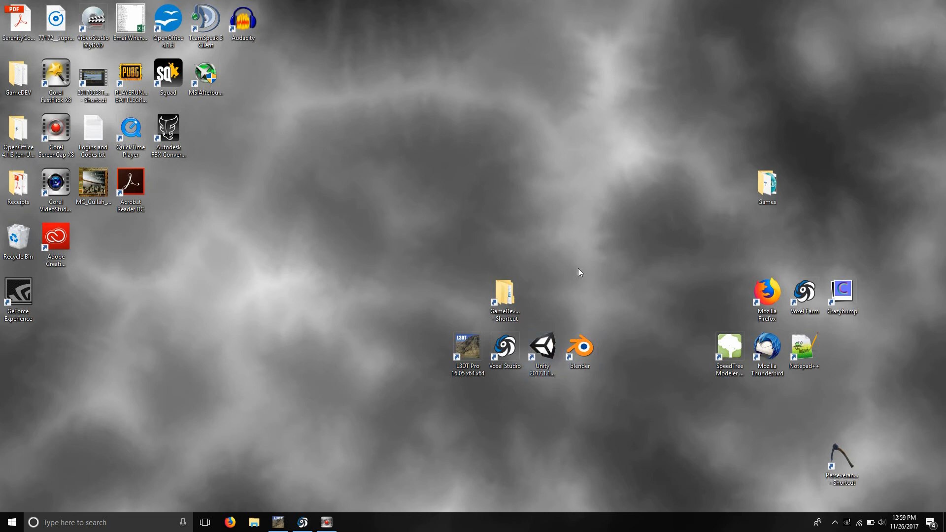
# Open the GameDevNew folder from the desktop, enlarge its window and go into the VF Projects folder
pyautogui.click(502, 299)
pyautogui.doubleClick(505, 289)
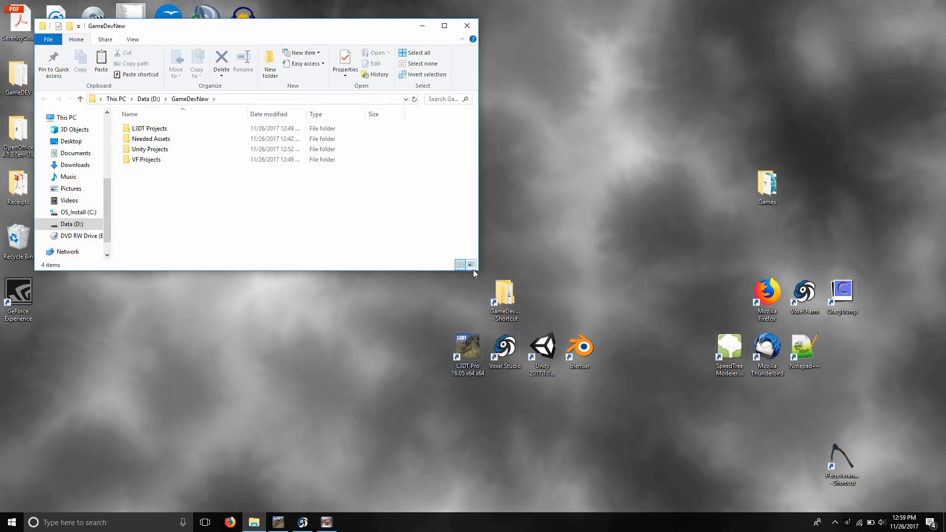
pyautogui.moveTo(478, 274); pyautogui.dragTo(537, 331)
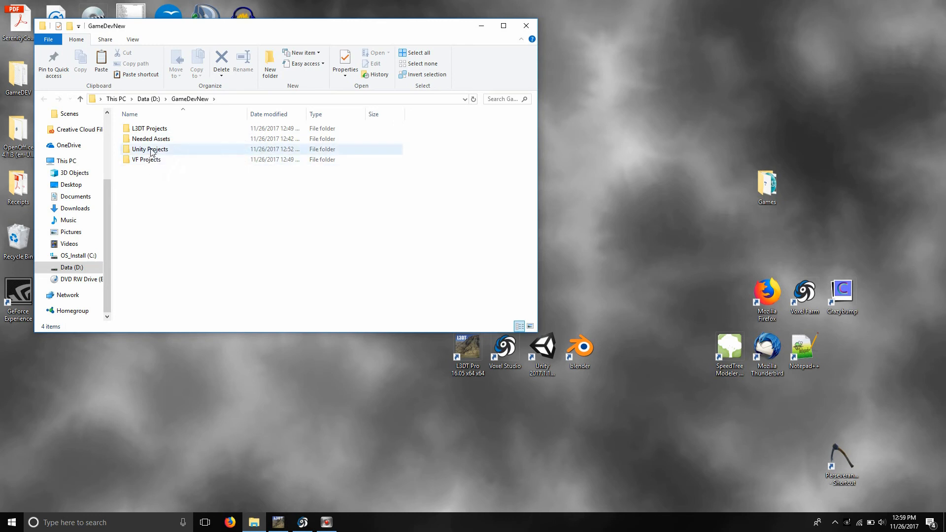
pyautogui.doubleClick(148, 161)
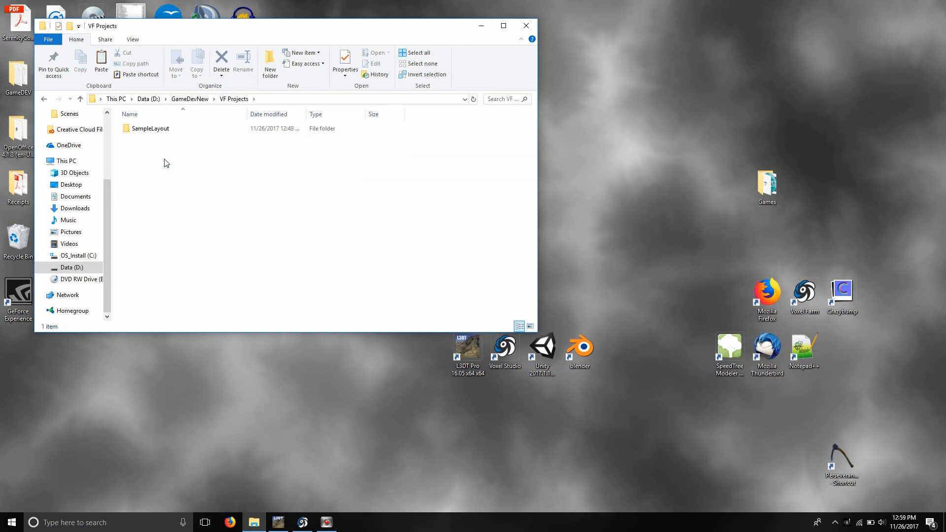
# Check the contents of the SampleLayout folder in VF Projects and rename that folder as Easyterrain
pyautogui.doubleClick(154, 129)
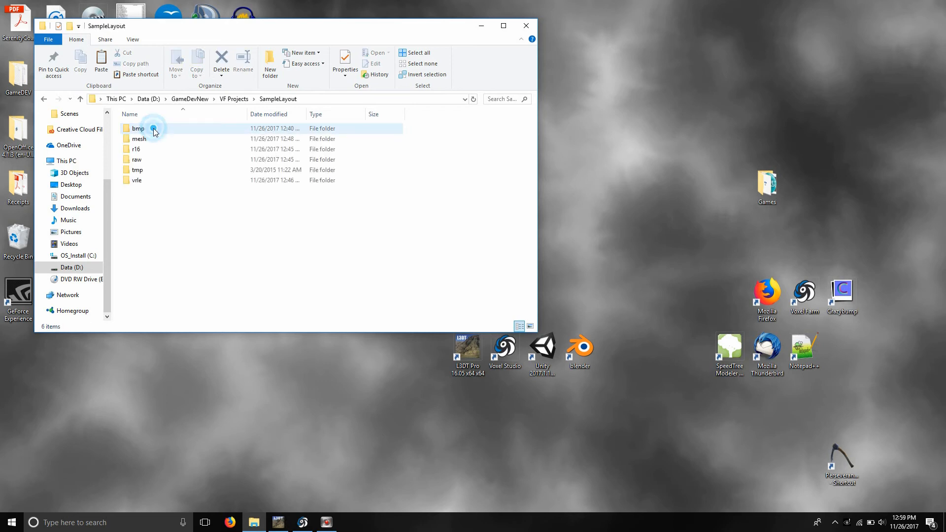
pyautogui.click(45, 100)
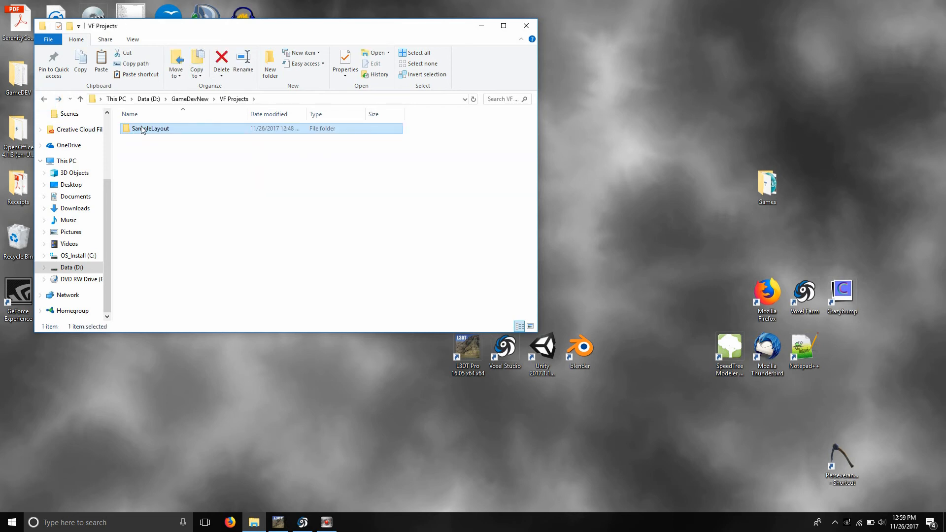
pyautogui.click(158, 129)
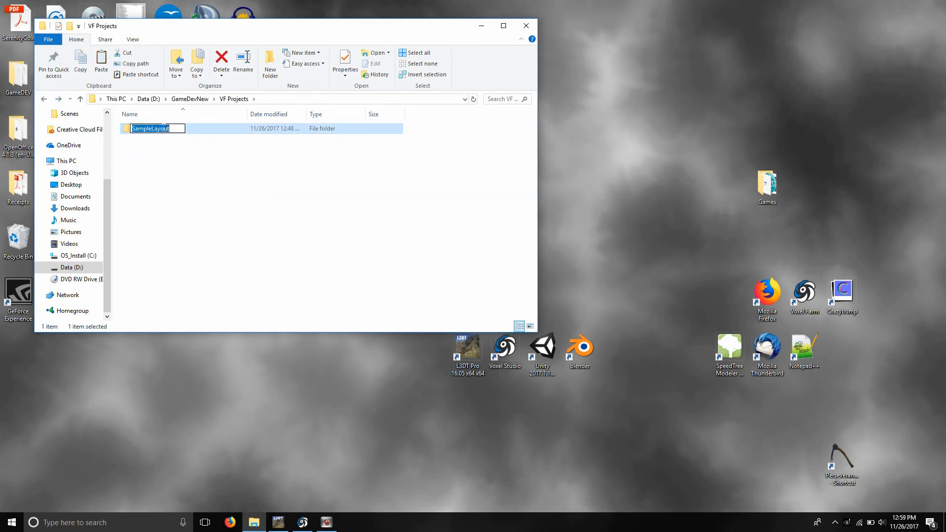
pyautogui.write('Easy')
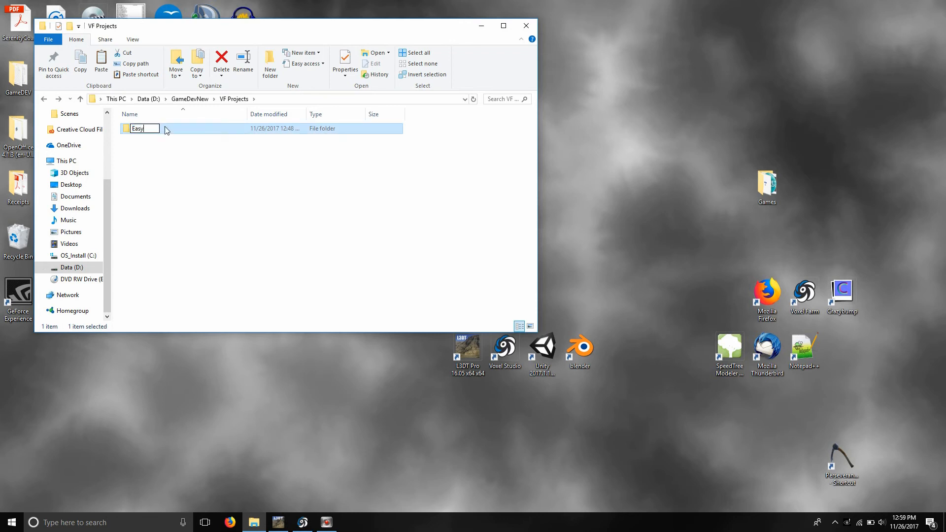
pyautogui.write('terrain')
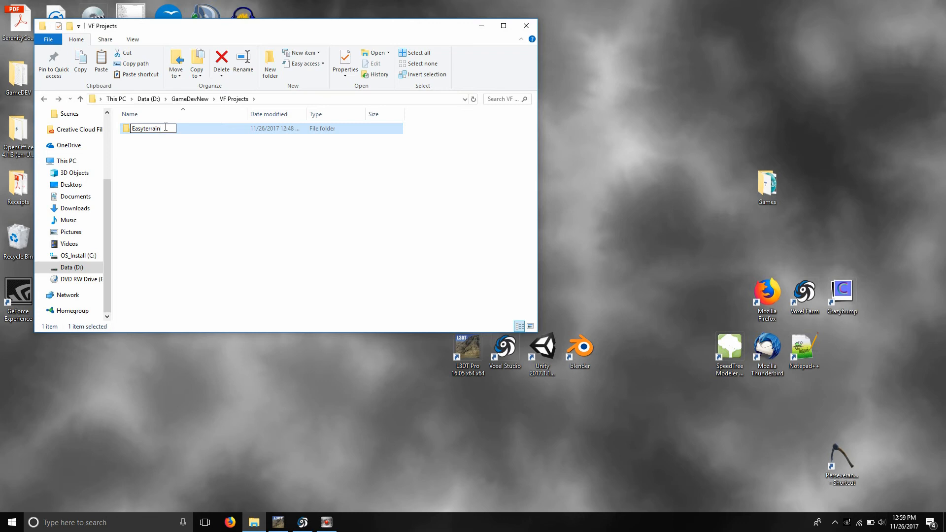
pyautogui.press('Return')
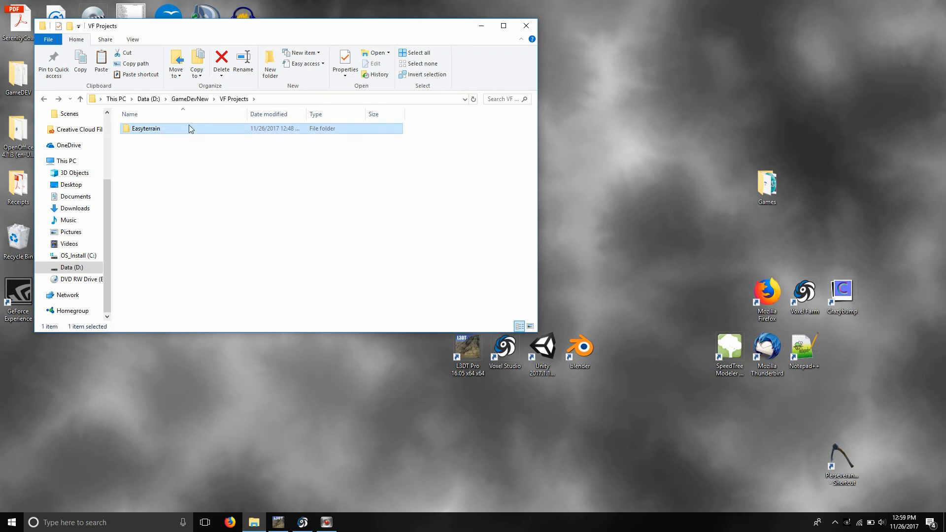
# Examine the texture images in Easyterrain's bmp folder and the 3D object files in its mesh folder
pyautogui.doubleClick(161, 129)
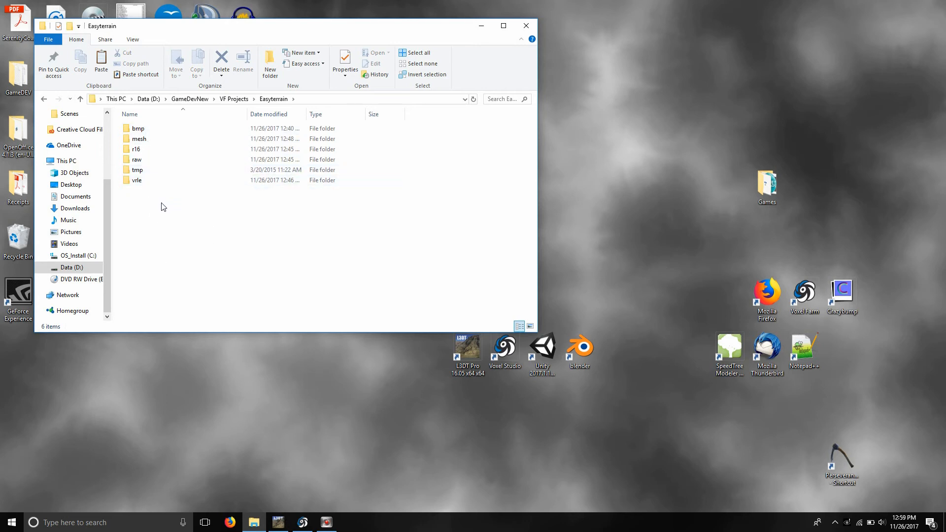
pyautogui.doubleClick(148, 129)
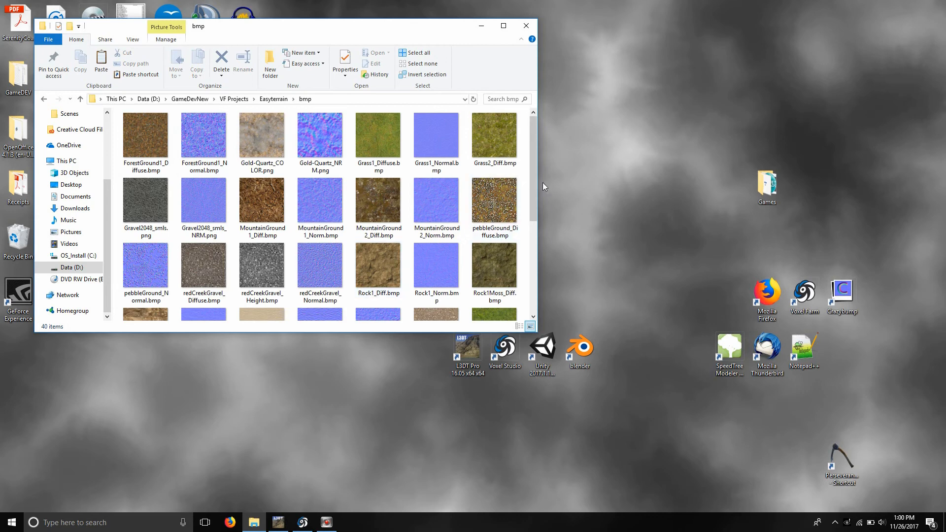
pyautogui.scroll(-5, 534, 178)
pyautogui.scroll(5, 535, 179)
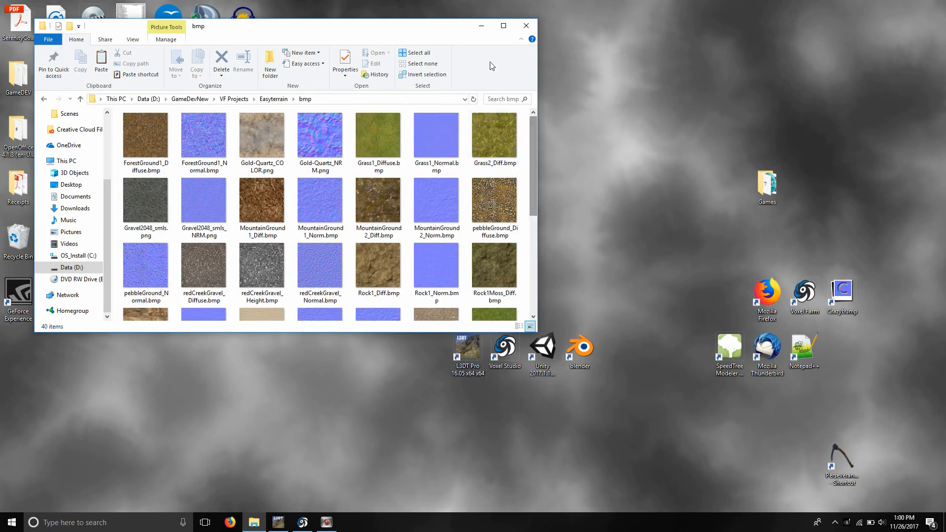
pyautogui.click(44, 99)
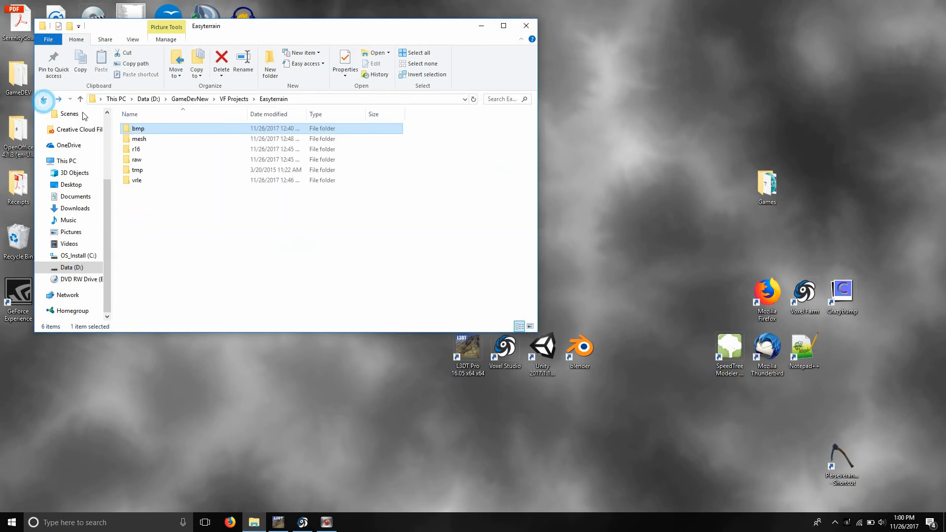
pyautogui.doubleClick(152, 139)
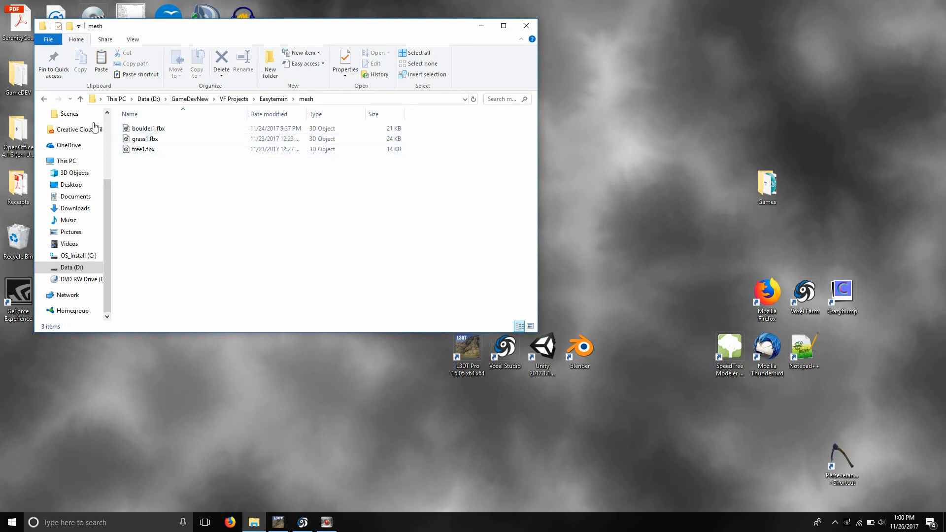
pyautogui.click(44, 99)
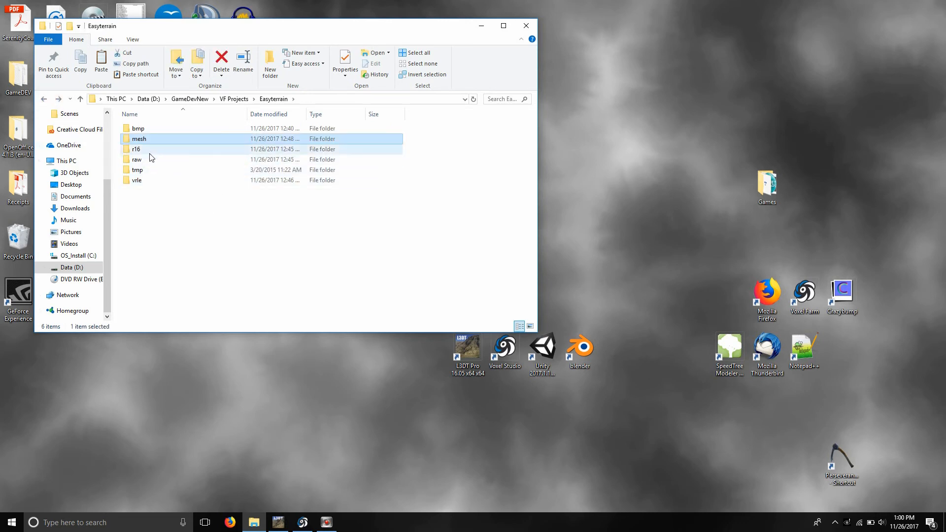
# Examine the contents of the r16, raw and vrle folders inside Easyterrain
pyautogui.moveTo(146, 154)
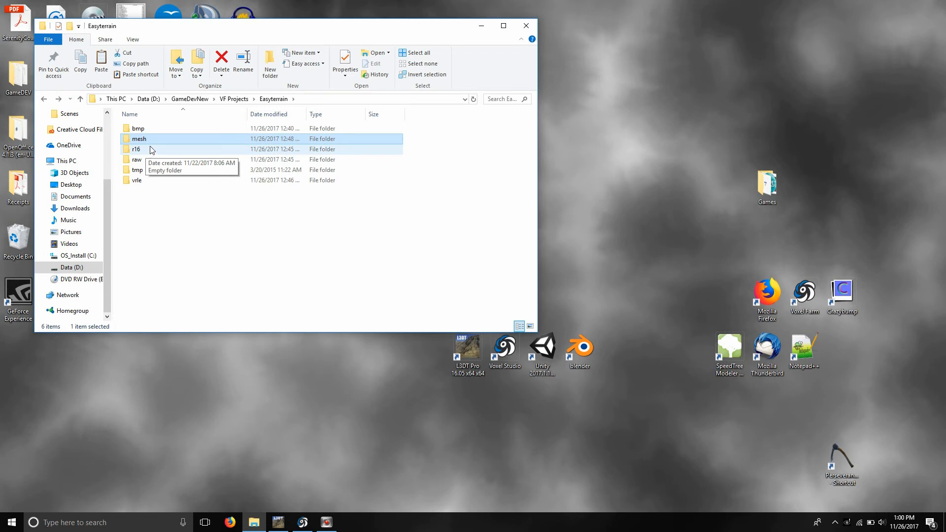
pyautogui.click(154, 149)
pyautogui.doubleClick(154, 149)
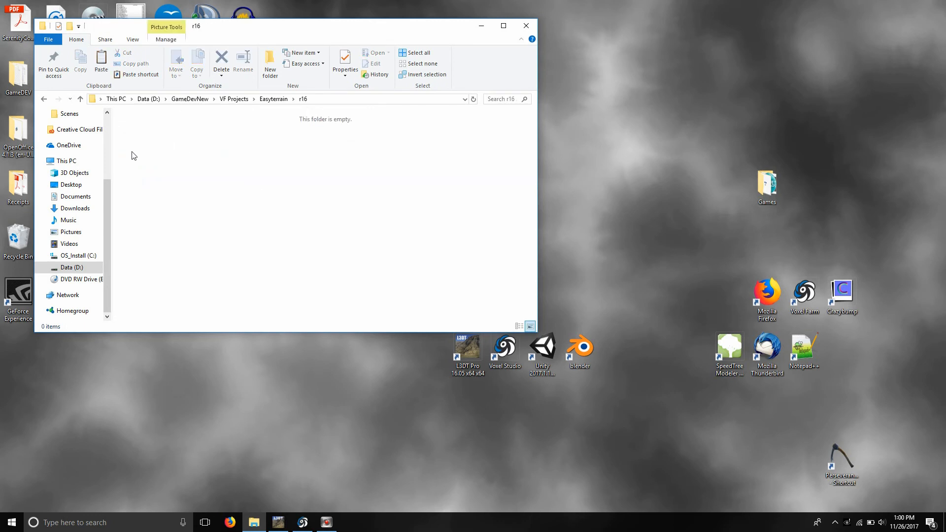
pyautogui.click(44, 99)
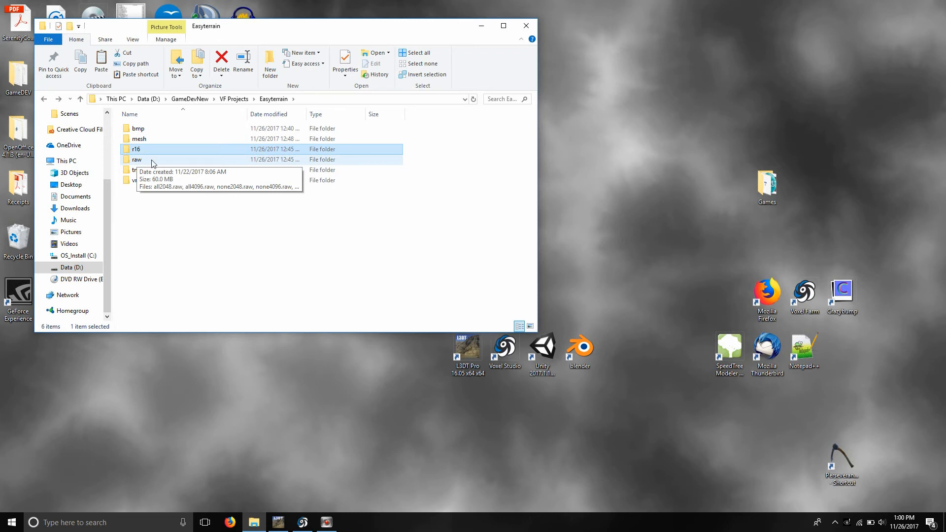
pyautogui.doubleClick(150, 160)
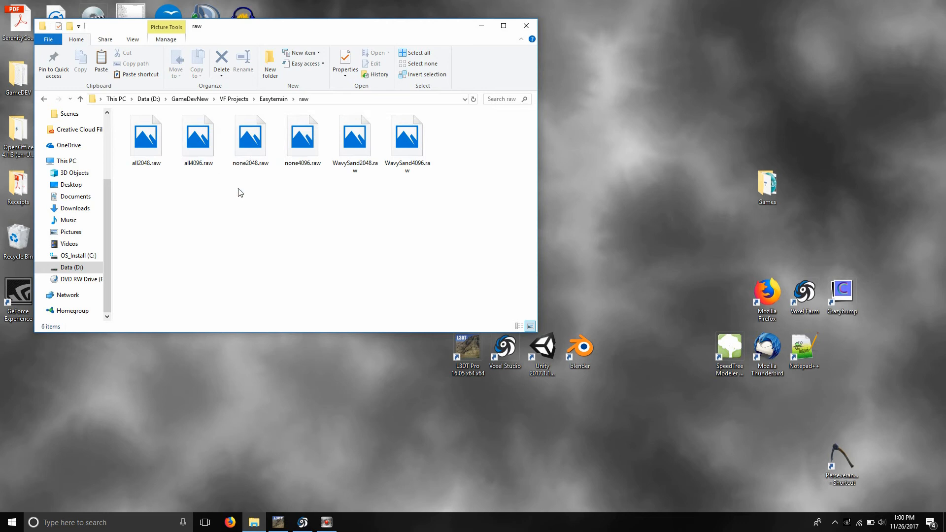
pyautogui.hotkey('alt', 'Up')
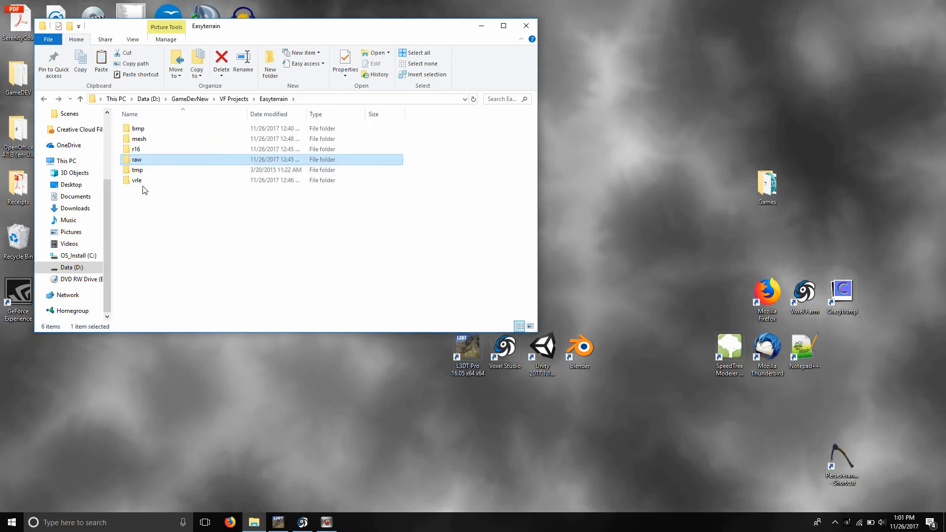
pyautogui.doubleClick(142, 180)
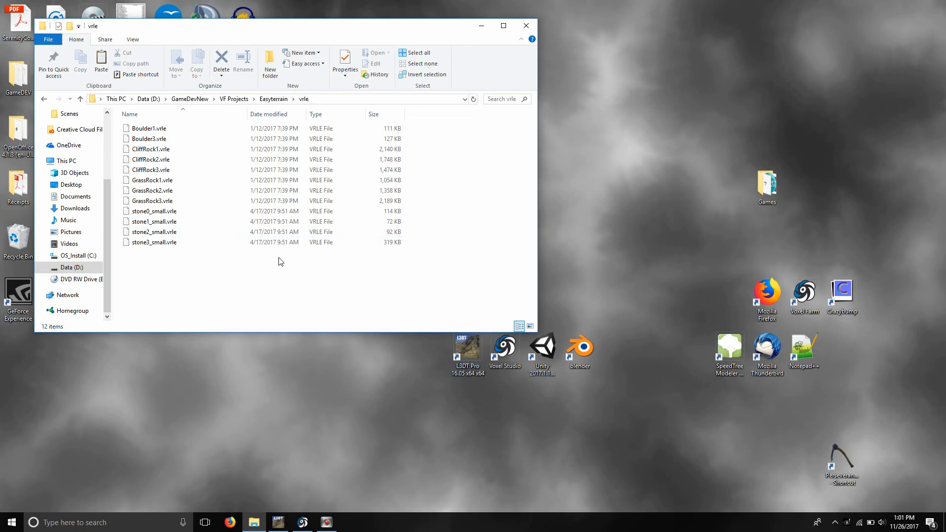
pyautogui.click(44, 99)
# Go to Unity Projects in GameDevNew and rename the SampleVFUnityProject folder as Easyterrain
pyautogui.click(44, 99)
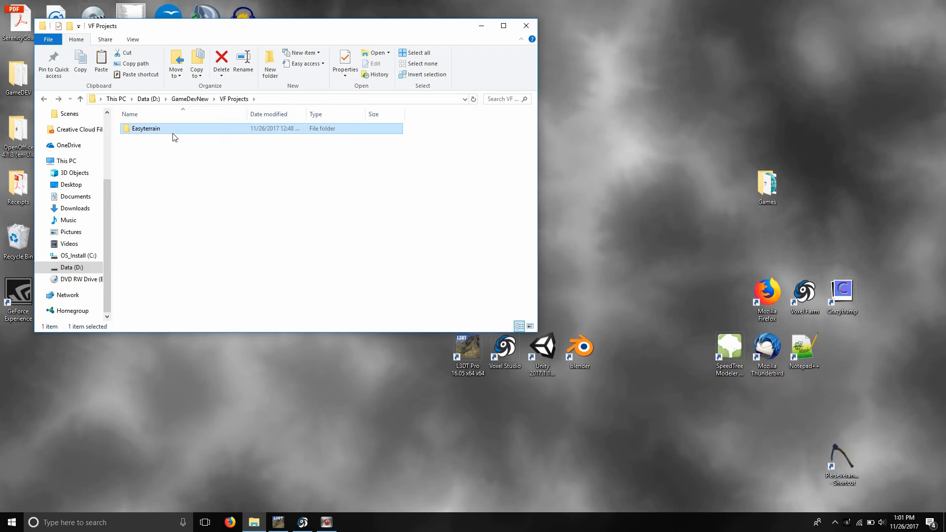
pyautogui.click(44, 99)
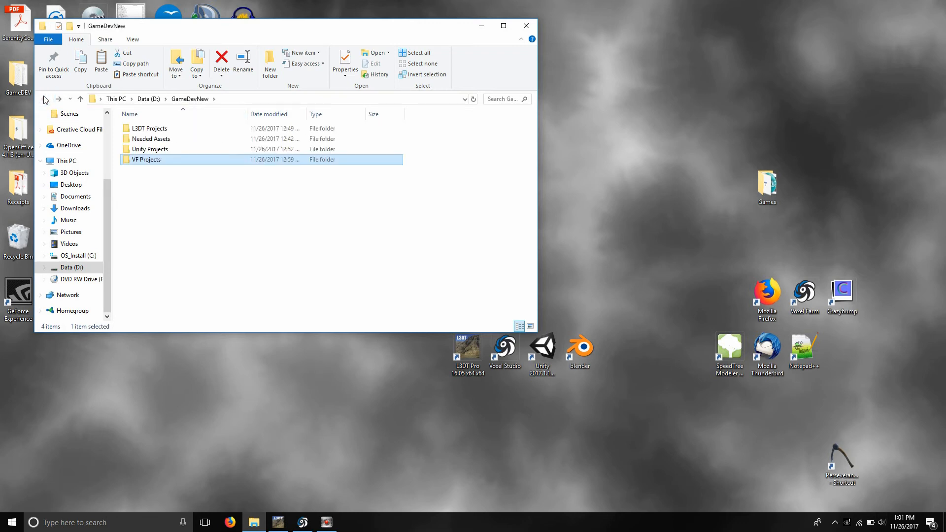
pyautogui.doubleClick(161, 149)
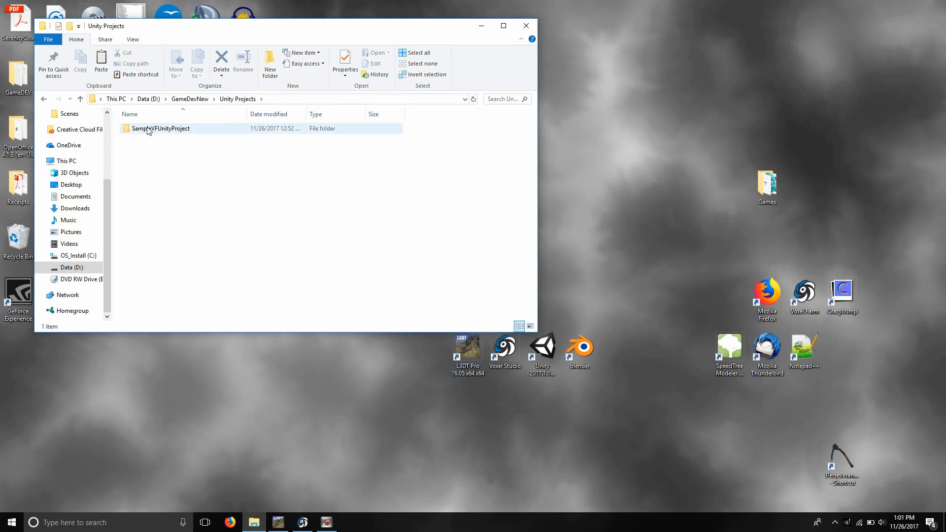
pyautogui.click(147, 130)
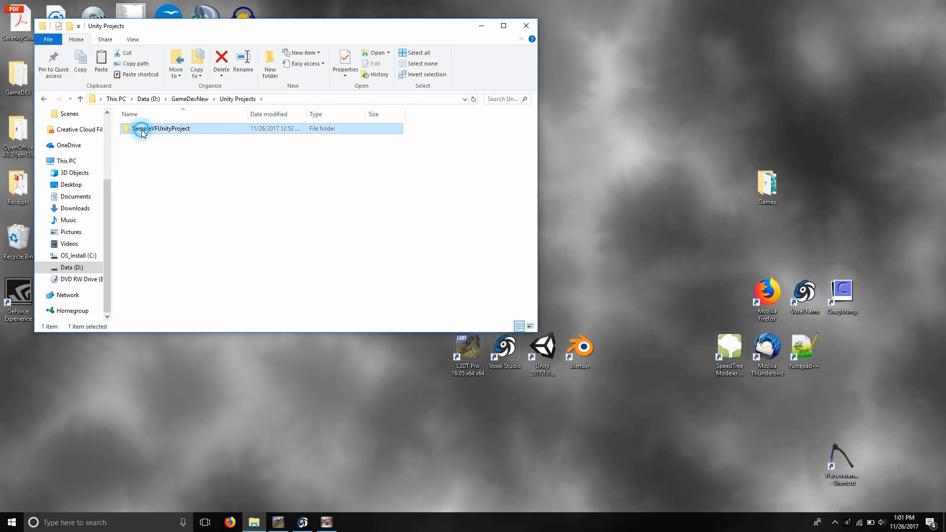
pyautogui.press('F2')
pyautogui.write('Eas')
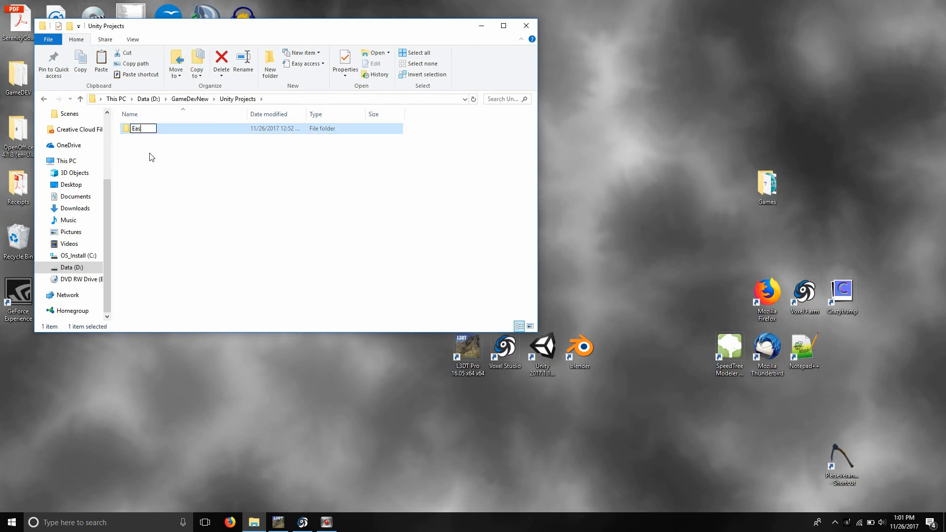
pyautogui.write('yterrain')
pyautogui.click(168, 134)
# Examine the mesh folder under Assets, Resources, InstancesLayer in the Easyterrain Unity project
pyautogui.click(156, 129)
pyautogui.doubleClick(155, 129)
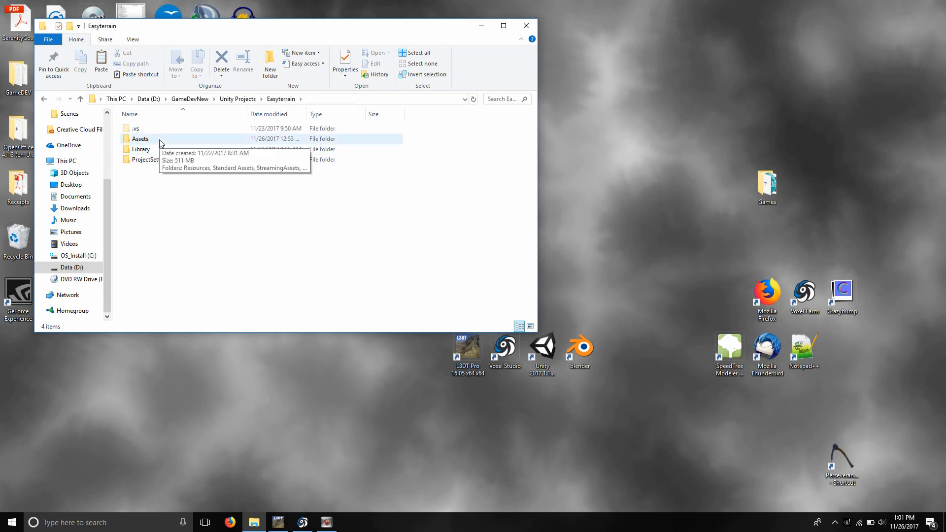
pyautogui.doubleClick(158, 139)
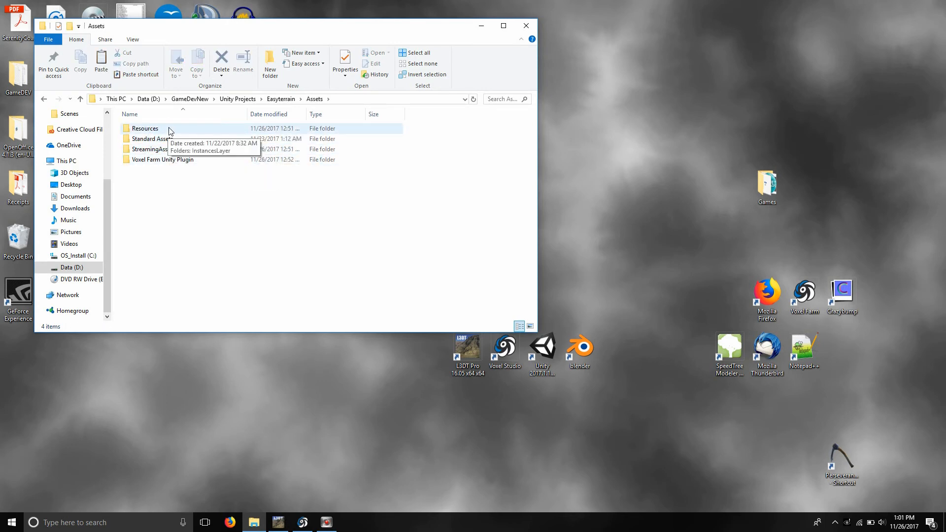
pyautogui.doubleClick(169, 130)
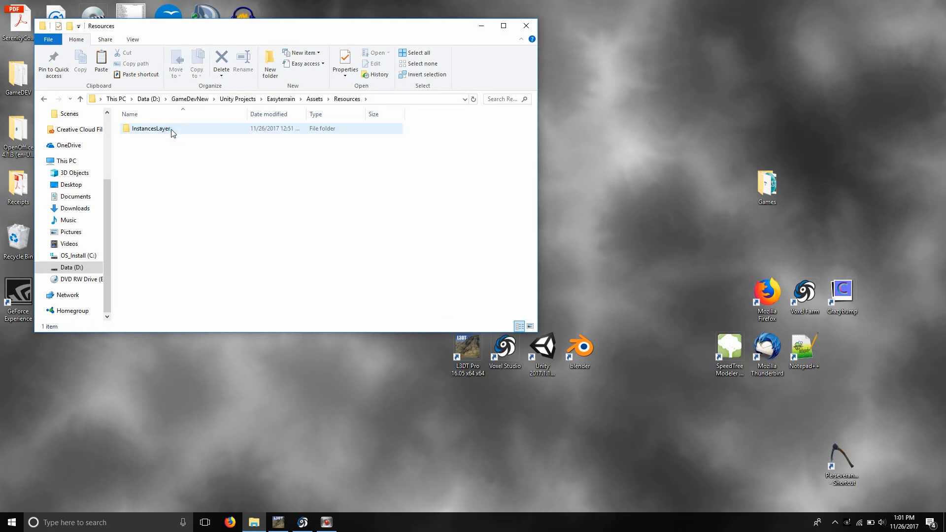
pyautogui.doubleClick(170, 129)
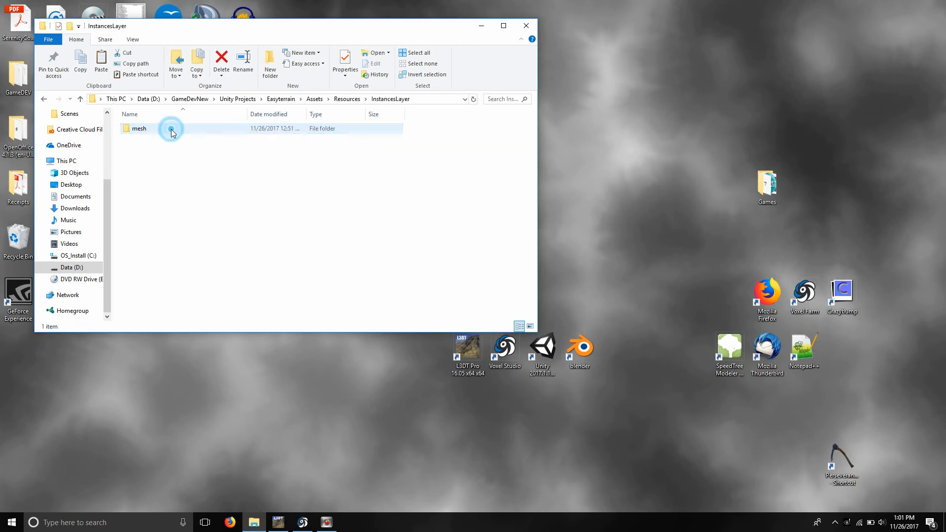
pyautogui.doubleClick(146, 129)
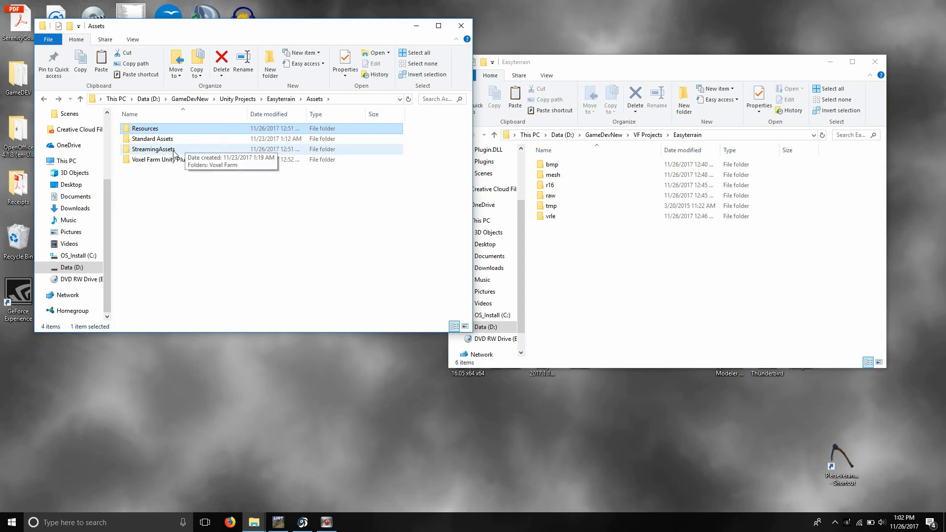
# Create a new folder named after the Easyterrain project in the Voxel Farm folder under the Unity project's StreamingAssets
pyautogui.doubleClick(173, 149)
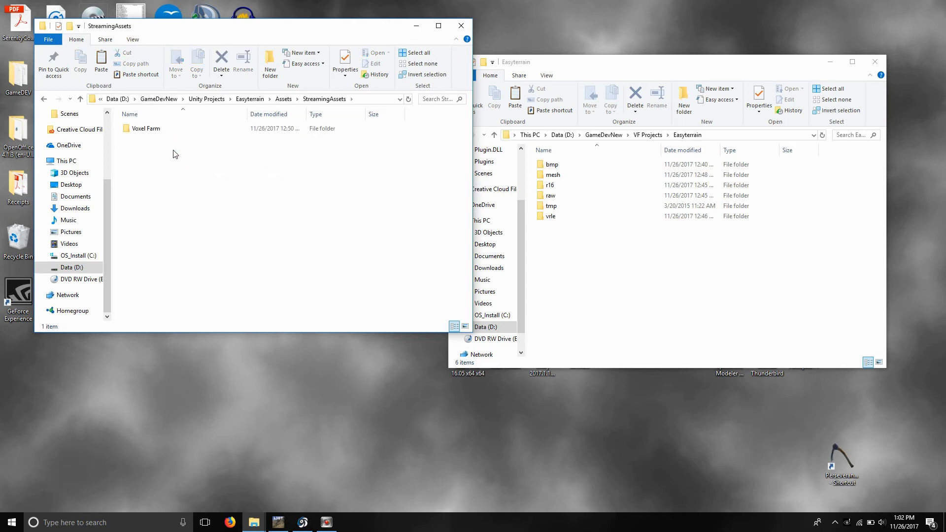
pyautogui.doubleClick(148, 128)
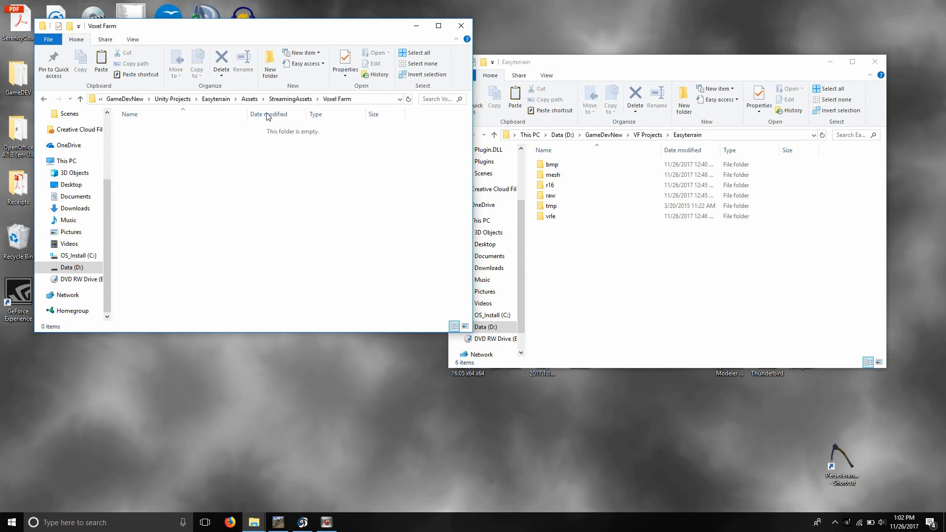
pyautogui.click(270, 63)
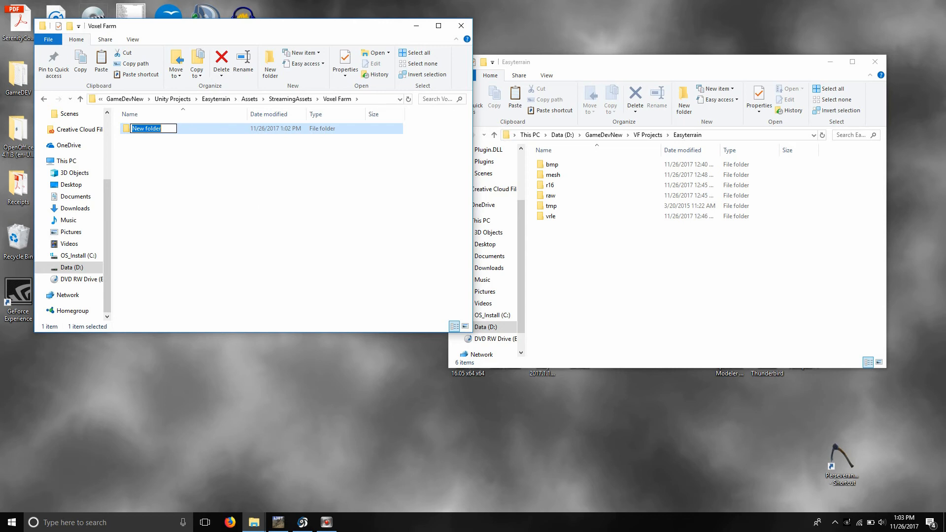
pyautogui.write('Easyterr')
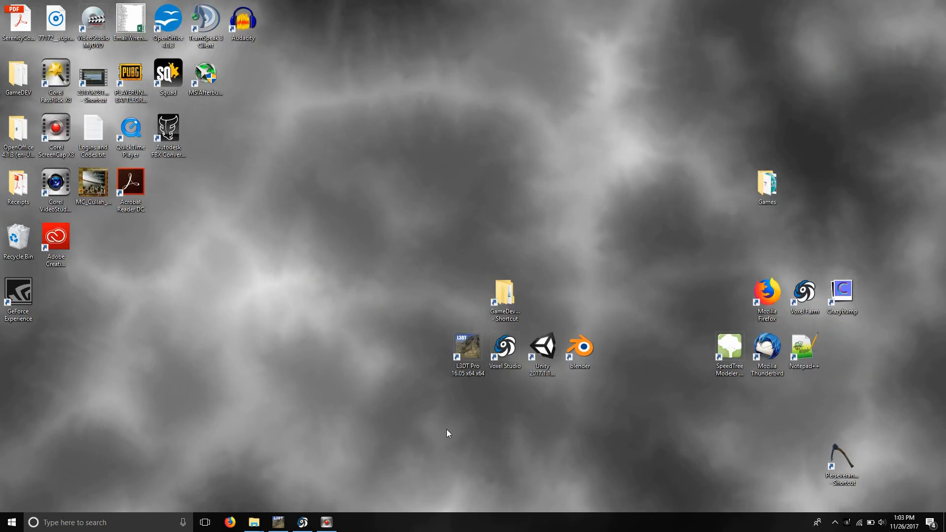
# Switch to L3DT Pro and start a new project of the designable map type
pyautogui.click(278, 522)
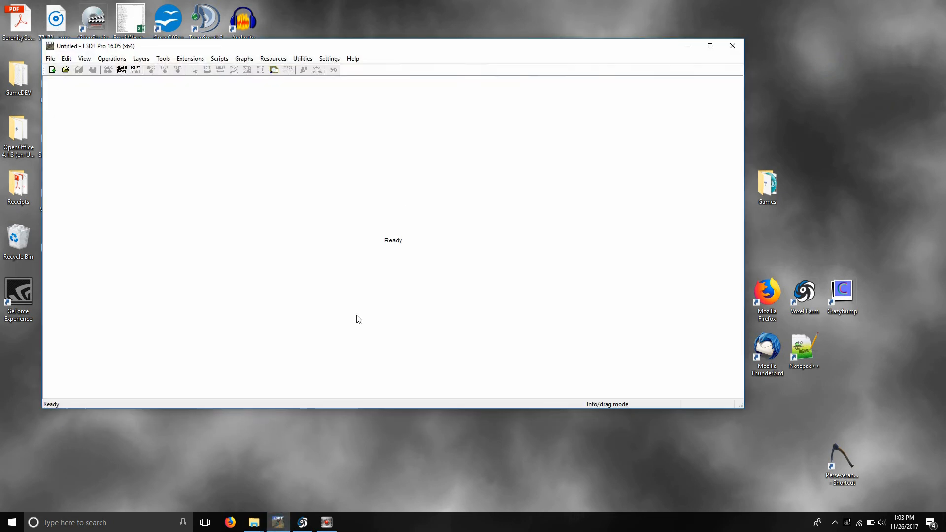
pyautogui.click(51, 58)
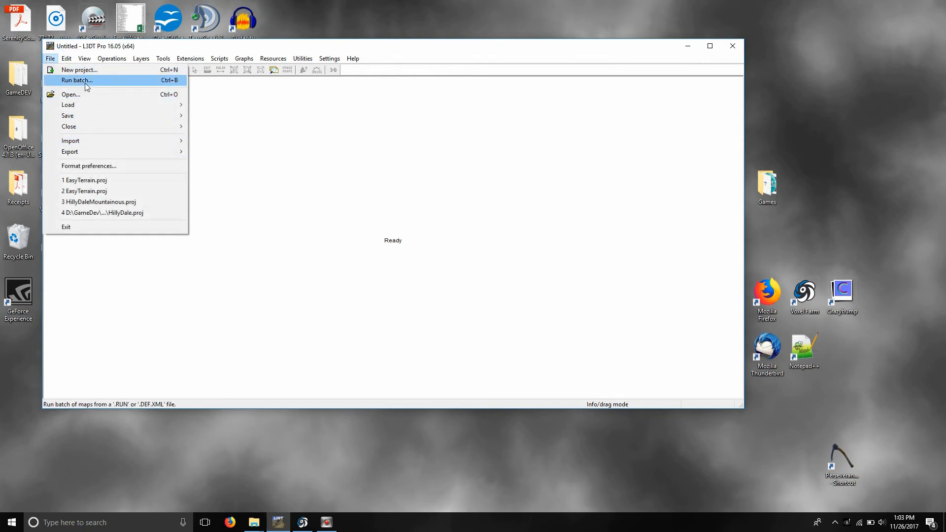
pyautogui.click(78, 69)
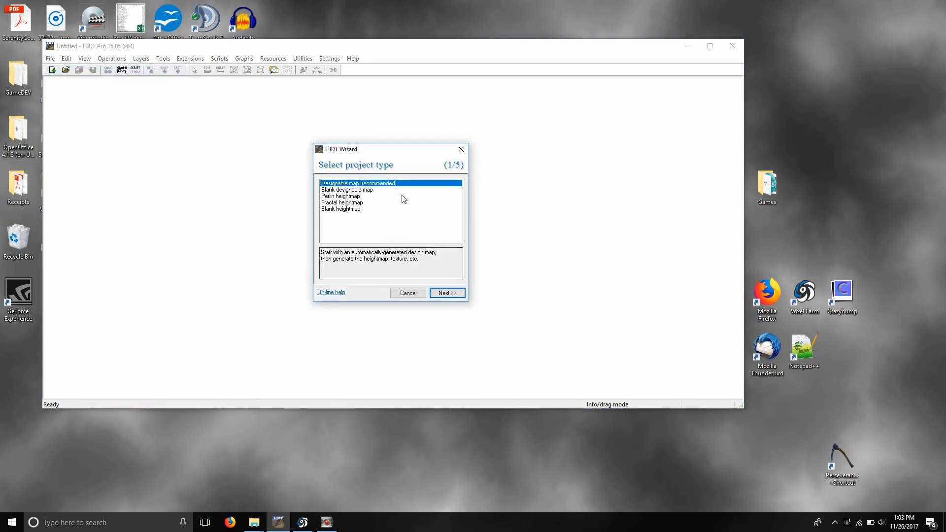
pyautogui.click(446, 293)
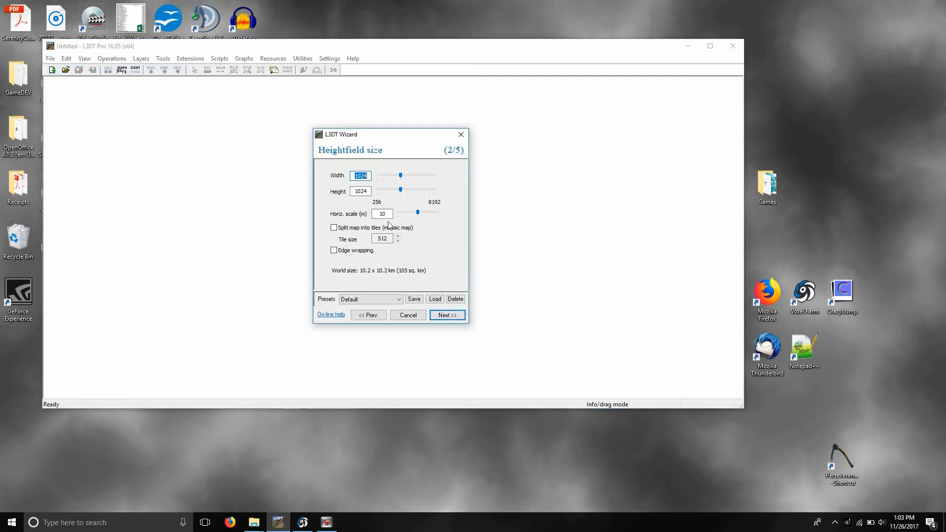
# Set the heightfield to 2048 by 2048 with edge wrapping and accept the HF/DM ratio of 64
pyautogui.write('2048')
pyautogui.click(364, 193)
pyautogui.doubleClick(367, 192)
pyautogui.write('2048')
pyautogui.click(334, 250)
pyautogui.click(453, 316)
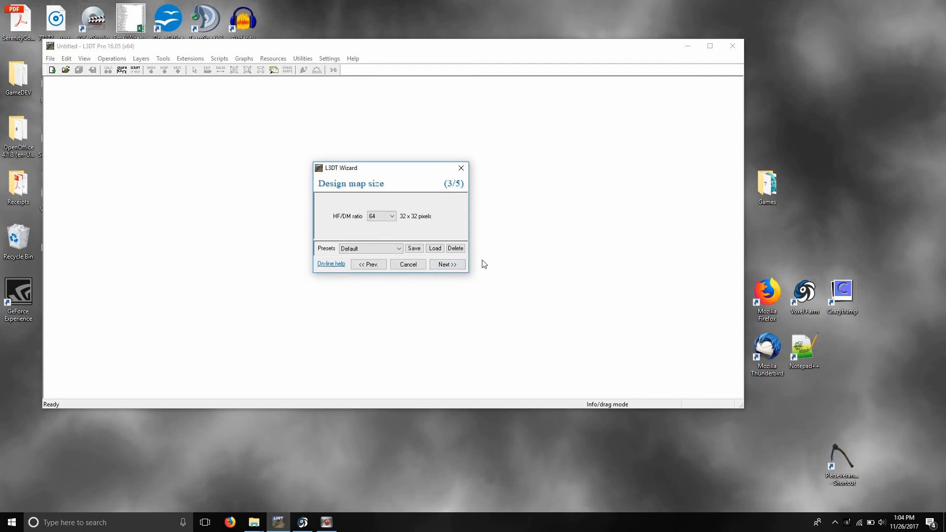
pyautogui.click(445, 264)
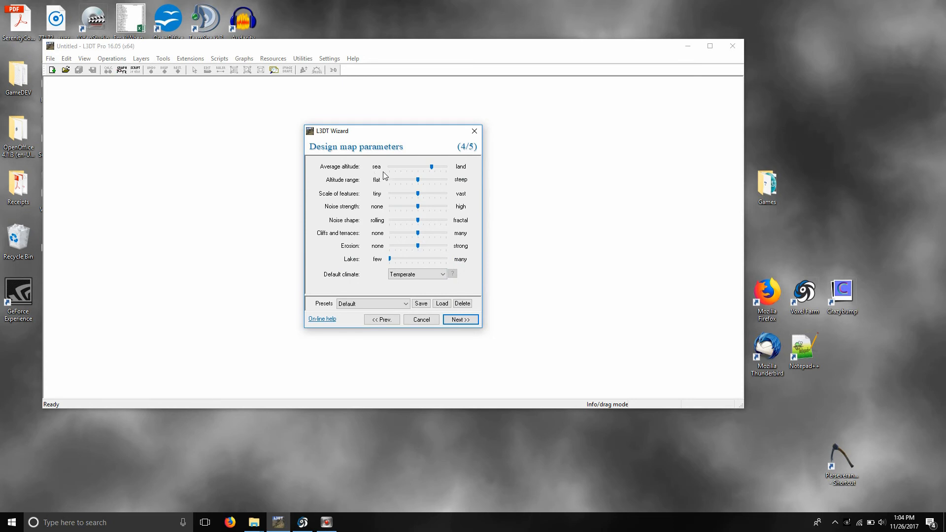
# Slightly raise average altitude, altitude range, noise shape, cliffs and erosion, set features near tiny, and maximise noise strength and lakes
pyautogui.click(435, 168)
pyautogui.moveTo(419, 184); pyautogui.dragTo(452, 208)
pyautogui.click(418, 207)
pyautogui.click(418, 222)
pyautogui.moveTo(430, 221); pyautogui.dragTo(430, 220)
pyautogui.click(420, 236)
pyautogui.moveTo(438, 251); pyautogui.dragTo(432, 283)
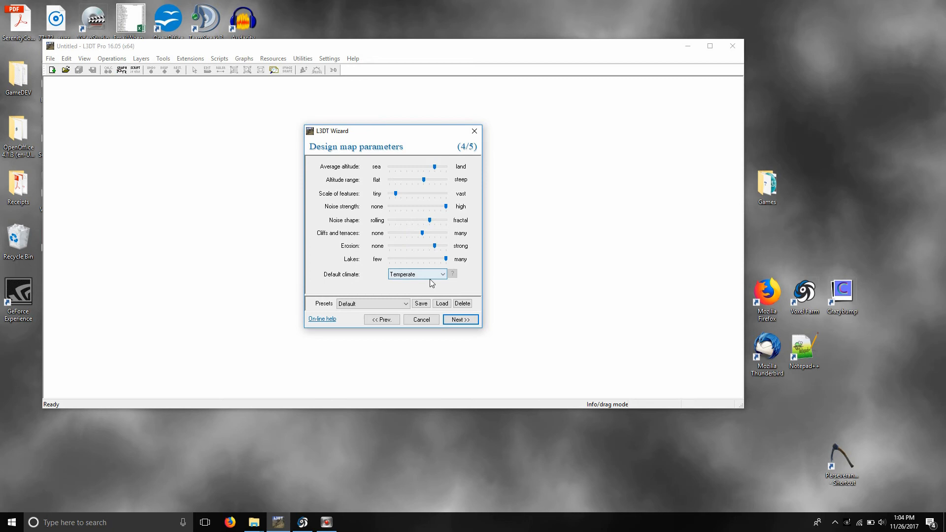
# Include the heightfield with the design map in the calculation queue and generate the terrain
pyautogui.click(460, 320)
pyautogui.click(370, 200)
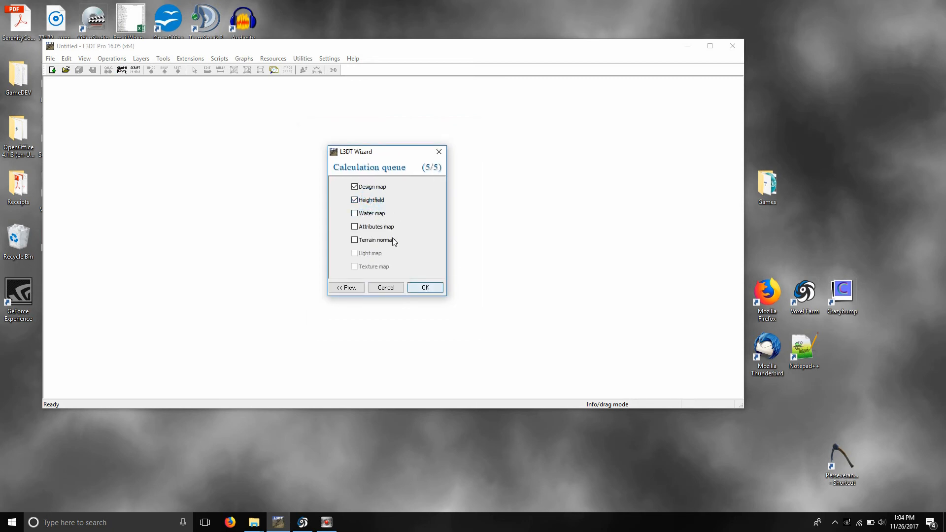
pyautogui.click(427, 287)
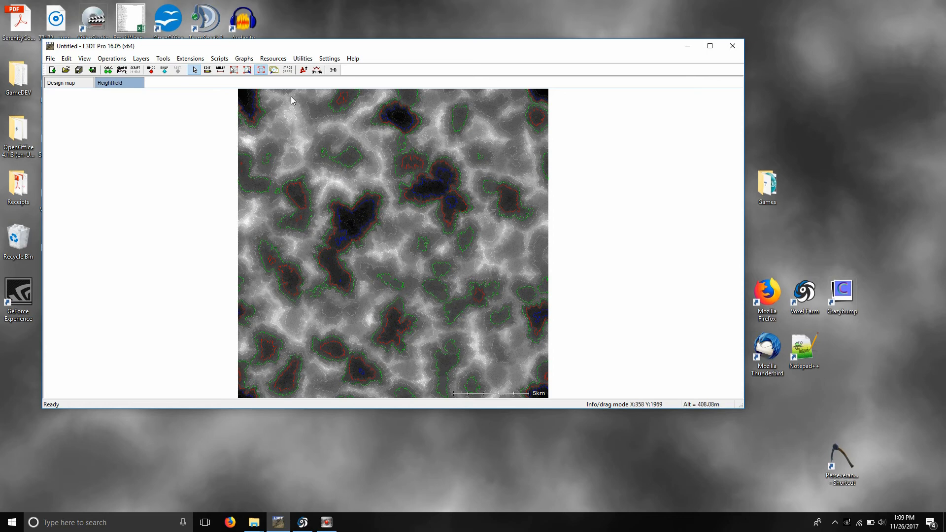
pyautogui.click(273, 59)
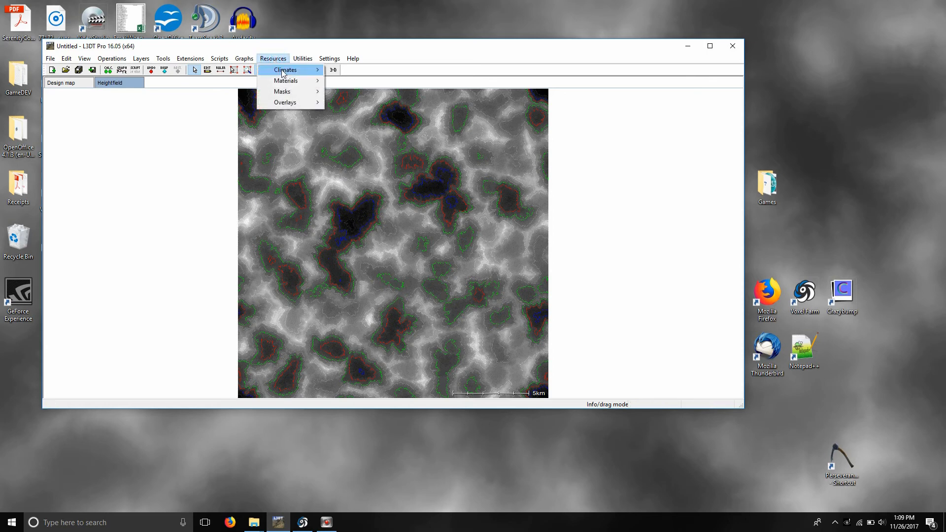
pyautogui.moveTo(296, 93)
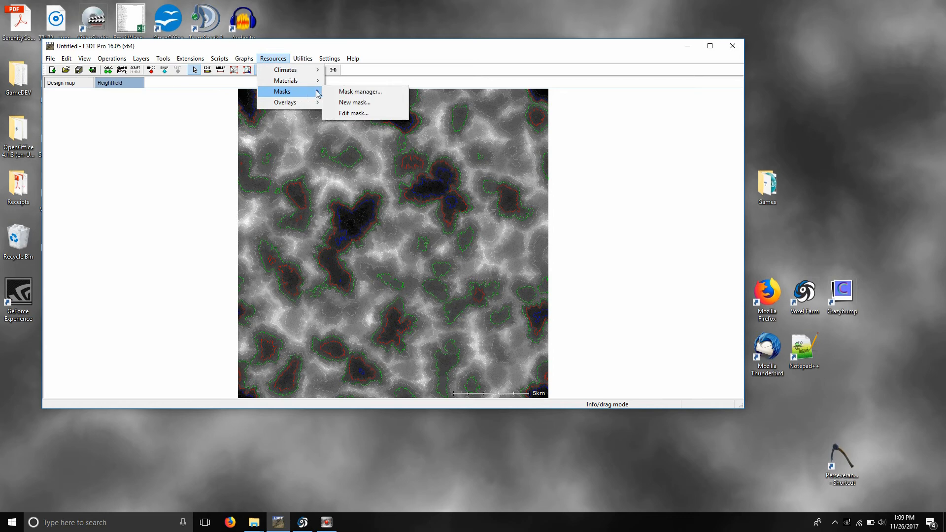
pyautogui.click(364, 106)
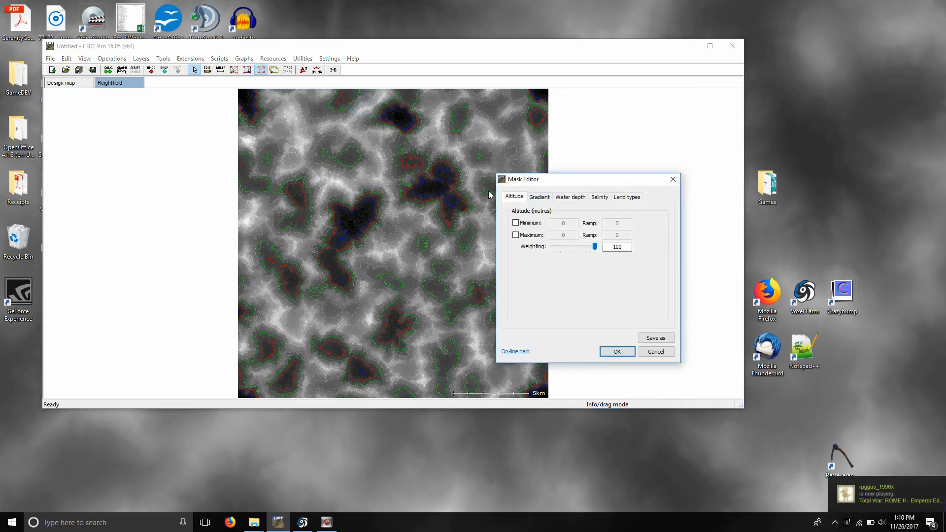
pyautogui.click(672, 179)
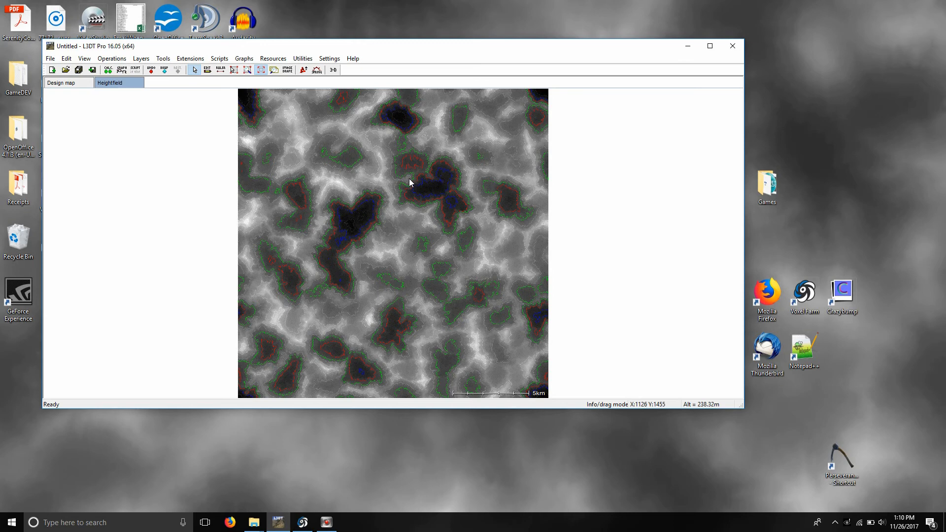
# Create a new mask limited to a maximum altitude of 240 metres
pyautogui.click(273, 58)
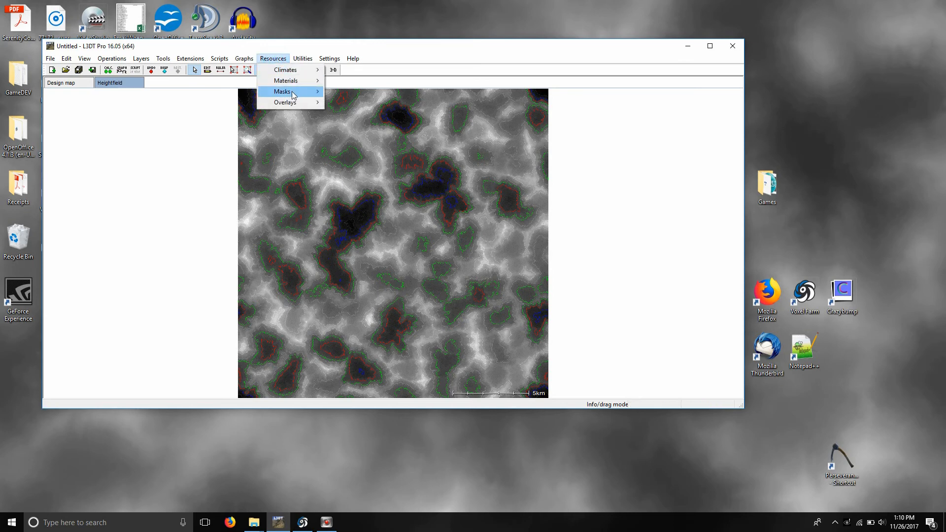
pyautogui.moveTo(294, 94)
pyautogui.click(361, 107)
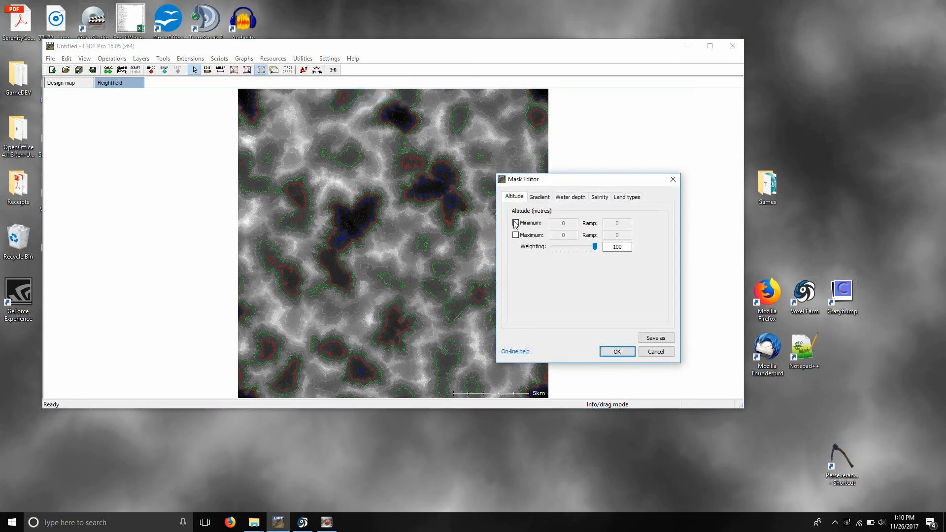
pyautogui.click(517, 235)
pyautogui.moveTo(573, 235); pyautogui.dragTo(532, 234)
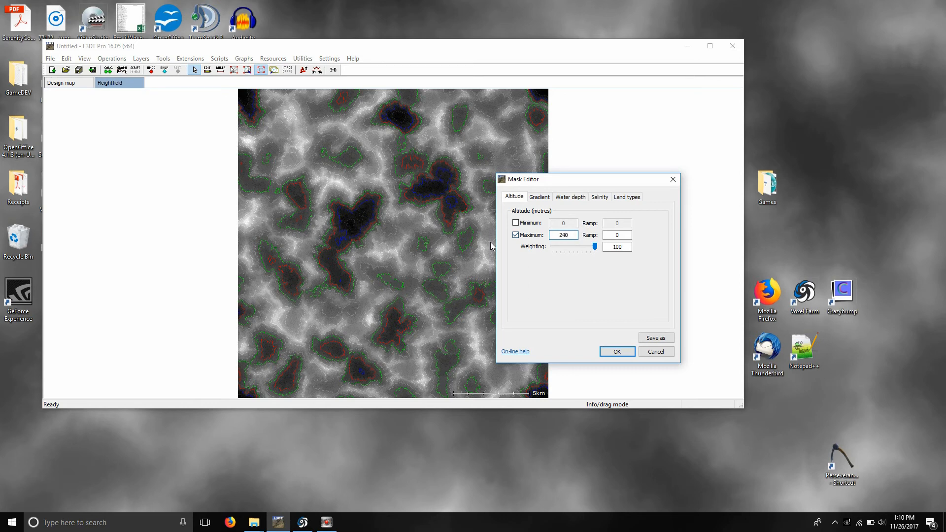
# Look through the mask's gradient, water depth, salinity and land type settings, and save the mask as newsandmask
pyautogui.click(539, 197)
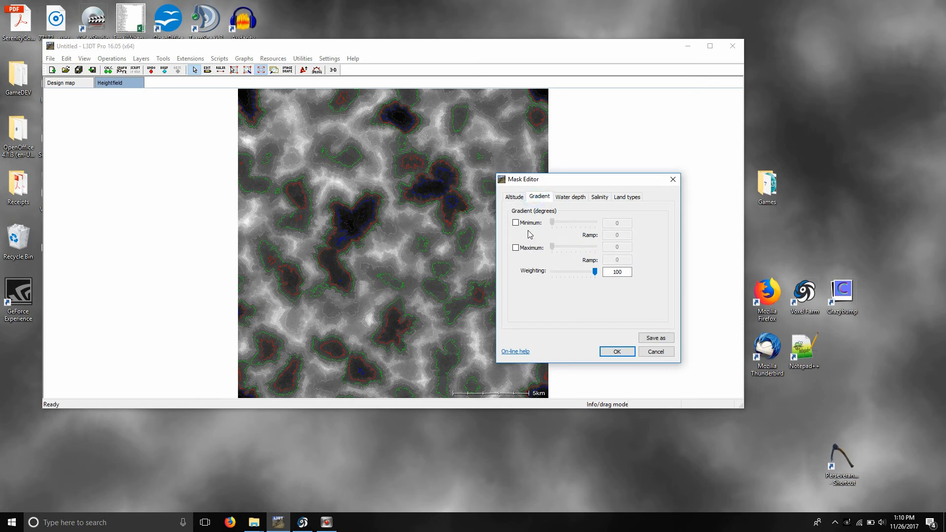
pyautogui.click(586, 198)
pyautogui.click(600, 197)
pyautogui.click(625, 198)
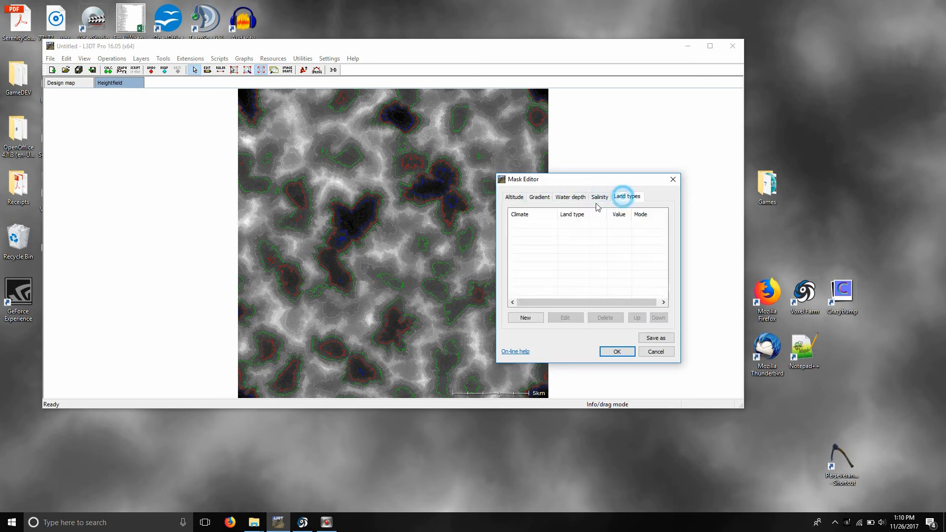
pyautogui.click(517, 197)
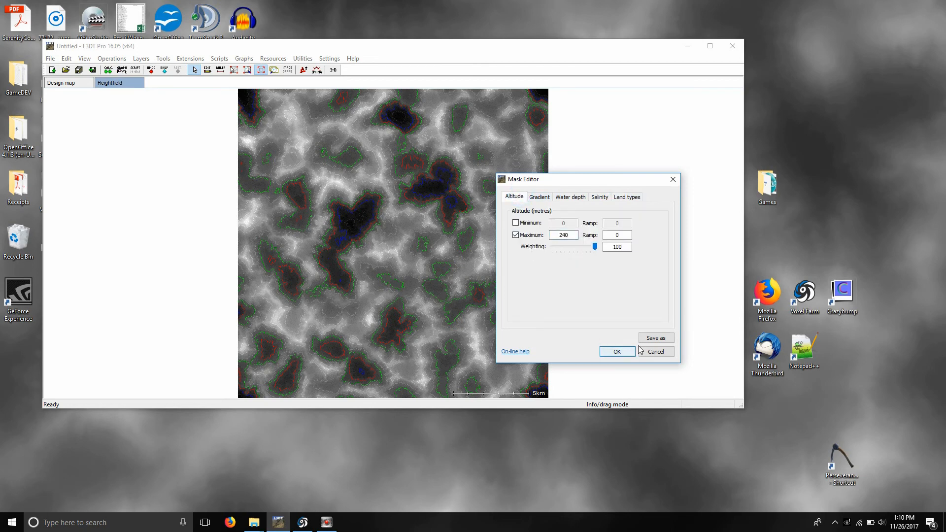
pyautogui.click(655, 338)
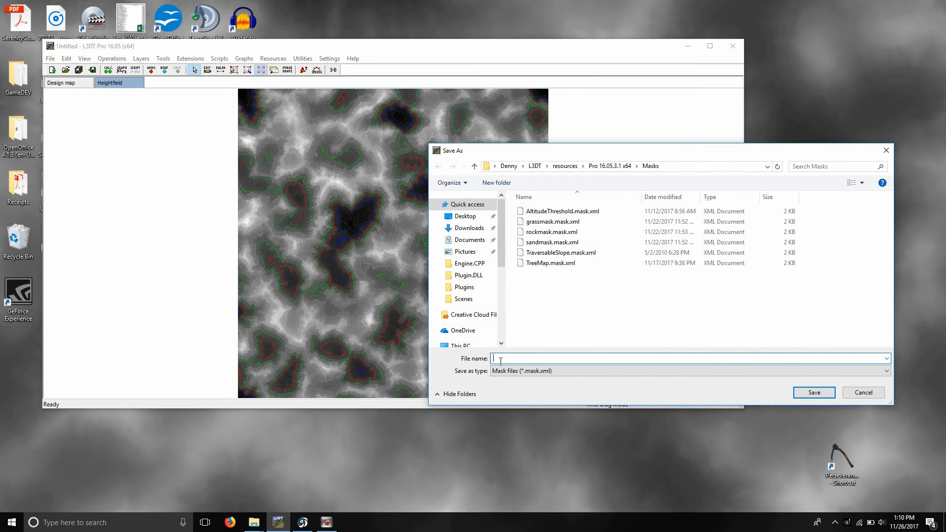
pyautogui.write('newsandmask')
pyautogui.press('Return')
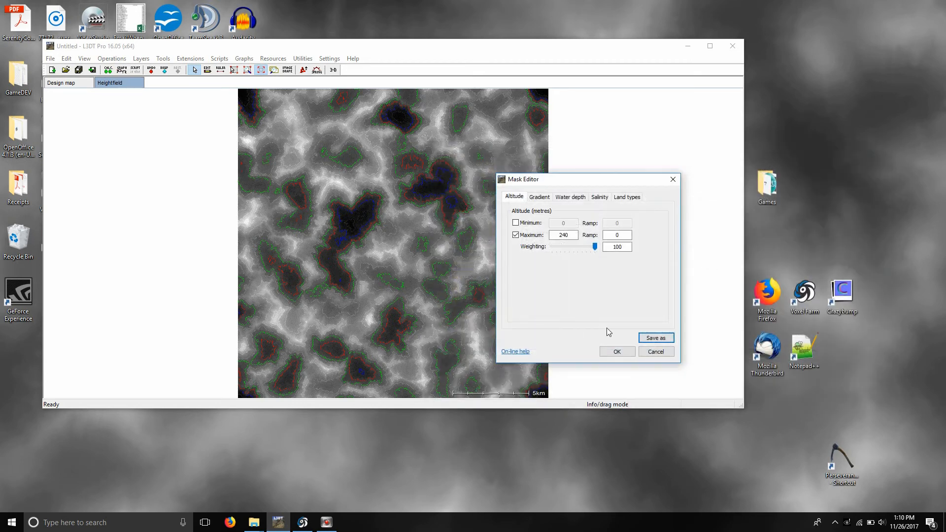
pyautogui.click(618, 350)
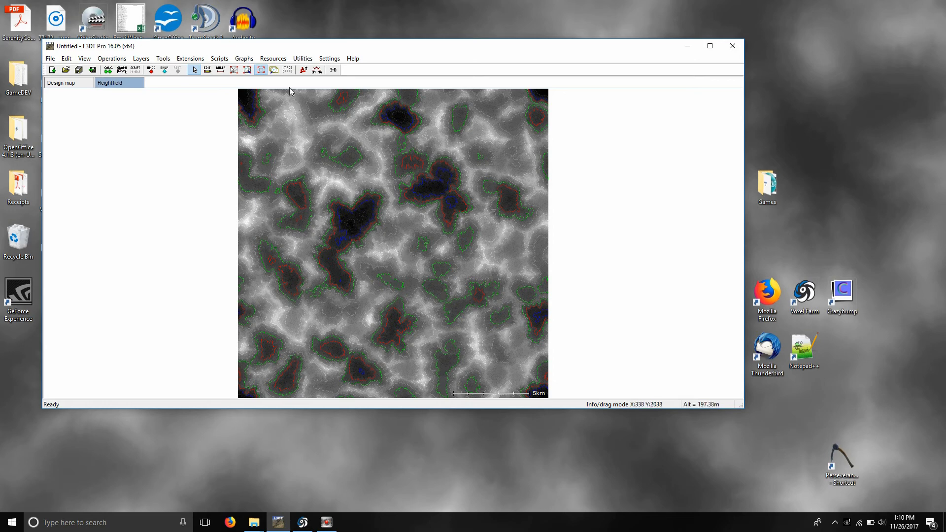
# Create another mask with a minimum altitude of 150 metres and a maximum altitude of 600 metres
pyautogui.click(273, 58)
pyautogui.moveTo(308, 96)
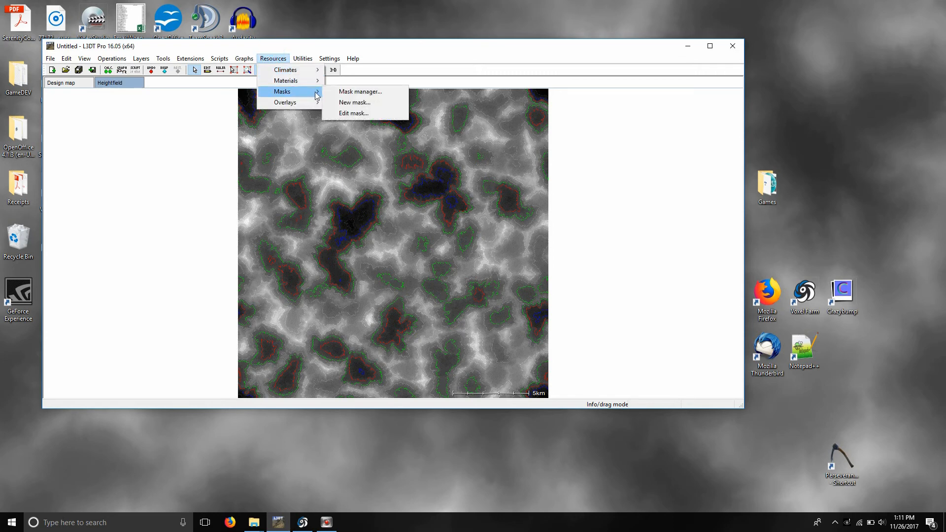
pyautogui.click(354, 102)
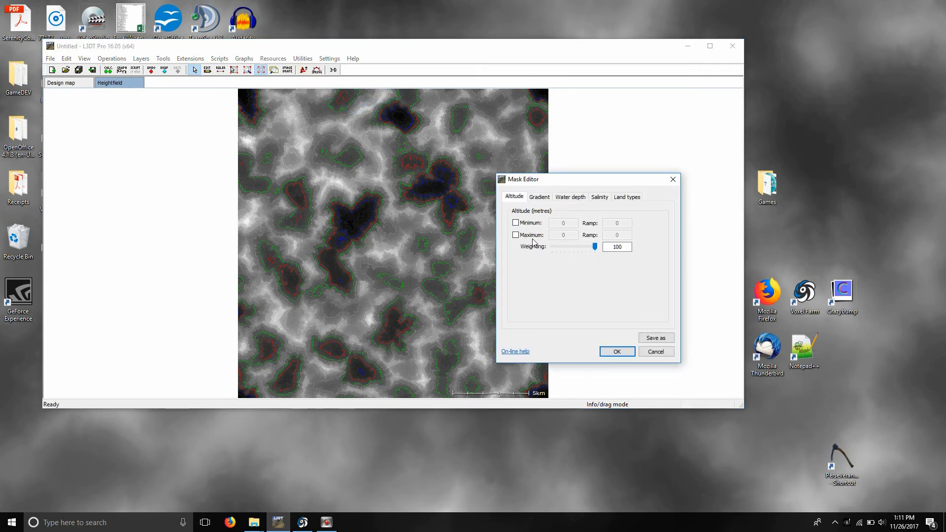
pyautogui.click(516, 222)
pyautogui.doubleClick(574, 223)
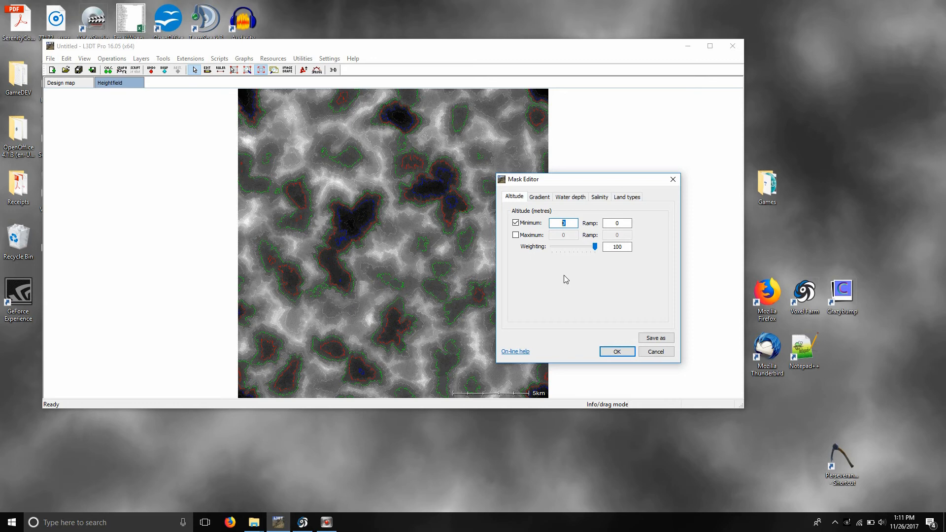
pyautogui.write('150')
pyautogui.click(534, 235)
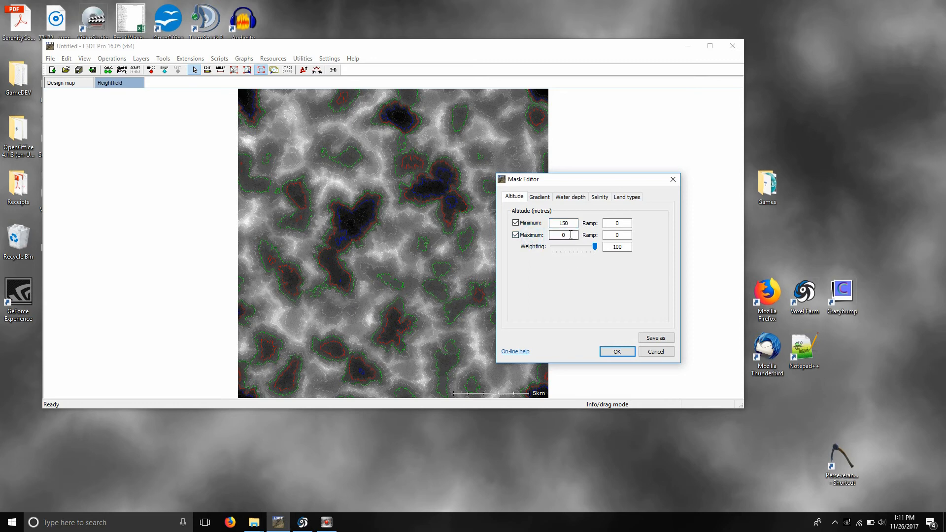
pyautogui.doubleClick(572, 234)
pyautogui.write('600')
# Save the 150 to 600 metre altitude mask as newgrassmask and close its editor
pyautogui.click(612, 351)
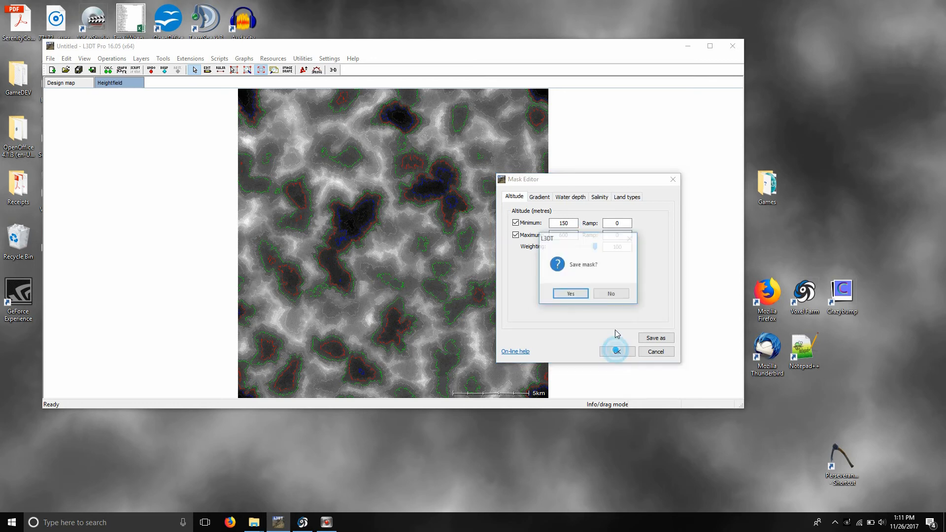
pyautogui.click(585, 295)
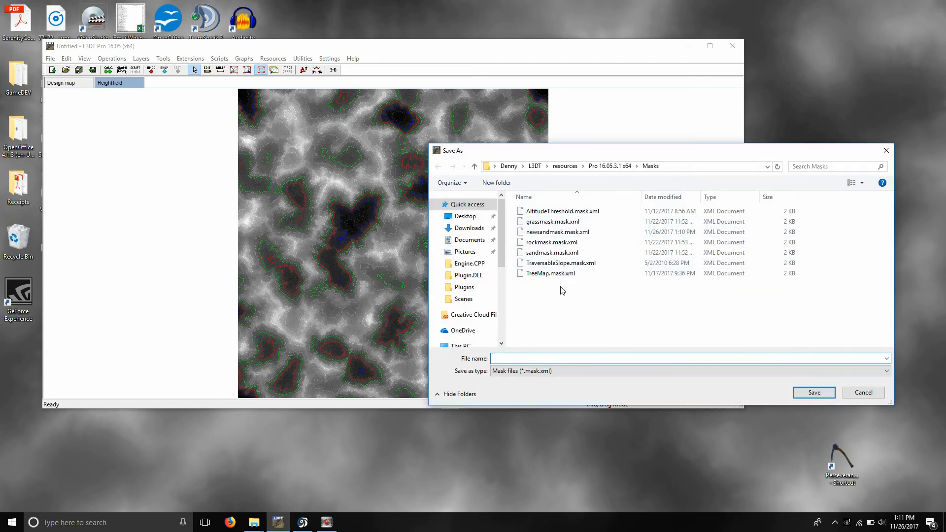
pyautogui.write('nnew')
pyautogui.press('BackSpace')
pyautogui.write('ew')
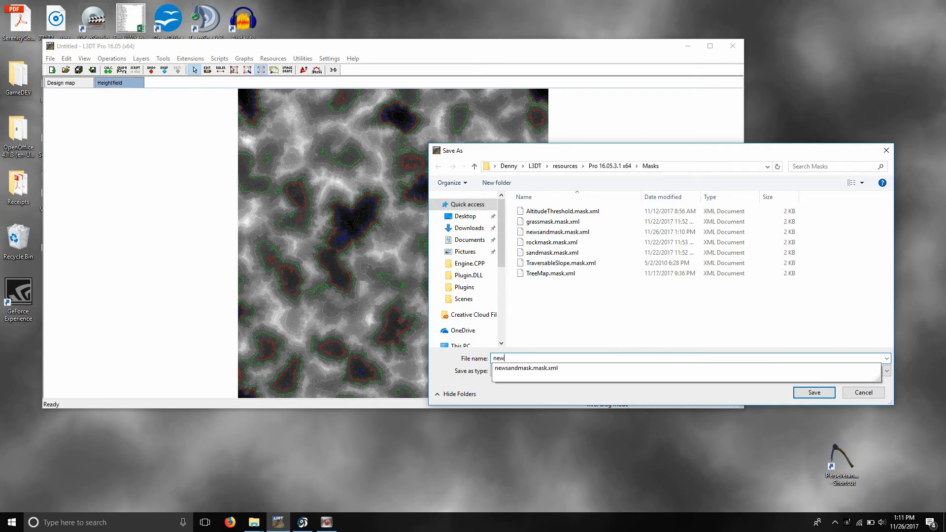
pyautogui.write('grassmask')
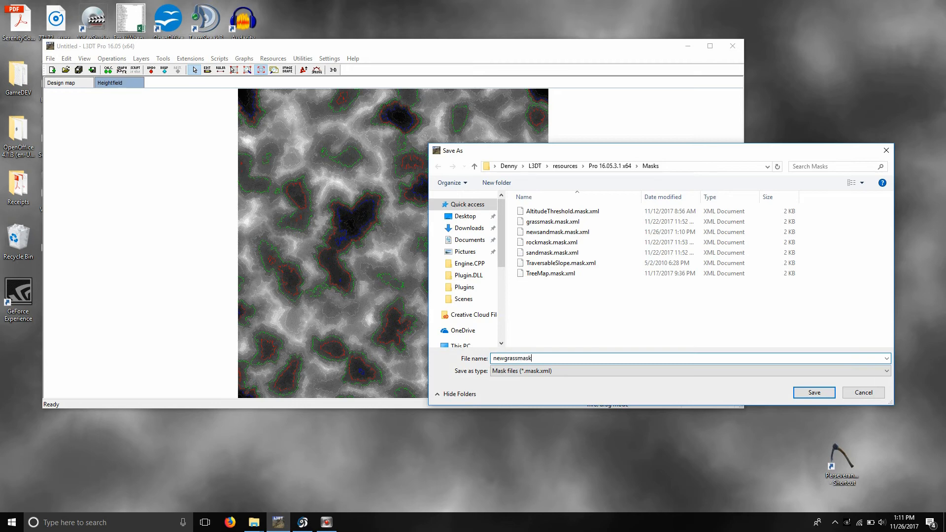
pyautogui.press('Return')
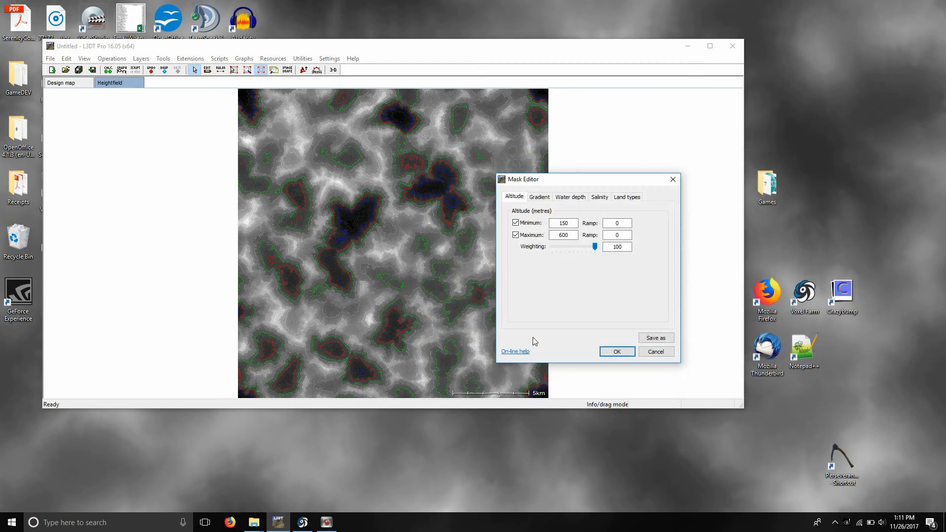
pyautogui.click(620, 350)
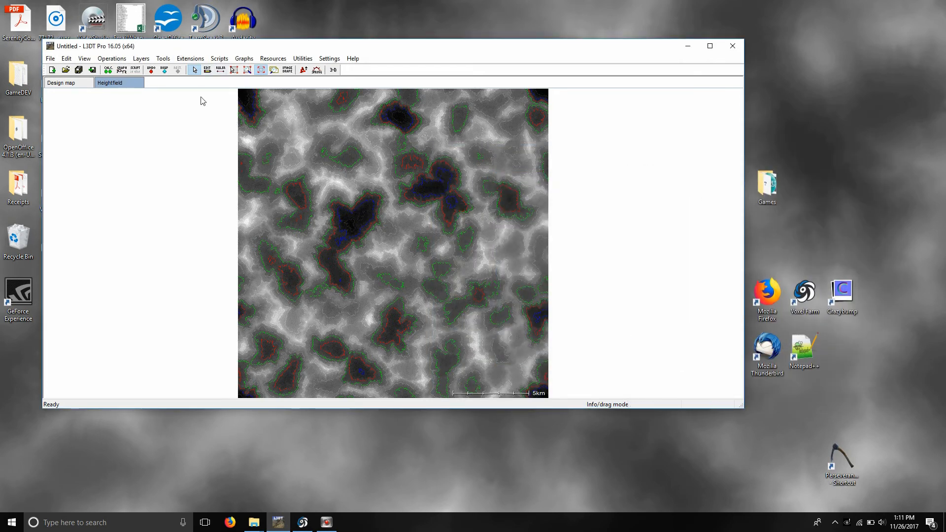
# Reopen newsandmask for editing to check its altitude limits, and close its editor
pyautogui.click(273, 58)
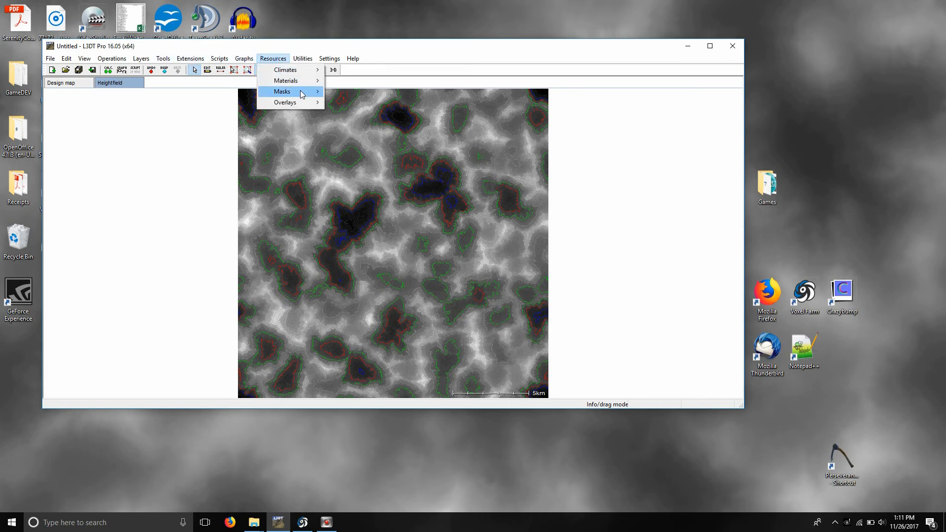
pyautogui.moveTo(301, 91)
pyautogui.click(366, 115)
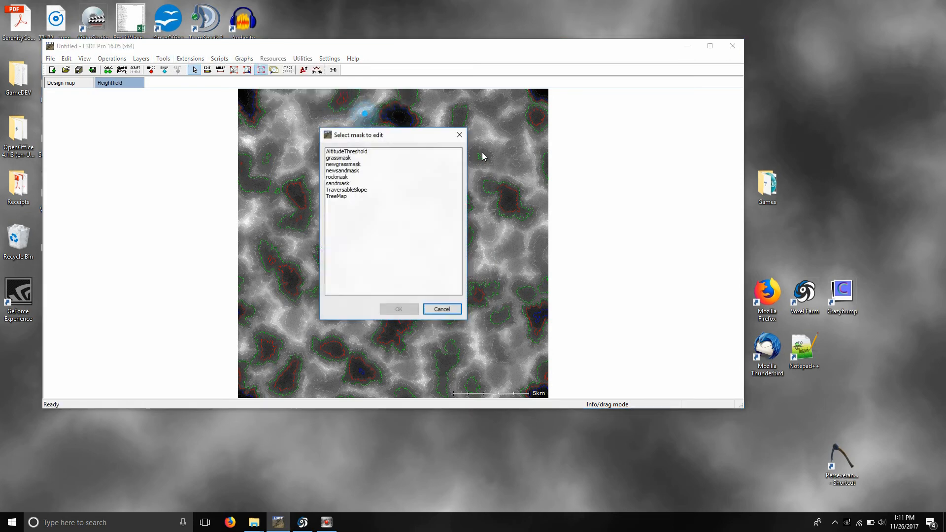
pyautogui.doubleClick(352, 170)
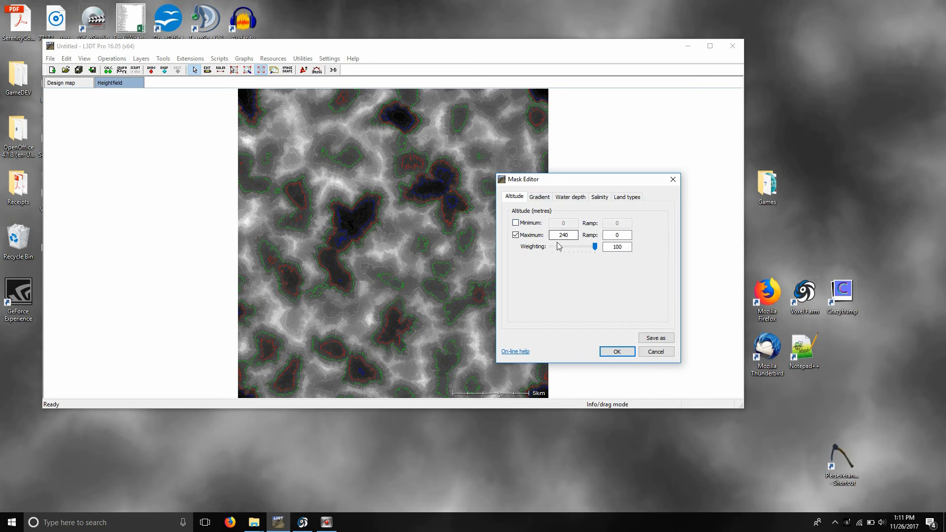
pyautogui.click(616, 350)
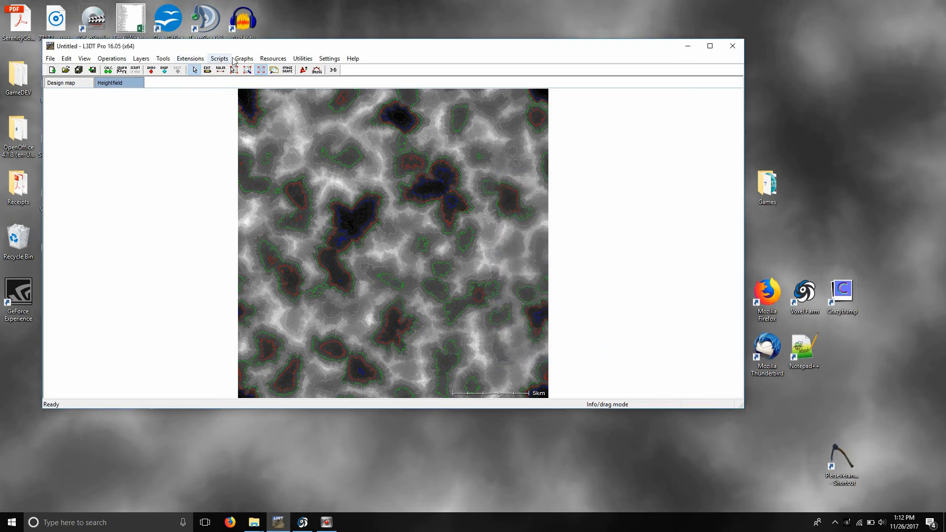
# Create a new mask limited to a minimum altitude of 550 metres
pyautogui.click(273, 59)
pyautogui.moveTo(297, 94)
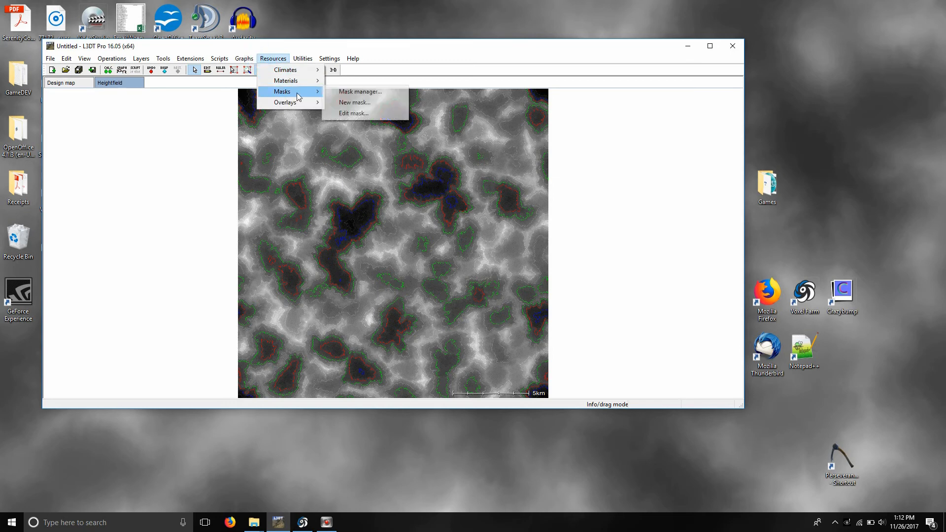
pyautogui.click(355, 102)
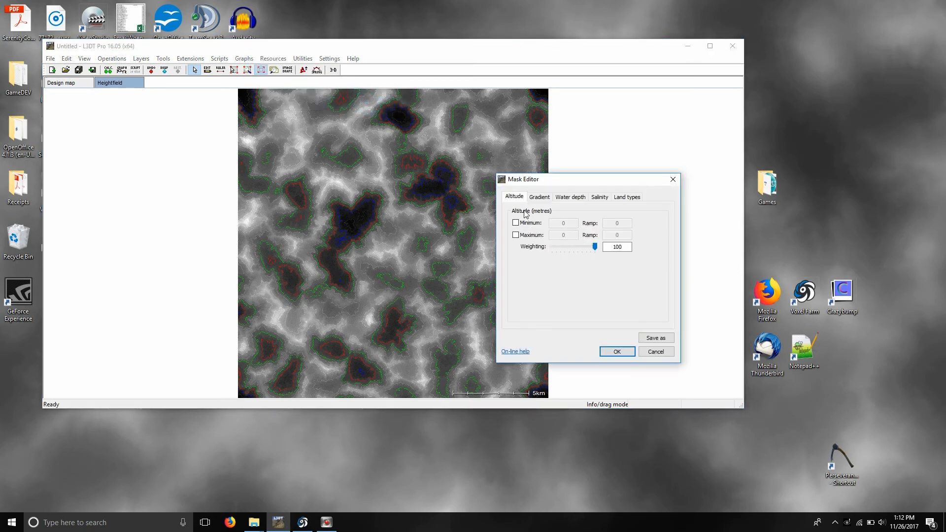
pyautogui.click(517, 223)
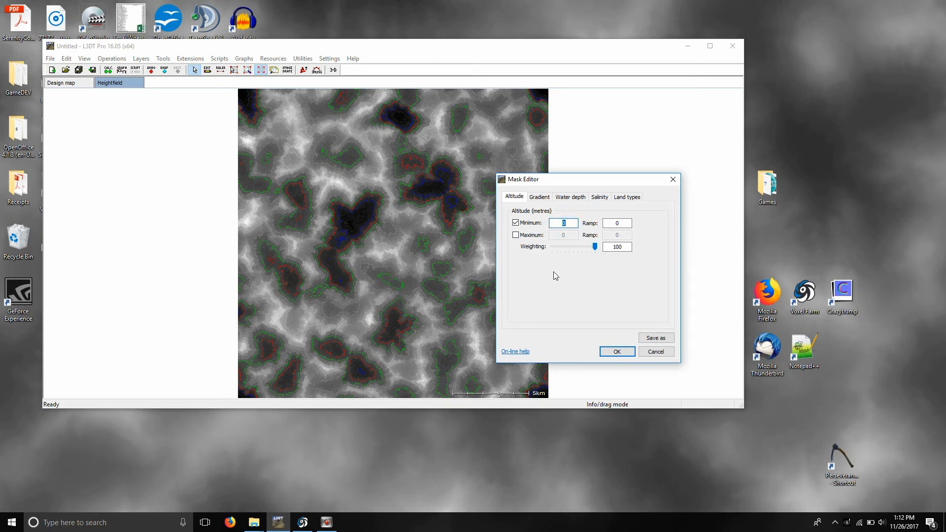
pyautogui.write('55')
# Save the minimum-altitude mask as newrockmask and close its editor
pyautogui.click(618, 354)
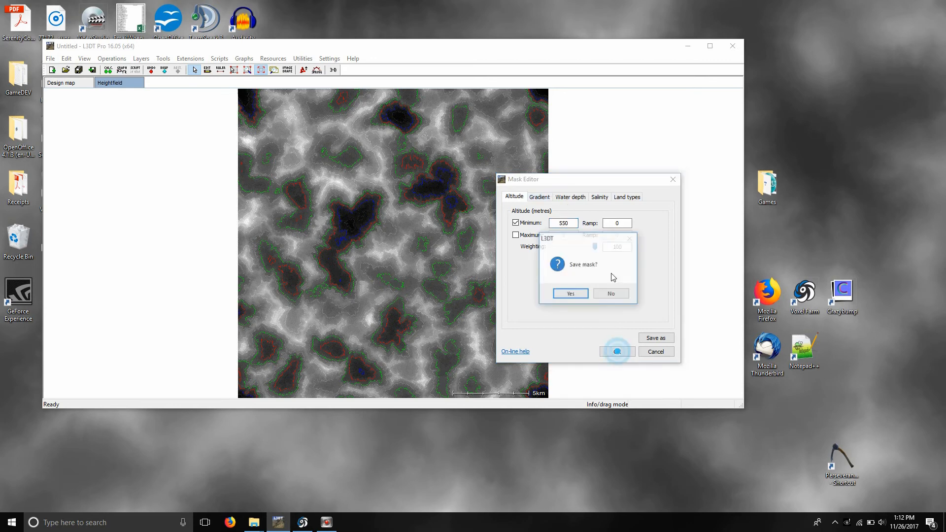
pyautogui.click(583, 294)
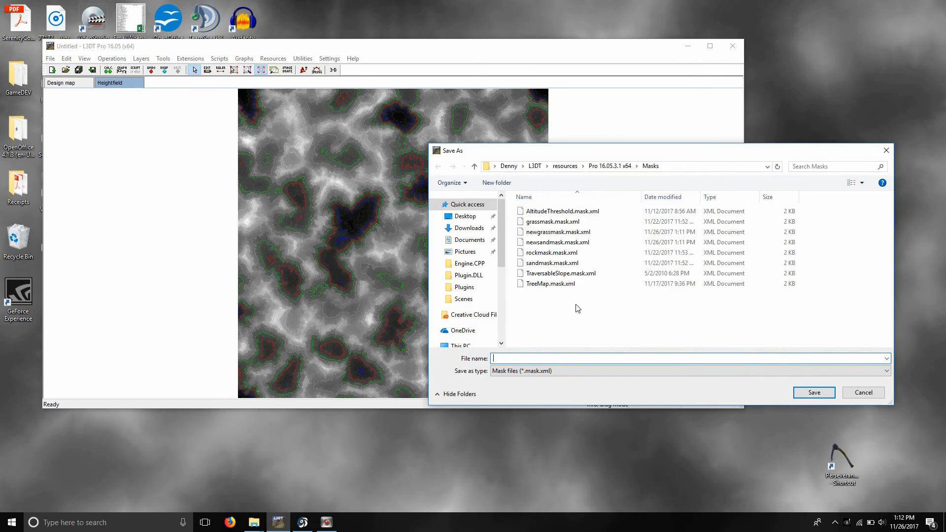
pyautogui.write('newrockmask')
pyautogui.click(813, 393)
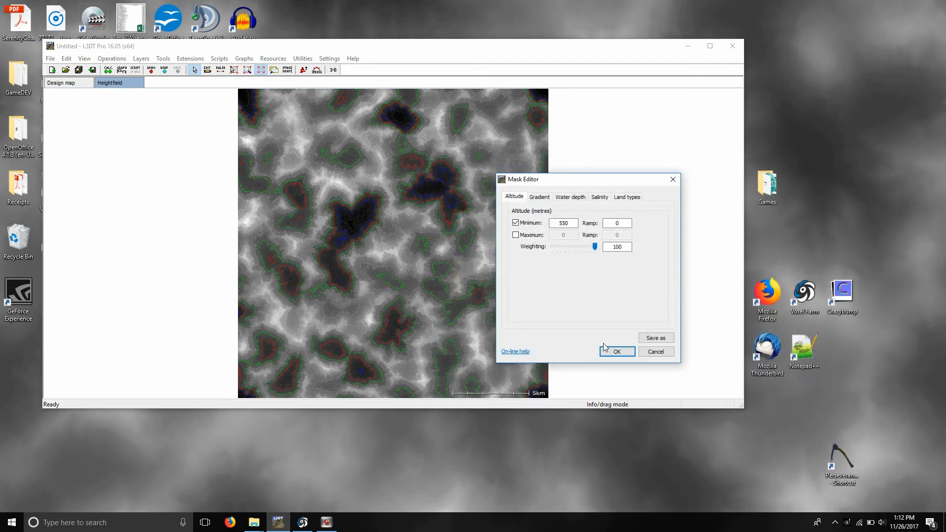
pyautogui.click(610, 349)
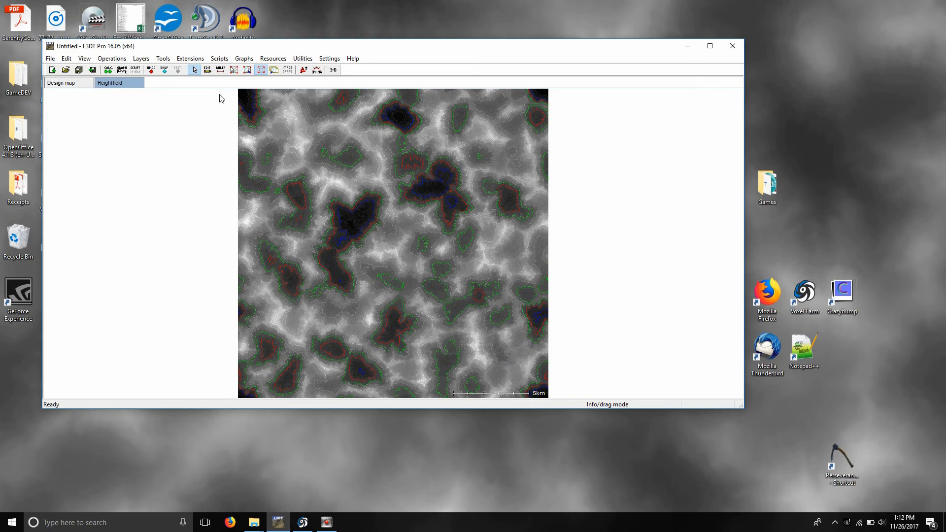
# Generate mask maps for only the newgrassmask, newrockmask and newsandmask masks
pyautogui.rightClick(272, 145)
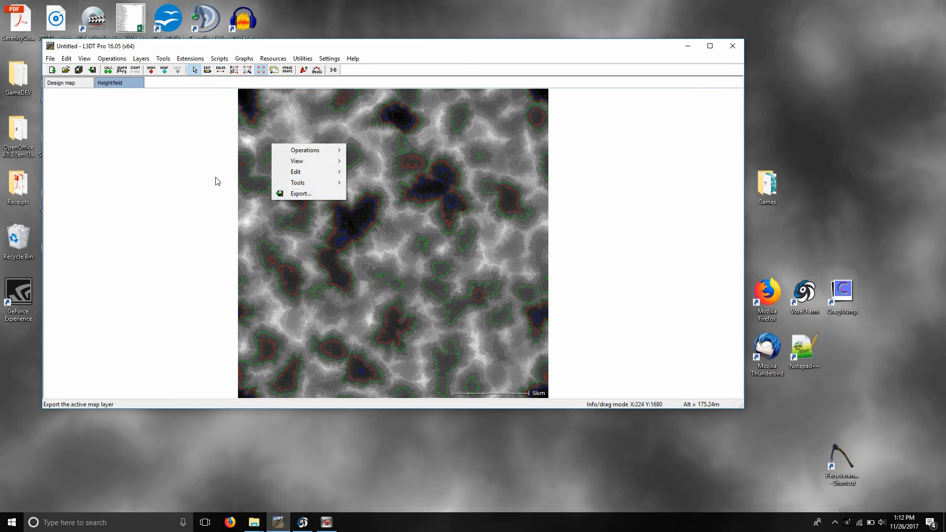
pyautogui.click(176, 103)
pyautogui.click(123, 58)
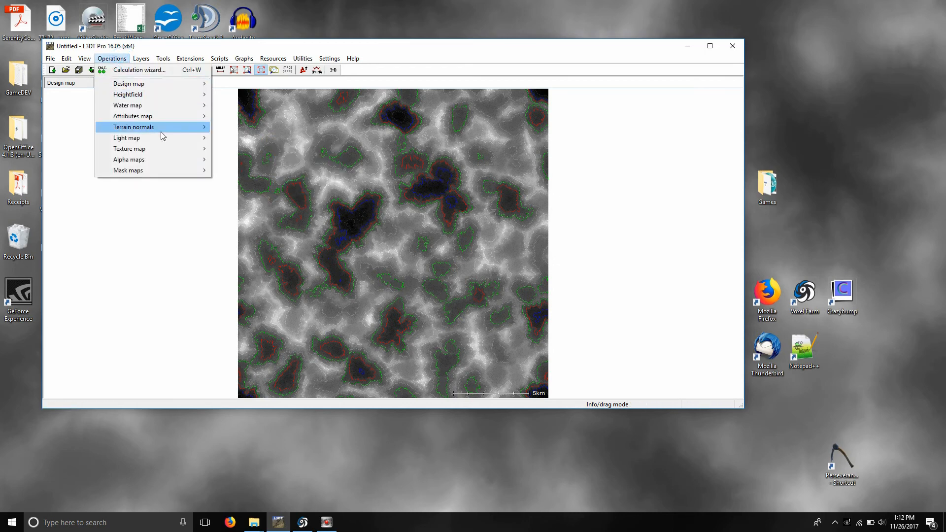
pyautogui.moveTo(172, 170)
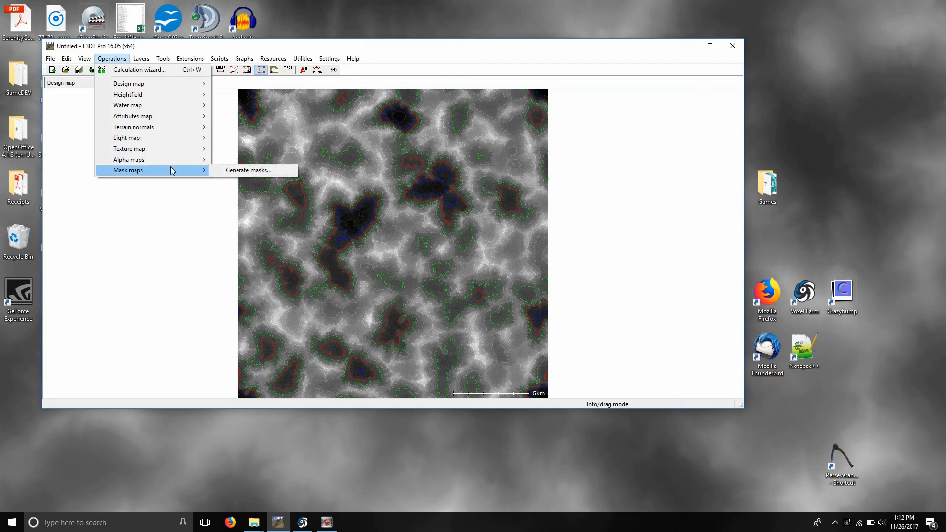
pyautogui.click(233, 172)
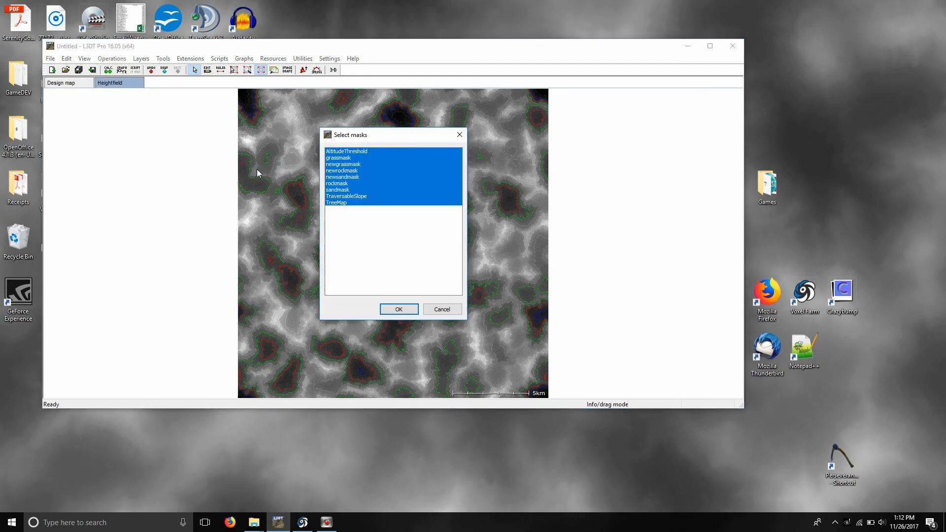
pyautogui.click(347, 165)
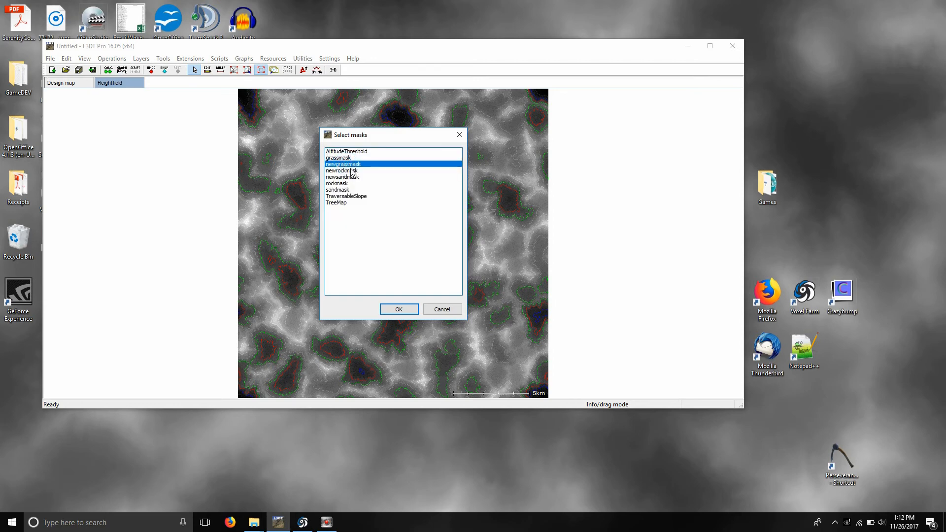
pyautogui.keyDown('shift'); pyautogui.click(353, 178); pyautogui.keyUp('shift')
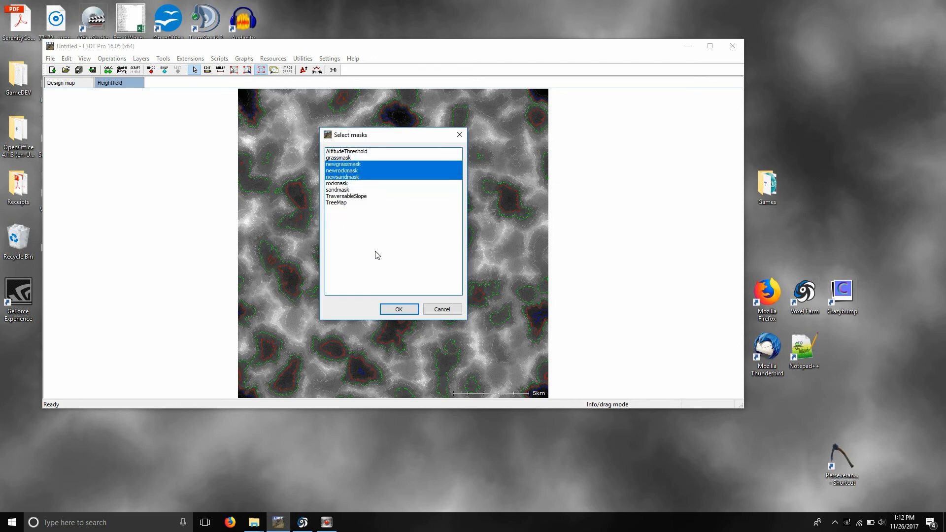
pyautogui.click(394, 309)
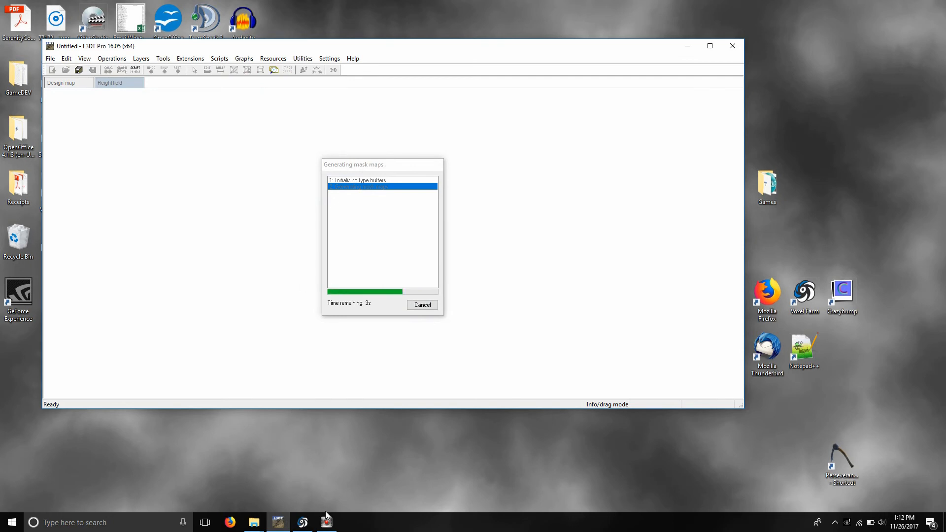
pyautogui.click(332, 526)
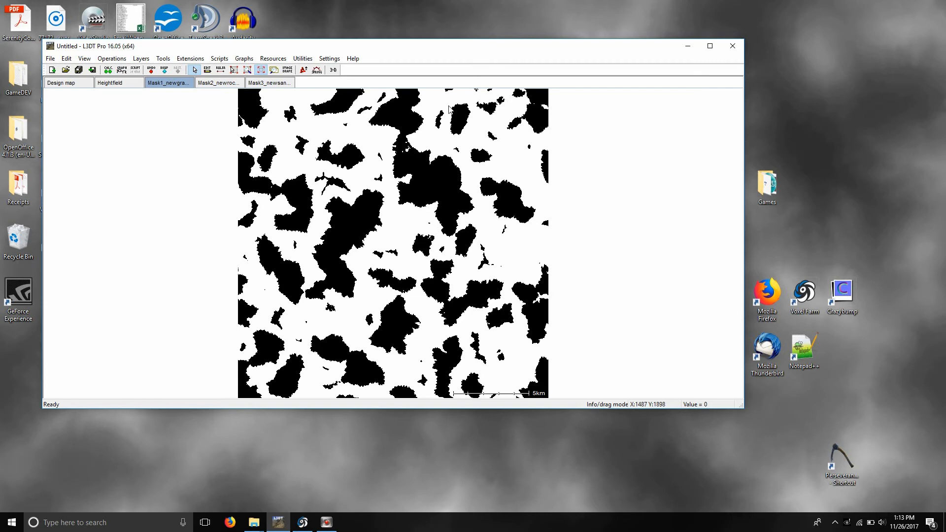
# Examine the generated grass, rock and sand mask maps one after another
pyautogui.click(230, 85)
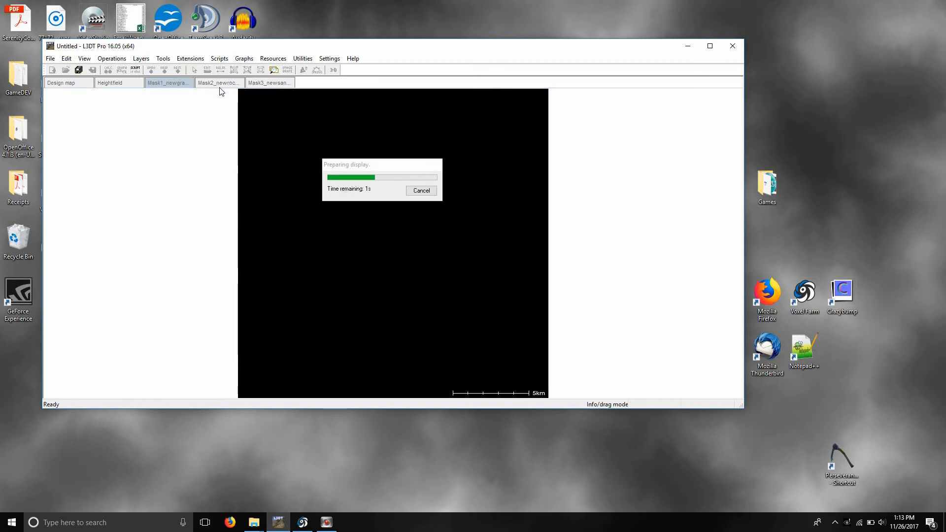
pyautogui.click(259, 82)
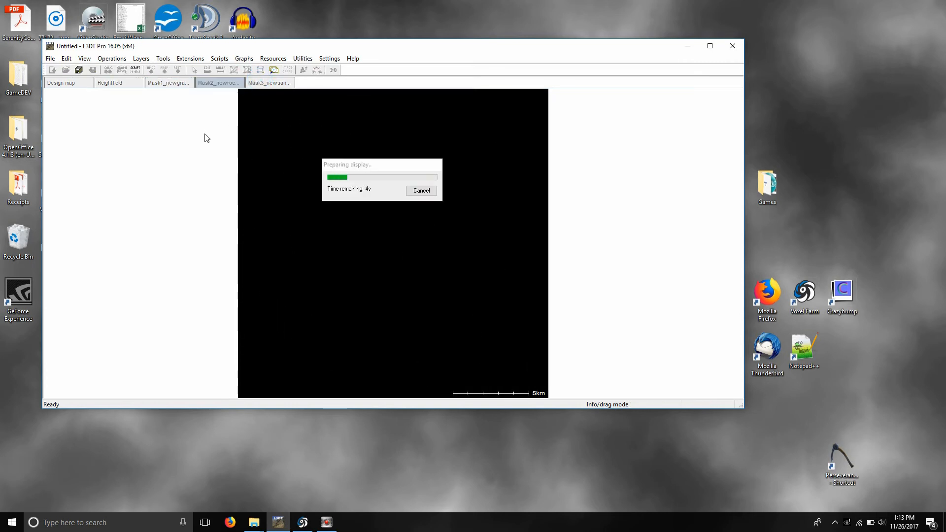
pyautogui.click(182, 82)
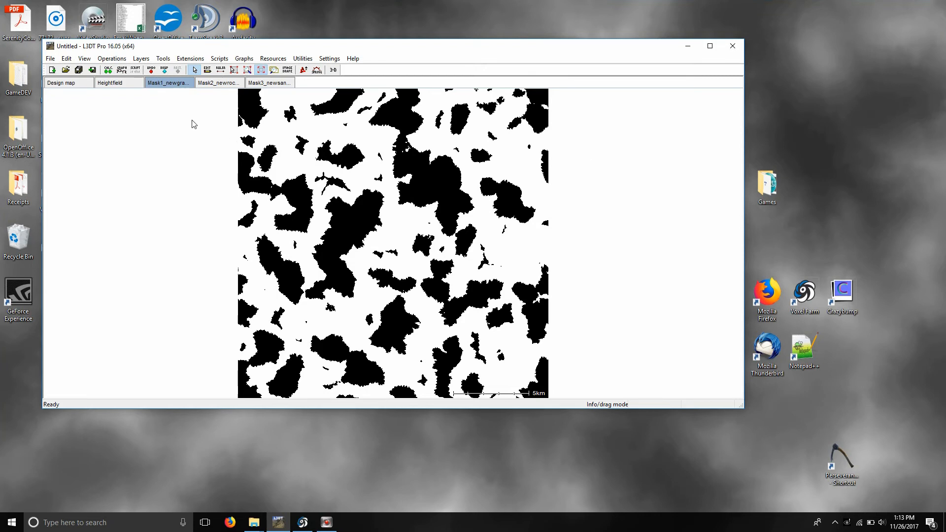
pyautogui.click(130, 85)
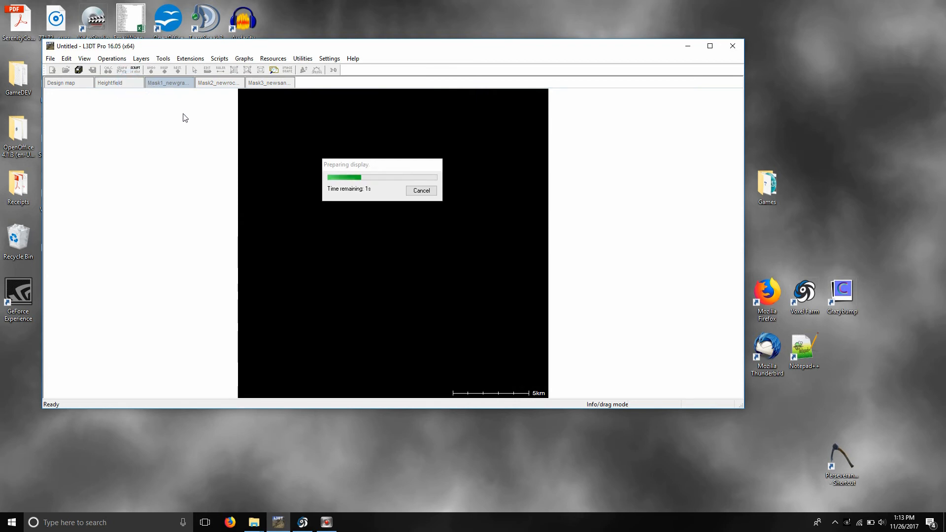
pyautogui.click(171, 85)
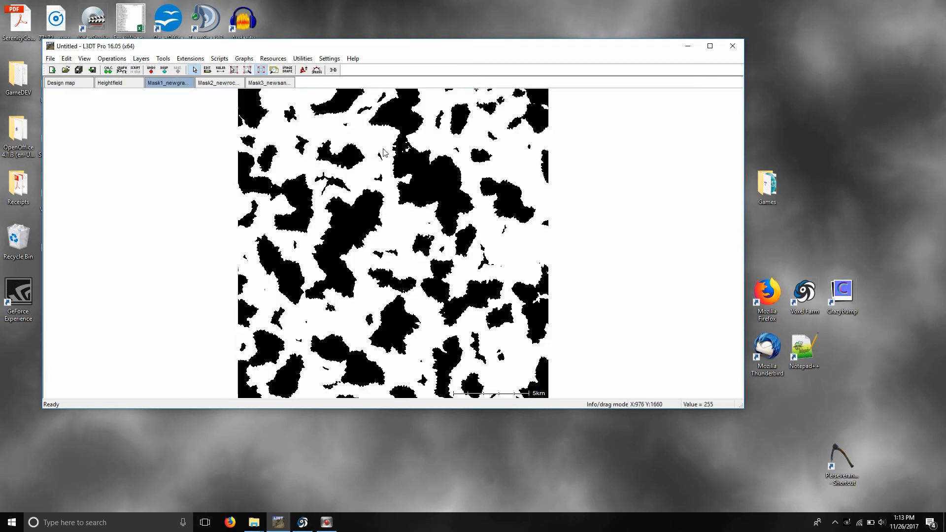
pyautogui.click(217, 83)
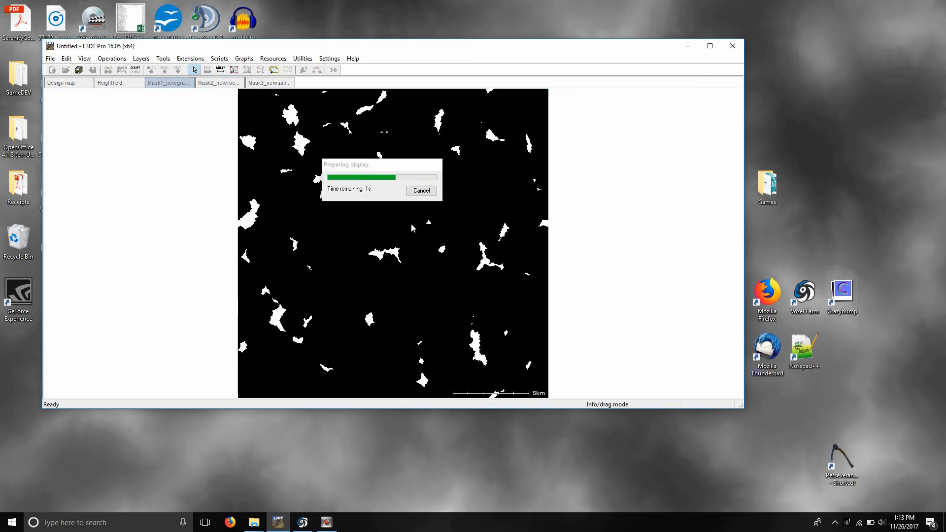
pyautogui.click(271, 83)
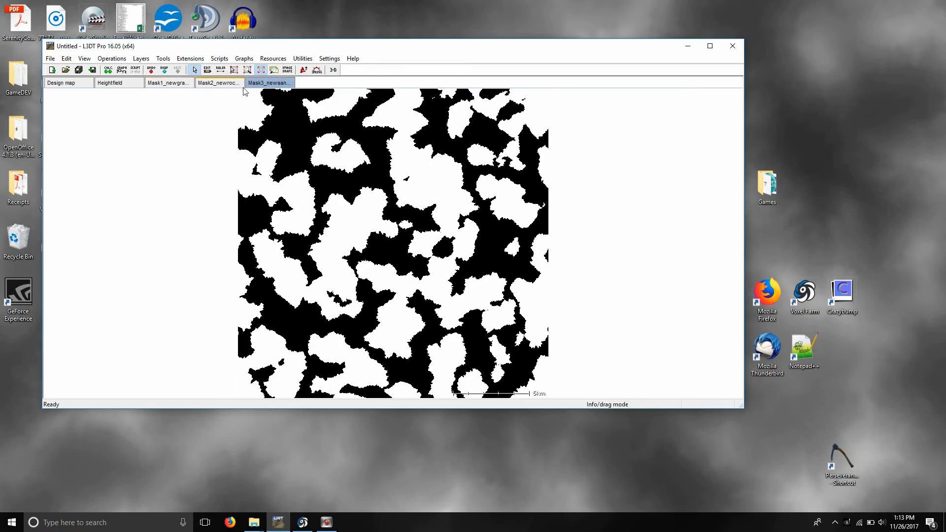
# Set up a heightfield export in RAW format and accept its existing format options
pyautogui.click(132, 88)
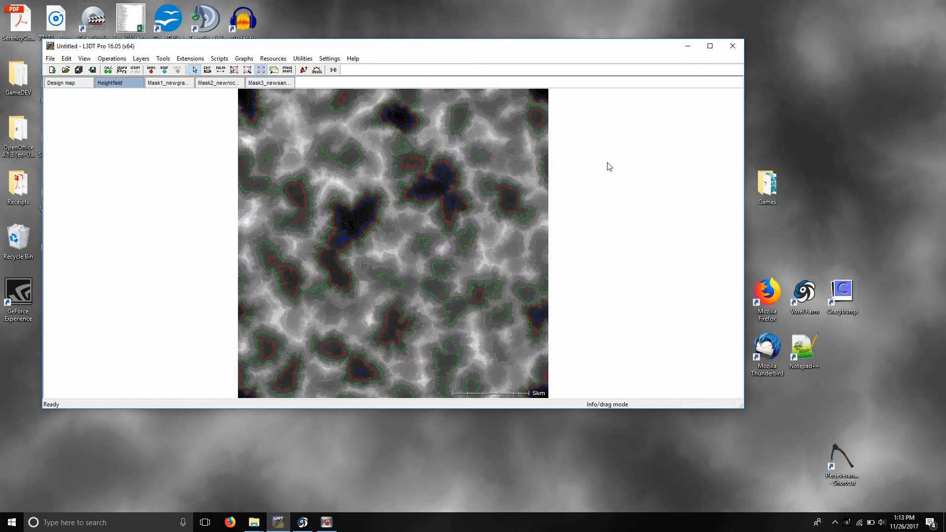
pyautogui.rightClick(402, 190)
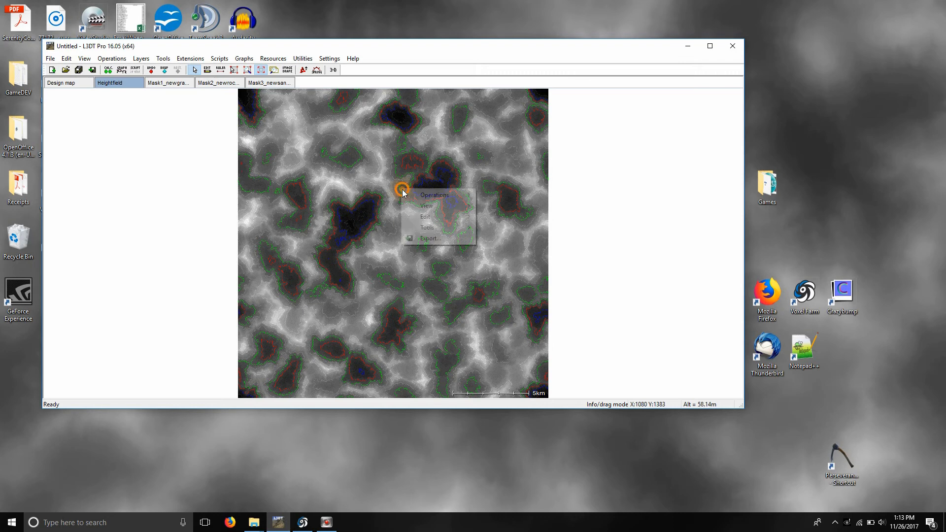
pyautogui.click(430, 238)
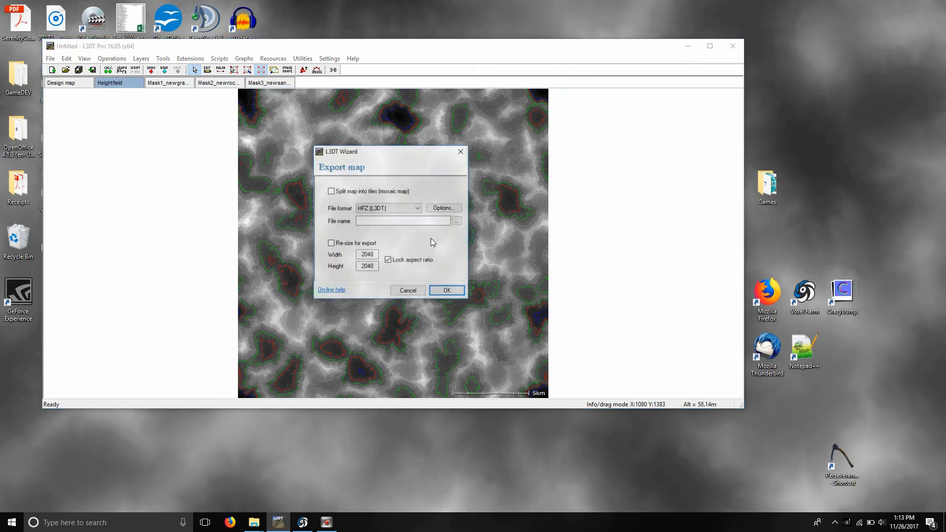
pyautogui.click(417, 210)
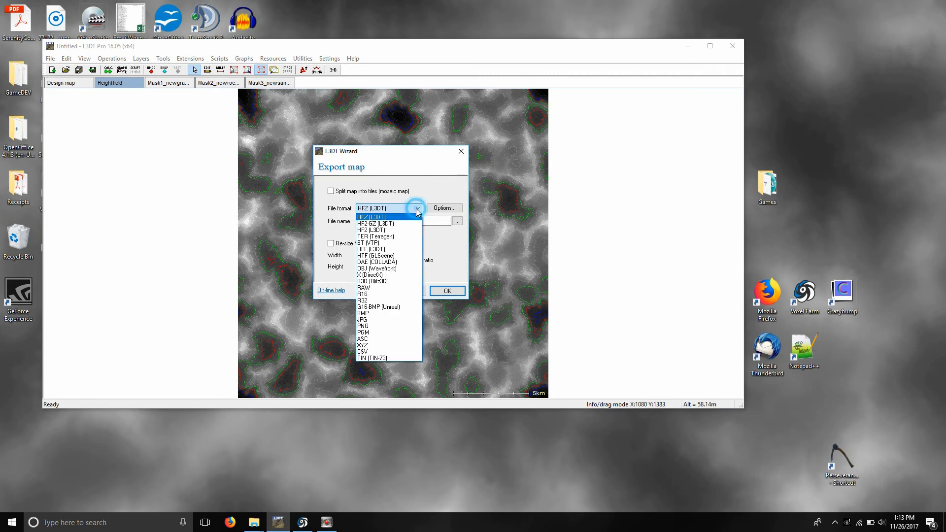
pyautogui.click(379, 288)
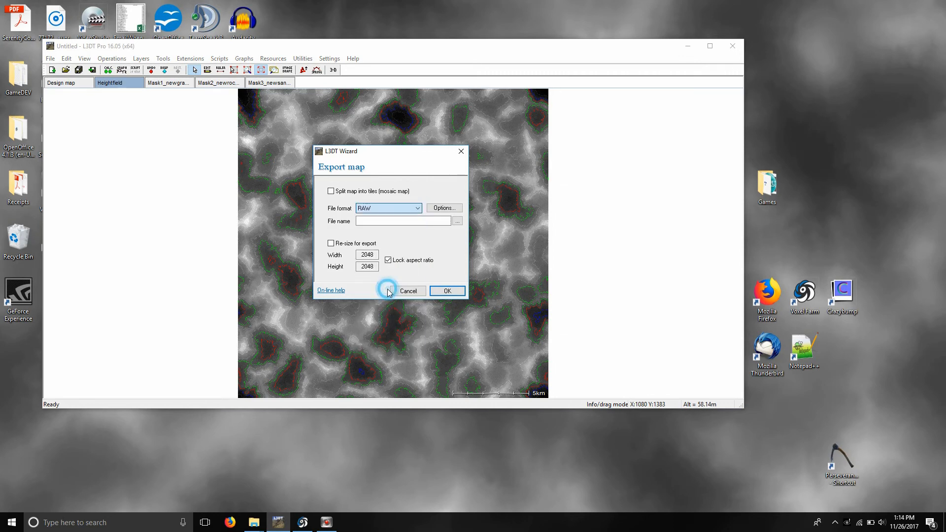
pyautogui.click(441, 210)
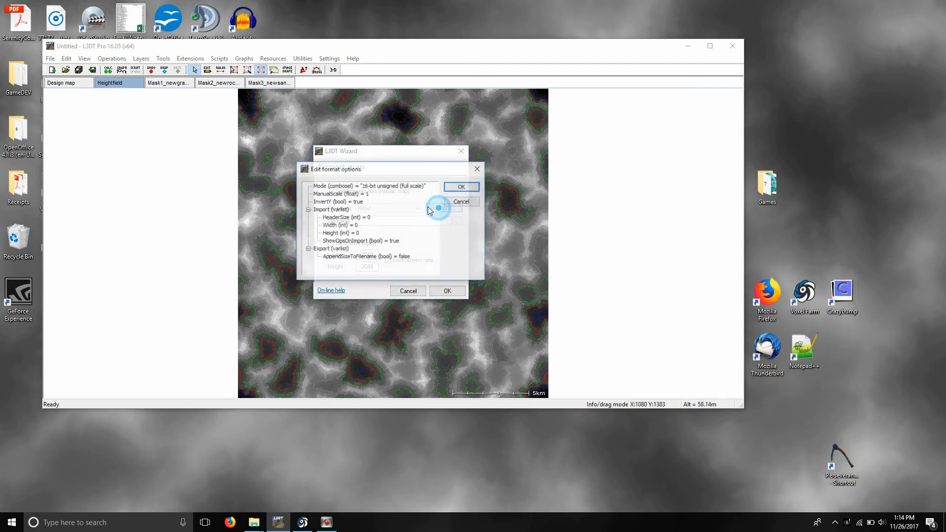
pyautogui.click(462, 186)
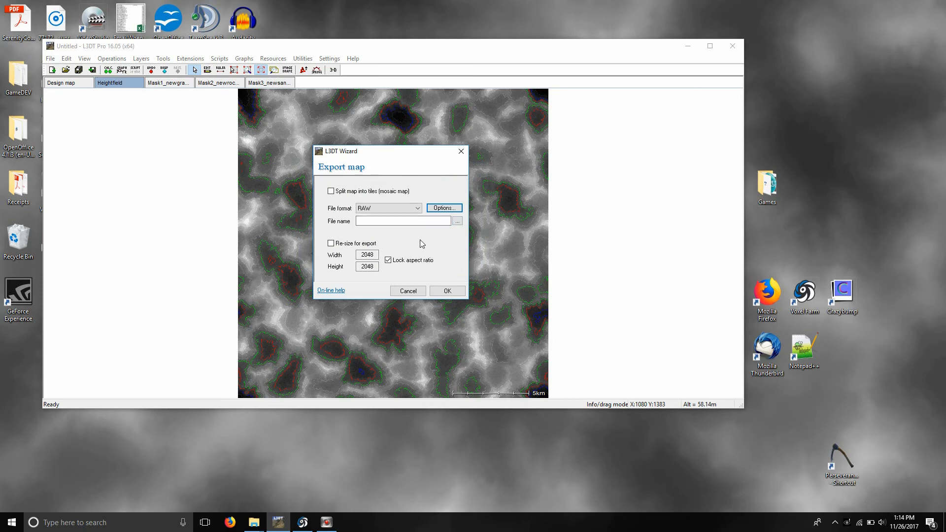
# Choose the r16 folder under D:\GameDevNew\VF Projects\Easyterrain as the destination for the heightfield export
pyautogui.click(458, 221)
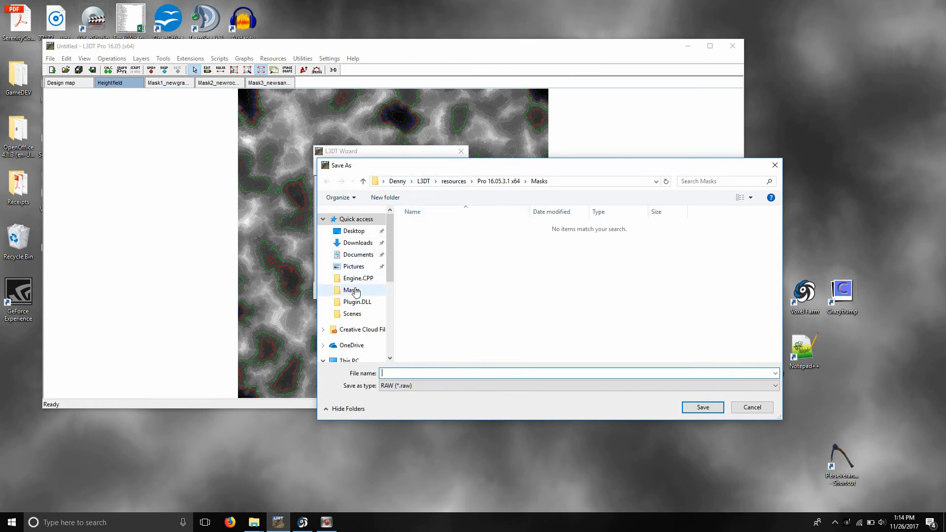
pyautogui.click(357, 360)
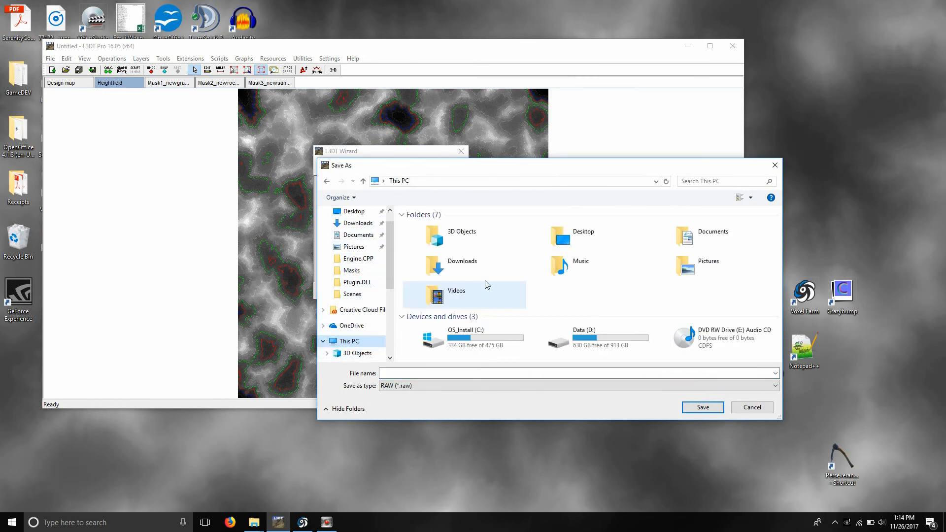
pyautogui.doubleClick(589, 339)
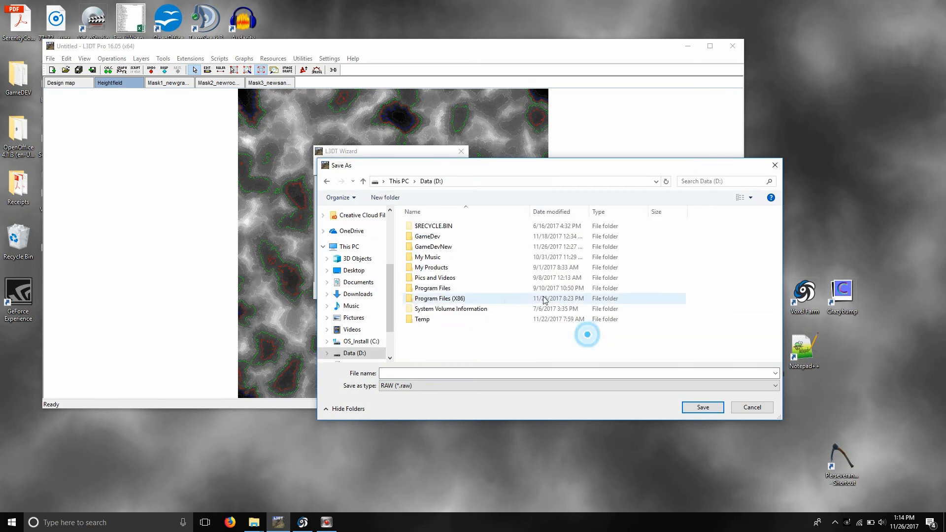
pyautogui.doubleClick(446, 245)
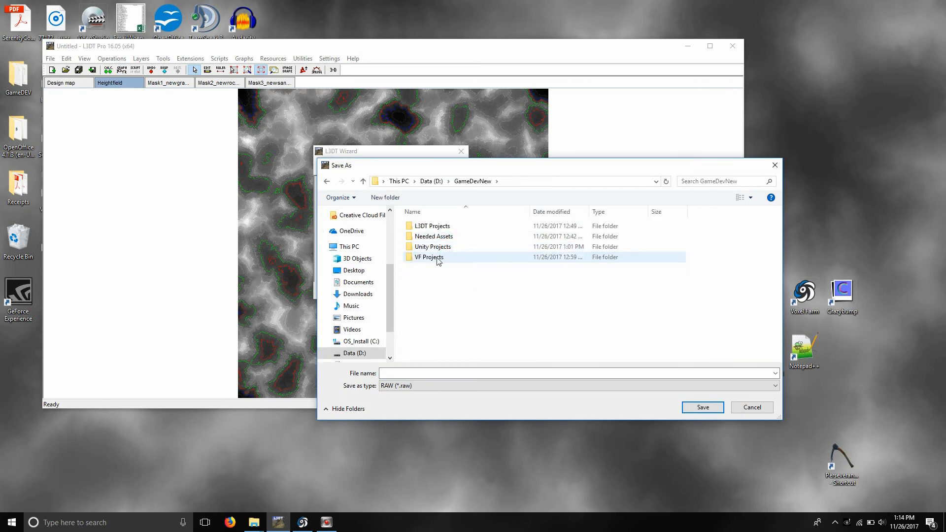
pyautogui.doubleClick(437, 257)
pyautogui.doubleClick(442, 227)
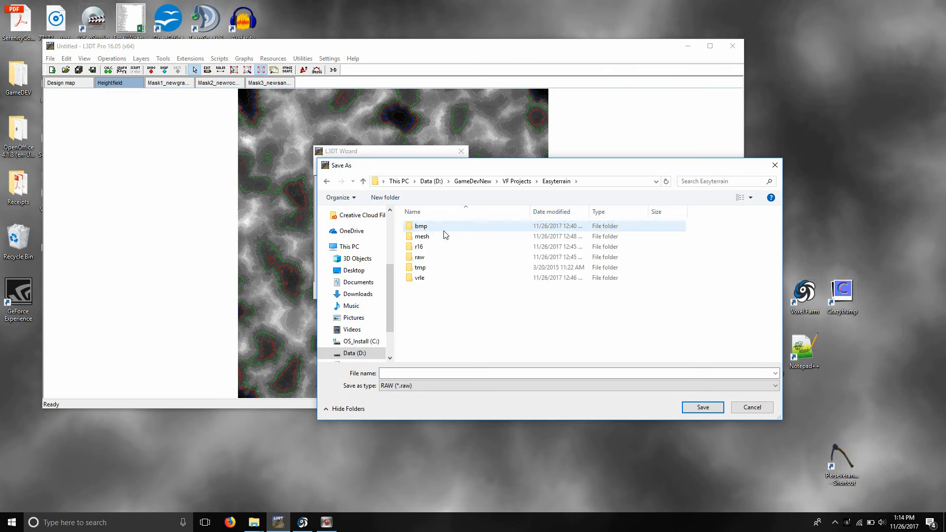
pyautogui.doubleClick(429, 247)
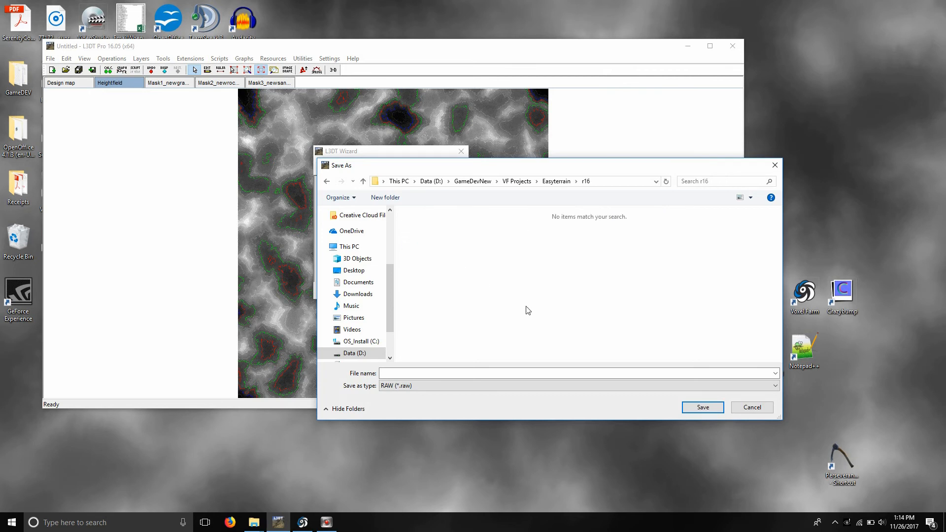
# Name the RAW heightfield file EasyterrainHMAP and export it at its full size
pyautogui.click(704, 409)
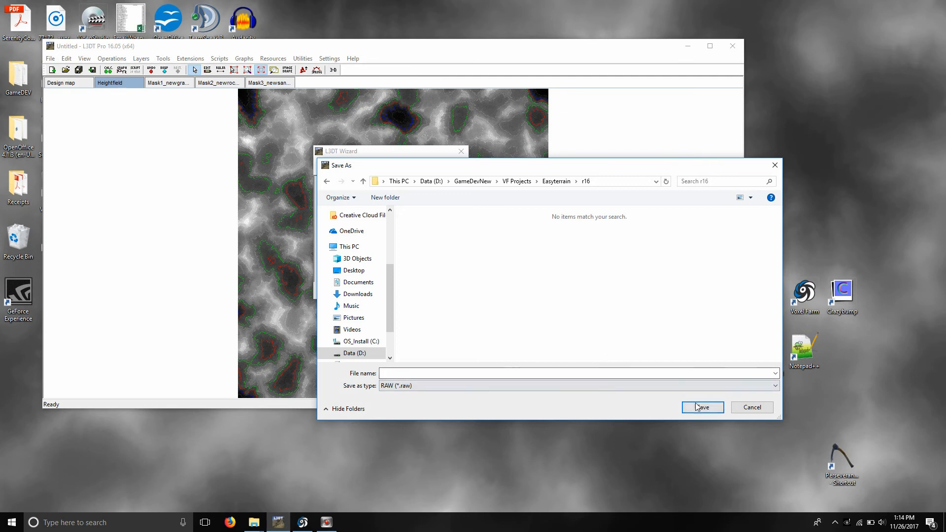
pyautogui.click(480, 372)
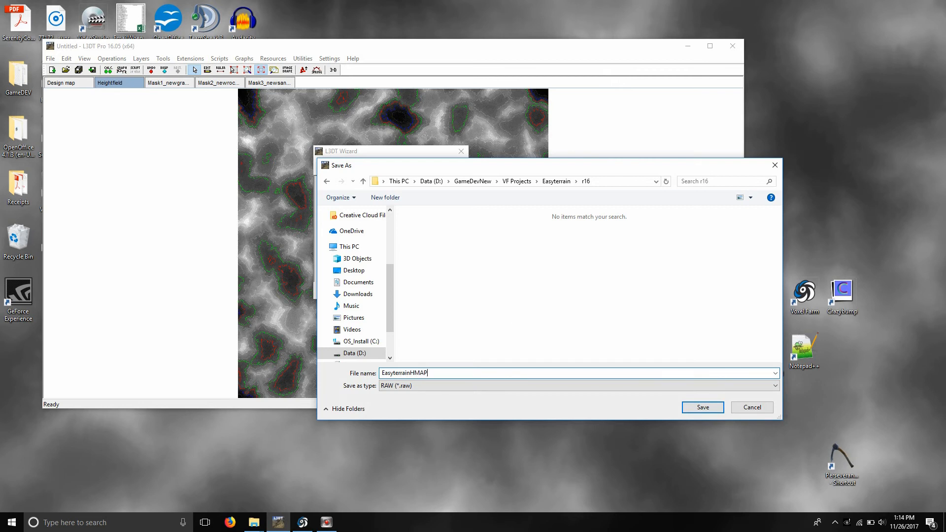
pyautogui.click(714, 412)
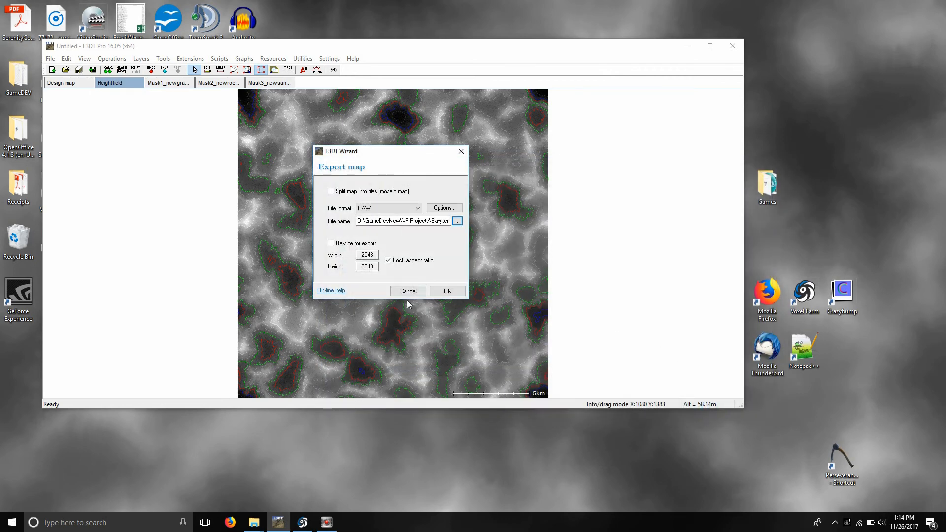
pyautogui.click(447, 291)
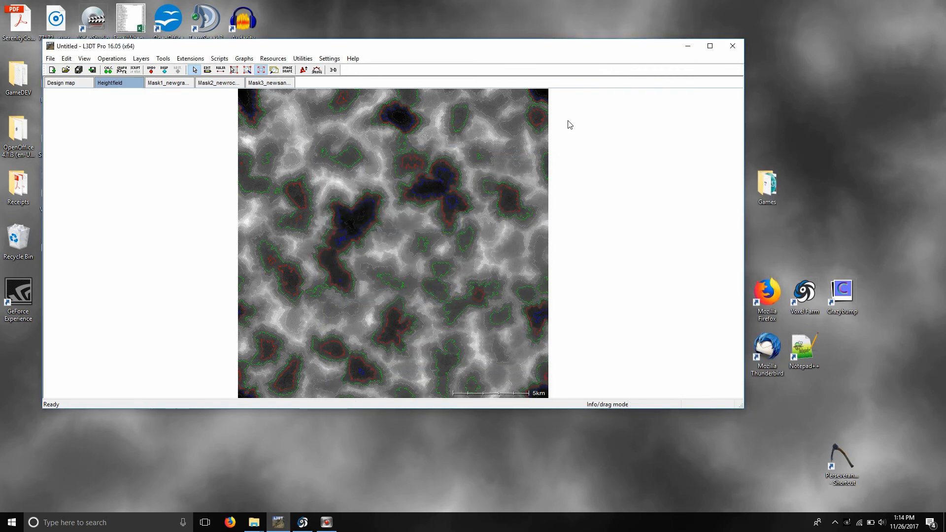
# Set up an export of the newgrassmask map in PNG format
pyautogui.click(177, 87)
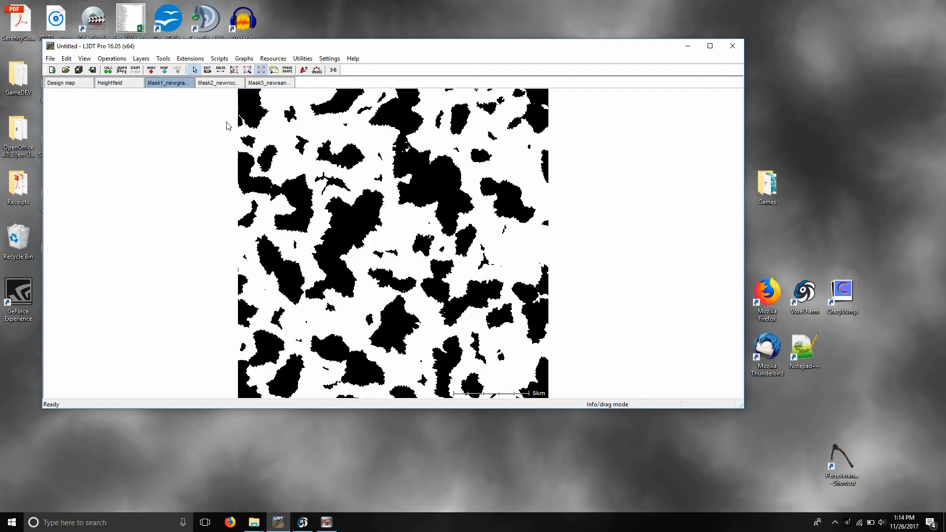
pyautogui.rightClick(347, 202)
pyautogui.moveTo(388, 241)
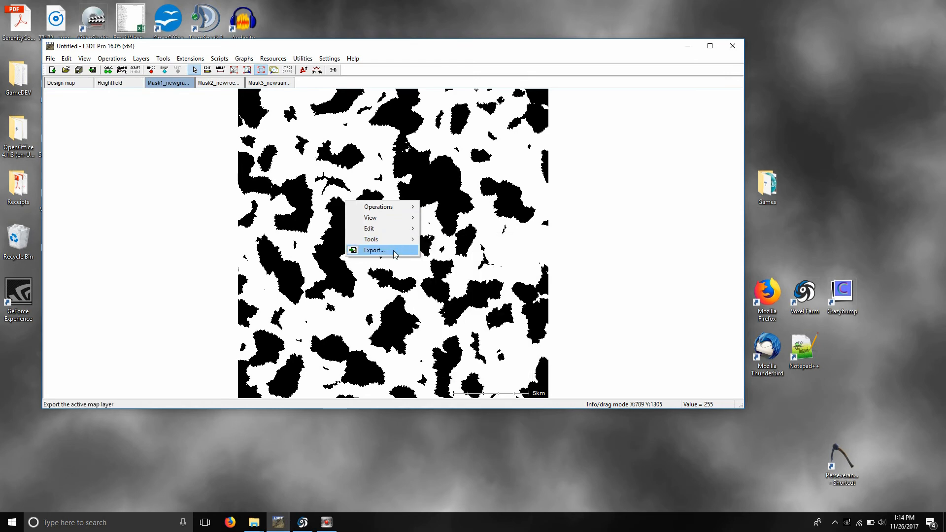
pyautogui.click(395, 253)
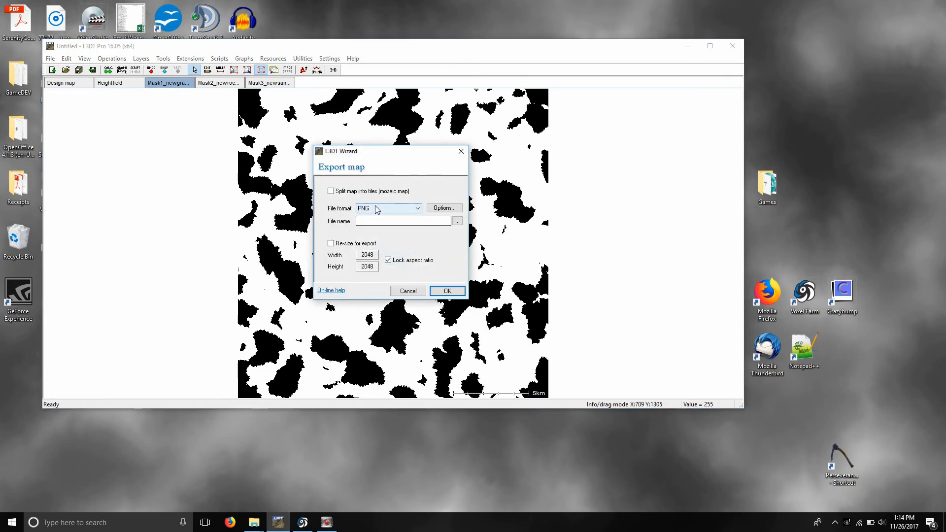
pyautogui.click(413, 211)
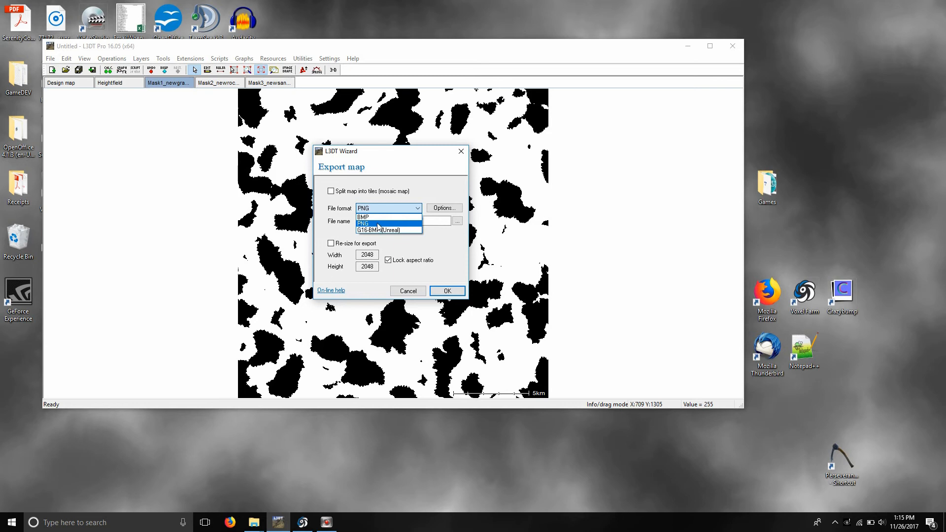
pyautogui.click(379, 225)
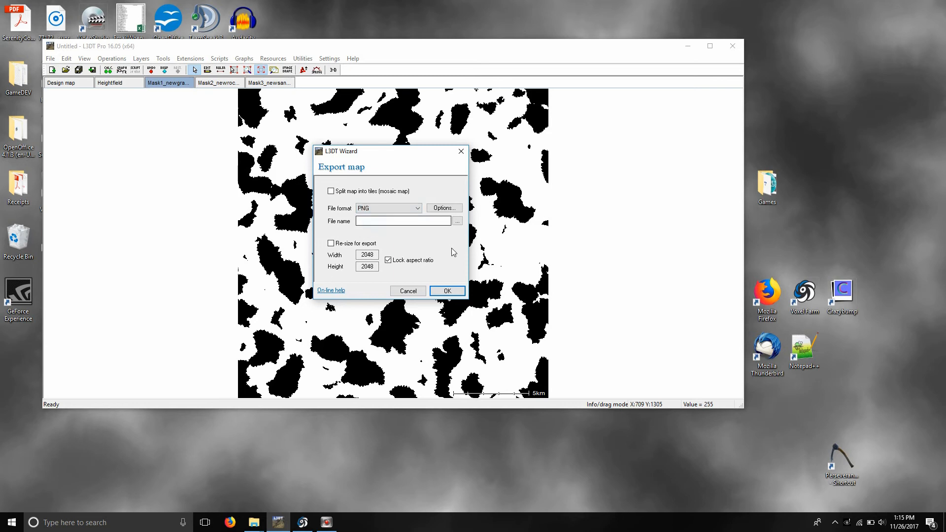
# Export the grass mask as grassmask into the raw folder of the Easyterrain project
pyautogui.click(457, 221)
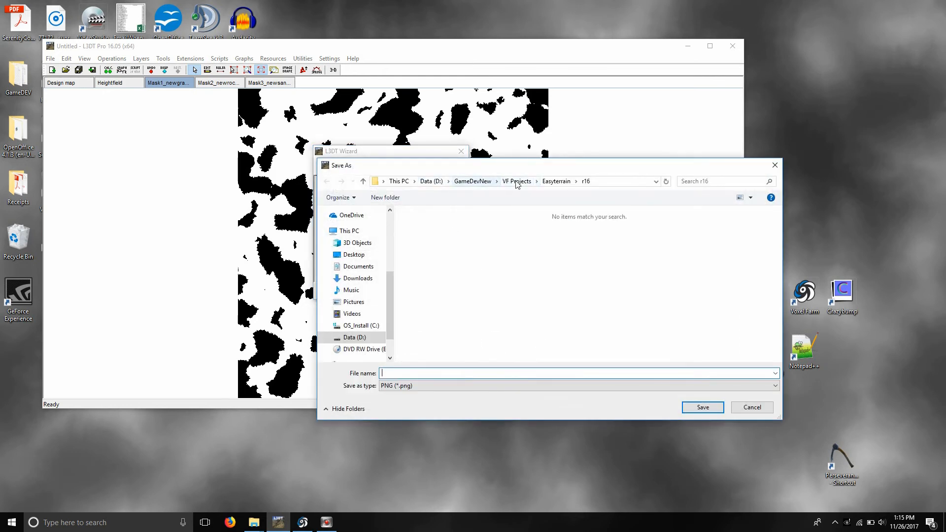
pyautogui.click(556, 182)
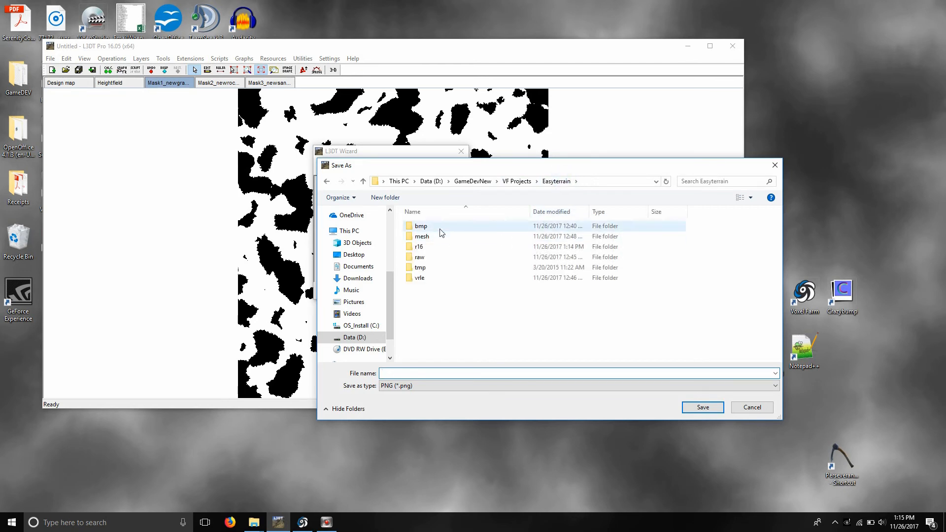
pyautogui.doubleClick(433, 258)
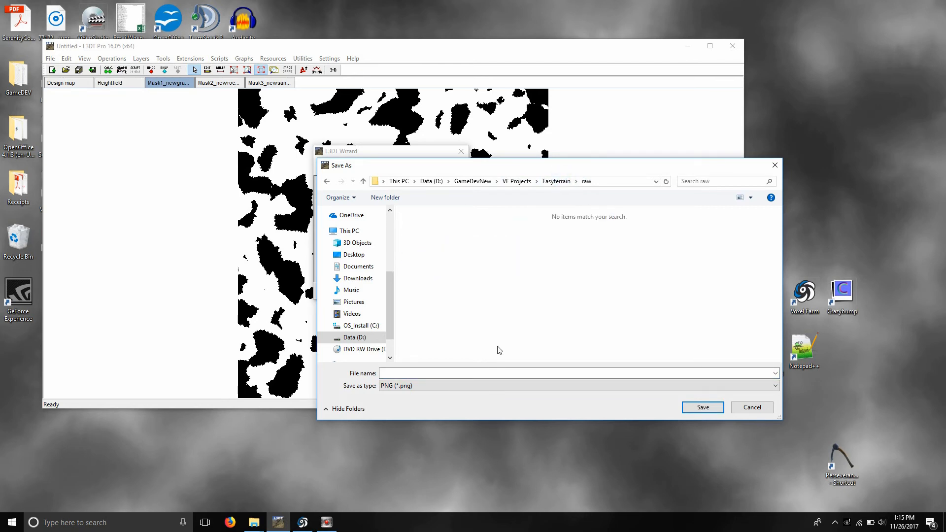
pyautogui.click(471, 373)
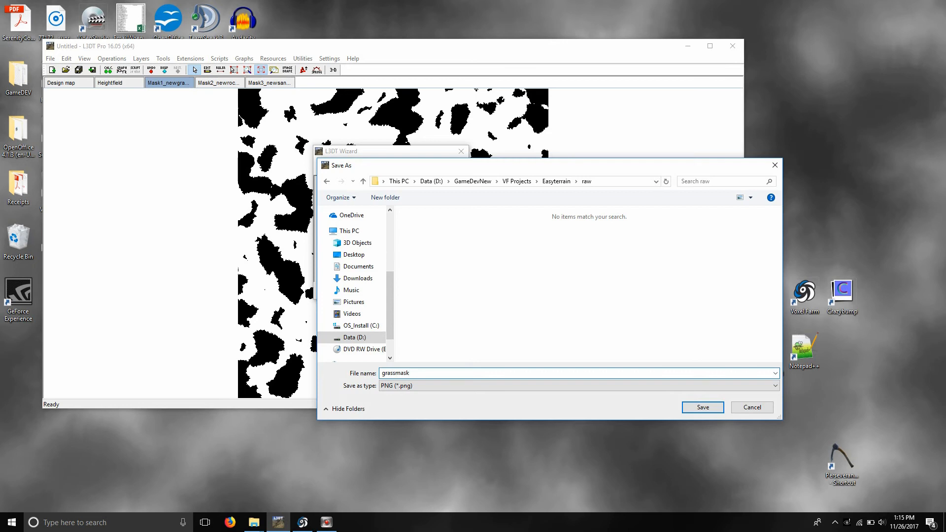
pyautogui.click(703, 408)
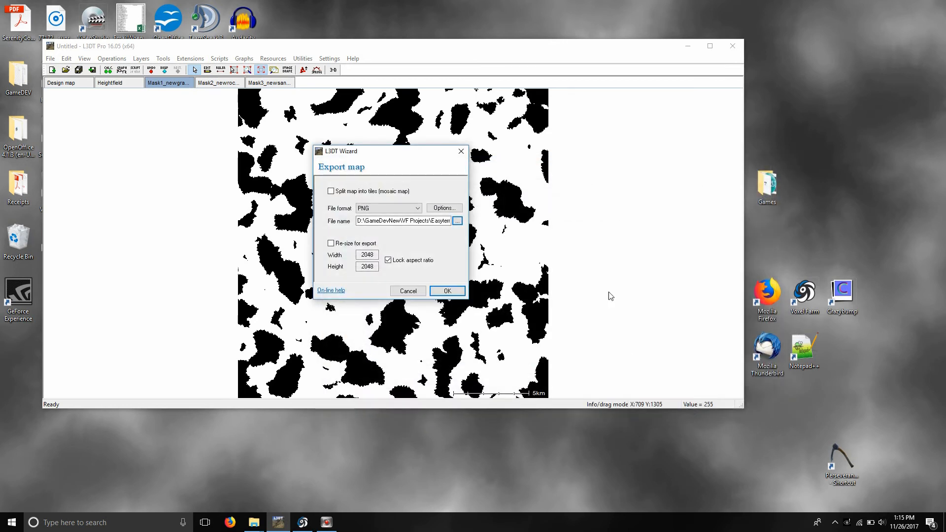
pyautogui.click(447, 291)
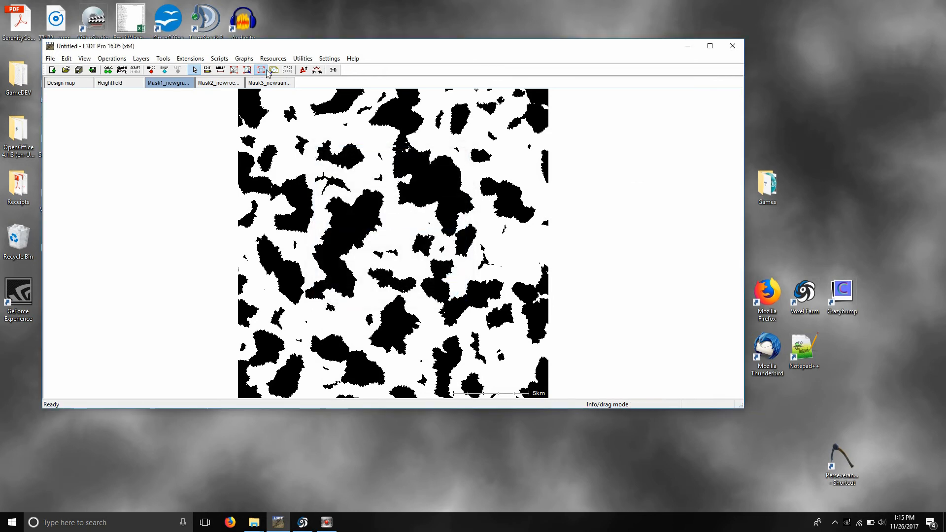
# Export the newrockmask map as a PNG named rockmask into Easyterrain's raw folder
pyautogui.click(225, 83)
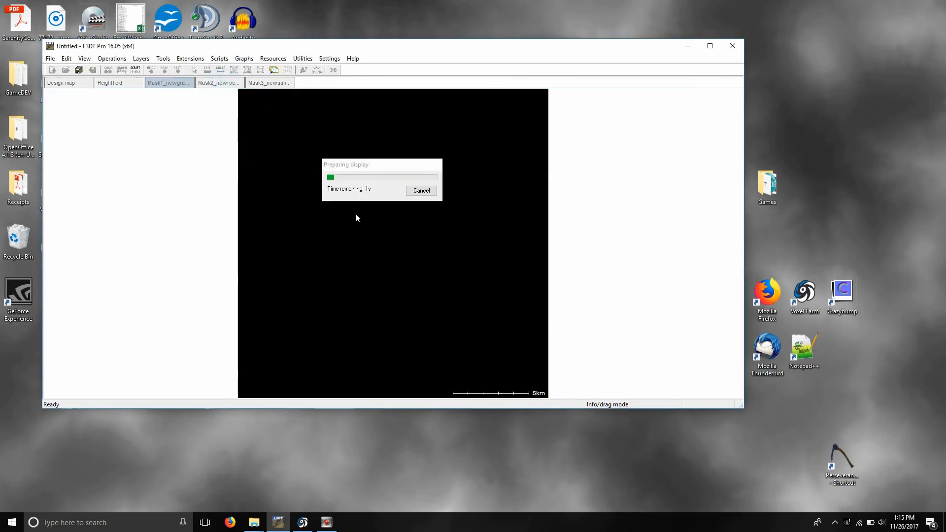
pyautogui.rightClick(374, 237)
pyautogui.click(399, 288)
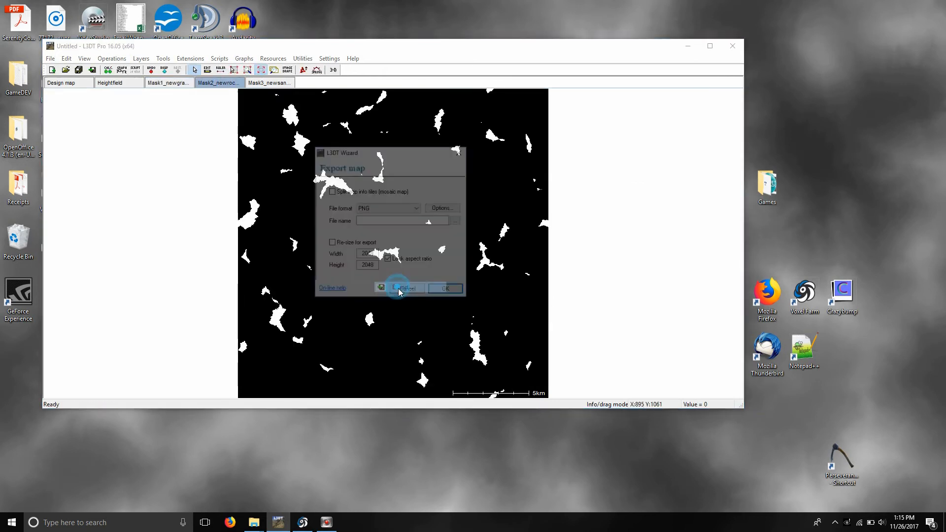
pyautogui.click(456, 222)
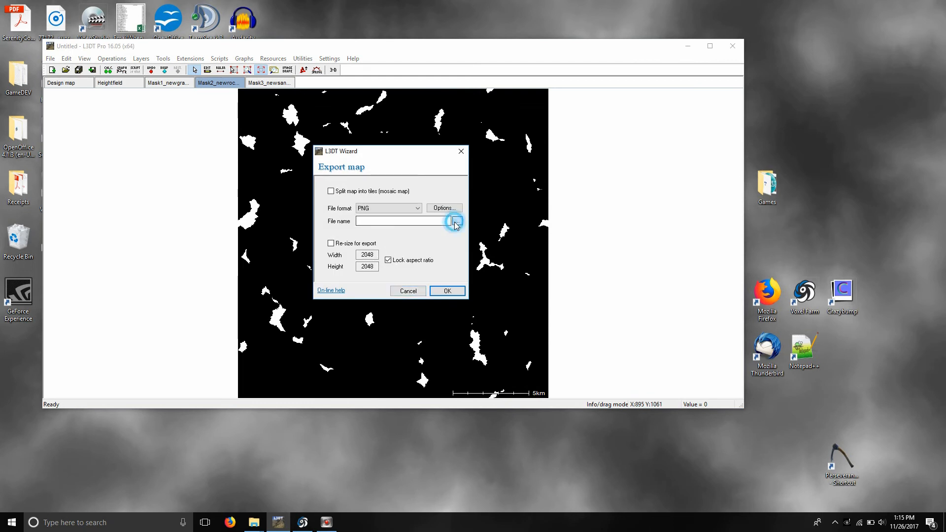
pyautogui.click(418, 375)
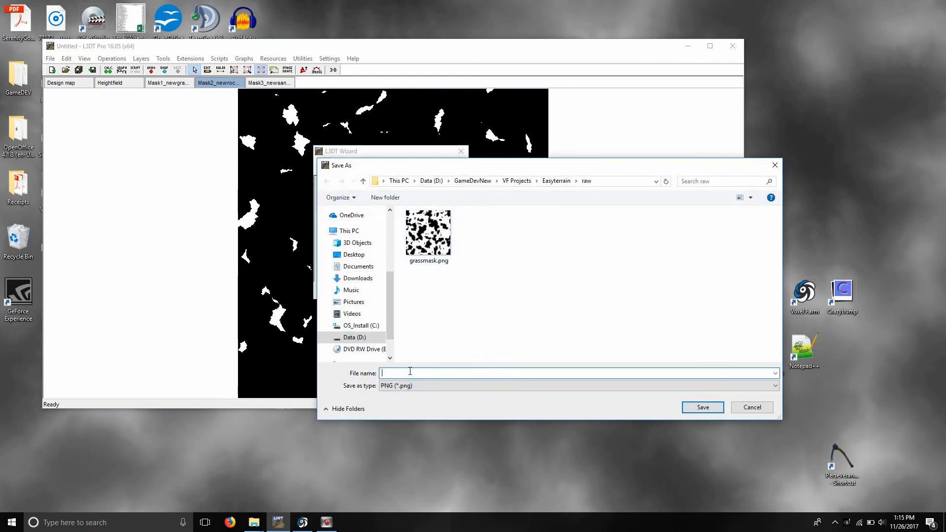
pyautogui.write('rockmask')
pyautogui.click(709, 407)
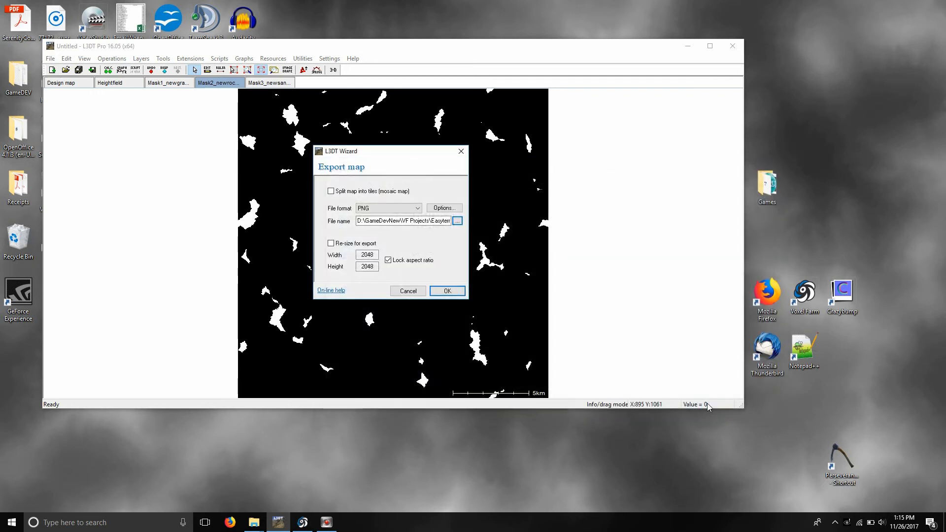
pyautogui.click(447, 290)
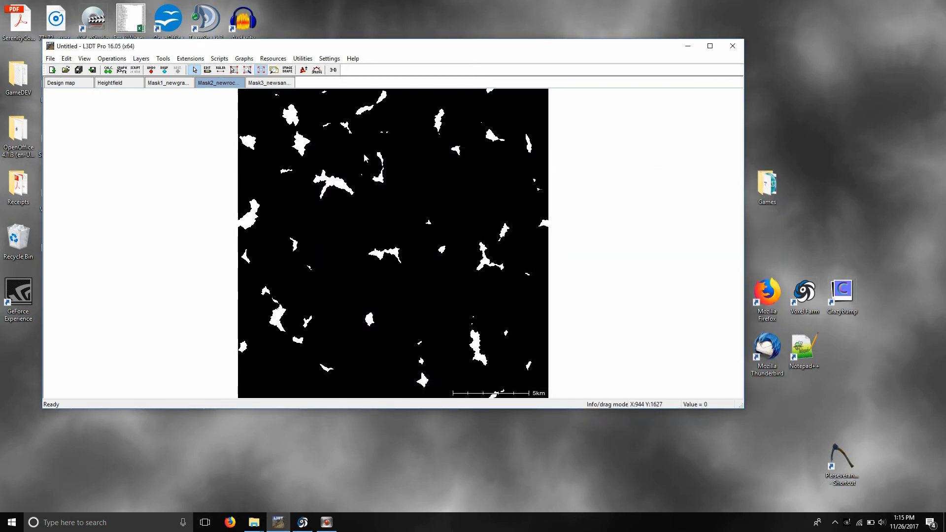
# Export the newsandmask map as a PNG into Easyterrain's raw folder, keeping the project open
pyautogui.click(270, 83)
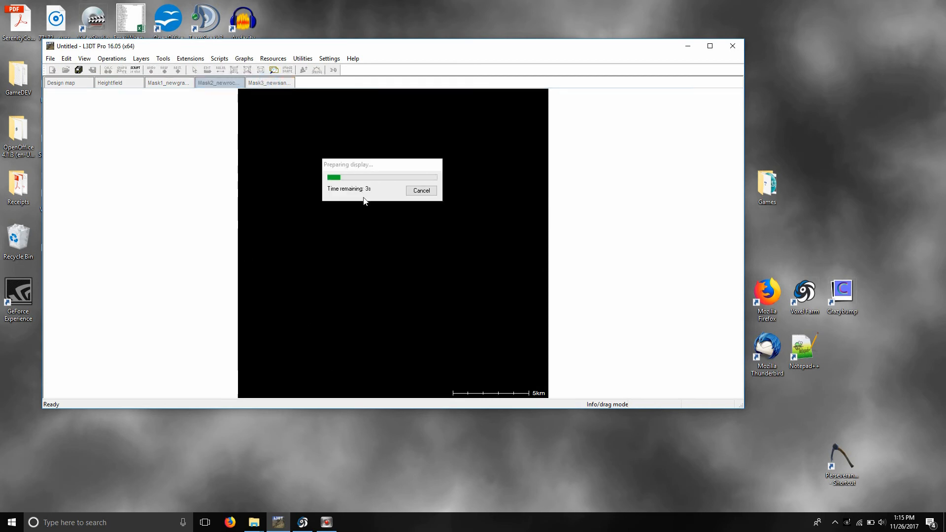
pyautogui.rightClick(363, 207)
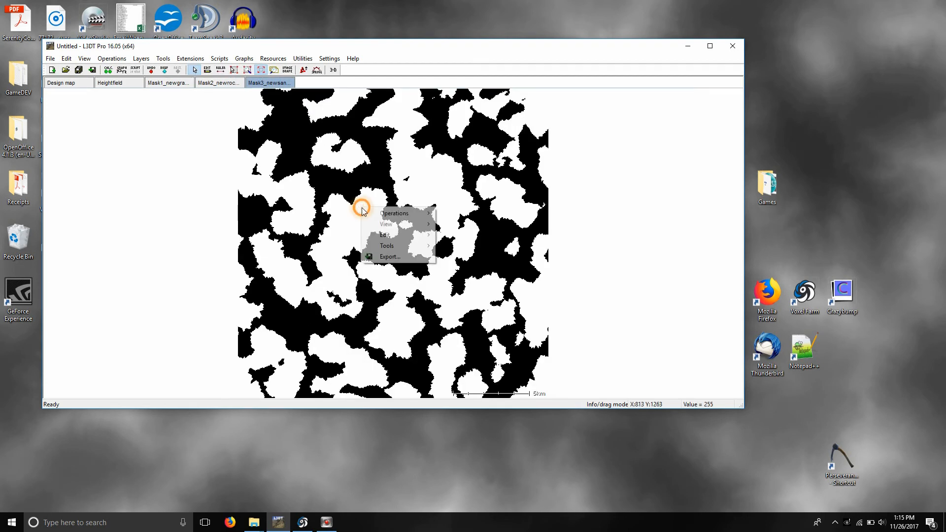
pyautogui.click(390, 257)
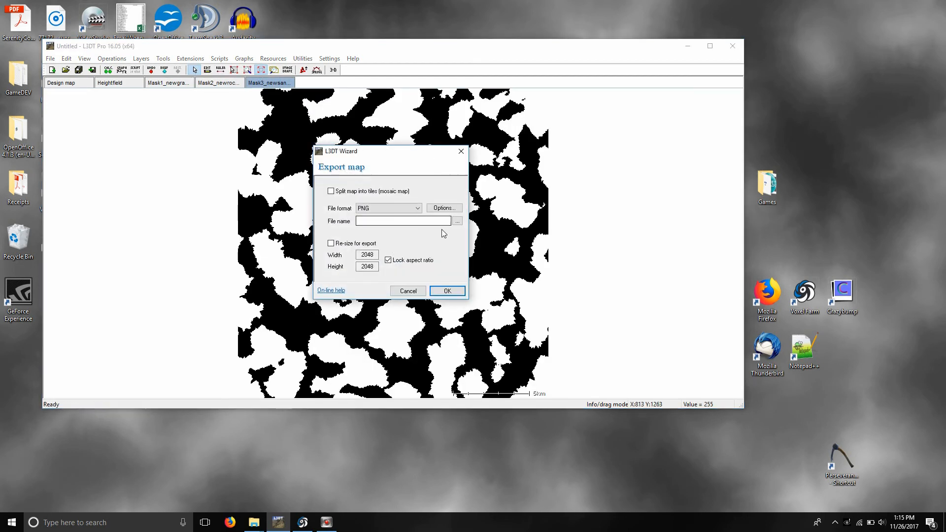
pyautogui.click(458, 221)
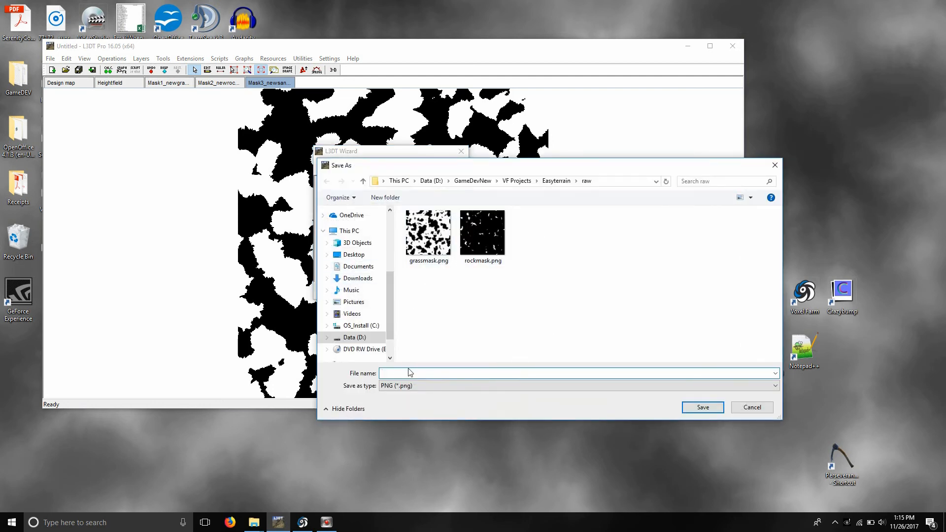
pyautogui.click(409, 372)
pyautogui.click(703, 408)
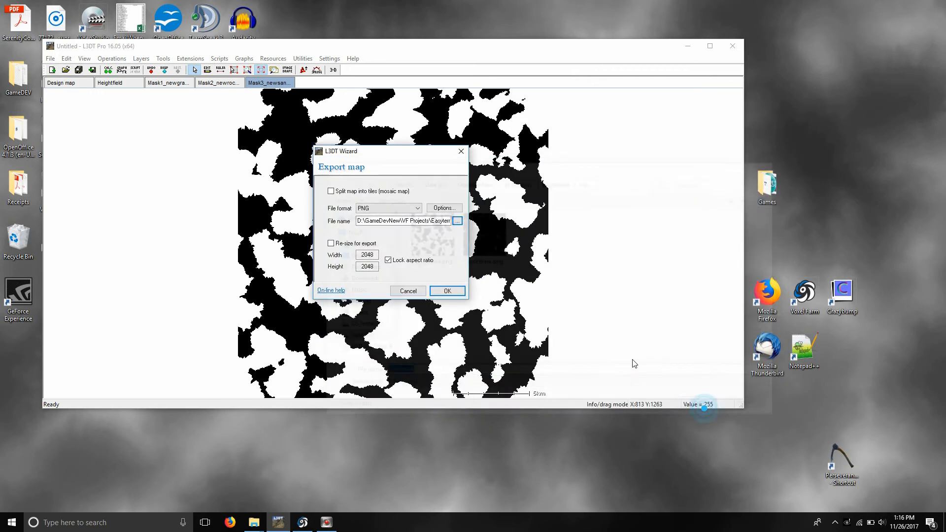
pyautogui.click(453, 291)
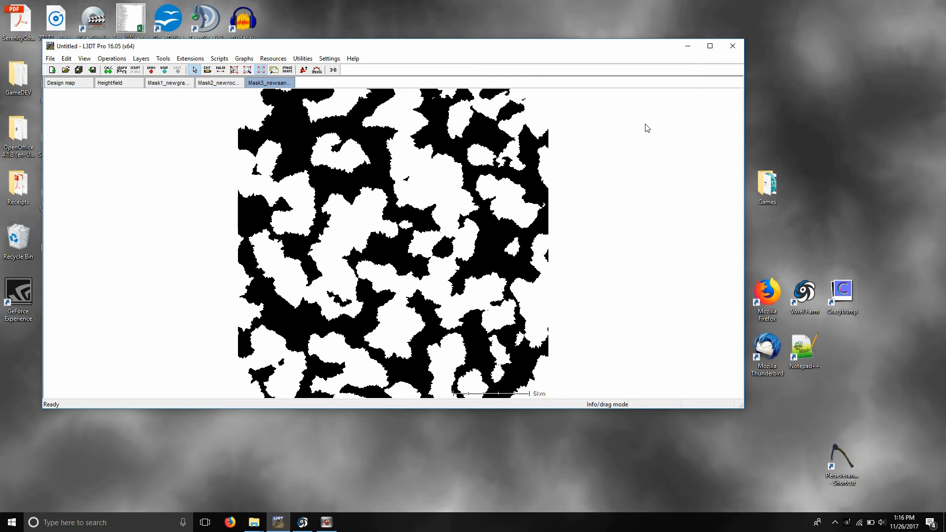
pyautogui.click(733, 46)
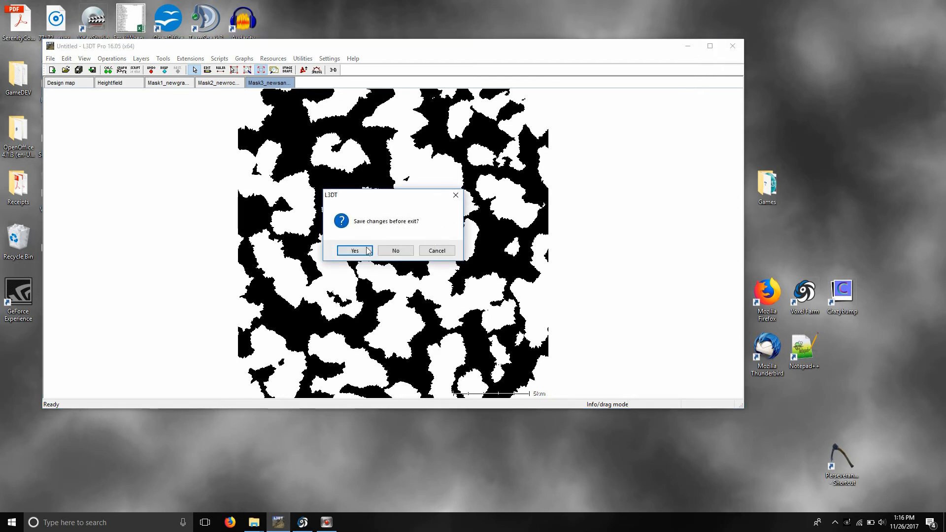
pyautogui.click(437, 250)
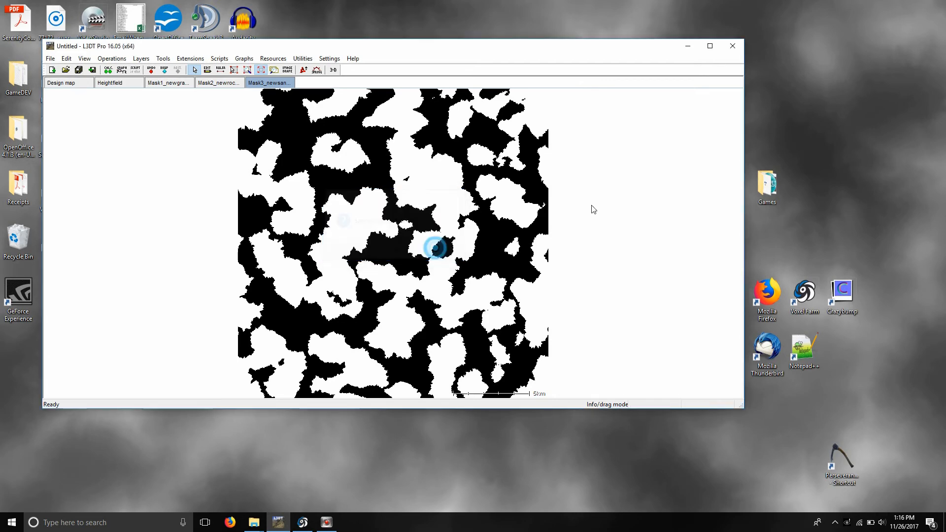
# Open the heightfield in the 3D editor and fly over the terrain to examine its mountains and lakes
pyautogui.click(109, 60)
pyautogui.moveTo(153, 95)
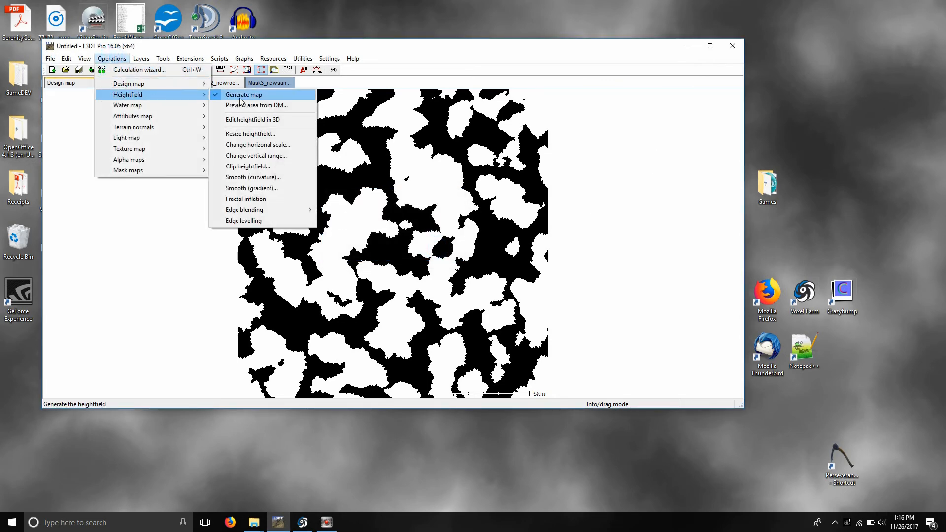
pyautogui.click(244, 120)
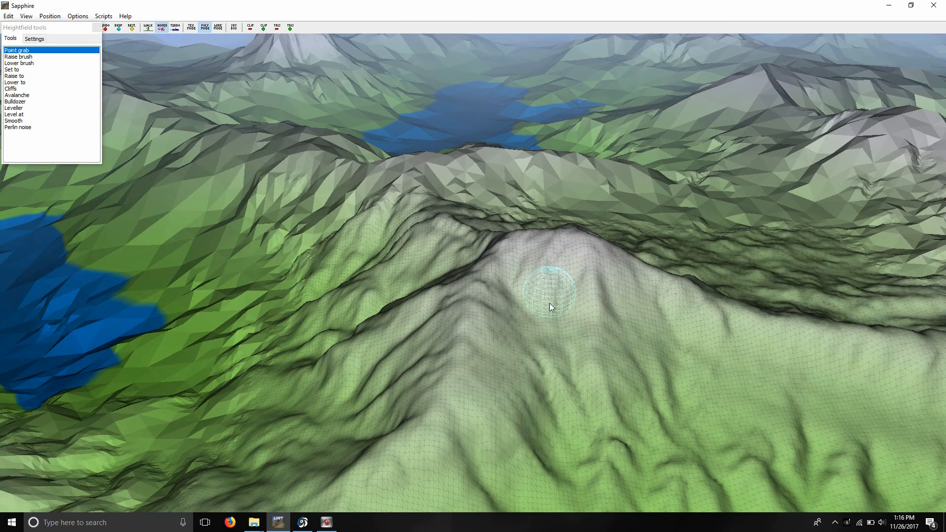
pyautogui.scroll(6, 549, 303)
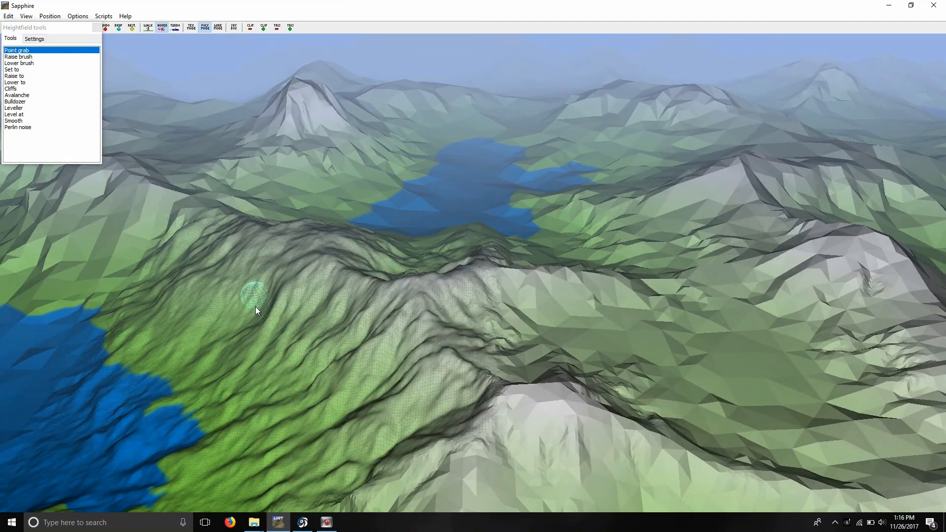
pyautogui.press('w')
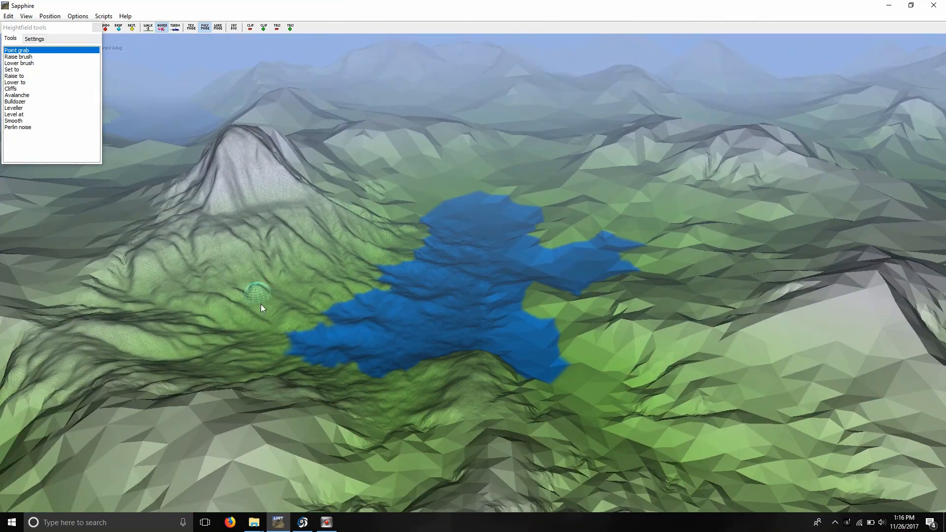
pyautogui.press('s')
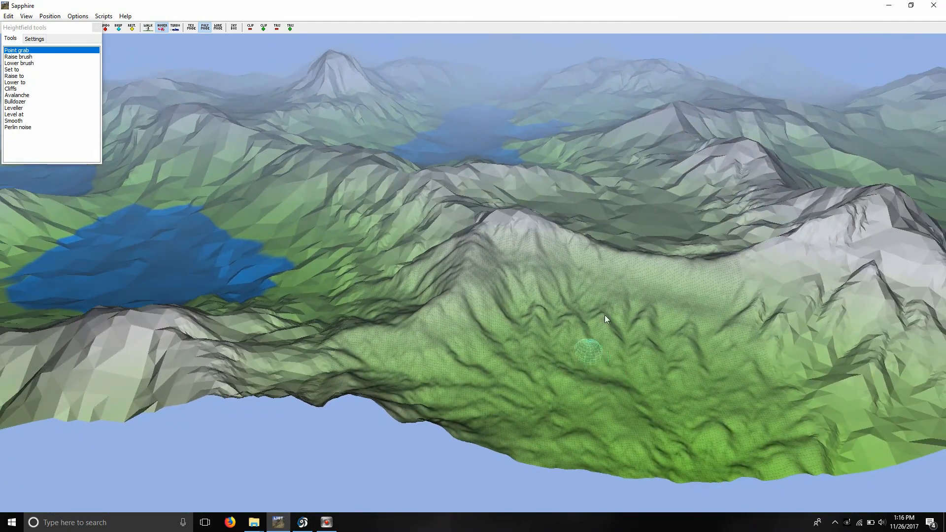
pyautogui.press('w')
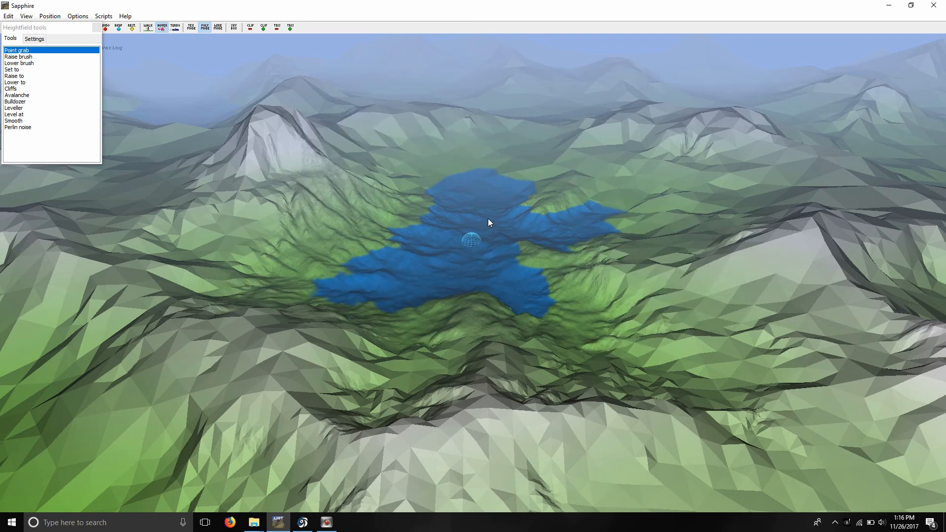
# Inspect the lake in the middle of the terrain and close the 3D heightfield editor
pyautogui.click(483, 271)
pyautogui.click(468, 274)
pyautogui.click(475, 275)
pyautogui.click(478, 274)
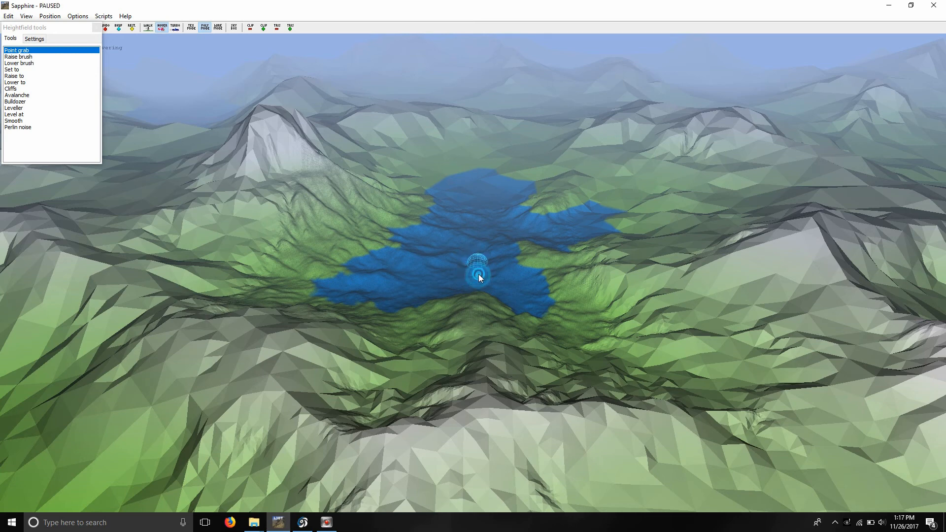
pyautogui.click(470, 274)
pyautogui.click(470, 268)
pyautogui.click(474, 274)
pyautogui.click(476, 274)
pyautogui.click(482, 271)
pyautogui.click(480, 270)
pyautogui.click(466, 270)
pyautogui.click(459, 272)
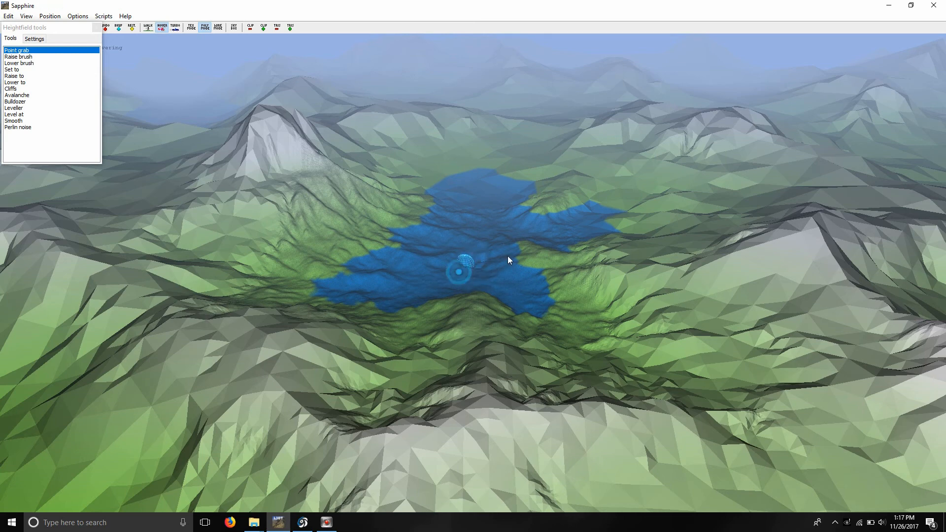
pyautogui.click(938, 5)
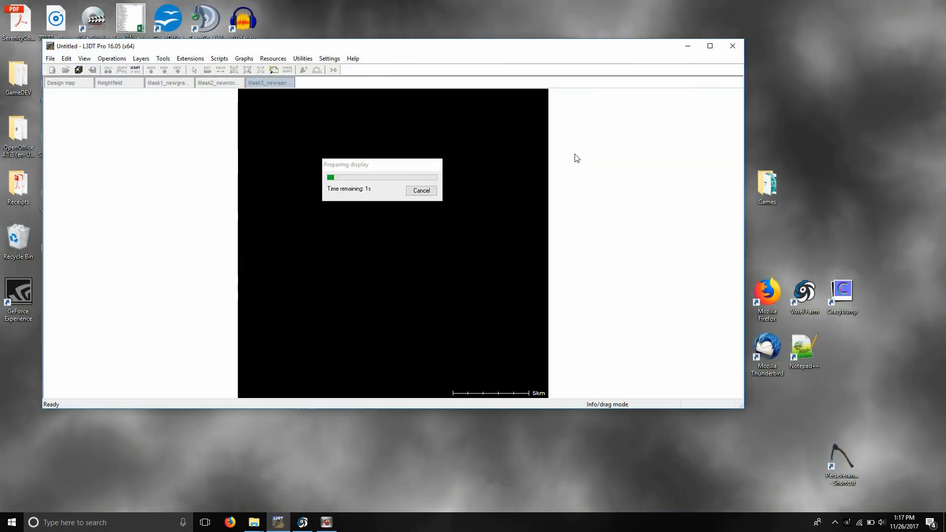
# Exit L3DT, saving the project as Easyterrain in the L3DT Projects folder of GameDevNew
pyautogui.click(733, 46)
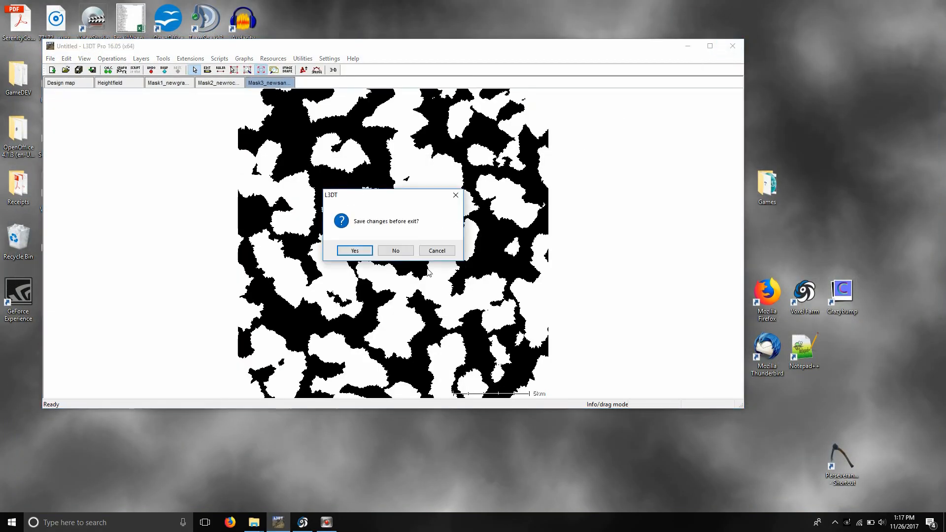
pyautogui.click(356, 251)
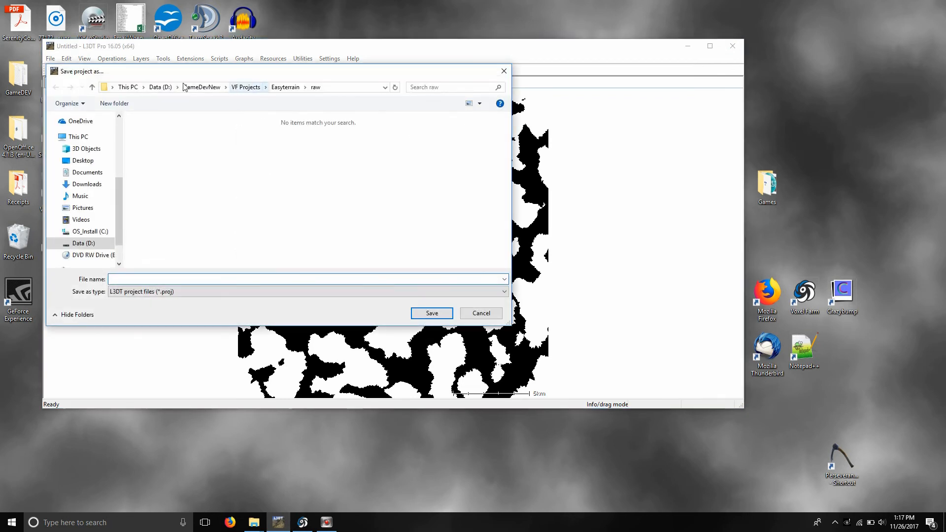
pyautogui.click(201, 87)
pyautogui.doubleClick(193, 130)
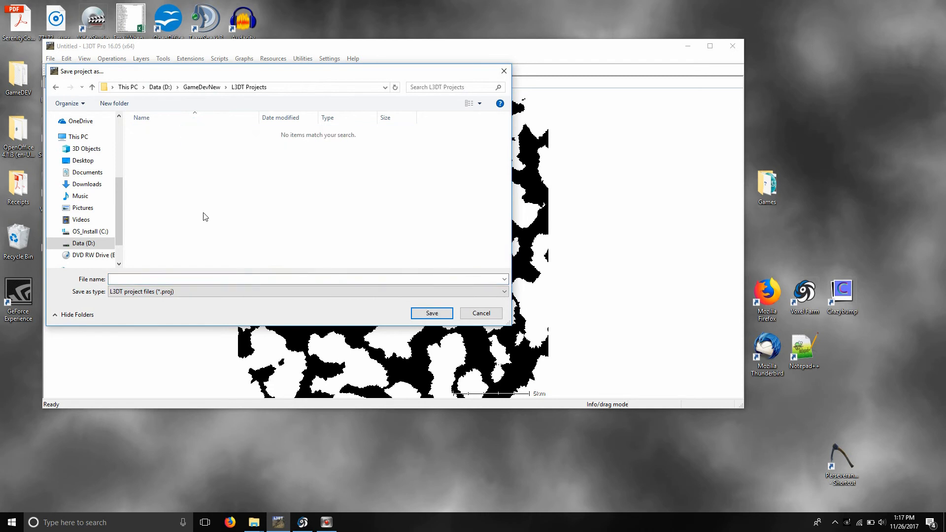
pyautogui.click(150, 279)
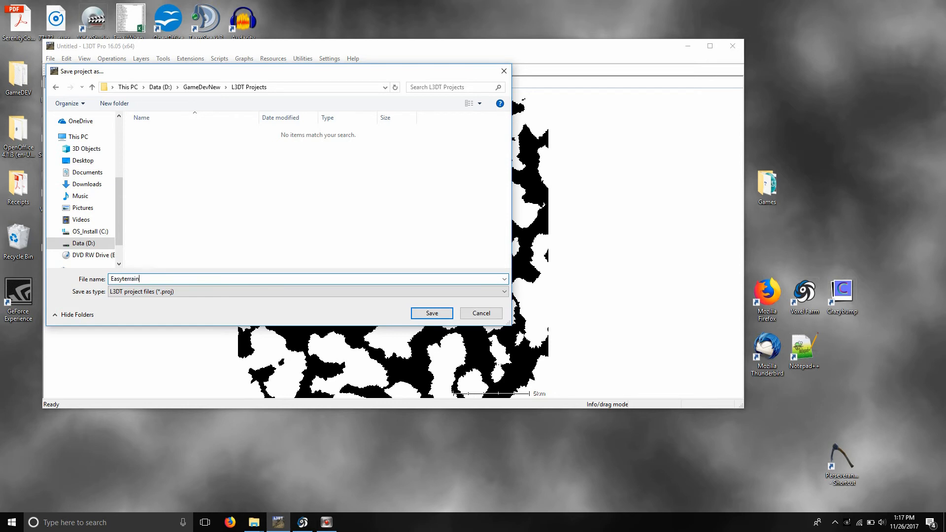
pyautogui.click(430, 313)
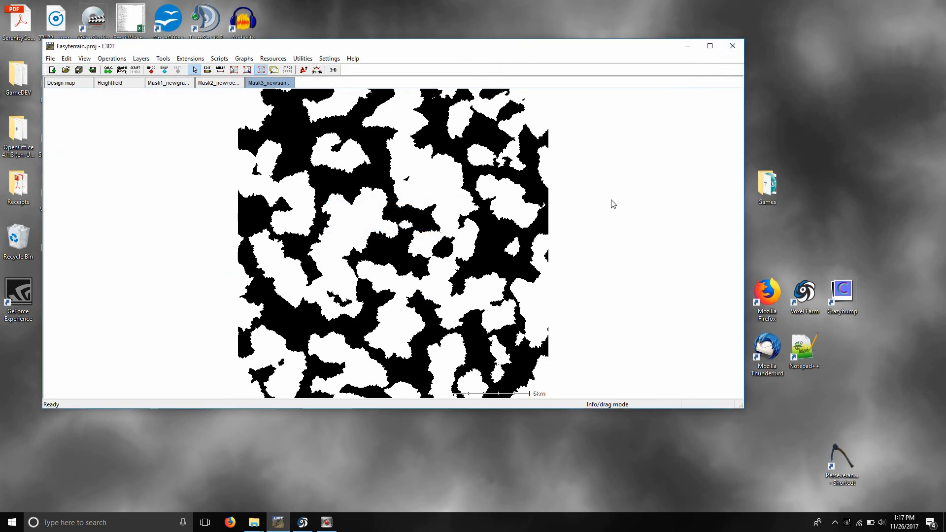
pyautogui.click(733, 47)
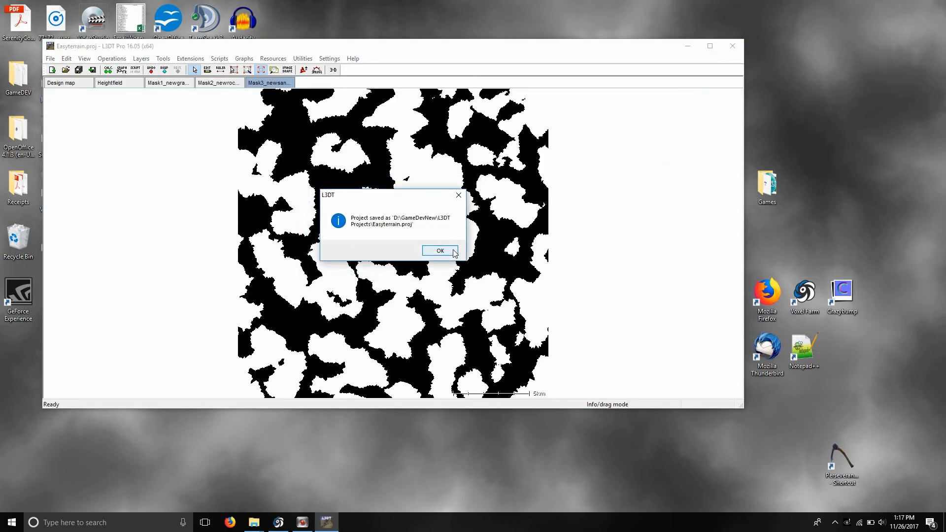
pyautogui.click(454, 253)
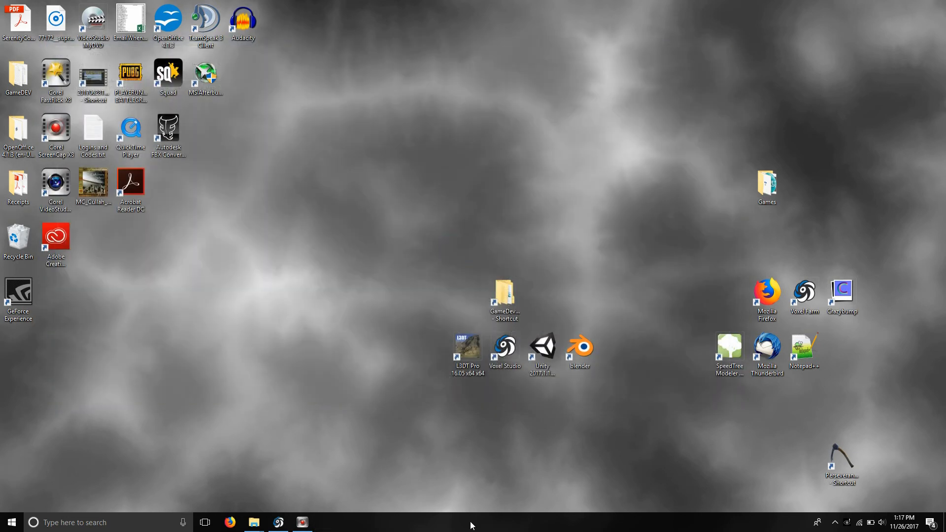
# Launch Adobe Photoshop
pyautogui.click(12, 523)
pyautogui.click(496, 339)
pyautogui.doubleClick(495, 339)
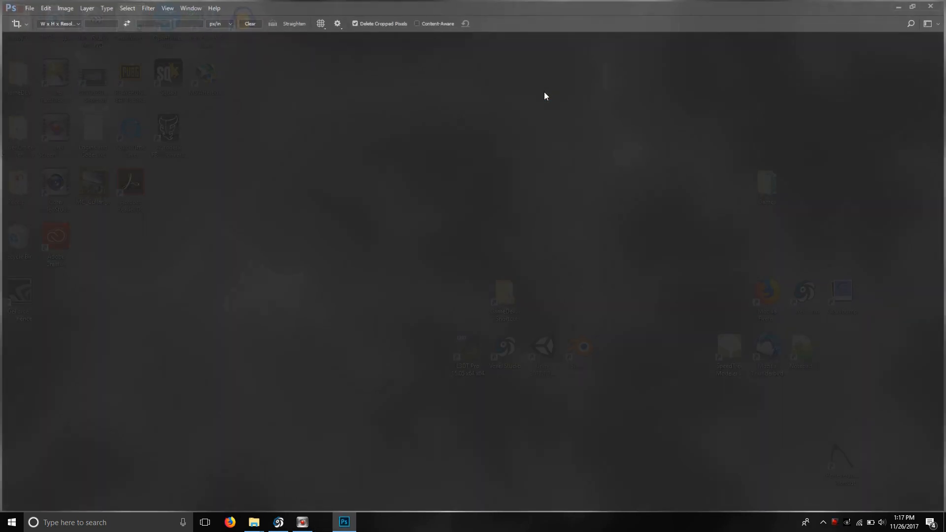
pyautogui.click(32, 7)
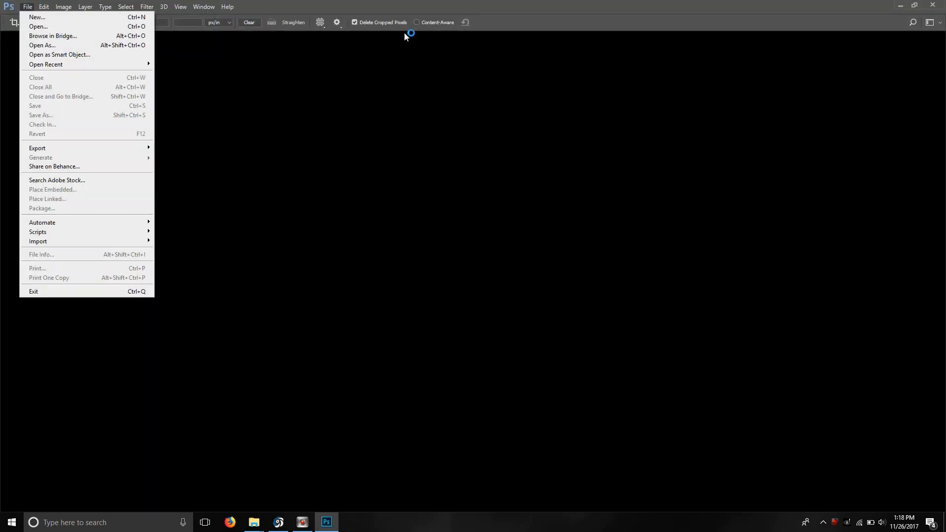
pyautogui.click(98, 29)
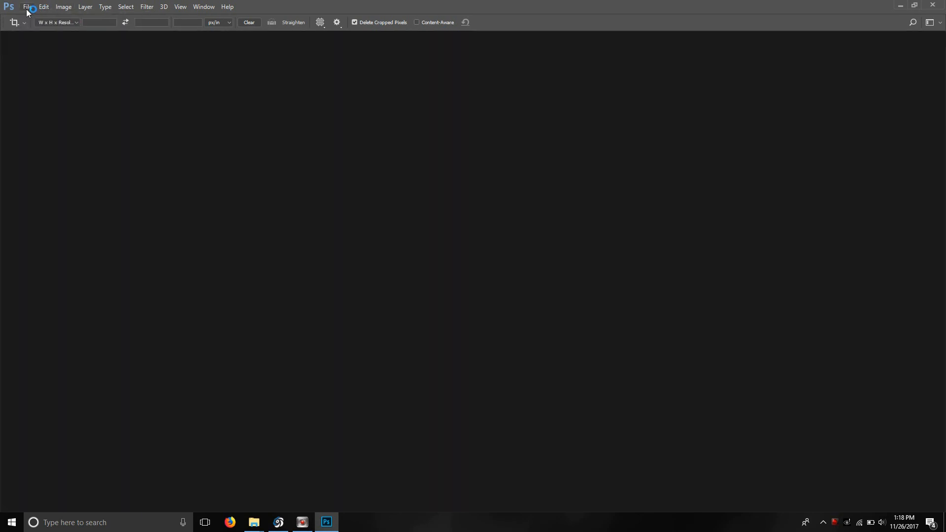
pyautogui.click(28, 7)
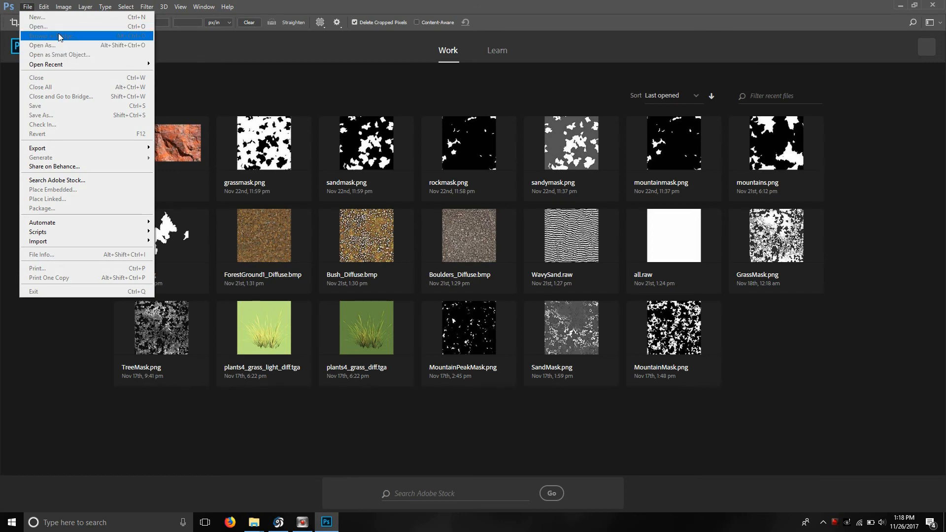
pyautogui.click(31, 5)
pyautogui.click(29, 8)
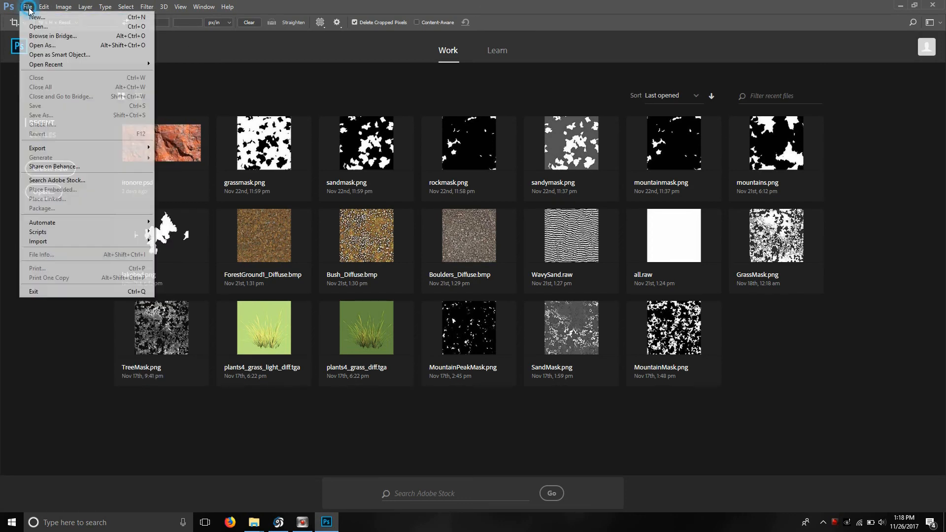
pyautogui.click(43, 32)
# Start opening a file and browse to Easyterrain's raw folder under VF Projects in GameDevNew
pyautogui.click(29, 7)
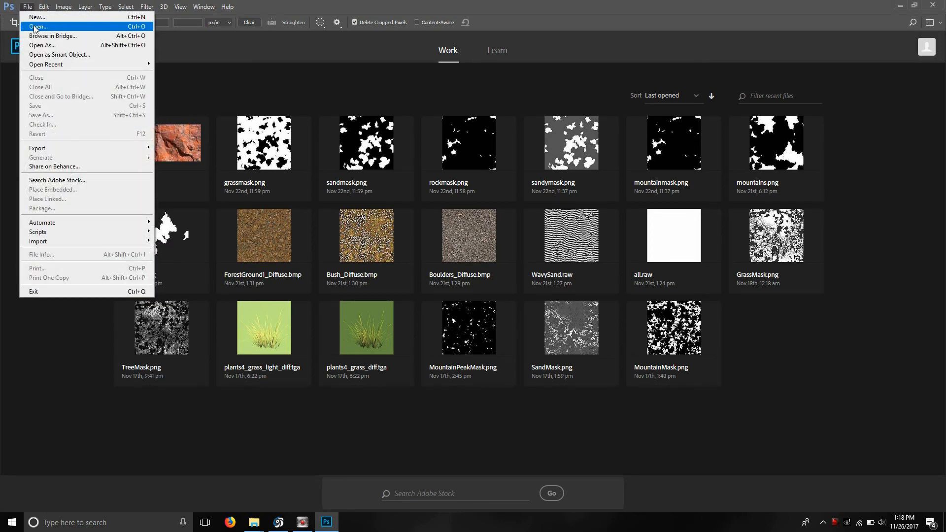
pyautogui.click(40, 30)
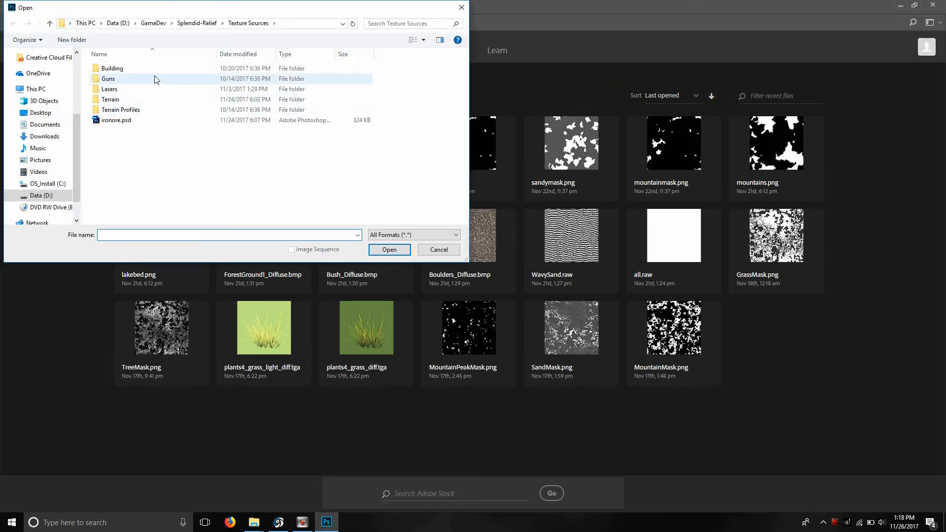
pyautogui.click(145, 24)
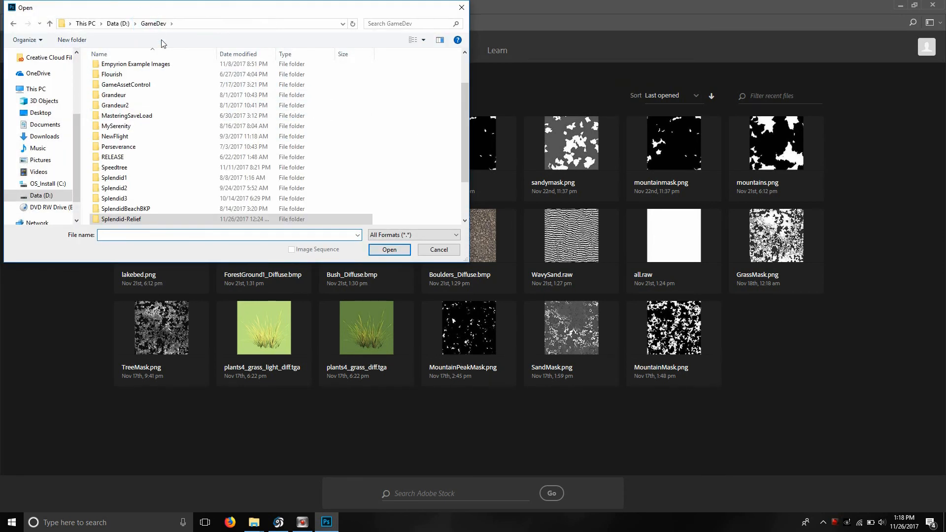
pyautogui.click(130, 24)
pyautogui.doubleClick(140, 89)
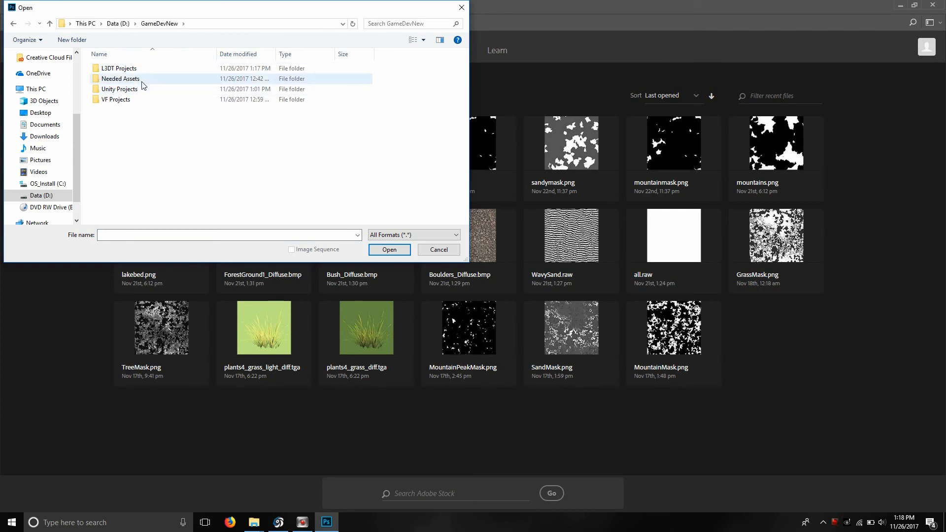
pyautogui.click(138, 100)
pyautogui.doubleClick(138, 100)
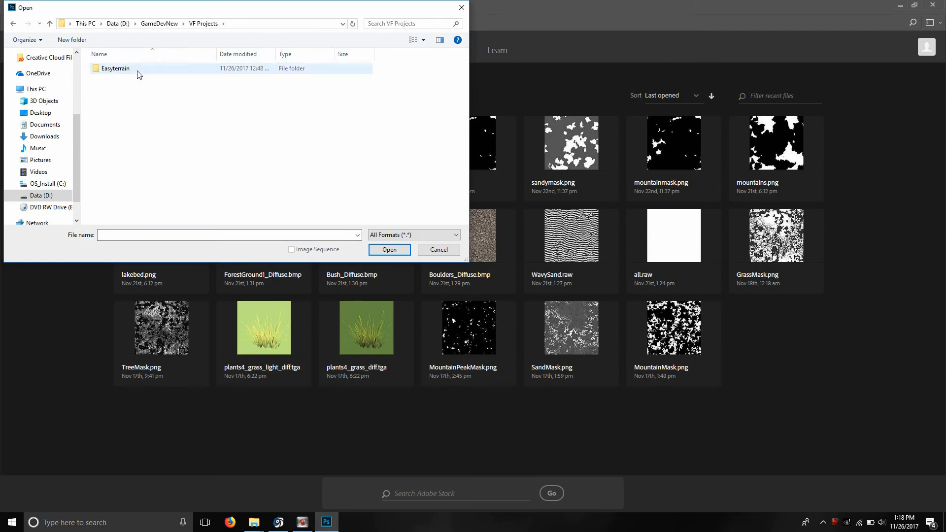
pyautogui.doubleClick(138, 69)
pyautogui.doubleClick(126, 99)
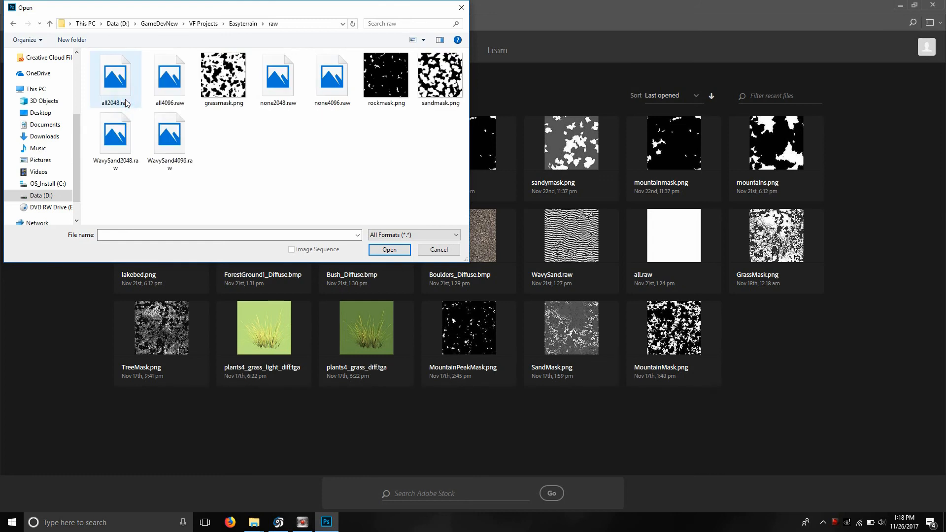
# Open grassmask.png, rockmask.png and sandmask.png together from the raw folder
pyautogui.click(228, 92)
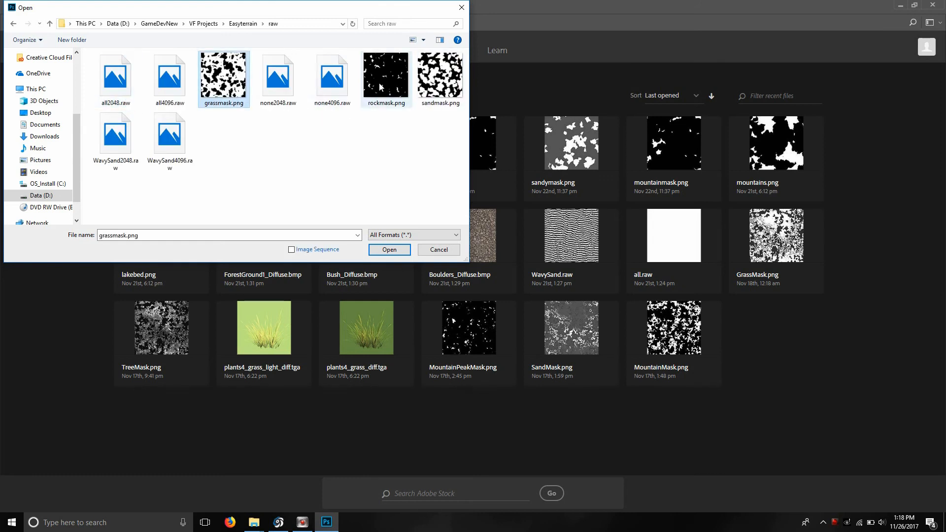
pyautogui.keyDown('shift'); pyautogui.click(380, 83); pyautogui.keyUp('shift')
pyautogui.keyDown('shift'); pyautogui.click(434, 84); pyautogui.keyUp('shift')
pyautogui.press('Left')
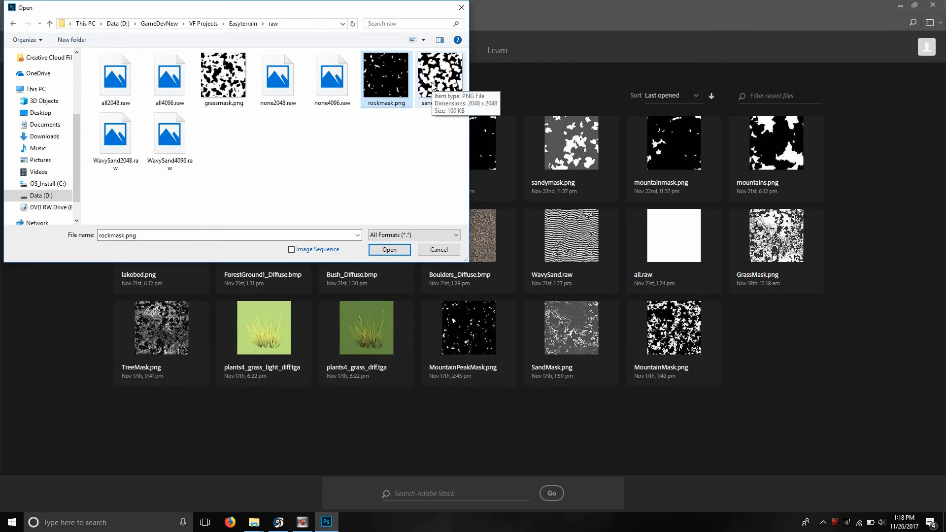
pyautogui.keyDown('ctrl'); pyautogui.click(433, 85); pyautogui.keyUp('ctrl')
pyautogui.keyDown('ctrl'); pyautogui.click(213, 77); pyautogui.keyUp('ctrl')
pyautogui.click(382, 250)
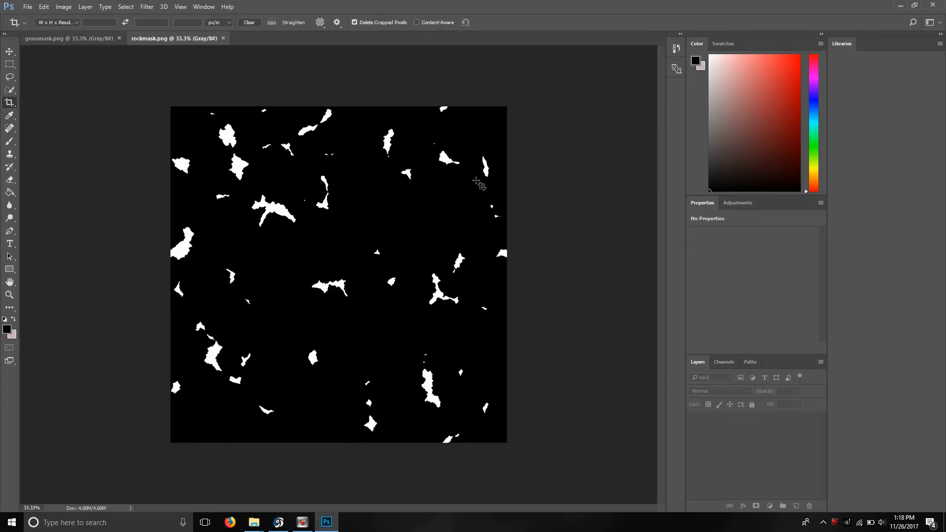
# Switch to the grassmask.png document and check its colour mode and bit depth
pyautogui.click(82, 39)
pyautogui.click(28, 7)
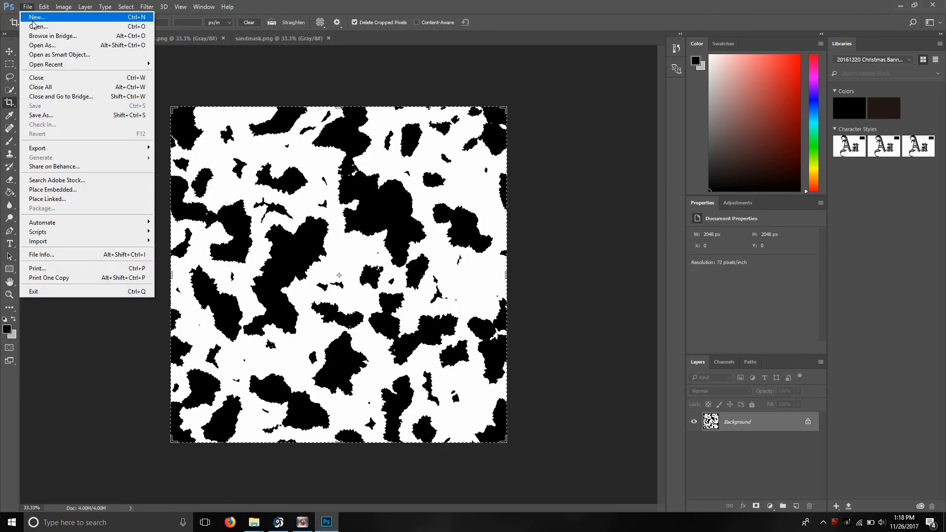
pyautogui.moveTo(64, 7)
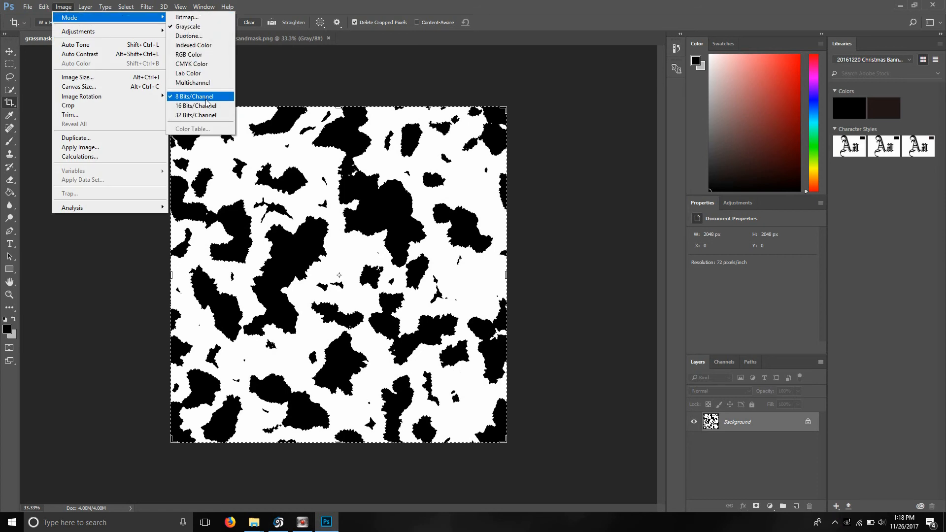
# Save the grass mask as grassmask.raw in Photoshop Raw format in the raw folder, accepting the default raw options
pyautogui.moveTo(34, 8)
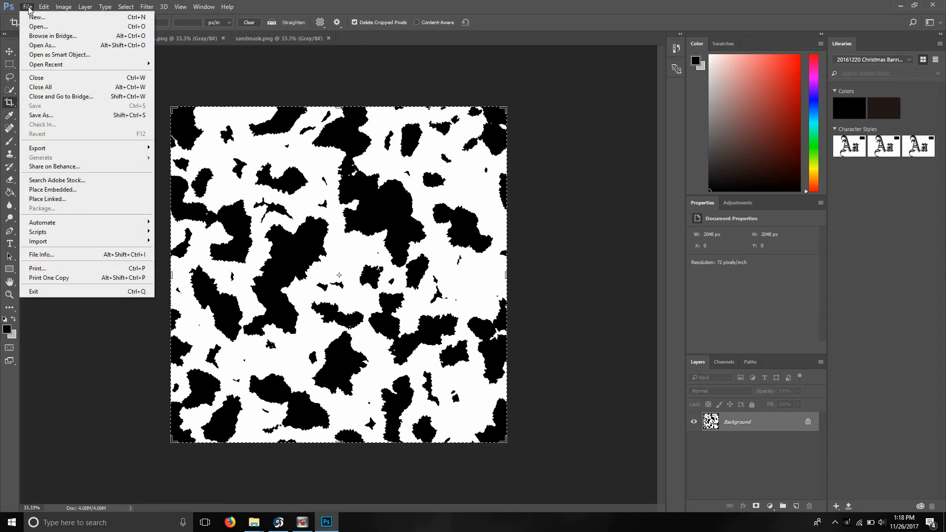
pyautogui.click(78, 115)
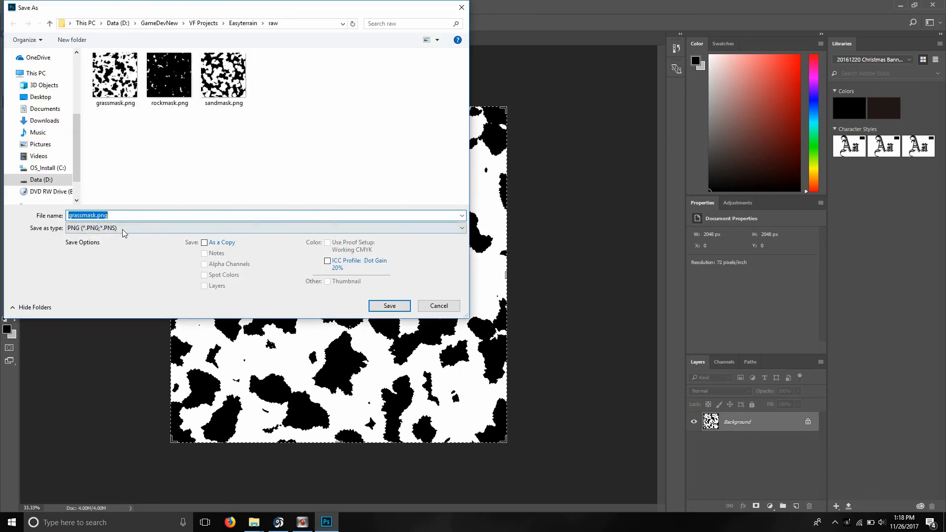
pyautogui.click(119, 228)
pyautogui.click(108, 349)
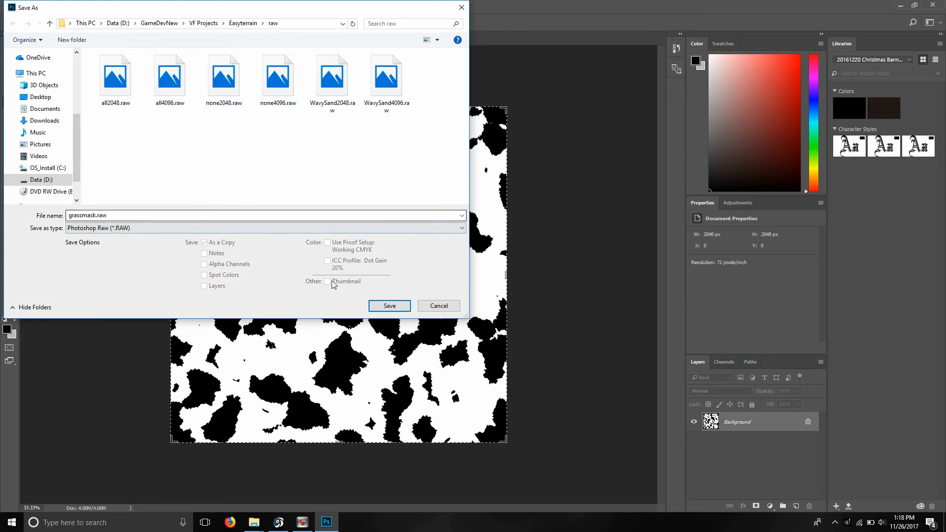
pyautogui.click(397, 306)
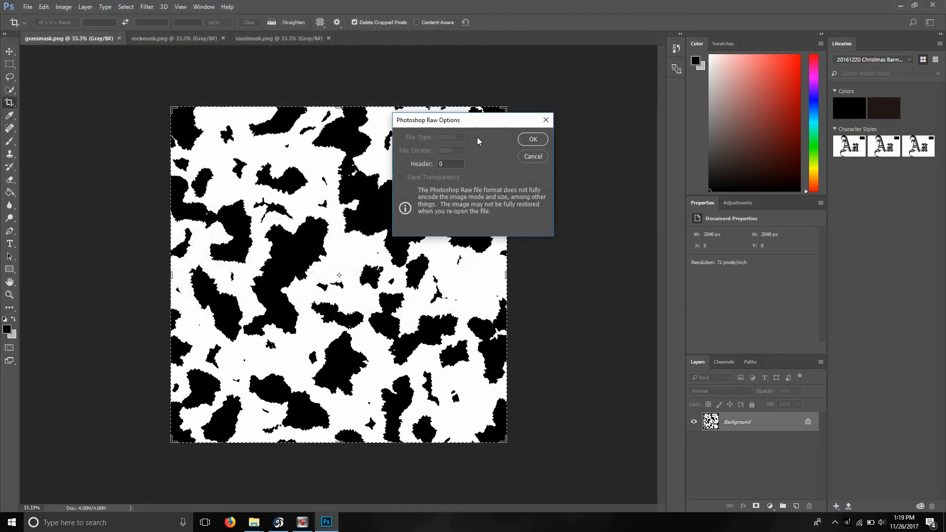
pyautogui.click(535, 141)
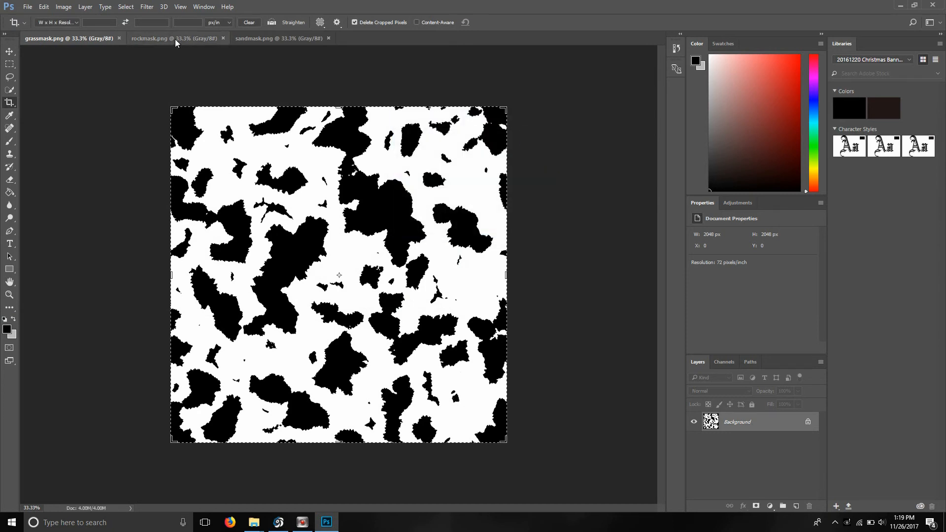
# Save the rockmask.png document as rockmask.raw in Photoshop Raw format in the same folder with the default raw options
pyautogui.click(175, 39)
pyautogui.click(28, 7)
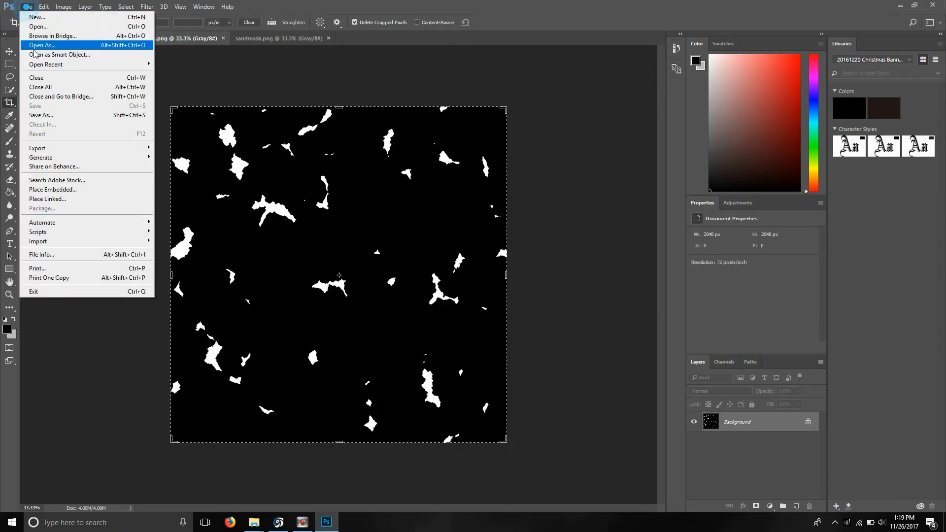
pyautogui.click(49, 112)
pyautogui.click(247, 227)
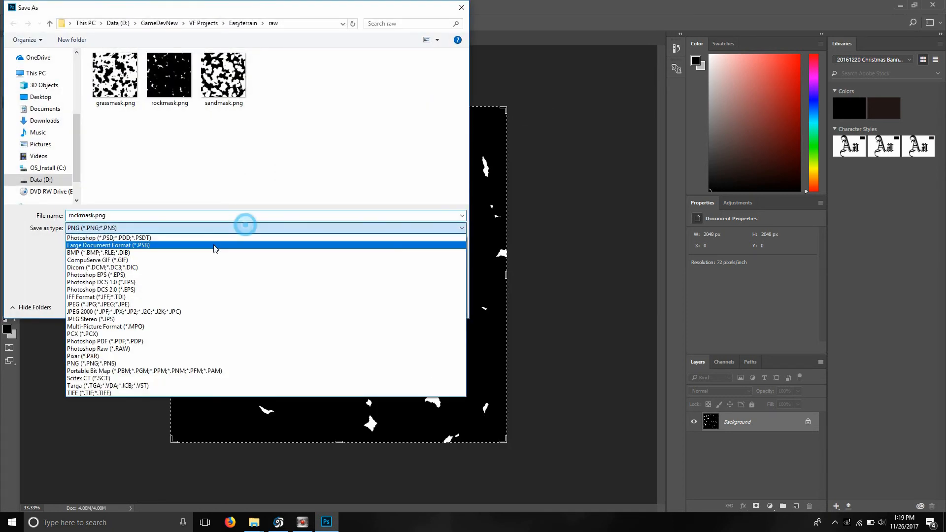
pyautogui.click(154, 349)
pyautogui.click(402, 308)
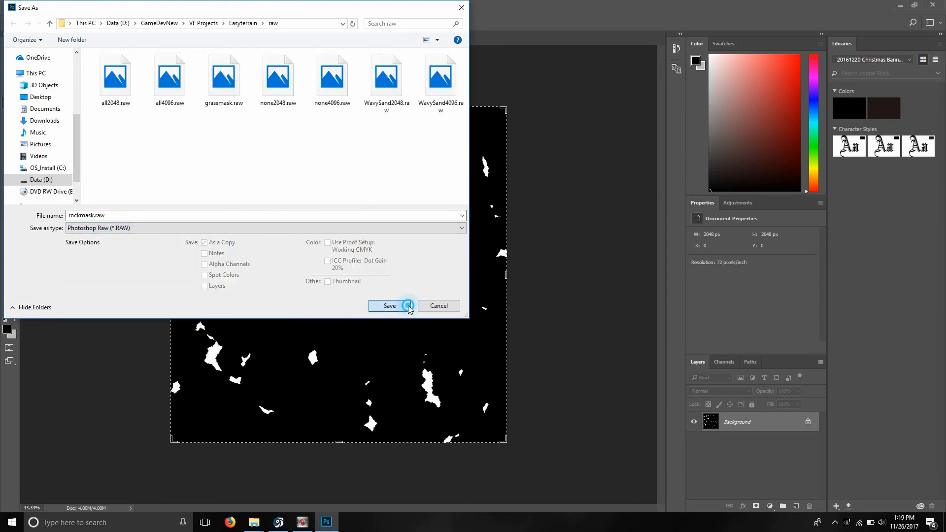
pyautogui.click(532, 139)
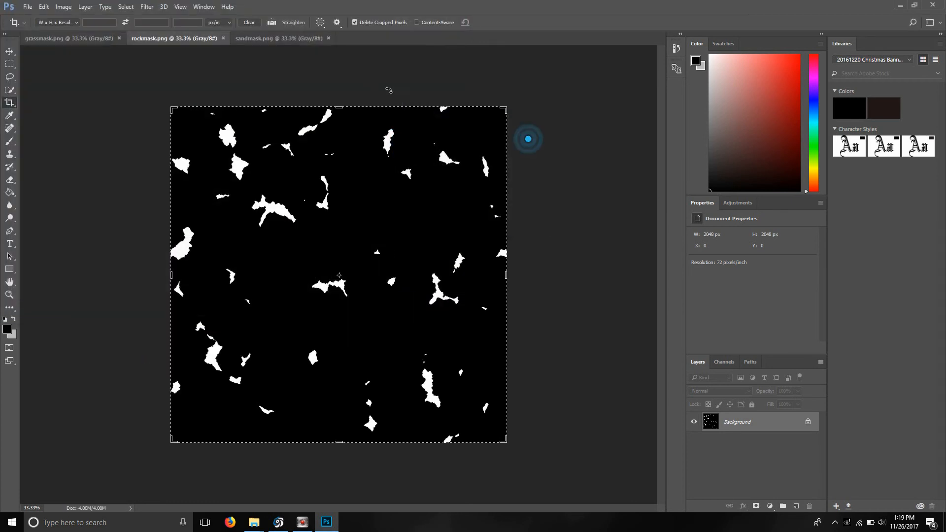
# Save the sandmask.png document as sandmask.raw in Photoshop Raw format in the same folder with the default raw options
pyautogui.click(281, 40)
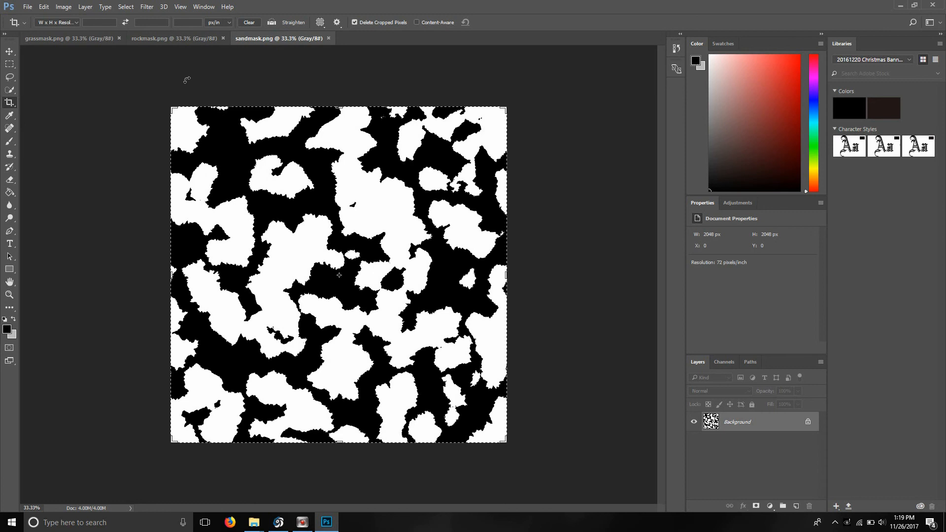
pyautogui.click(28, 6)
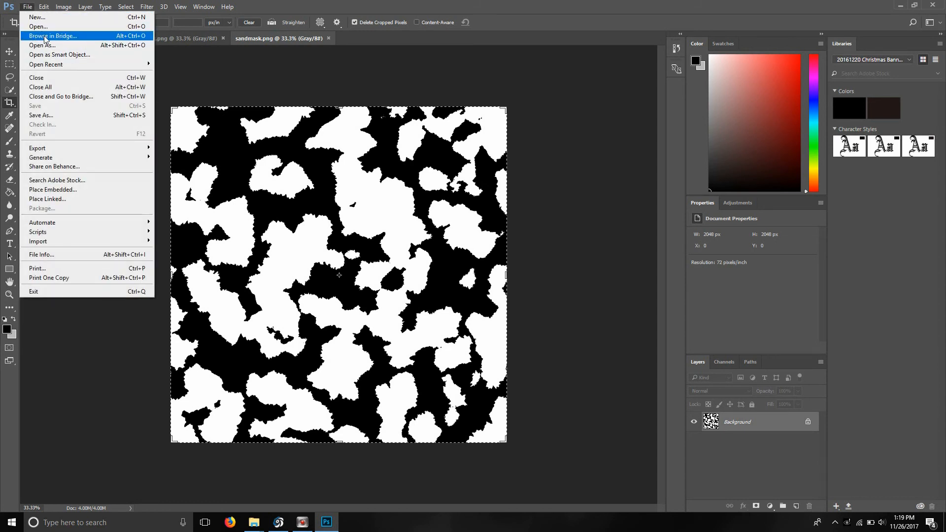
pyautogui.click(69, 116)
pyautogui.click(176, 227)
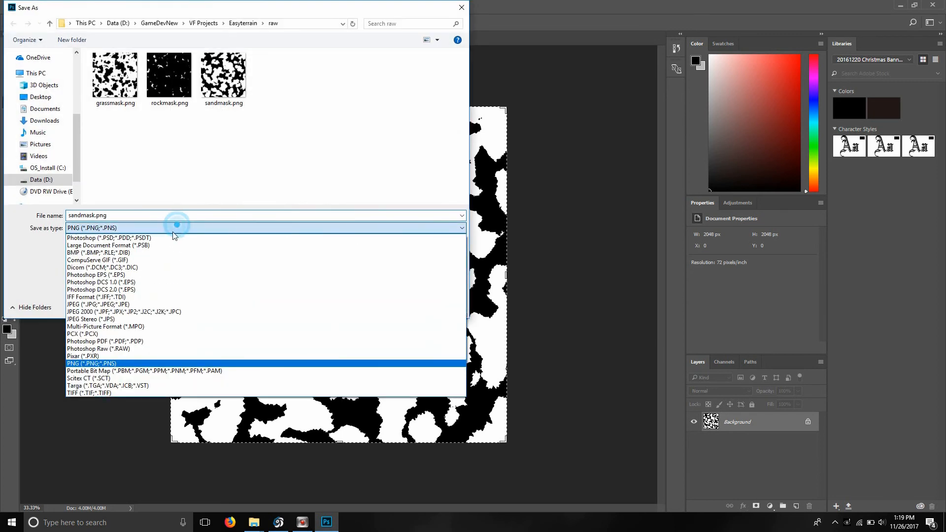
pyautogui.click(129, 348)
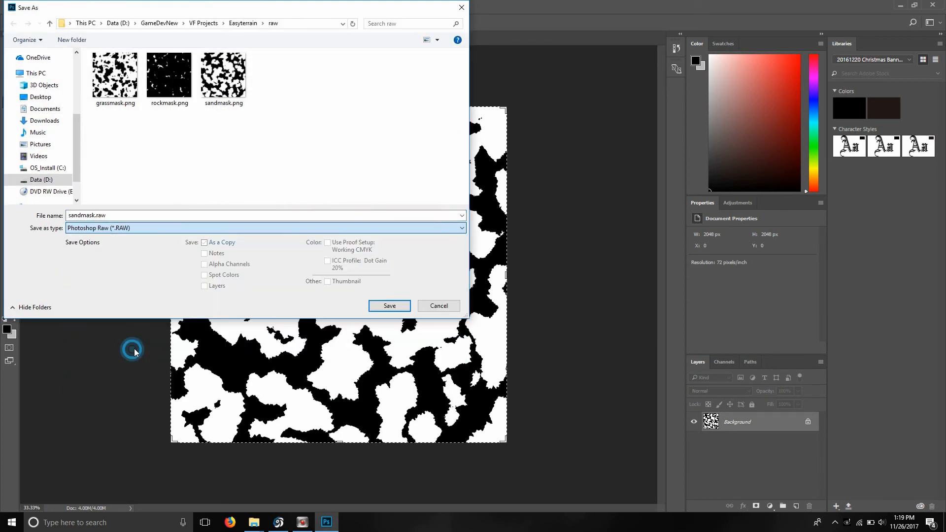
pyautogui.click(389, 307)
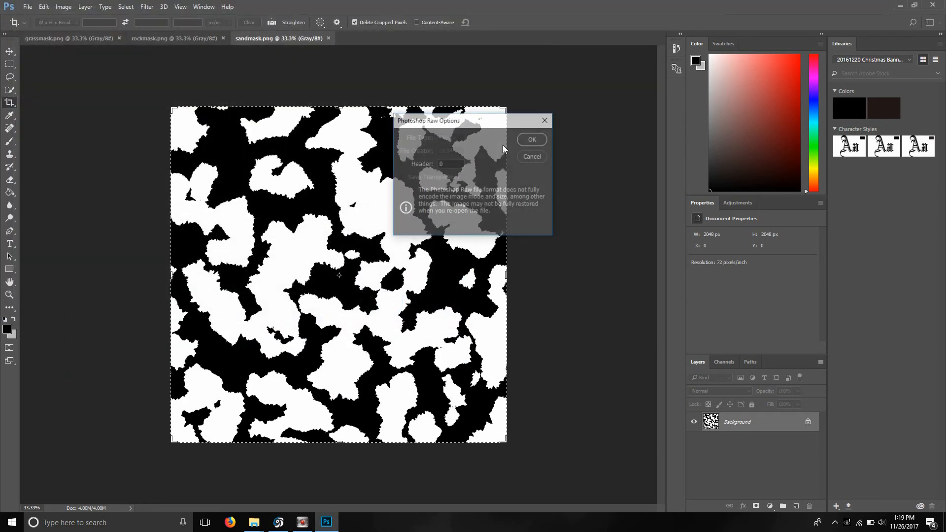
pyautogui.click(533, 139)
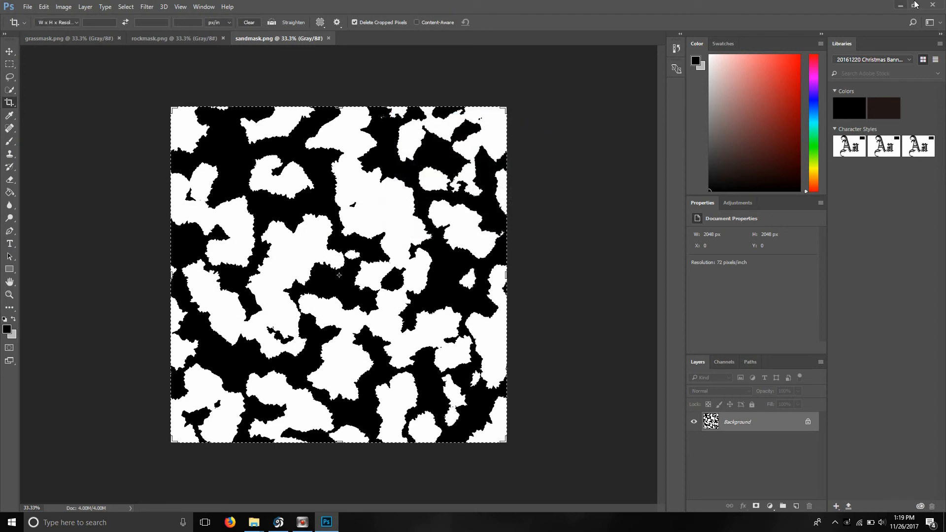
# Close Photoshop and switch to Voxel Studio
pyautogui.click(934, 4)
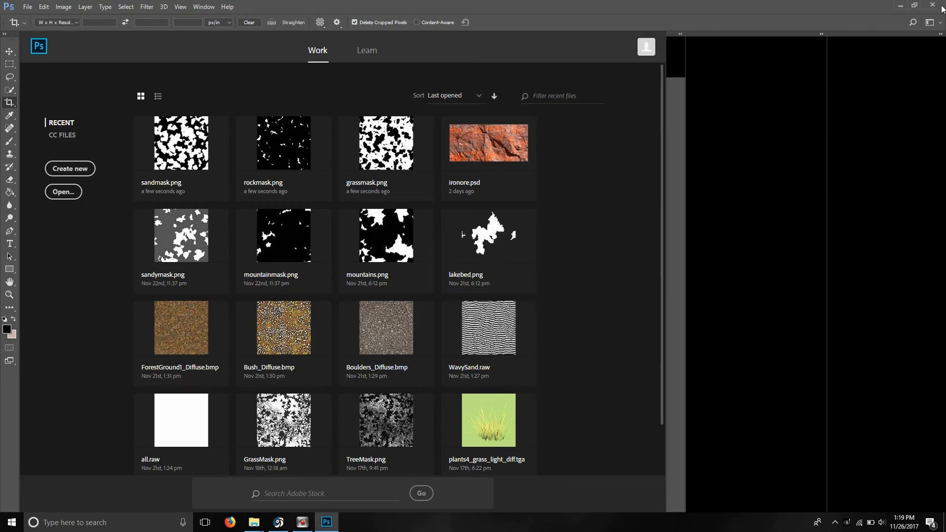
pyautogui.click(940, 6)
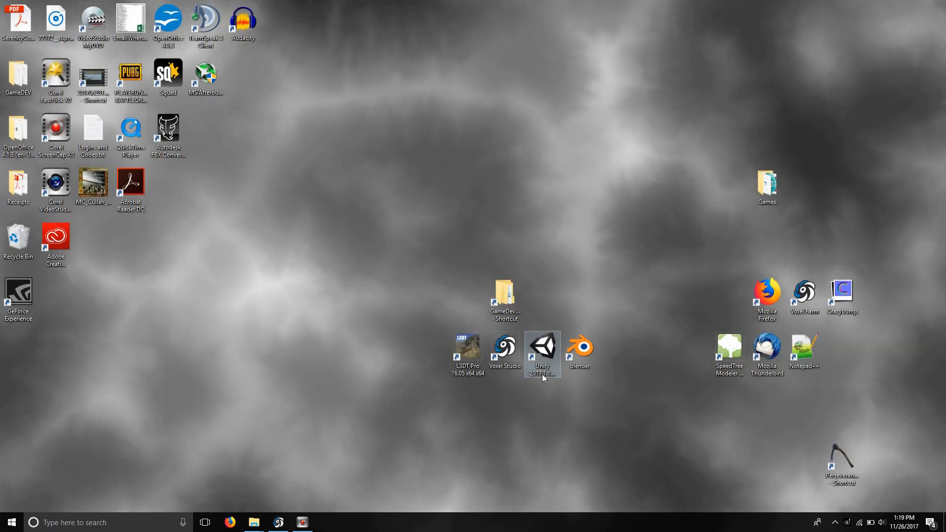
pyautogui.click(278, 523)
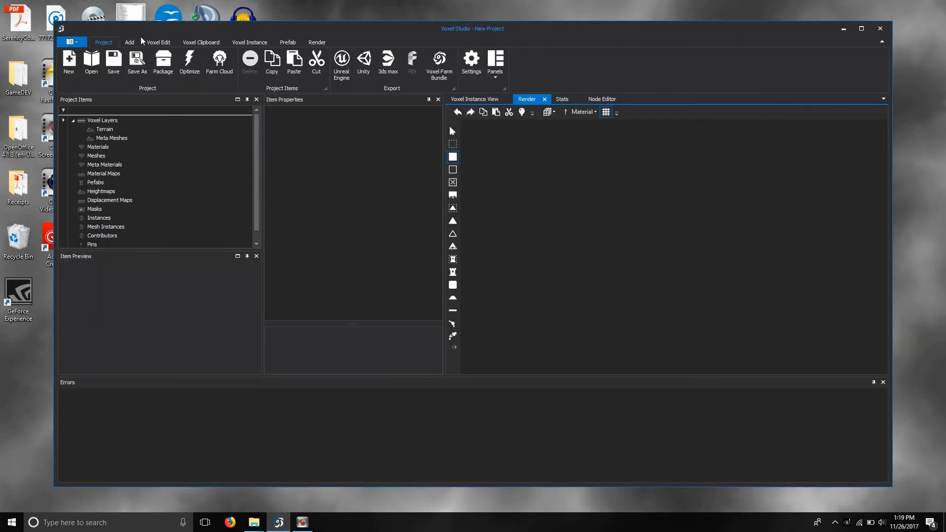
# Create a new world project from the Blank Project template with the New Project Wizard
pyautogui.click(69, 62)
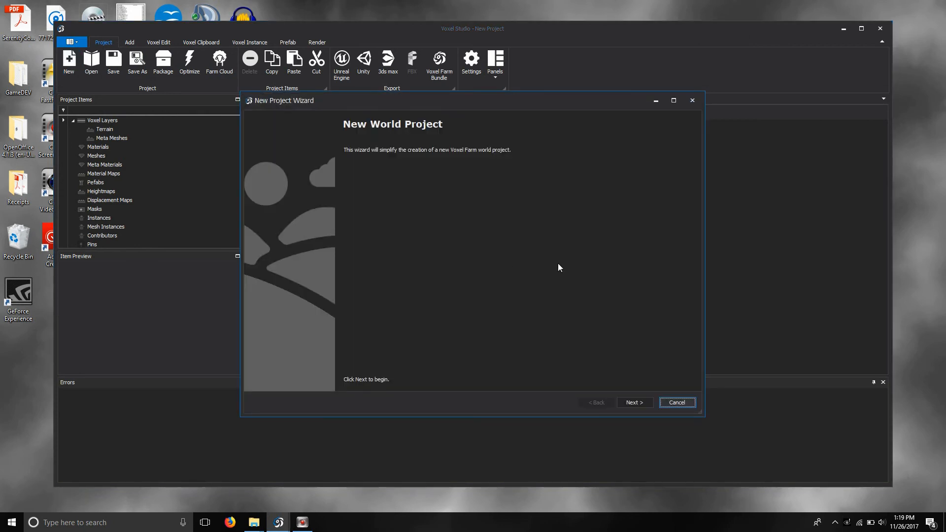
pyautogui.click(643, 404)
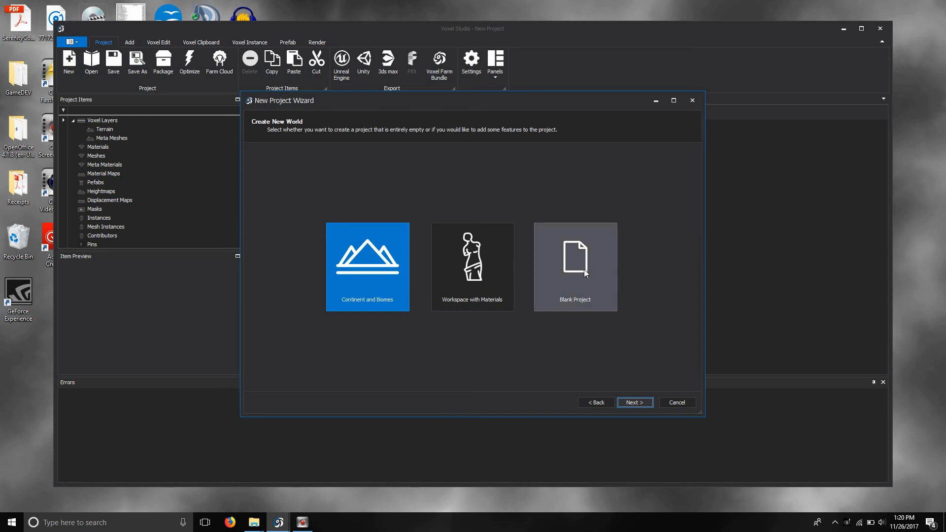
pyautogui.click(585, 256)
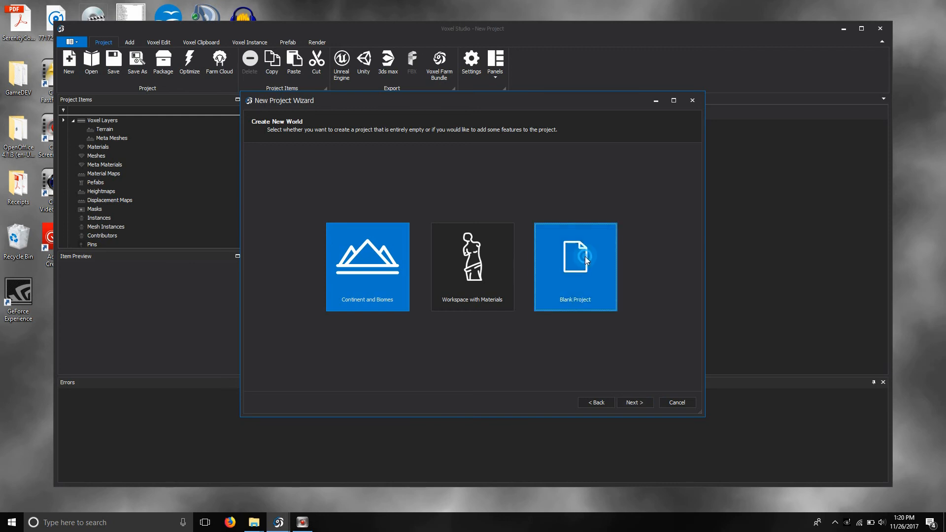
pyautogui.click(640, 403)
pyautogui.click(636, 402)
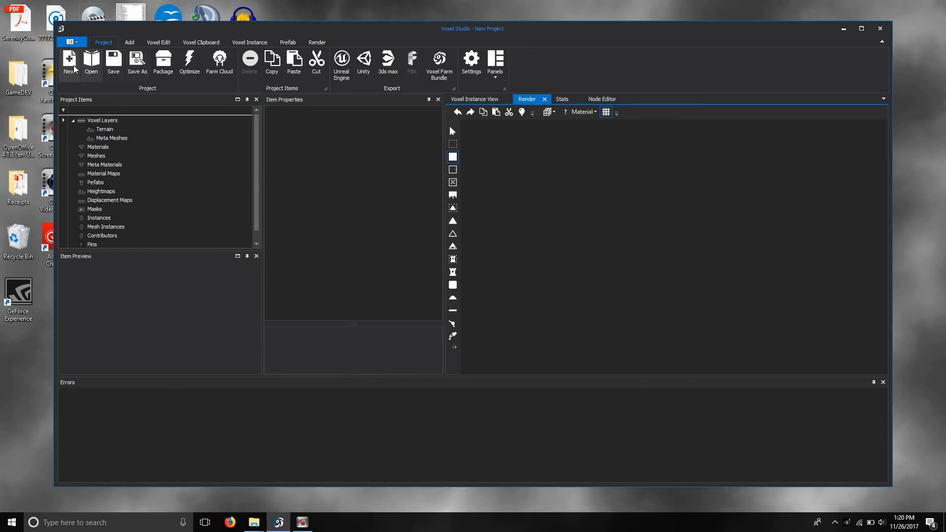
# Add a heightmap to the project and name it ET
pyautogui.moveTo(256, 157); pyautogui.dragTo(255, 179)
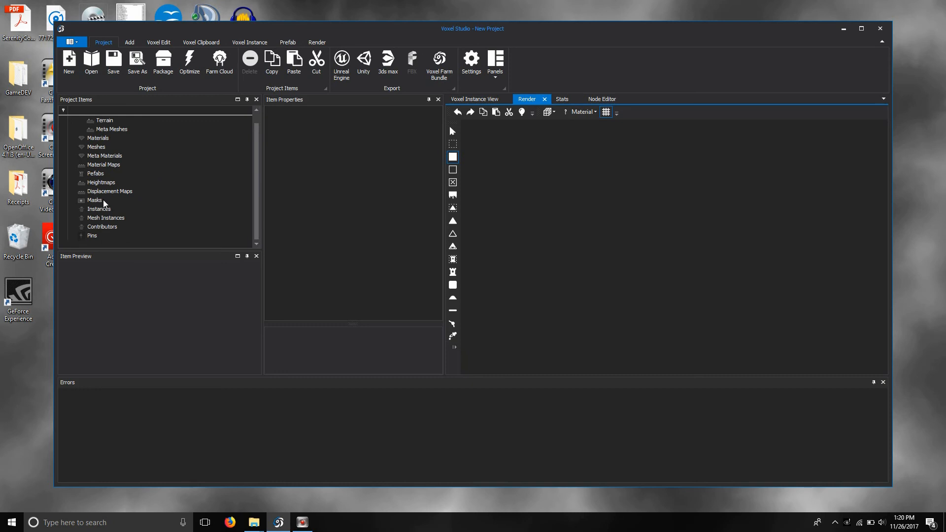
pyautogui.click(129, 42)
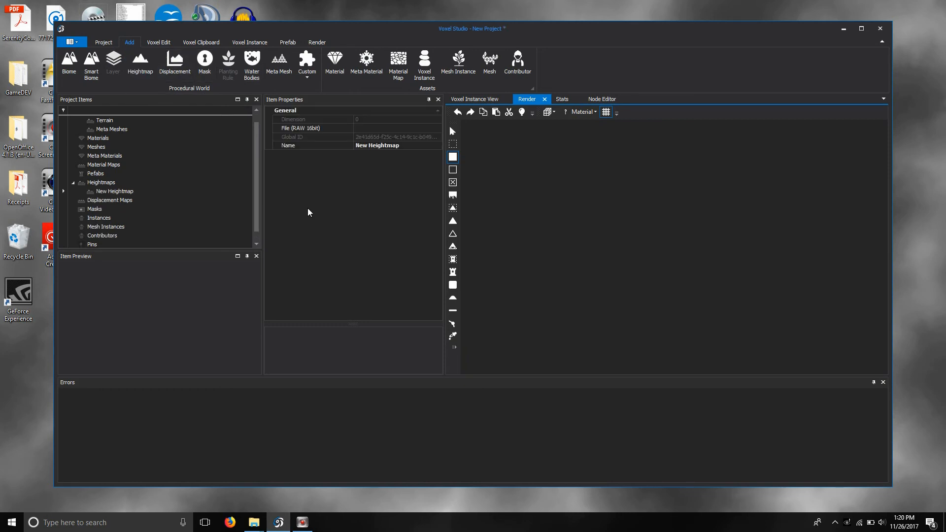
pyautogui.click(382, 148)
pyautogui.moveTo(409, 144); pyautogui.dragTo(319, 152)
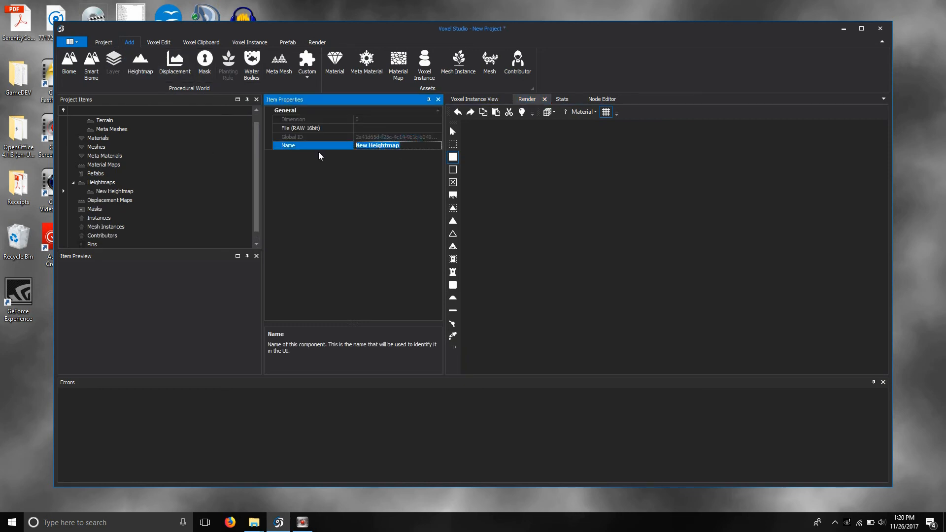
pyautogui.write('Easyter')
pyautogui.press('BackSpace')
pyautogui.press('BackSpace')
pyautogui.press('BackSpace')
pyautogui.press('BackSpace')
pyautogui.press('BackSpace')
pyautogui.press('BackSpace')
pyautogui.write('T')
# Load EasyterrainHMAP.raw from Easyterrain's r16 folder under GameDevNew's VF Projects as the ET heightmap's 16-bit RAW file
pyautogui.click(408, 127)
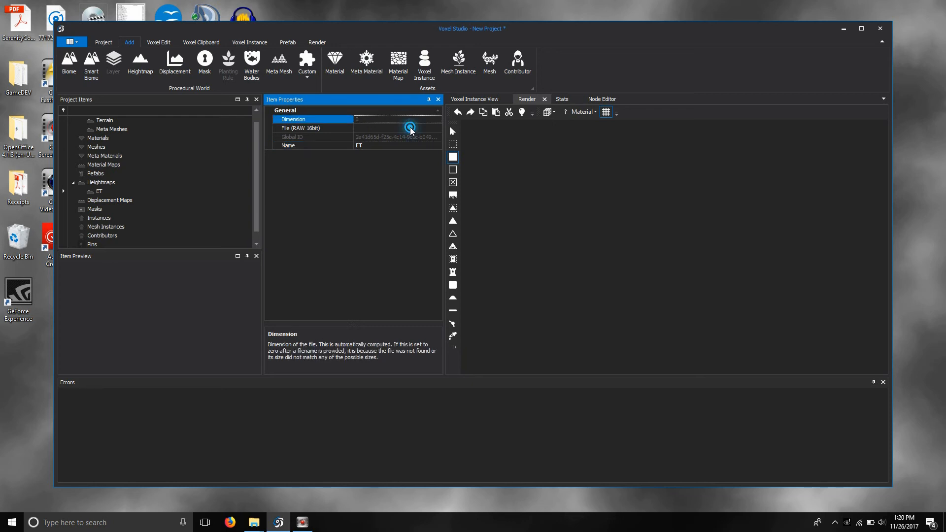
pyautogui.click(437, 128)
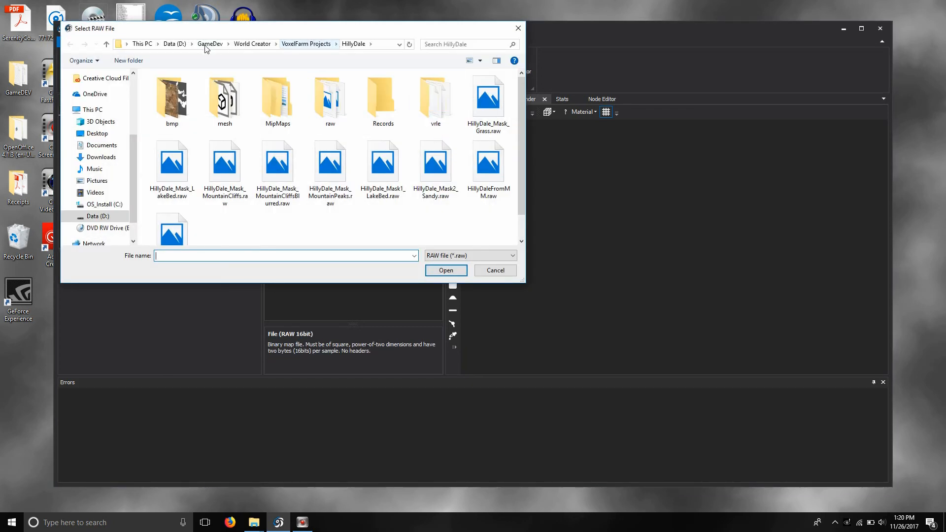
pyautogui.click(184, 44)
pyautogui.doubleClick(194, 109)
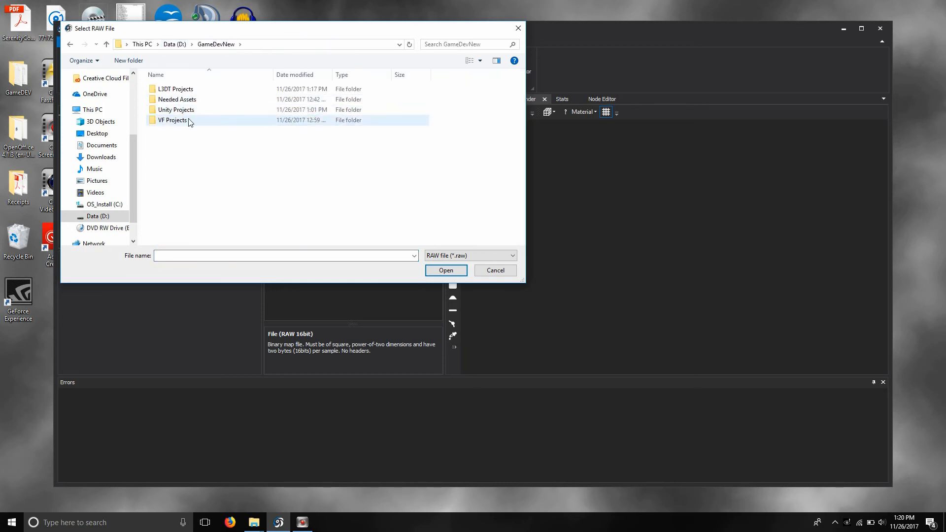
pyautogui.doubleClick(190, 120)
pyautogui.doubleClick(194, 91)
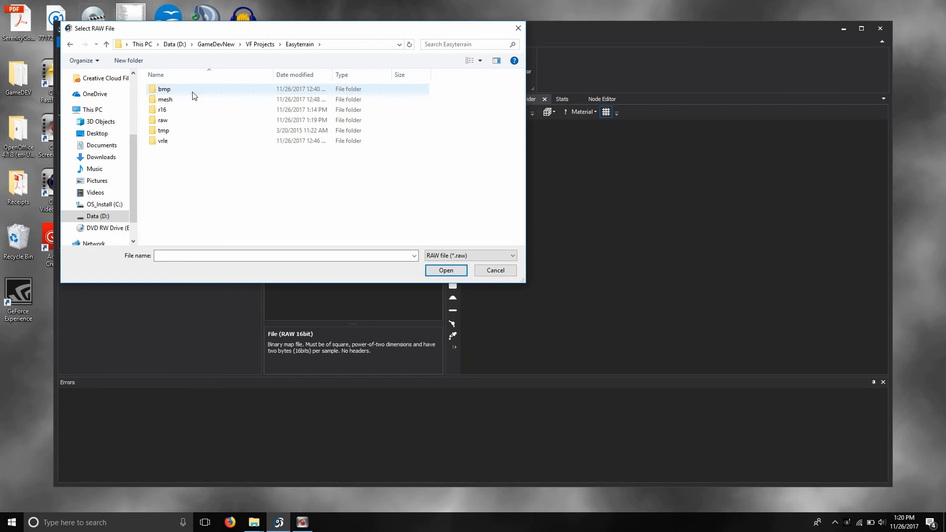
pyautogui.doubleClick(180, 111)
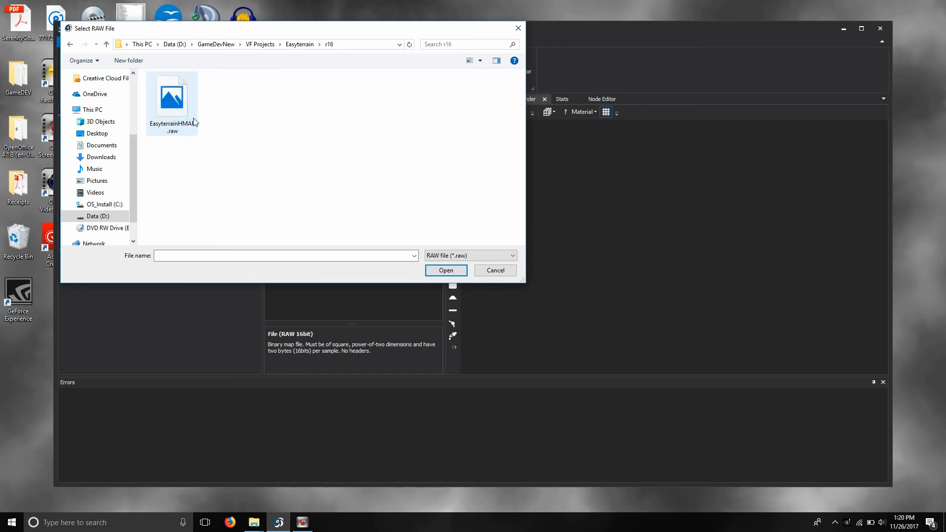
pyautogui.click(182, 108)
pyautogui.click(436, 270)
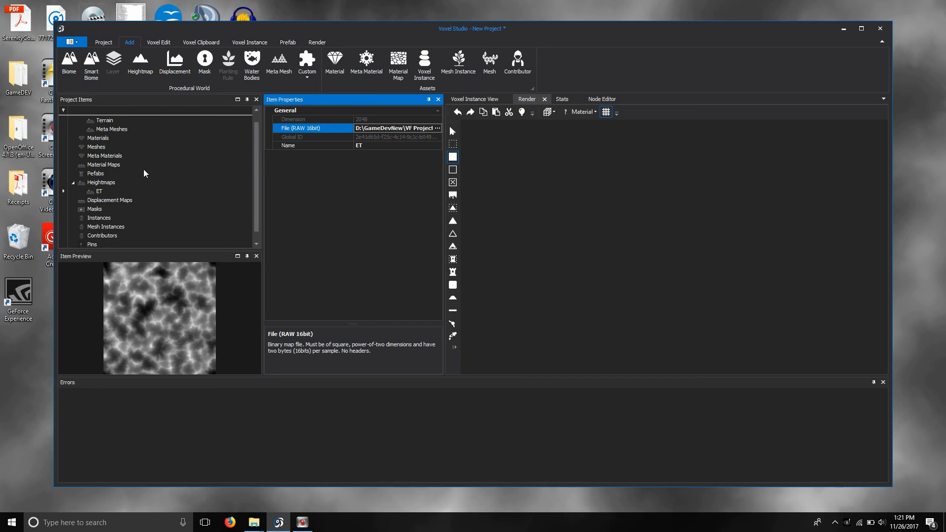
# Add a mask to the project and name it sand
pyautogui.moveTo(257, 197)
pyautogui.mouseDown()
pyautogui.moveTo(257, 205)
pyautogui.moveTo(250, 192)
pyautogui.mouseUp()
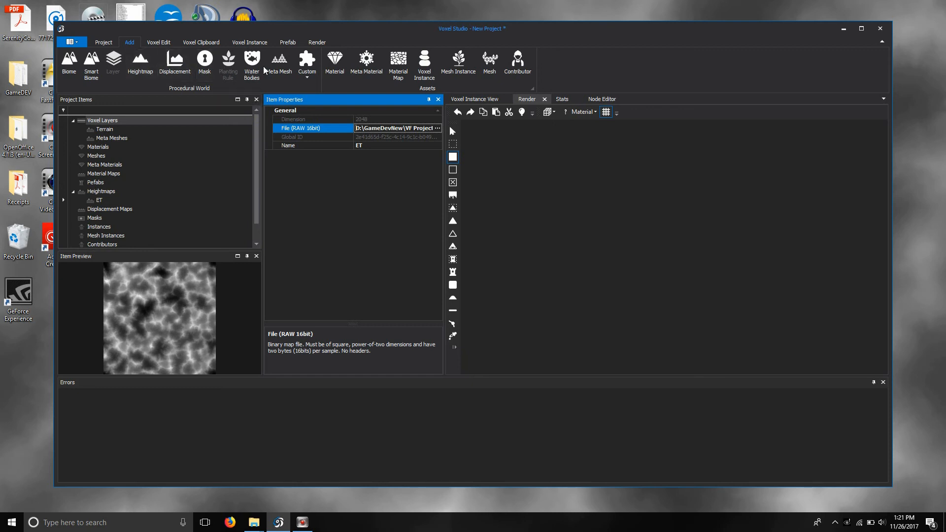
pyautogui.click(205, 61)
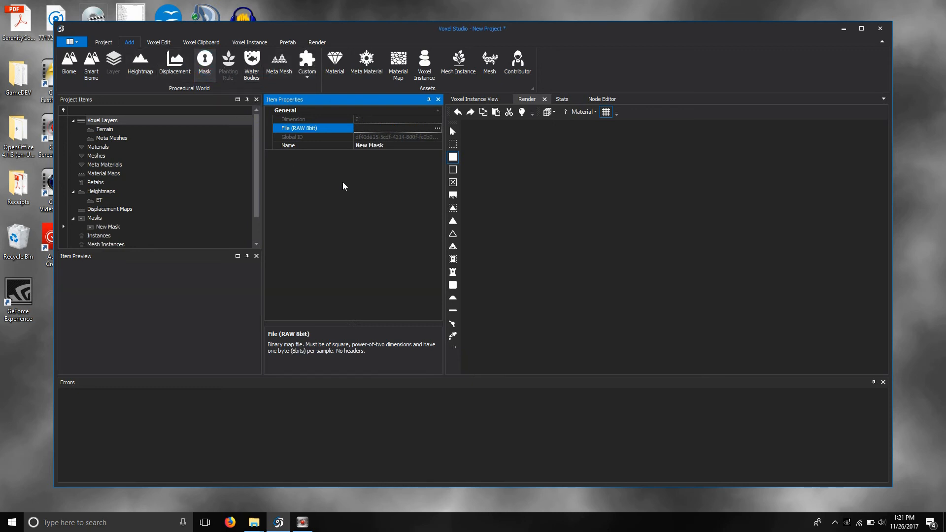
pyautogui.click(395, 145)
pyautogui.write('grass')
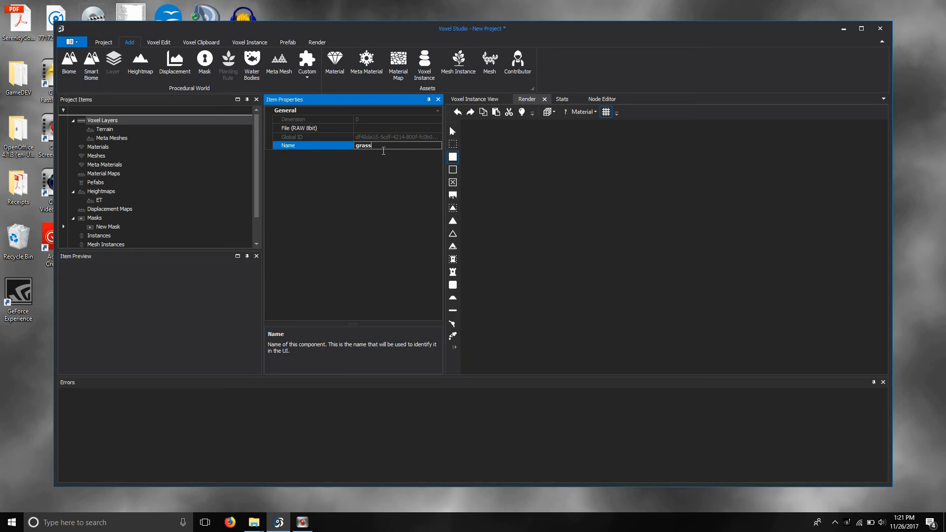
pyautogui.moveTo(383, 147); pyautogui.dragTo(333, 153)
pyautogui.write('sand')
# Load sandmask.raw from Easyterrain's raw folder as the sand mask's 8-bit RAW file
pyautogui.click(405, 127)
pyautogui.click(437, 128)
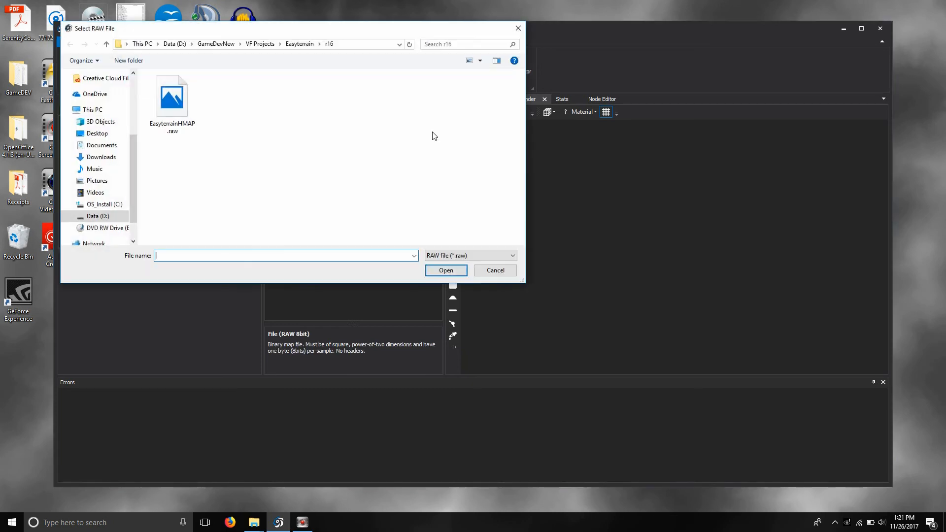
pyautogui.click(300, 44)
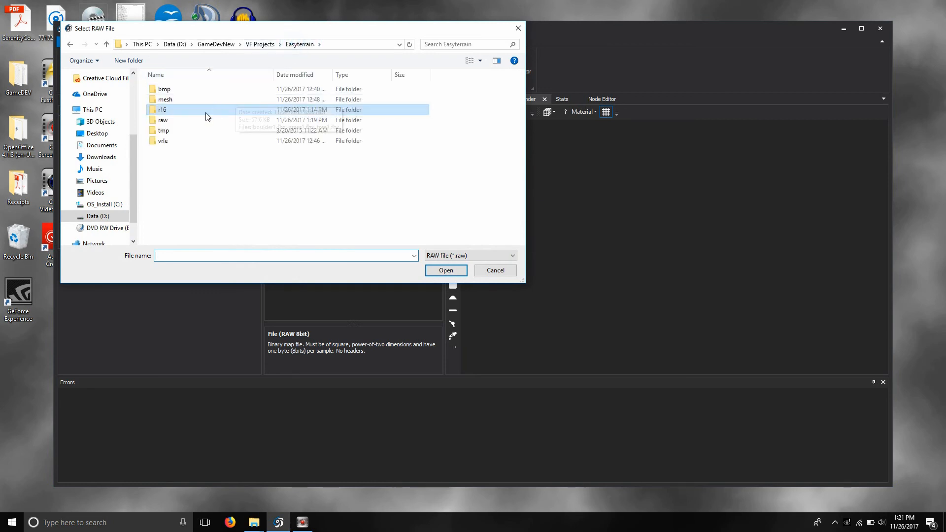
pyautogui.doubleClick(194, 120)
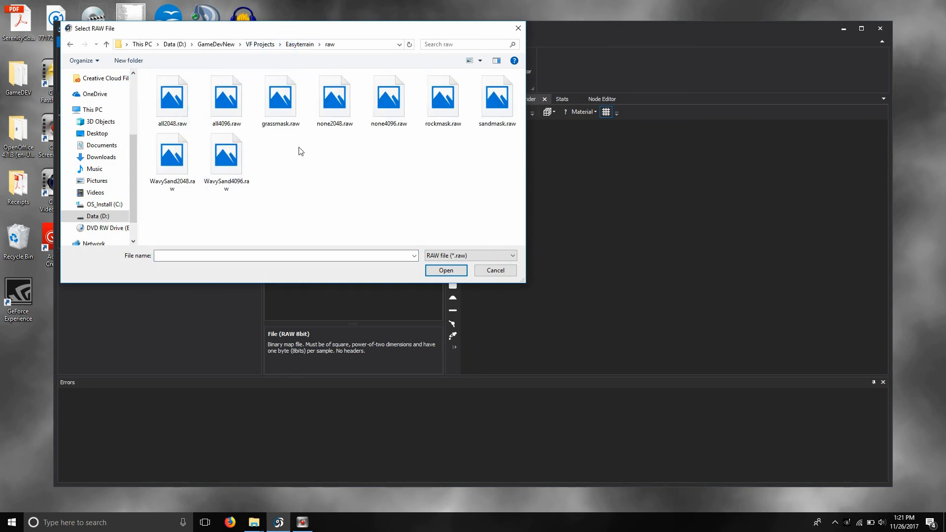
pyautogui.click(490, 117)
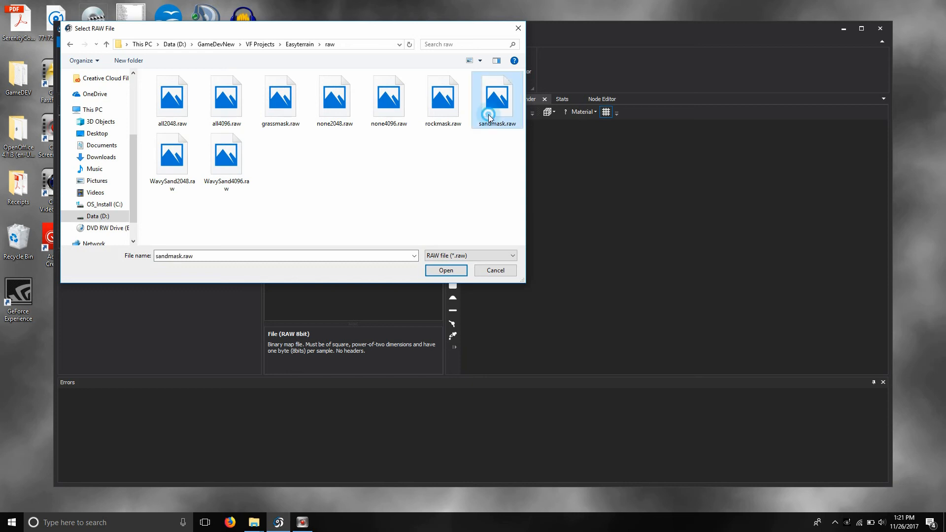
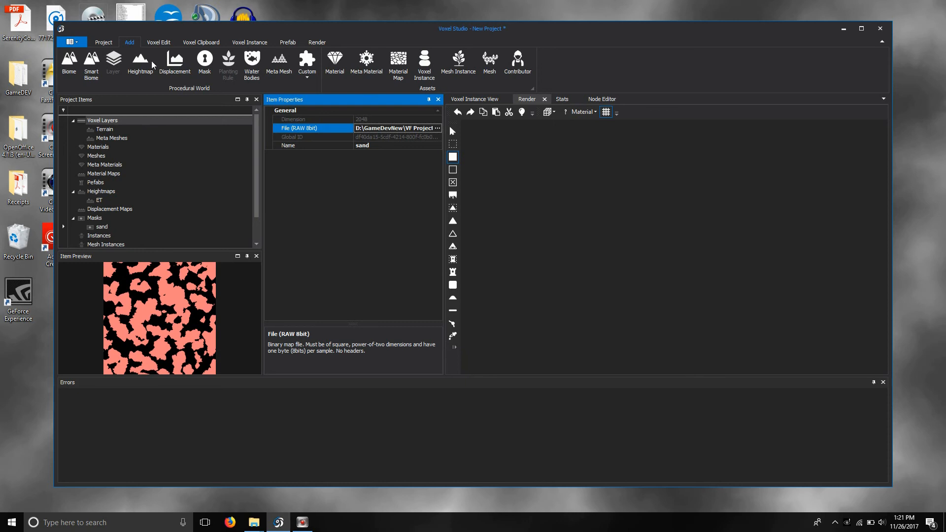
# Add a mask named grass and load grassmask.raw from Easyterrain's raw folder as its 8-bit RAW file
pyautogui.click(205, 62)
pyautogui.click(389, 145)
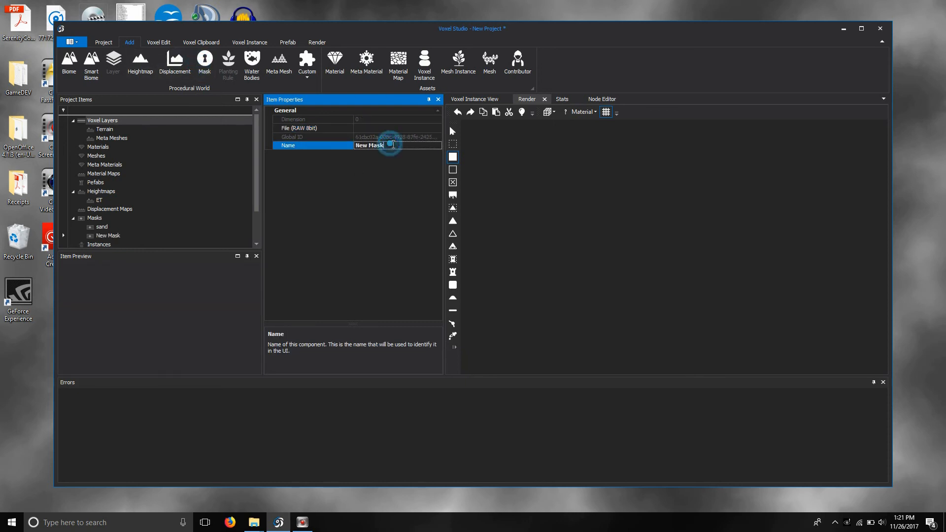
pyautogui.moveTo(393, 144); pyautogui.dragTo(314, 146)
pyautogui.write('grass')
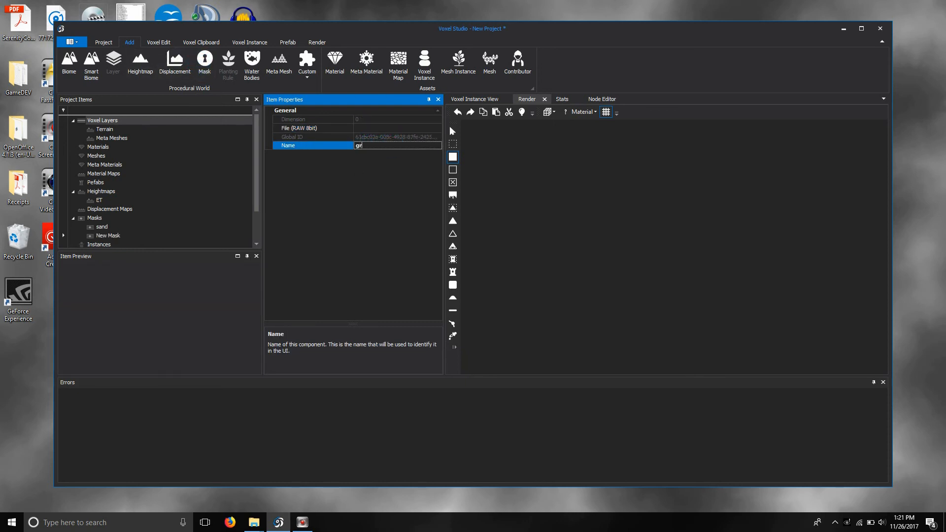
pyautogui.click(393, 129)
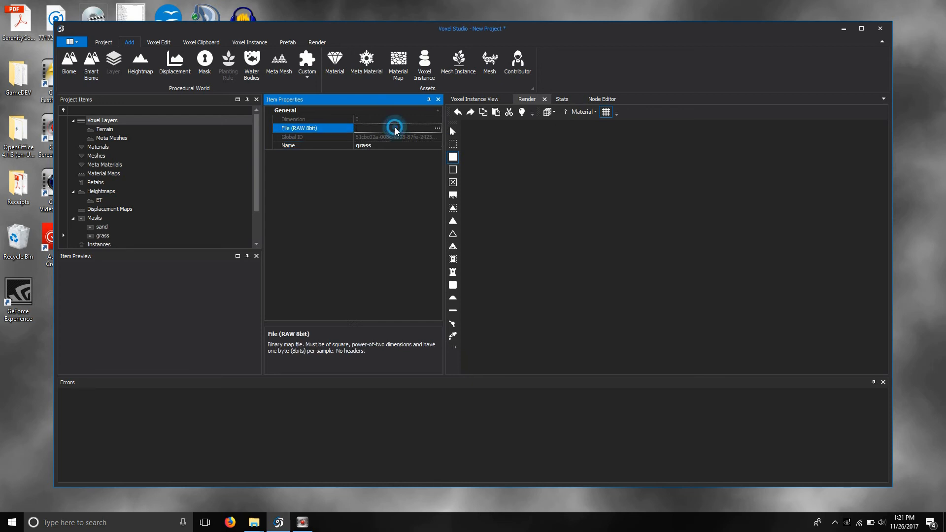
pyautogui.click(437, 128)
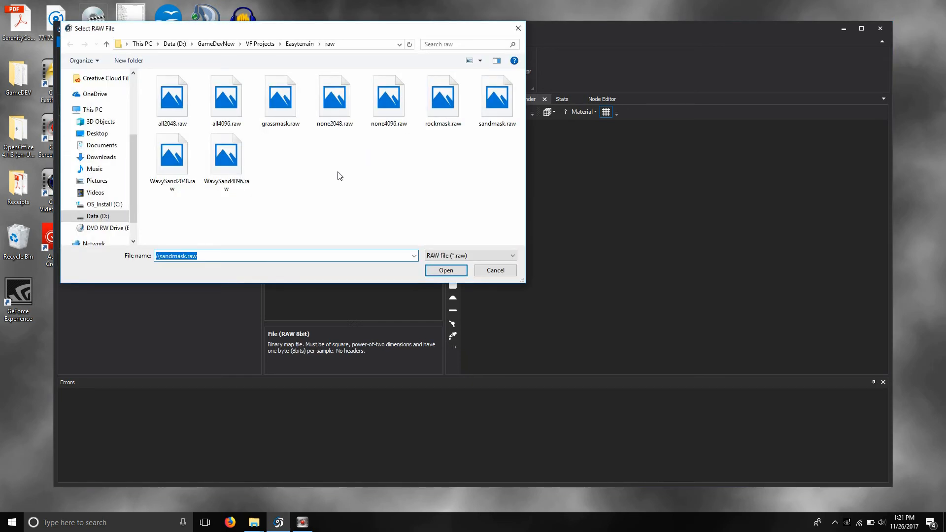
pyautogui.doubleClick(288, 106)
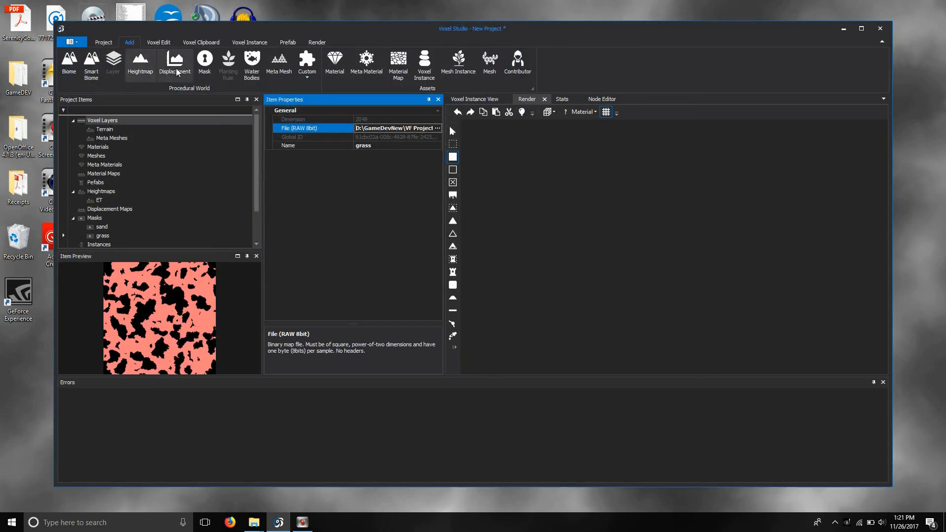
# Add a mask named rock and load rockmask.raw from Easyterrain's raw folder as its 8-bit RAW file
pyautogui.click(204, 61)
pyautogui.click(359, 146)
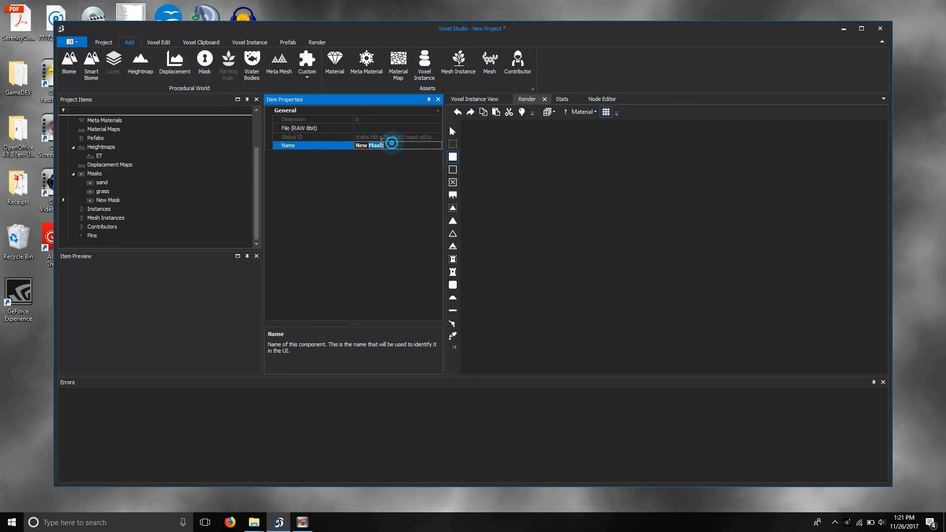
pyautogui.write('ri')
pyautogui.write('ock')
pyautogui.click(391, 129)
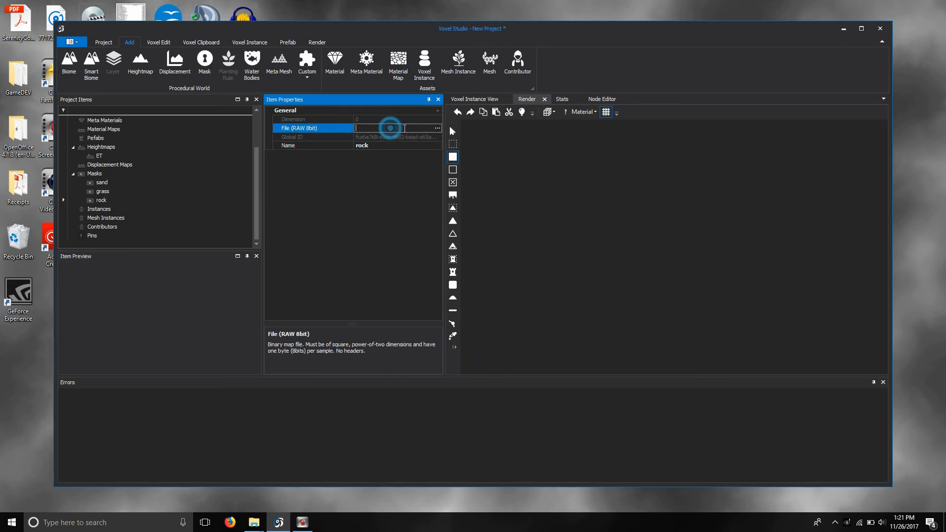
pyautogui.click(438, 129)
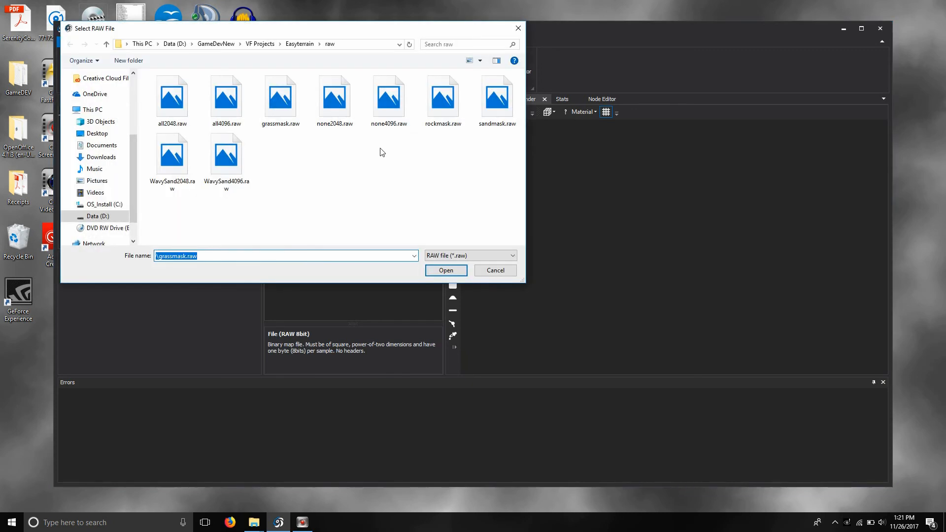
pyautogui.doubleClick(445, 112)
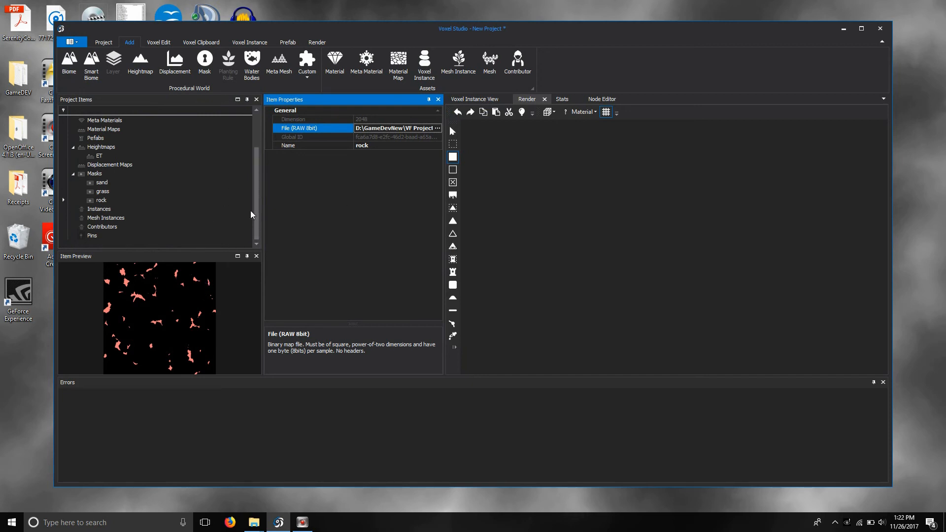
# Add a material to the project and name it sand
pyautogui.moveTo(256, 200); pyautogui.dragTo(258, 155)
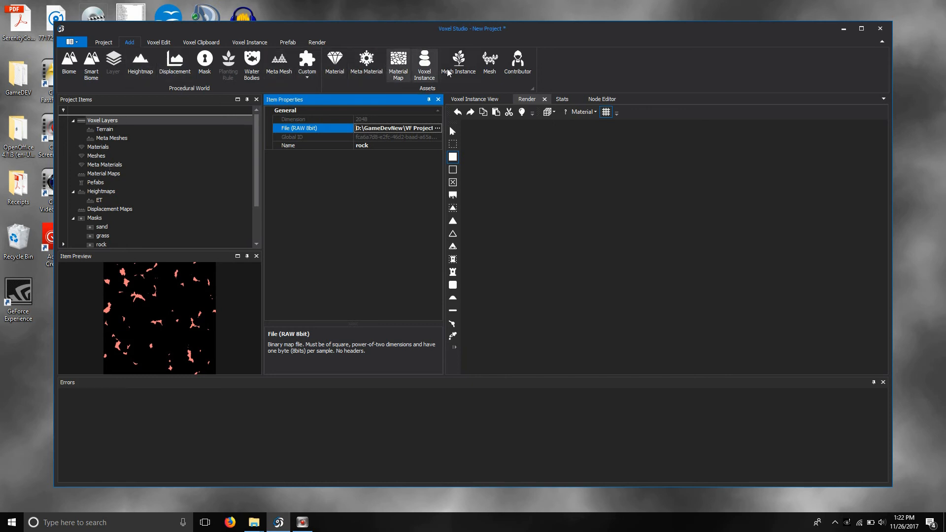
pyautogui.click(335, 61)
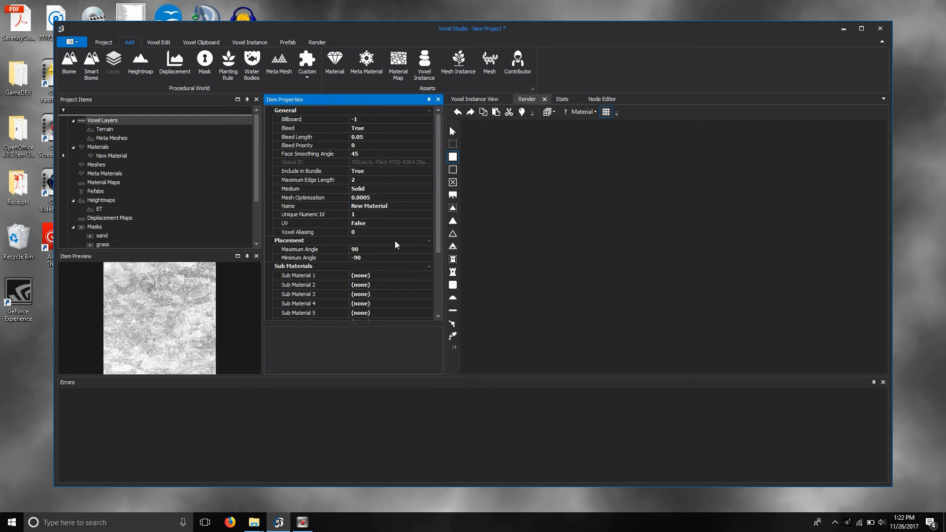
pyautogui.click(399, 206)
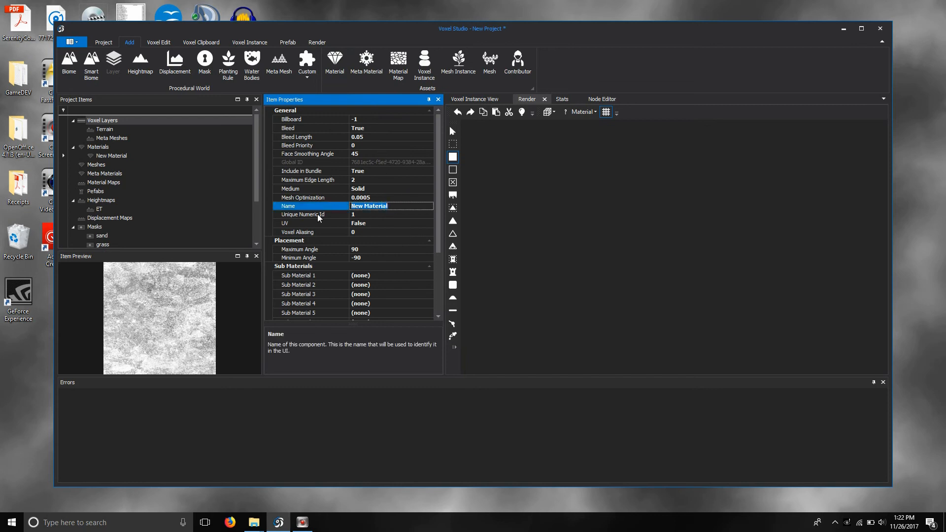
pyautogui.write('sand')
# Set the sand material's diffuse texture to Sand1.jpg from Easyterrain's bmp folder
pyautogui.click(406, 276)
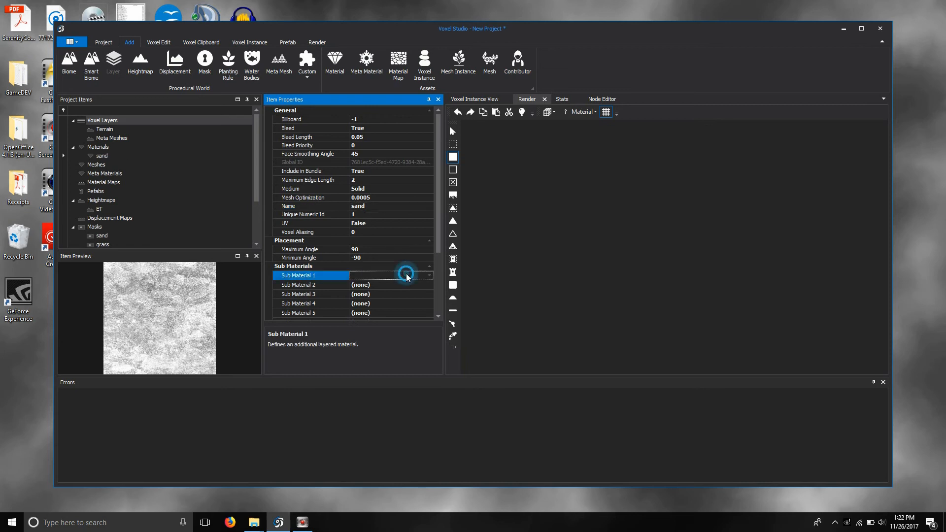
pyautogui.click(429, 276)
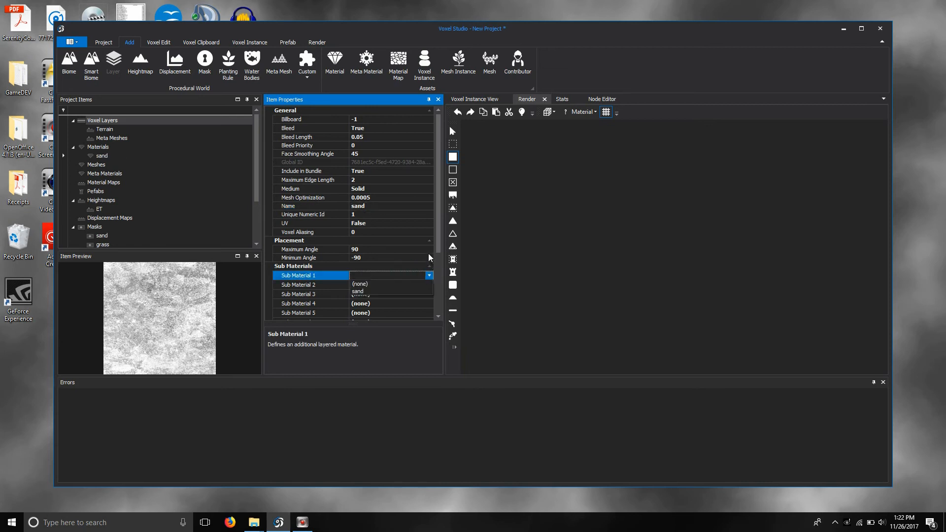
pyautogui.scroll(-3, 438, 236)
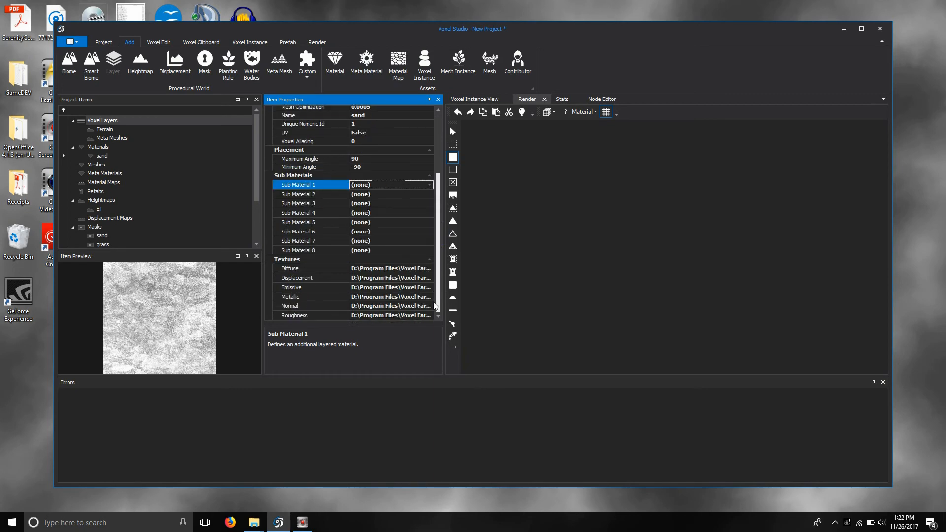
pyautogui.click(425, 269)
pyautogui.click(429, 268)
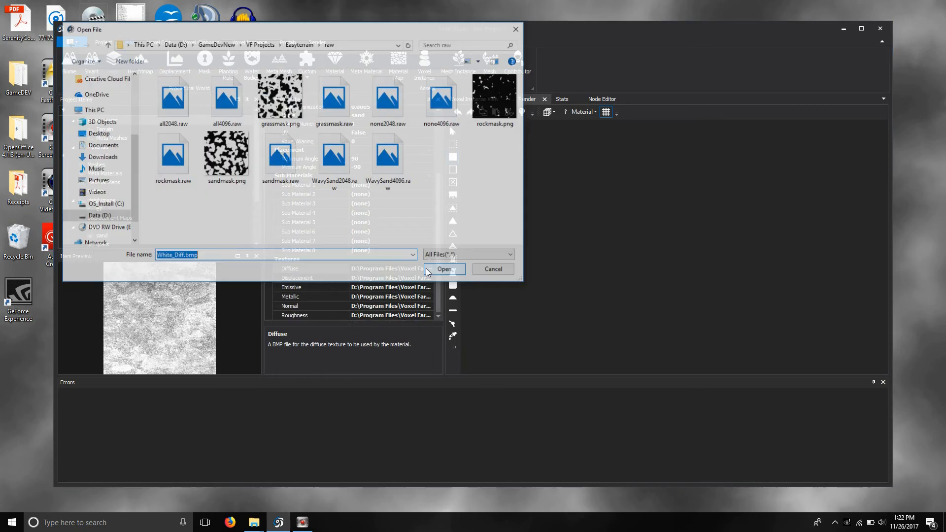
pyautogui.click(293, 46)
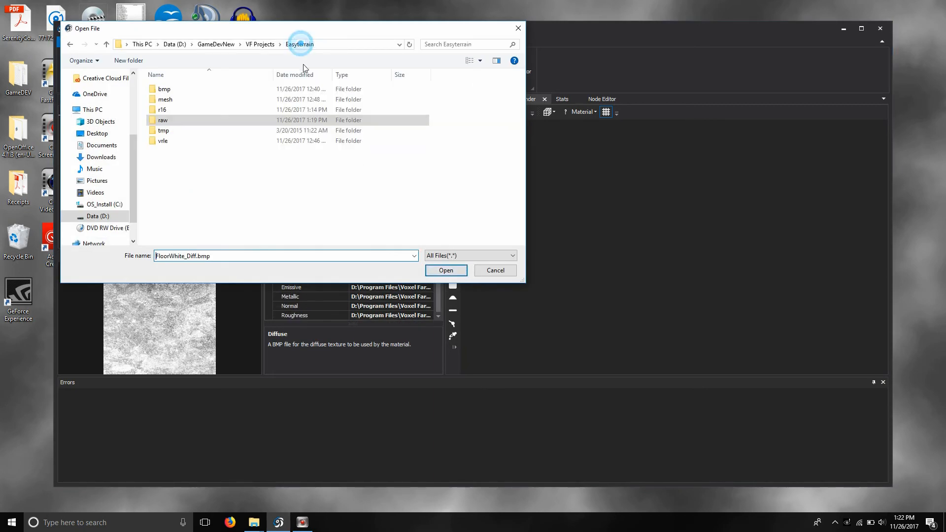
pyautogui.doubleClick(193, 88)
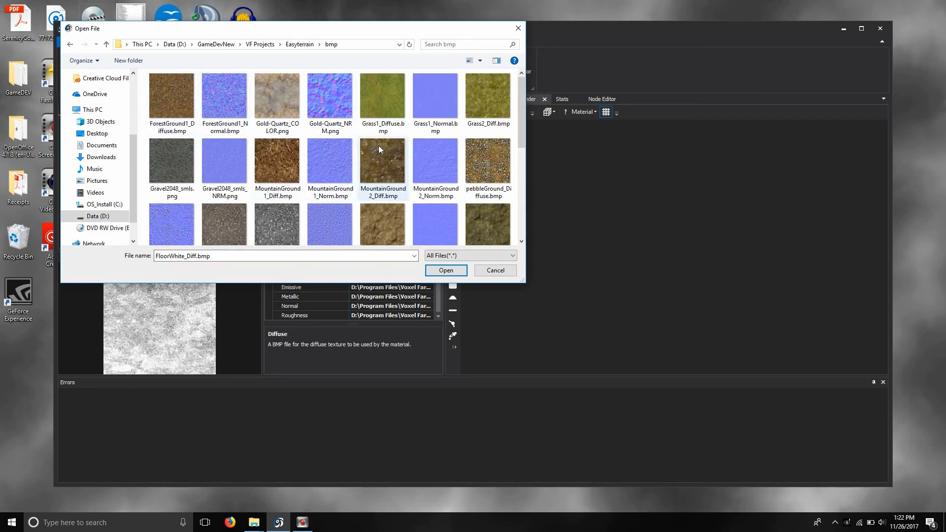
pyautogui.moveTo(522, 133); pyautogui.dragTo(517, 202)
pyautogui.doubleClick(290, 123)
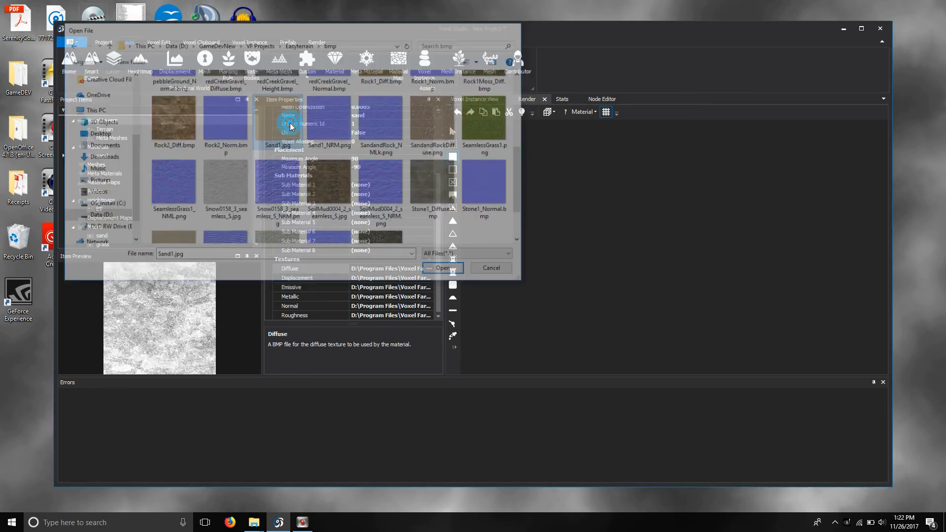
# Set the sand material's normal texture to Sand1_NRM.png from Easyterrain's bmp folder
pyautogui.click(430, 306)
pyautogui.click(429, 306)
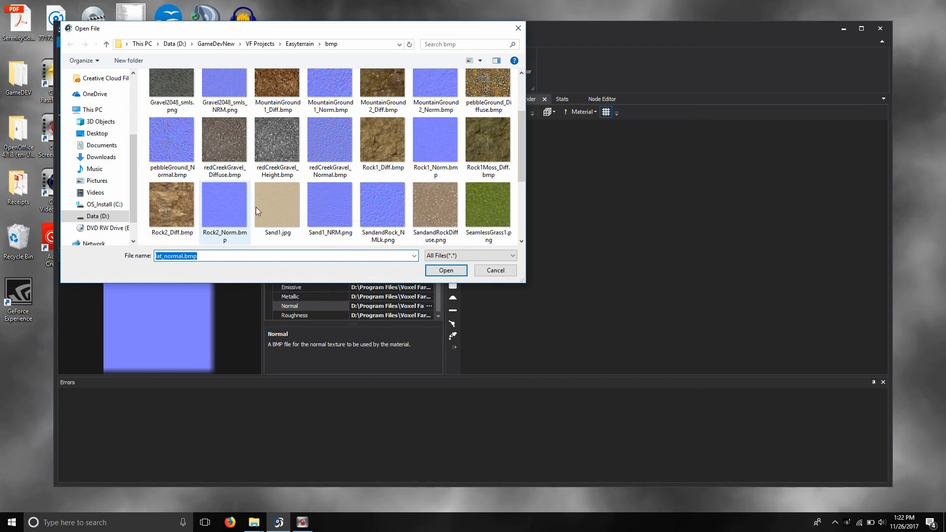
pyautogui.scroll(-1, 256, 207)
pyautogui.click(327, 135)
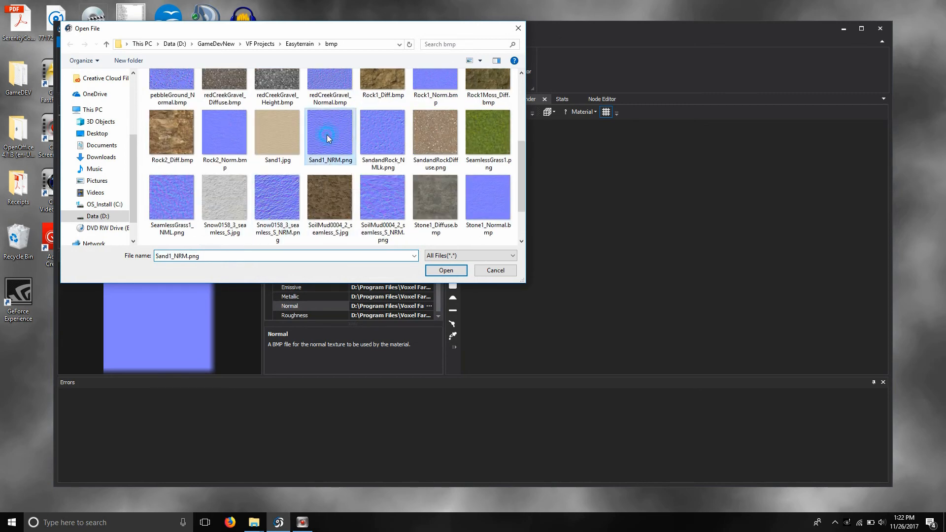
pyautogui.doubleClick(327, 134)
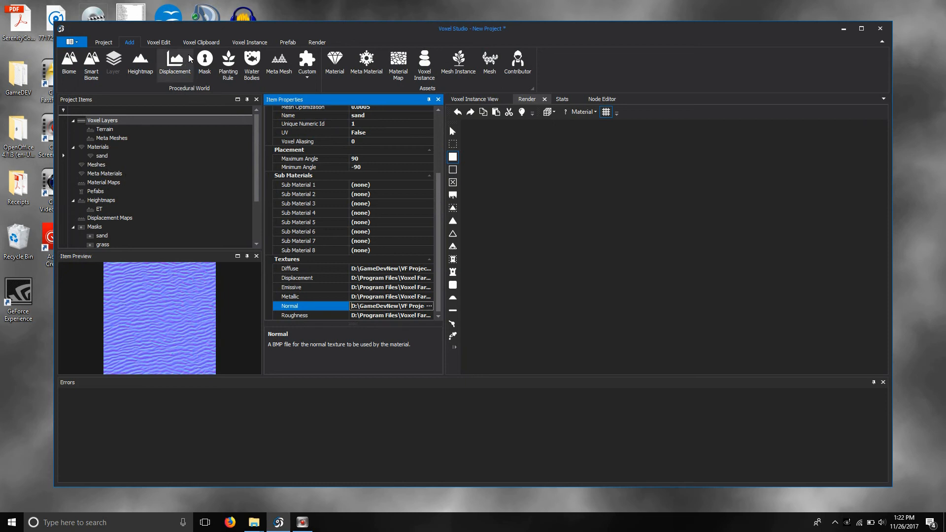
# Add a second material to the project and name it grass
pyautogui.click(334, 62)
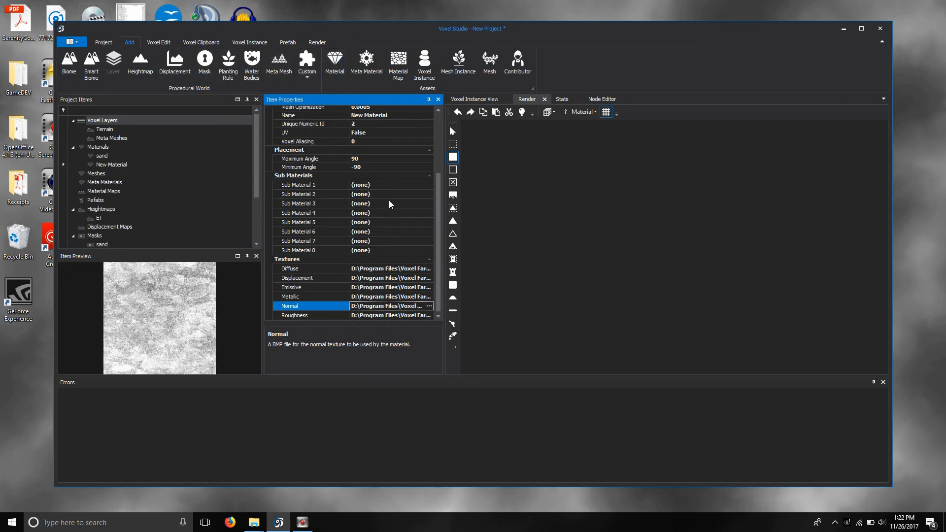
pyautogui.click(314, 116)
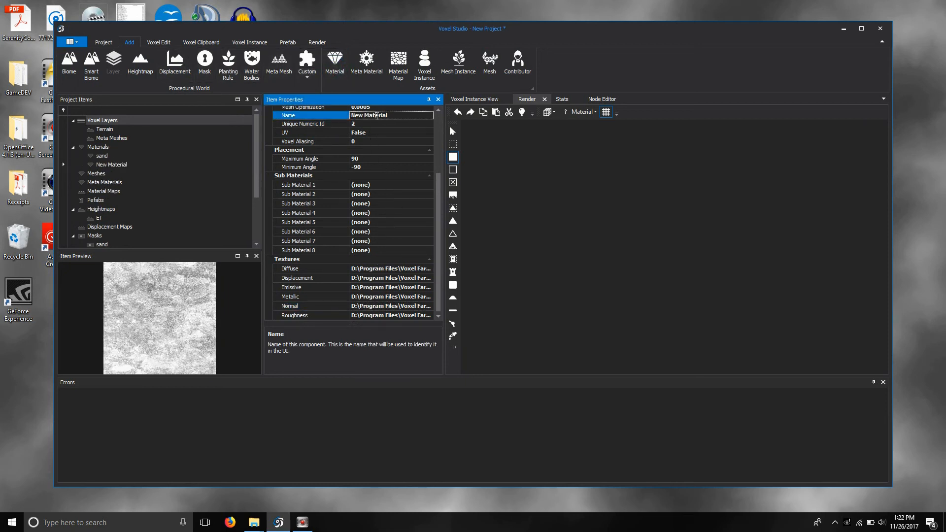
pyautogui.write('grass')
# Assign Grass1_Diffuse.bmp as the grass material's diffuse texture and Grass1_Normal.bmp as its normal texture
pyautogui.click(429, 269)
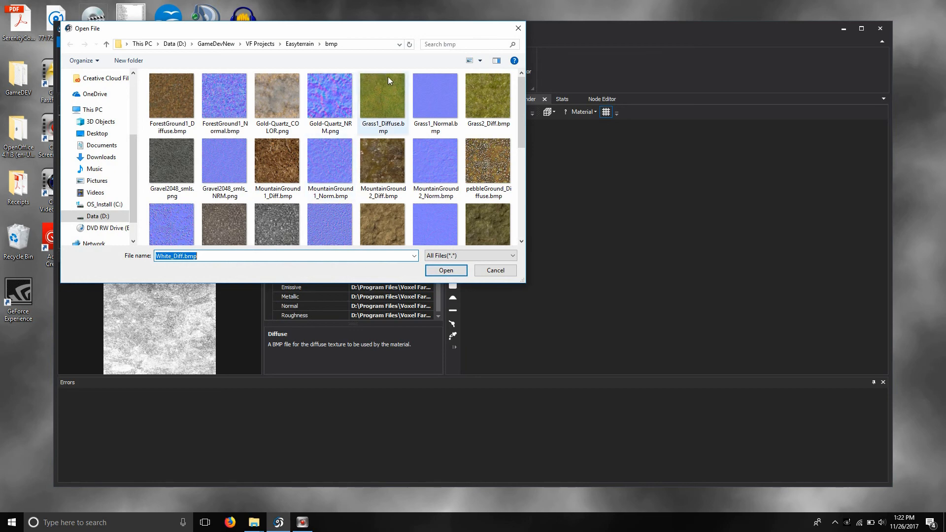
pyautogui.doubleClick(384, 94)
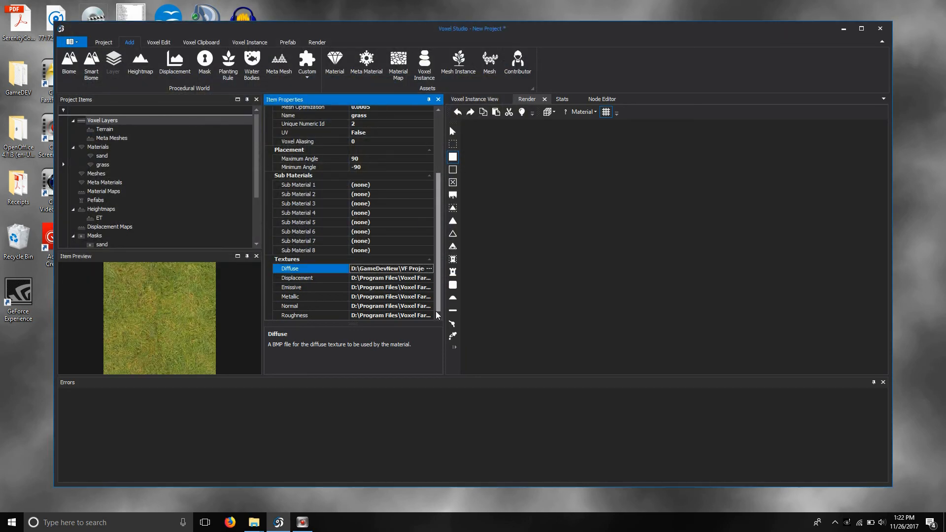
pyautogui.click(430, 306)
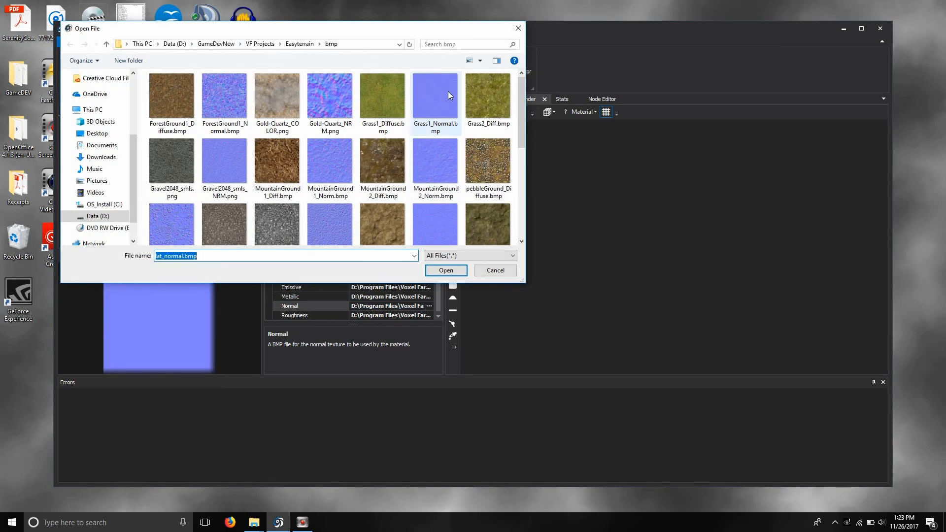
pyautogui.doubleClick(448, 90)
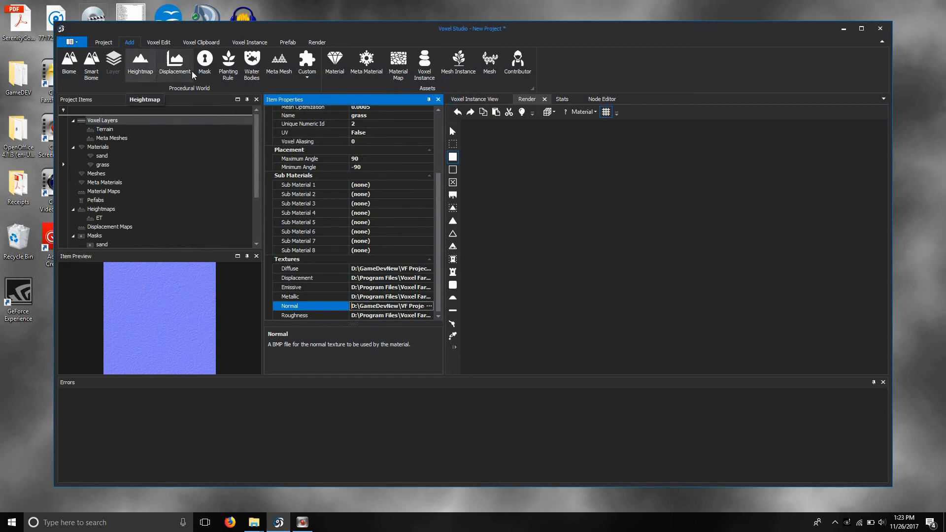
# Add a third material to the project and name it rock
pyautogui.click(335, 61)
pyautogui.click(399, 116)
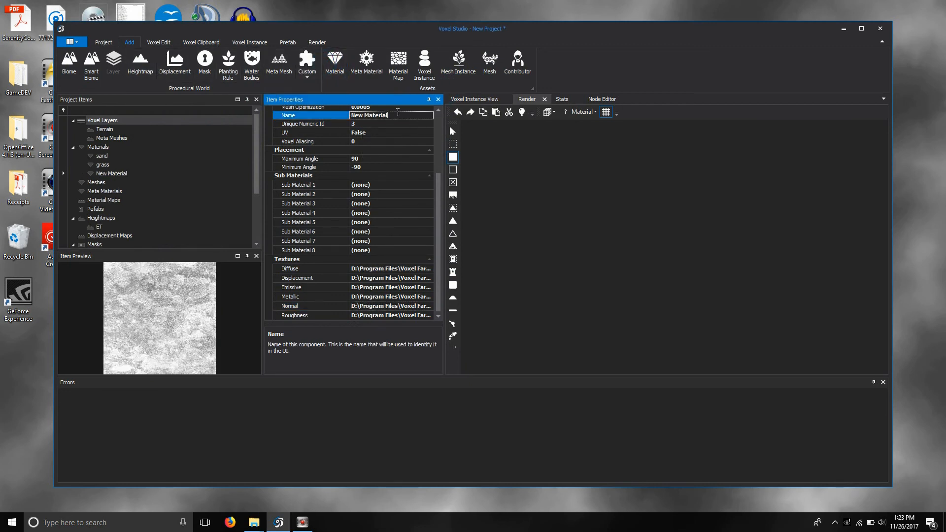
pyautogui.click(327, 108)
pyautogui.click(382, 120)
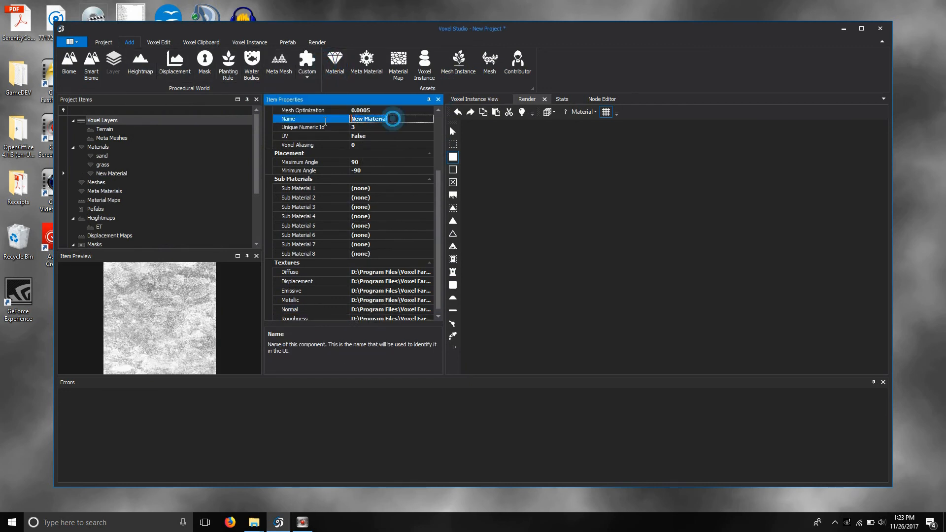
pyautogui.write('rock')
pyautogui.press('Return')
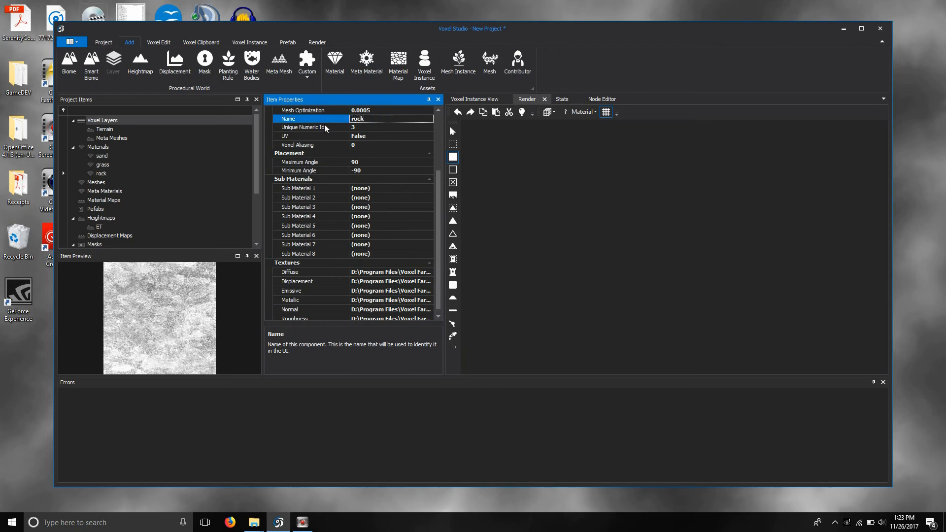
# Assign Stone1_Diffuse.bmp as the rock material's diffuse texture and Stone1_Normal.bmp as its normal texture
pyautogui.click(431, 273)
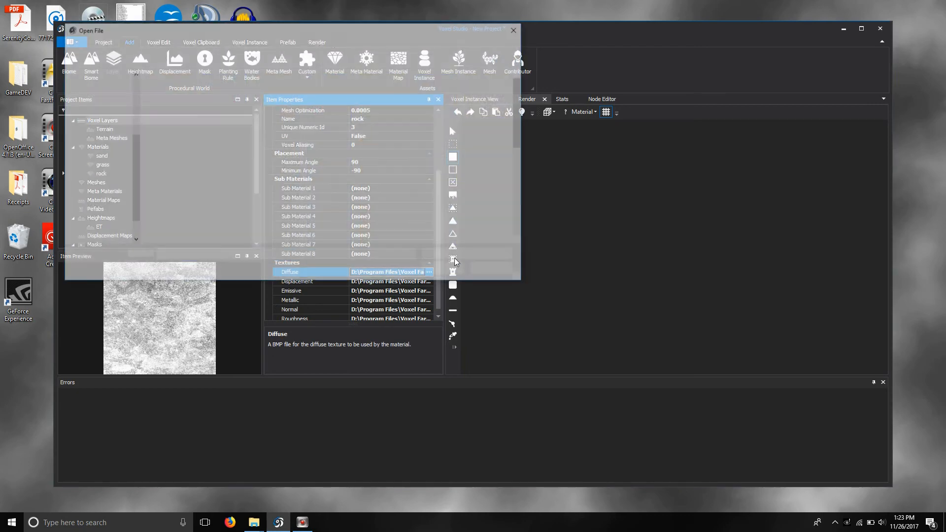
pyautogui.moveTo(521, 111); pyautogui.dragTo(519, 205)
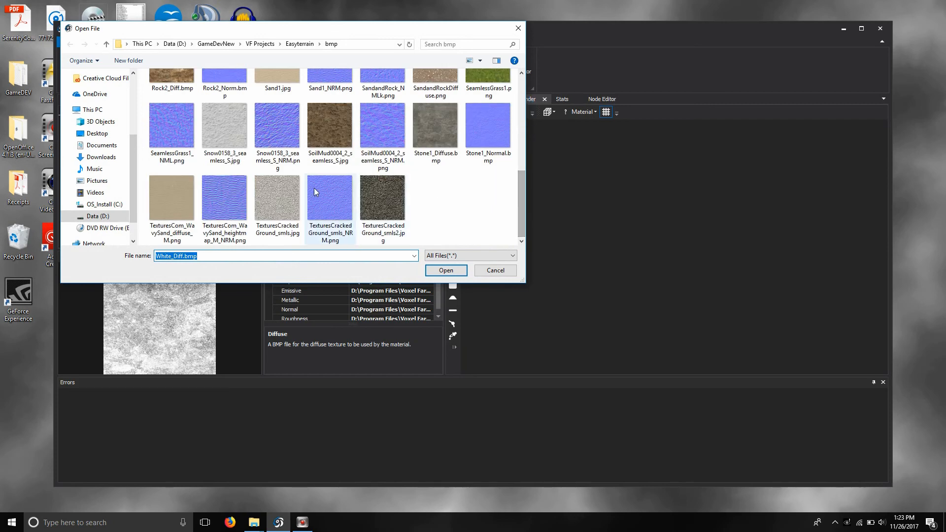
pyautogui.scroll(1, 329, 166)
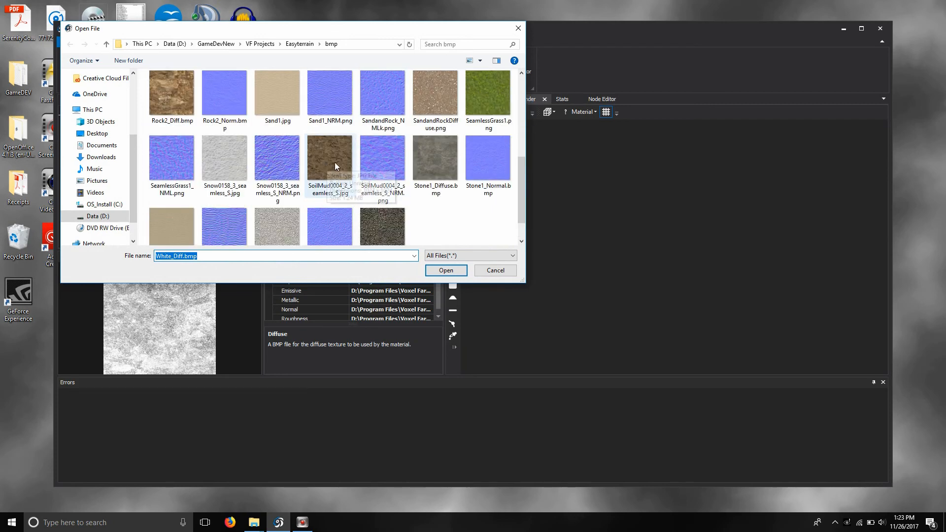
pyautogui.doubleClick(424, 158)
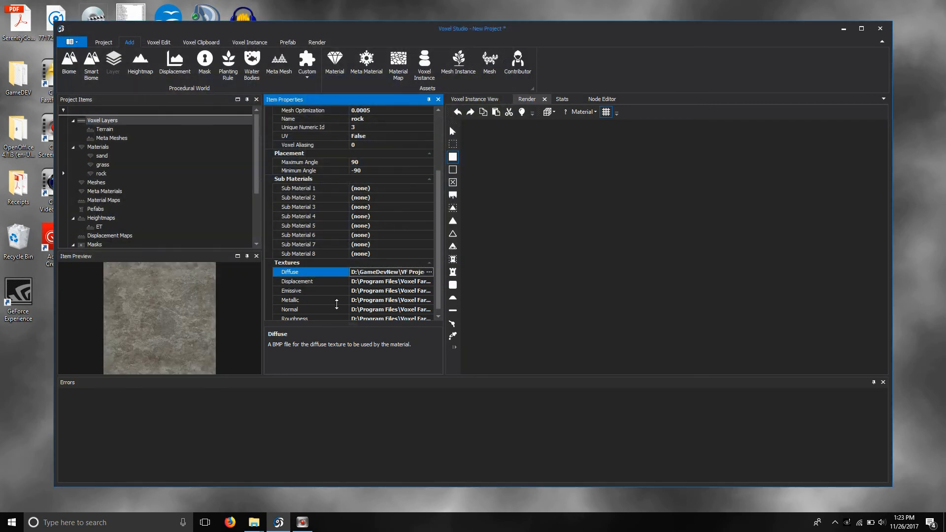
pyautogui.click(428, 310)
pyautogui.click(428, 310)
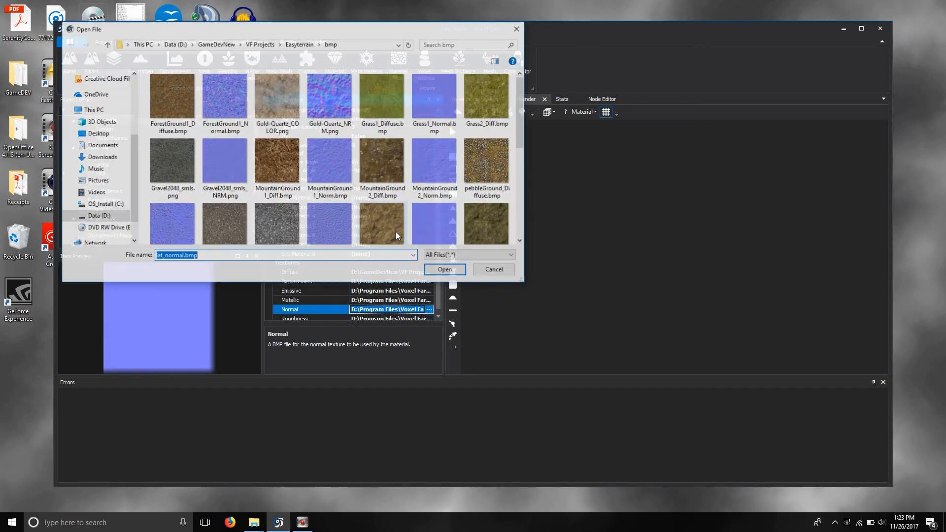
pyautogui.scroll(-1, 524, 136)
pyautogui.doubleClick(499, 147)
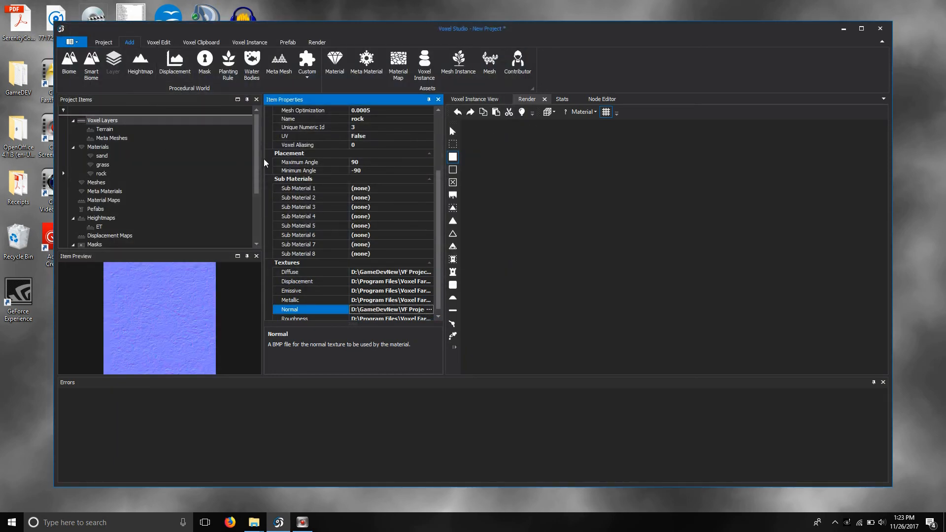
pyautogui.moveTo(258, 156); pyautogui.dragTo(273, 131)
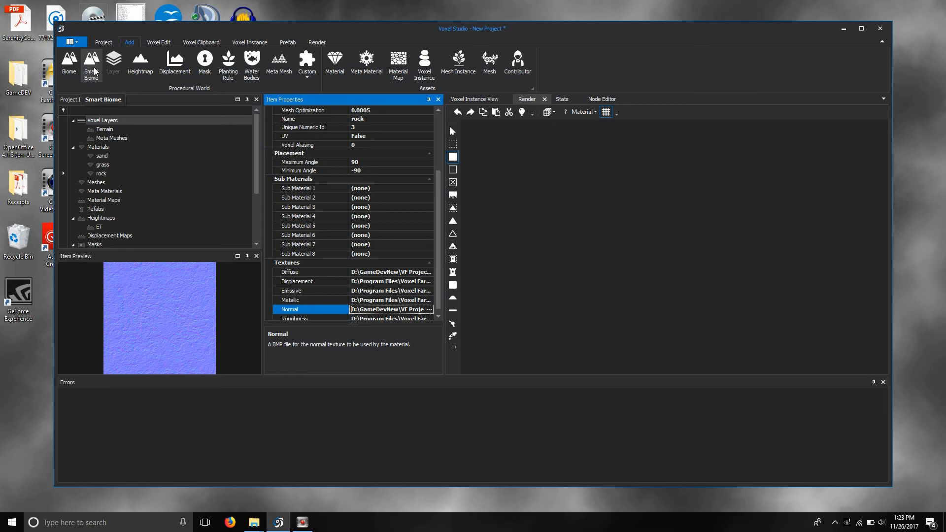
# Add a biome to the terrain voxel layer and name it ET
pyautogui.click(69, 65)
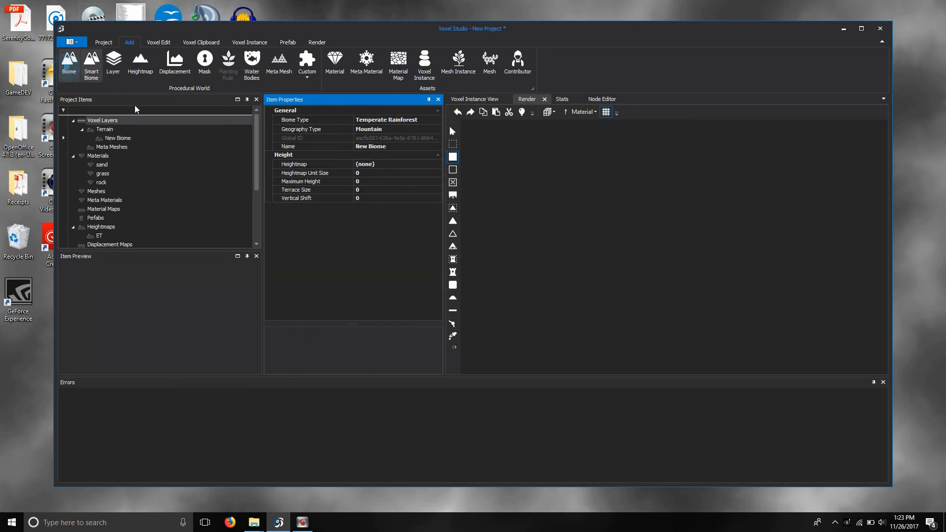
pyautogui.click(122, 140)
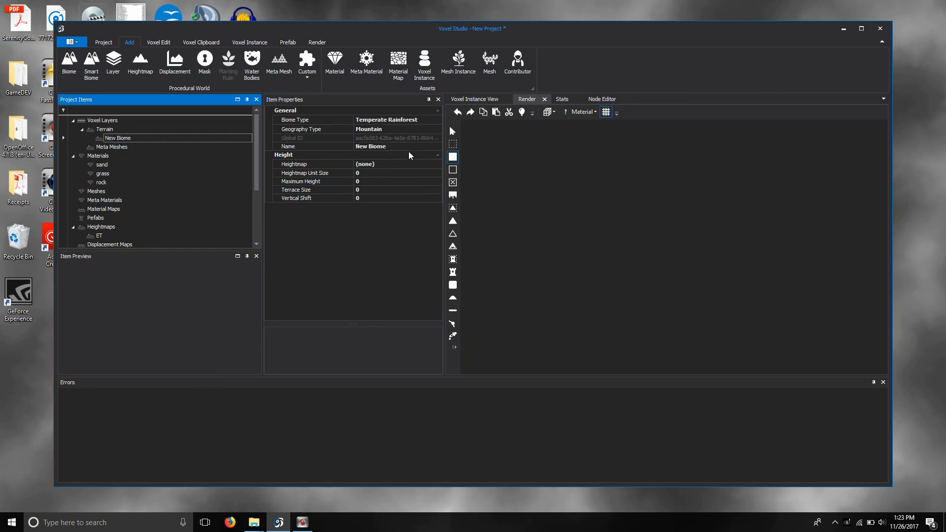
pyautogui.click(394, 147)
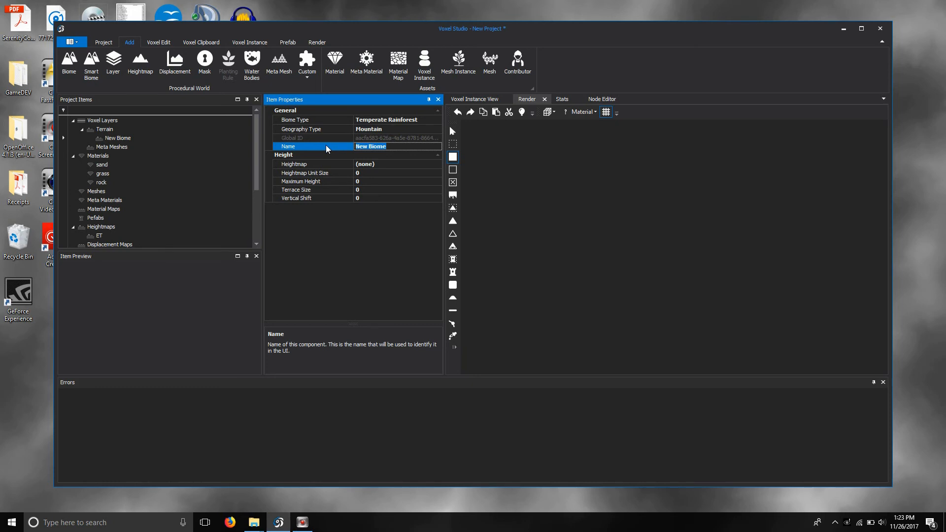
pyautogui.write('ET')
# Assign the ET heightmap to the ET biome and set its heightmap unit size to 100
pyautogui.click(393, 165)
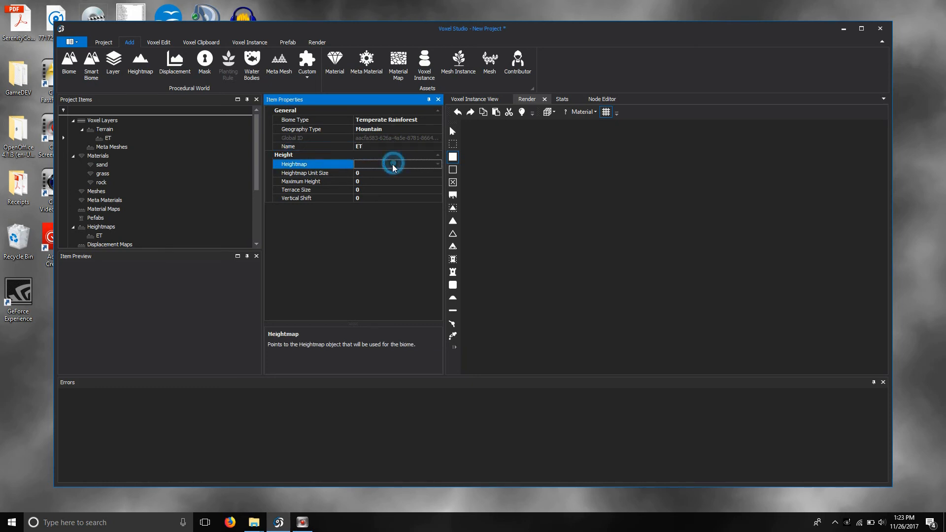
pyautogui.click(440, 166)
pyautogui.click(400, 178)
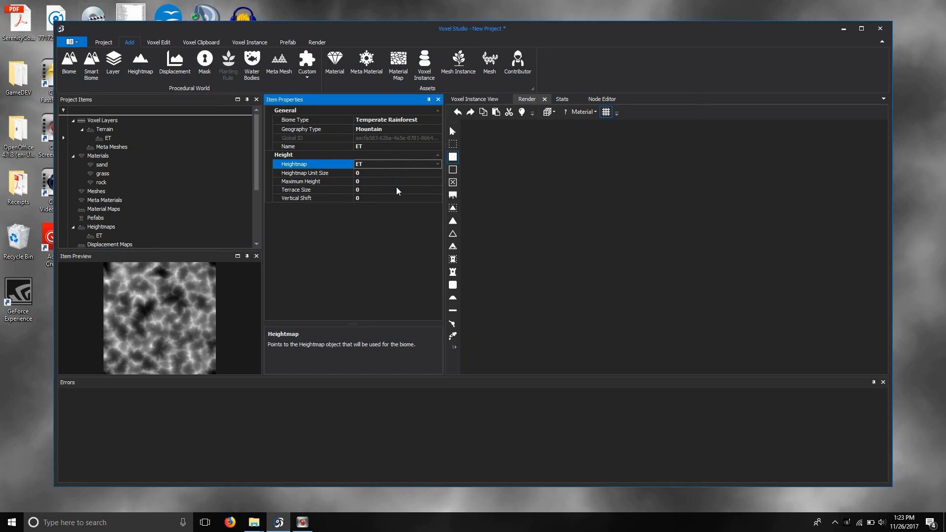
pyautogui.click(371, 173)
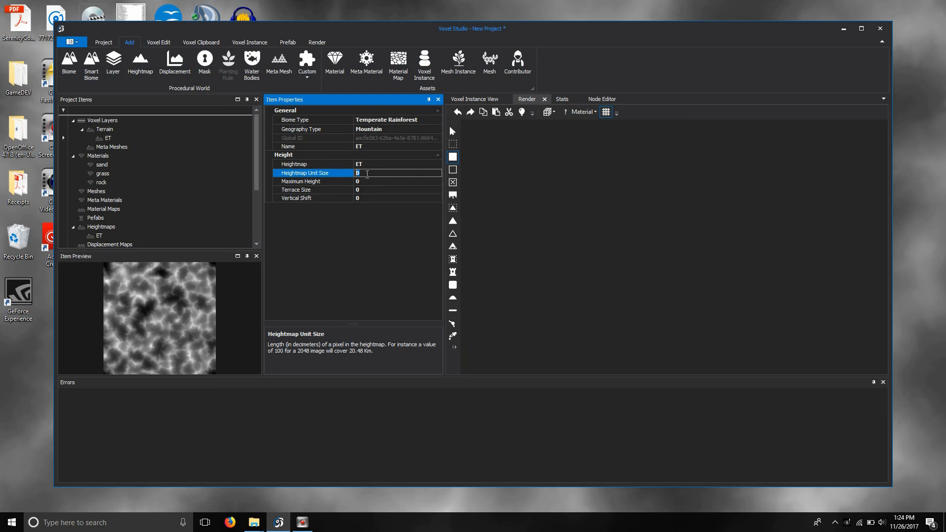
pyautogui.write('100')
# Set the ET biome's maximum height to 20000 and its vertical shift to 1
pyautogui.click(370, 182)
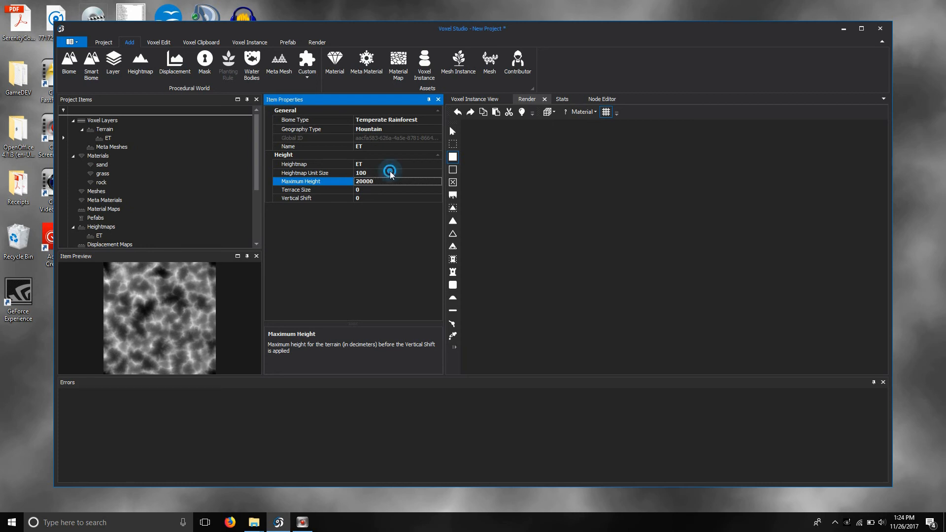
pyautogui.click(389, 172)
pyautogui.click(392, 182)
pyautogui.click(371, 197)
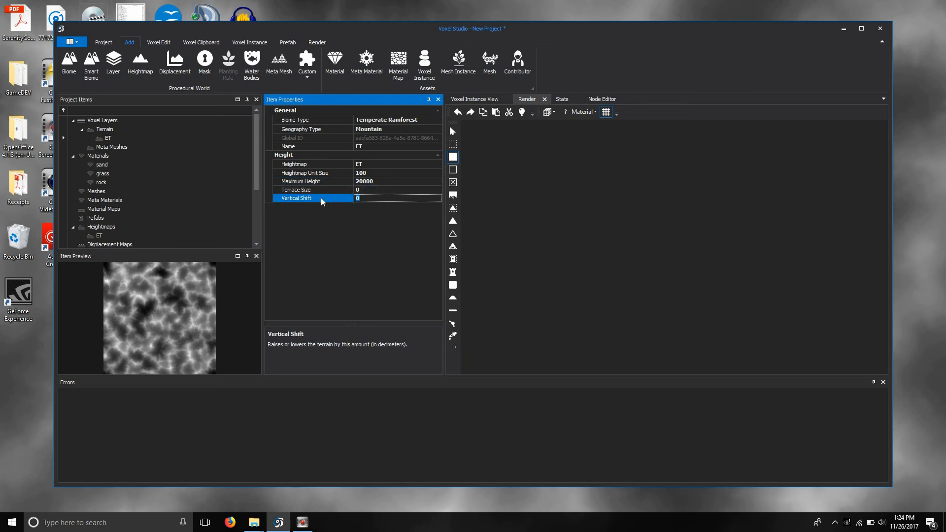
pyautogui.write('1')
pyautogui.click(378, 190)
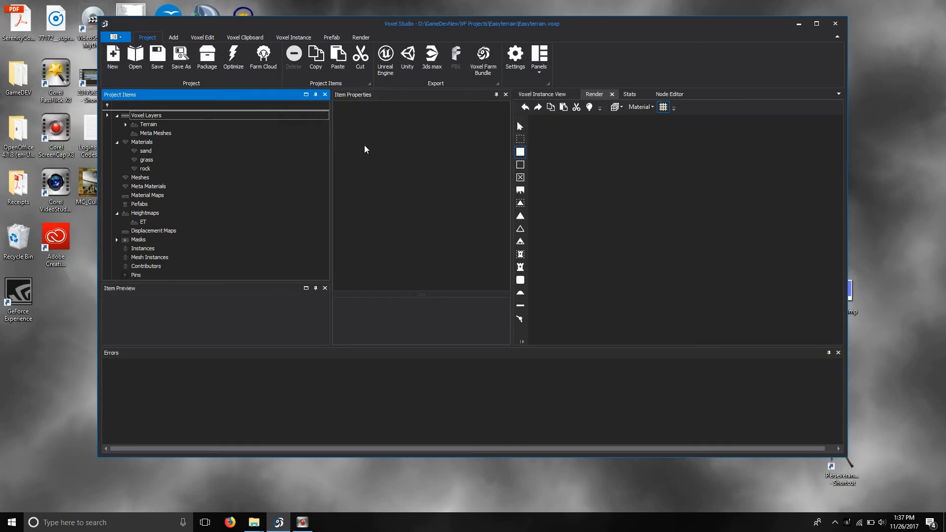
# Review the sand, grass and rock materials, the ET heightmap and the three masks in the project
pyautogui.click(142, 150)
pyautogui.click(144, 159)
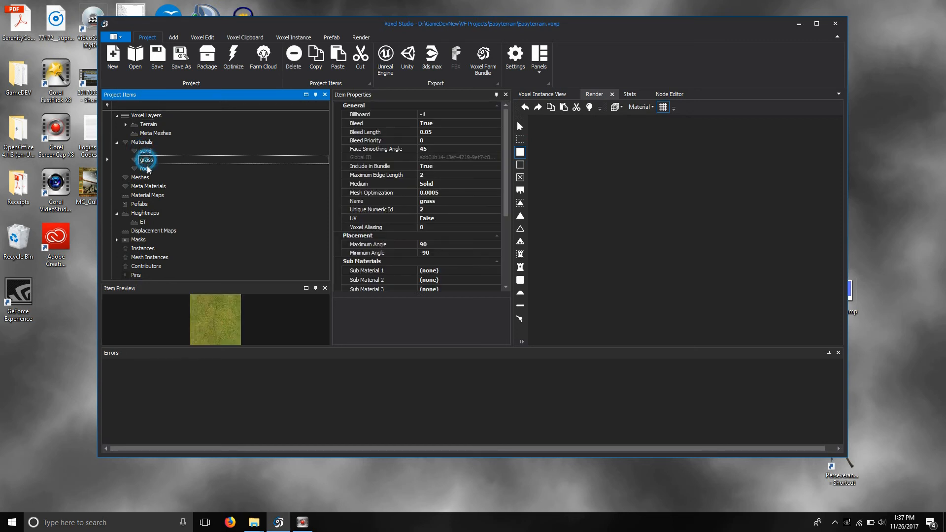
pyautogui.click(144, 168)
pyautogui.click(140, 222)
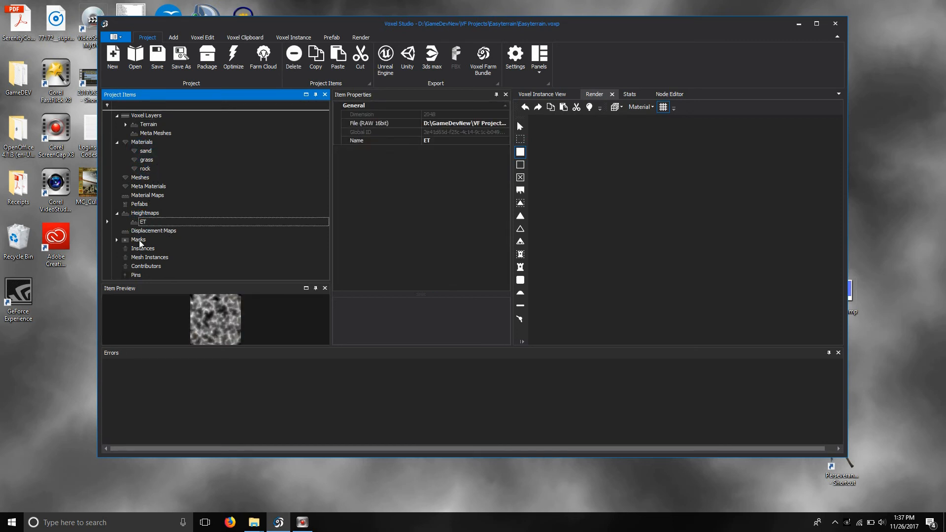
pyautogui.click(116, 240)
pyautogui.click(142, 248)
pyautogui.click(144, 257)
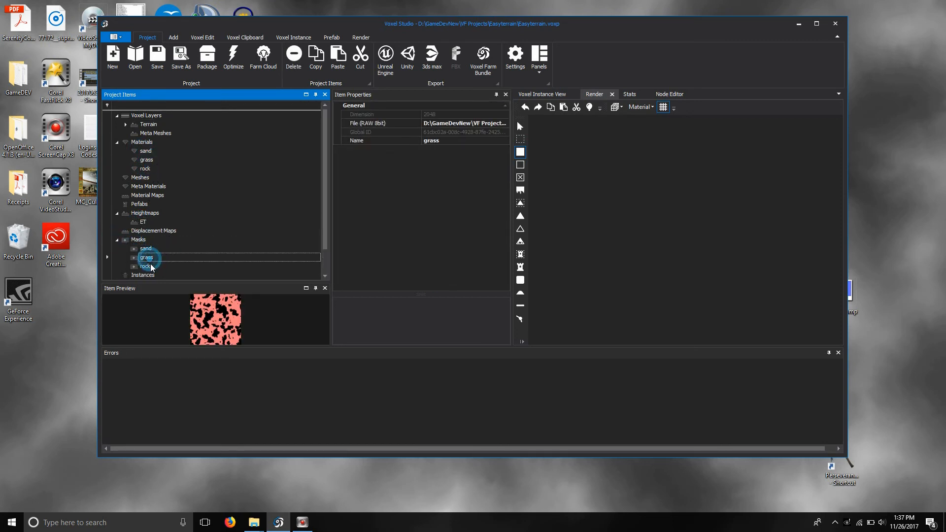
pyautogui.click(145, 266)
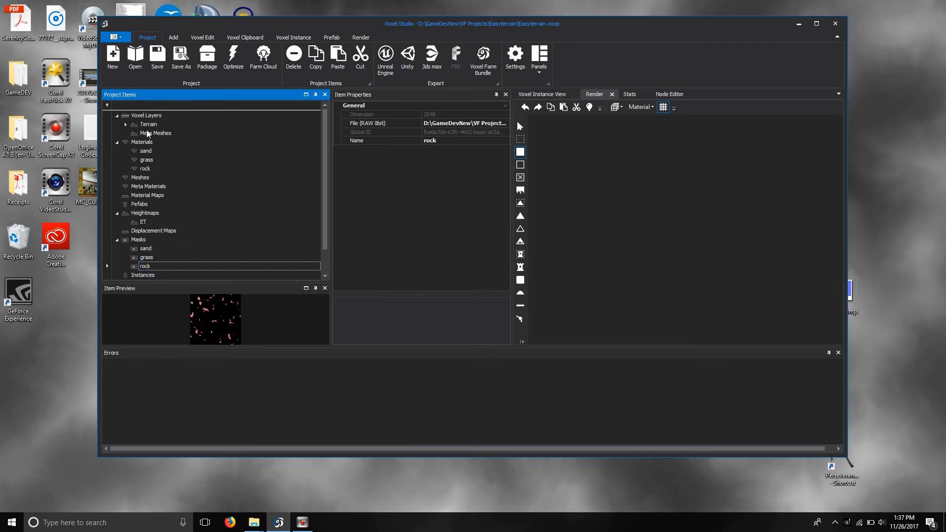
# Add a layer to the ET biome under Terrain and name it Sand
pyautogui.click(126, 125)
pyautogui.click(149, 134)
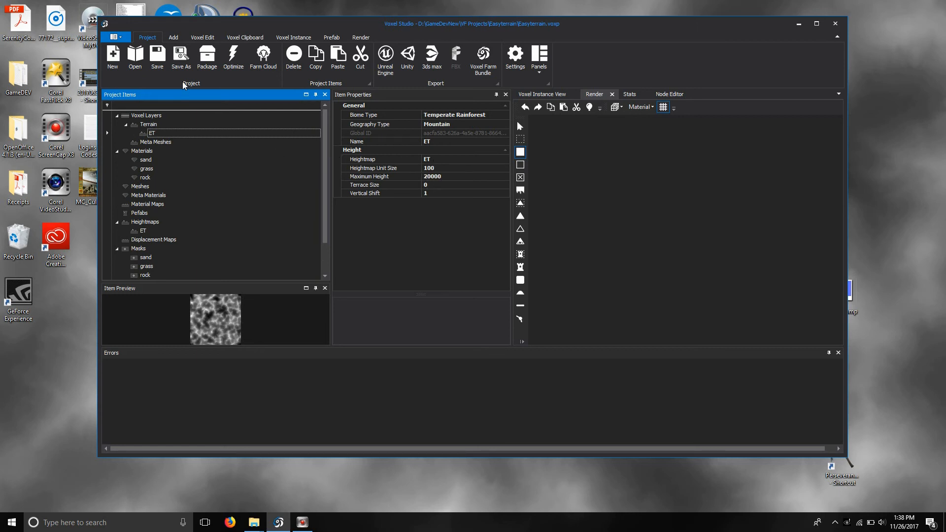
pyautogui.click(173, 39)
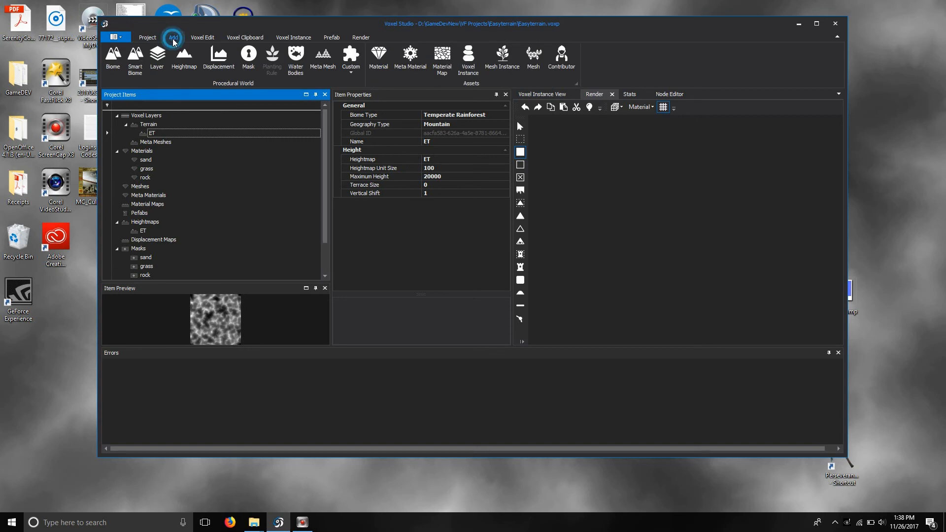
pyautogui.click(157, 57)
pyautogui.click(457, 176)
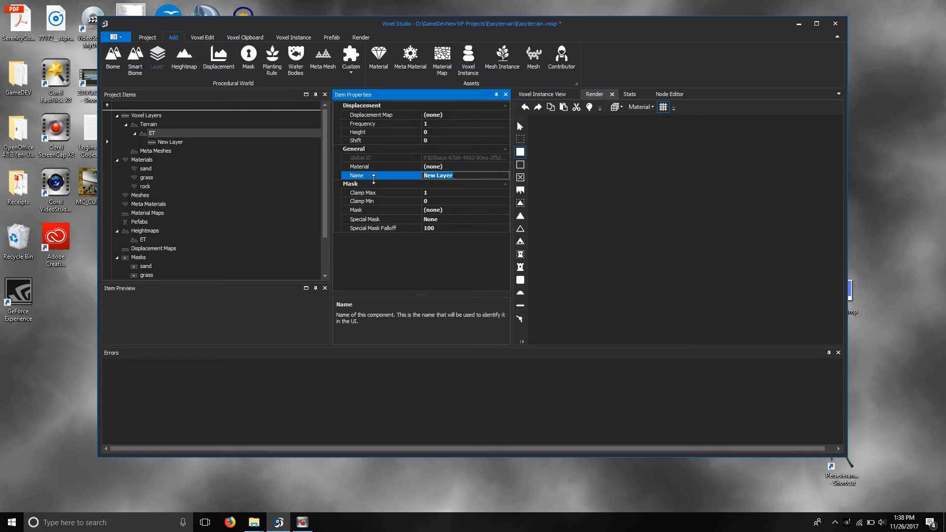
pyautogui.write('Sand')
# Set the Sand layer's material to sand
pyautogui.click(462, 168)
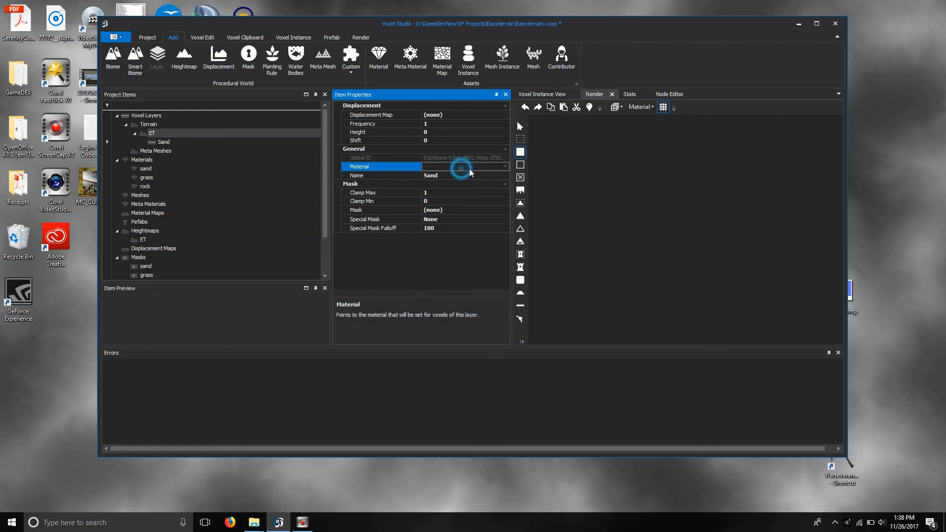
pyautogui.click(506, 167)
pyautogui.click(458, 190)
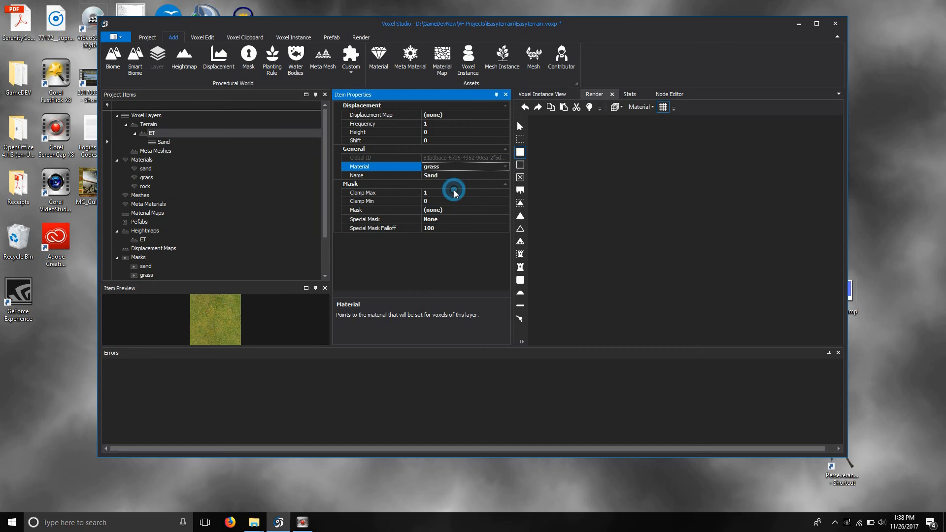
pyautogui.click(506, 167)
pyautogui.click(473, 176)
pyautogui.click(505, 166)
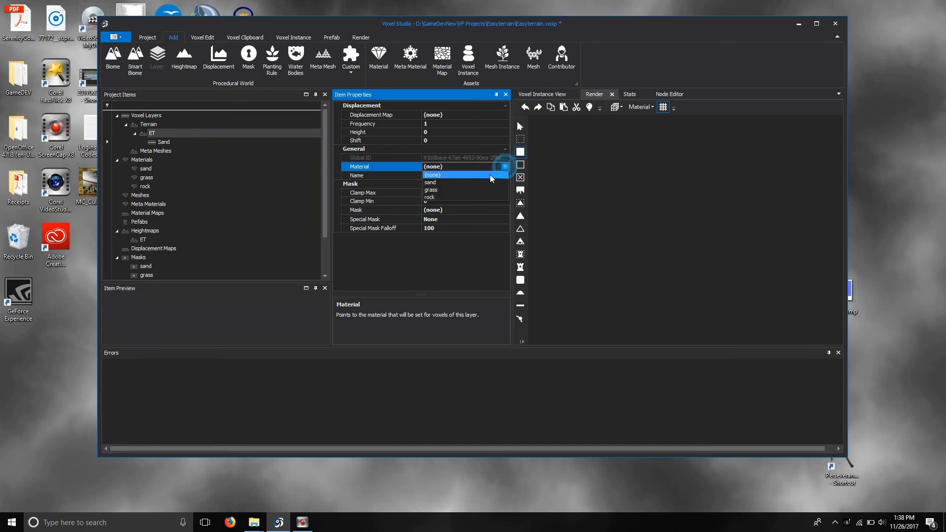
pyautogui.click(468, 182)
# Set the Sand layer's mask to sand
pyautogui.click(495, 210)
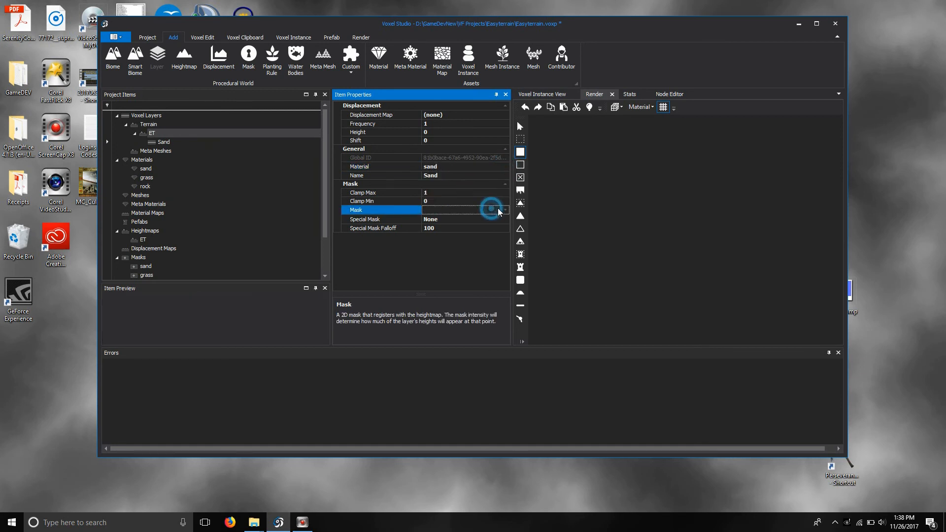
pyautogui.click(505, 212)
pyautogui.click(469, 220)
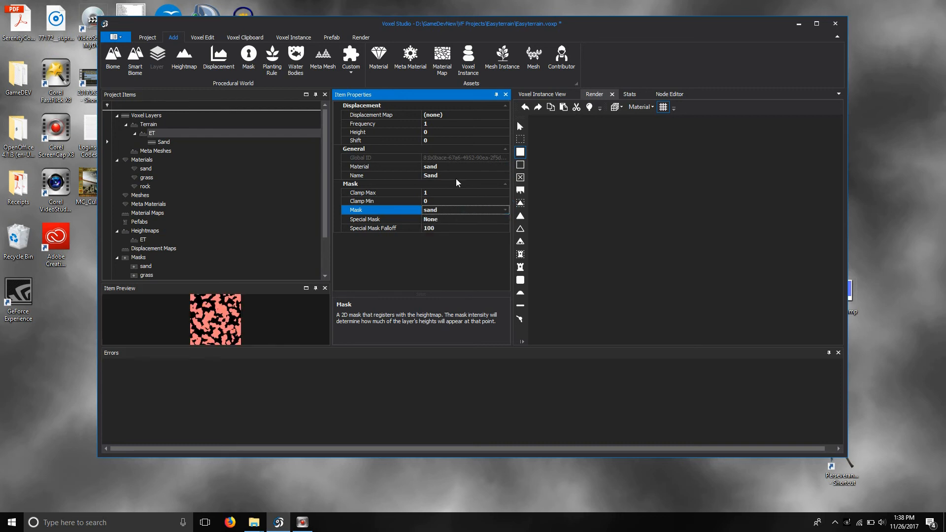
# Check the Sand layer's available displacement maps and add a new displacement map to the project
pyautogui.click(476, 115)
pyautogui.click(505, 115)
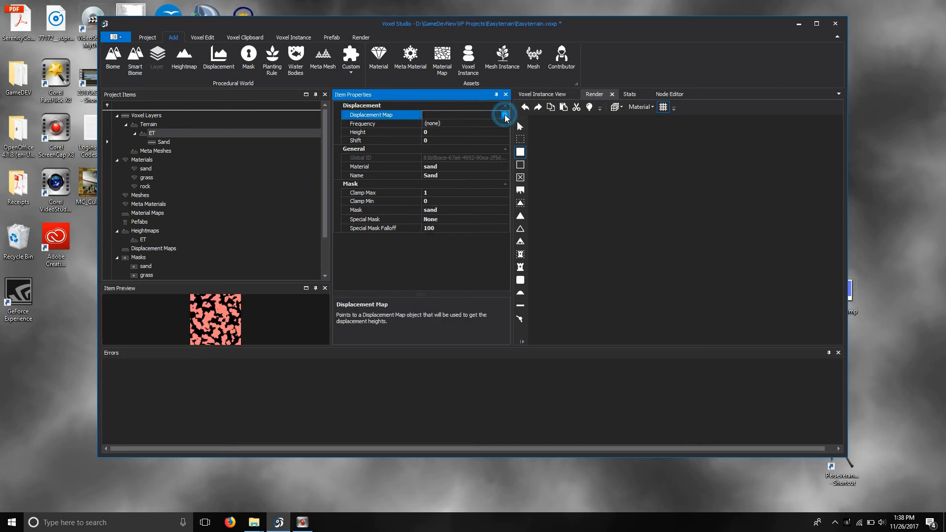
pyautogui.click(476, 117)
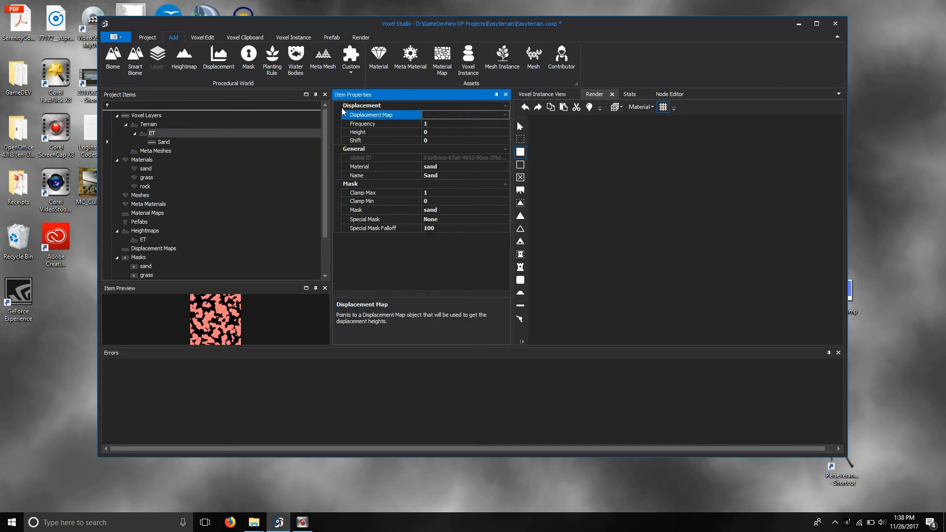
pyautogui.scroll(-2, 320, 187)
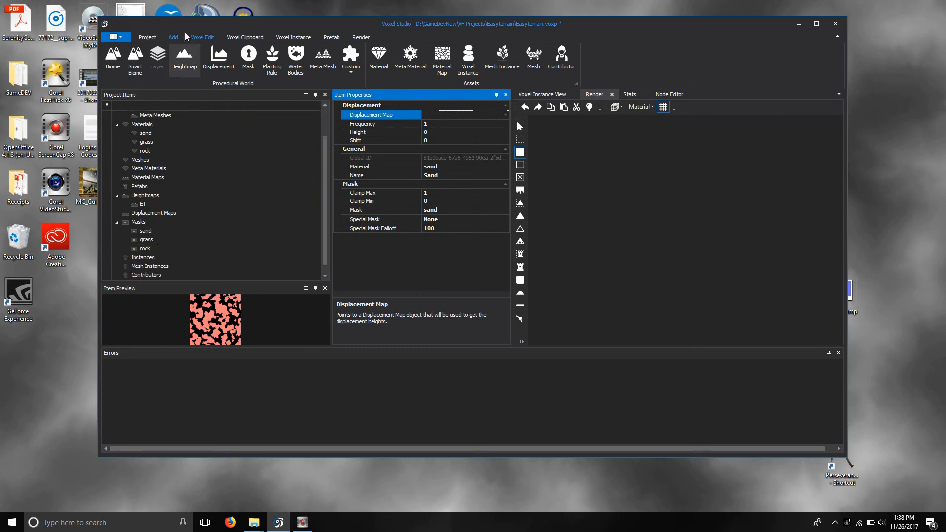
pyautogui.click(219, 59)
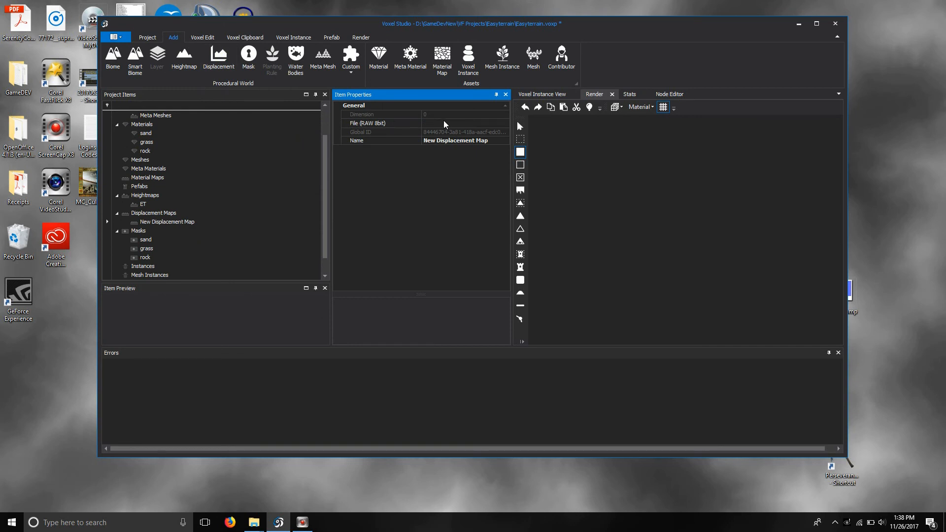
# Name the new displacement map flat and load all2048.raw from the project's raw folder as its RAW file
pyautogui.click(483, 141)
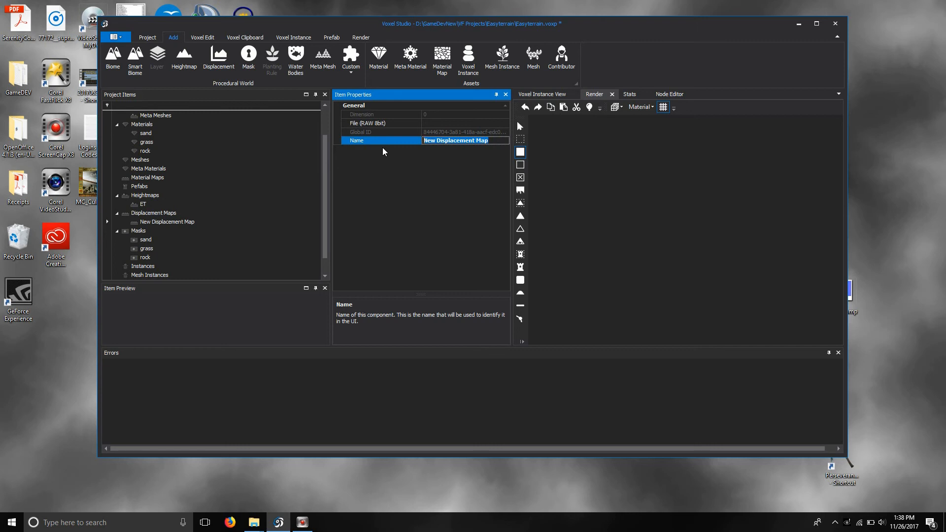
pyautogui.write('flat')
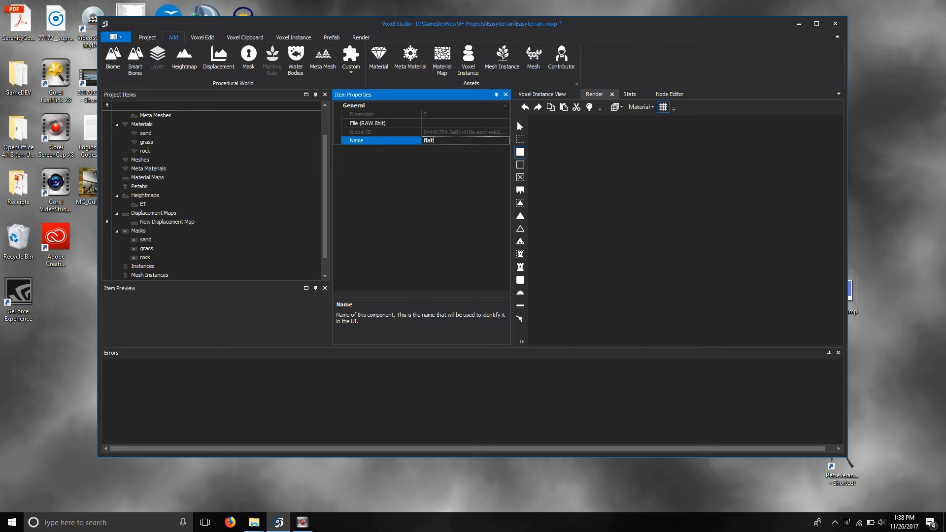
pyautogui.press('Return')
pyautogui.click(489, 123)
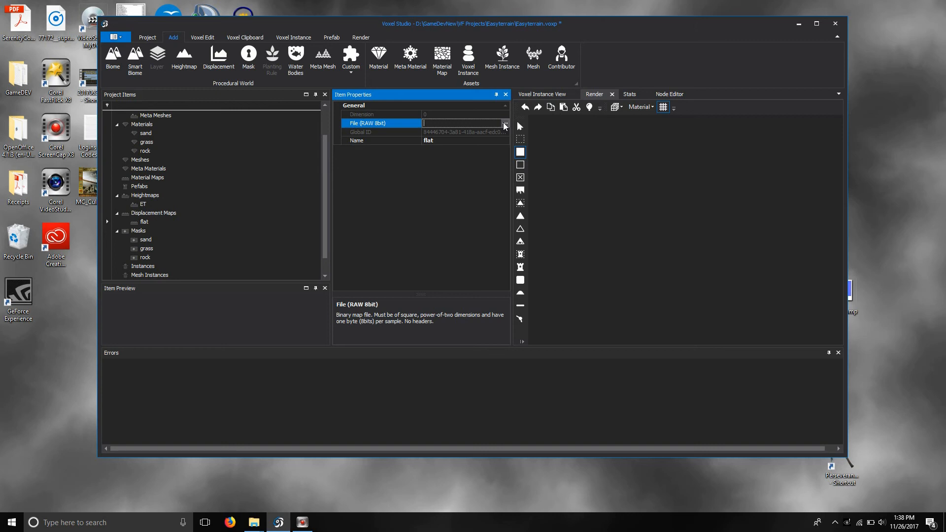
pyautogui.click(505, 125)
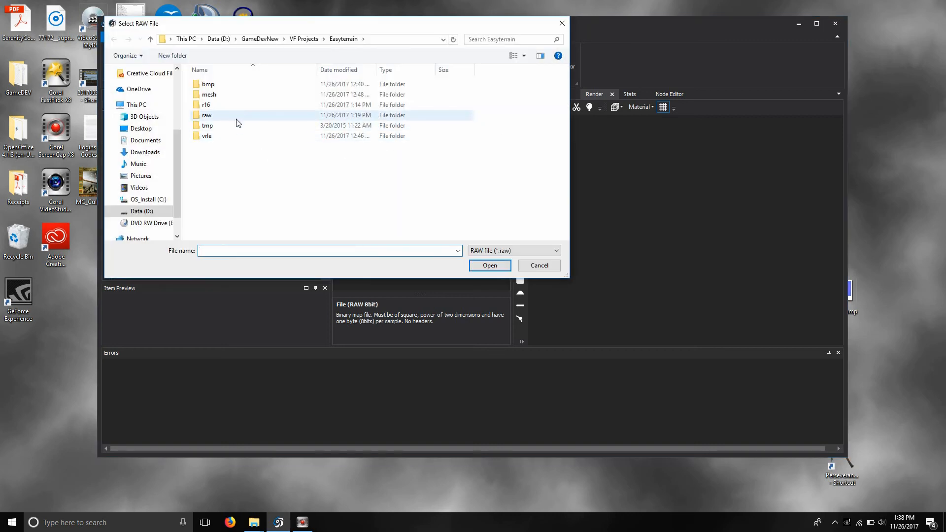
pyautogui.doubleClick(216, 115)
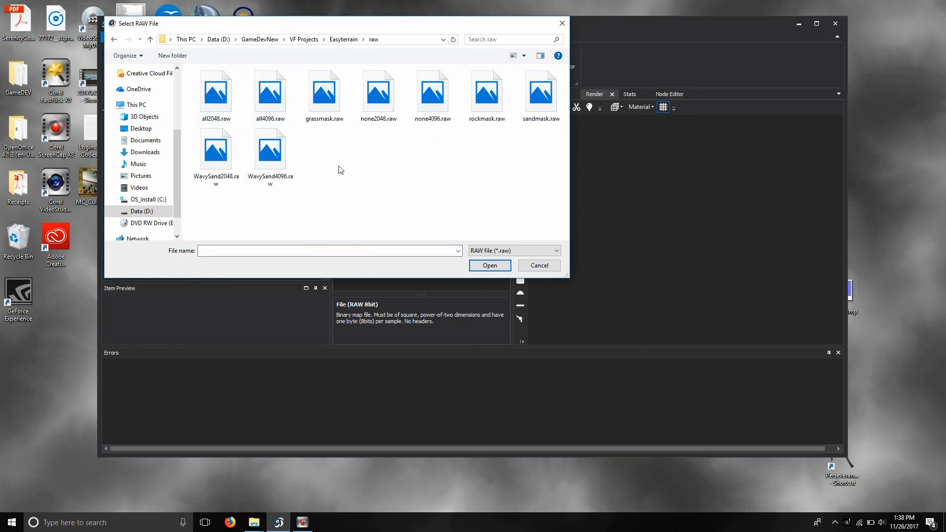
pyautogui.doubleClick(218, 99)
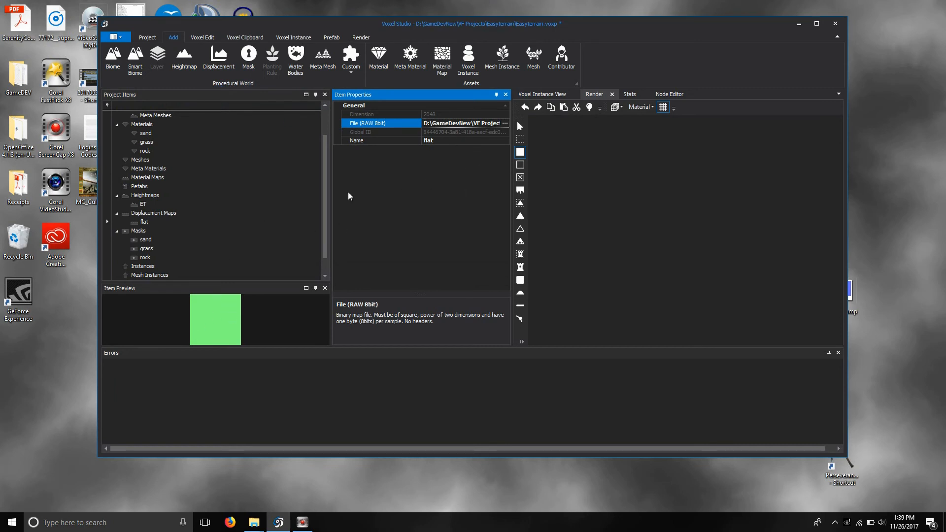
# Set the Sand layer's displacement map to flat
pyautogui.moveTo(328, 192); pyautogui.dragTo(323, 169)
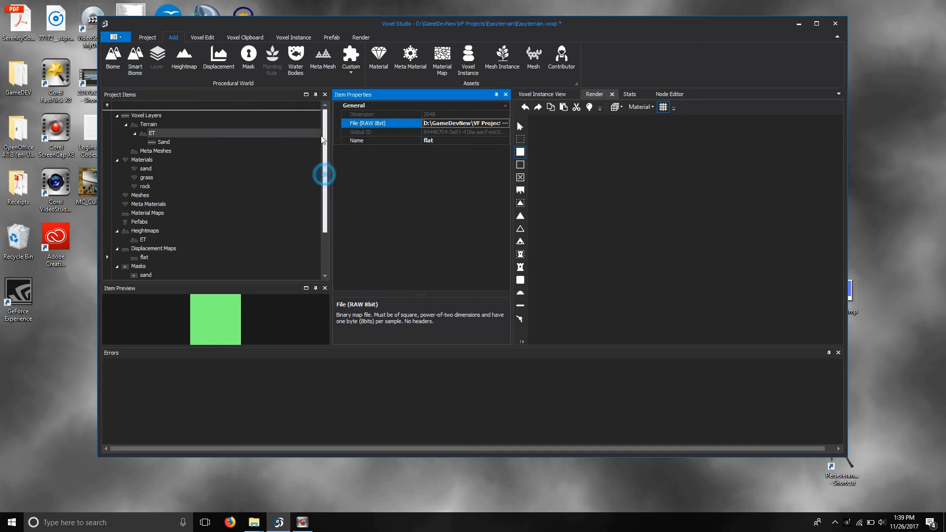
pyautogui.click(168, 141)
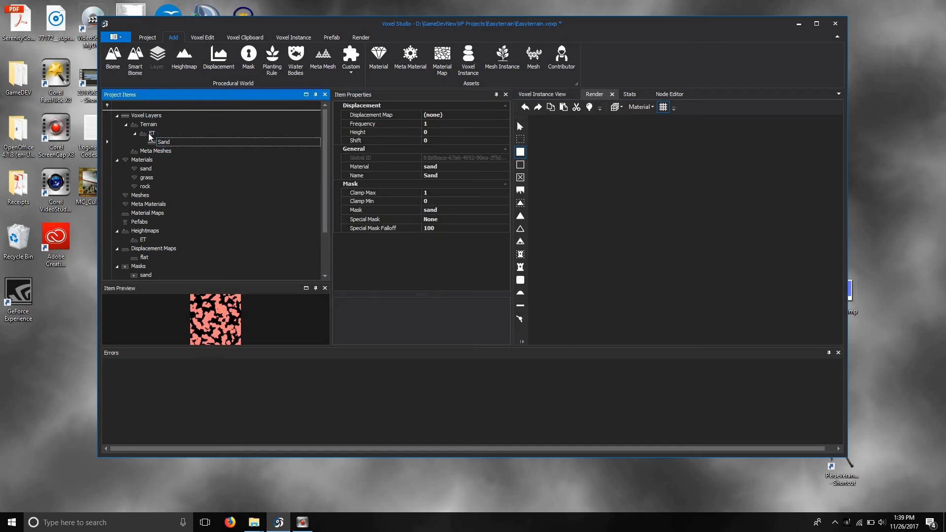
pyautogui.click(477, 118)
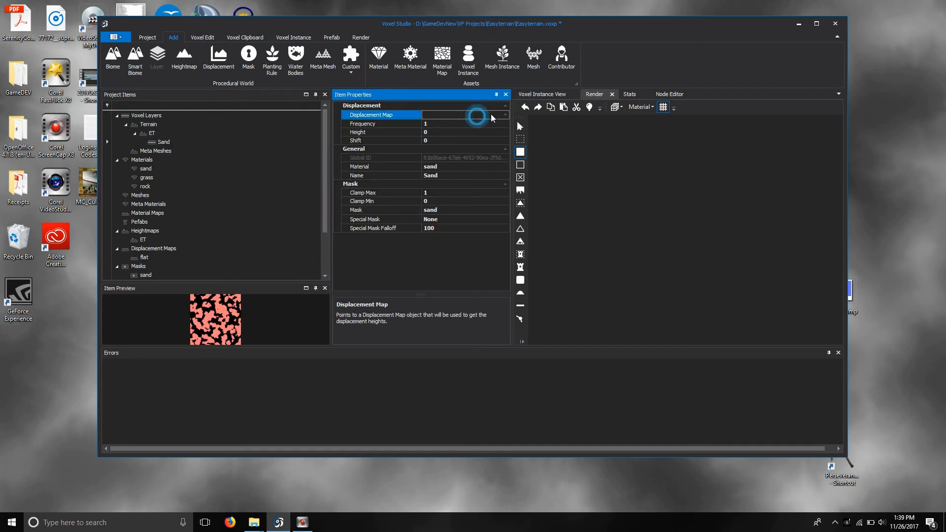
pyautogui.click(505, 114)
pyautogui.click(458, 131)
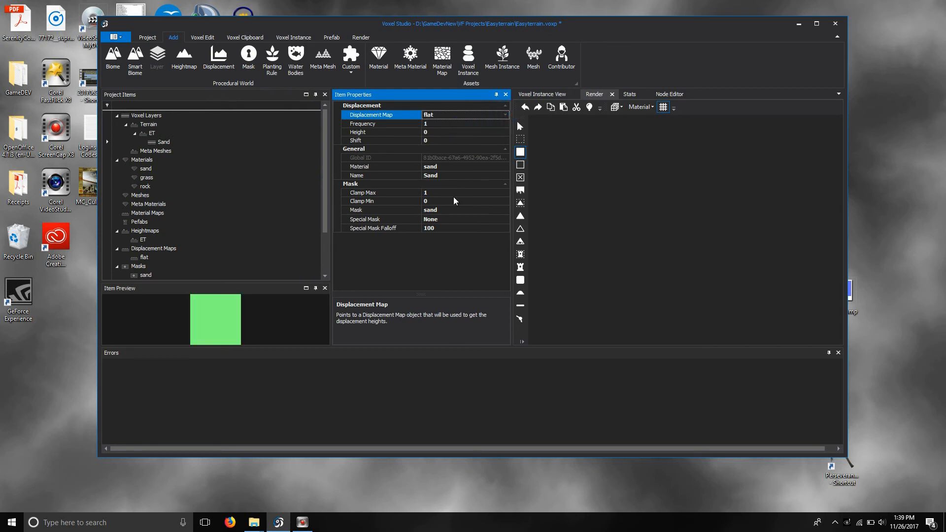
# Add a second layer to the ET biome and name it Grass
pyautogui.click(151, 134)
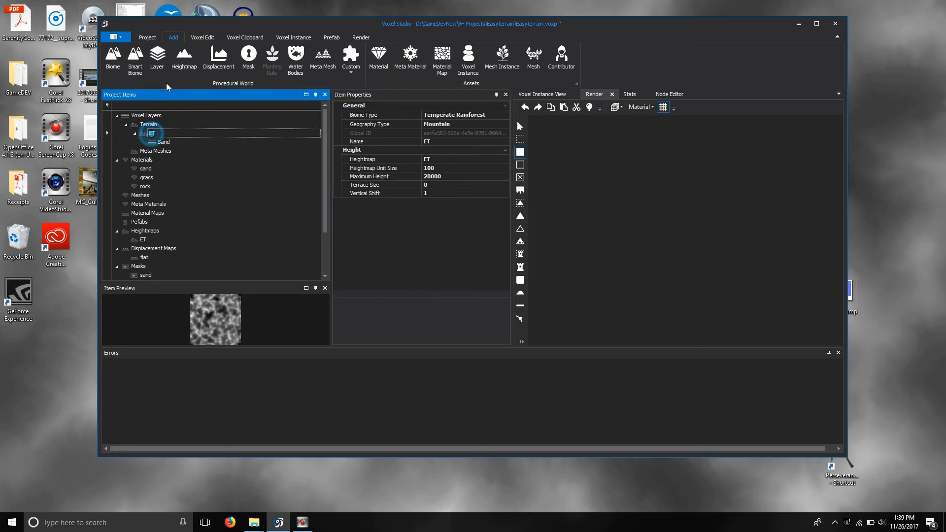
pyautogui.click(156, 57)
pyautogui.click(449, 166)
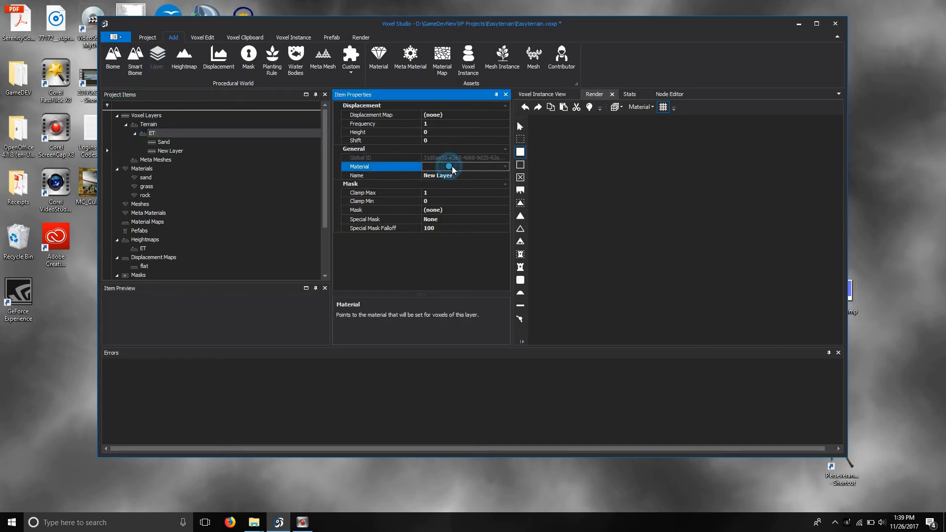
pyautogui.click(449, 176)
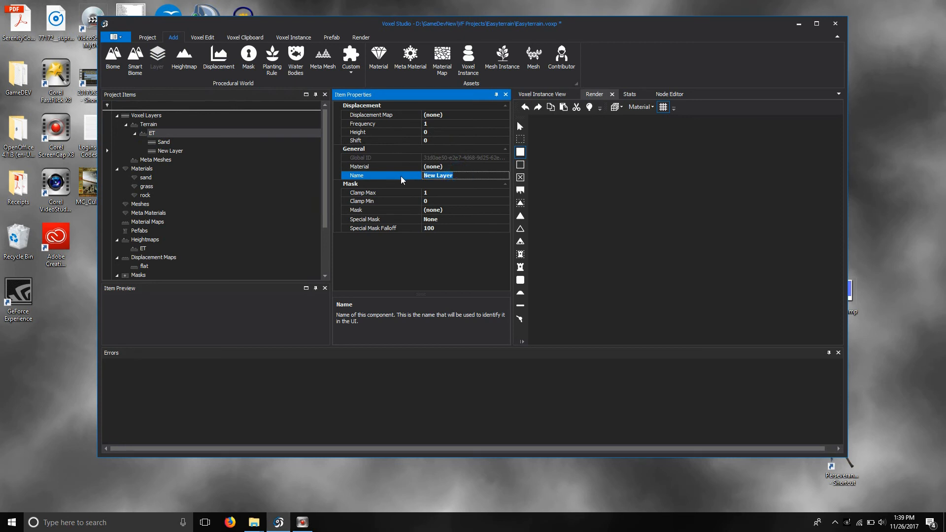
pyautogui.write('Grass')
pyautogui.press('Return')
# Set the Grass layer's material to grass and its mask to grass
pyautogui.click(450, 169)
pyautogui.click(506, 167)
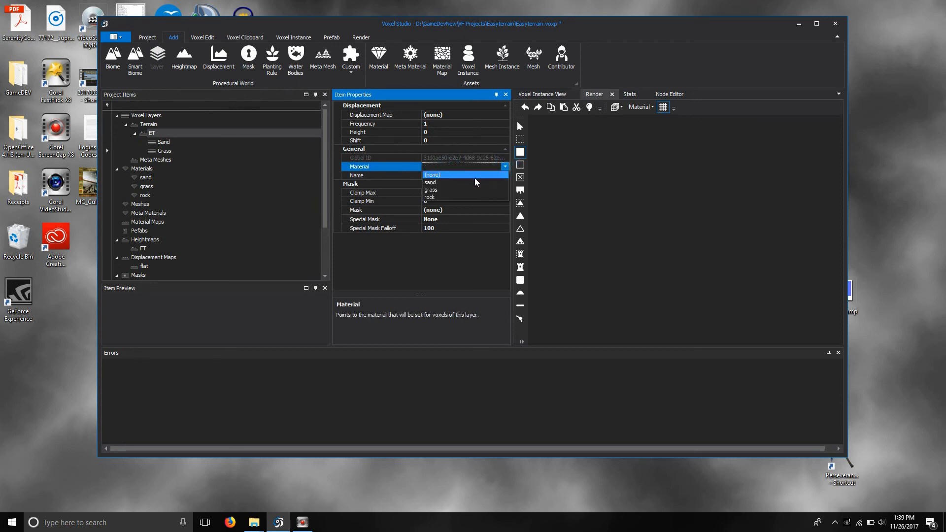
pyautogui.click(463, 189)
pyautogui.click(504, 210)
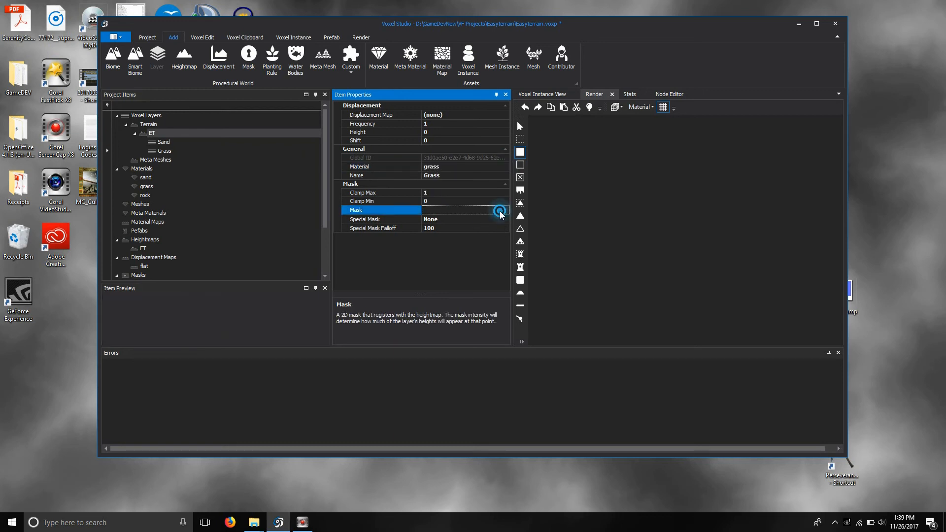
pyautogui.click(506, 210)
pyautogui.click(467, 235)
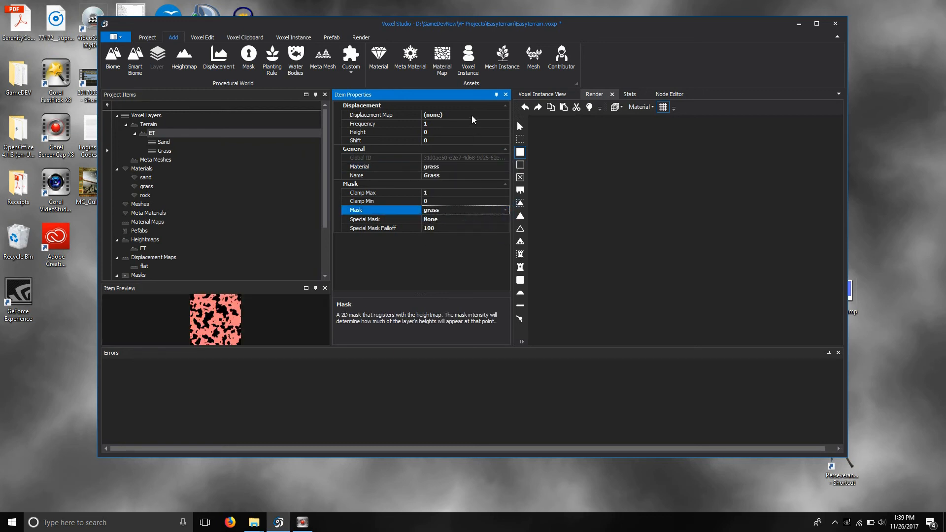
# Set the Grass layer's displacement map to flat
pyautogui.click(472, 114)
pyautogui.click(503, 115)
pyautogui.click(444, 131)
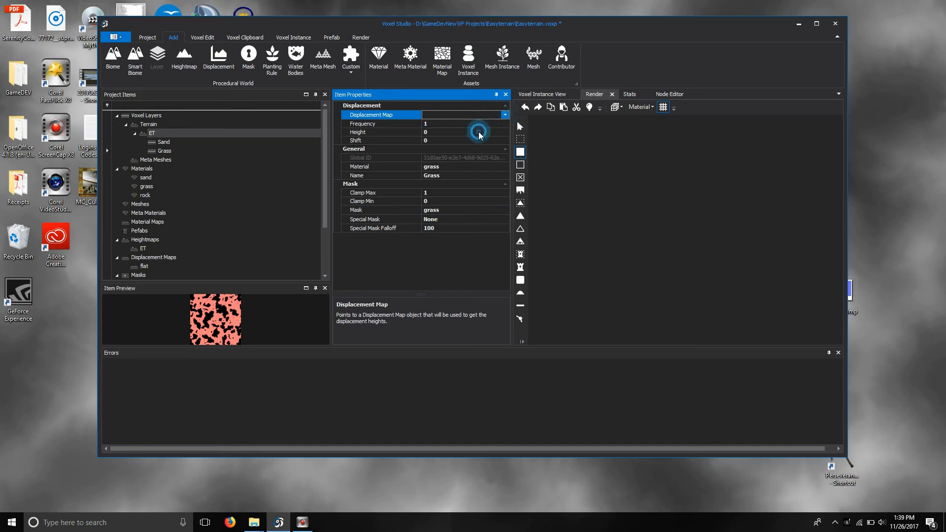
# Add a third layer to the ET biome and name it Rock
pyautogui.click(152, 133)
pyautogui.click(157, 57)
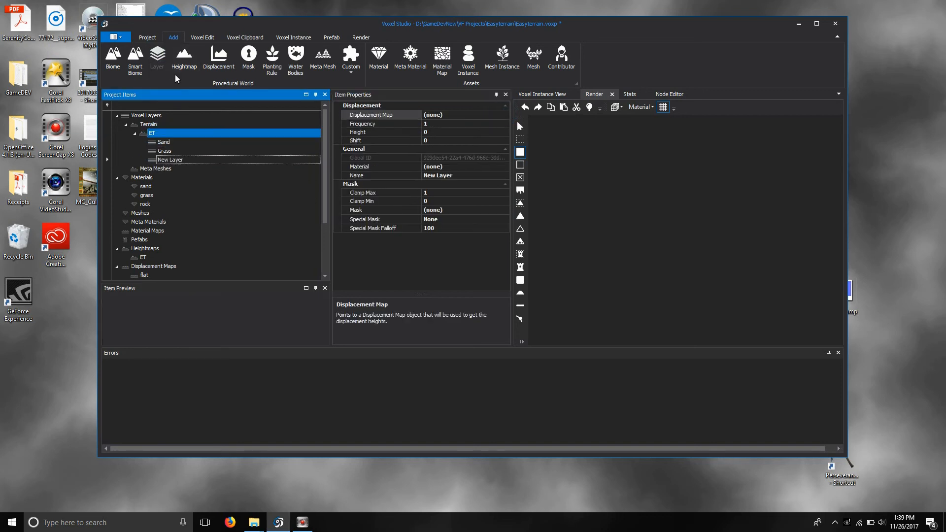
pyautogui.click(450, 176)
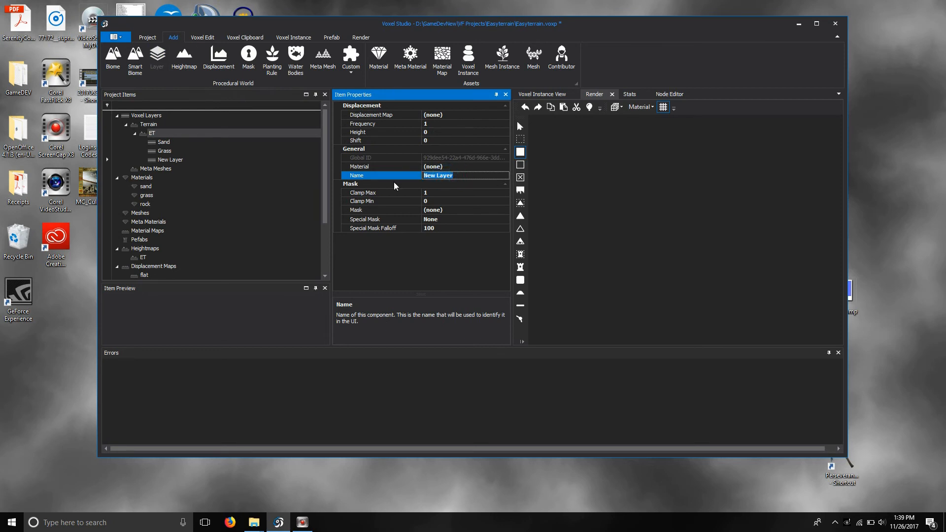
pyautogui.write('Rock')
pyautogui.press('Return')
# Set the Rock layer's material to rock and its mask to rock
pyautogui.click(486, 166)
pyautogui.click(504, 166)
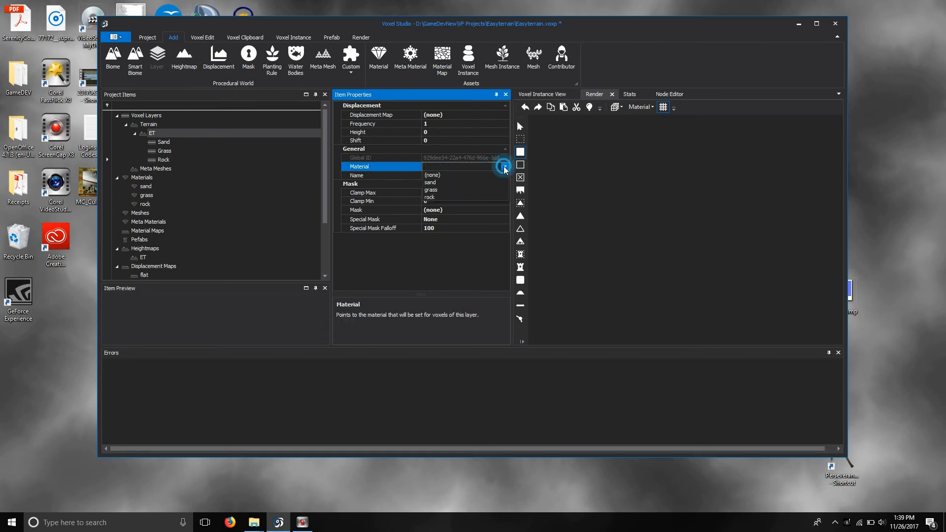
pyautogui.click(452, 197)
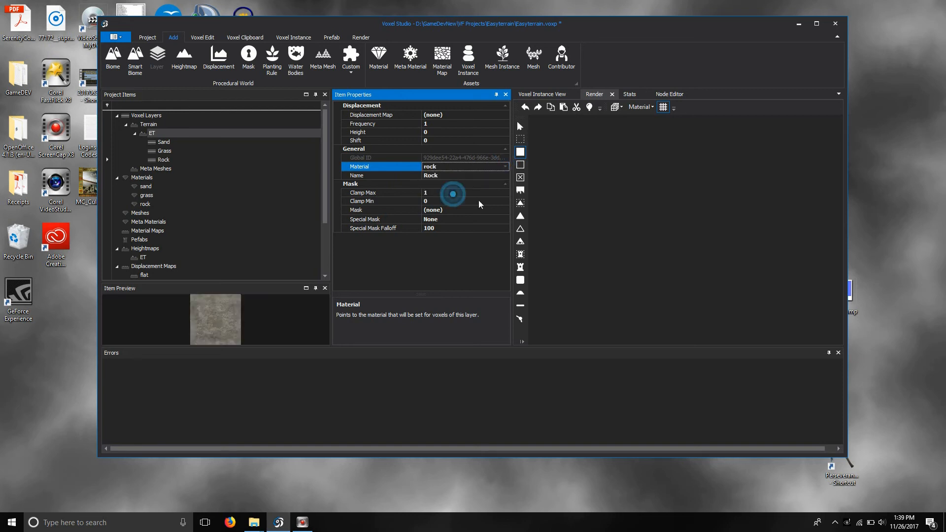
pyautogui.click(500, 211)
pyautogui.click(504, 210)
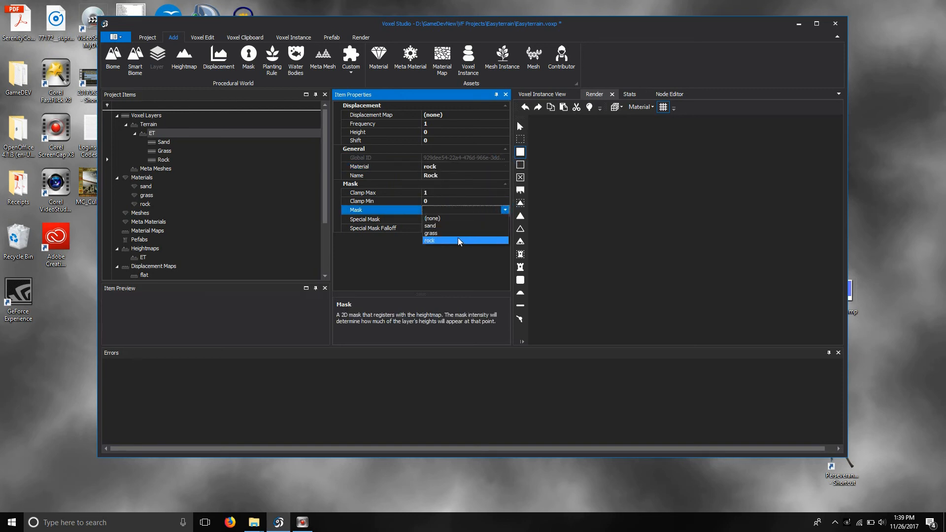
pyautogui.click(453, 244)
# Set the Rock layer's displacement map to flat and review the properties of the Sand, Grass and Rock layers
pyautogui.click(474, 114)
pyautogui.click(505, 114)
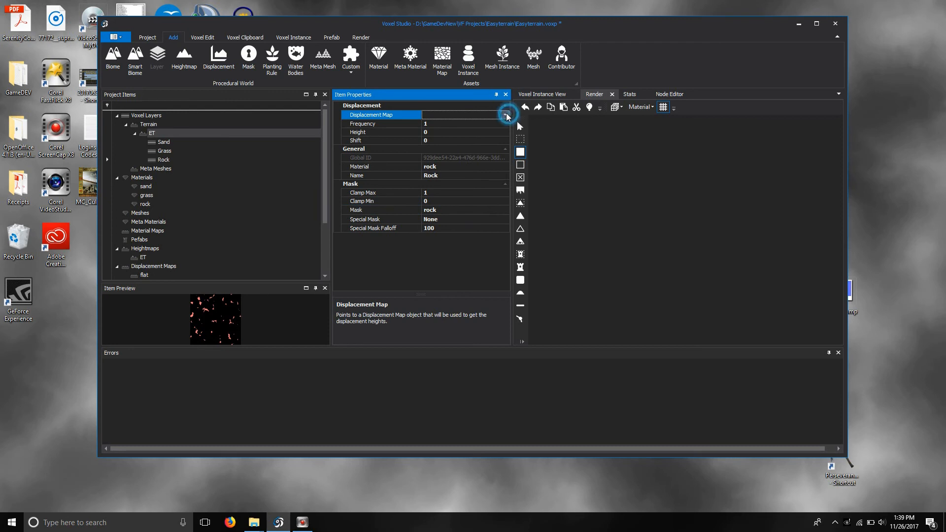
pyautogui.click(482, 130)
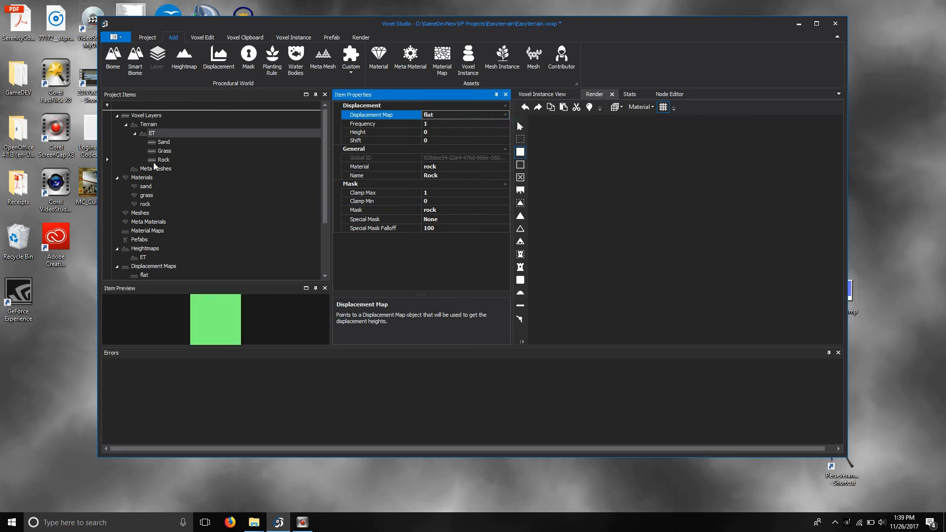
pyautogui.click(162, 143)
pyautogui.click(164, 152)
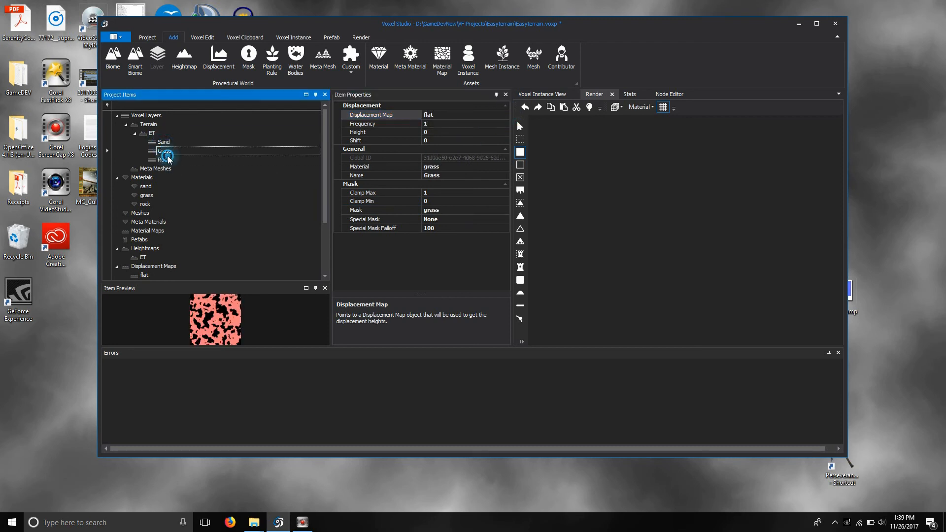
pyautogui.click(165, 159)
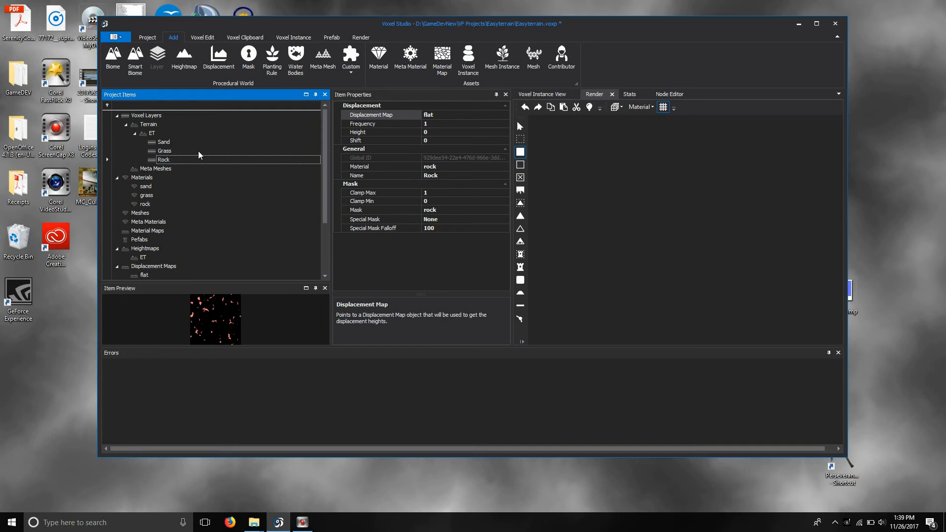
# Render the terrain and widen the application window and the render view
pyautogui.click(360, 38)
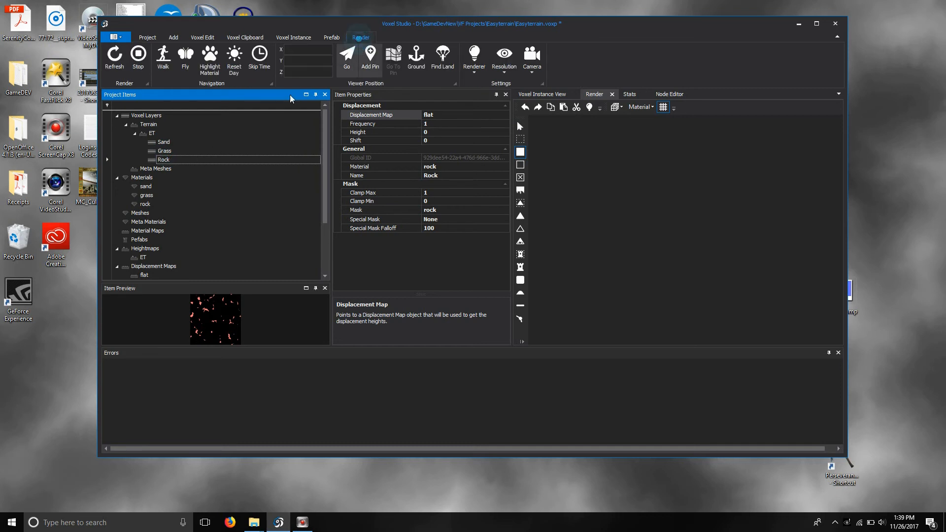
pyautogui.click(115, 58)
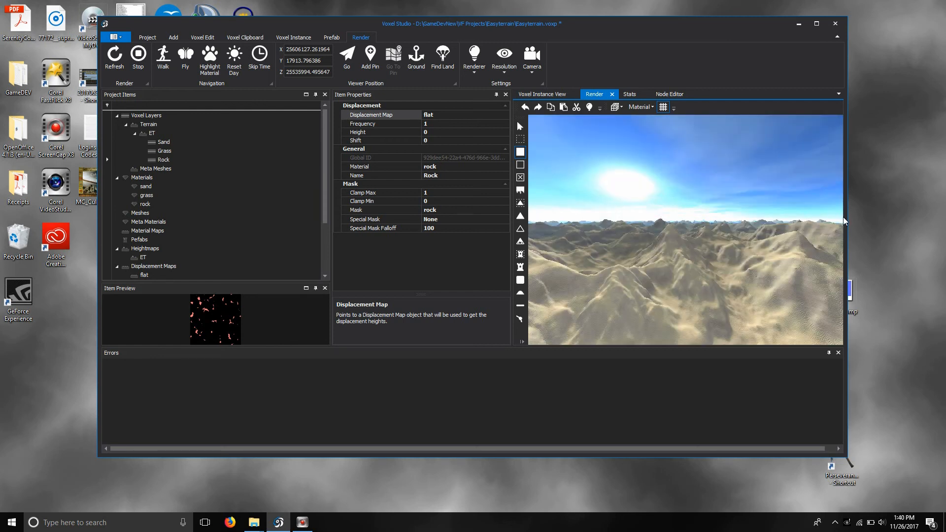
pyautogui.moveTo(847, 219); pyautogui.dragTo(902, 219)
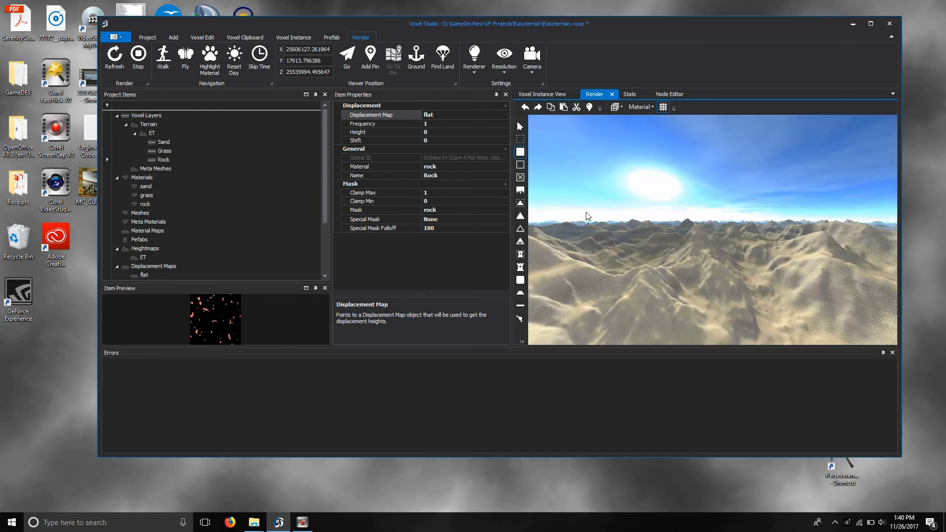
pyautogui.moveTo(513, 207); pyautogui.dragTo(451, 211)
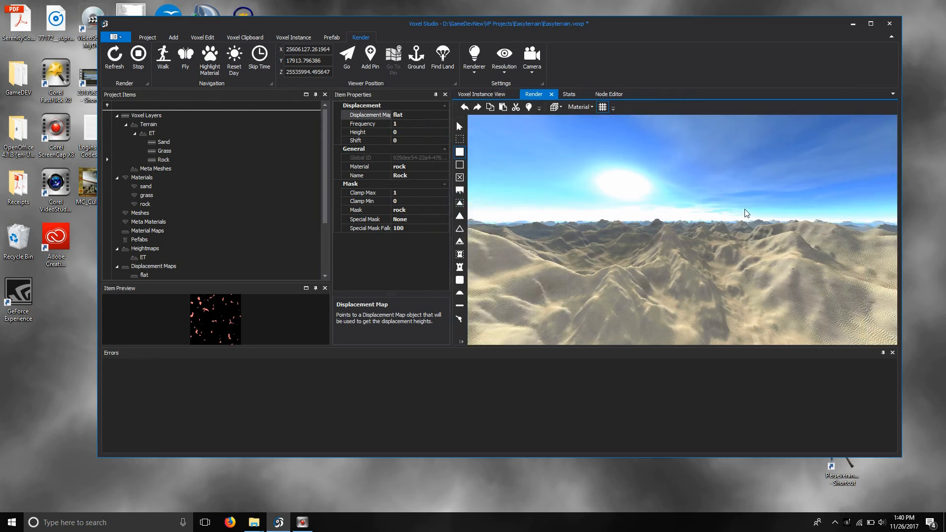
# Fly back and forth over the rendered terrain to examine how the material layers appear
pyautogui.moveTo(747, 212); pyautogui.dragTo(666, 239)
pyautogui.press('s')
pyautogui.press('s')
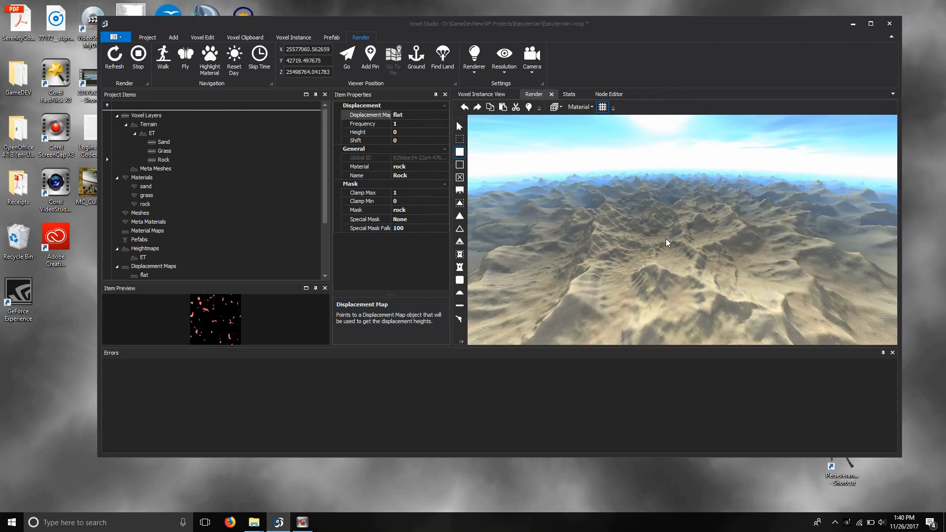
pyautogui.press('w')
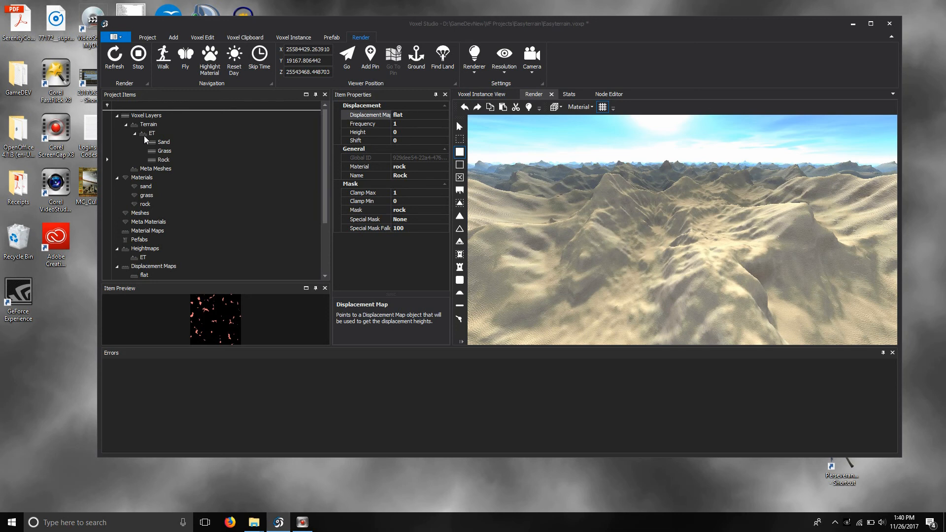
# Set the Sand layer's displacement Shift to 1 and open the Grass layer's properties
pyautogui.click(160, 141)
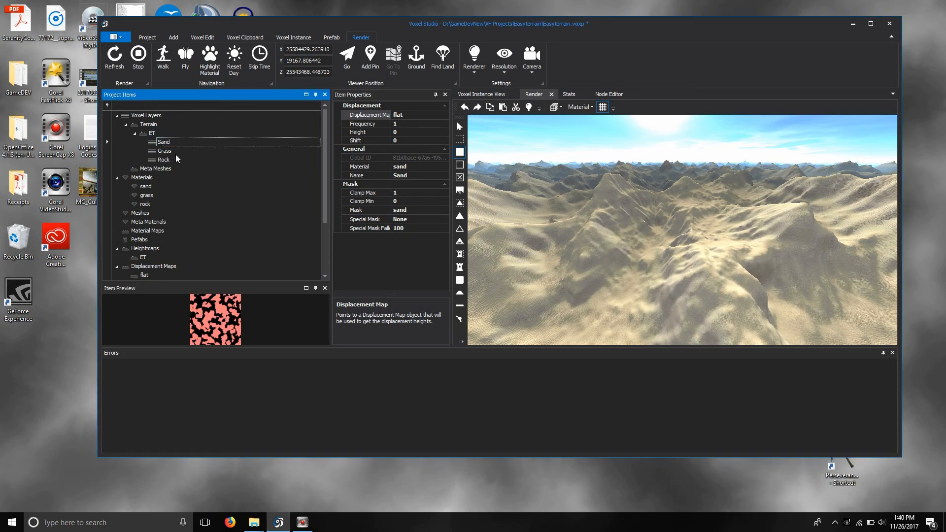
pyautogui.click(402, 141)
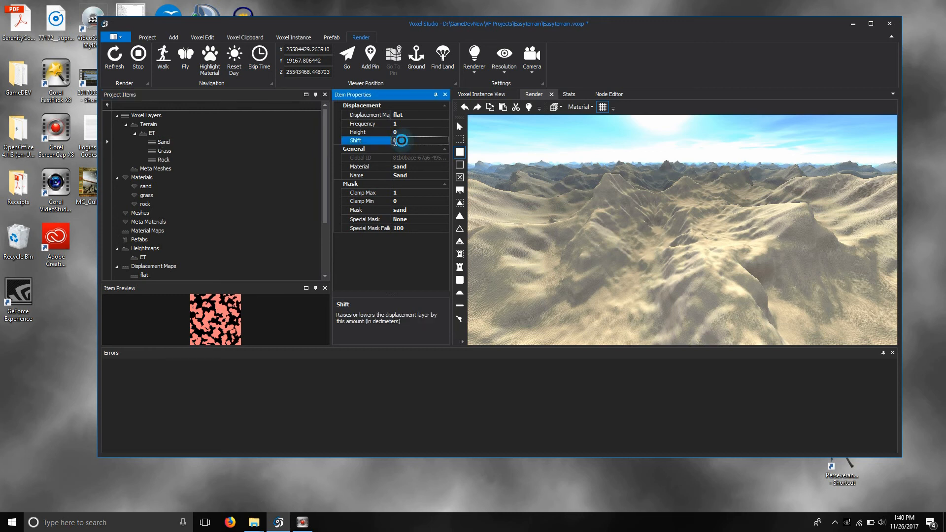
pyautogui.write('1')
pyautogui.click(170, 151)
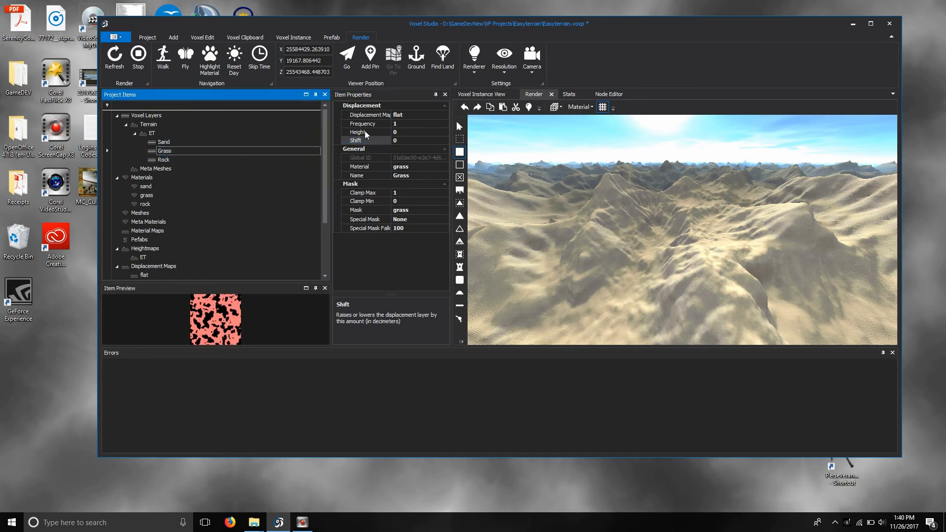
# Set the displacement Shift to 1 for both the Grass and Rock layers
pyautogui.click(401, 141)
pyautogui.write('1')
pyautogui.click(169, 155)
pyautogui.click(165, 160)
pyautogui.click(395, 140)
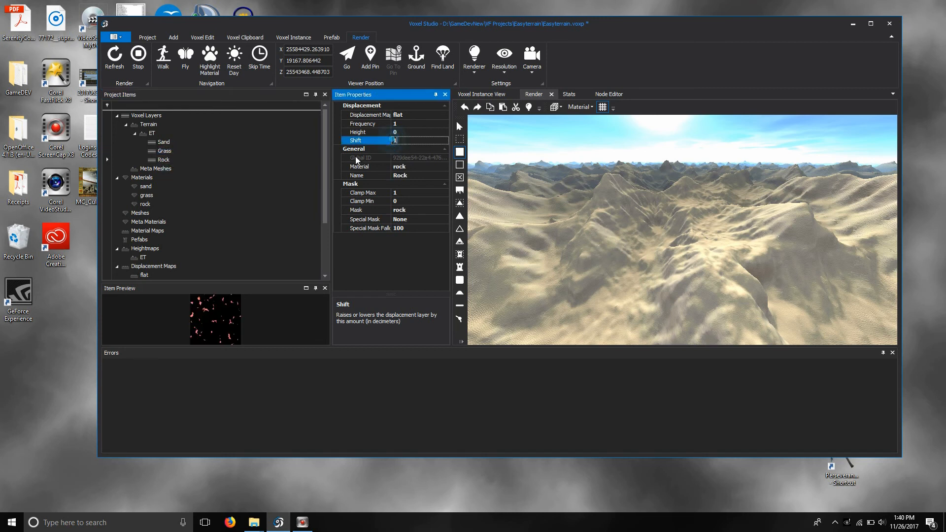
pyautogui.click(409, 132)
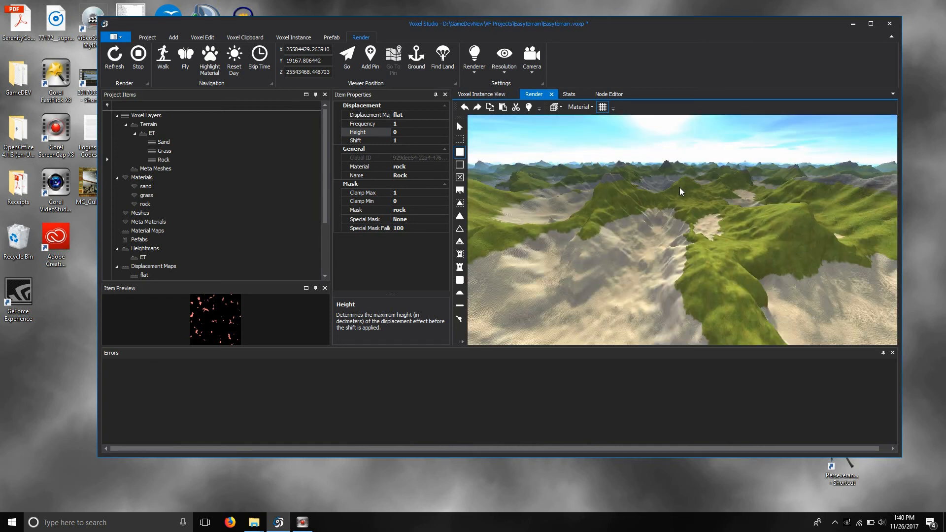
# Fly over the rendered terrain to examine where the sand and grass areas meet after the shift change
pyautogui.moveTo(702, 158); pyautogui.dragTo(557, 186)
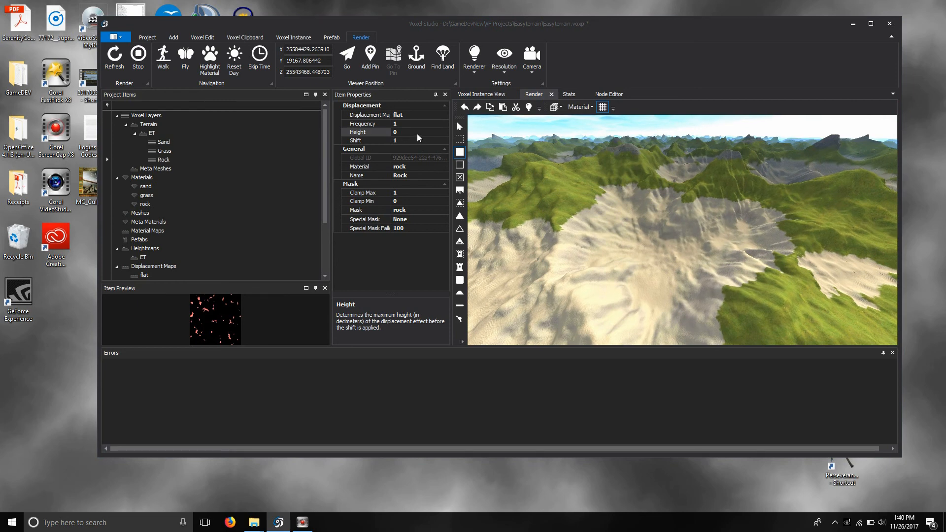
pyautogui.moveTo(737, 158); pyautogui.dragTo(603, 186)
pyautogui.press('w')
pyautogui.press('s')
pyautogui.press('w')
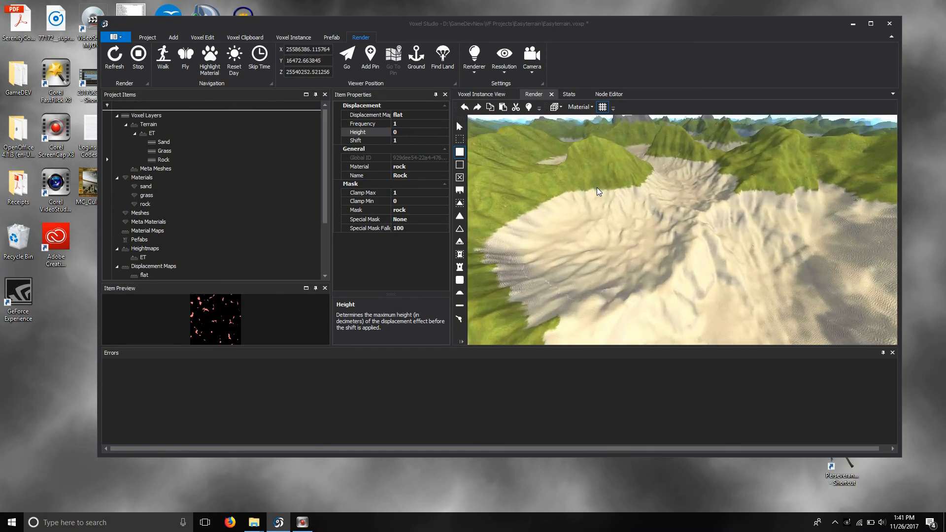
pyautogui.moveTo(597, 187); pyautogui.dragTo(762, 141)
pyautogui.press('s')
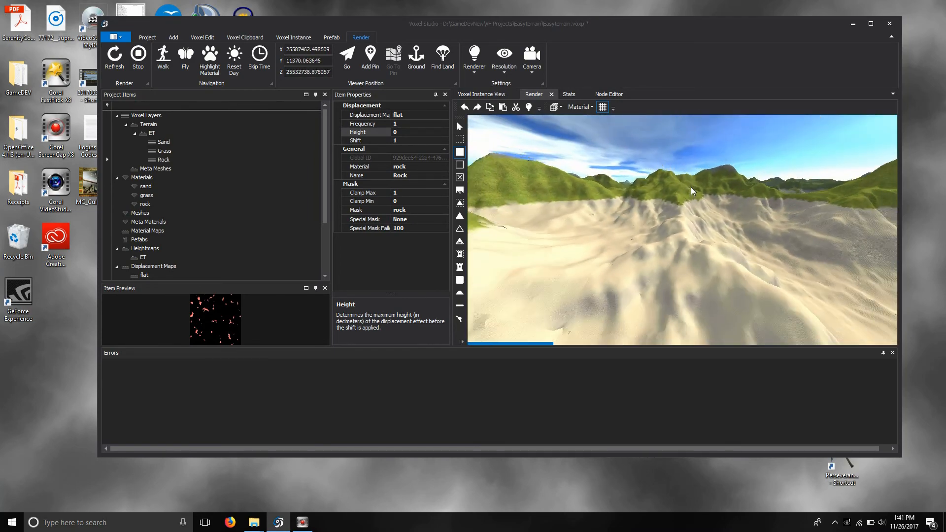
pyautogui.moveTo(692, 181); pyautogui.dragTo(741, 136)
pyautogui.press('w')
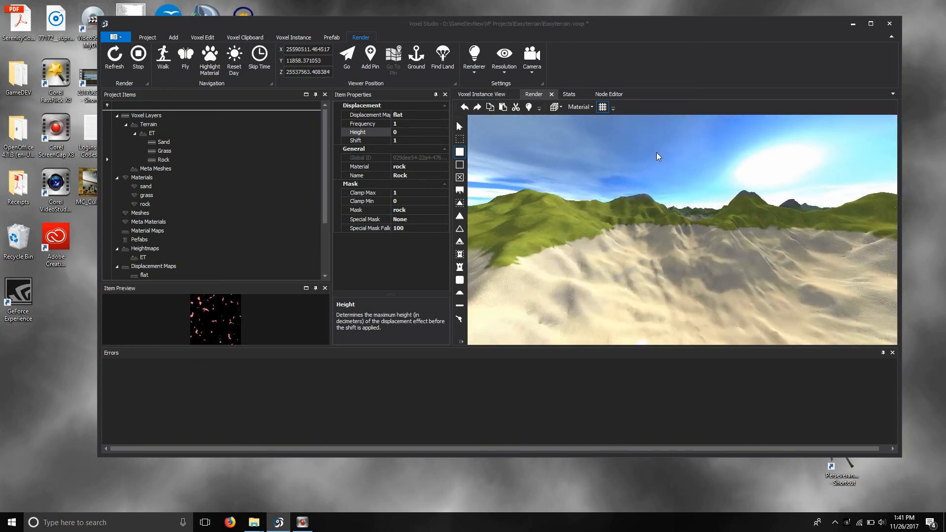
pyautogui.press('w')
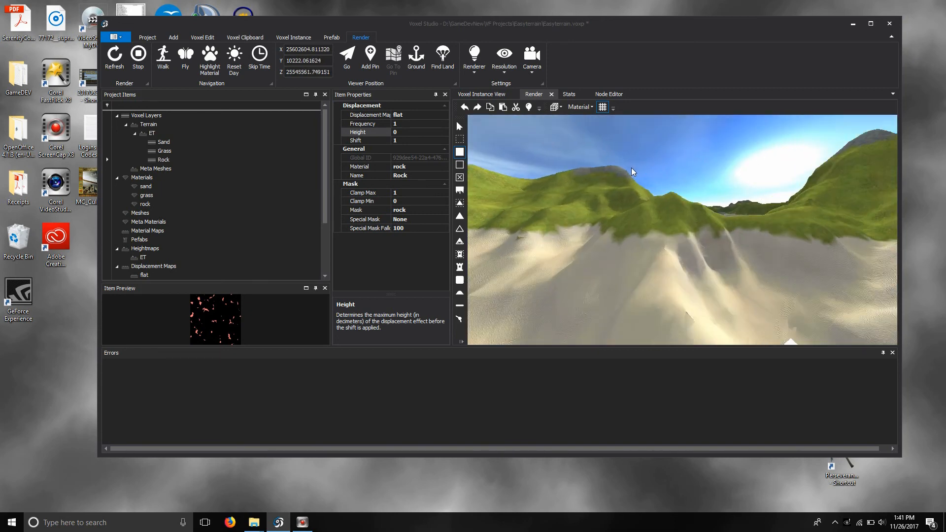
pyautogui.press('s')
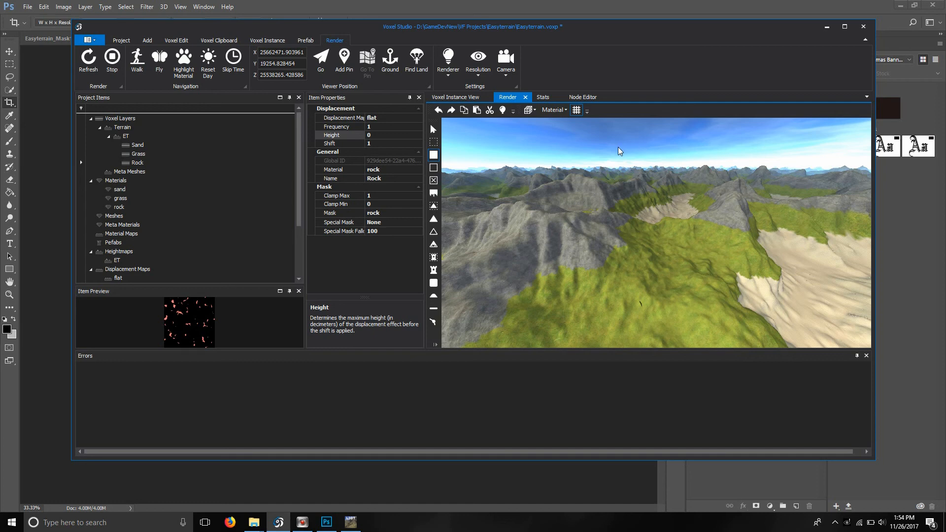
# Fly from the mountain view down into the green valley to inspect the grass surface up close
pyautogui.moveTo(590, 153); pyautogui.dragTo(741, 162)
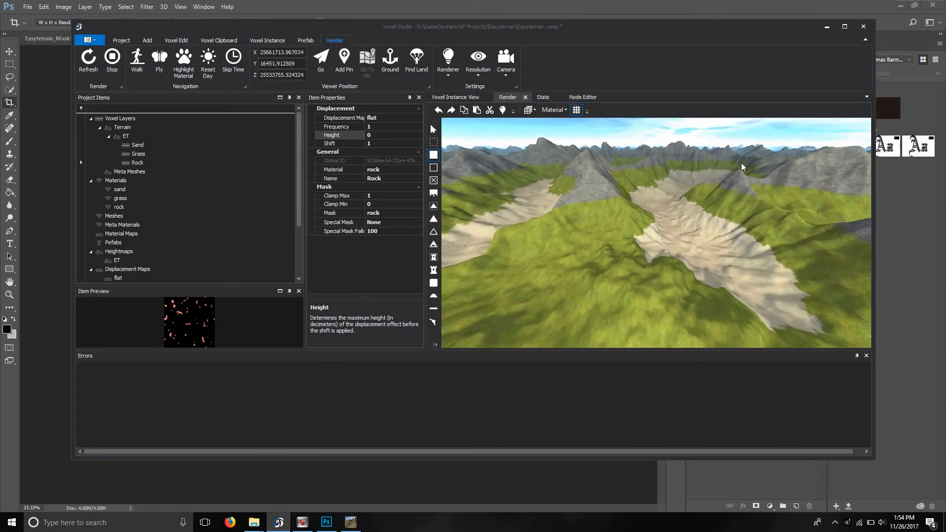
pyautogui.press('w')
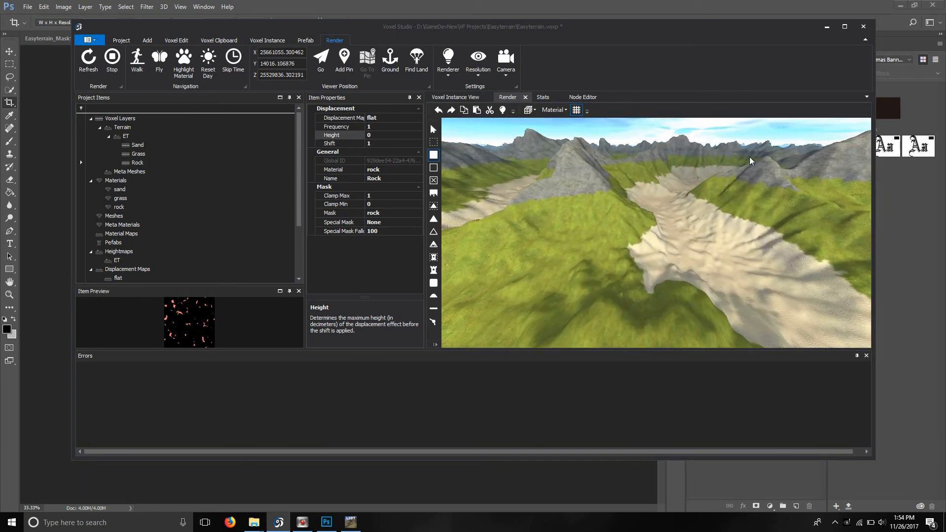
pyautogui.press('w')
pyautogui.moveTo(613, 229); pyautogui.dragTo(567, 162)
pyautogui.press('w')
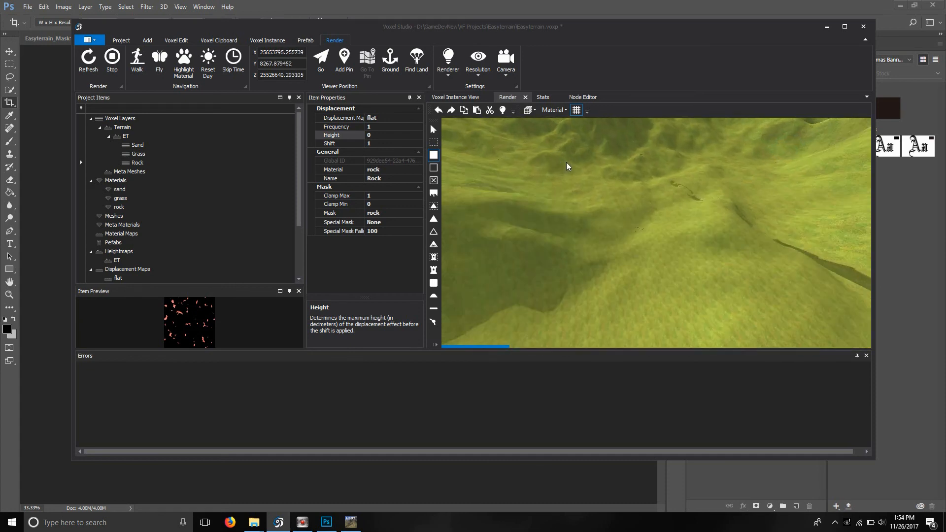
pyautogui.press('w')
pyautogui.moveTo(720, 135); pyautogui.dragTo(661, 166)
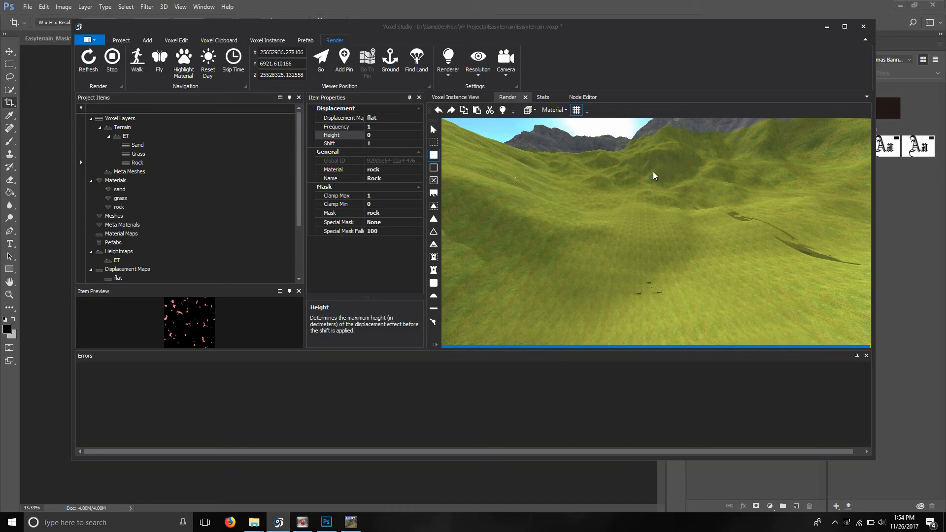
pyautogui.moveTo(611, 172); pyautogui.dragTo(731, 161)
pyautogui.press('w')
pyautogui.press('s')
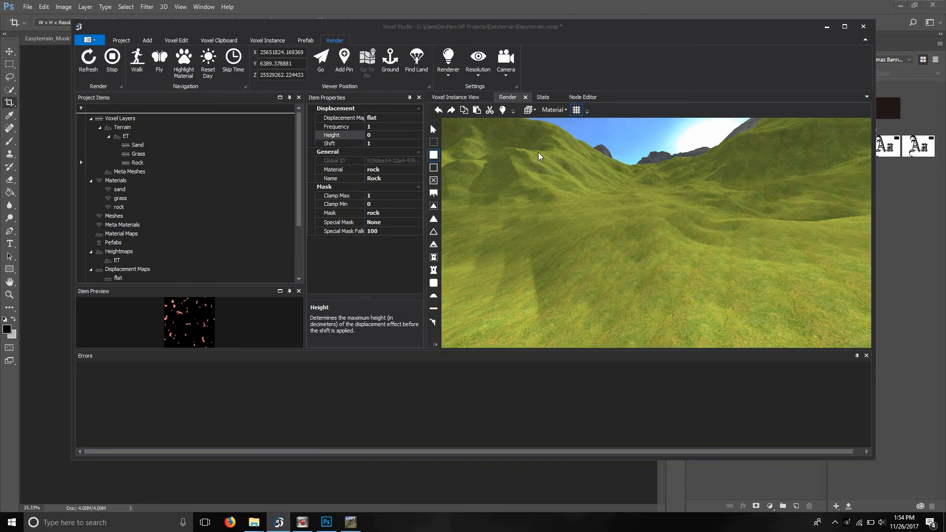
# Minimize Voxel Studio, close Photoshop, and exit L3DT while saving the Easyterrain project changes
pyautogui.click(827, 28)
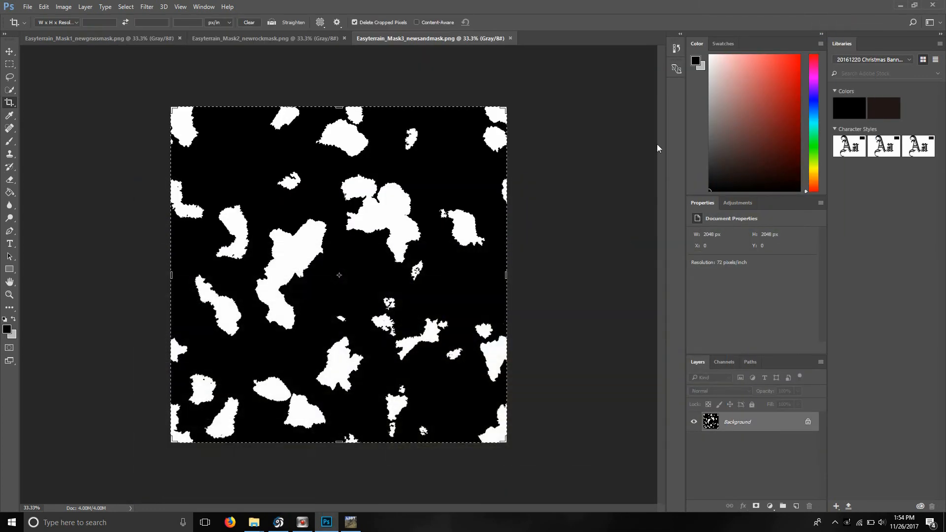
pyautogui.click(933, 6)
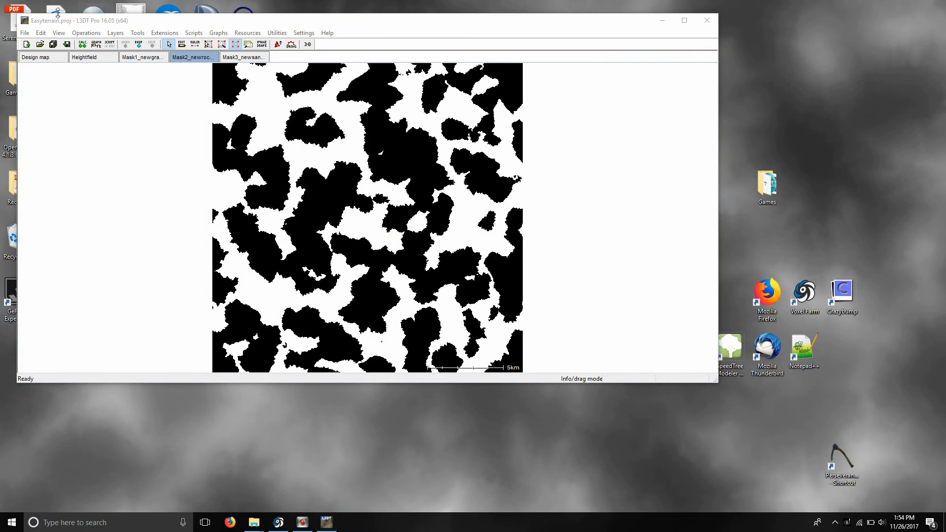
pyautogui.click(26, 33)
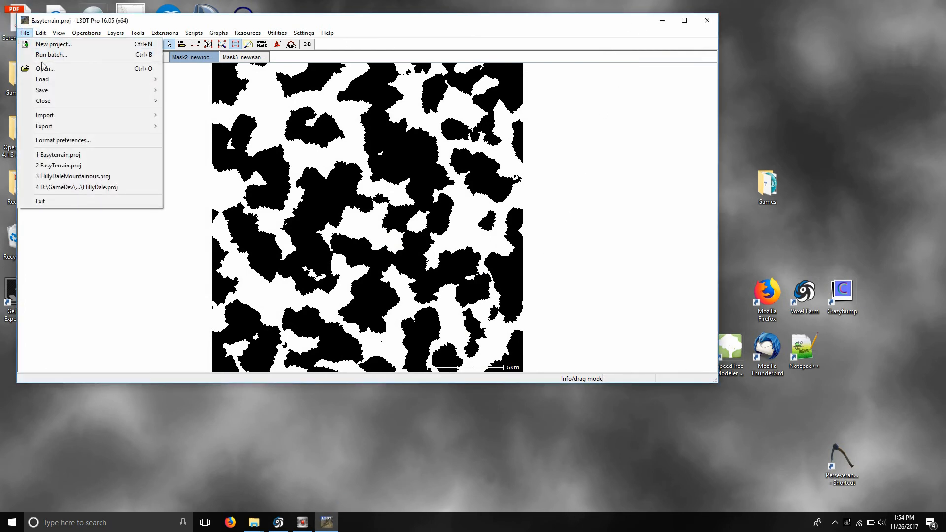
pyautogui.click(708, 20)
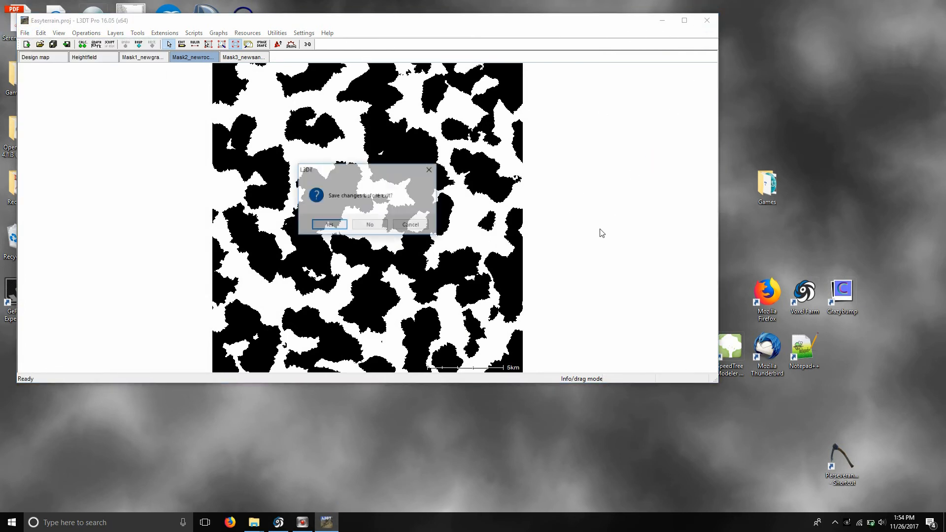
pyautogui.click(327, 224)
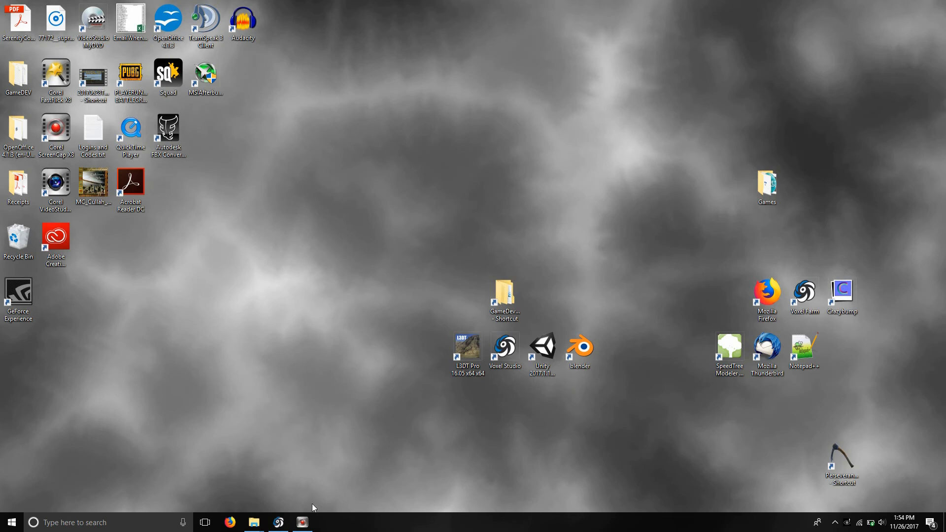
# Switch to the Voxel Farm File Explorer window and open the GameDevNew folder on the Data (D:) drive
pyautogui.moveTo(254, 523)
pyautogui.click(294, 468)
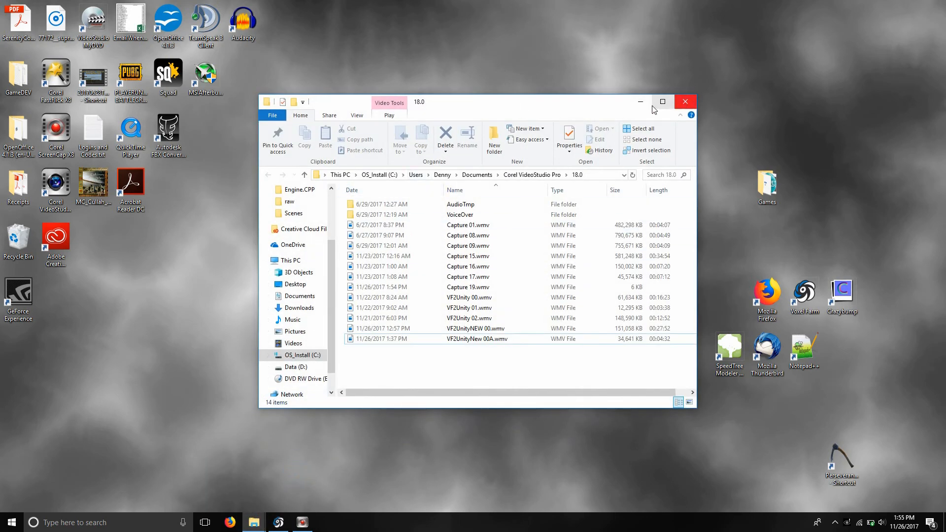
pyautogui.click(640, 101)
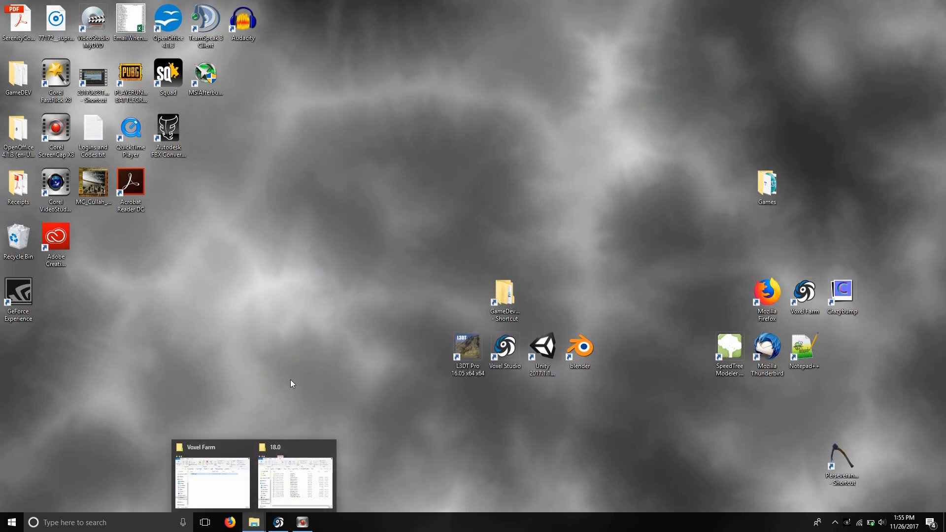
pyautogui.click(236, 476)
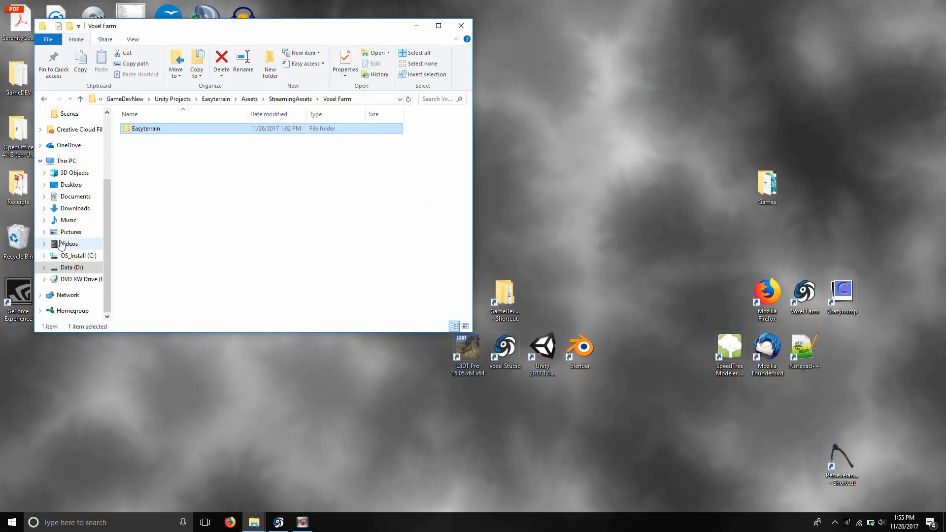
pyautogui.click(72, 268)
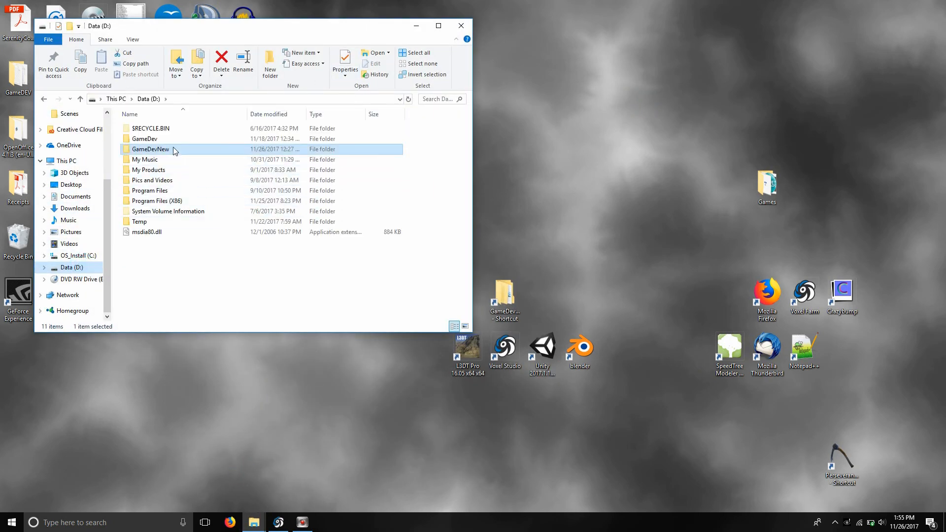
pyautogui.doubleClick(153, 150)
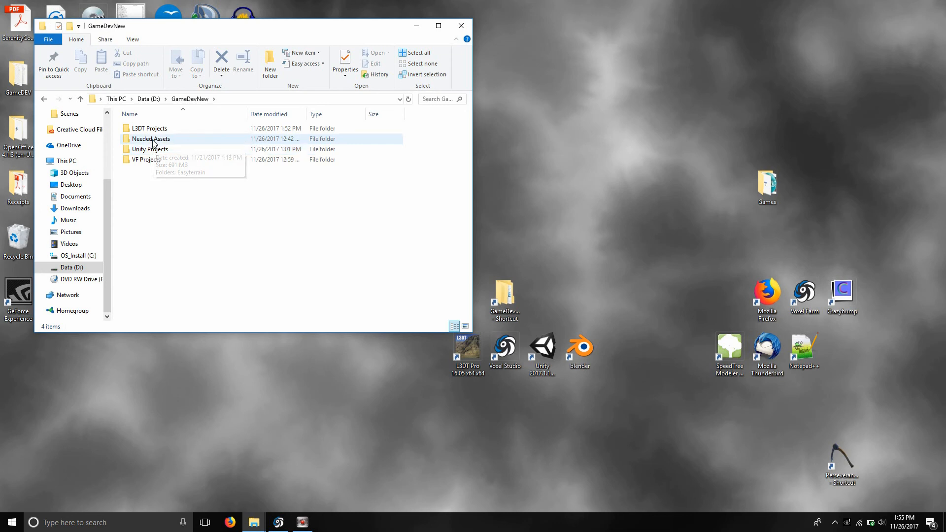
# Look through the boulders, grass and trees folders inside the Needed Assets mesh folder and return to Needed Assets
pyautogui.moveTo(149, 152)
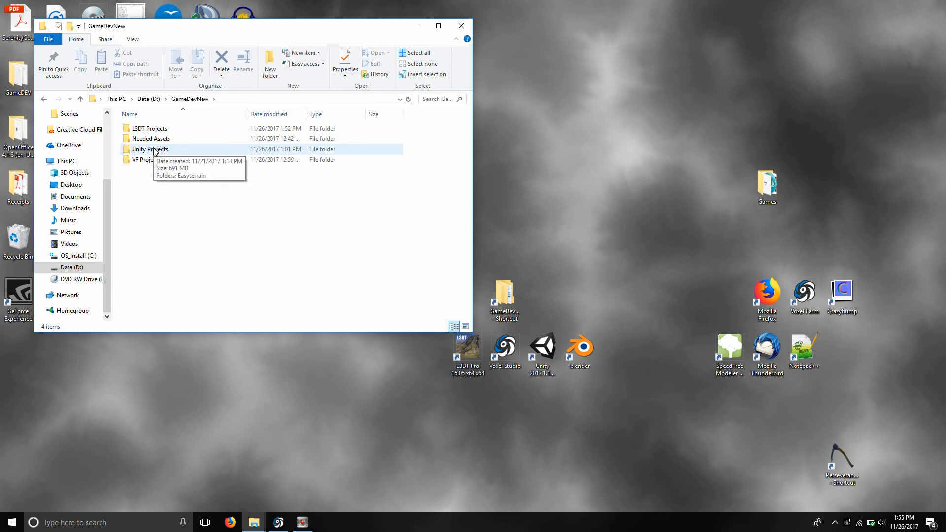
pyautogui.click(156, 141)
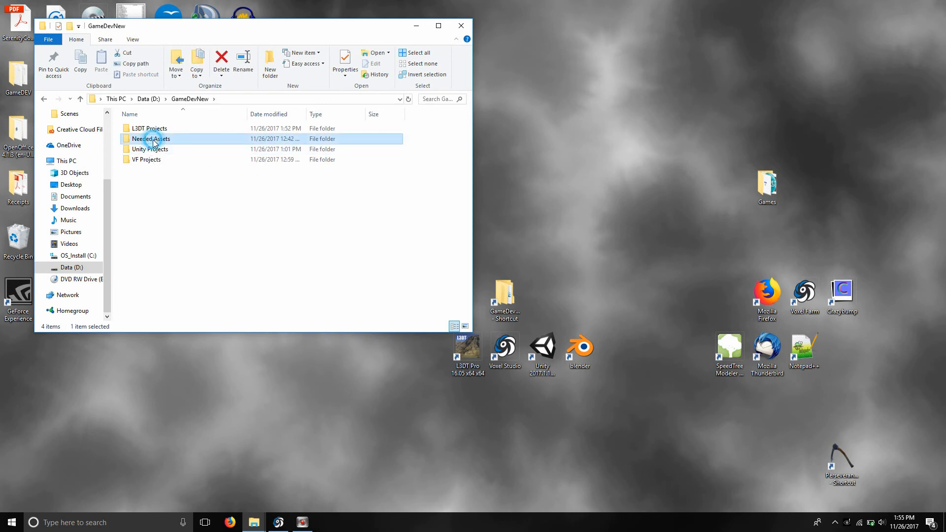
pyautogui.doubleClick(149, 140)
pyautogui.doubleClick(140, 129)
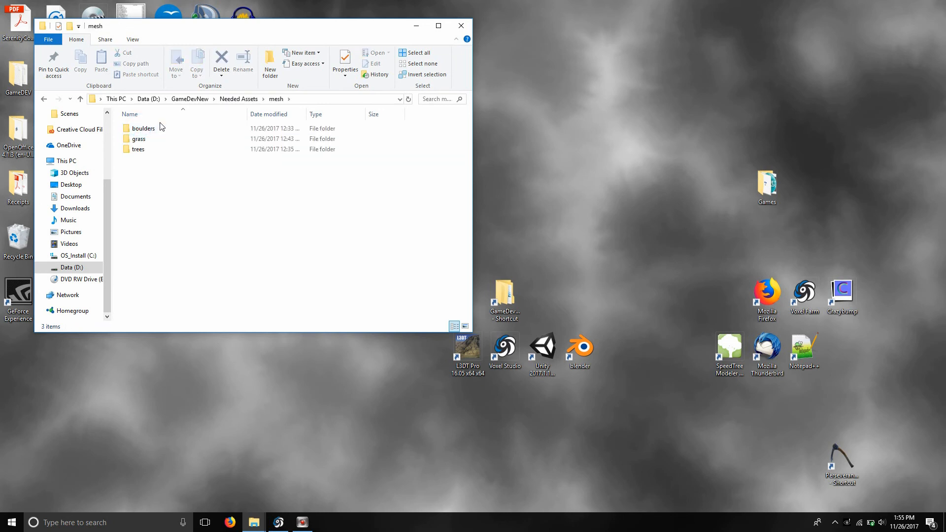
pyautogui.doubleClick(149, 129)
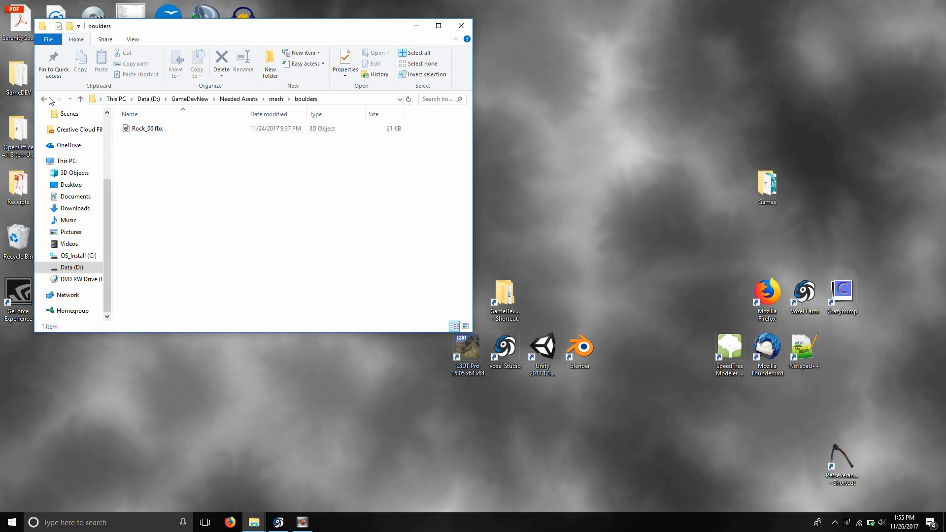
pyautogui.click(44, 99)
pyautogui.click(134, 141)
pyautogui.doubleClick(134, 141)
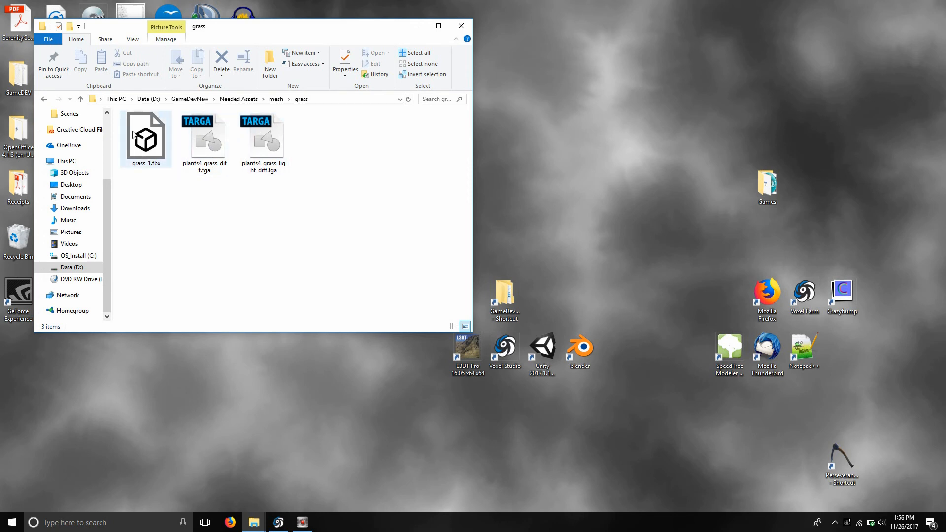
pyautogui.click(45, 99)
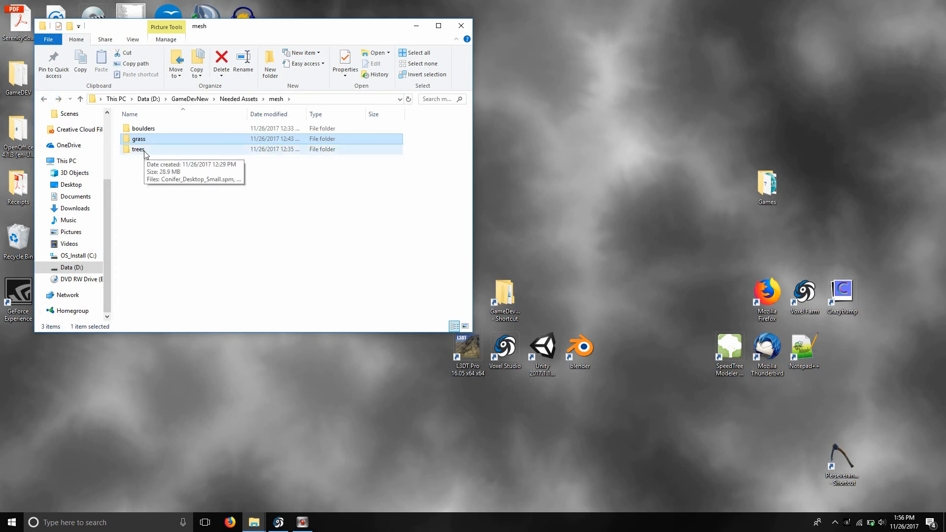
pyautogui.doubleClick(143, 149)
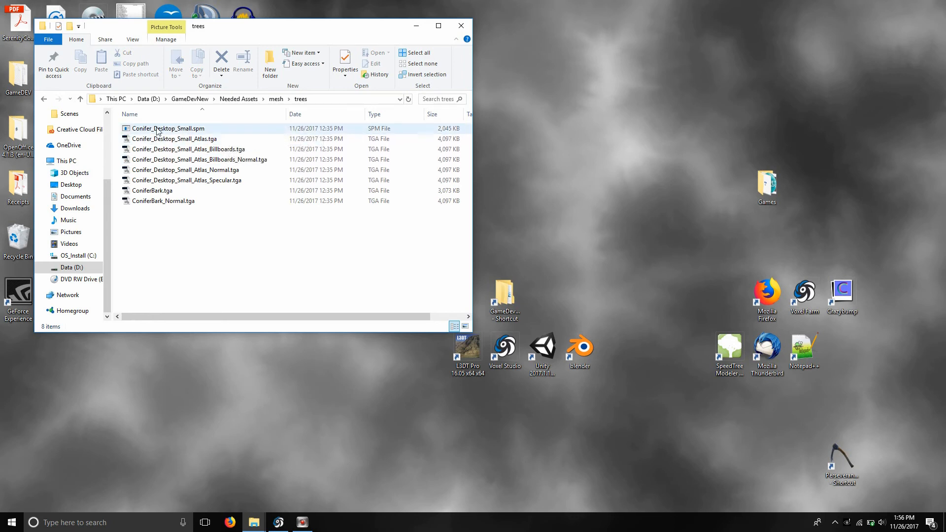
pyautogui.click(45, 100)
pyautogui.click(44, 99)
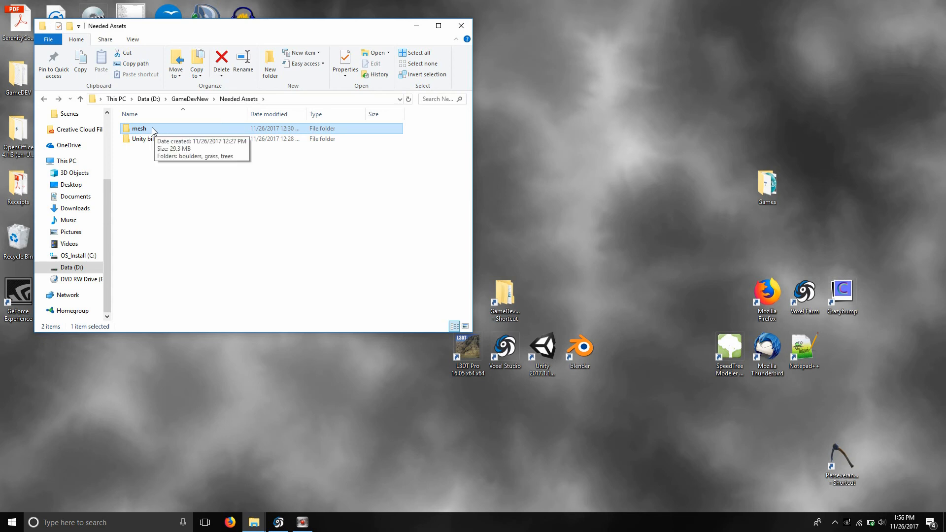
# Open the mesh folder's grass subfolder and select grass_1.fbx and plants4_grass_diff.tga together
pyautogui.doubleClick(153, 129)
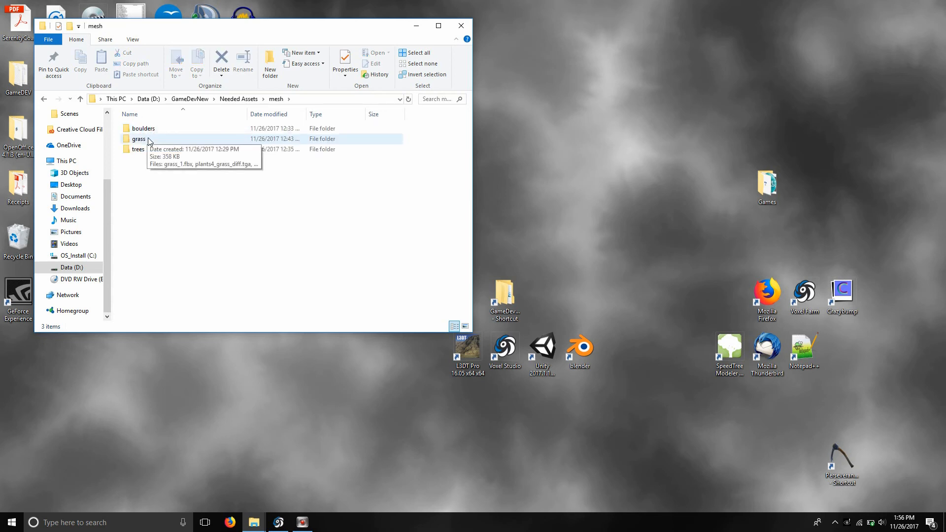
pyautogui.doubleClick(139, 139)
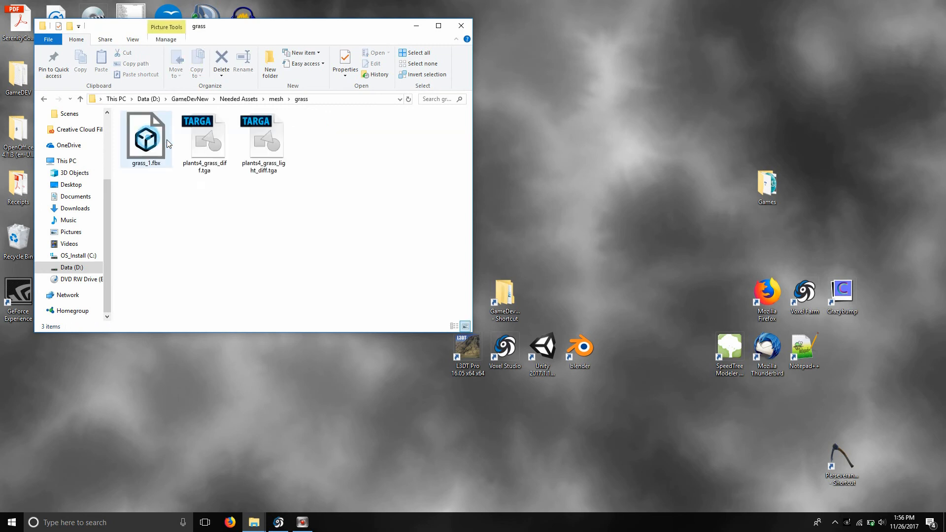
pyautogui.click(155, 154)
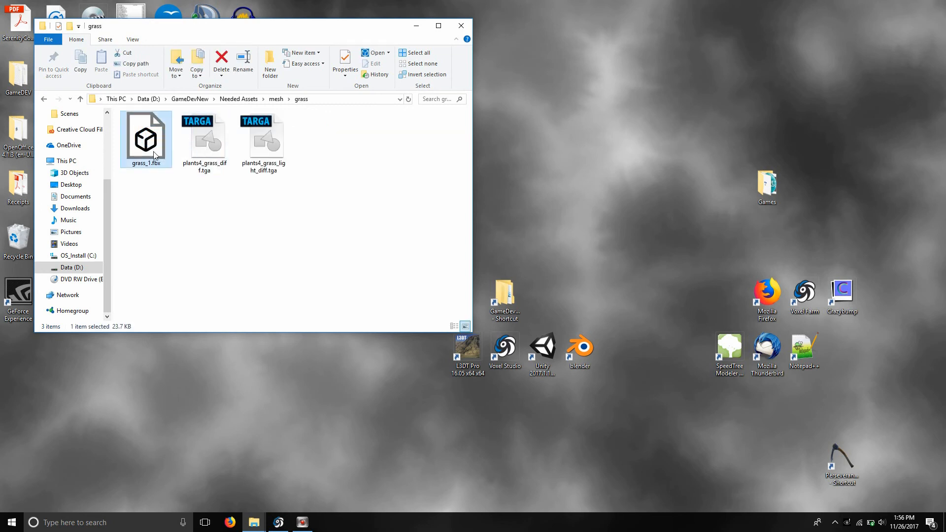
pyautogui.keyDown('ctrl'); pyautogui.click(200, 143); pyautogui.keyUp('ctrl')
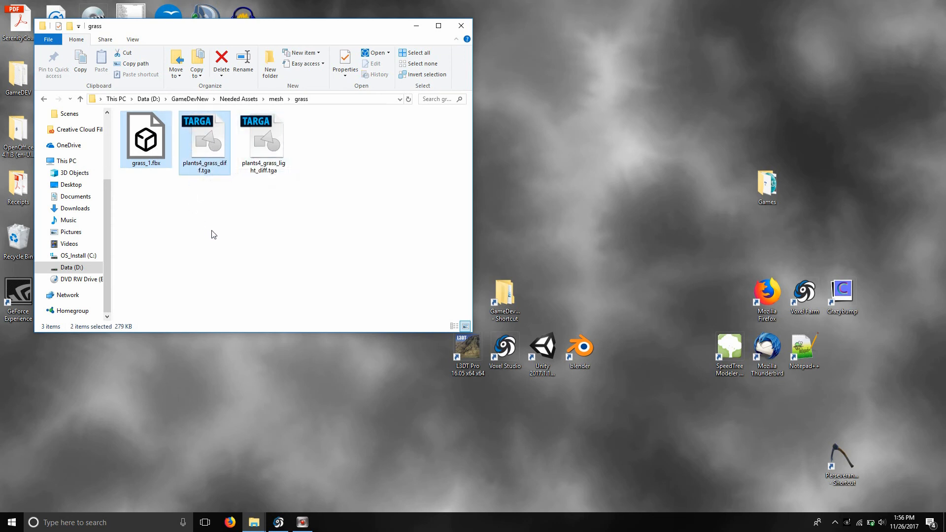
# Paste the copied grass model and texture into the mesh folder of VF Projects\Easyterrain
pyautogui.click(205, 98)
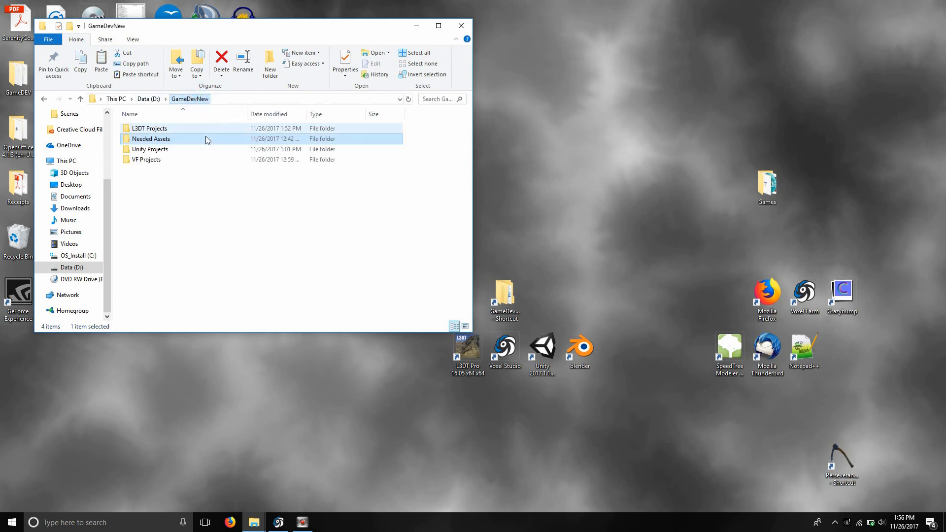
pyautogui.doubleClick(157, 161)
pyautogui.doubleClick(158, 130)
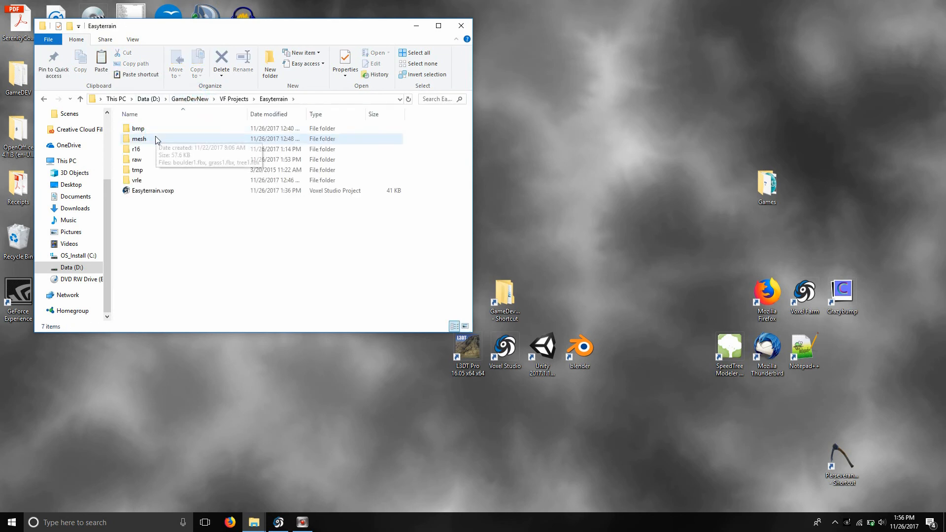
pyautogui.doubleClick(156, 138)
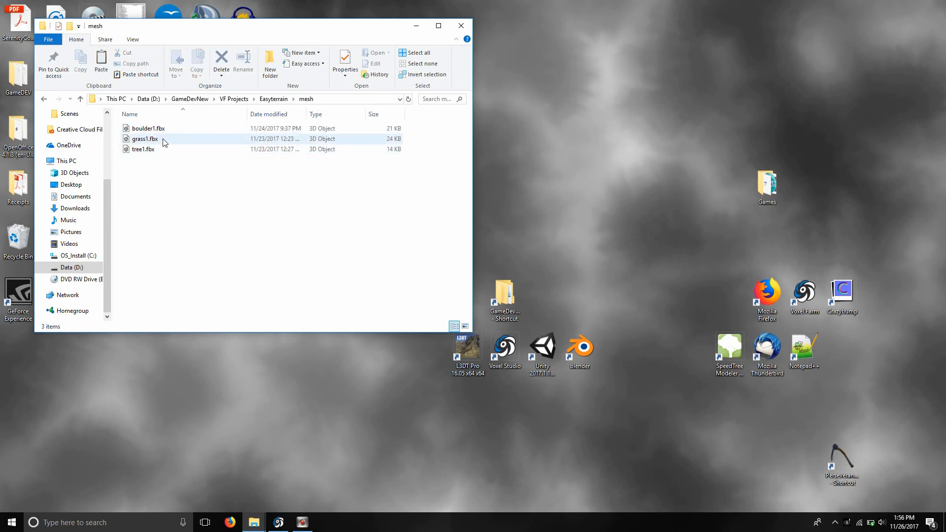
pyautogui.rightClick(182, 180)
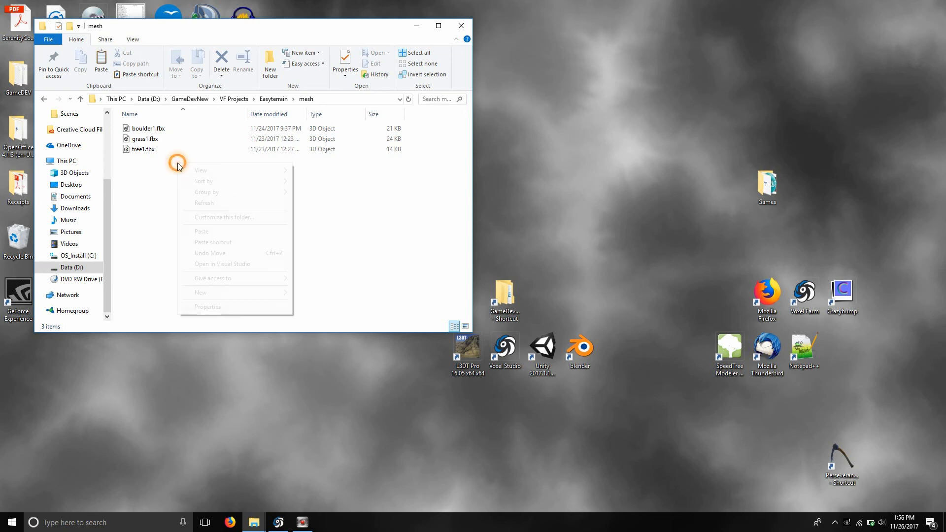
pyautogui.click(220, 228)
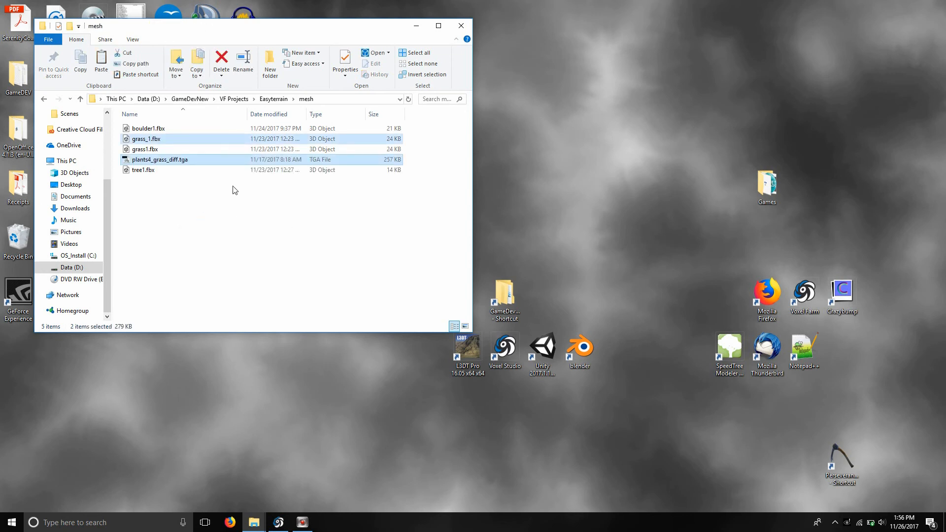
# Delete the duplicate grass_1.fbx from the Easyterrain mesh folder
pyautogui.click(170, 184)
pyautogui.click(165, 140)
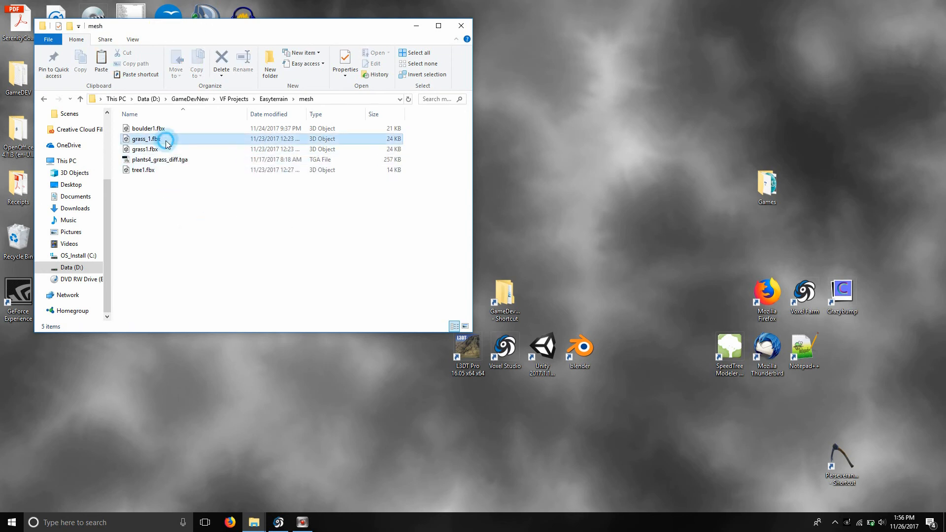
pyautogui.press('Delete')
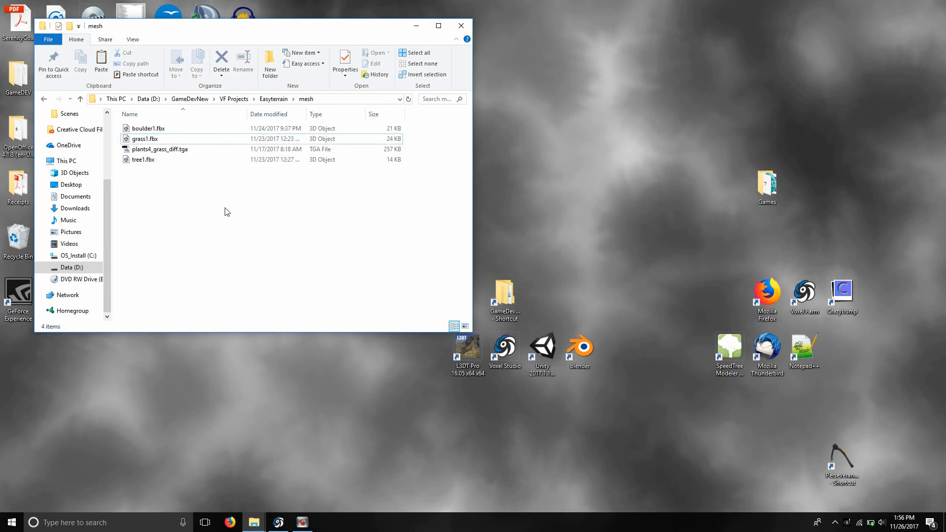
# Delete tree1.fbx from the Easyterrain mesh folder, dismissing the accidental rename
pyautogui.click(172, 149)
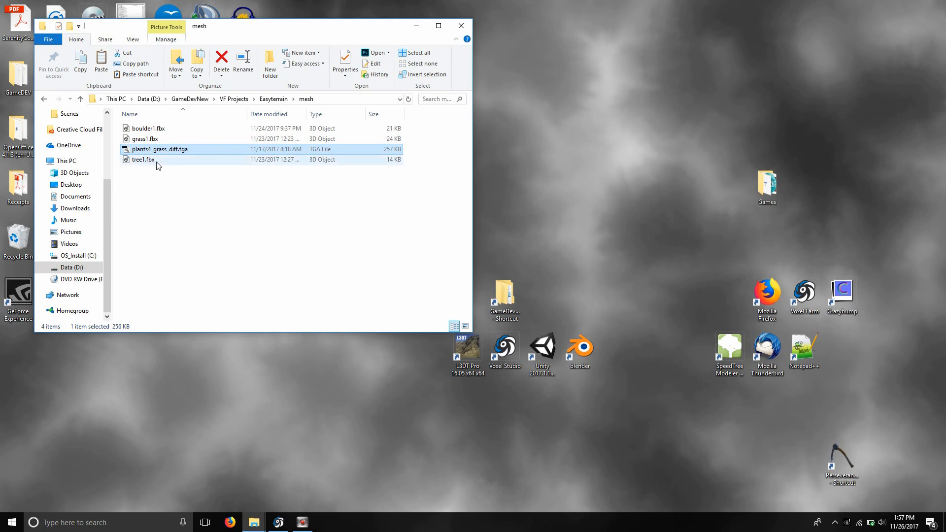
pyautogui.click(157, 163)
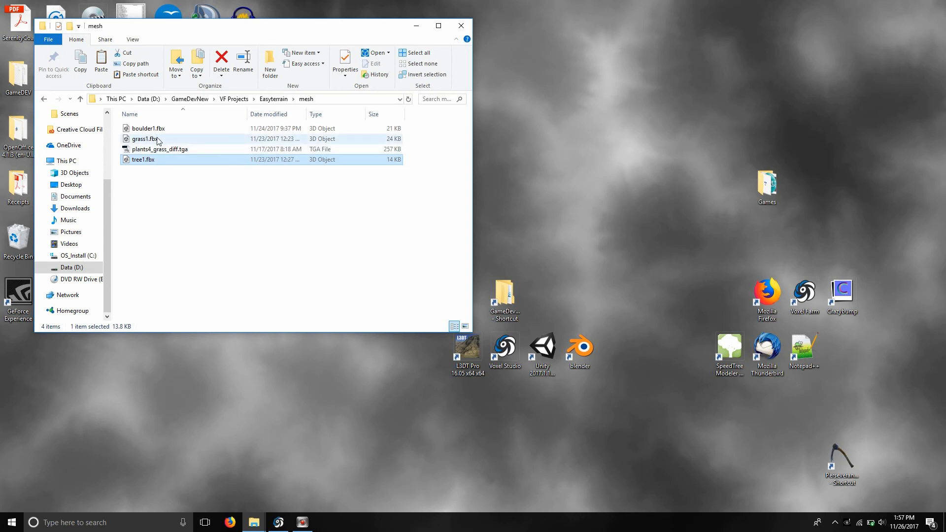
pyautogui.click(139, 163)
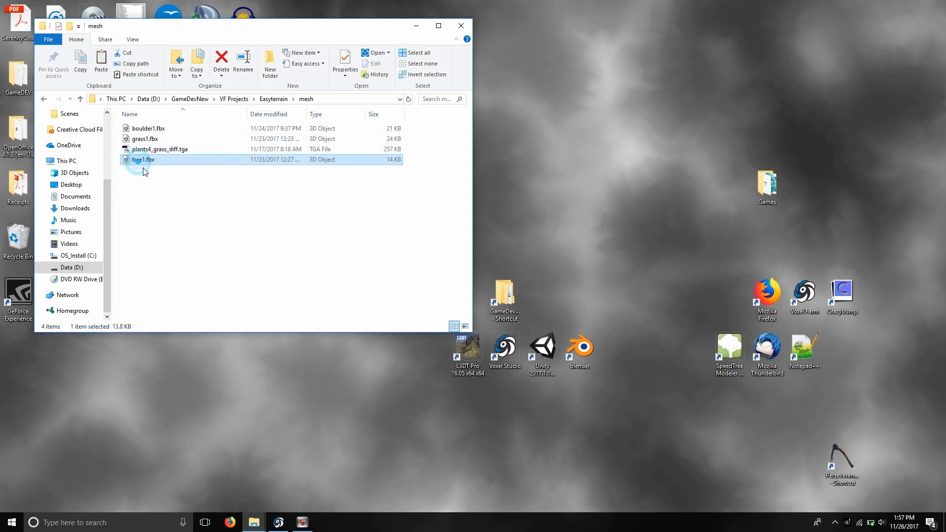
pyautogui.press('BackSpace')
pyautogui.press('Return')
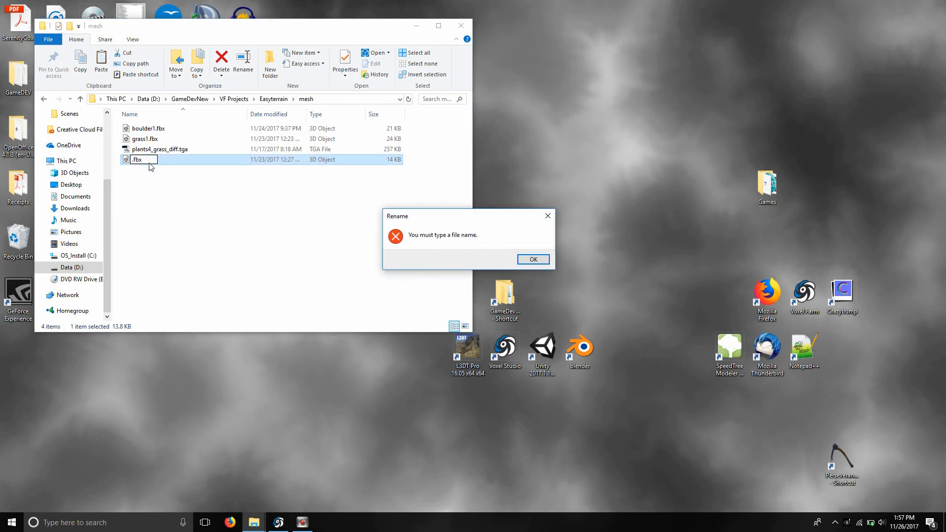
pyautogui.click(546, 216)
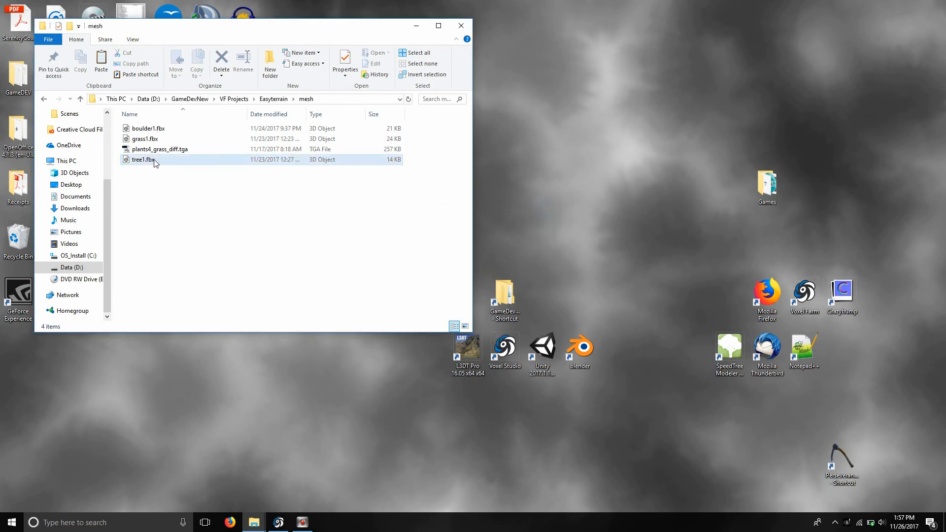
pyautogui.press('Delete')
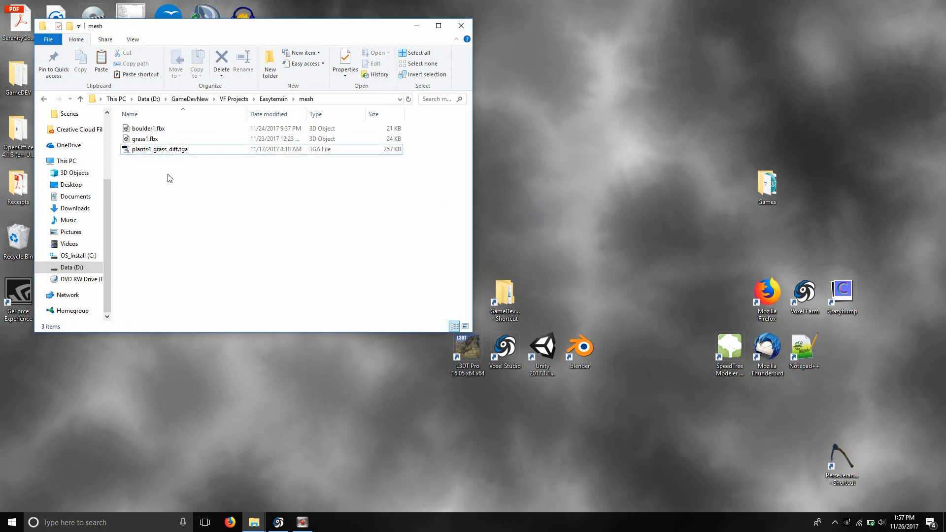
# Select grass1.fbx, minimize the mesh folder window and launch Blender from the desktop
pyautogui.click(167, 138)
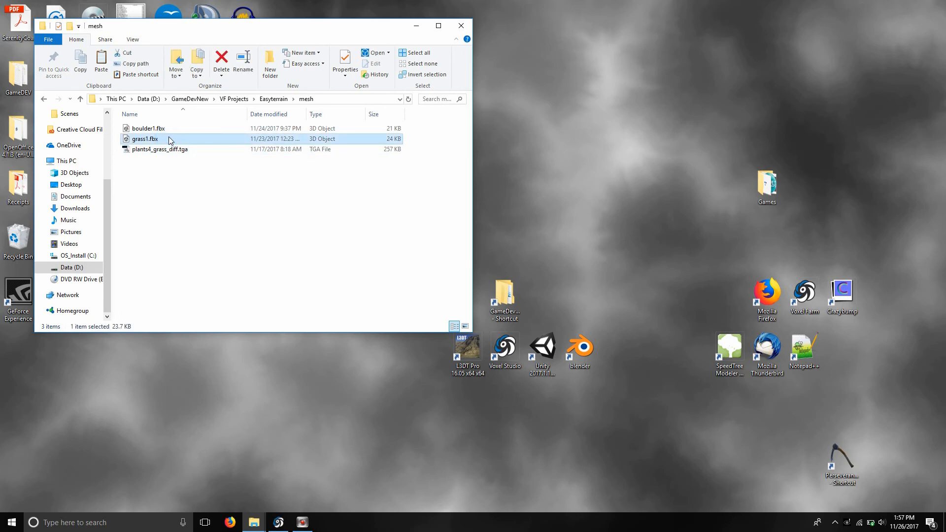
pyautogui.click(416, 26)
pyautogui.doubleClick(581, 347)
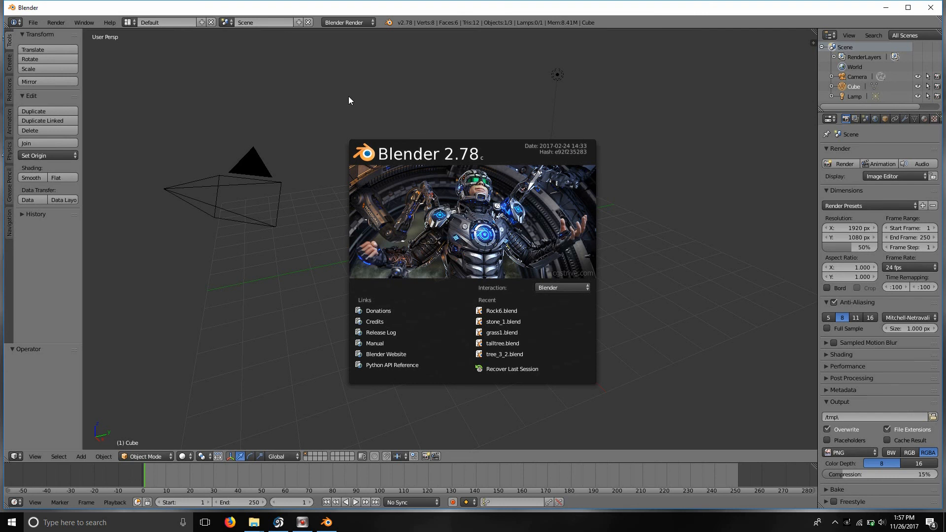
# Dismiss the splash screen and delete the default camera, cube and lamp from the scene
pyautogui.click(209, 93)
pyautogui.press('a')
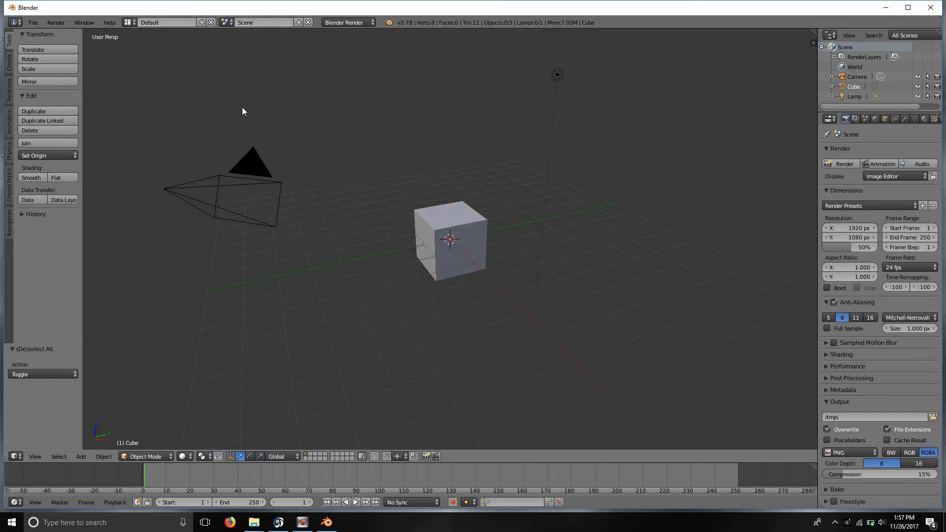
pyautogui.press('a')
pyautogui.press('x')
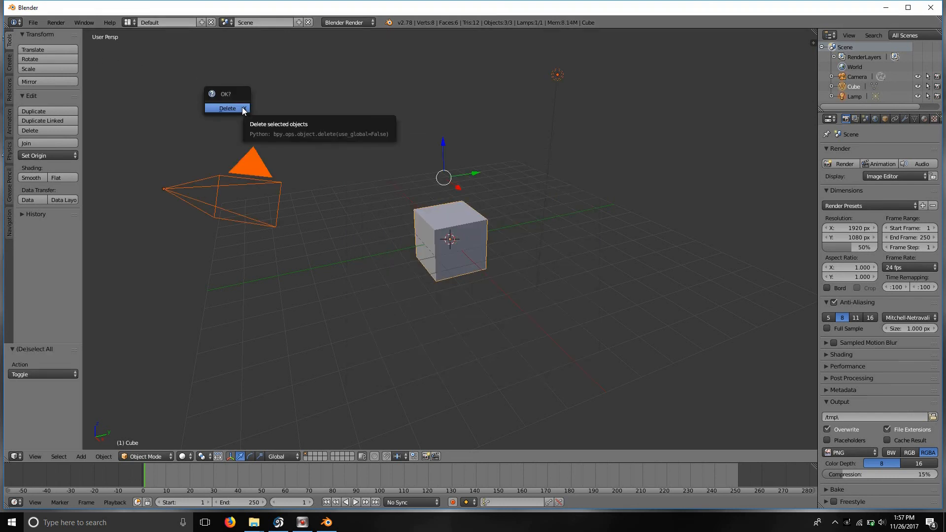
pyautogui.click(241, 108)
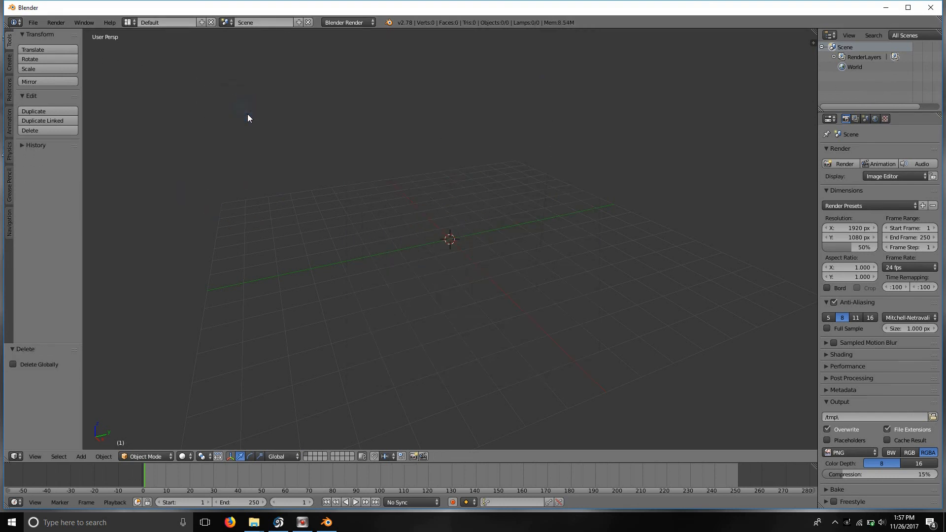
# Start an FBX import, browse to D:\GameDevNew\VF Projects\Easyterrain\mesh and bookmark that folder
pyautogui.click(39, 22)
pyautogui.moveTo(84, 200)
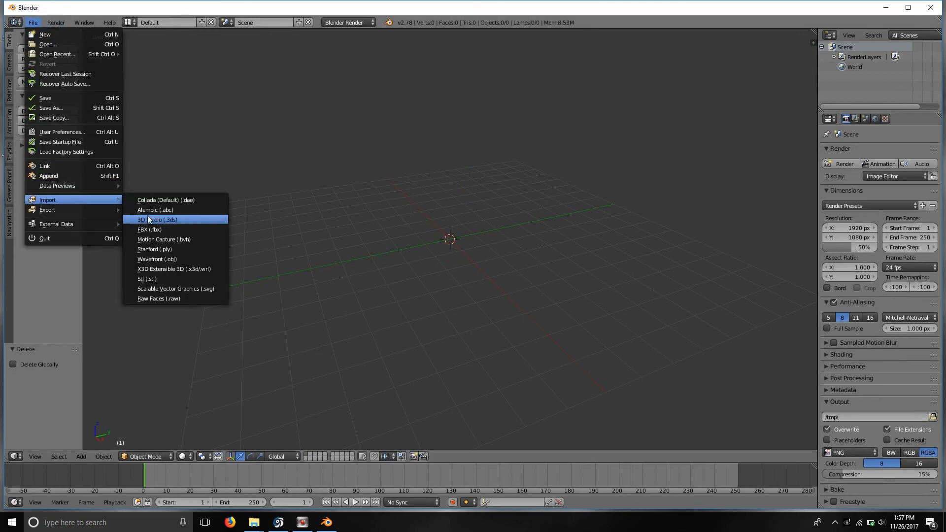
pyautogui.click(161, 229)
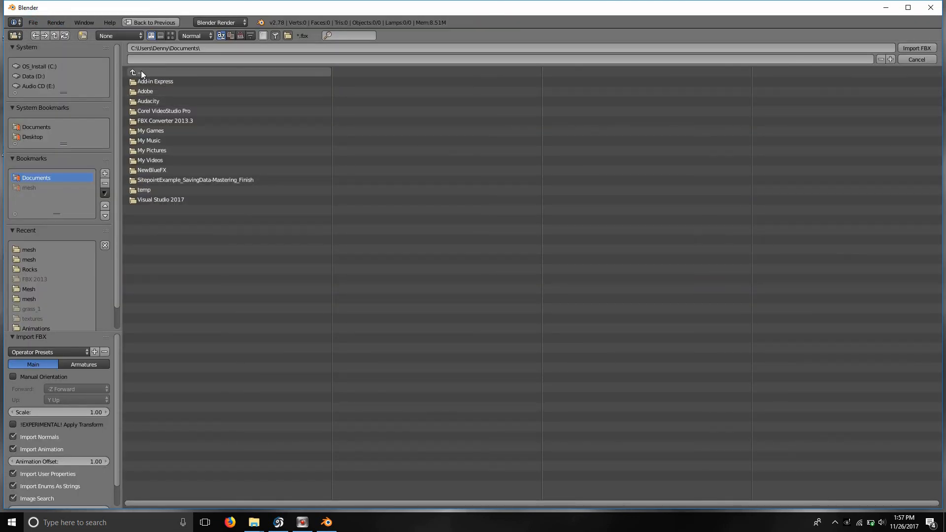
pyautogui.click(168, 73)
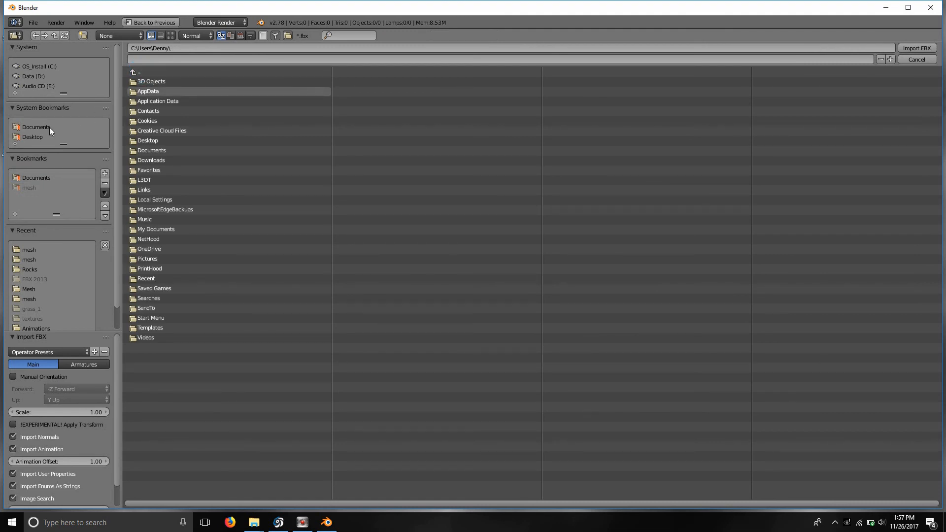
pyautogui.click(41, 76)
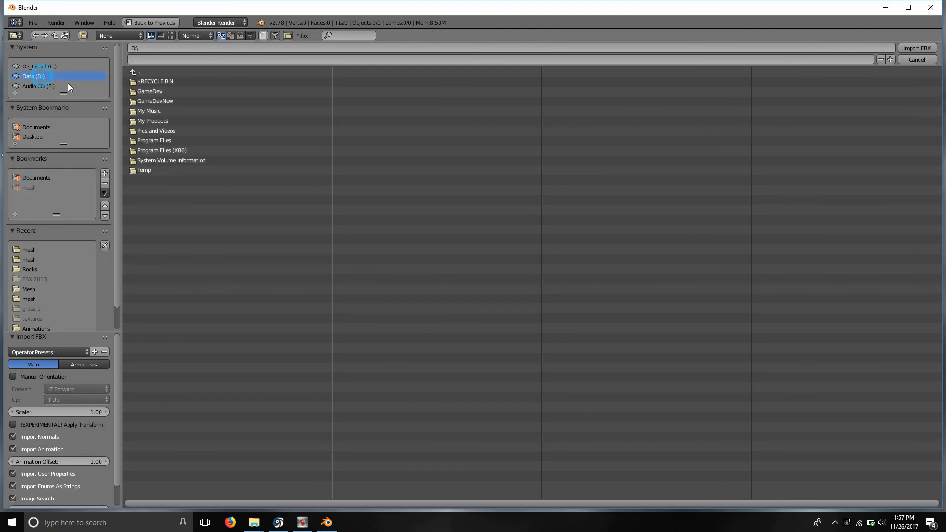
pyautogui.click(166, 100)
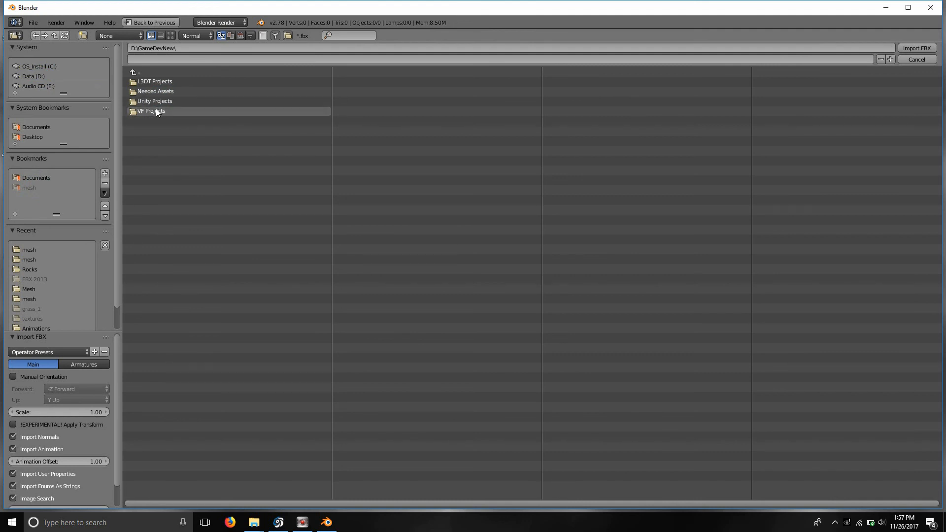
pyautogui.click(158, 112)
pyautogui.click(164, 83)
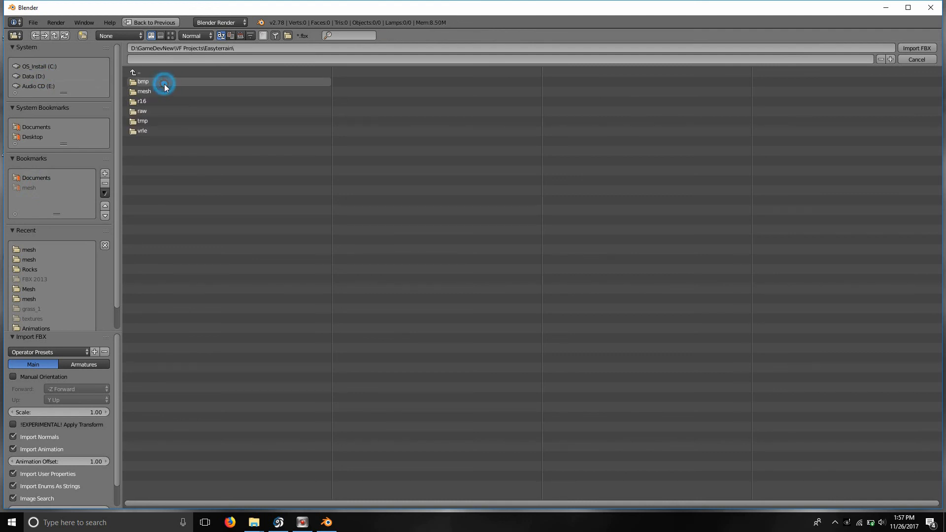
pyautogui.click(154, 93)
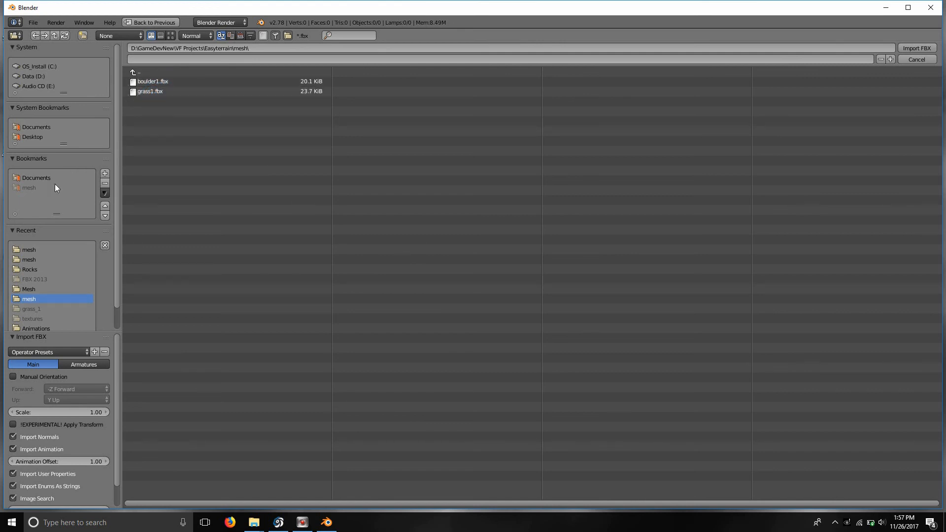
pyautogui.click(105, 174)
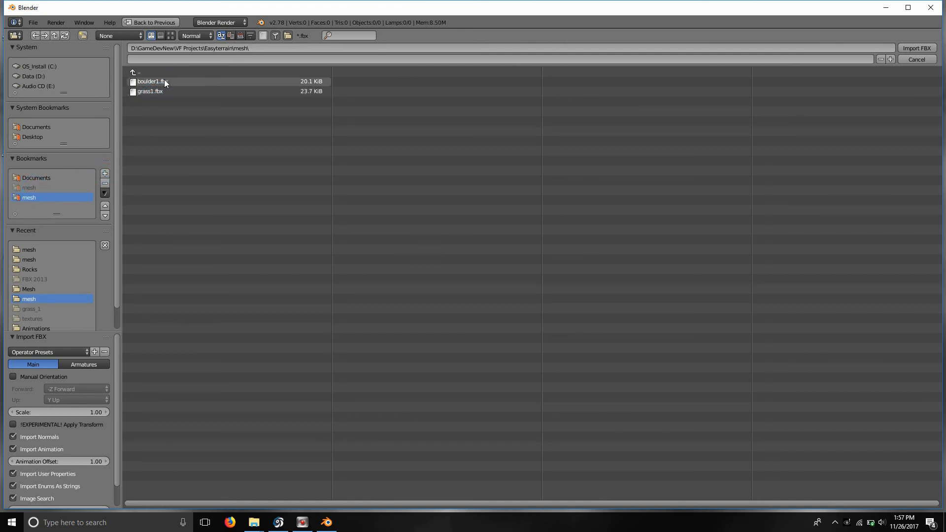
# Import grass1.fbx from the Easyterrain mesh folder into the empty scene
pyautogui.click(164, 94)
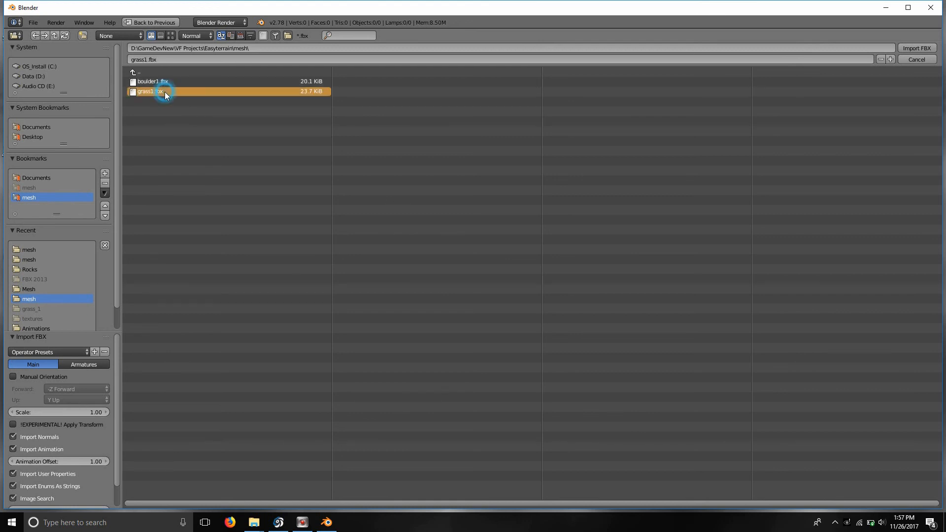
pyautogui.press('Return')
pyautogui.scroll(8, 503, 245)
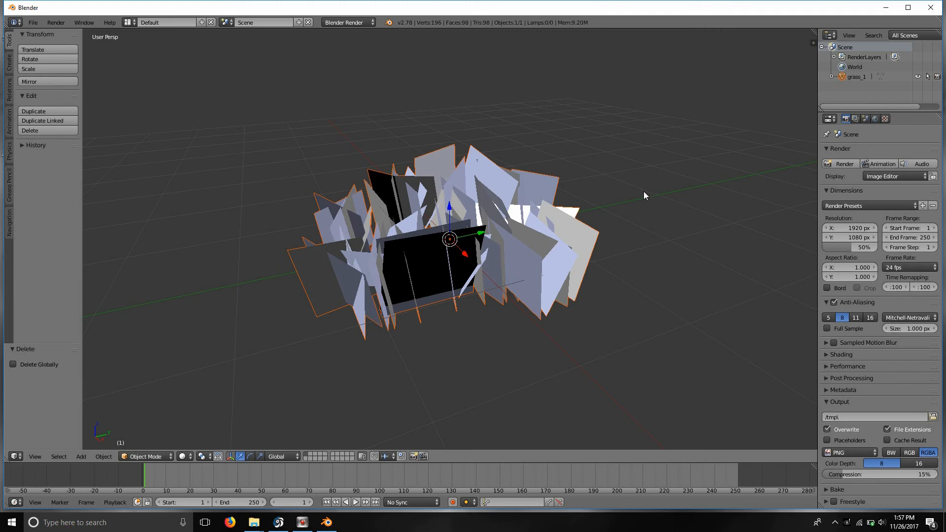
pyautogui.moveTo(624, 171); pyautogui.dragTo(668, 173, button='middle')
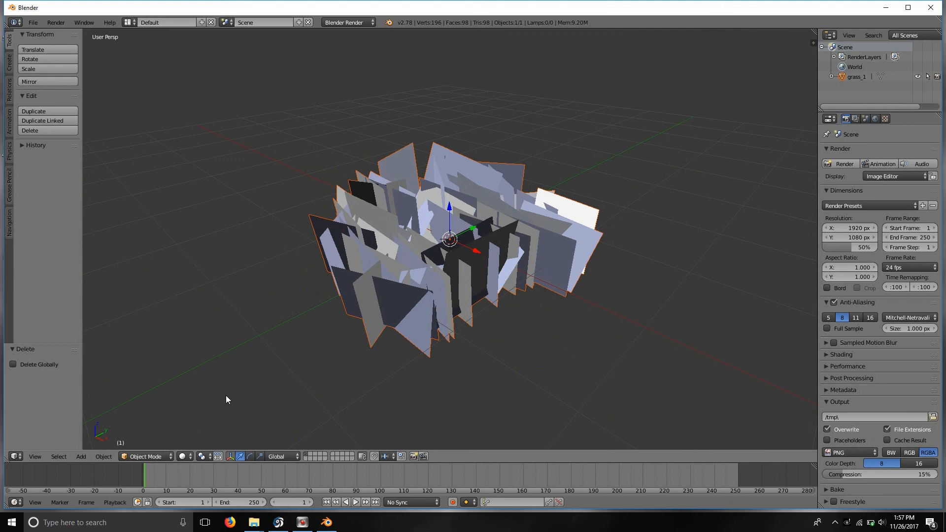
# Select the imported grass mesh and switch it from Object Mode to Edit Mode
pyautogui.click(146, 456)
pyautogui.rightClick(392, 265)
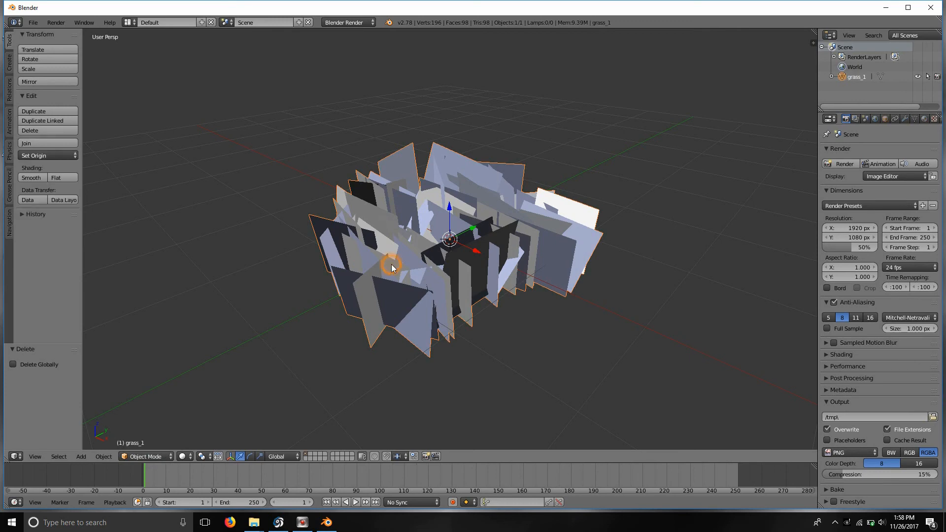
pyautogui.click(142, 456)
pyautogui.click(157, 436)
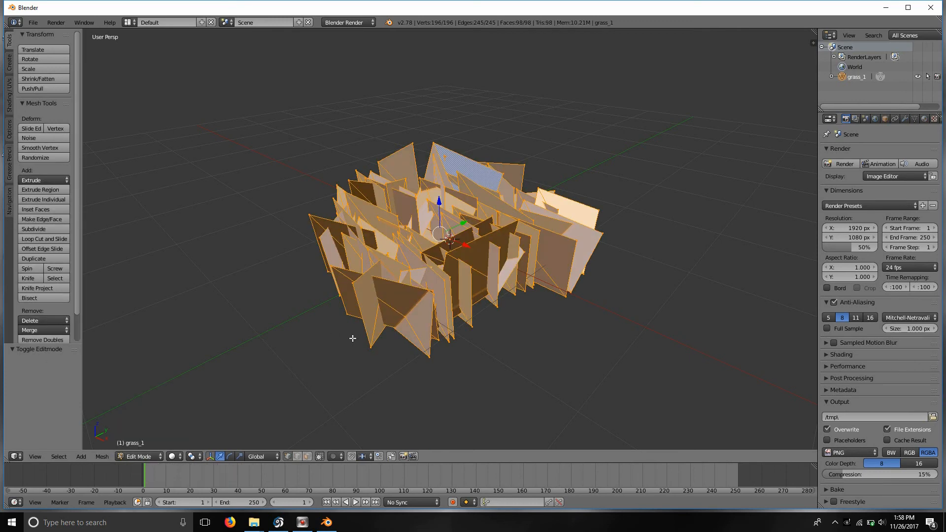
pyautogui.moveTo(553, 247); pyautogui.dragTo(495, 260, button='middle')
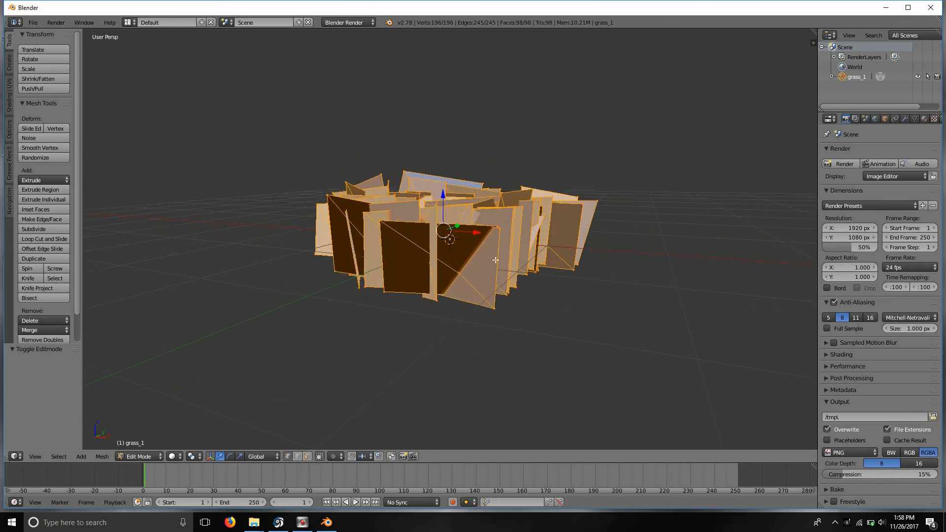
pyautogui.moveTo(445, 280); pyautogui.dragTo(472, 281, button='middle')
pyautogui.moveTo(615, 270); pyautogui.dragTo(638, 175, button='middle')
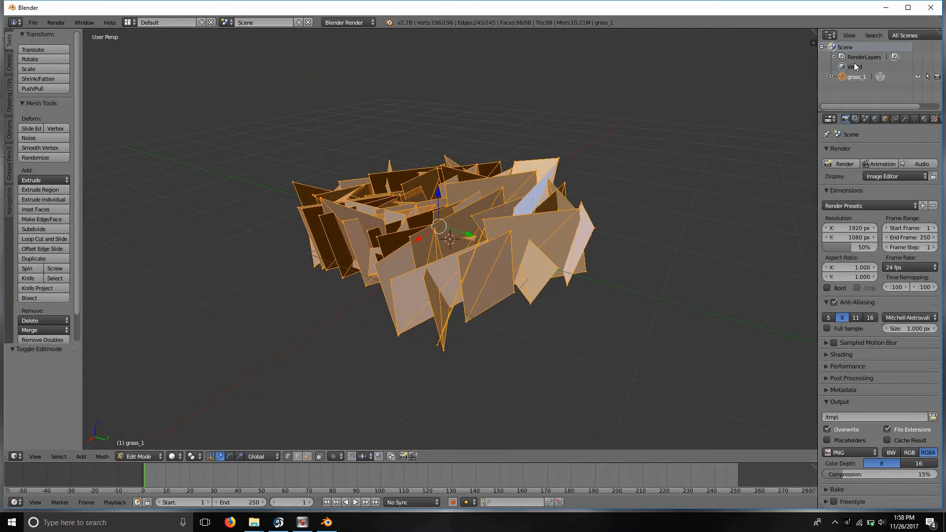
# Show the grass mesh's material settings in a widened properties editor, choose the plants4_grass material and review its shading options
pyautogui.click(925, 120)
pyautogui.moveTo(818, 149); pyautogui.dragTo(677, 149)
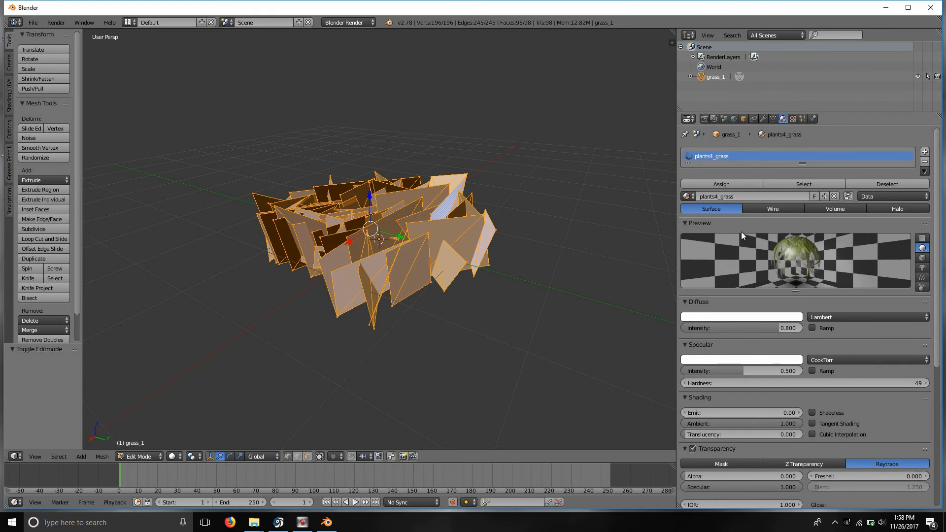
pyautogui.click(693, 196)
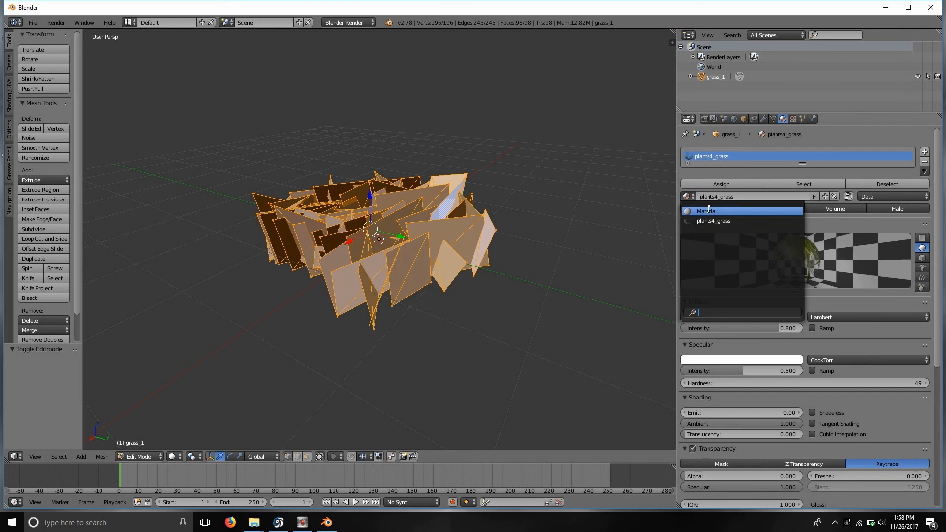
pyautogui.click(715, 221)
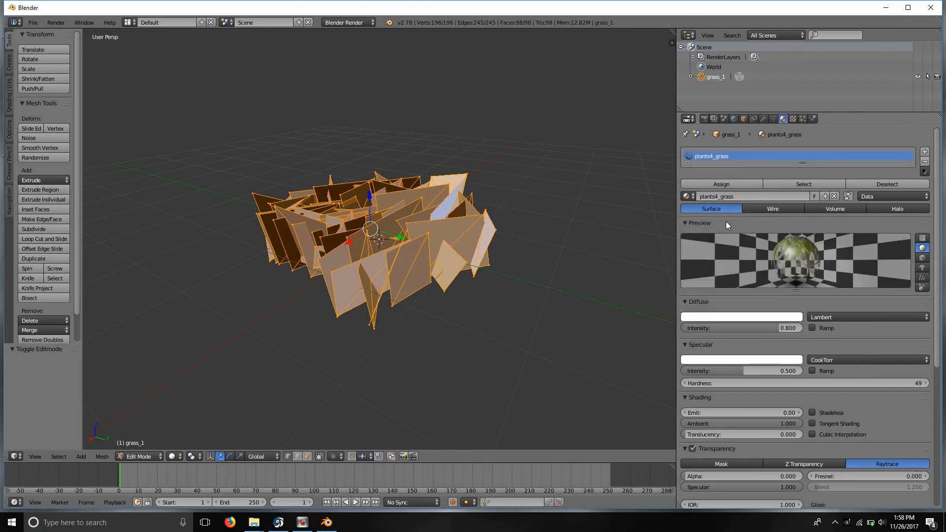
pyautogui.scroll(-4, 755, 295)
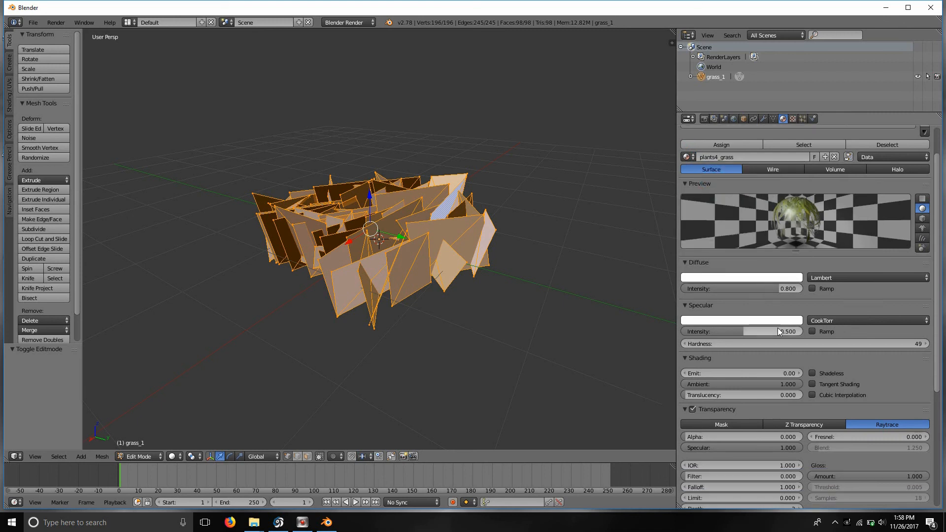
pyautogui.scroll(4, 779, 306)
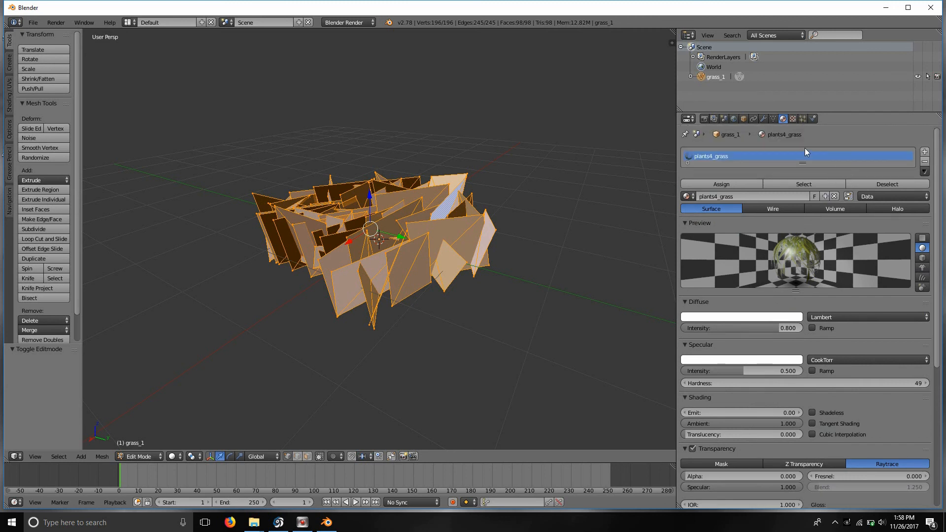
# Set the grass material's texture image to plants4_grass_diff.tga from the Easyterrain mesh folder
pyautogui.click(792, 118)
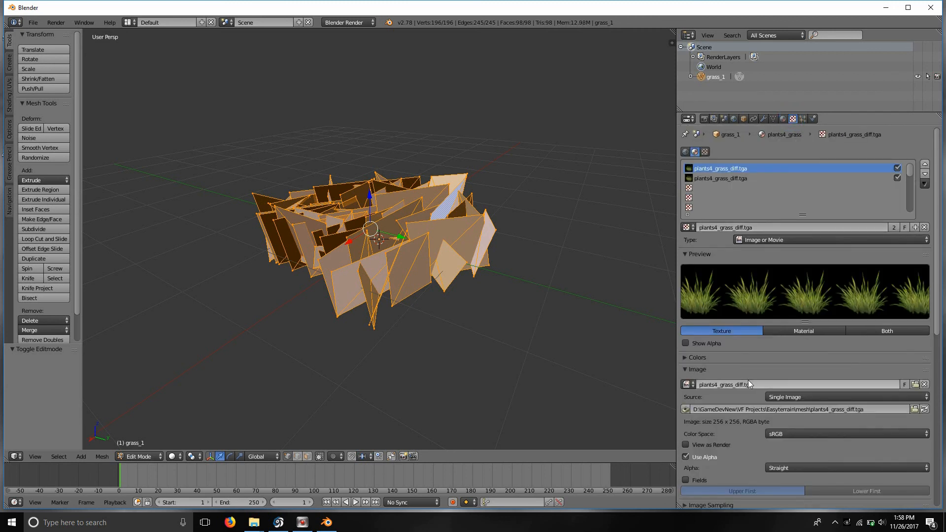
pyautogui.click(728, 410)
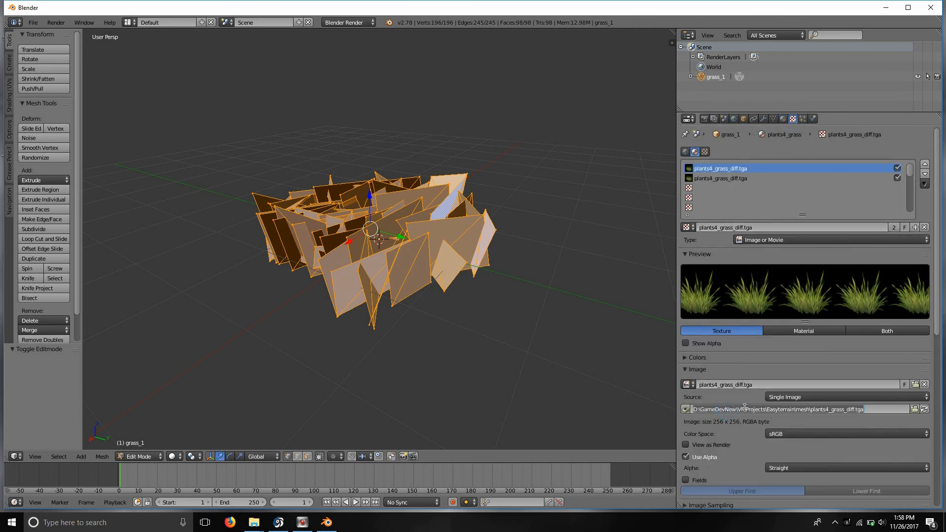
pyautogui.click(705, 411)
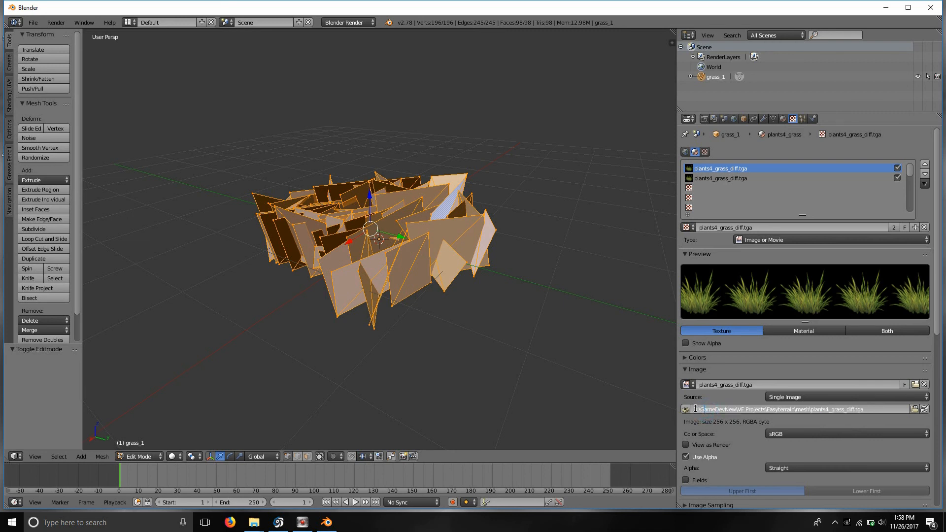
pyautogui.moveTo(695, 409); pyautogui.dragTo(810, 408)
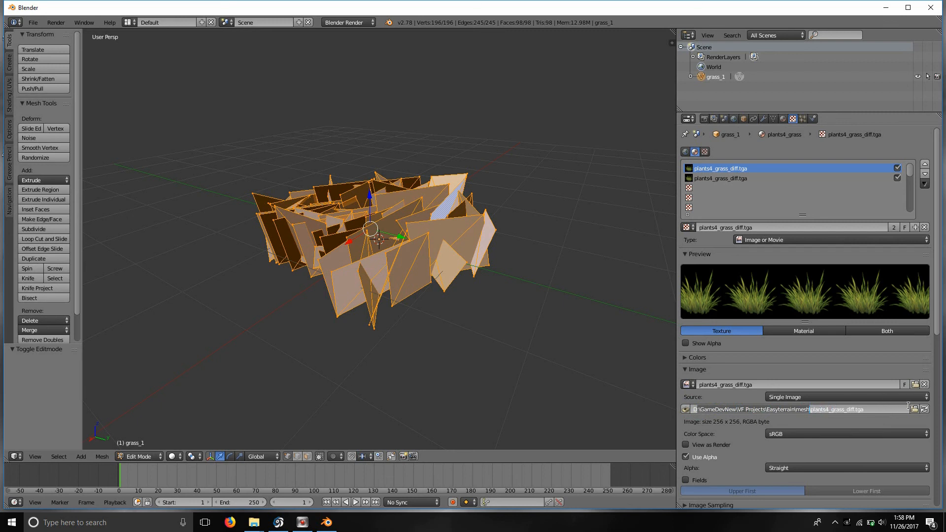
pyautogui.click(860, 351)
pyautogui.click(915, 409)
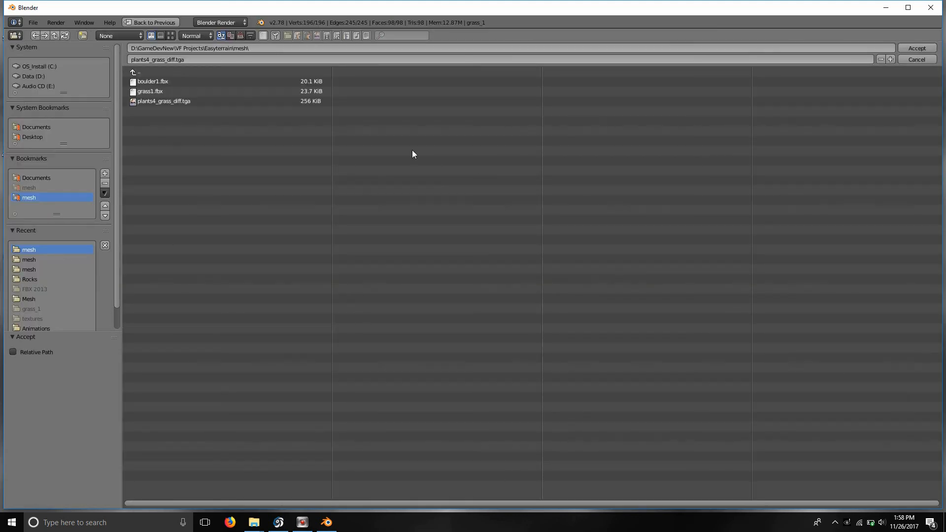
pyautogui.doubleClick(165, 102)
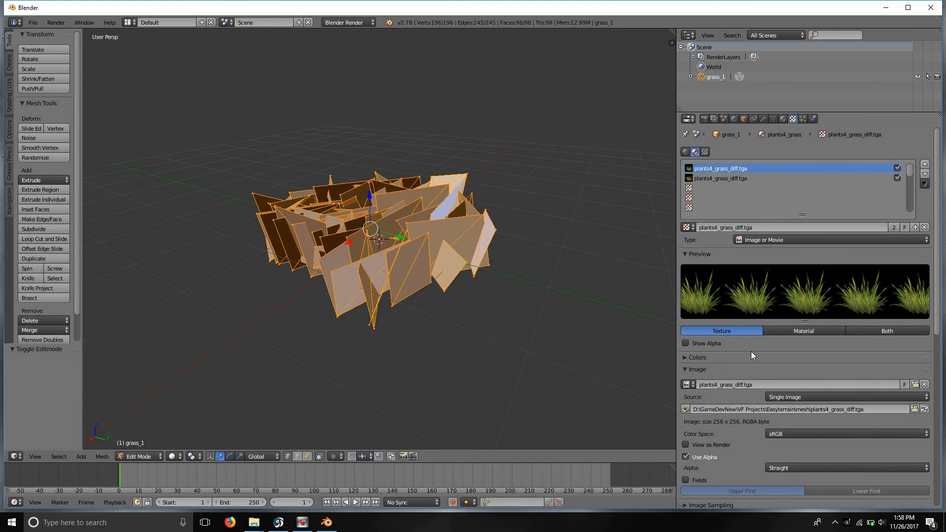
# Turn on Show Alpha for the grass texture preview and check both plants4_grass_diff.tga texture slots, ending on the first
pyautogui.click(686, 344)
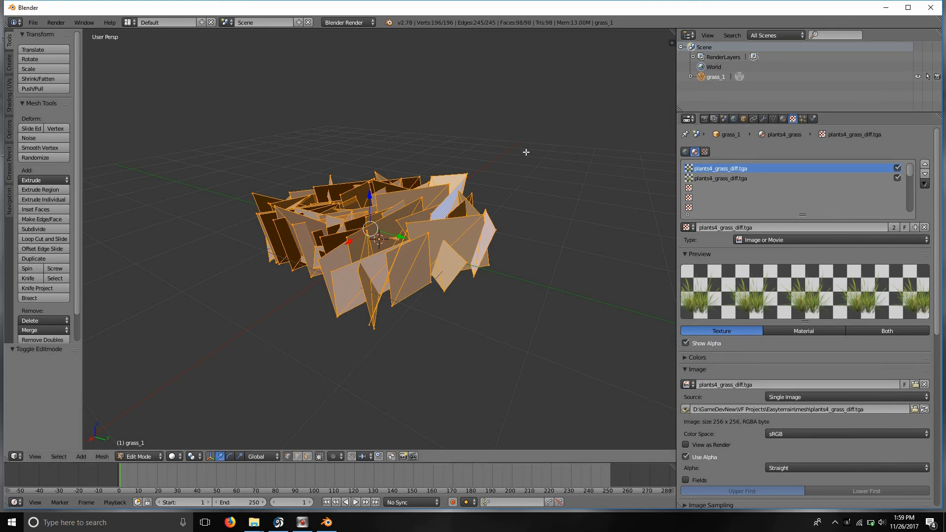
pyautogui.rightClick(711, 180)
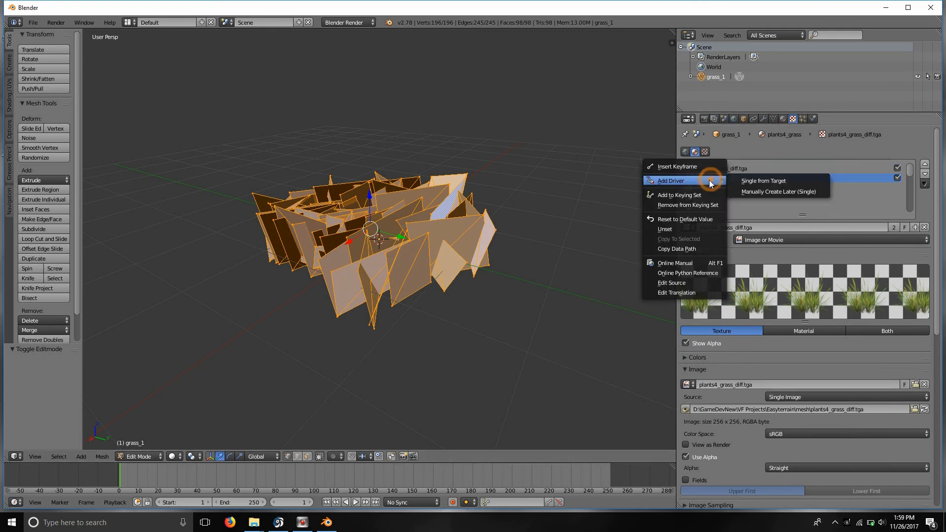
pyautogui.click(849, 177)
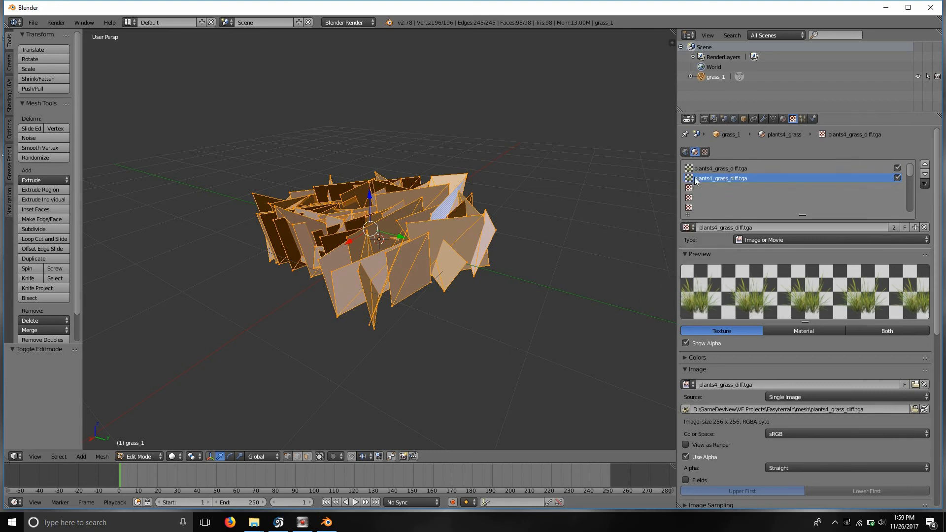
pyautogui.doubleClick(713, 165)
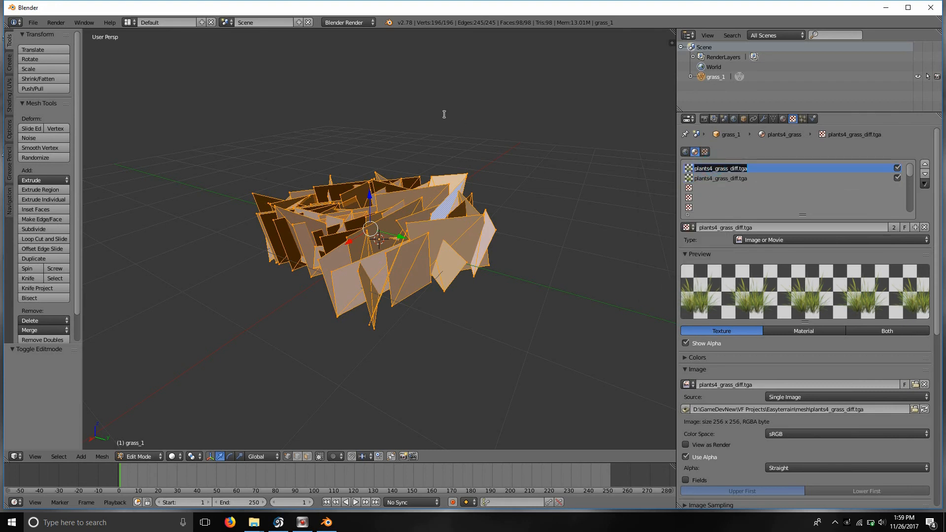
# Start an FBX export and choose the bookmarked Easyterrain mesh folder as its destination
pyautogui.click(33, 23)
pyautogui.click(35, 25)
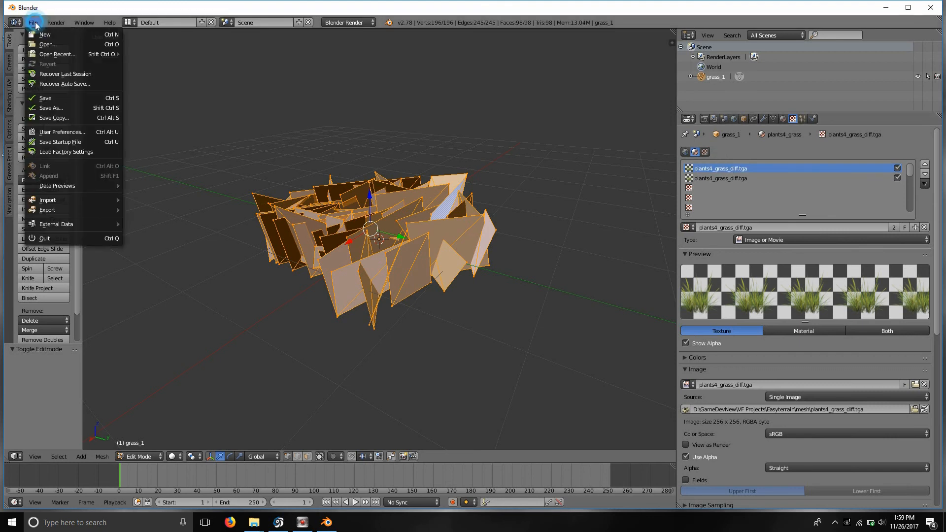
pyautogui.moveTo(72, 207)
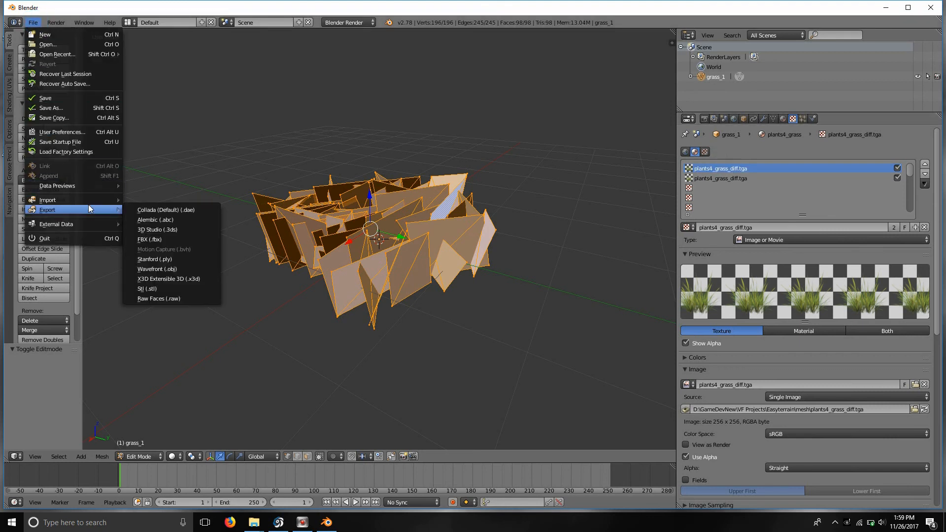
pyautogui.click(153, 240)
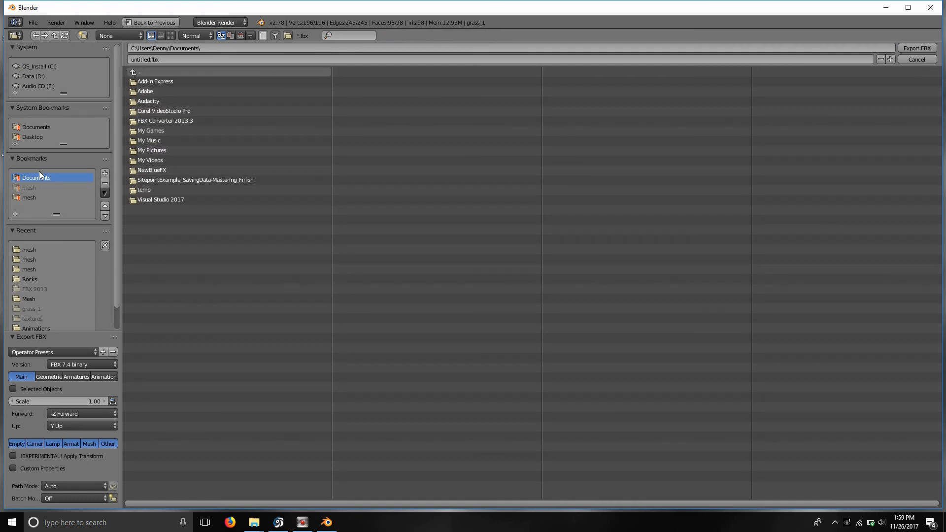
pyautogui.click(29, 198)
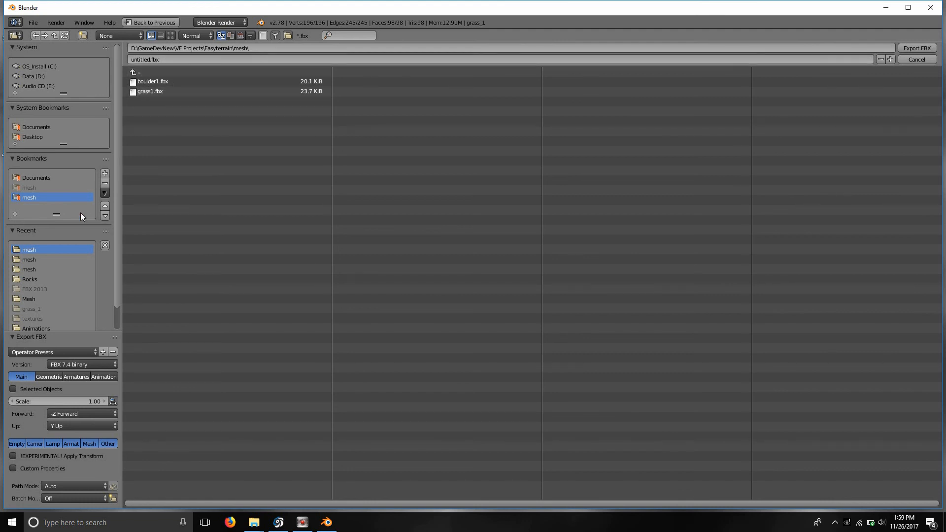
pyautogui.scroll(-2, 117, 262)
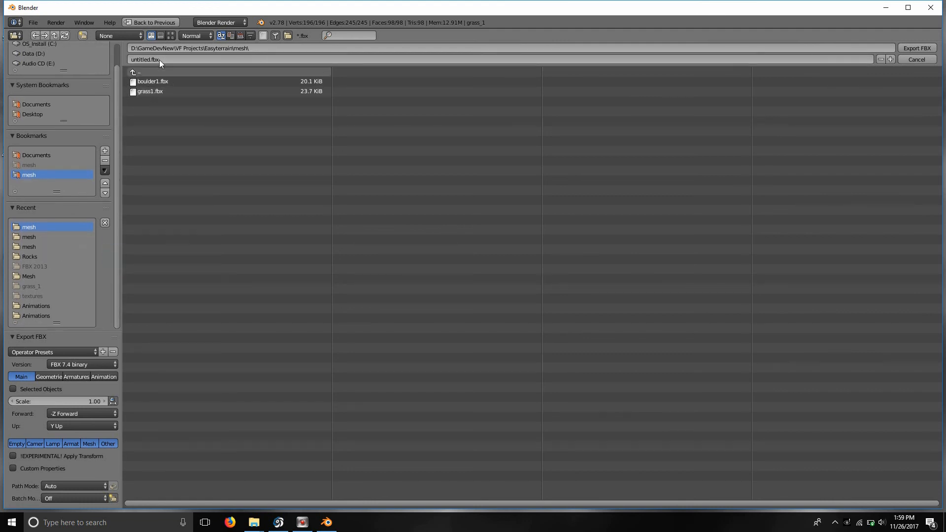
# Name the export file grassnew.fbx, limit the exported object types to Mesh, and export it
pyautogui.click(158, 60)
pyautogui.write('grassnew')
pyautogui.press('Return')
pyautogui.click(90, 444)
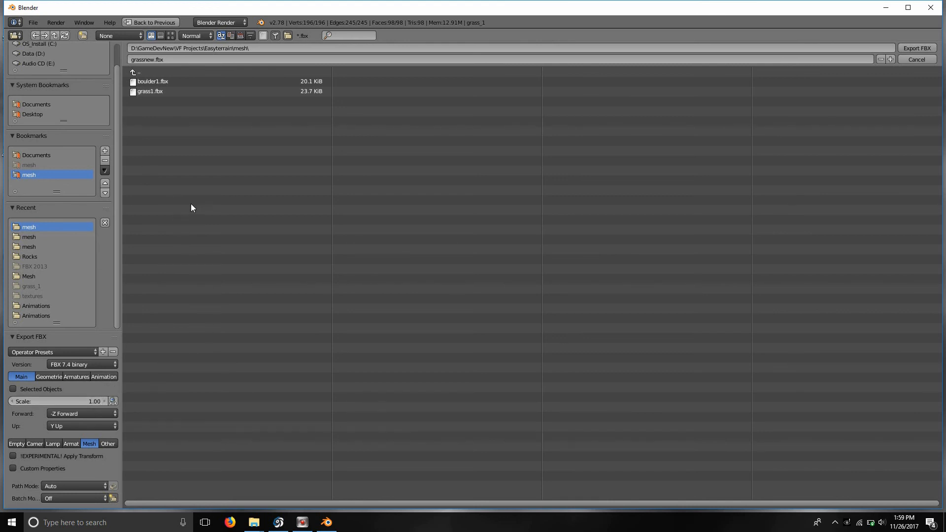
pyautogui.click(912, 47)
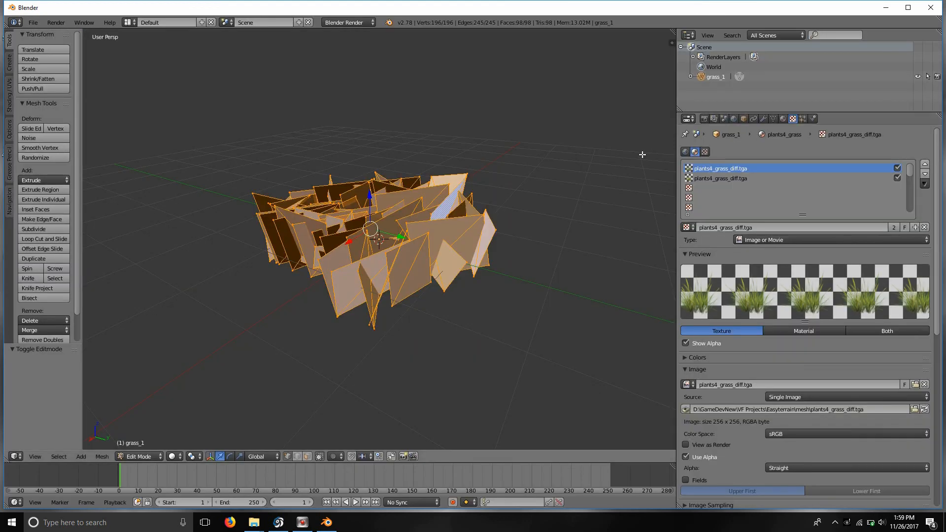
# Begin closing the program, cancel the exit so the scene stays open, and bring up the file commands
pyautogui.click(931, 7)
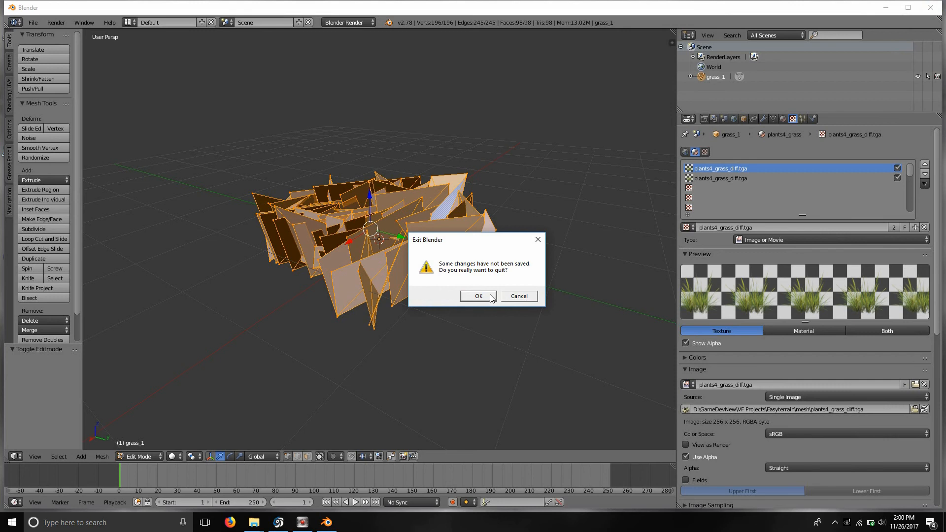
pyautogui.click(524, 297)
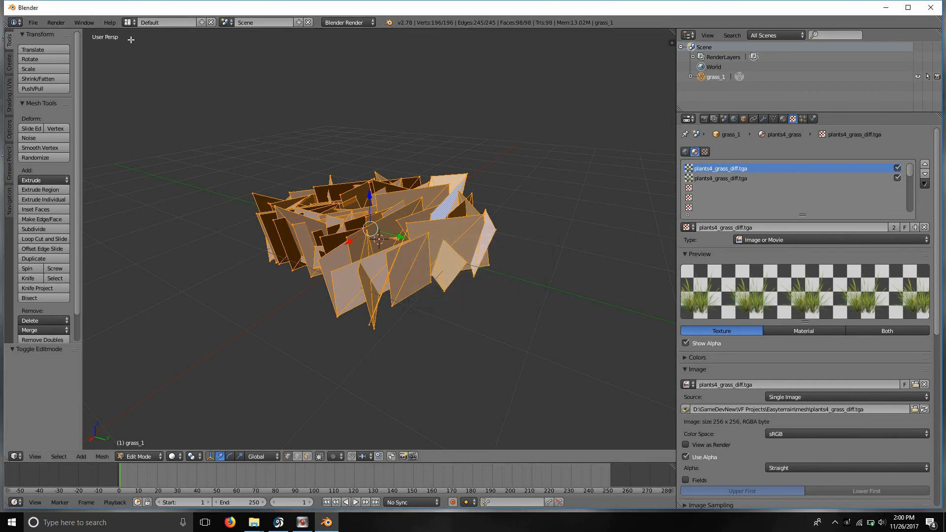
pyautogui.click(33, 23)
pyautogui.click(33, 23)
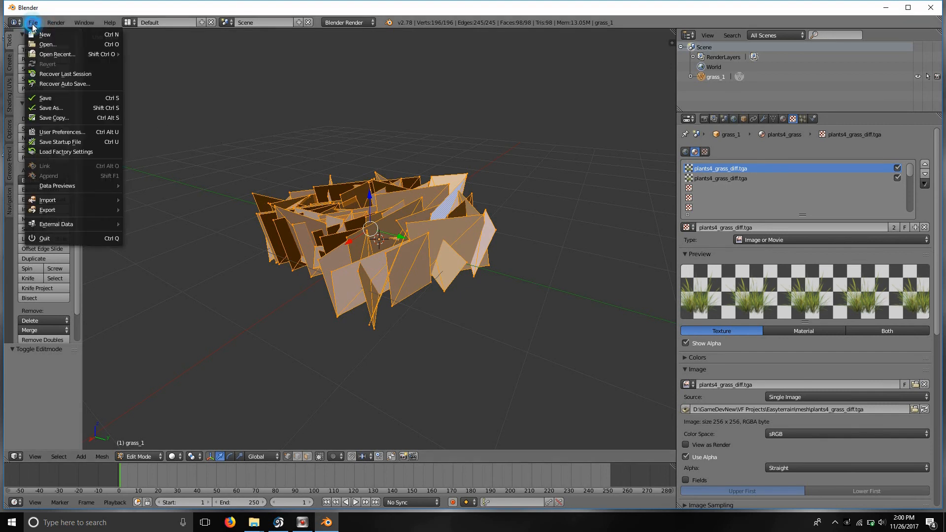
# Start a new scene by reloading the start-up file
pyautogui.click(37, 32)
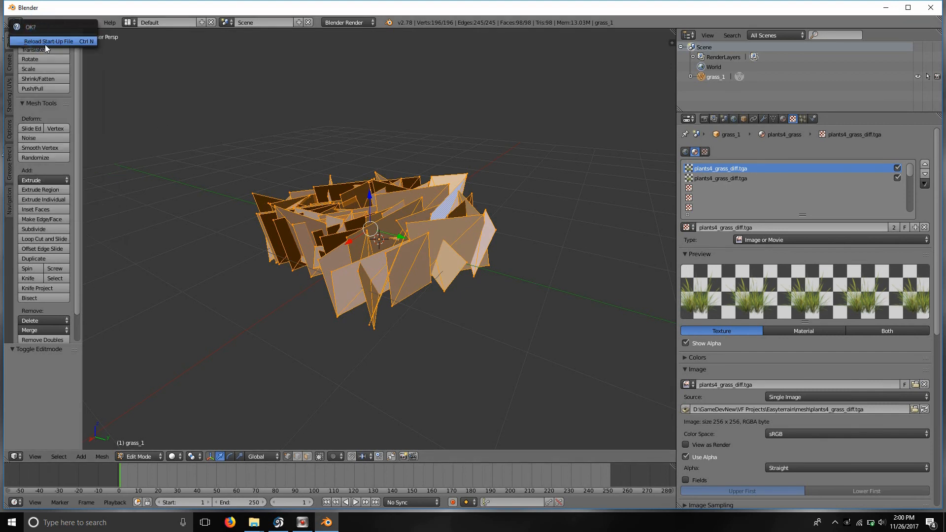
pyautogui.click(78, 41)
pyautogui.click(220, 98)
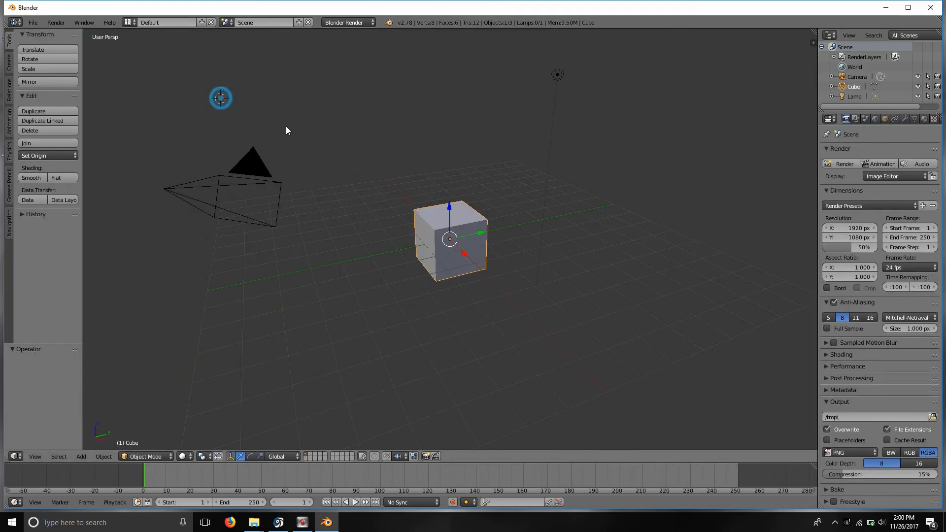
# Delete the default cube, camera and lamp to empty the scene
pyautogui.press('a')
pyautogui.press('a')
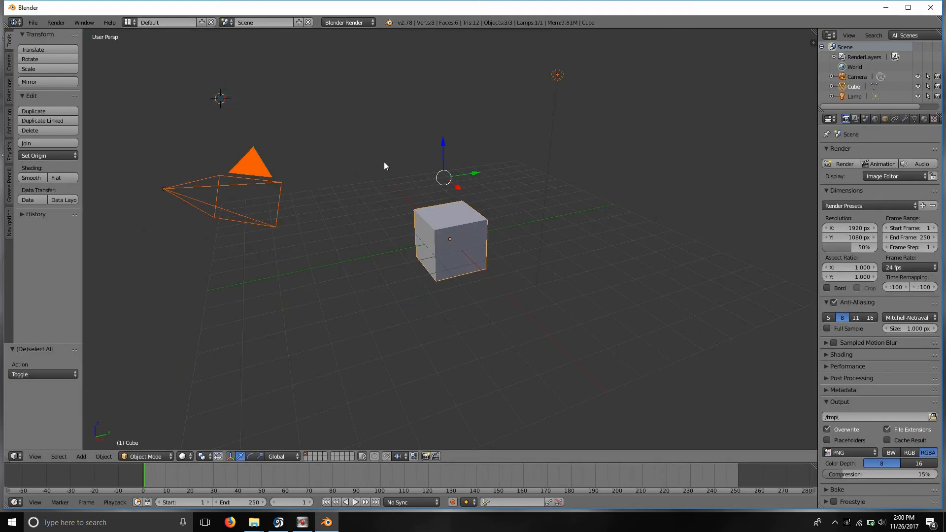
pyautogui.press('x')
pyautogui.click(385, 164)
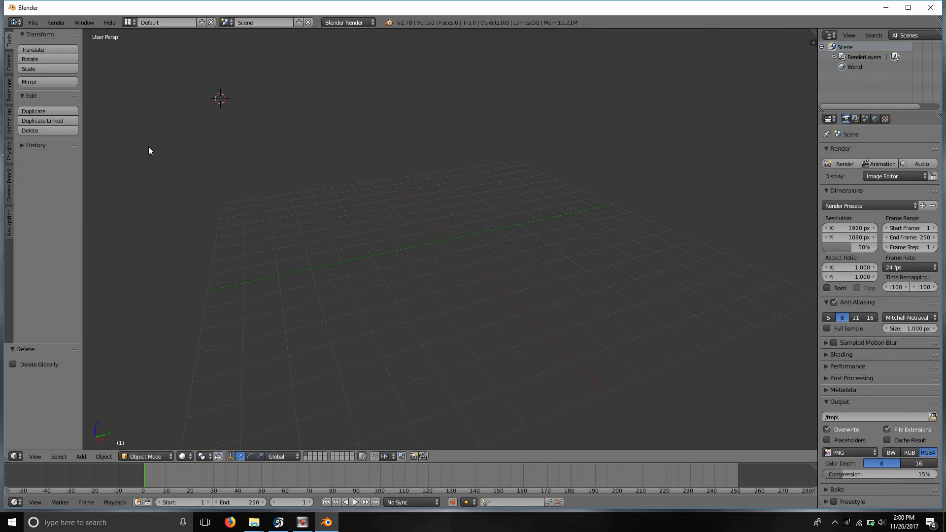
# Add a mesh circle and move it along Y and down along Z towards the grid's centre
pyautogui.click(9, 62)
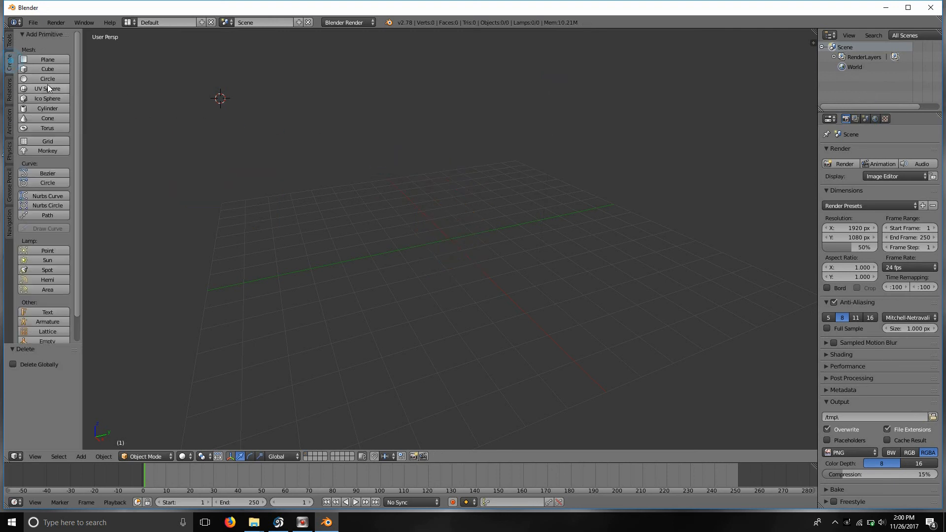
pyautogui.click(52, 75)
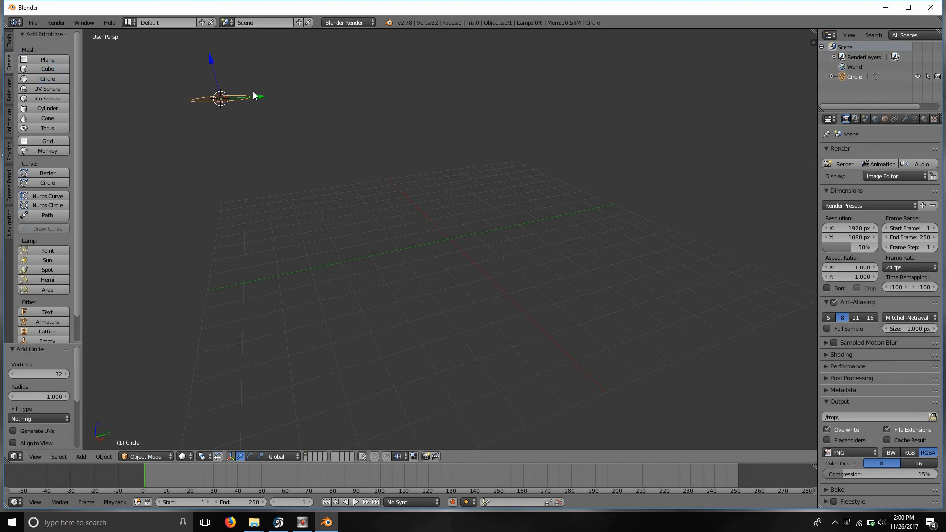
pyautogui.moveTo(253, 91); pyautogui.dragTo(453, 124)
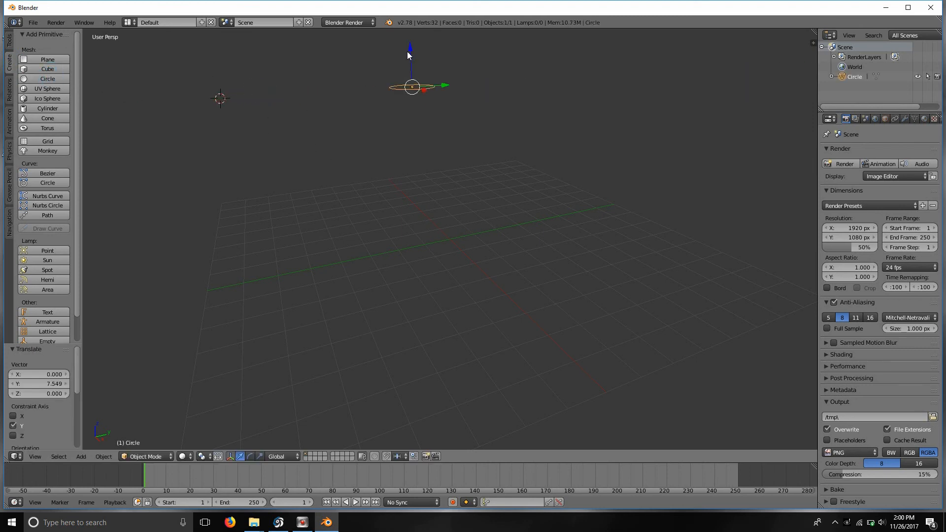
pyautogui.moveTo(410, 54); pyautogui.dragTo(484, 230)
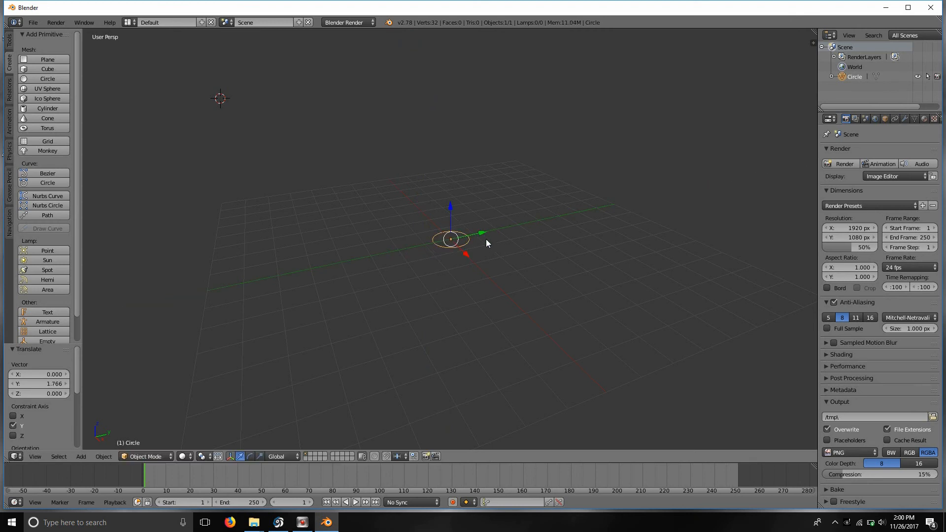
# Shift the circle along the X and Y axes closer to the world origin, including about 3.6 along X and -2.74 along Y
pyautogui.scroll(4, 501, 222)
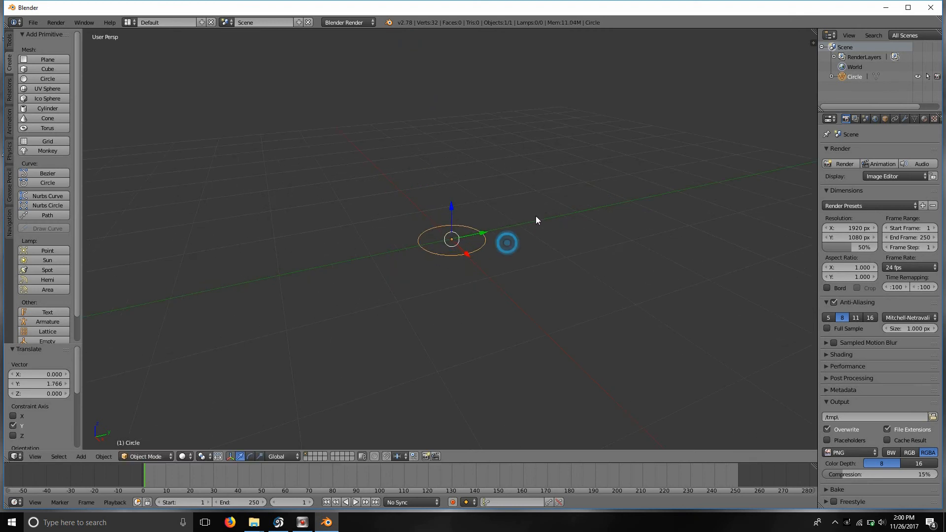
pyautogui.moveTo(513, 254); pyautogui.dragTo(553, 231, button='middle')
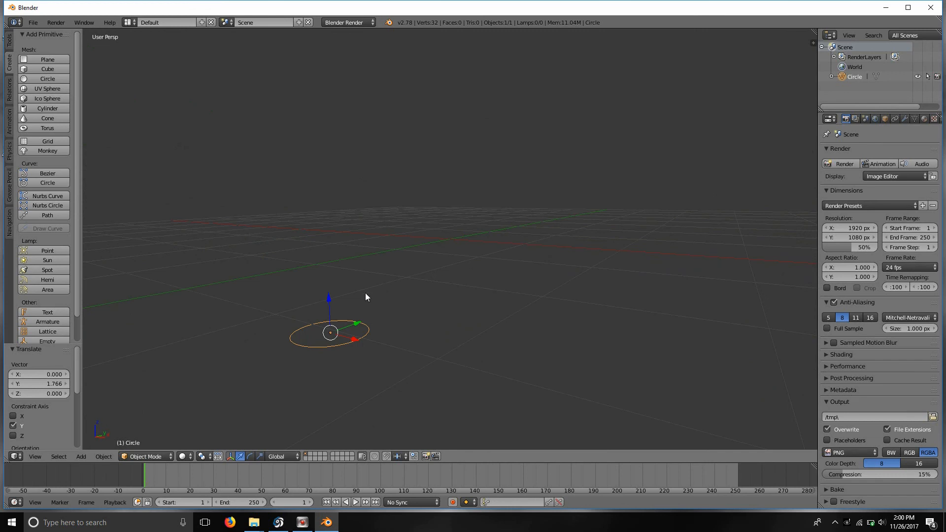
pyautogui.moveTo(331, 301); pyautogui.dragTo(460, 240)
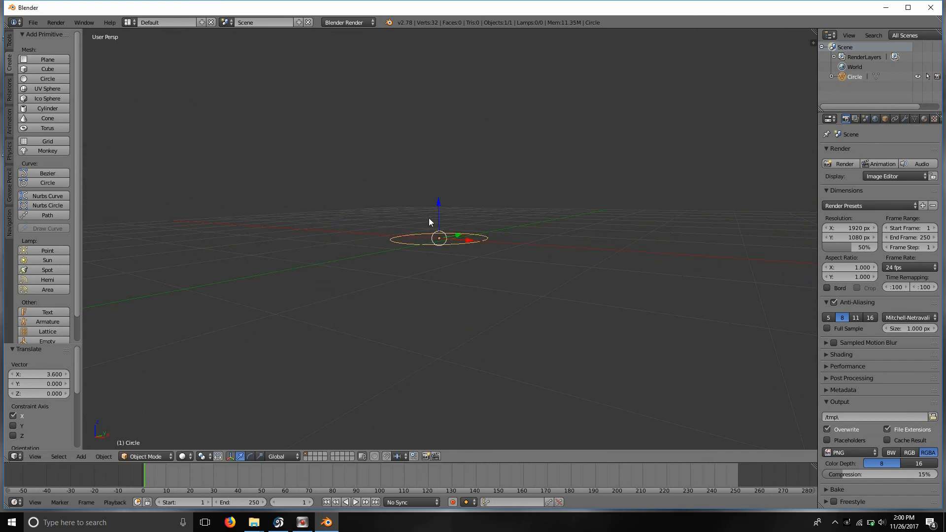
pyautogui.moveTo(429, 222)
pyautogui.mouseDown(button='middle')
pyautogui.moveTo(517, 203)
pyautogui.moveTo(552, 223)
pyautogui.moveTo(443, 228)
pyautogui.mouseUp(button='middle')
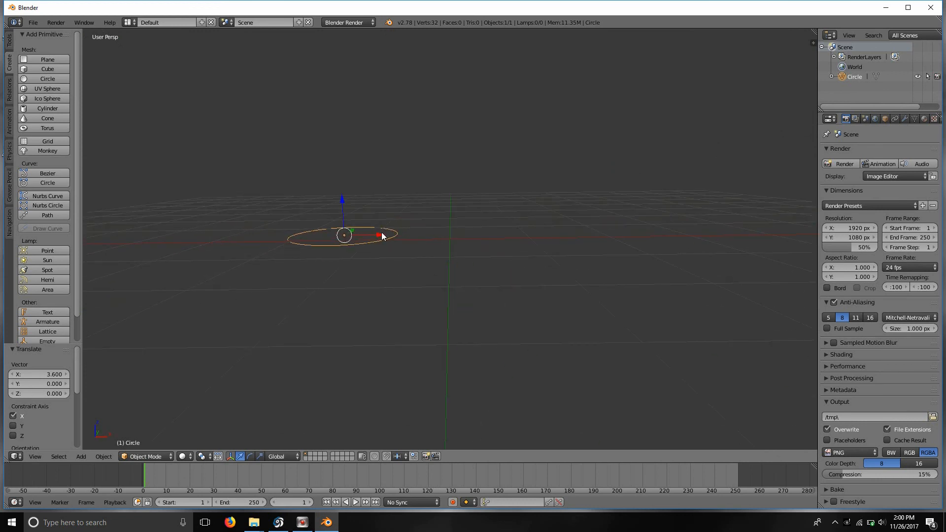
pyautogui.moveTo(382, 236); pyautogui.dragTo(491, 241)
pyautogui.moveTo(517, 205); pyautogui.dragTo(416, 198, button='middle')
pyautogui.moveTo(712, 286); pyautogui.dragTo(473, 250)
pyautogui.scroll(-4, 525, 253)
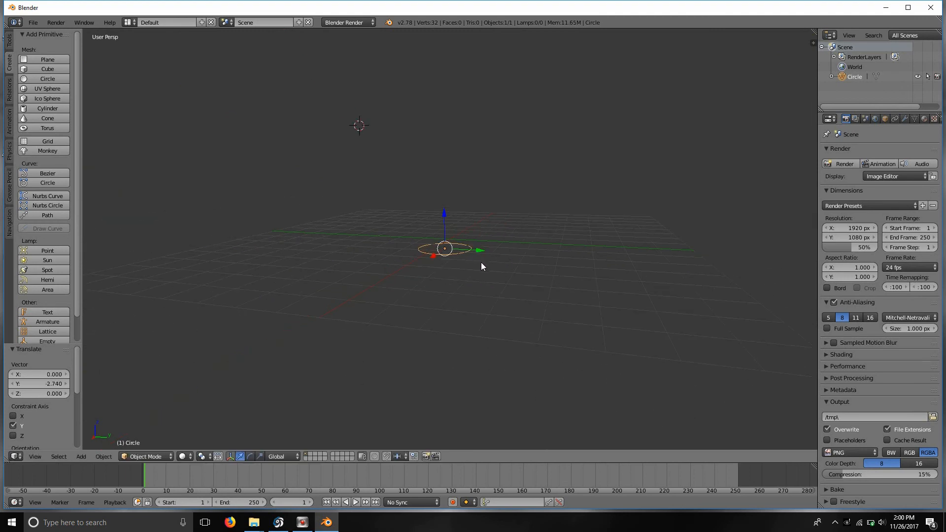
# Fine-tune the circle's position at the grid's centre, raising it about 0.215 along Z and shifting it about -0.133 along Y
pyautogui.moveTo(488, 268); pyautogui.dragTo(488, 238, button='middle')
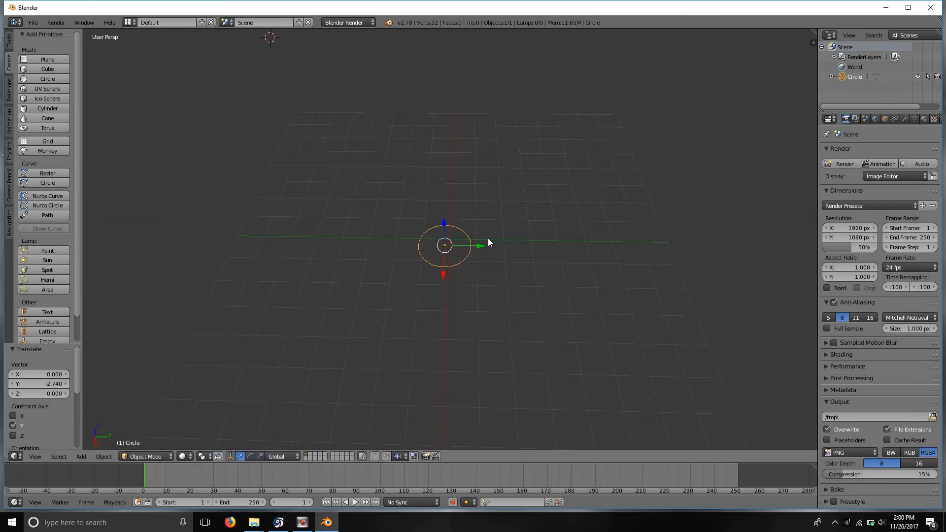
pyautogui.moveTo(441, 274); pyautogui.dragTo(486, 238)
pyautogui.moveTo(493, 238); pyautogui.dragTo(455, 211, button='middle')
pyautogui.moveTo(455, 211); pyautogui.dragTo(450, 209)
pyautogui.moveTo(449, 209); pyautogui.dragTo(498, 246, button='middle')
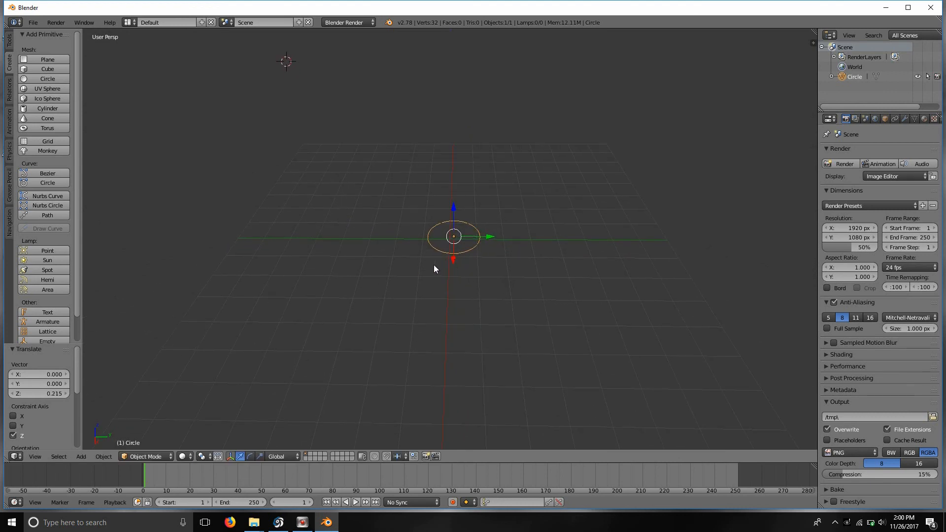
pyautogui.scroll(3, 488, 246)
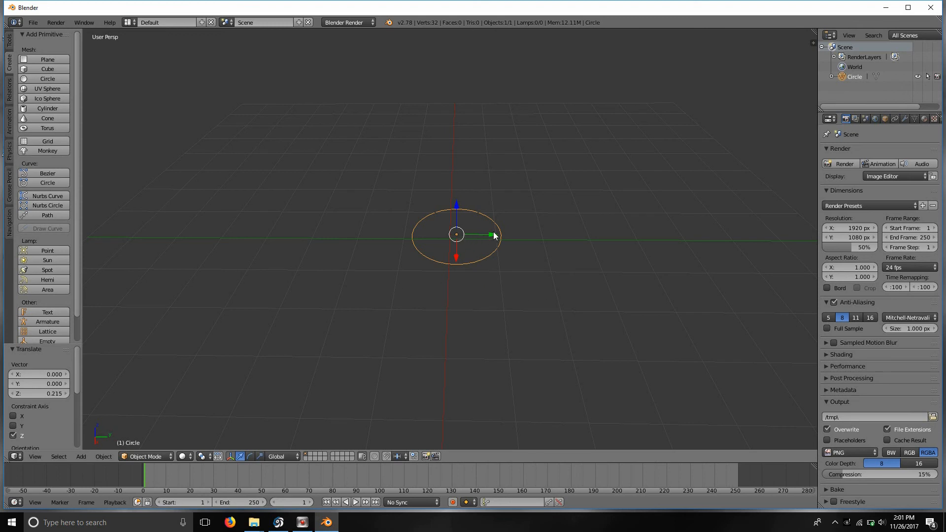
pyautogui.moveTo(494, 235); pyautogui.dragTo(489, 235)
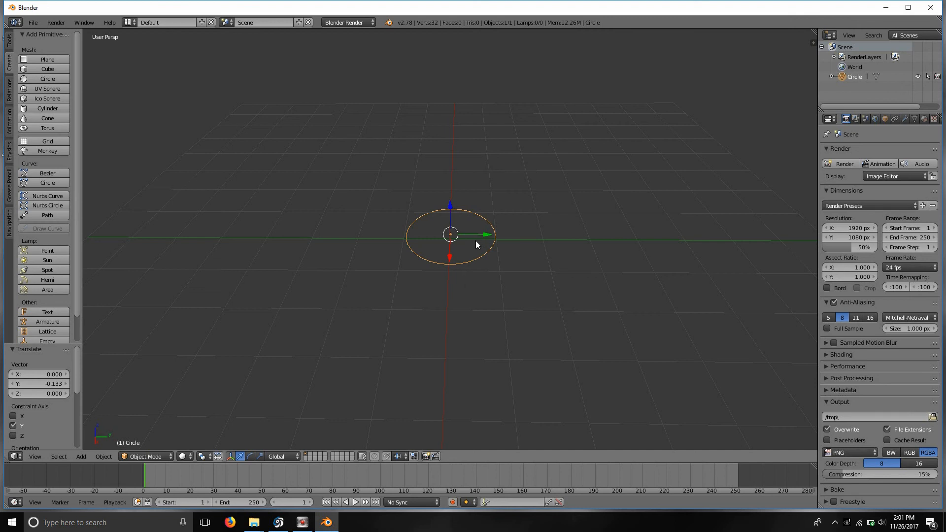
# Scale the circle down to about 0.33 of its size, keeping its height position
pyautogui.press('s')
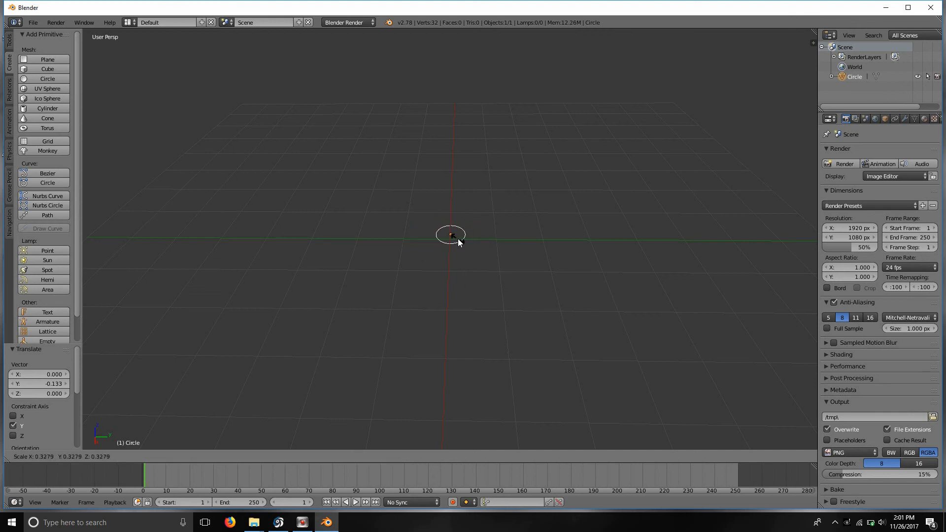
pyautogui.click(457, 239)
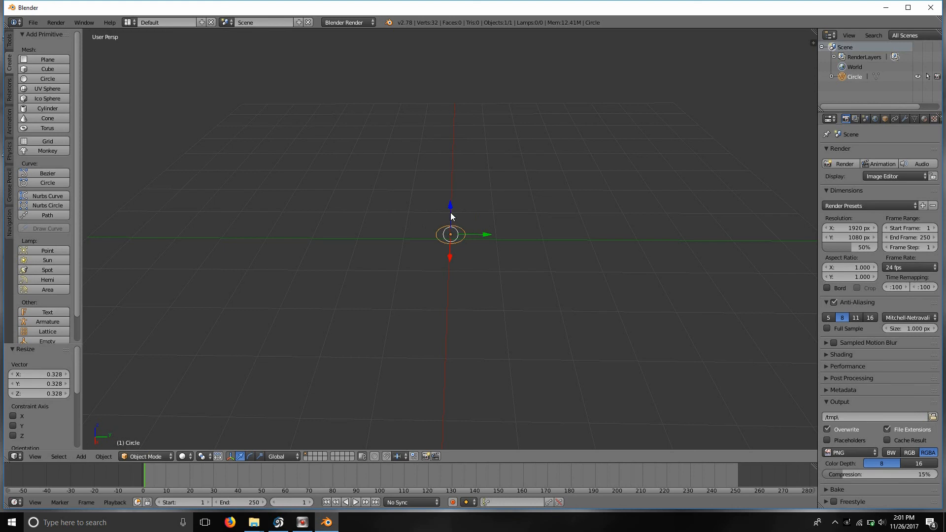
pyautogui.moveTo(451, 212)
pyautogui.mouseDown()
pyautogui.moveTo(452, 157)
pyautogui.moveTo(452, 200)
pyautogui.mouseUp()
pyautogui.hotkey('ctrl', 'z')
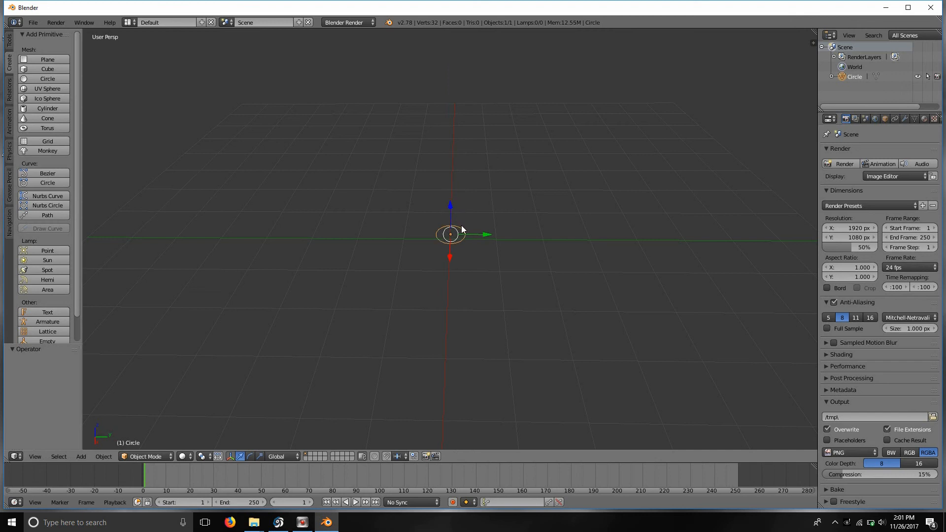
# Switch the circle to Edit Mode and extrude it about 2.1 units up along Z to form a trunk
pyautogui.click(159, 457)
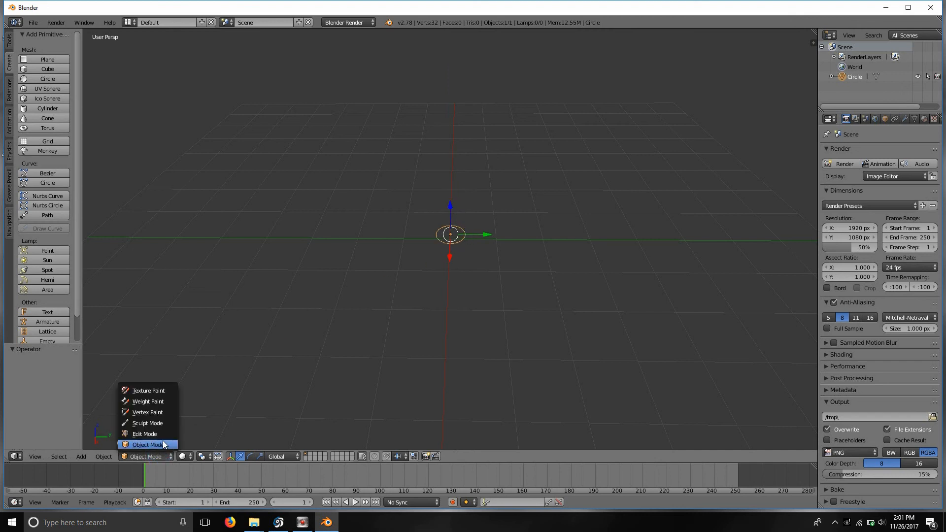
pyautogui.click(163, 435)
pyautogui.press('e')
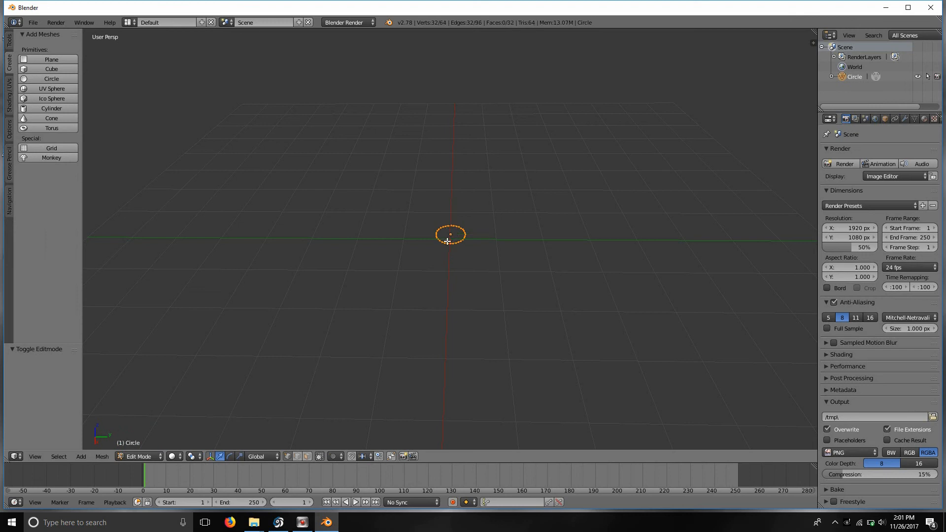
pyautogui.press('Escape')
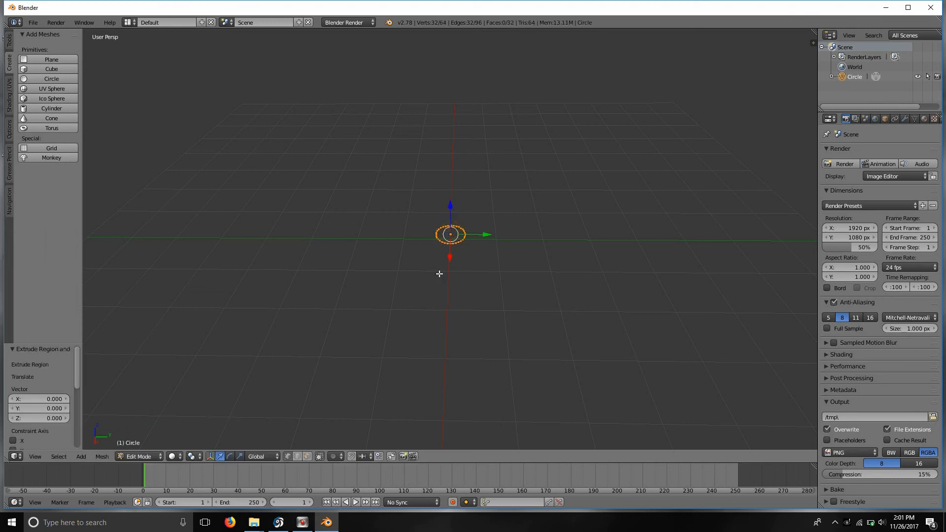
pyautogui.press('e')
pyautogui.press('z')
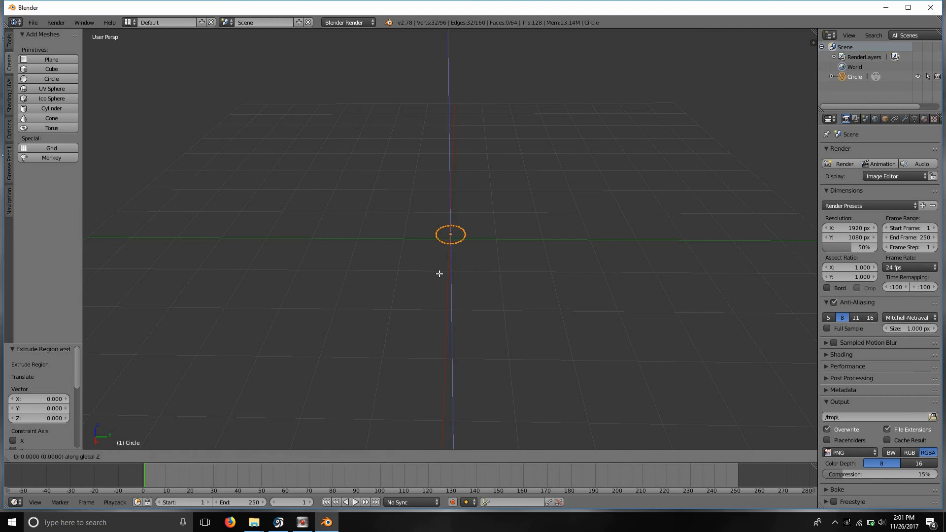
pyautogui.click(440, 187)
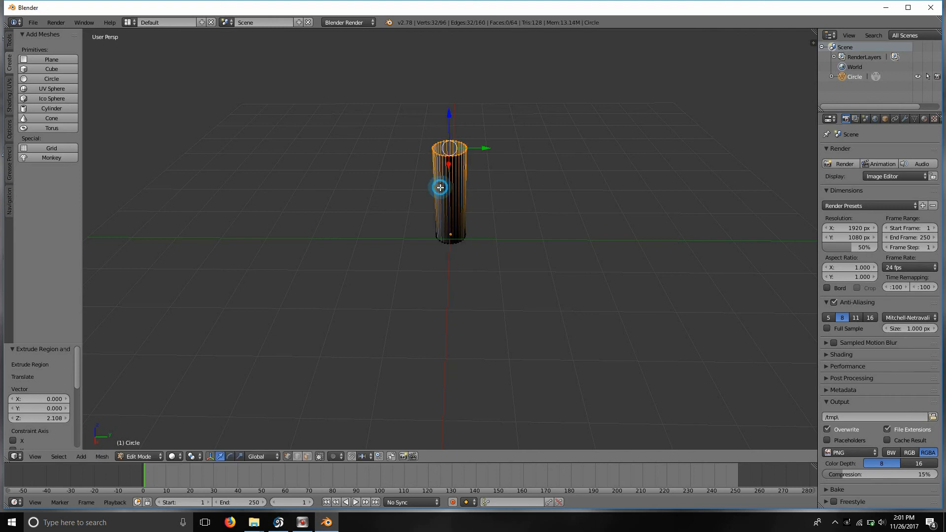
# Extrude the trunk's top ring in place and scale it outward by about 2.5 to form a wide rim
pyautogui.moveTo(518, 163); pyautogui.dragTo(521, 143, button='middle')
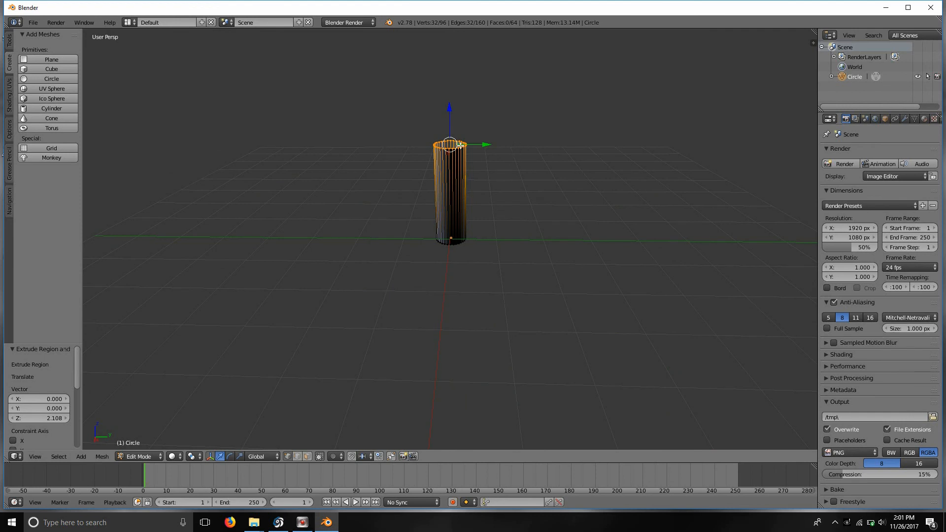
pyautogui.press('e')
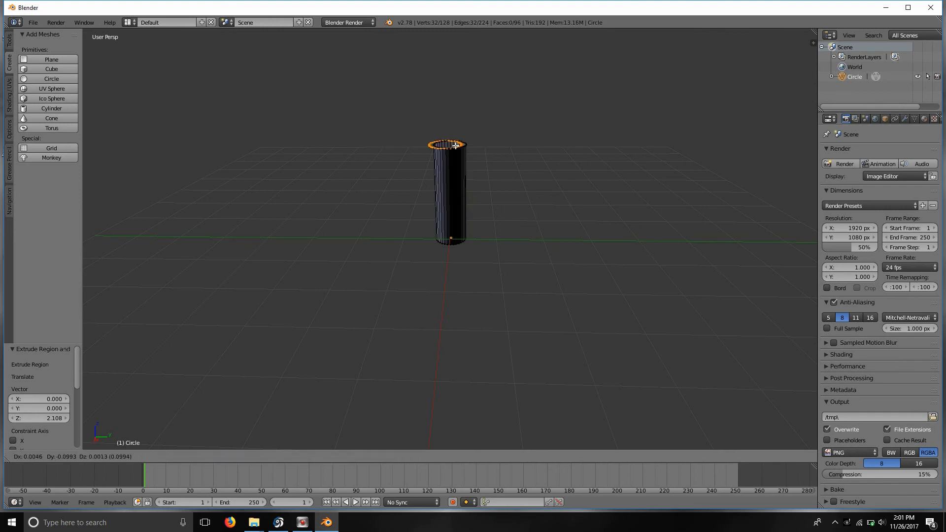
pyautogui.rightClick(459, 143)
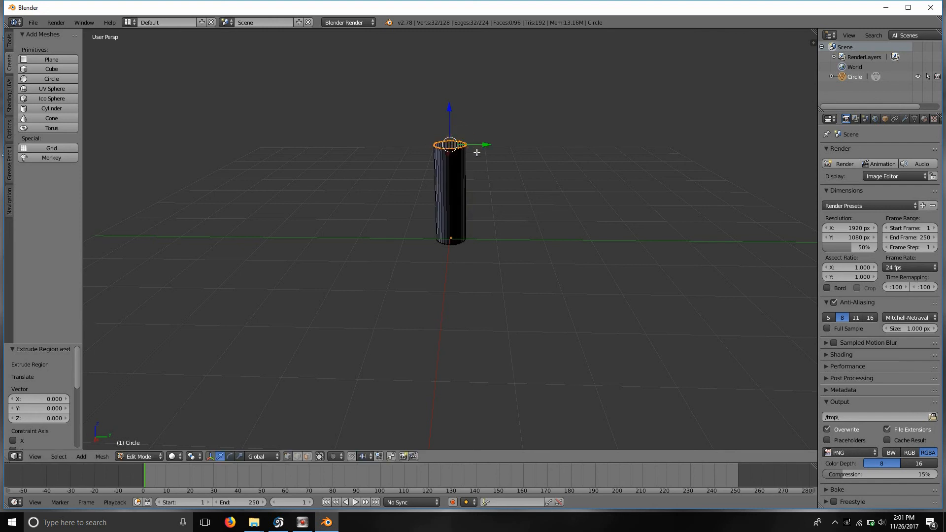
pyautogui.press('e')
pyautogui.press('s')
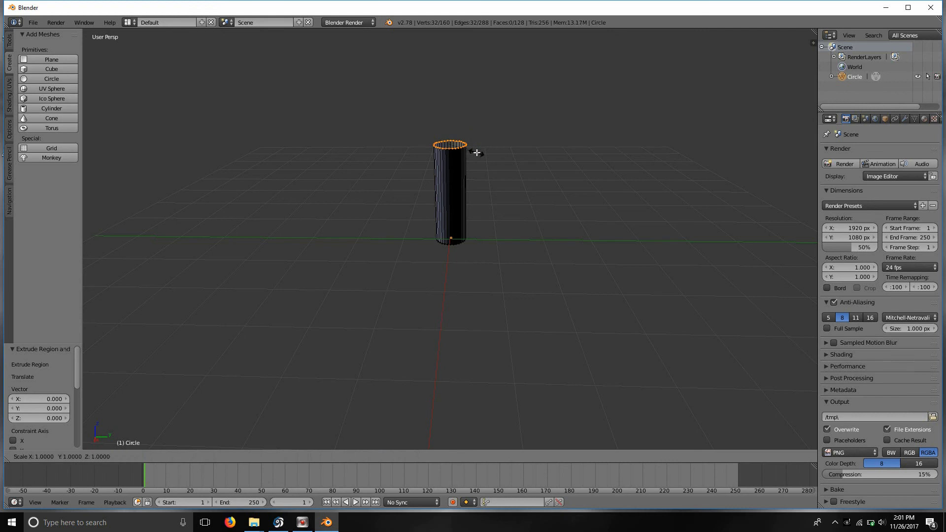
pyautogui.click(520, 149)
# Extrude the wide outer rim about 1.88 units up along Z
pyautogui.scroll(-2, 465, 179)
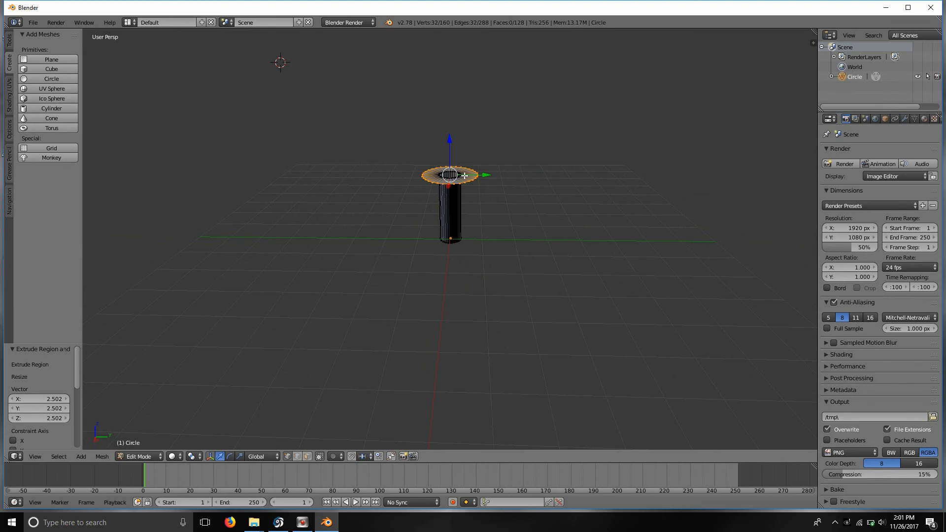
pyautogui.press('e')
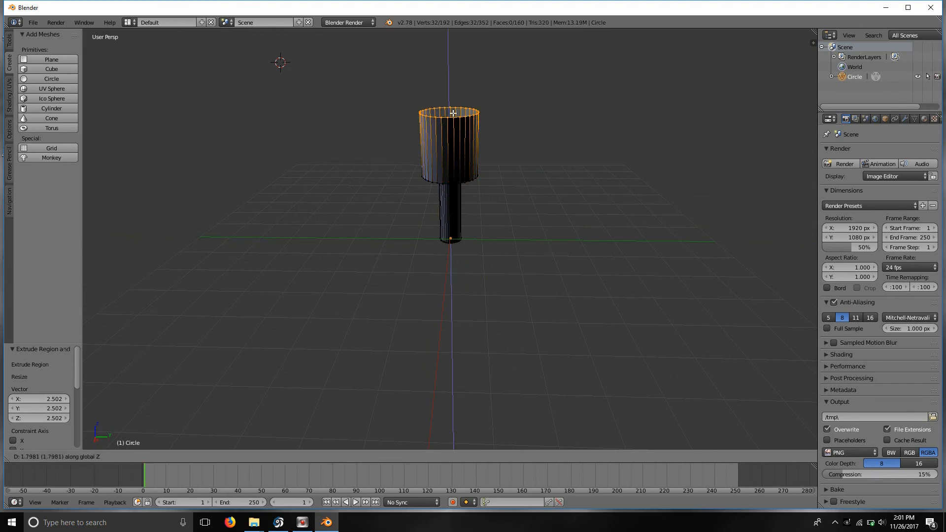
pyautogui.click(453, 110)
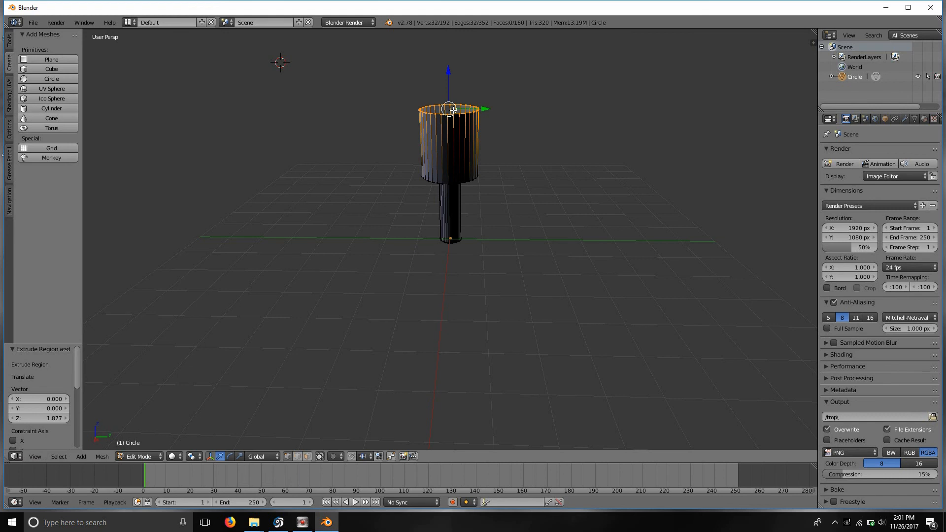
# Scale the crown's top ring inward by about 0.467 and again by about 0.161 to narrow it into a tip
pyautogui.press('s')
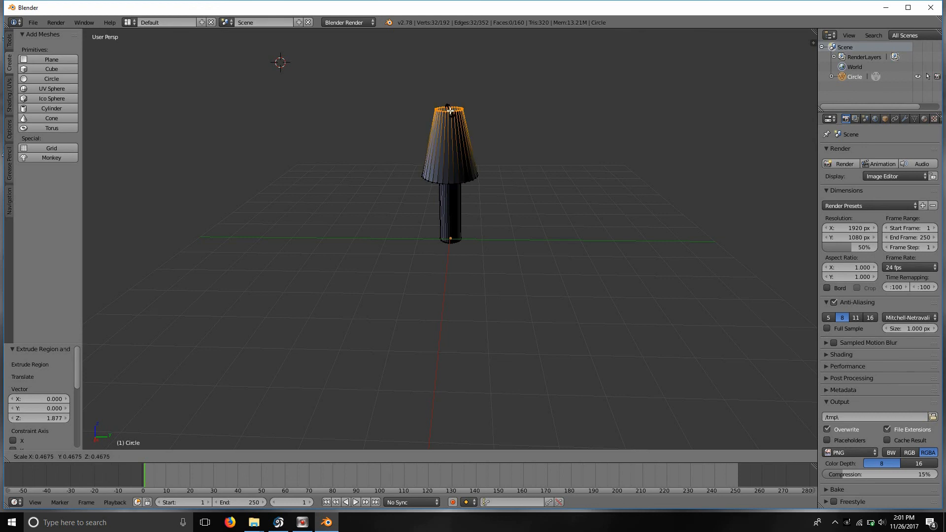
pyautogui.click(451, 111)
pyautogui.scroll(3, 449, 105)
pyautogui.moveTo(486, 144); pyautogui.dragTo(486, 167, button='middle')
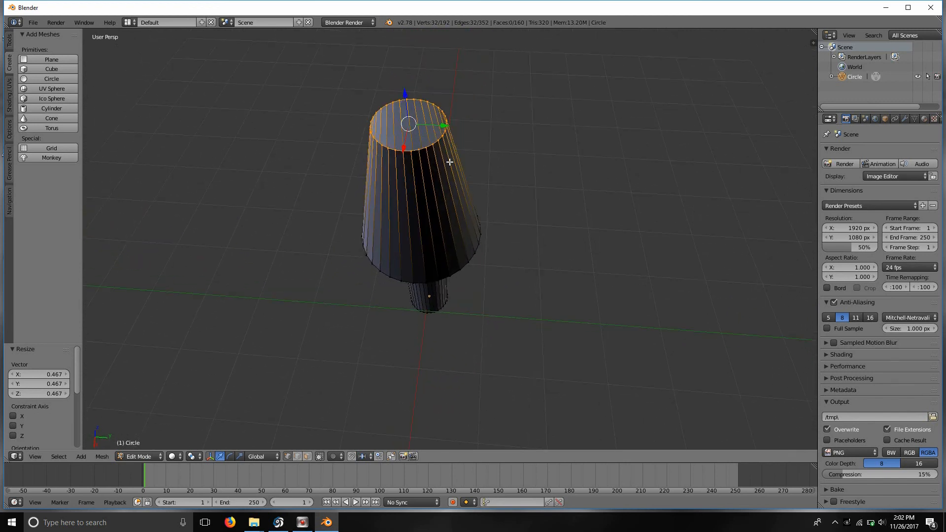
pyautogui.press('s')
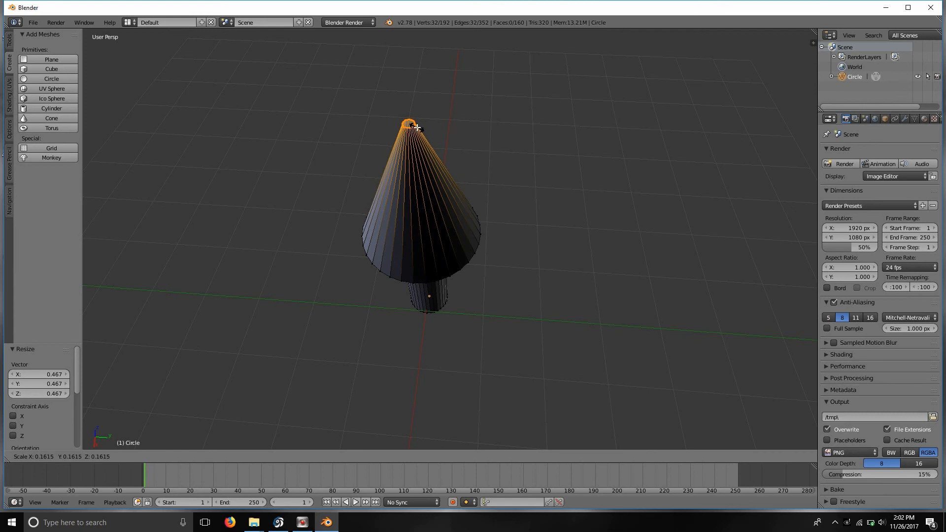
pyautogui.click(417, 127)
pyautogui.moveTo(566, 207); pyautogui.dragTo(533, 289, button='middle')
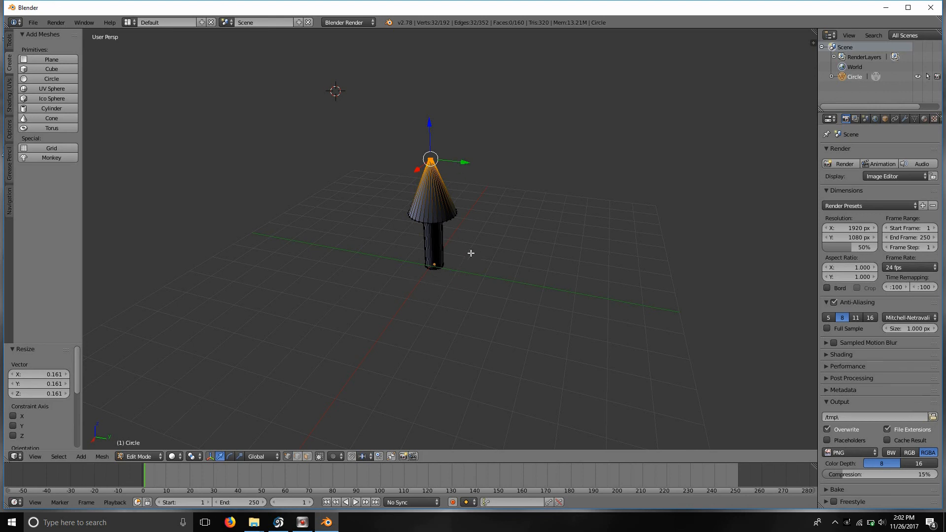
pyautogui.moveTo(471, 253); pyautogui.dragTo(581, 216, button='middle')
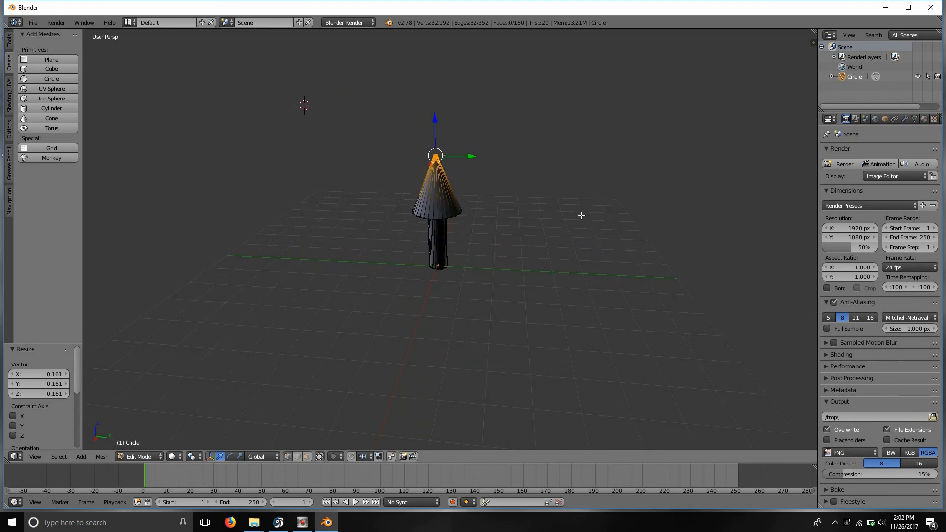
pyautogui.moveTo(458, 107); pyautogui.dragTo(493, 110, button='middle')
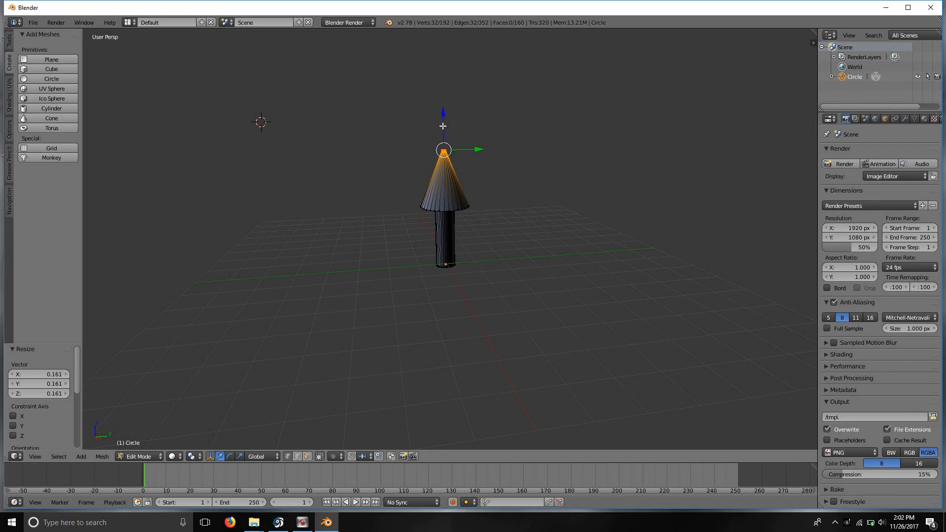
# Select the whole tree mesh and move it about 0.05 units up along Z
pyautogui.press('a')
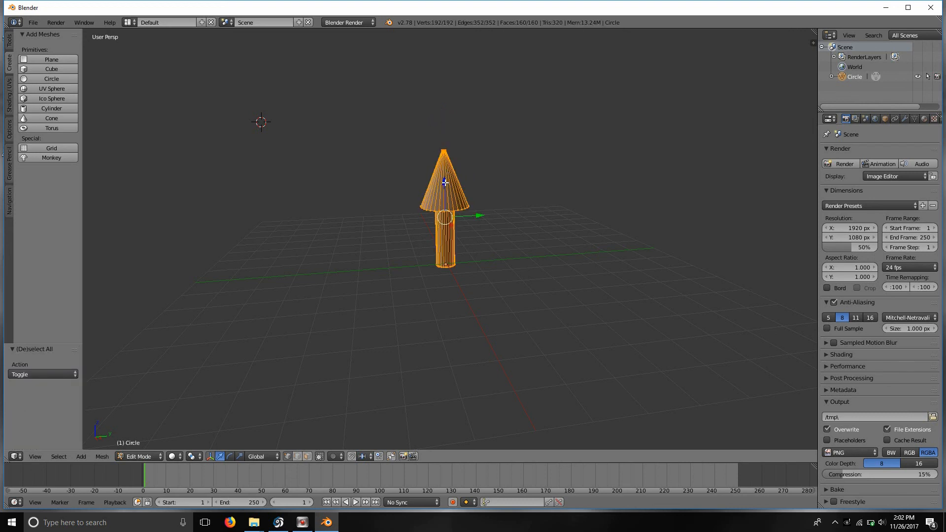
pyautogui.moveTo(445, 182); pyautogui.dragTo(452, 272)
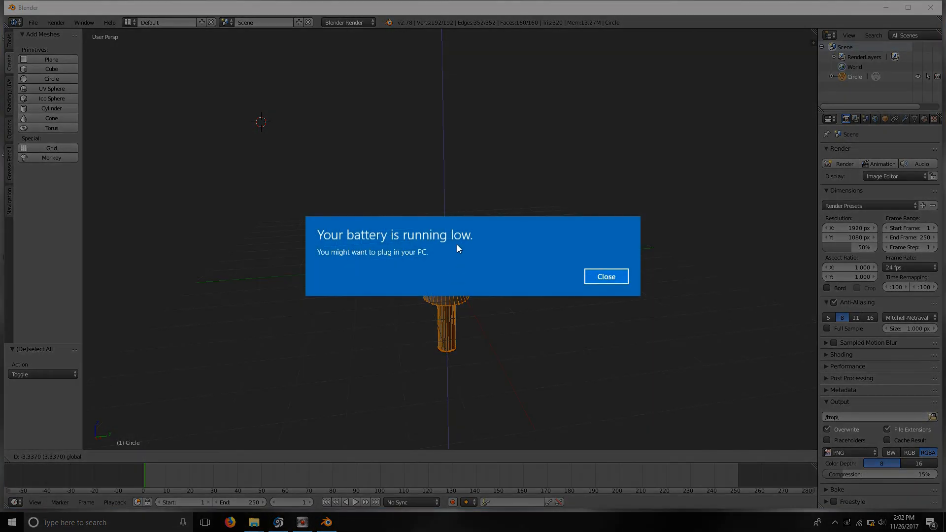
pyautogui.click(606, 275)
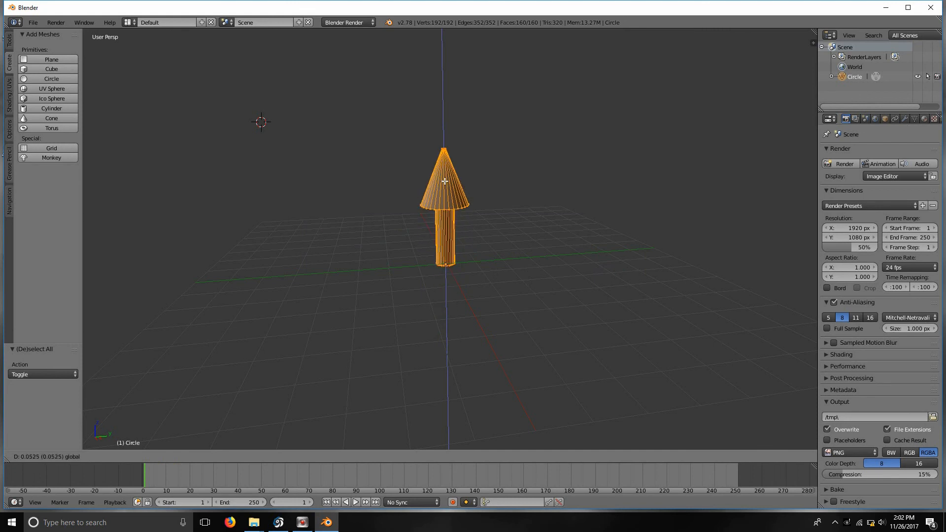
pyautogui.click(445, 181)
pyautogui.moveTo(522, 207); pyautogui.dragTo(545, 151, button='middle')
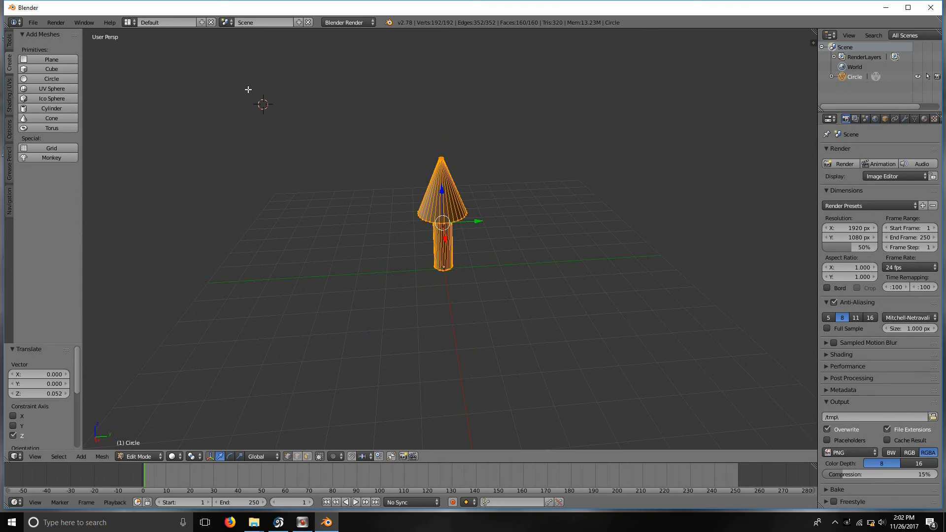
# Export the tree in FBX format as tree1.fbx to the Easyterrain mesh folder, including only mesh objects
pyautogui.click(36, 24)
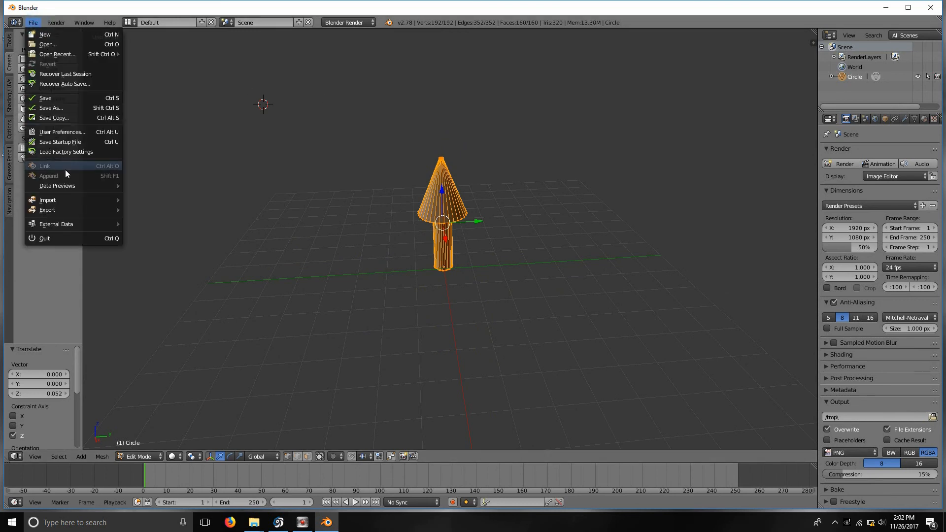
pyautogui.moveTo(79, 209)
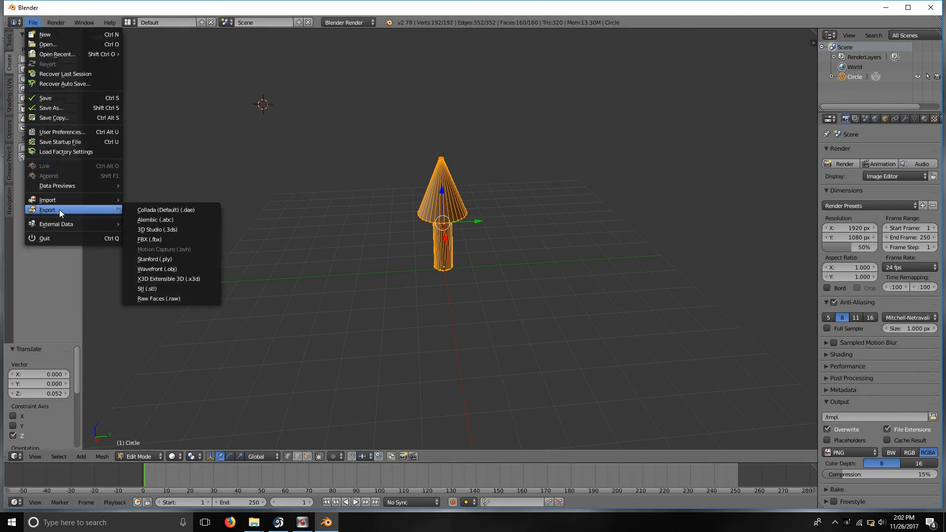
pyautogui.click(164, 239)
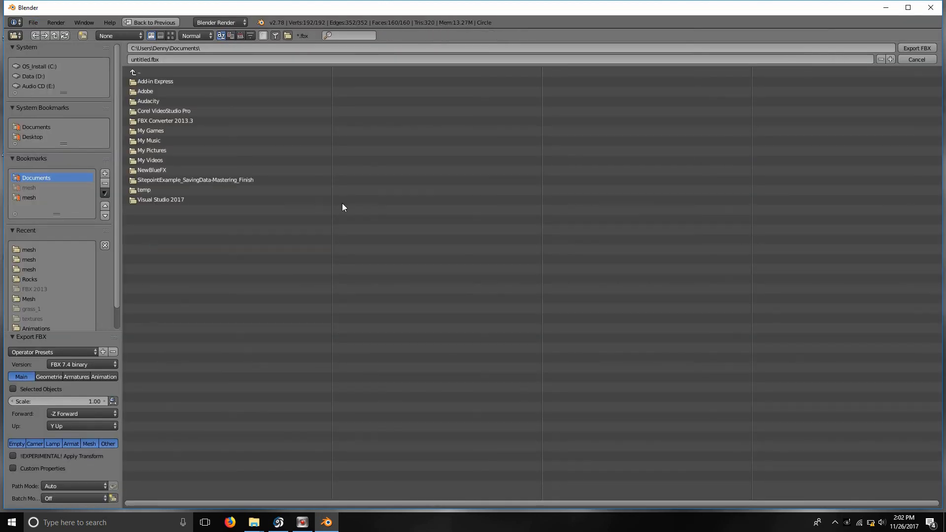
pyautogui.click(29, 197)
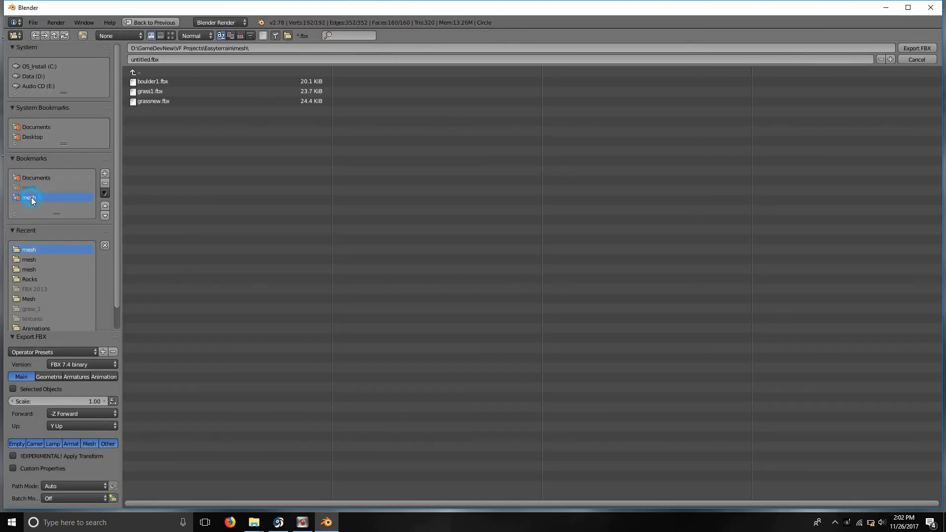
pyautogui.click(163, 59)
pyautogui.write('tree1')
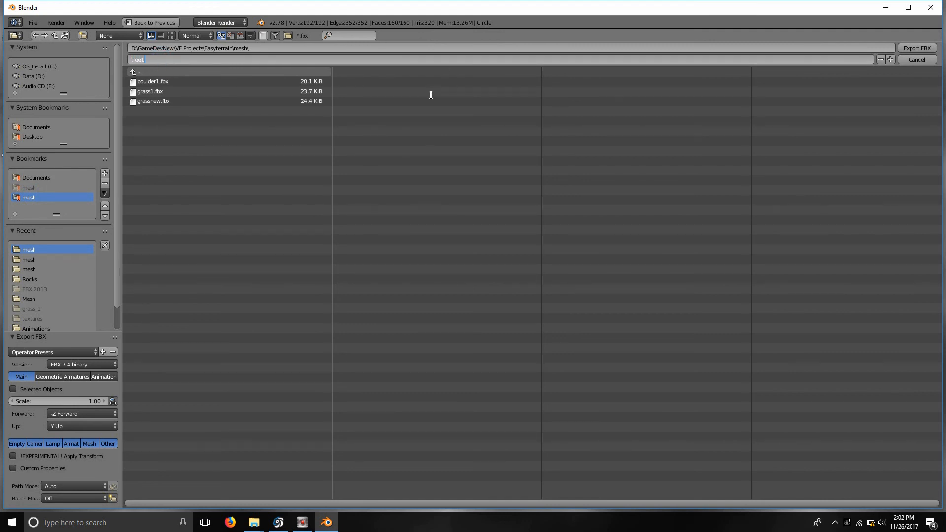
pyautogui.press('Return')
pyautogui.click(89, 444)
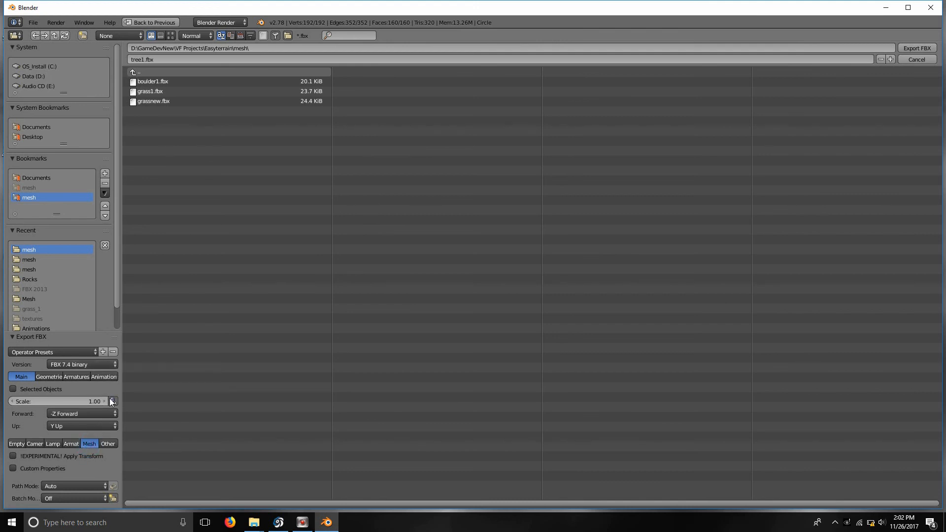
pyautogui.click(920, 50)
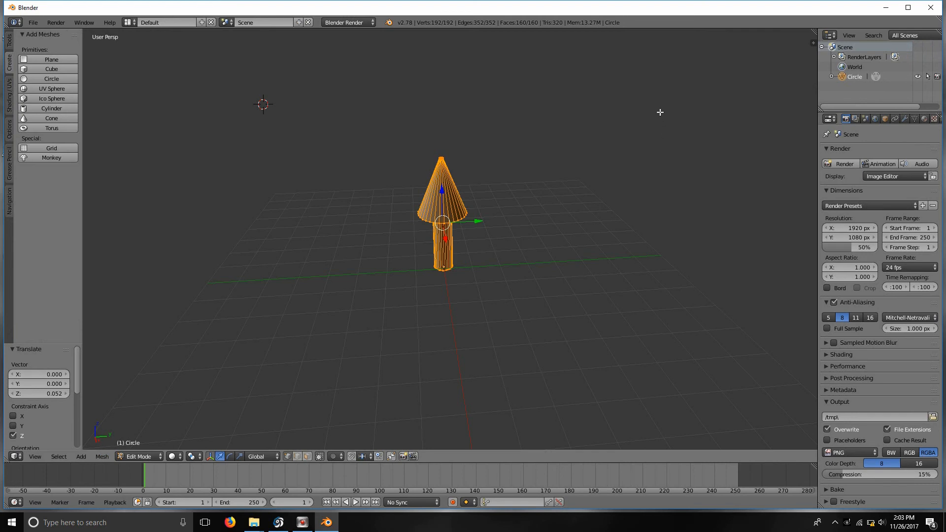
# Quit Blender without saving the changes and switch to Voxel Studio
pyautogui.click(931, 7)
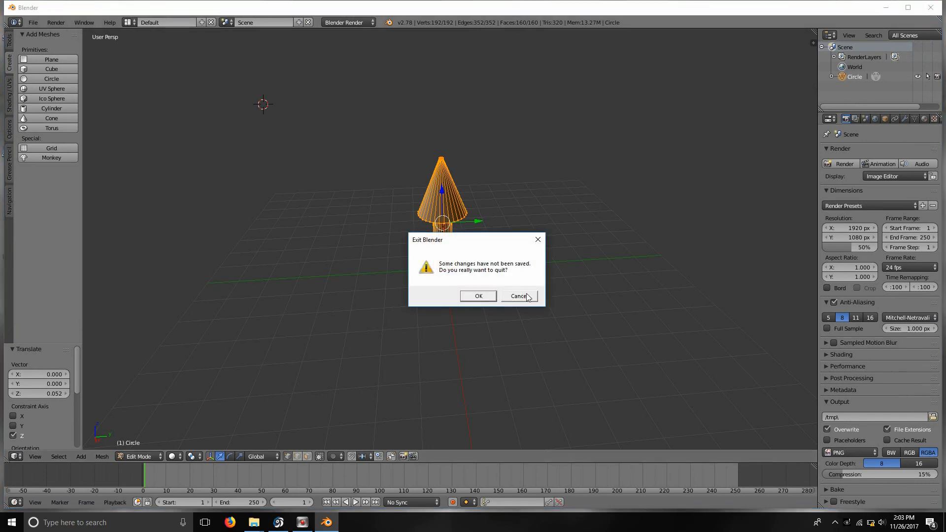
pyautogui.click(471, 296)
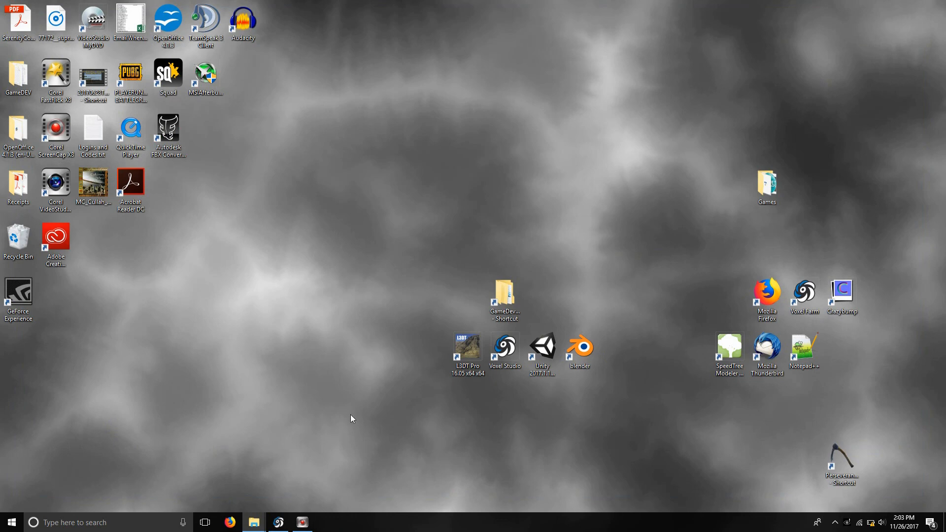
pyautogui.click(280, 523)
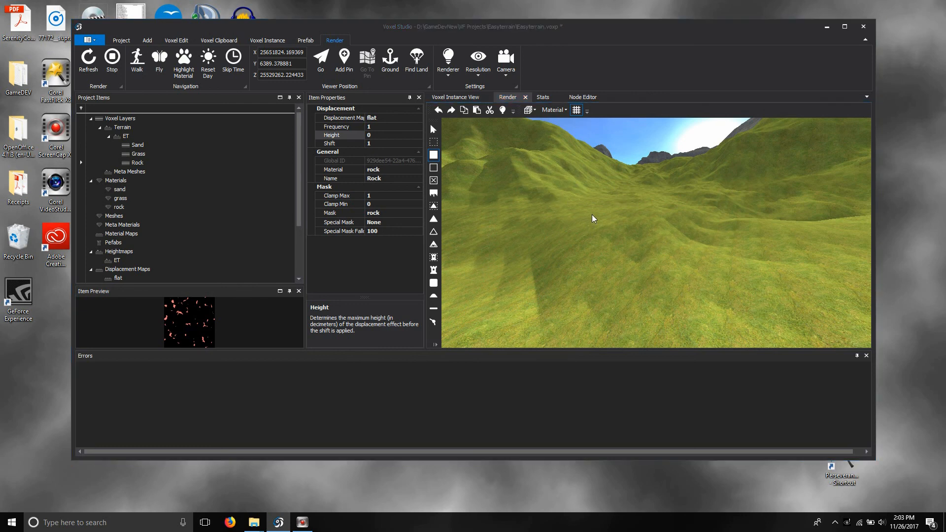
# Move down close to the rendered terrain and examine the grass surface and surrounding hills
pyautogui.moveTo(609, 194); pyautogui.dragTo(594, 227, button='right')
pyautogui.press('w')
pyautogui.press('w')
pyautogui.moveTo(700, 205); pyautogui.dragTo(513, 204, button='right')
pyautogui.press('w')
pyautogui.moveTo(705, 170); pyautogui.dragTo(494, 192, button='right')
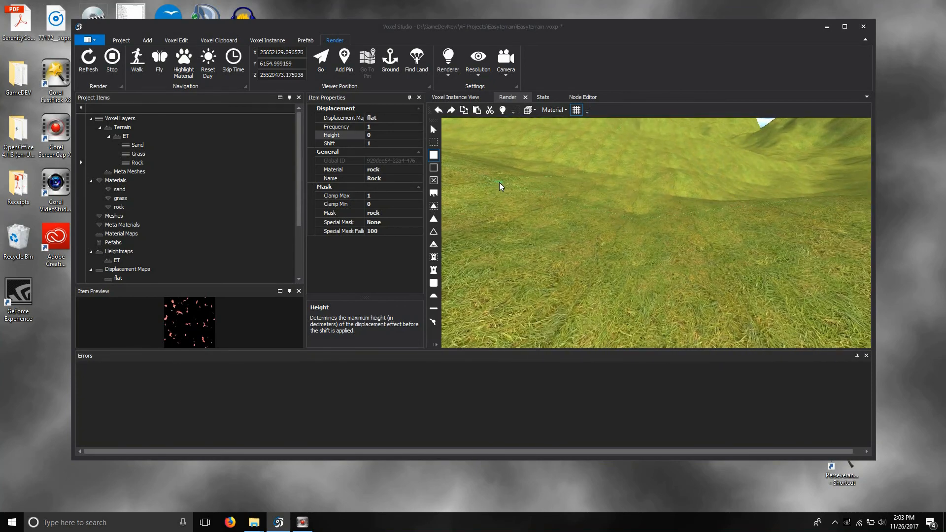
pyautogui.moveTo(603, 169); pyautogui.dragTo(602, 132, button='right')
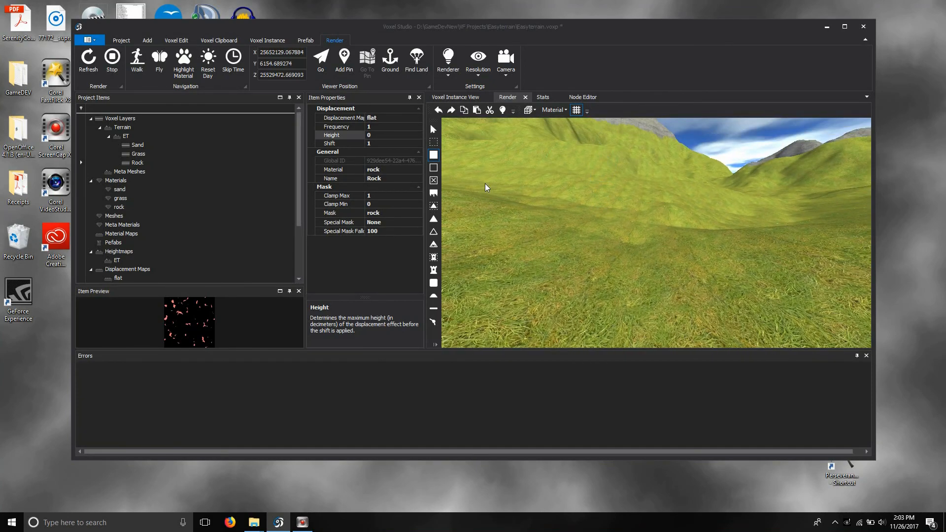
# Check the sand and grass materials' properties and inspect the rendered grassy valley in all directions
pyautogui.click(119, 189)
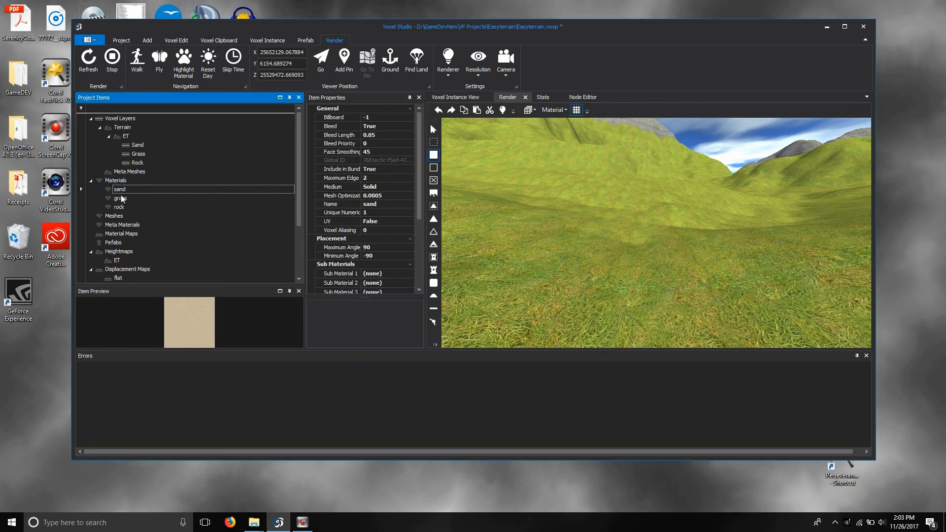
pyautogui.click(121, 198)
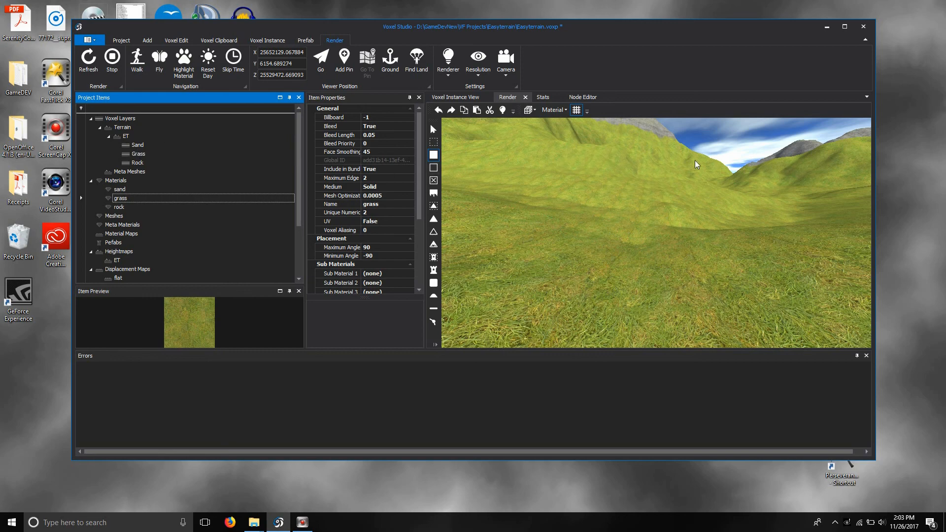
pyautogui.moveTo(697, 163); pyautogui.dragTo(773, 139)
pyautogui.moveTo(716, 149); pyautogui.dragTo(523, 156)
pyautogui.moveTo(604, 161); pyautogui.dragTo(503, 167)
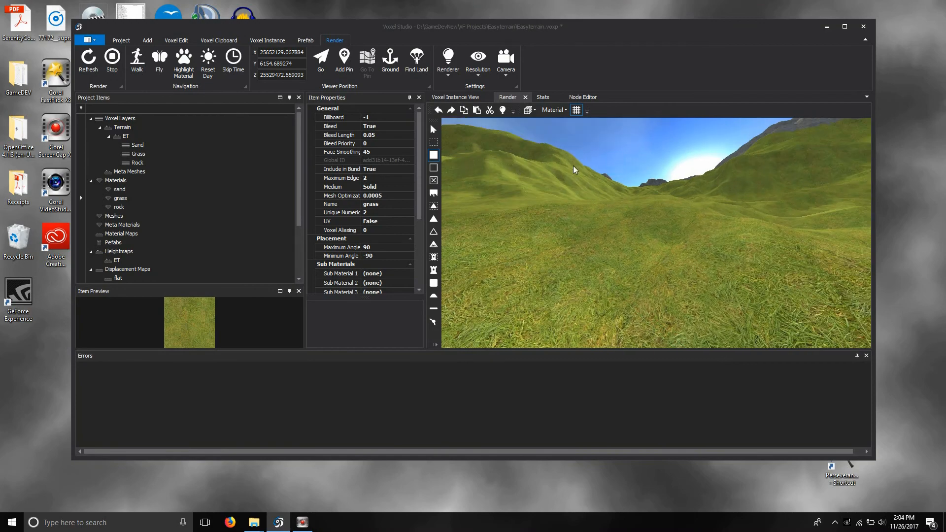
pyautogui.moveTo(671, 185); pyautogui.dragTo(566, 189)
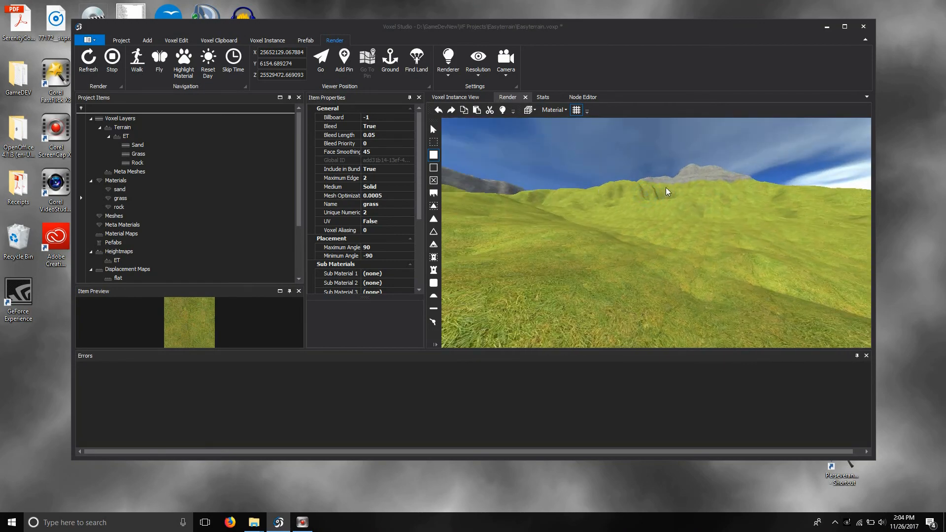
pyautogui.moveTo(665, 188); pyautogui.dragTo(557, 189)
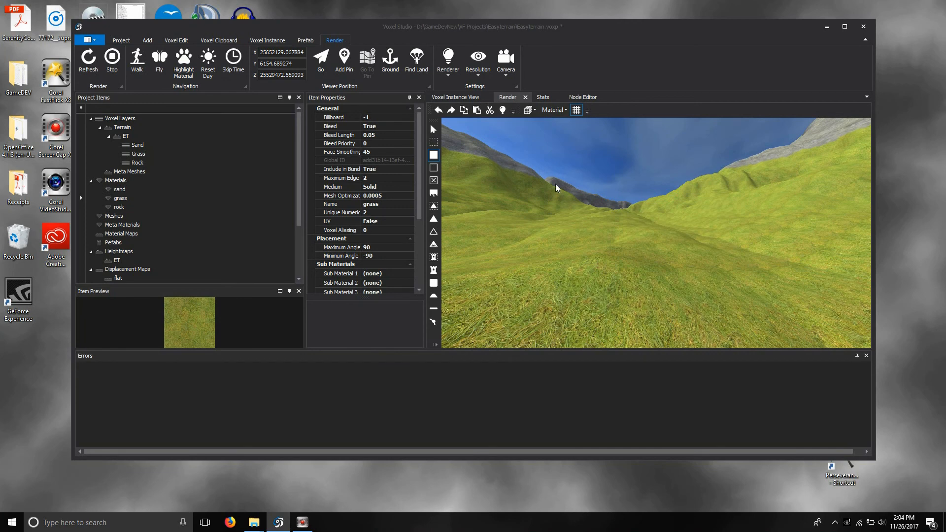
pyautogui.moveTo(591, 230); pyautogui.dragTo(838, 238)
pyautogui.moveTo(619, 239); pyautogui.dragTo(780, 232)
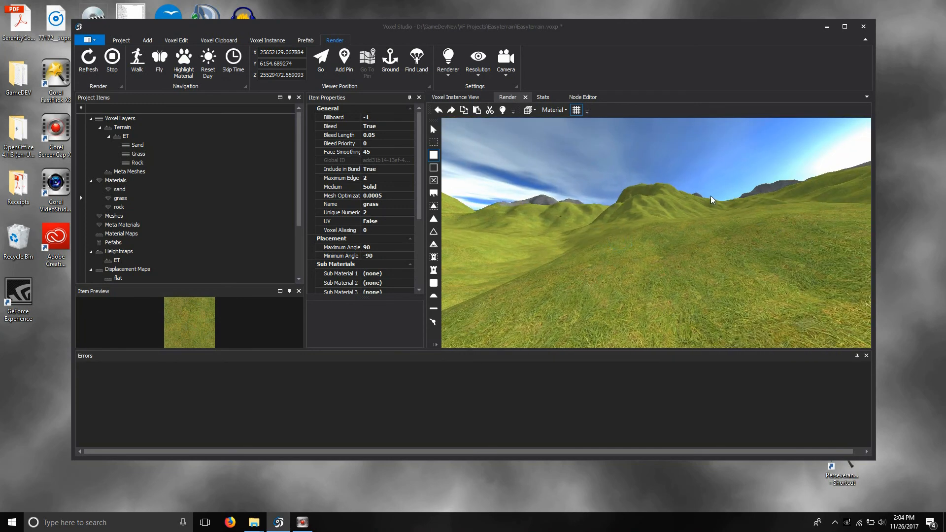
pyautogui.moveTo(655, 195); pyautogui.dragTo(552, 203)
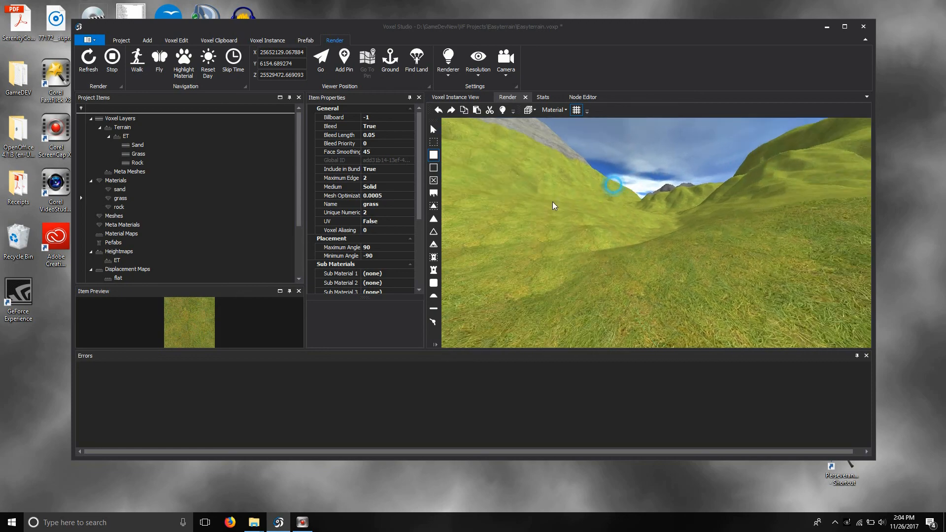
pyautogui.moveTo(627, 210); pyautogui.dragTo(567, 226)
pyautogui.moveTo(627, 217); pyautogui.dragTo(552, 214)
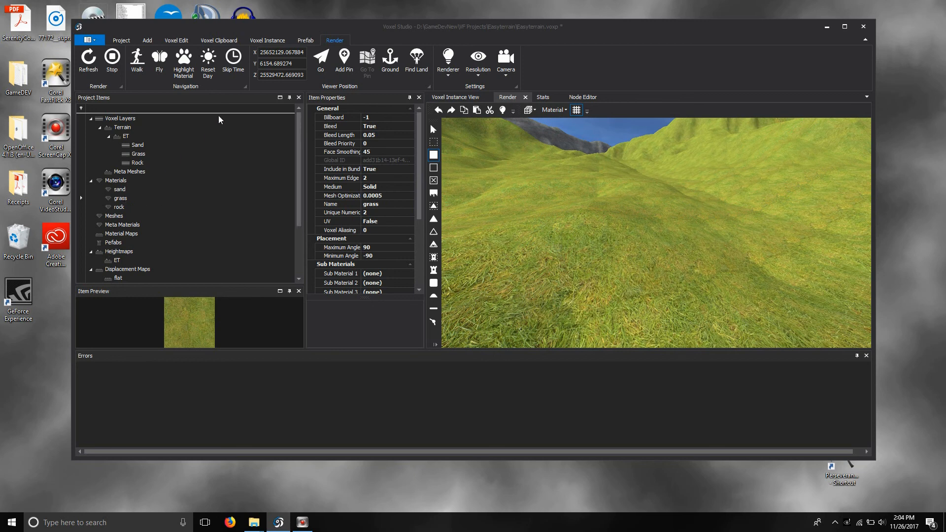
# Import grassnew.fbx from the Easyterrain mesh folder as a new mesh, including the materials found in the file
pyautogui.click(147, 40)
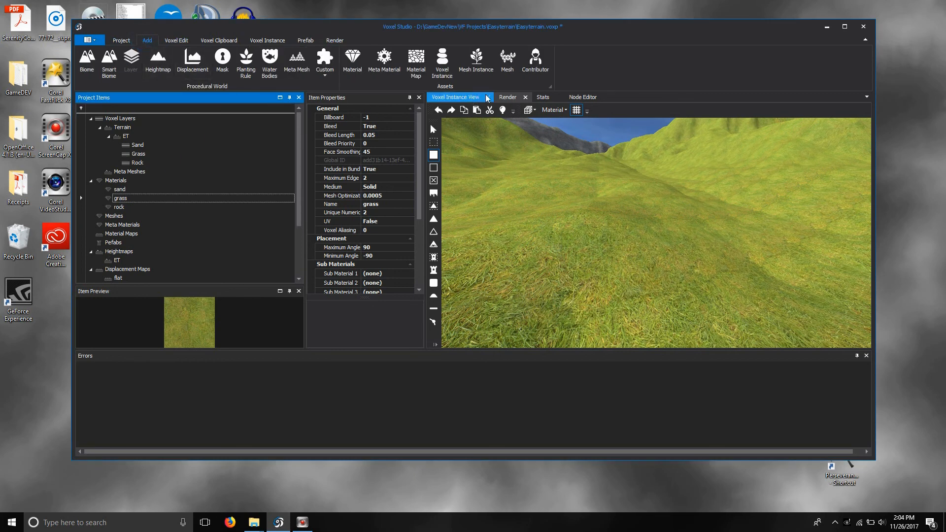
pyautogui.click(508, 61)
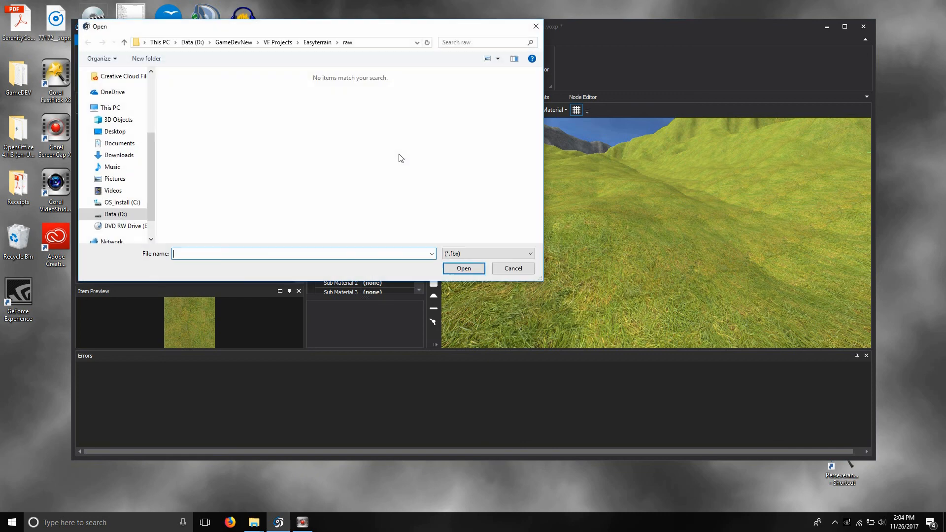
pyautogui.click(278, 43)
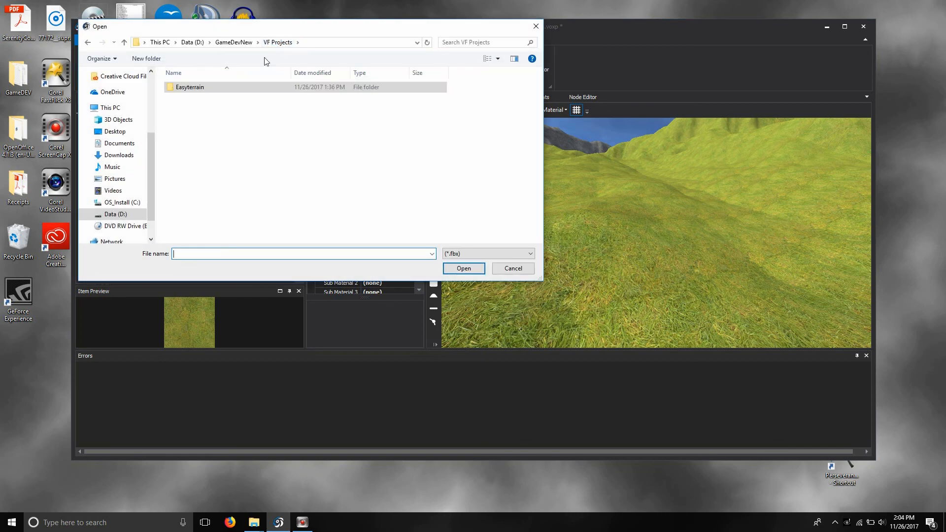
pyautogui.click(199, 90)
pyautogui.doubleClick(198, 90)
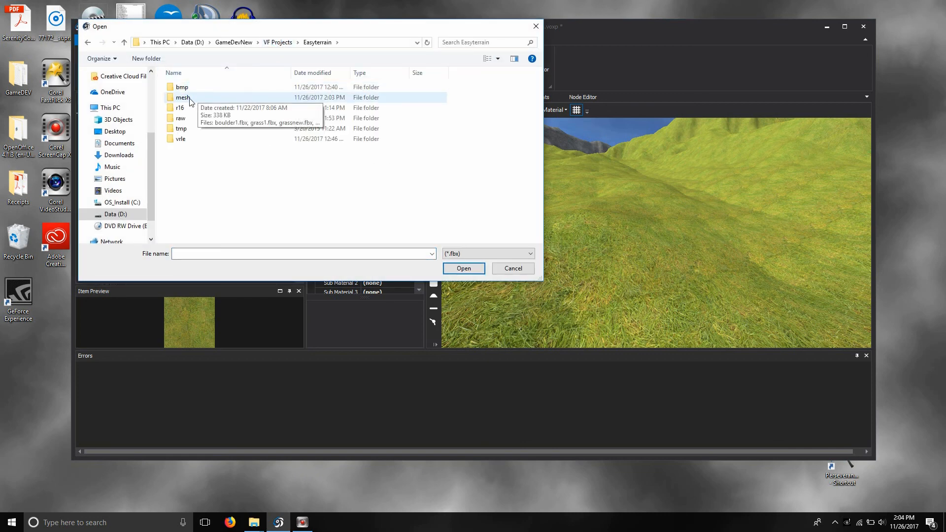
pyautogui.doubleClick(192, 98)
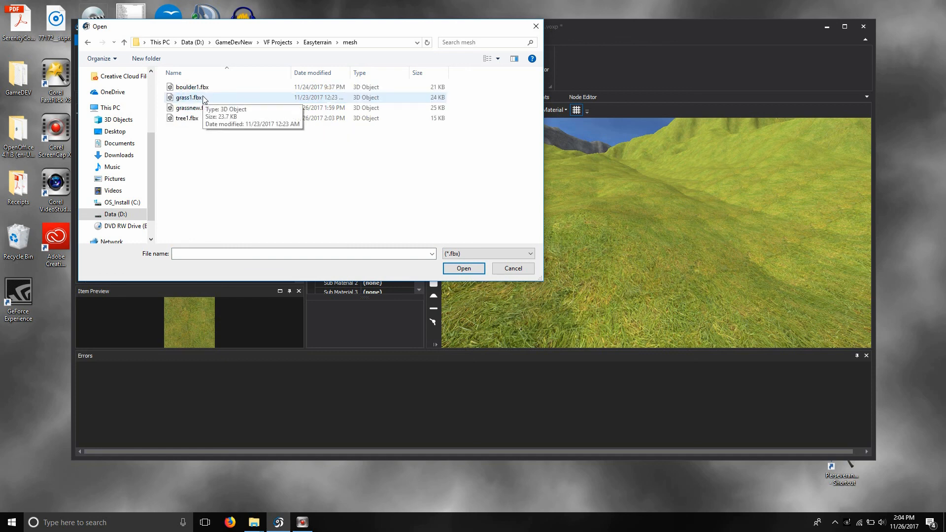
pyautogui.click(192, 107)
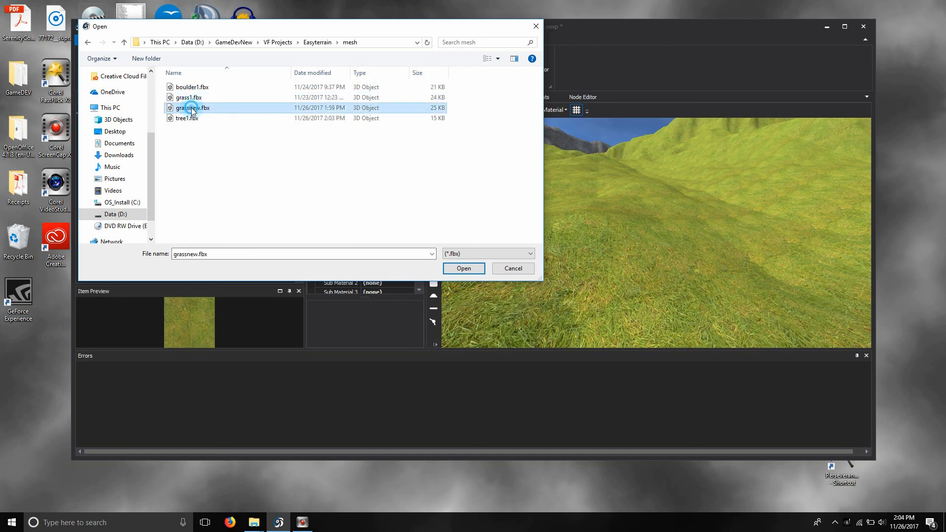
pyautogui.click(463, 269)
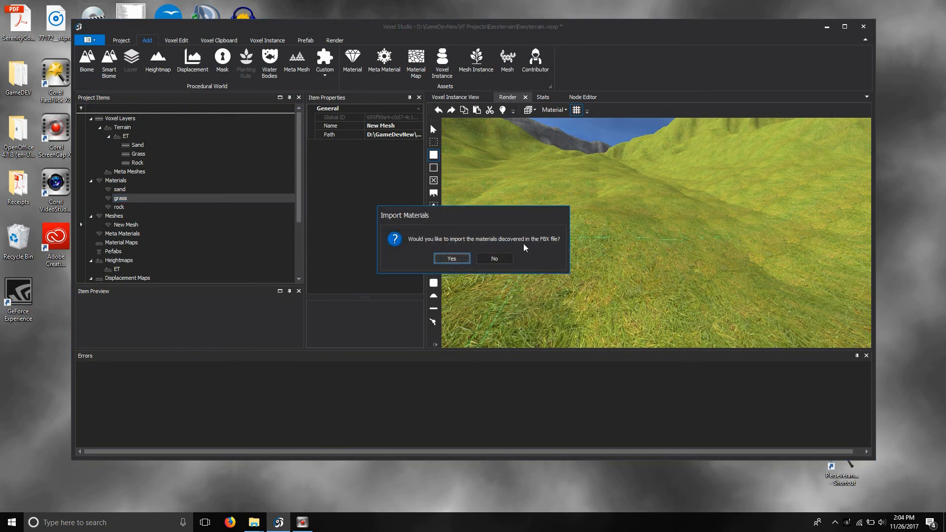
pyautogui.click(452, 259)
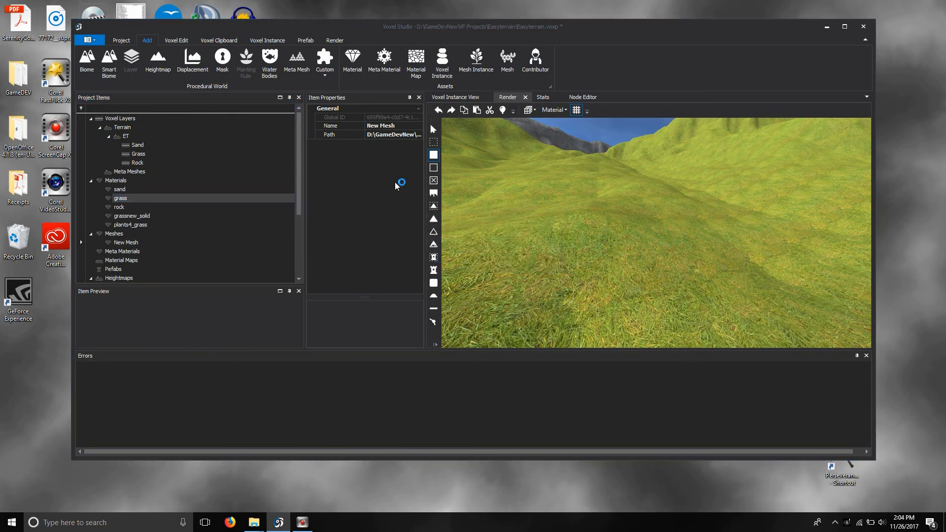
# Select the imported plants4_grass material and widen the item properties area so its values show in full
pyautogui.moveTo(299, 194); pyautogui.dragTo(299, 232)
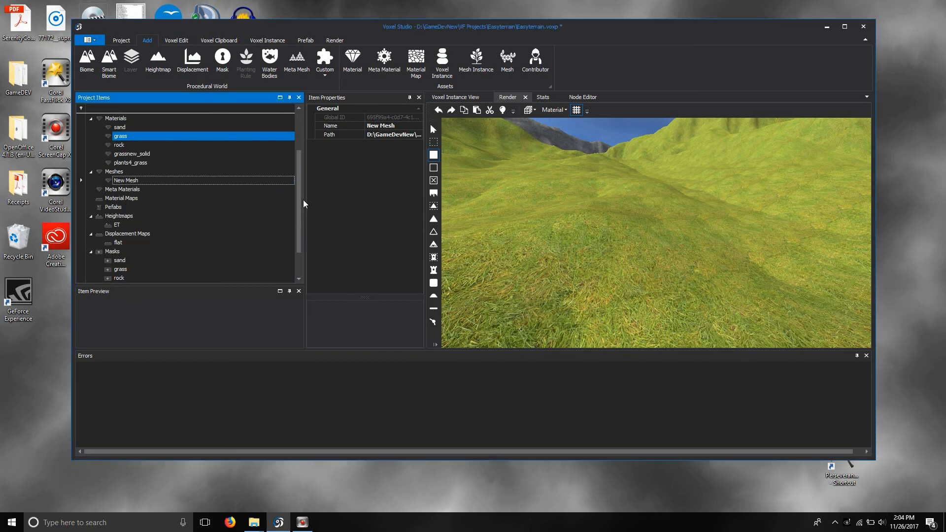
pyautogui.scroll(1, 300, 194)
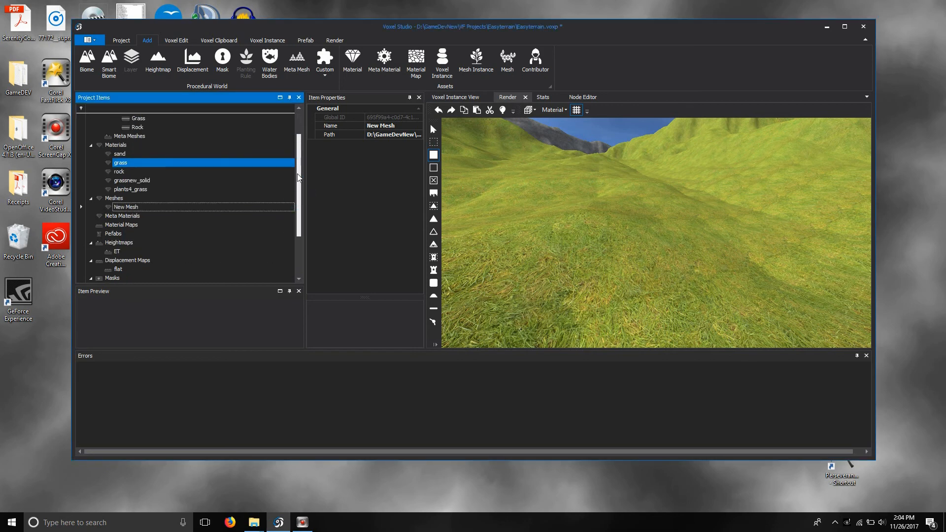
pyautogui.click(136, 190)
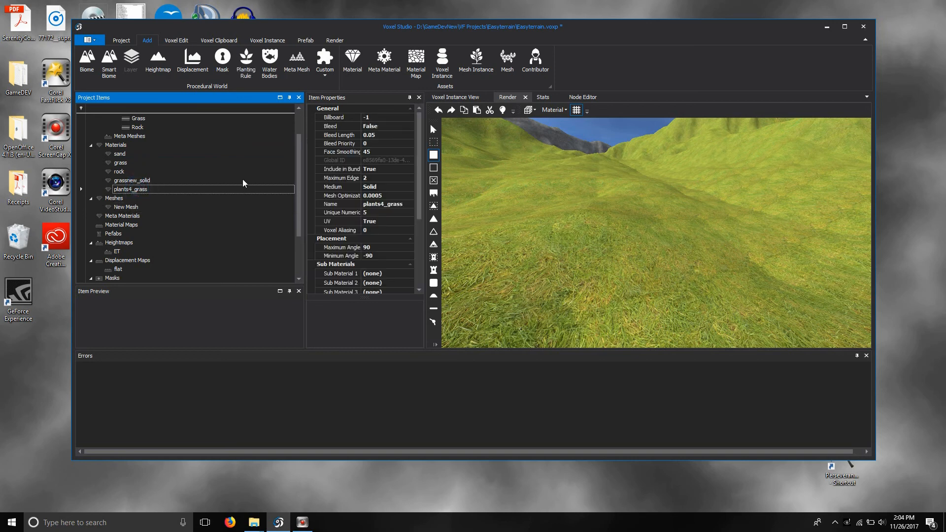
pyautogui.click(434, 181)
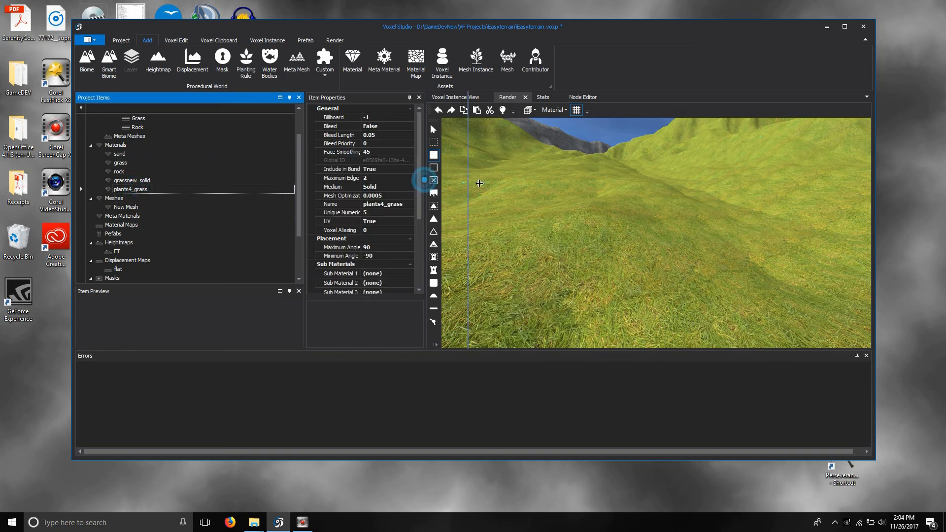
pyautogui.moveTo(480, 184); pyautogui.dragTo(528, 183)
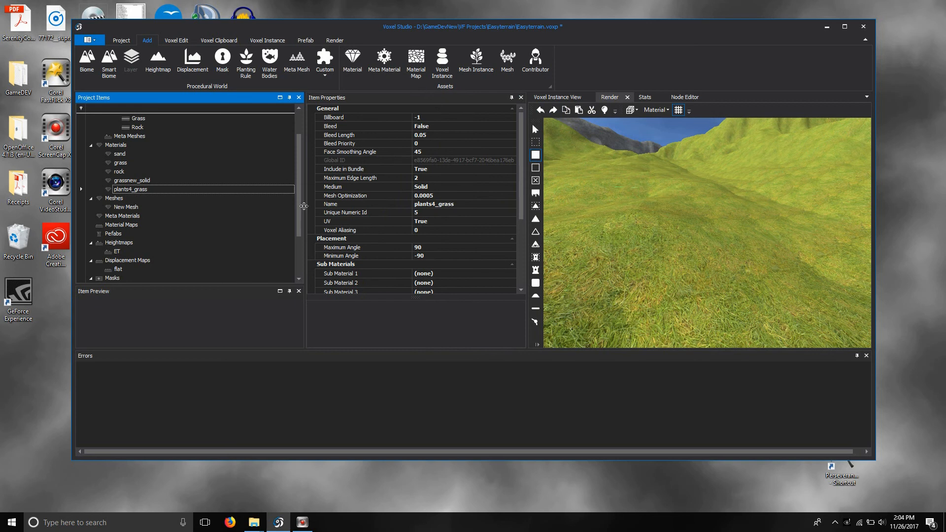
# Rename the newly imported mesh to grass
pyautogui.moveTo(298, 188); pyautogui.dragTo(295, 253)
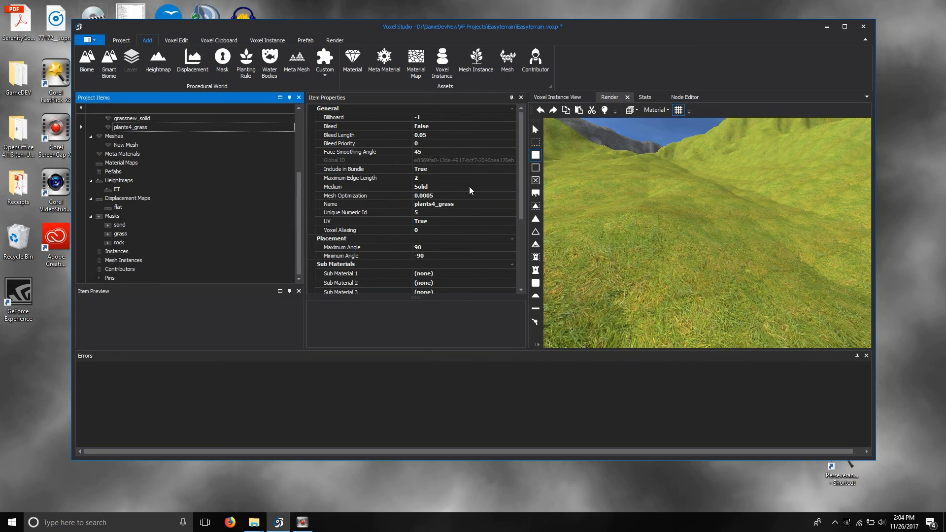
pyautogui.click(129, 145)
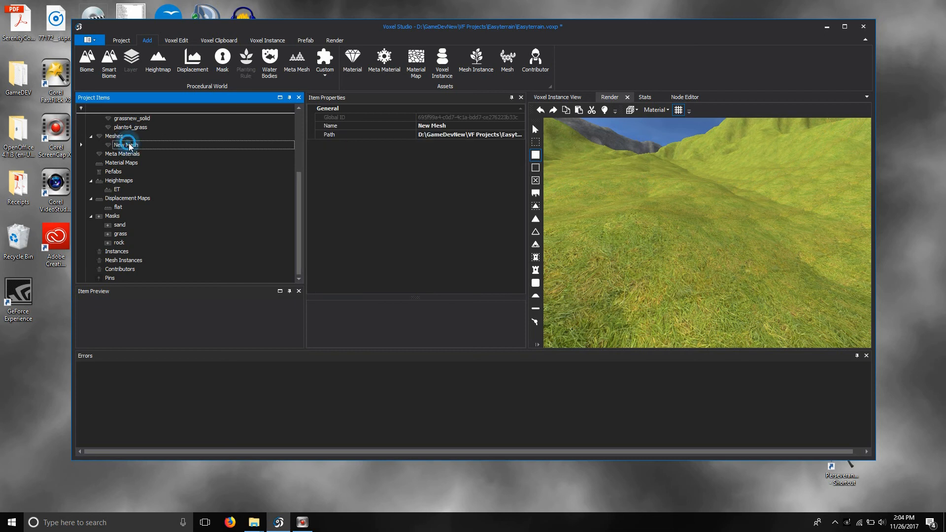
pyautogui.click(458, 126)
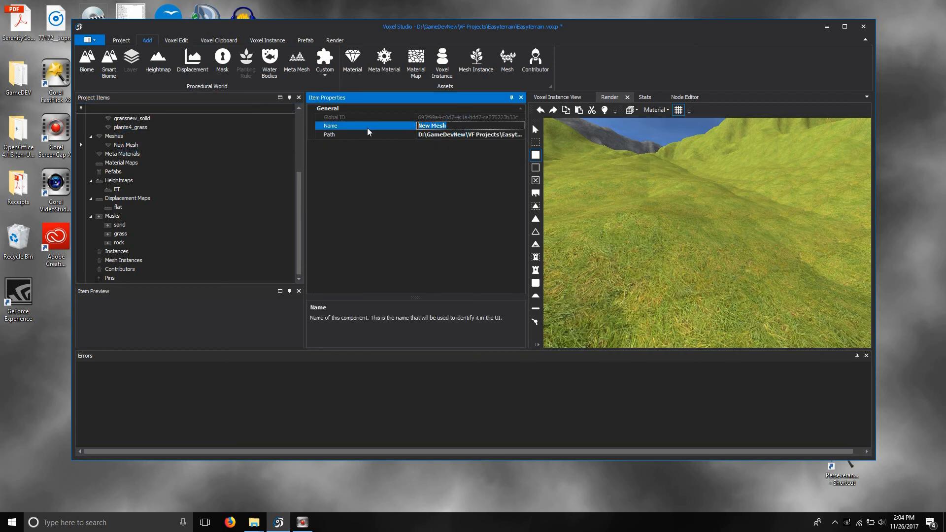
pyautogui.write('grass')
# Shorten the grass mesh's file path to the relative path mesh\grassnew.fbx
pyautogui.click(421, 135)
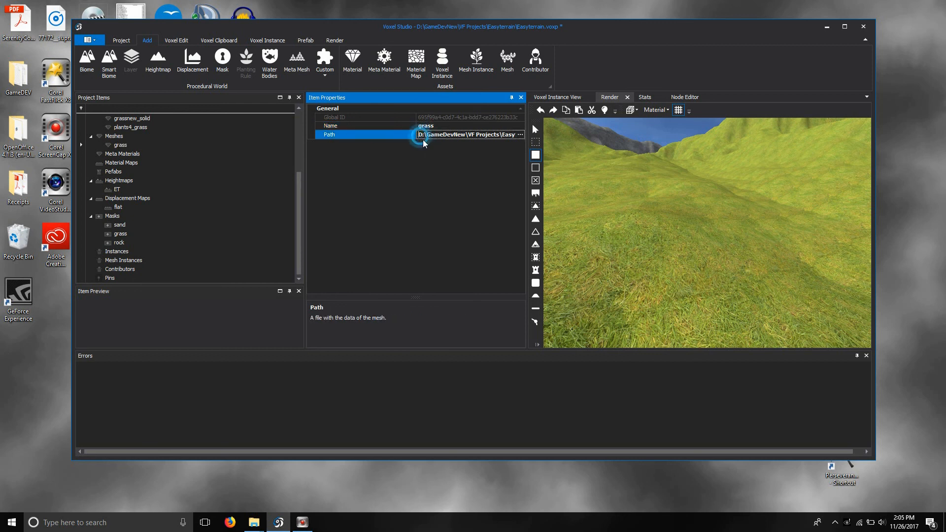
pyautogui.press('Right')
pyautogui.press('Right')
pyautogui.press('Right')
pyautogui.press('Right')
pyautogui.press('Right')
pyautogui.press('Right')
pyautogui.press('Right')
pyautogui.press('Right')
pyautogui.press('Right')
pyautogui.press('Right')
pyautogui.press('Right')
pyautogui.press('Right')
pyautogui.press('Right')
pyautogui.press('Right')
pyautogui.press('Right')
pyautogui.press('Right')
pyautogui.press('Right')
pyautogui.press('Right')
pyautogui.press('Right')
pyautogui.press('Right')
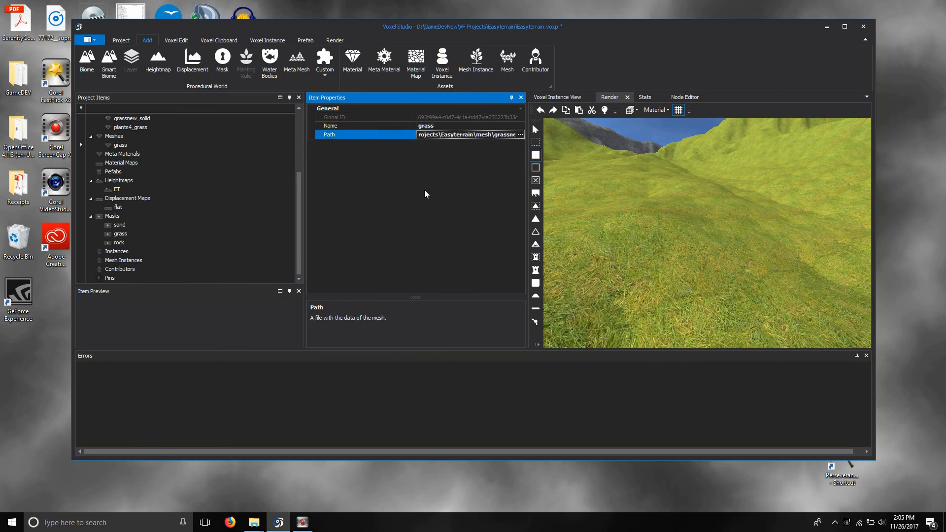
pyautogui.press('Right')
pyautogui.press('Right')
pyautogui.press('Right')
pyautogui.press('Right')
pyautogui.press('Right')
pyautogui.press('Right')
pyautogui.press('Right')
pyautogui.press('Right')
pyautogui.press('Right')
pyautogui.press('Right')
pyautogui.press('Right')
pyautogui.press('Right')
pyautogui.press('Right')
pyautogui.press('Right')
pyautogui.press('Right')
pyautogui.press('Right')
pyautogui.press('Right')
pyautogui.press('Right')
pyautogui.press('Right')
pyautogui.press('Right')
pyautogui.press('BackSpace')
pyautogui.press('BackSpace')
pyautogui.click(449, 126)
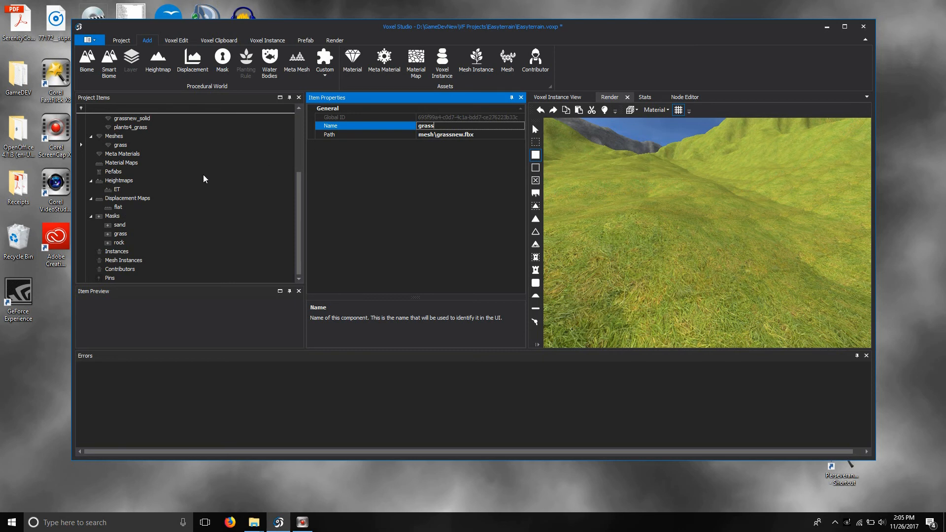
# Add a mesh instance named grass and give it the asset name grass1
pyautogui.click(122, 145)
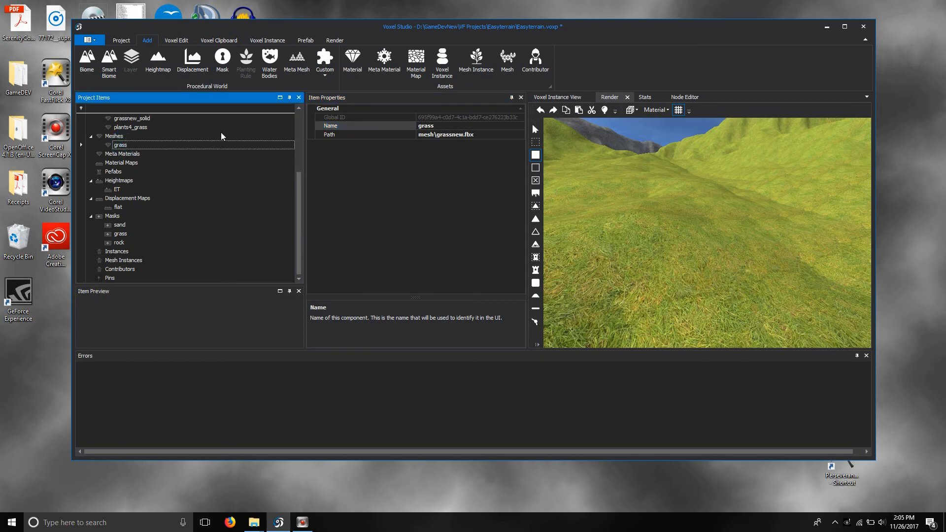
pyautogui.click(476, 62)
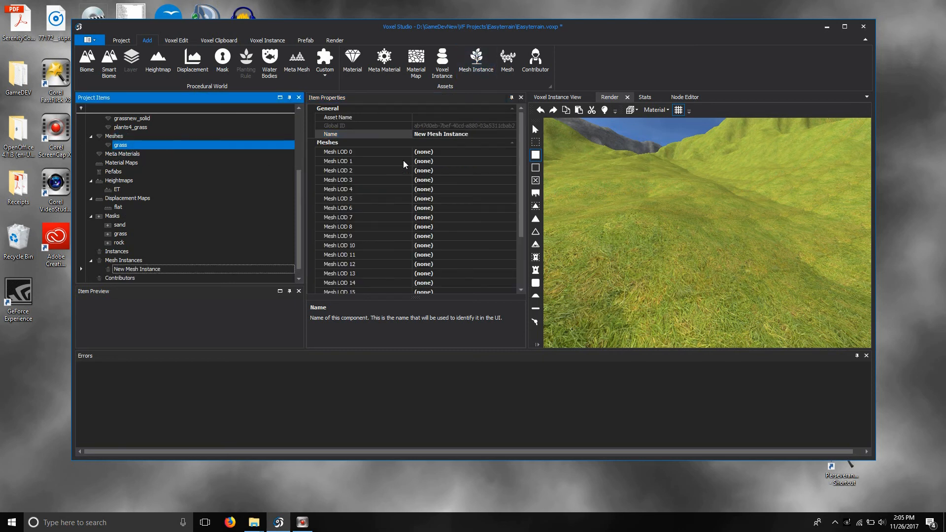
pyautogui.click(467, 134)
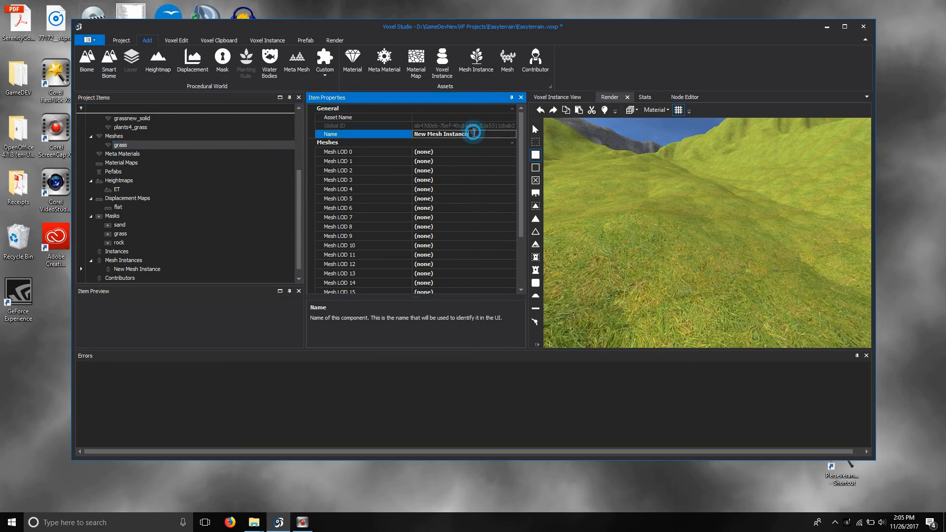
pyautogui.write('grass')
pyautogui.press('Return')
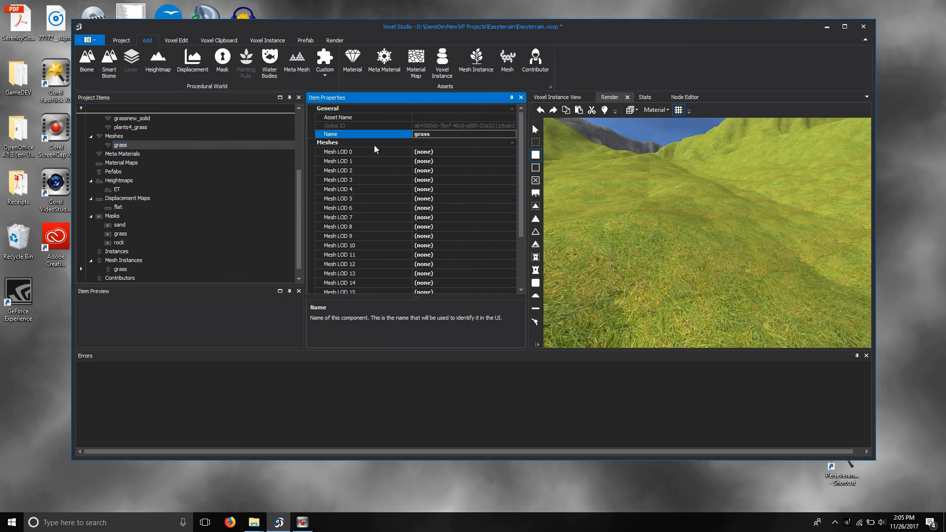
pyautogui.click(433, 118)
pyautogui.write('grA')
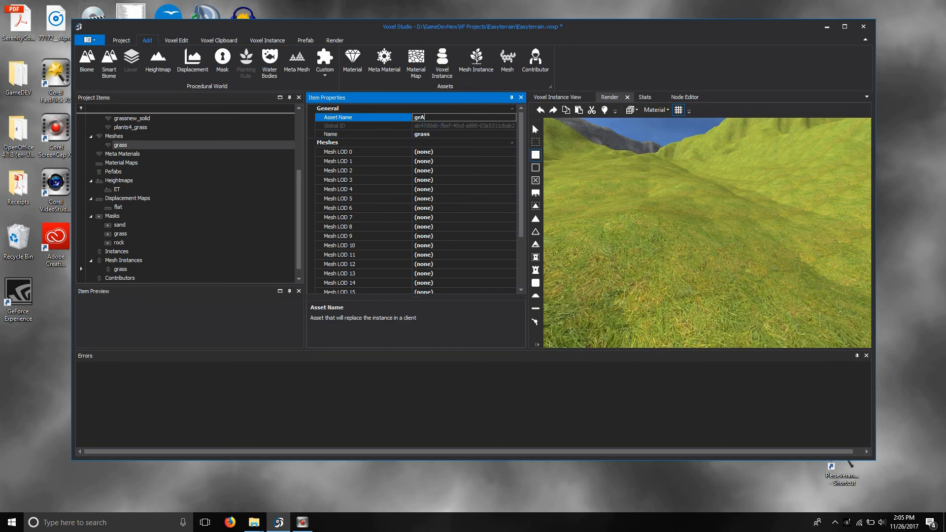
pyautogui.press('BackSpace')
pyautogui.write('ass1')
# Assign the grass mesh to Mesh LOD 0 through Mesh LOD 4 of the grass mesh instance
pyautogui.click(463, 152)
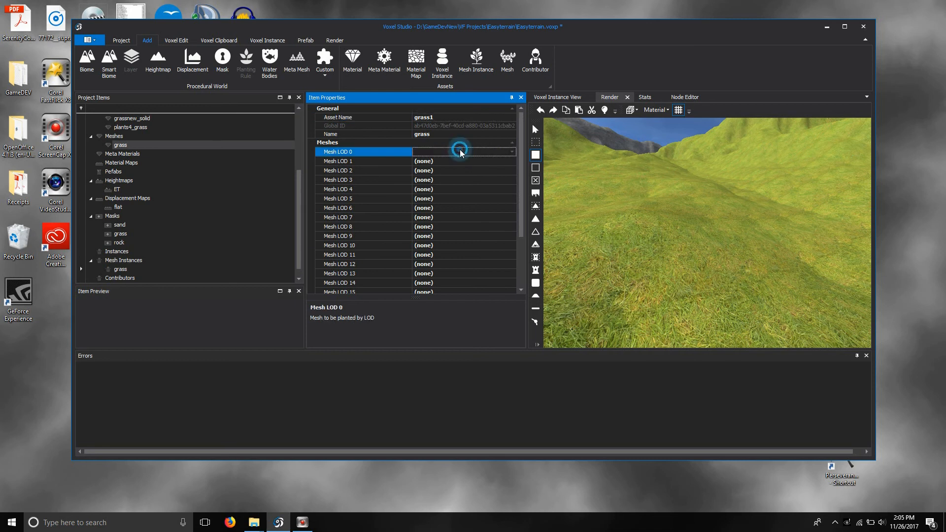
pyautogui.click(512, 153)
pyautogui.click(471, 165)
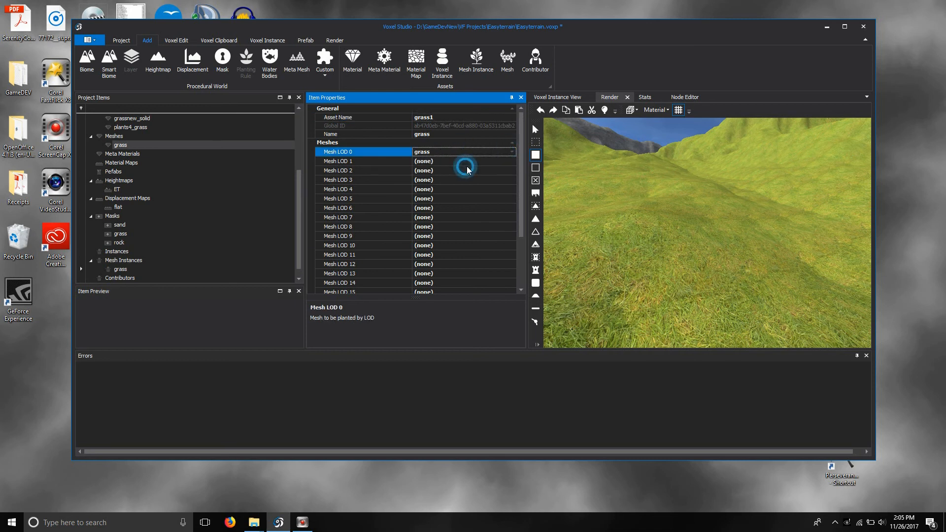
pyautogui.click(509, 161)
pyautogui.click(511, 161)
pyautogui.click(489, 175)
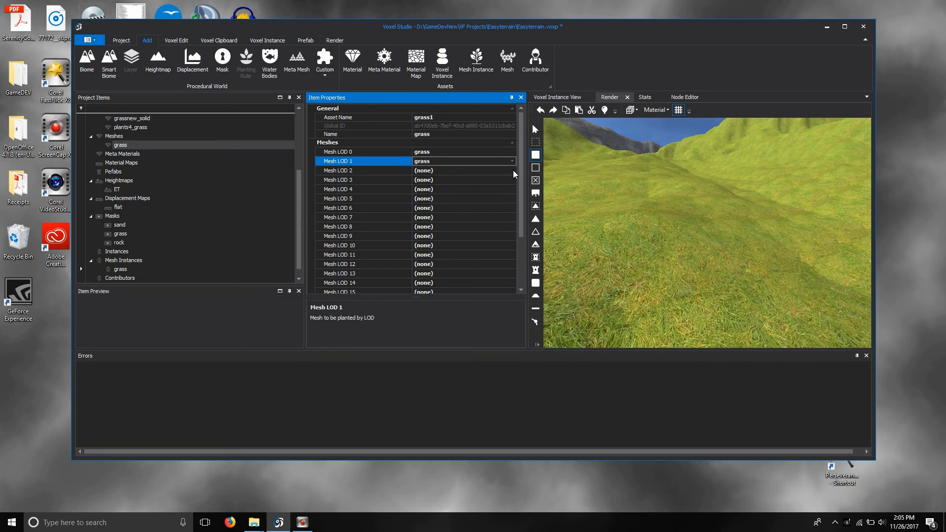
pyautogui.click(512, 171)
pyautogui.click(491, 186)
pyautogui.click(507, 180)
pyautogui.click(511, 180)
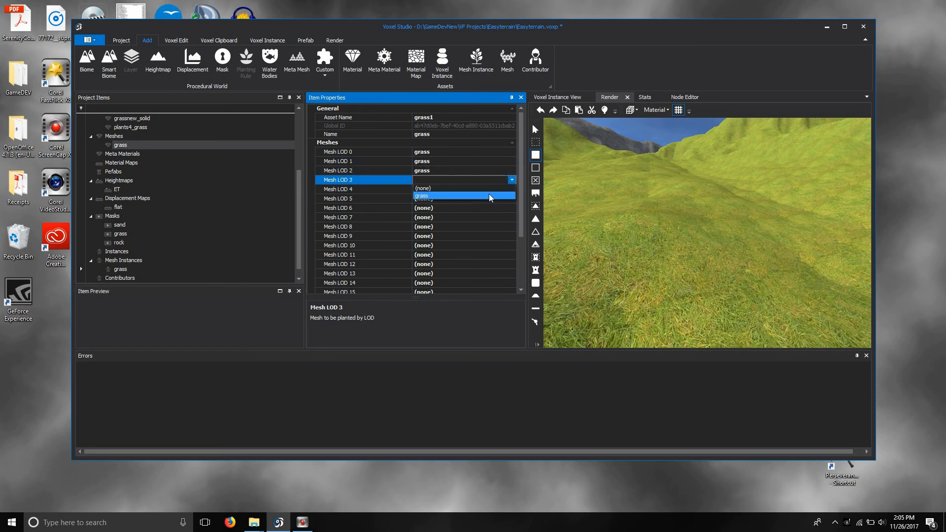
pyautogui.click(491, 197)
pyautogui.click(509, 189)
pyautogui.click(511, 189)
pyautogui.click(492, 205)
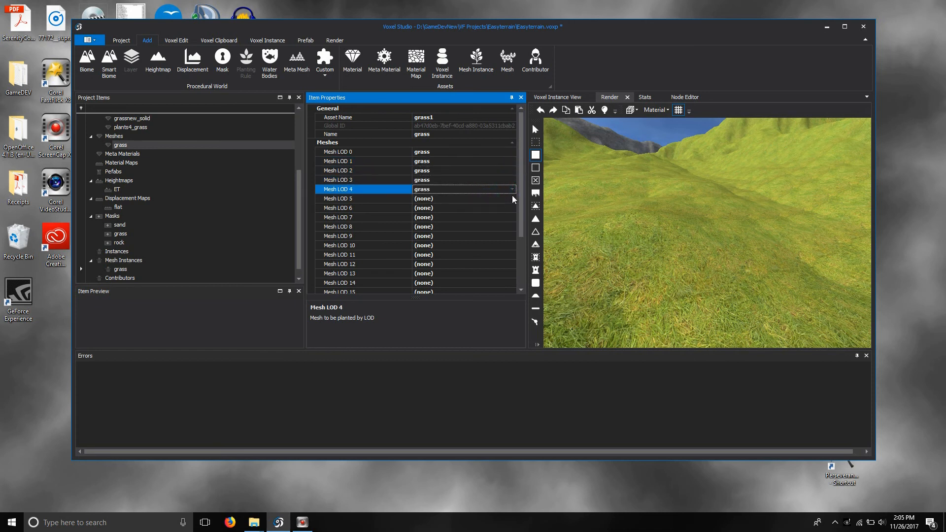
# Assign the grass mesh to Mesh LOD 5 through Mesh LOD 10 of the grass mesh instance
pyautogui.click(509, 198)
pyautogui.click(512, 198)
pyautogui.click(491, 214)
pyautogui.click(510, 208)
pyautogui.click(512, 208)
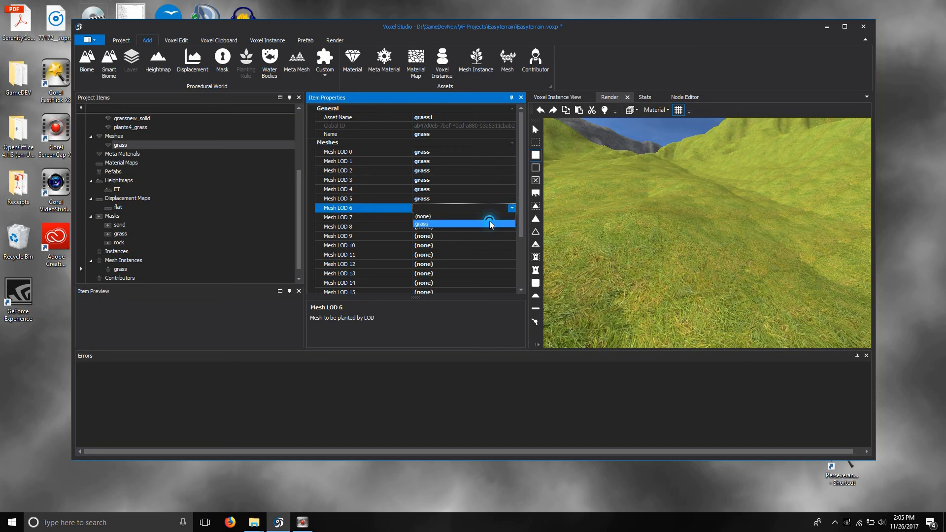
pyautogui.click(490, 224)
pyautogui.click(509, 218)
pyautogui.click(512, 217)
pyautogui.click(483, 233)
pyautogui.click(509, 227)
pyautogui.click(512, 227)
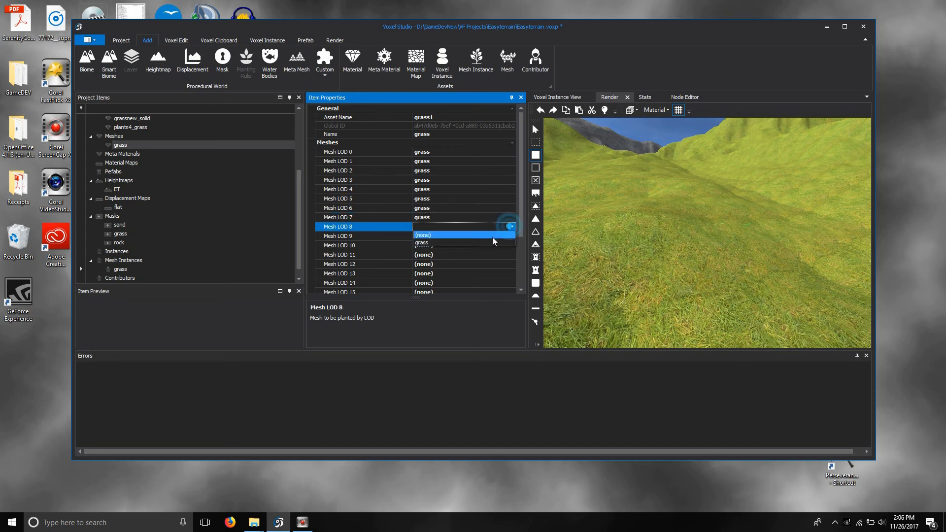
pyautogui.click(493, 242)
pyautogui.click(509, 236)
pyautogui.click(511, 236)
pyautogui.click(488, 252)
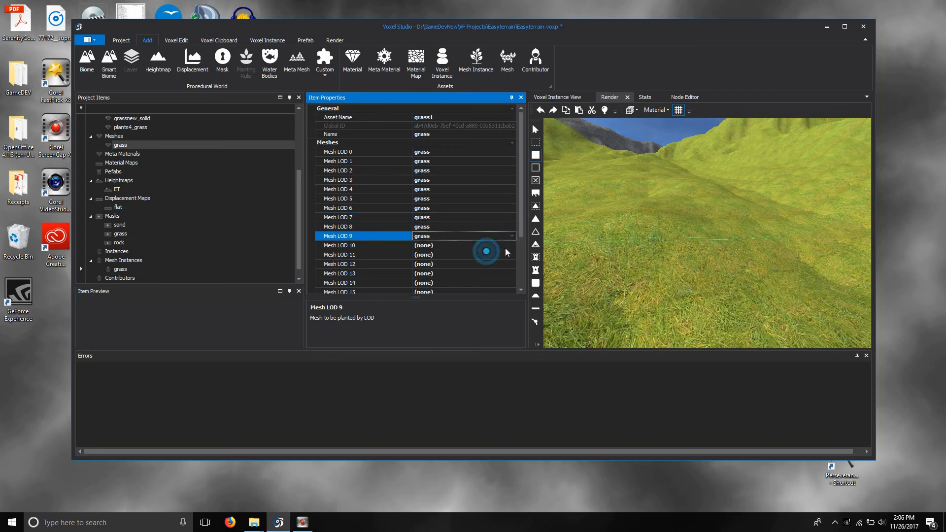
pyautogui.click(509, 245)
pyautogui.click(511, 246)
pyautogui.click(488, 261)
# Assign the grass mesh to Mesh LOD 11 of the grass mesh instance
pyautogui.click(509, 255)
pyautogui.click(511, 255)
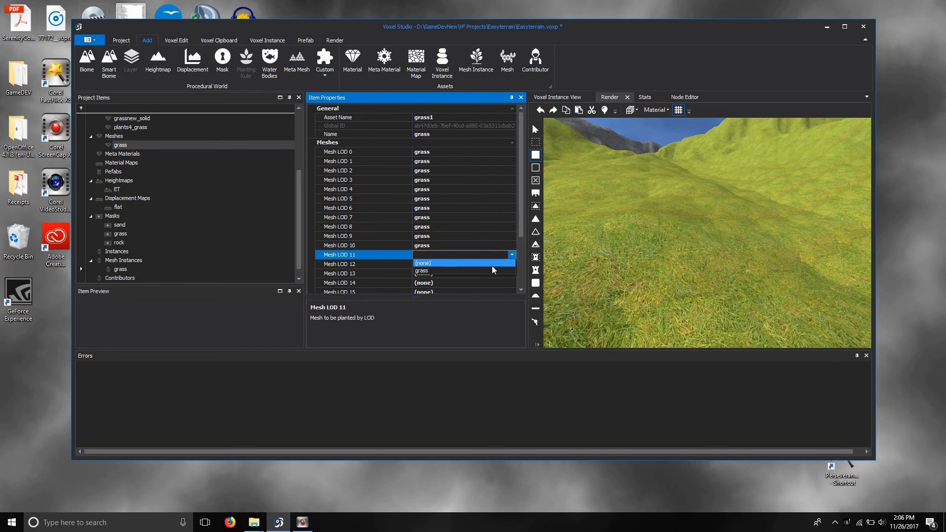
pyautogui.click(493, 270)
pyautogui.click(495, 264)
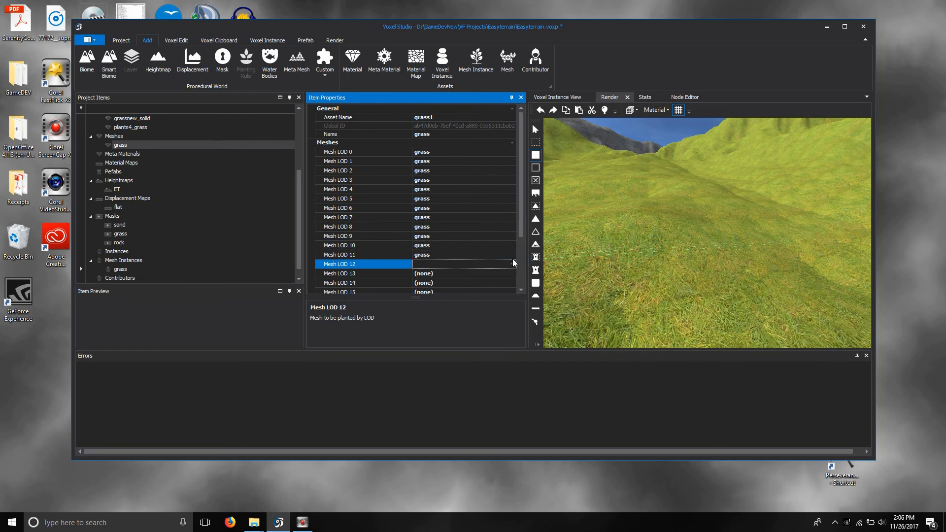
pyautogui.click(513, 258)
pyautogui.click(512, 261)
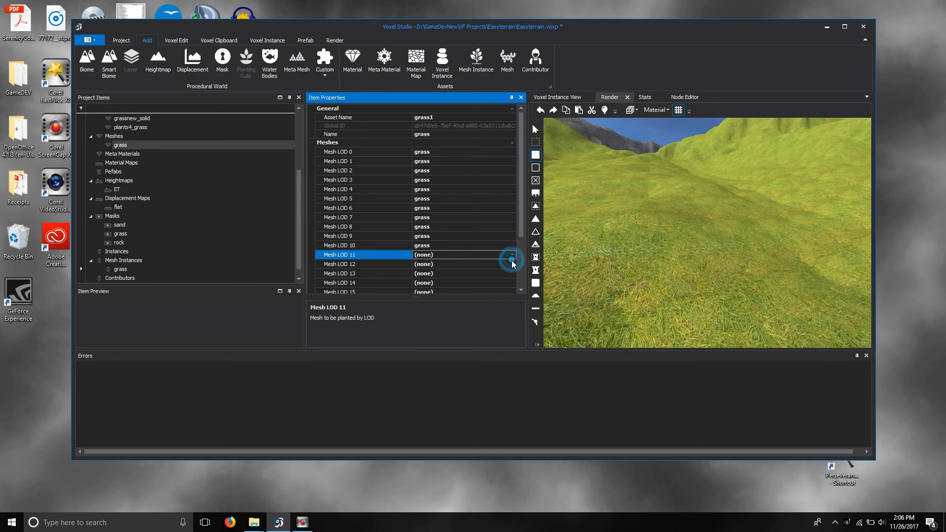
pyautogui.click(512, 256)
pyautogui.click(492, 269)
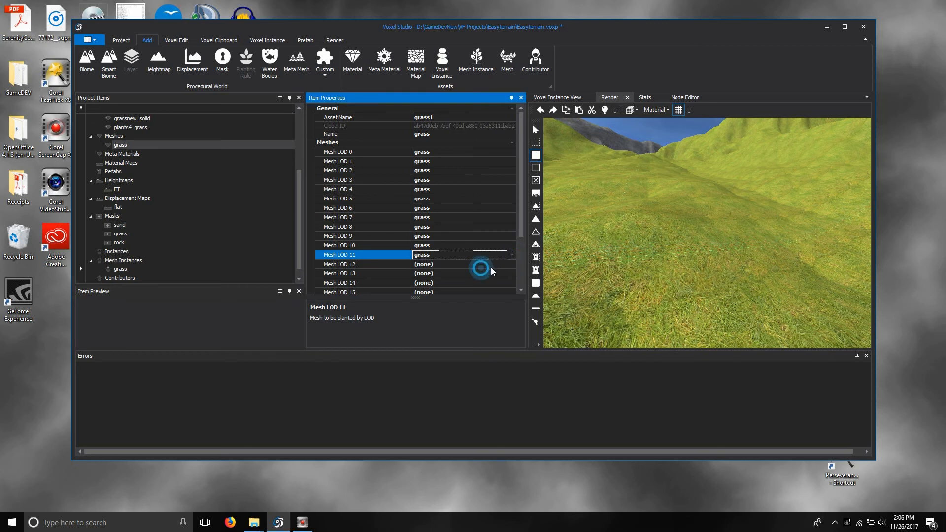
# Assign the grass mesh to Mesh LOD 12 and Mesh LOD 13 of the grass mesh instance
pyautogui.click(511, 265)
pyautogui.click(511, 265)
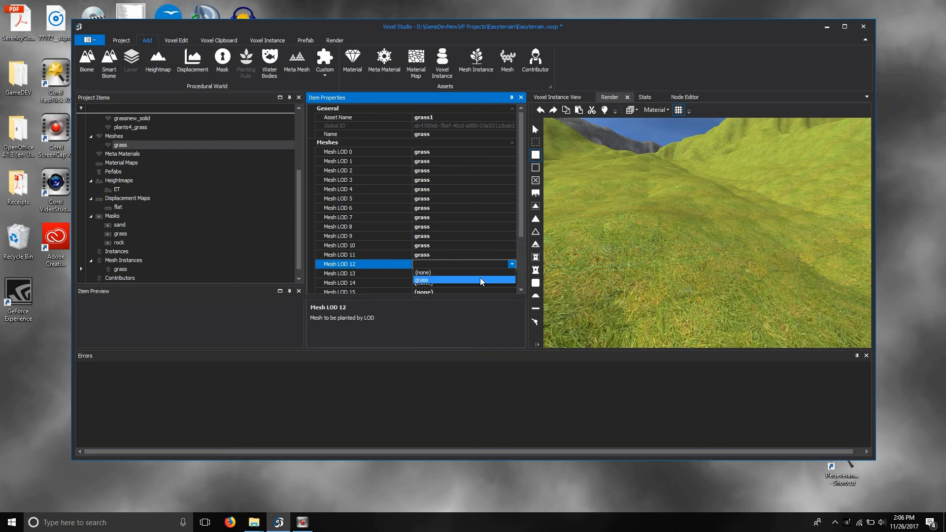
pyautogui.click(481, 280)
pyautogui.click(512, 274)
pyautogui.click(511, 274)
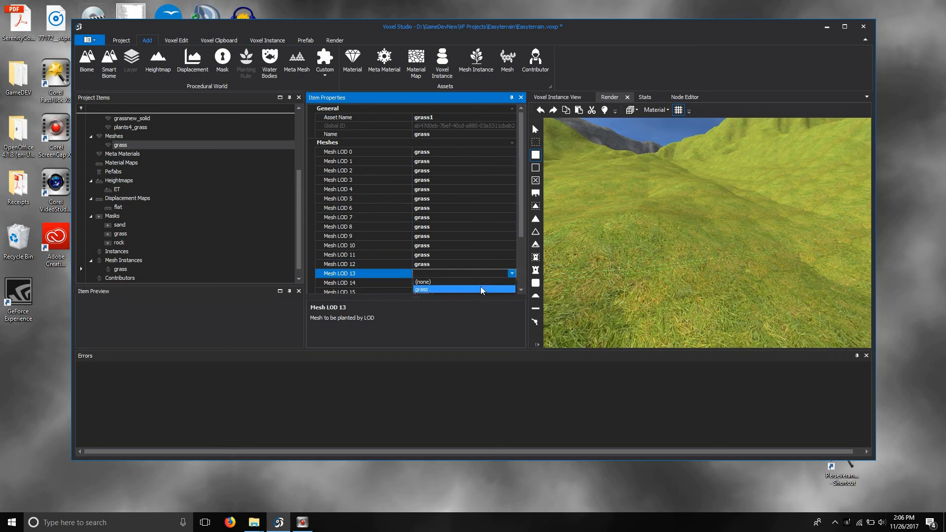
pyautogui.click(482, 290)
# Set the grass mesh instance's Overlap placement option to True
pyautogui.scroll(-3, 521, 226)
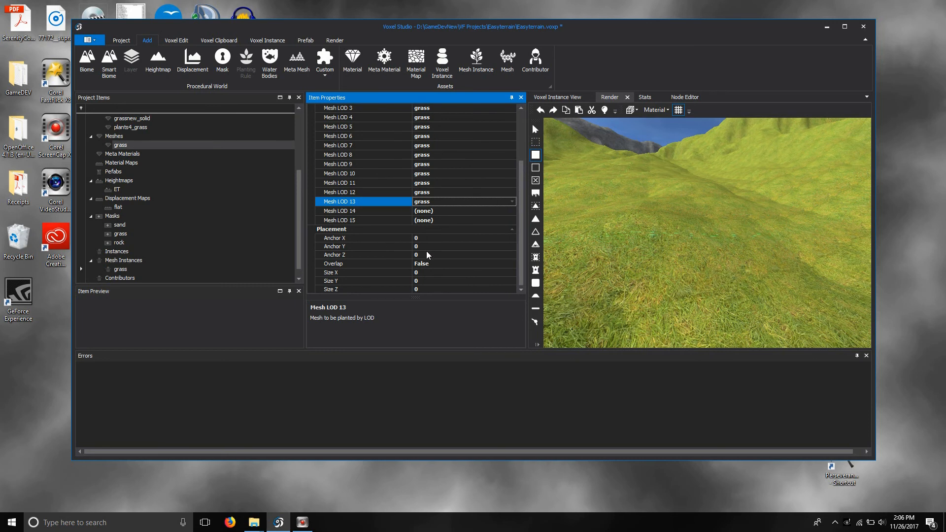
pyautogui.click(428, 265)
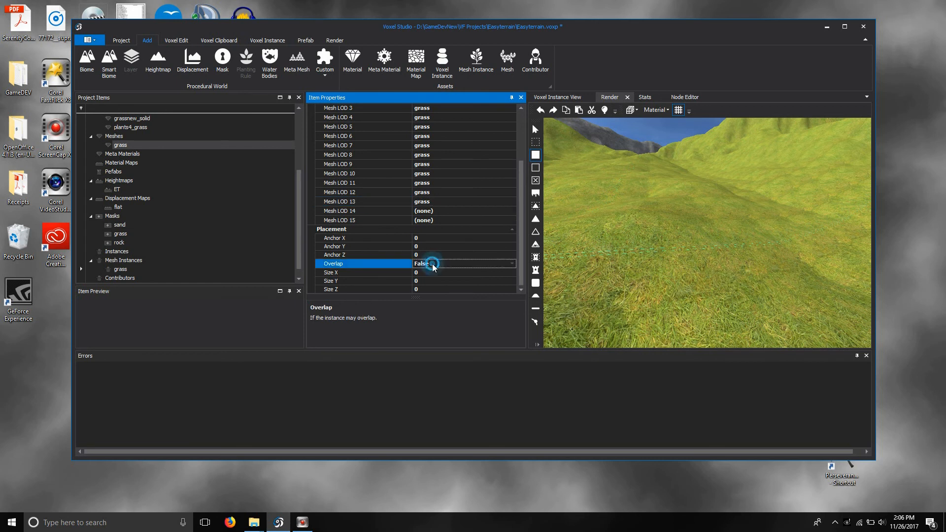
pyautogui.click(513, 263)
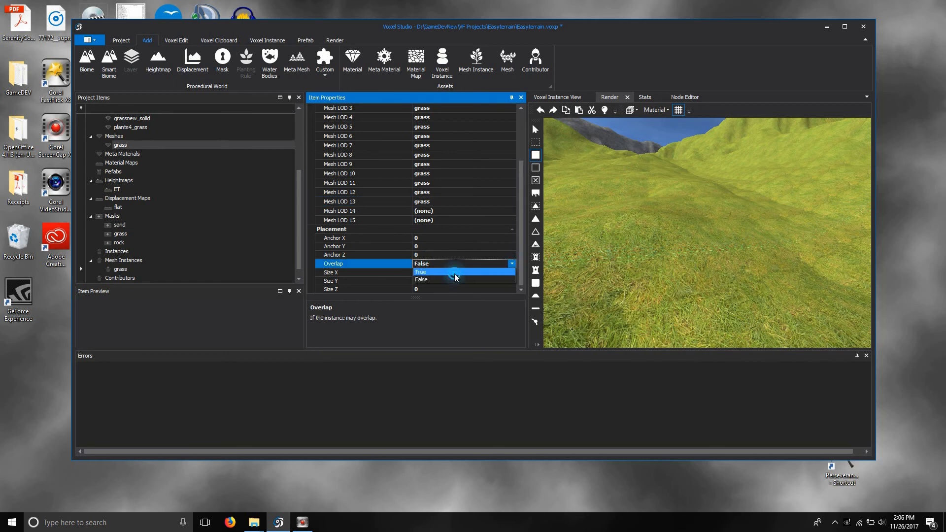
pyautogui.click(446, 272)
# Set the grass mesh instance's Size X to 0.4, Size Y to 0.2 and Size Z to 0.4
pyautogui.click(428, 273)
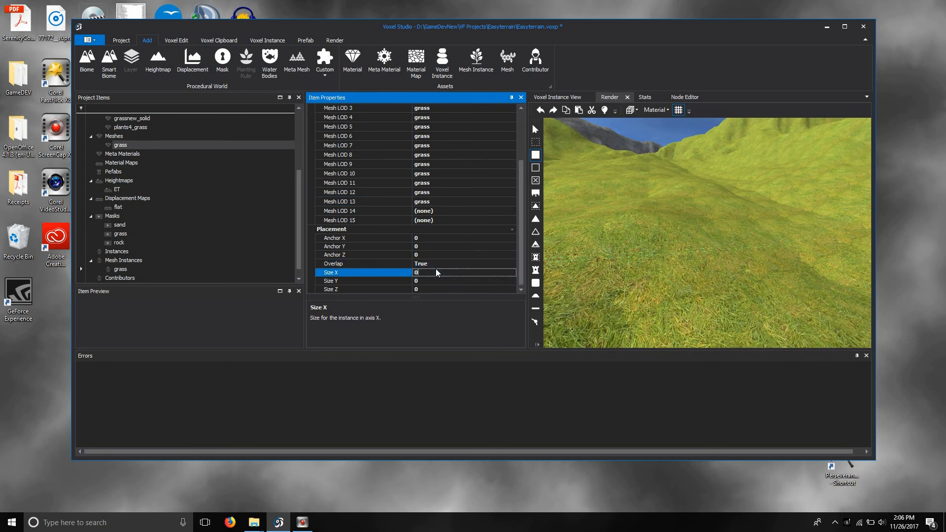
pyautogui.click(419, 272)
pyautogui.write('.4')
pyautogui.click(418, 282)
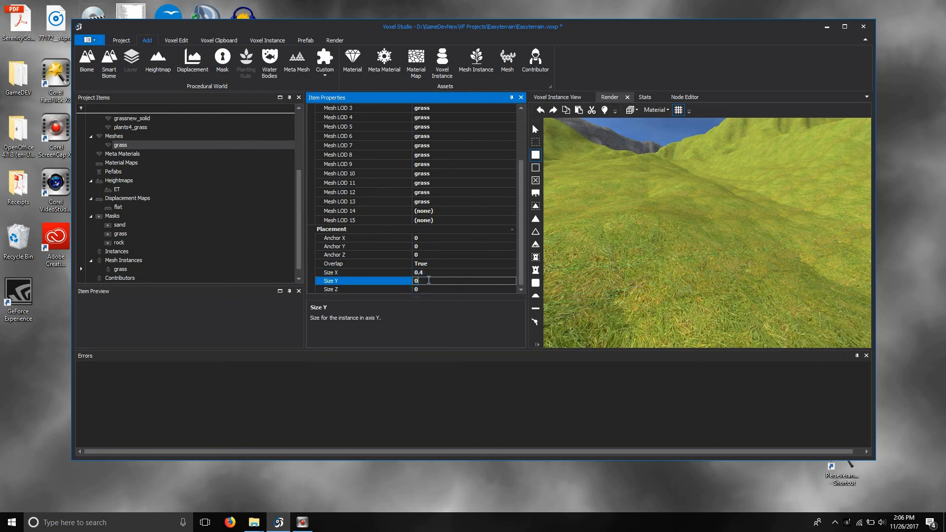
pyautogui.write('.2')
pyautogui.click(425, 291)
pyautogui.write('0.4')
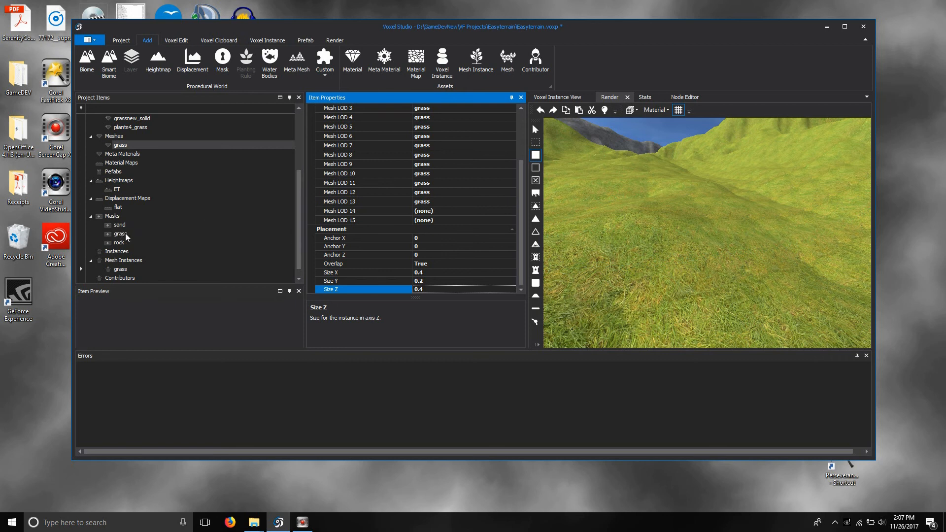
# Add a planting rule to the grass material and name it grass
pyautogui.moveTo(298, 226); pyautogui.dragTo(240, 182)
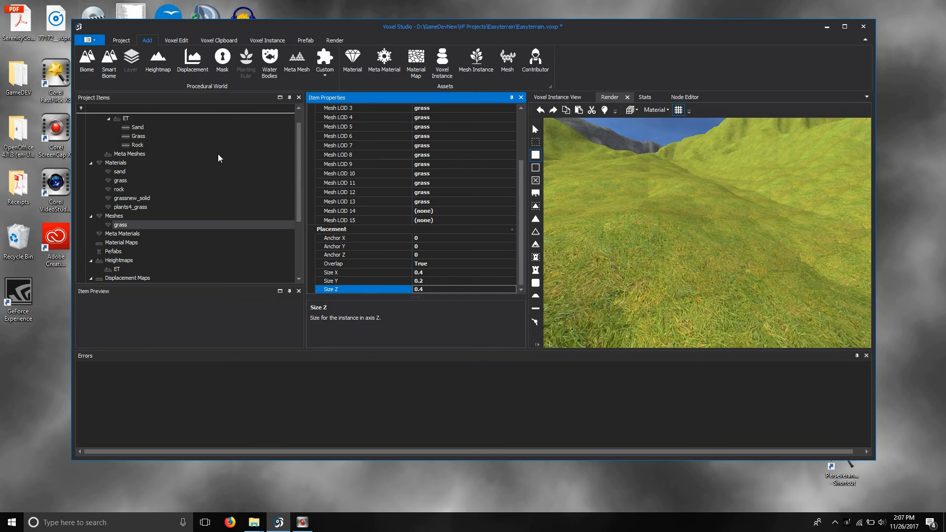
pyautogui.click(128, 181)
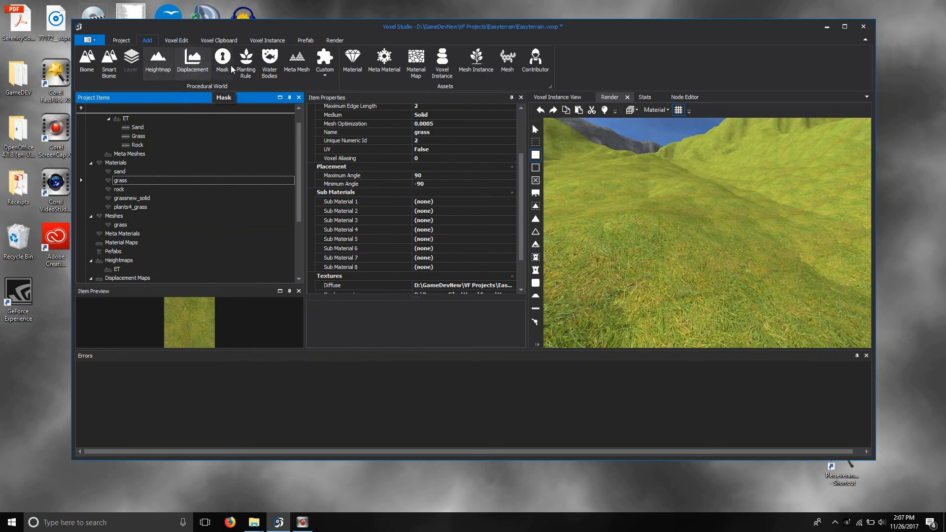
pyautogui.click(248, 63)
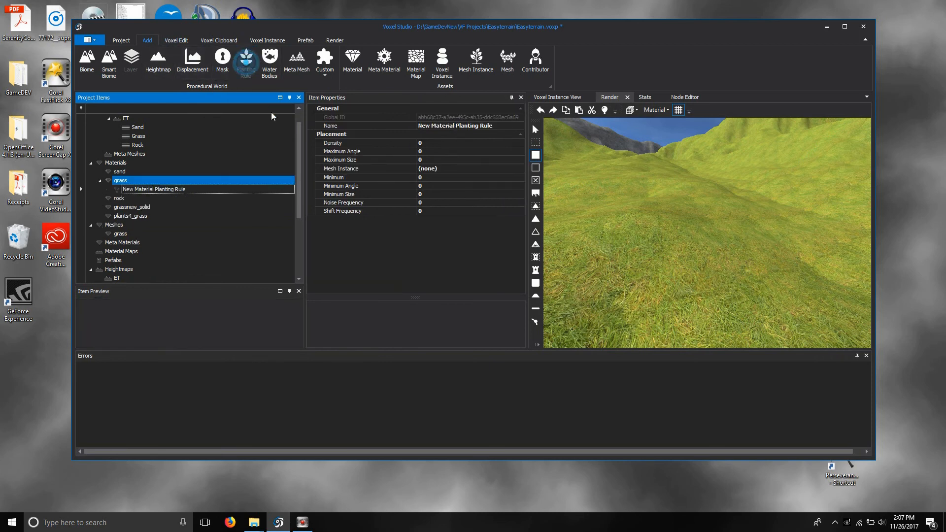
pyautogui.click(460, 127)
pyautogui.click(460, 126)
pyautogui.write('gr')
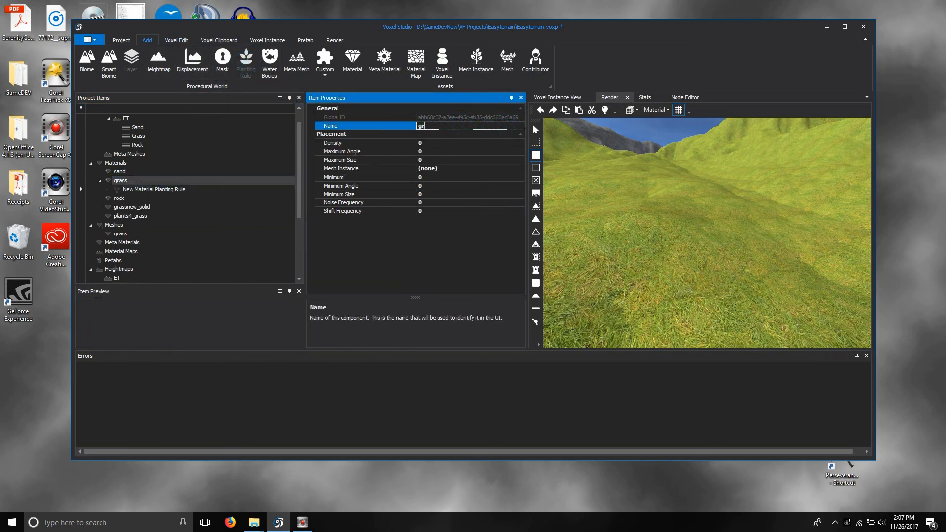
pyautogui.write('ass')
# Set the grass planting rule's density to 0.05, maximum angle to 90 and minimum angle to -90
pyautogui.click(430, 146)
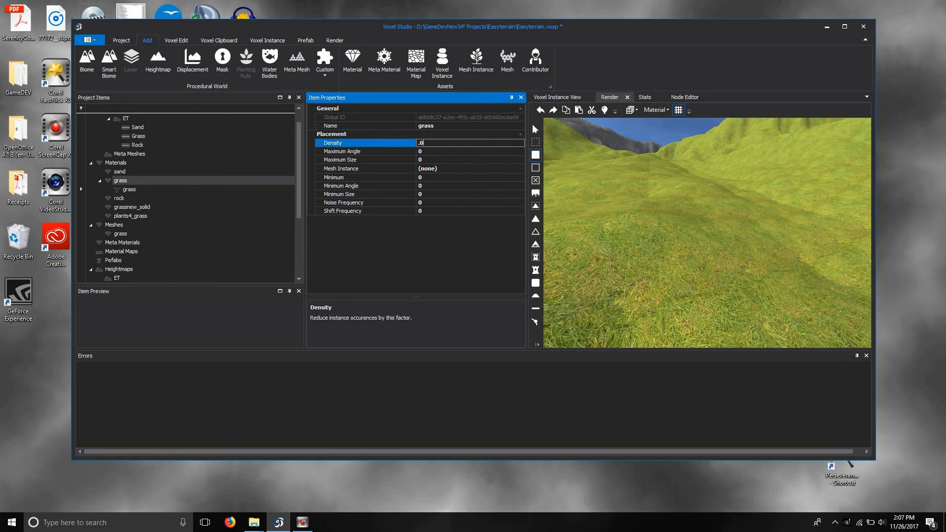
pyautogui.click(424, 151)
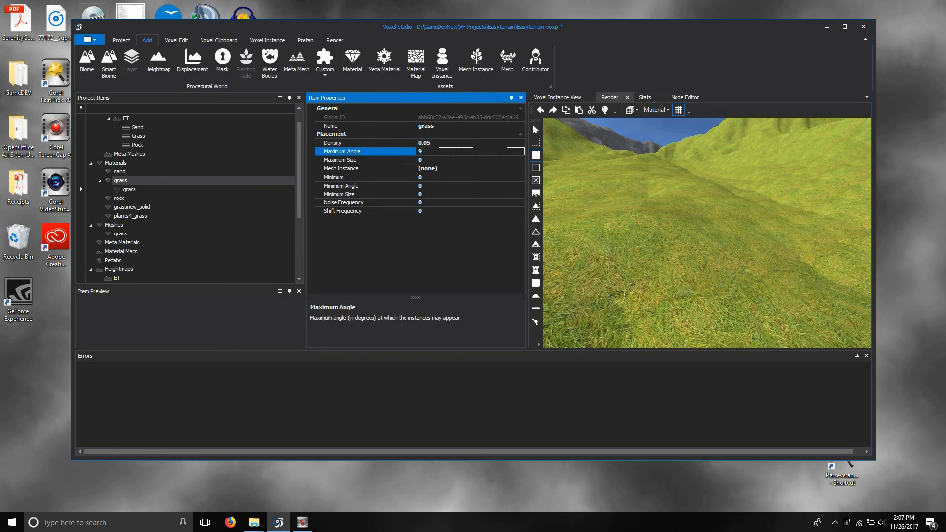
pyautogui.click(428, 185)
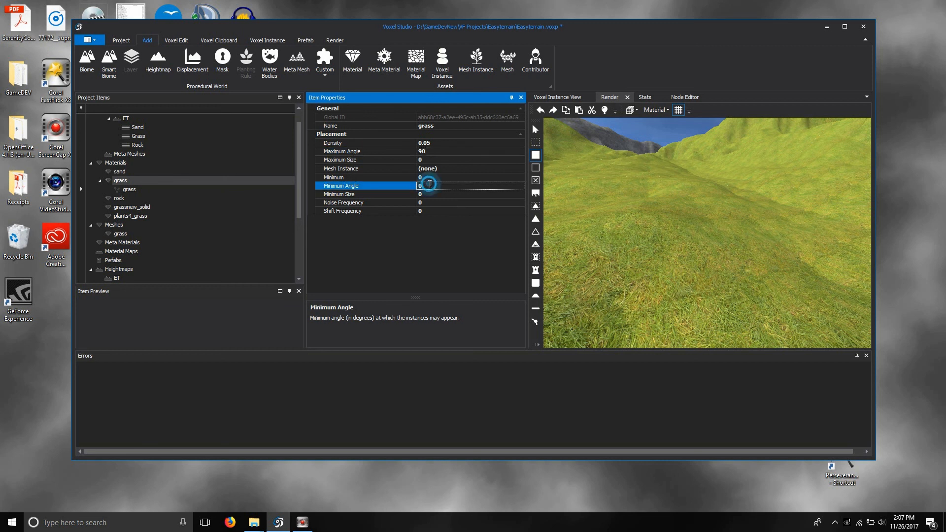
pyautogui.write('-90')
# Set the grass planting rule's maximum size to 30 and minimum size to 20
pyautogui.click(435, 159)
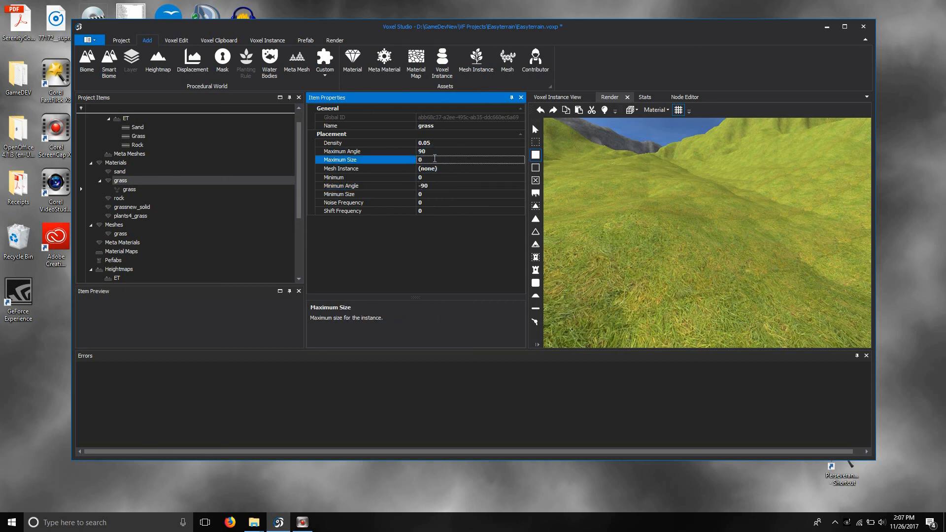
pyautogui.moveTo(435, 158); pyautogui.dragTo(402, 171)
pyautogui.write('20')
pyautogui.press('BackSpace')
pyautogui.press('BackSpace')
pyautogui.write('30')
pyautogui.click(420, 194)
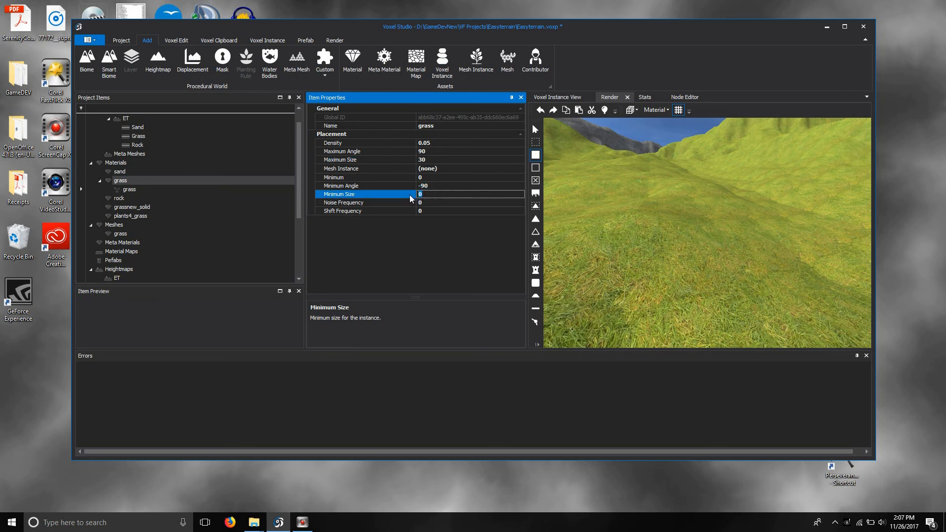
pyautogui.write('20')
# Set the grass planting rule's Minimum to 1 and Shift Frequency to 1
pyautogui.click(430, 178)
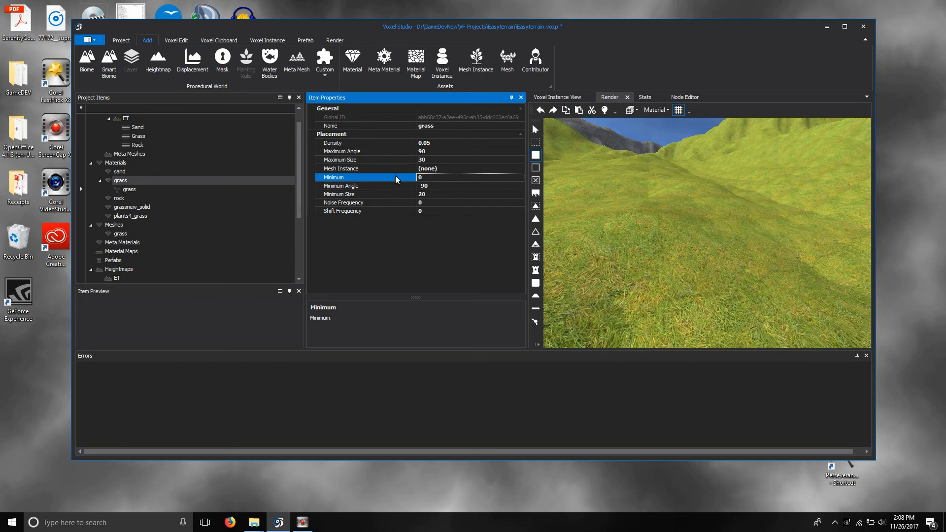
pyautogui.doubleClick(424, 177)
pyautogui.click(431, 202)
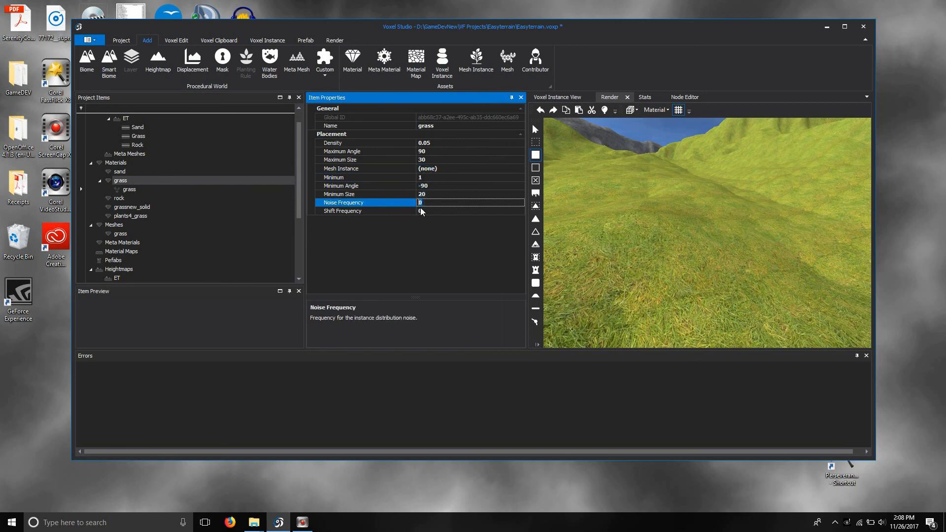
pyautogui.click(433, 212)
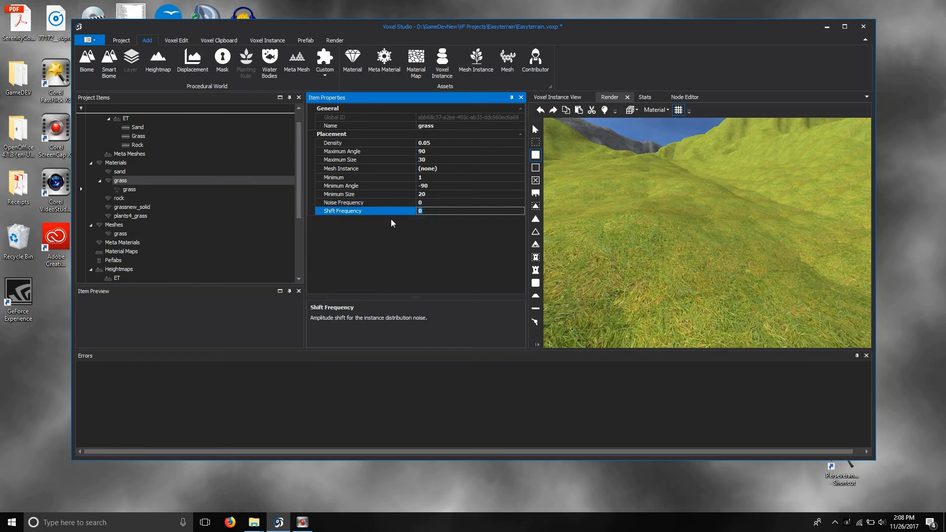
pyautogui.write('1')
pyautogui.click(444, 203)
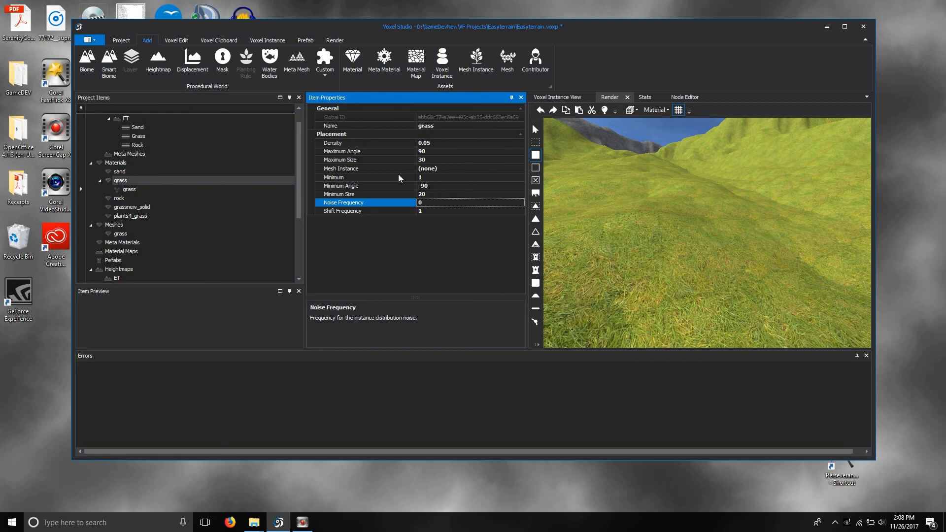
# Refresh the terrain render and move around the hillside to check for planted grass
pyautogui.click(144, 190)
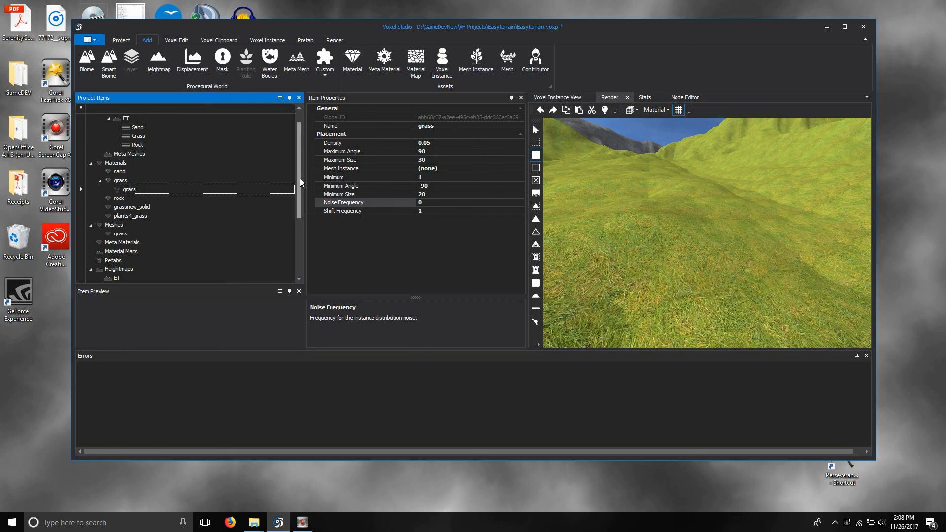
pyautogui.moveTo(299, 178)
pyautogui.mouseDown()
pyautogui.moveTo(298, 245)
pyautogui.moveTo(299, 166)
pyautogui.mouseUp()
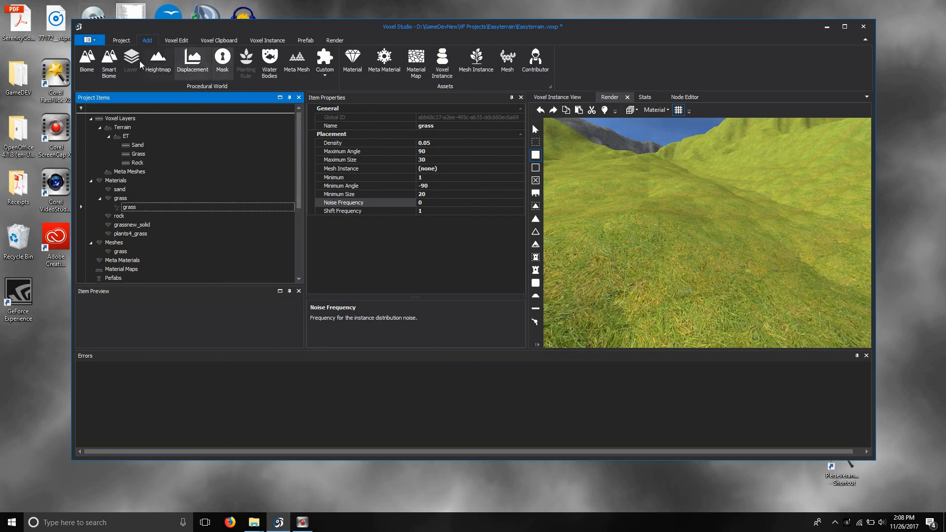
pyautogui.click(334, 40)
pyautogui.click(89, 60)
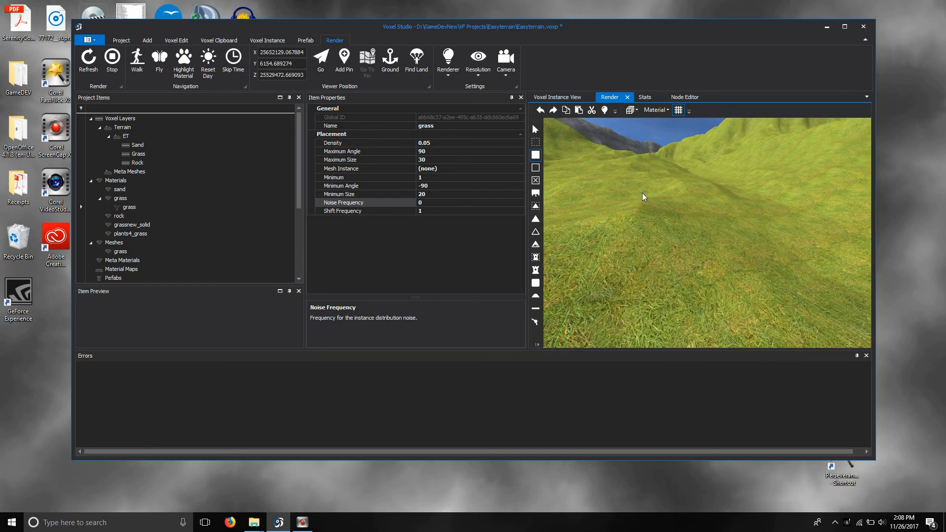
pyautogui.moveTo(626, 195); pyautogui.dragTo(676, 197)
pyautogui.press('w')
pyautogui.press('s')
pyautogui.press('w')
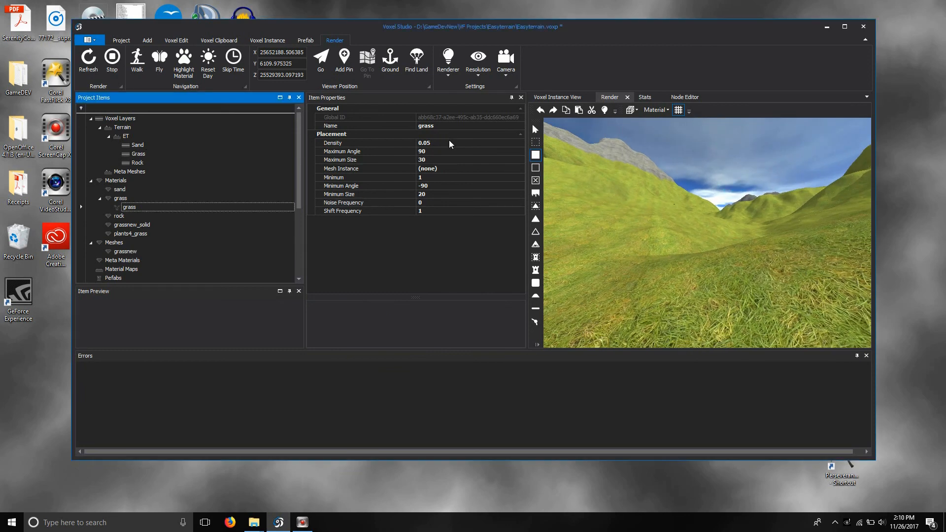
# Set the grass planting rule's density to 0.1 and its mesh instance to grassnew
pyautogui.click(450, 144)
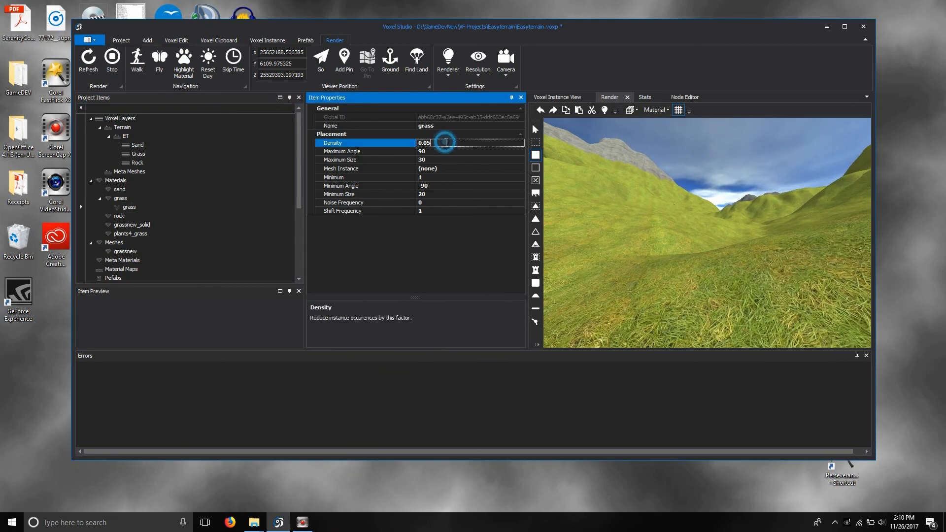
pyautogui.write('0.1')
pyautogui.click(430, 176)
pyautogui.click(459, 169)
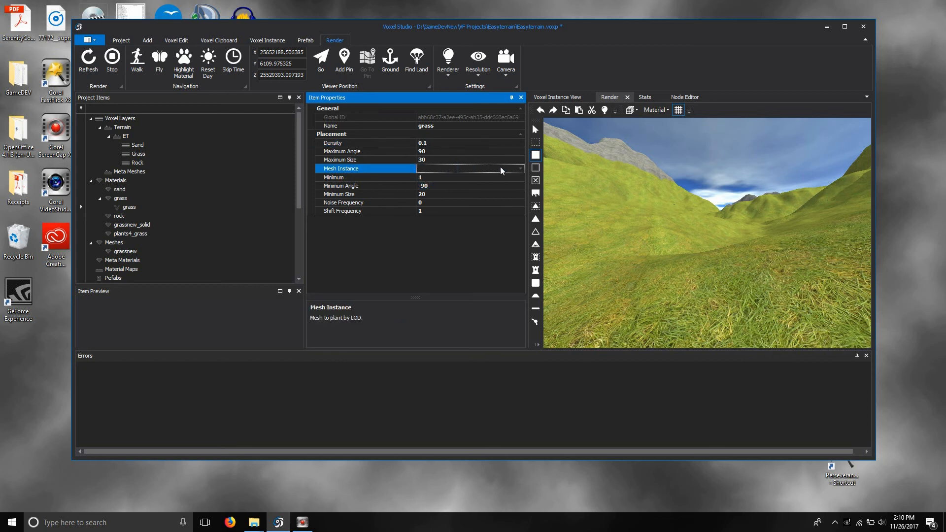
pyautogui.click(519, 170)
pyautogui.click(478, 183)
# Set the grass planting rule's density to 0.05
pyautogui.click(429, 142)
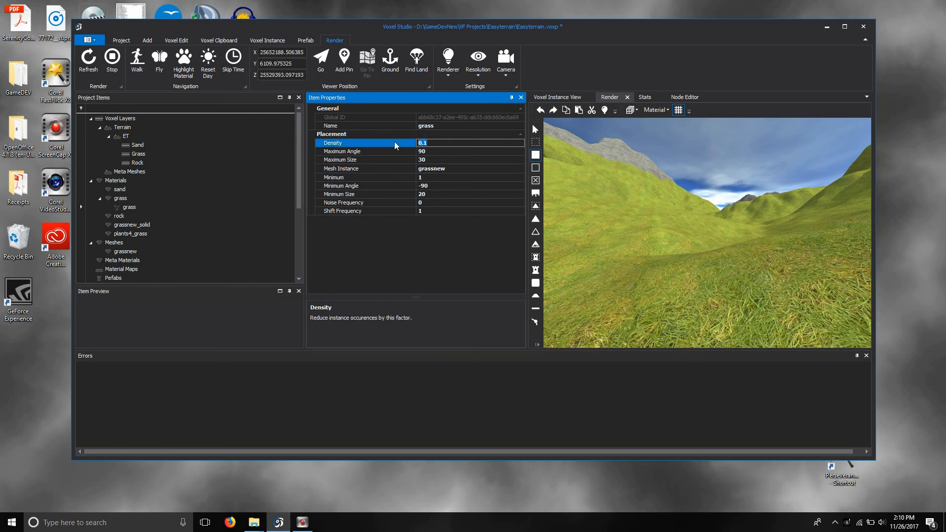
pyautogui.press('BackSpace')
pyautogui.write('0.05')
# Refresh the render and travel forward across the terrain to examine the distribution of the grassnew plants
pyautogui.click(92, 61)
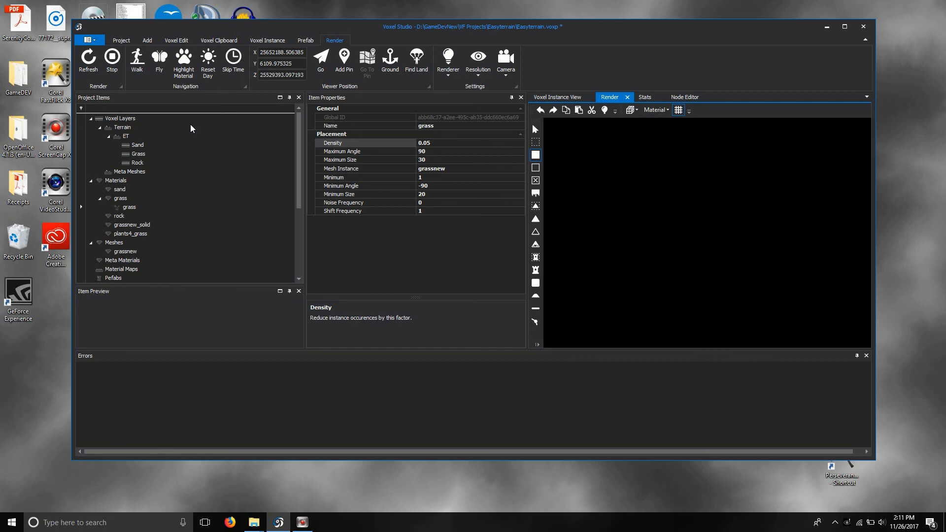
pyautogui.moveTo(745, 172); pyautogui.dragTo(622, 200)
pyautogui.moveTo(702, 189); pyautogui.dragTo(643, 158)
pyautogui.press('w')
pyautogui.press('w')
pyautogui.press('w')
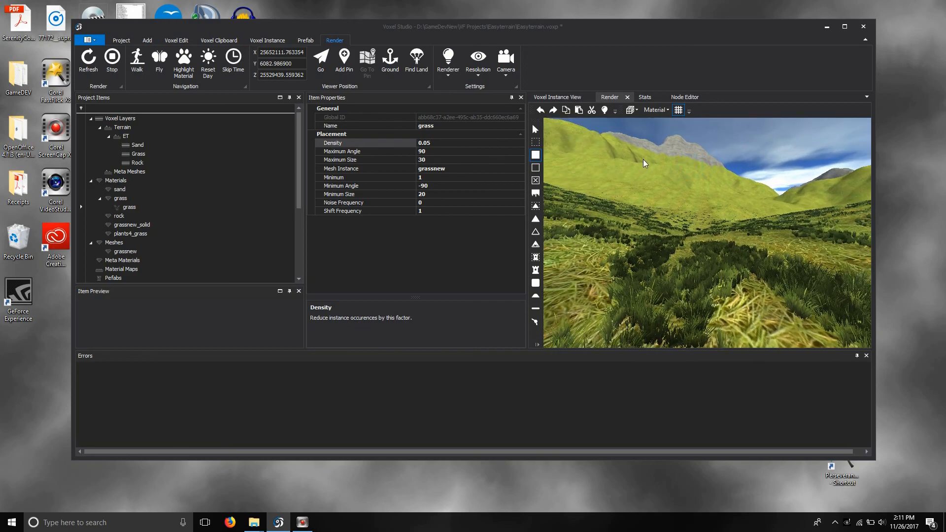
pyautogui.press('w')
pyautogui.press('w')
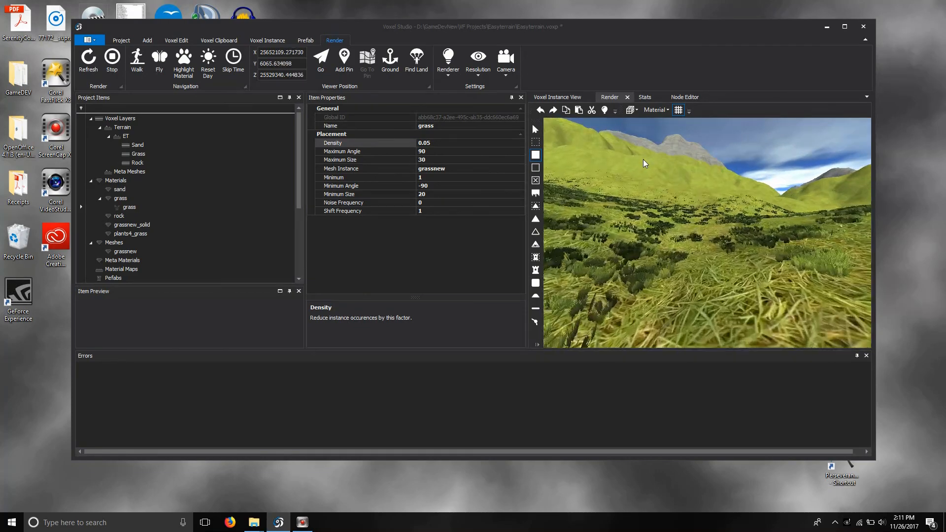
# Fly forward over the valley and up the grassy slope to inspect how the planted grass is spread at a distance
pyautogui.moveTo(652, 160); pyautogui.dragTo(733, 103)
pyautogui.press('w')
pyautogui.press('w')
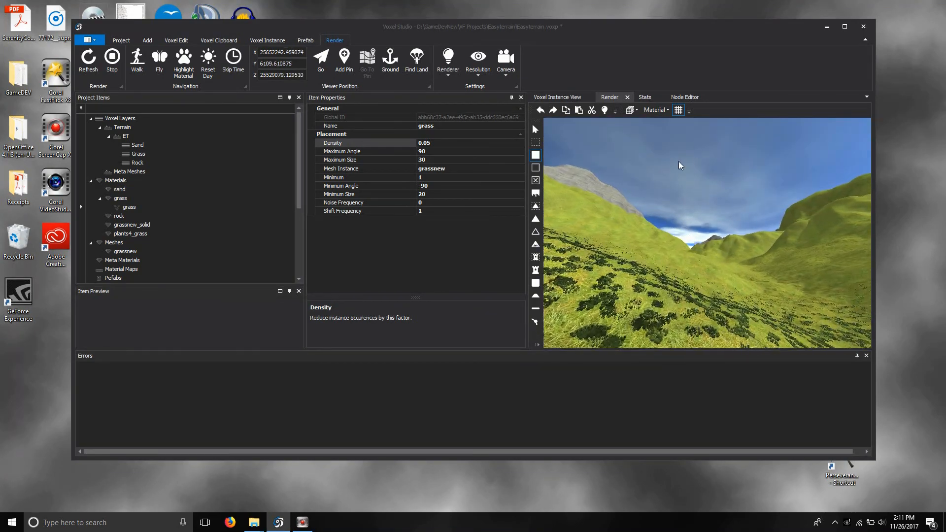
pyautogui.press('w')
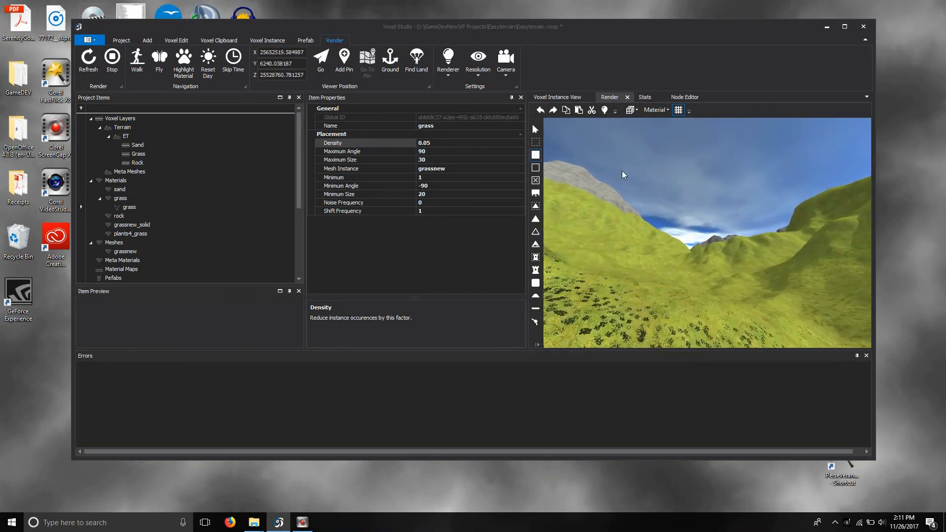
pyautogui.moveTo(772, 171); pyautogui.dragTo(558, 123)
pyautogui.press('w')
pyautogui.press('w')
pyautogui.press('w')
pyautogui.press('w')
pyautogui.moveTo(654, 152); pyautogui.dragTo(548, 109)
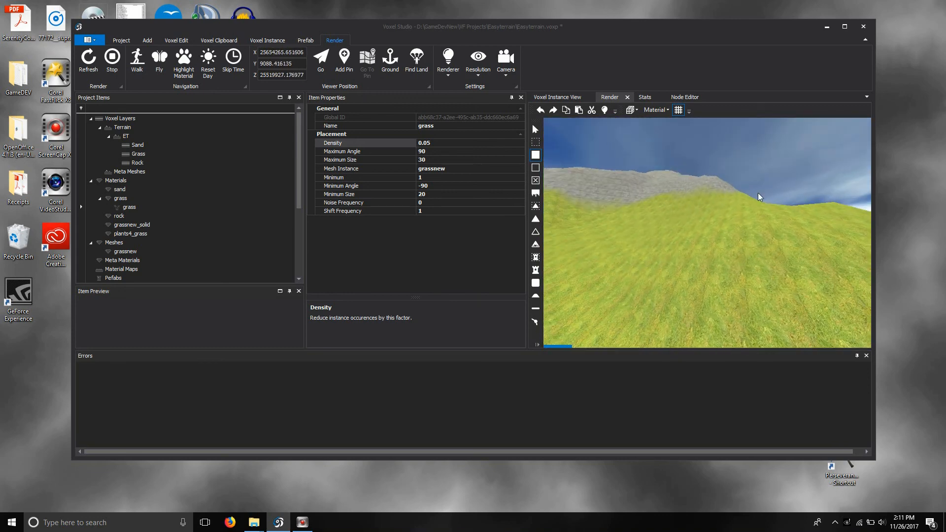
# Continue up the hillside to the rock face to examine the grass planting where the grass and rock materials meet
pyautogui.moveTo(776, 203); pyautogui.dragTo(629, 150)
pyautogui.press('w')
pyautogui.click(694, 198)
pyautogui.press('w')
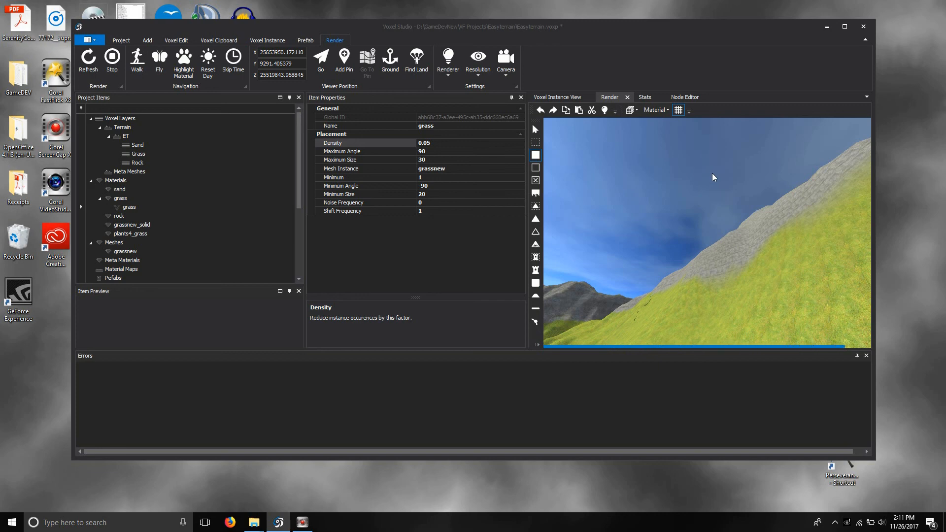
pyautogui.moveTo(691, 177); pyautogui.dragTo(788, 165)
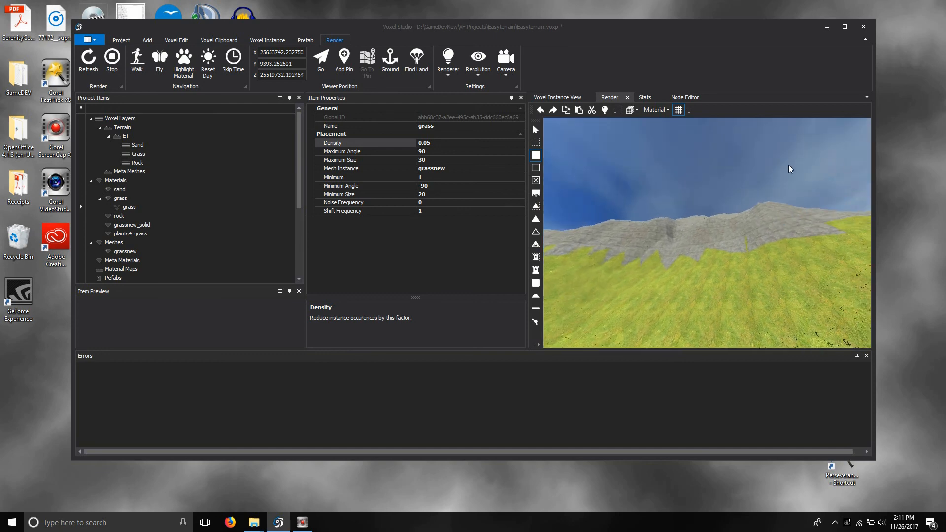
pyautogui.press('w')
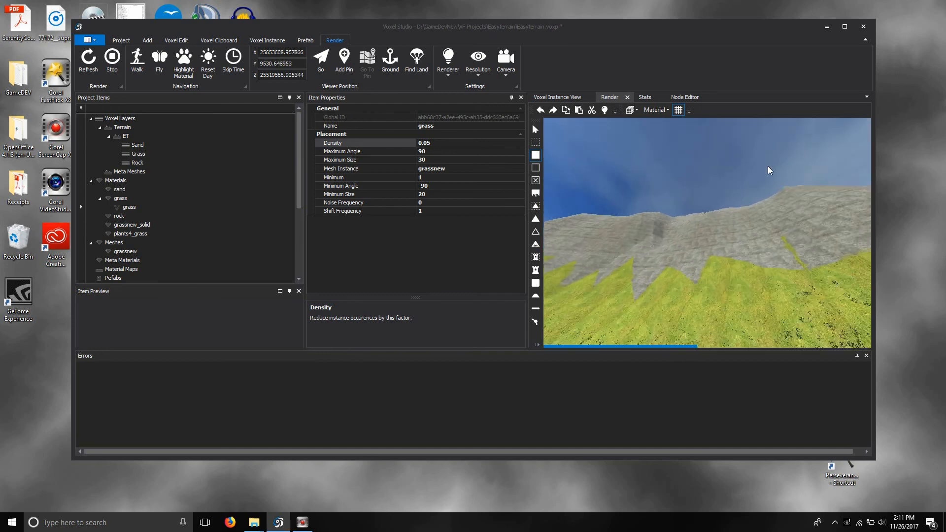
pyautogui.press('w')
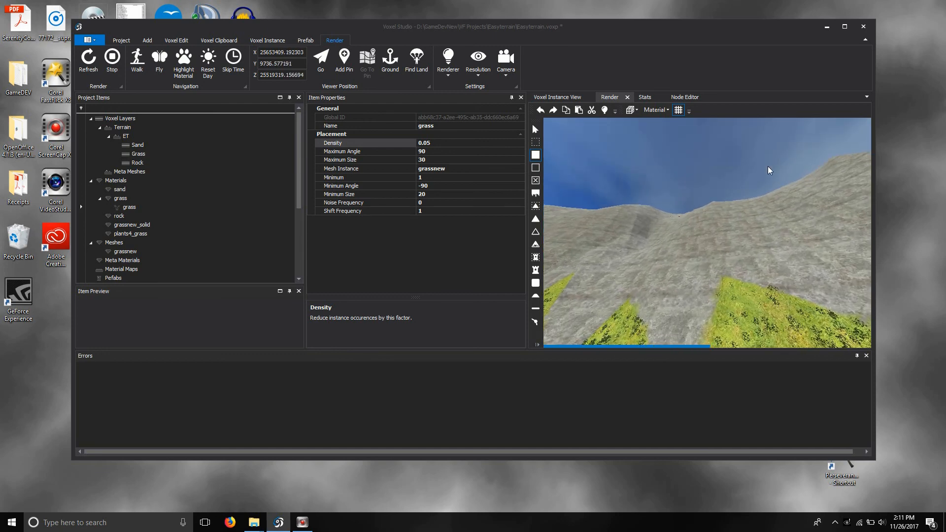
pyautogui.press('w')
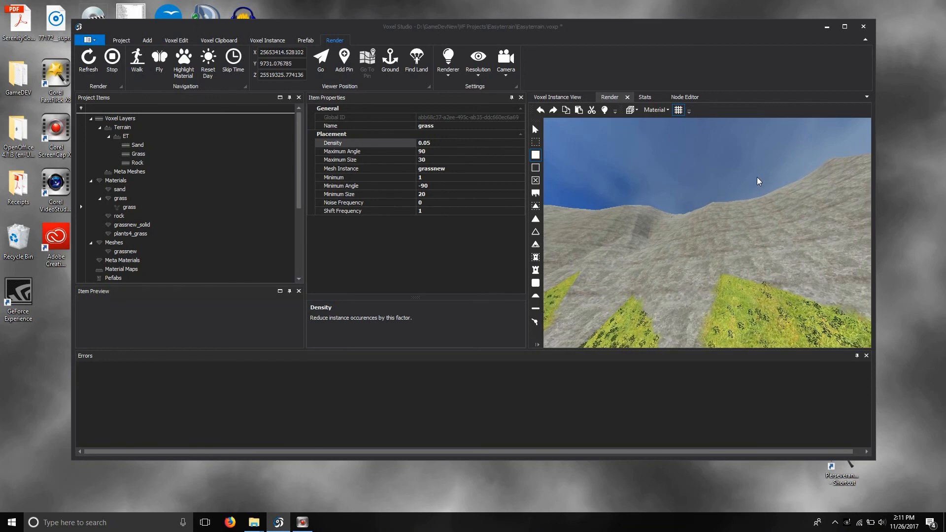
pyautogui.press('w')
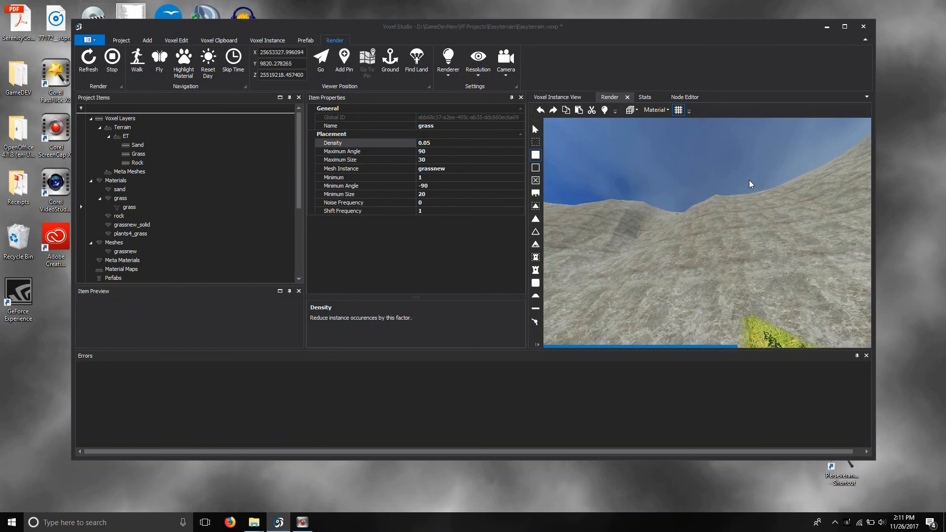
# Turn back from the rock face and fly down toward the sandy basin to check the planting near the sand
pyautogui.moveTo(729, 199); pyautogui.dragTo(679, 233)
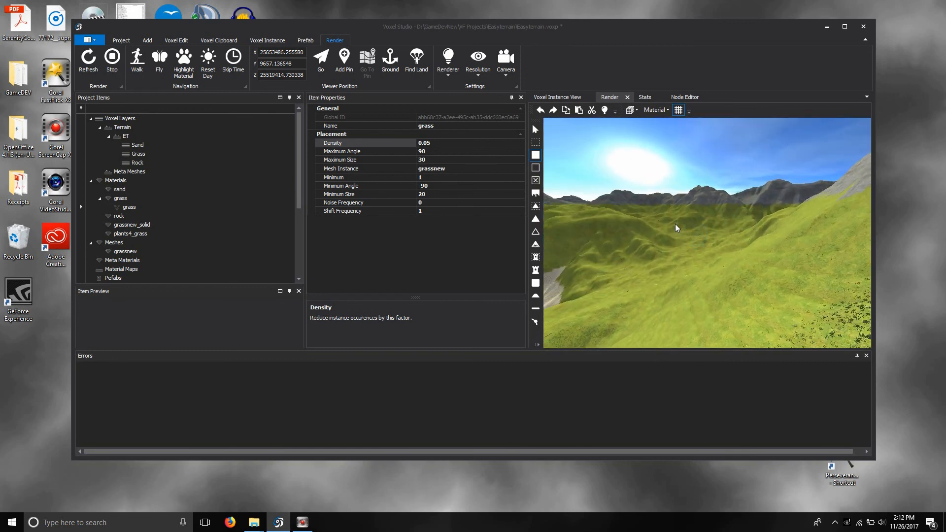
pyautogui.moveTo(719, 161); pyautogui.dragTo(662, 180)
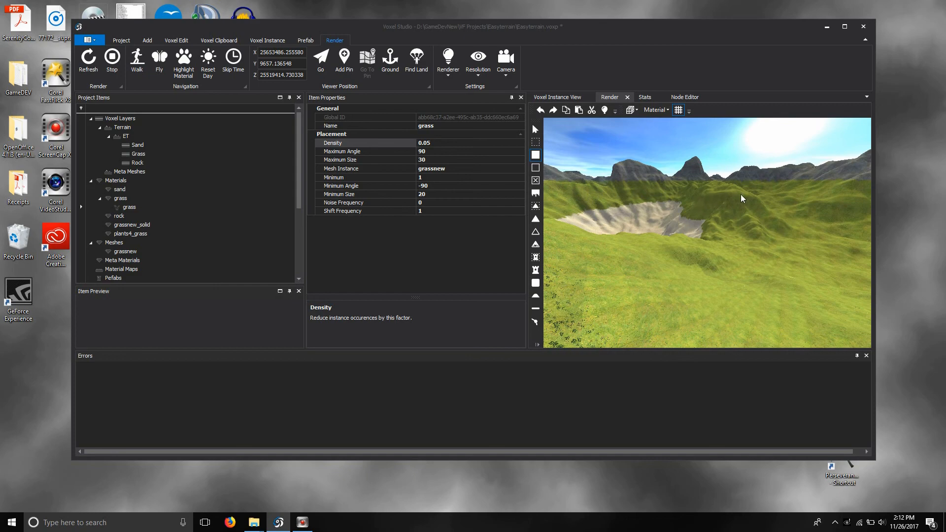
pyautogui.moveTo(740, 194); pyautogui.dragTo(707, 191)
pyautogui.press('w')
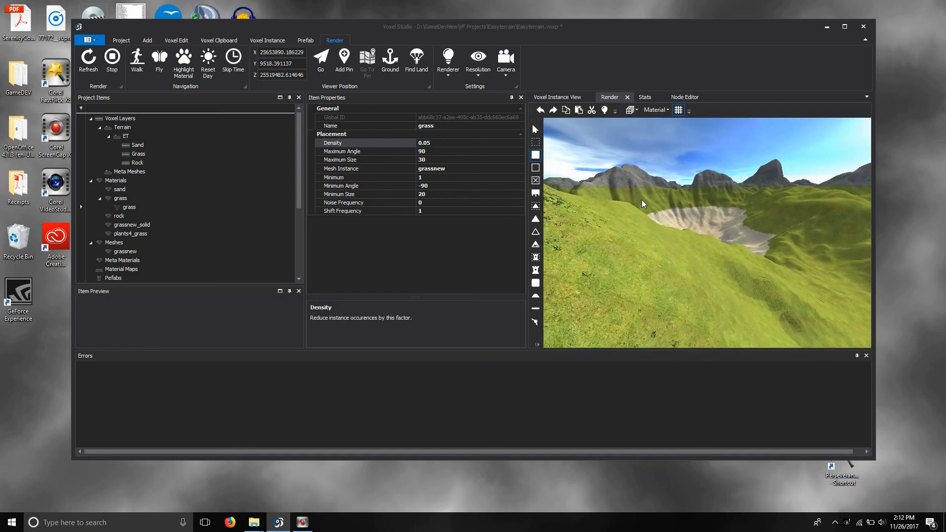
pyautogui.press('w')
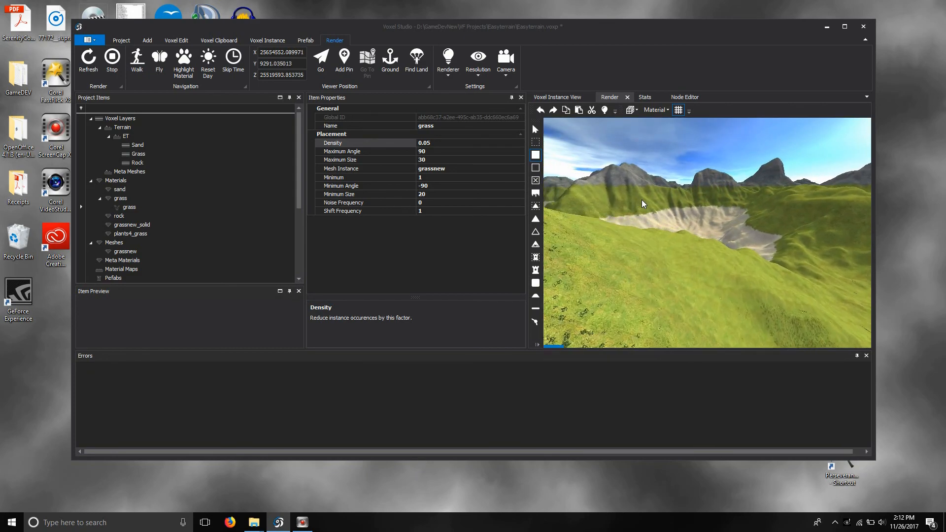
pyautogui.press('w')
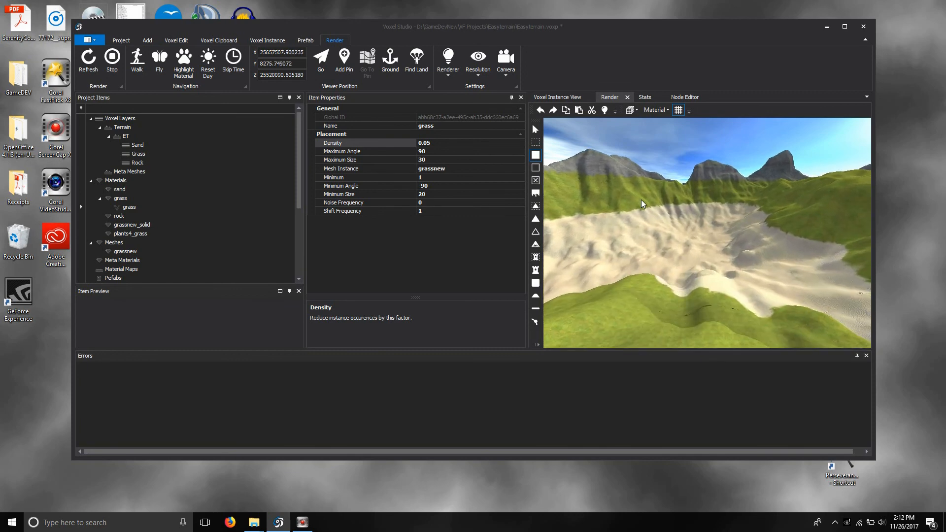
pyautogui.press('w')
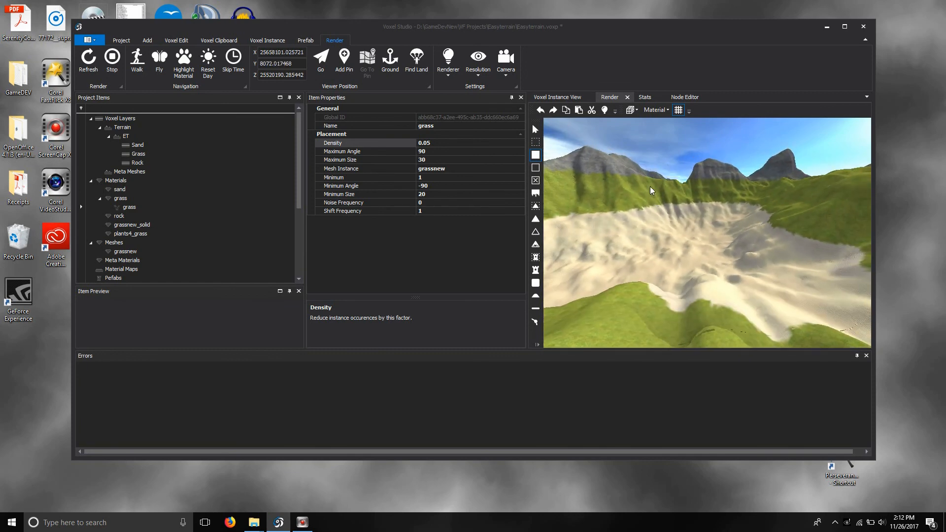
# Travel from the edge of the sandy basin across the grassy hills to examine the terrain and its grass coverage
pyautogui.moveTo(649, 186); pyautogui.dragTo(823, 209)
pyautogui.press('w')
pyautogui.press('w')
pyautogui.moveTo(670, 187); pyautogui.dragTo(602, 193)
pyautogui.press('w')
pyautogui.press('w')
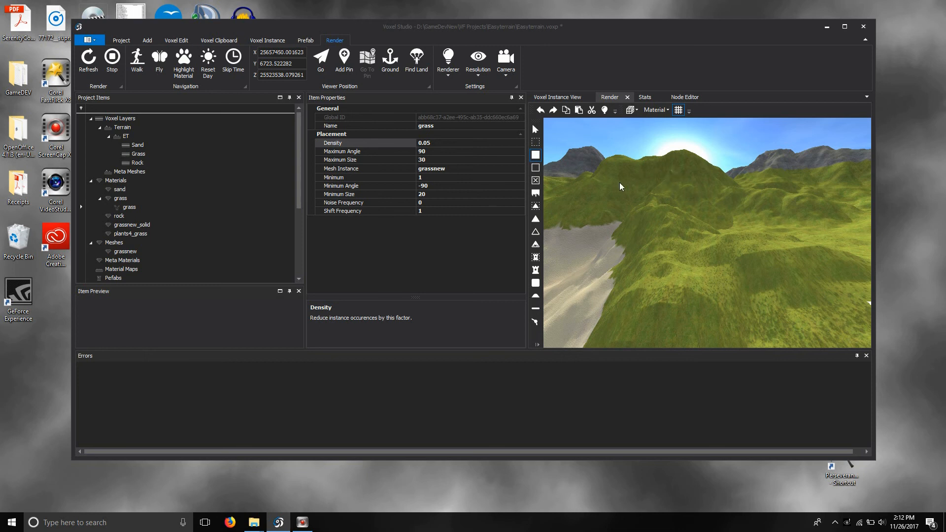
pyautogui.moveTo(635, 177); pyautogui.dragTo(755, 169, button='right')
pyautogui.press('w')
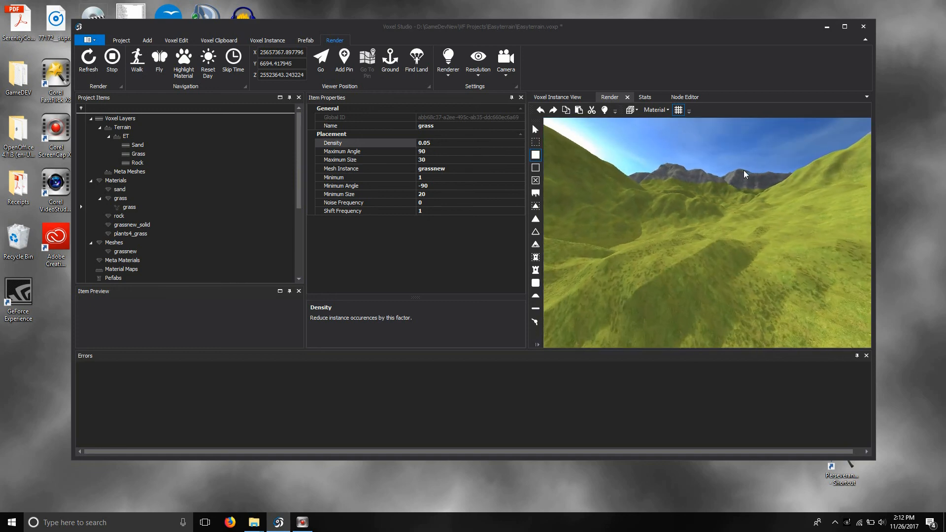
pyautogui.press('w')
pyautogui.moveTo(606, 194); pyautogui.dragTo(599, 176, button='right')
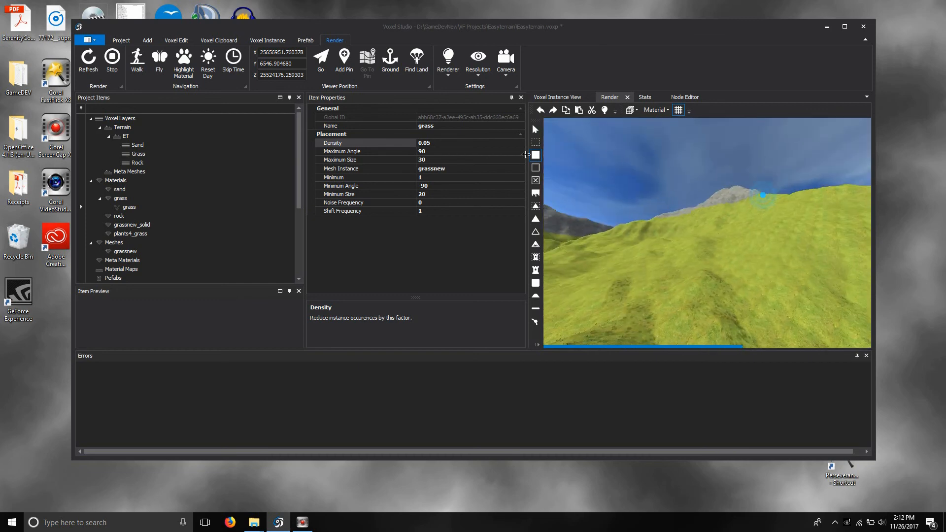
pyautogui.press('w')
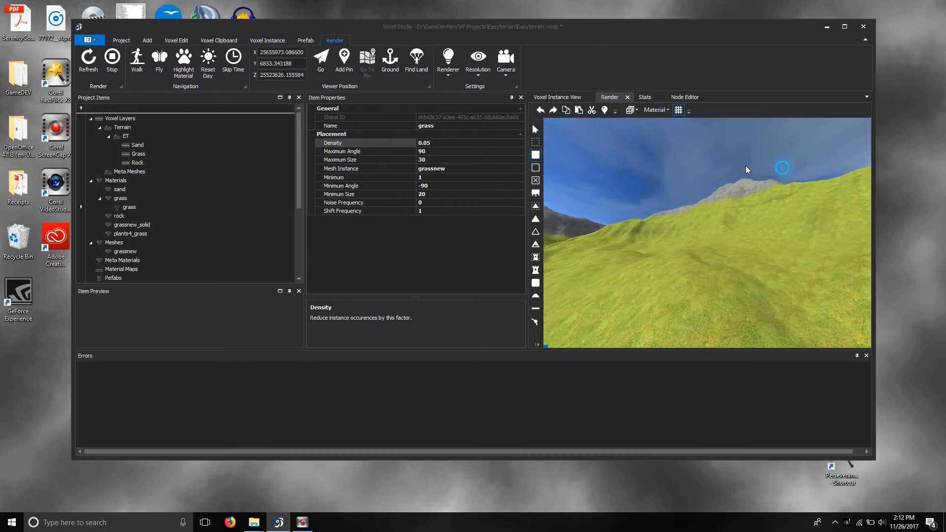
pyautogui.moveTo(779, 165); pyautogui.dragTo(646, 255, button='right')
pyautogui.press('w')
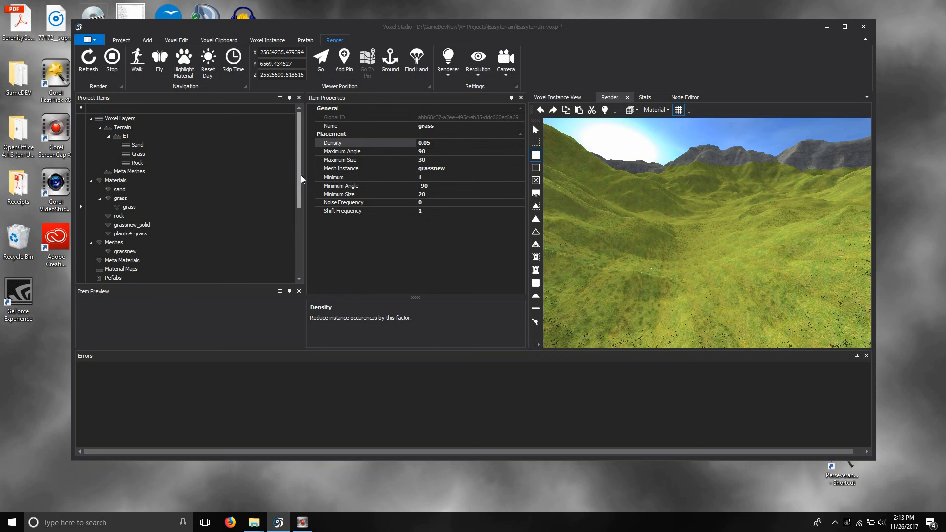
# Add a mesh from tree1.fbx in the project's mesh folder and import the materials found in the file
pyautogui.moveTo(297, 179); pyautogui.dragTo(291, 236)
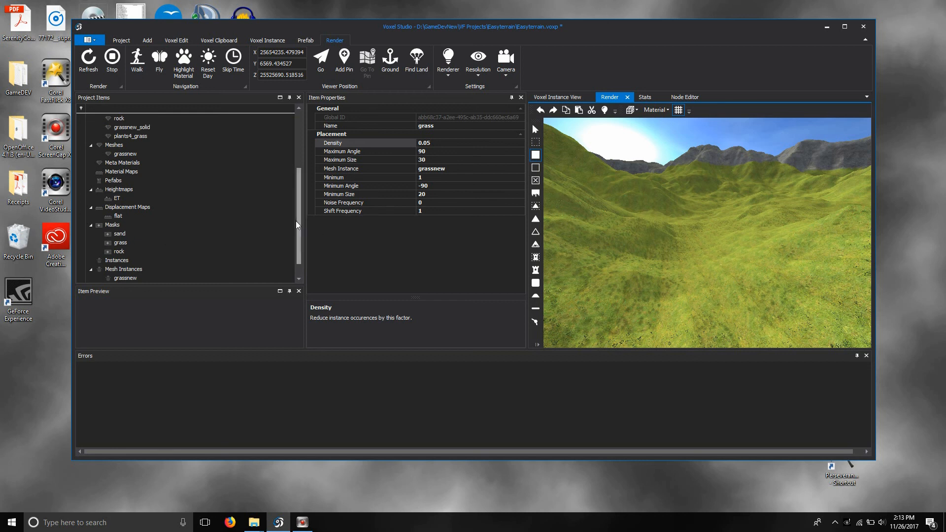
pyautogui.scroll(-1, 298, 223)
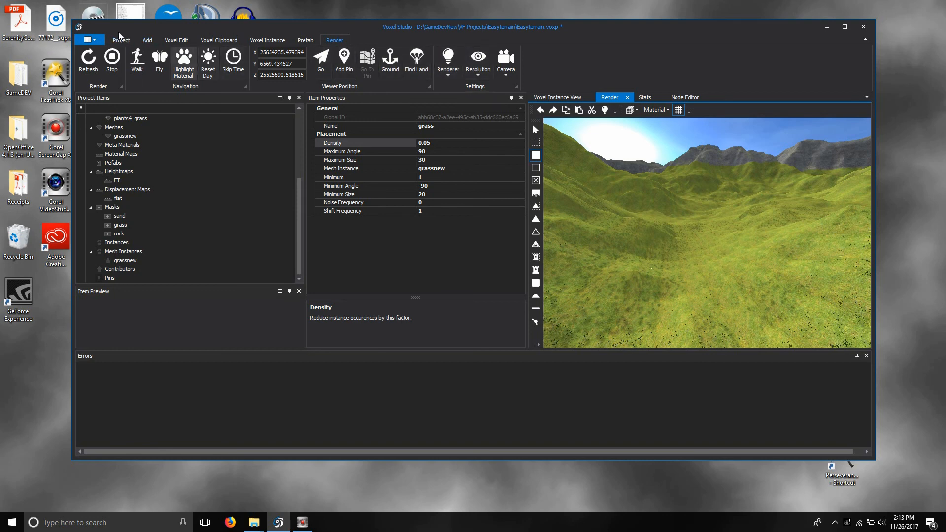
pyautogui.click(147, 40)
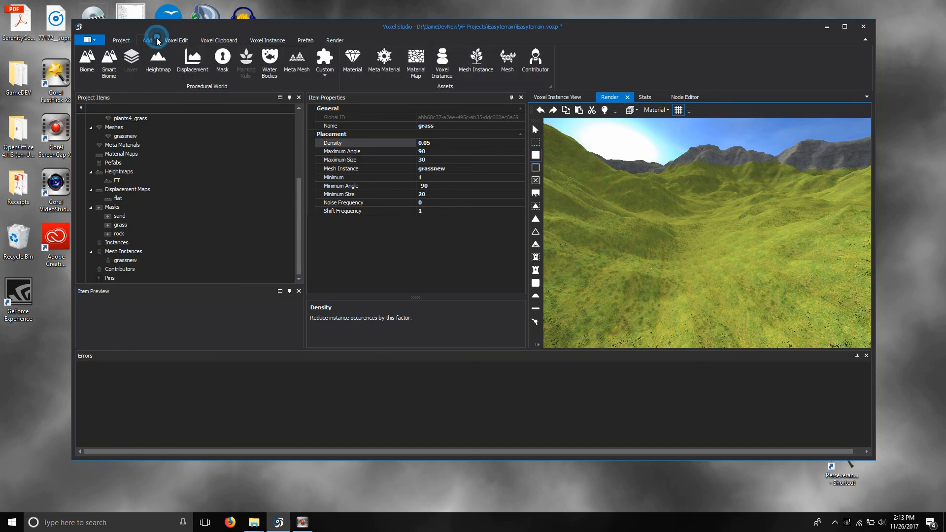
pyautogui.click(507, 62)
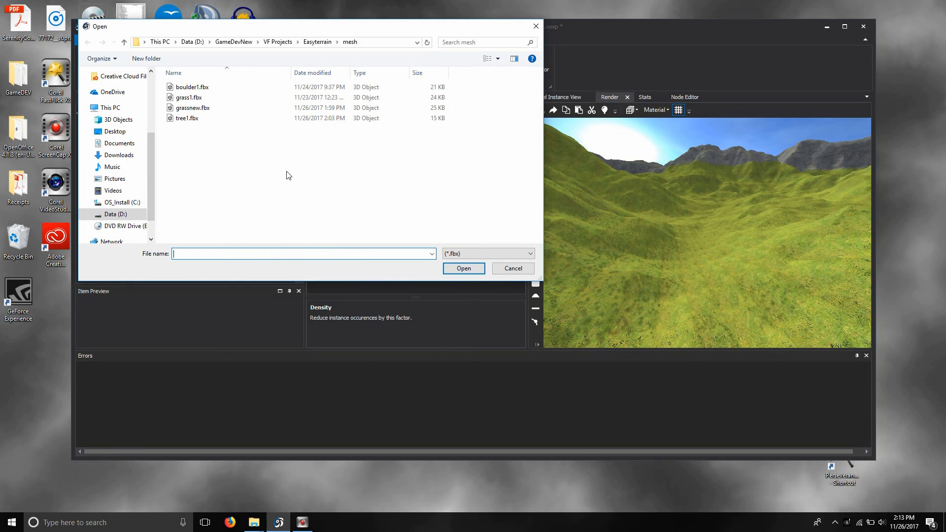
pyautogui.click(203, 119)
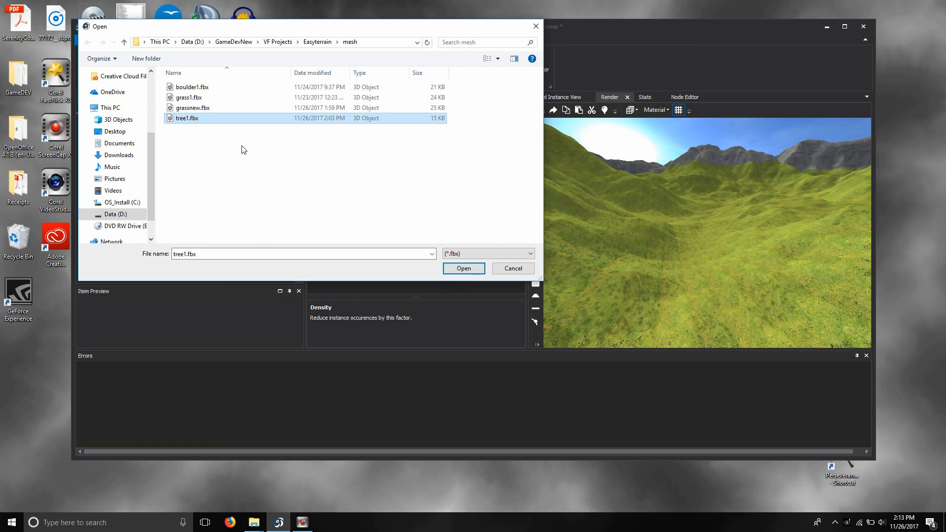
pyautogui.click(477, 271)
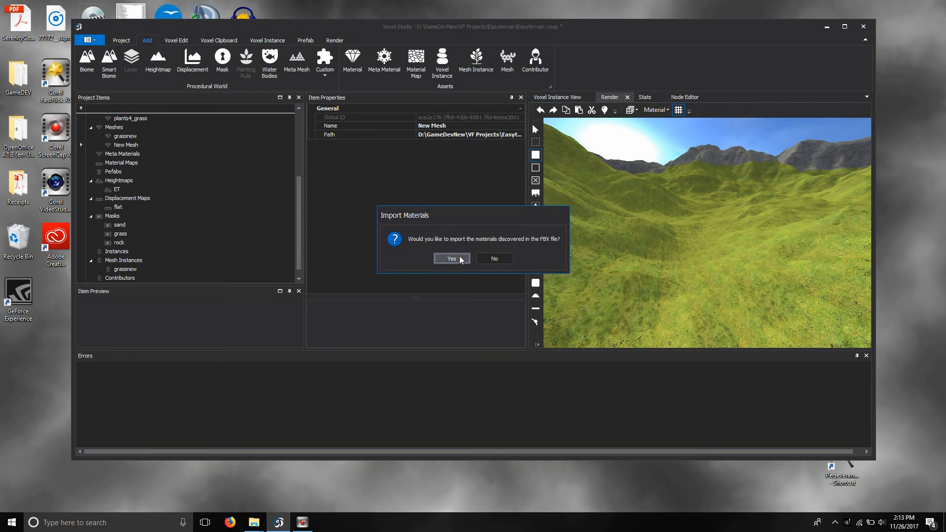
pyautogui.click(452, 259)
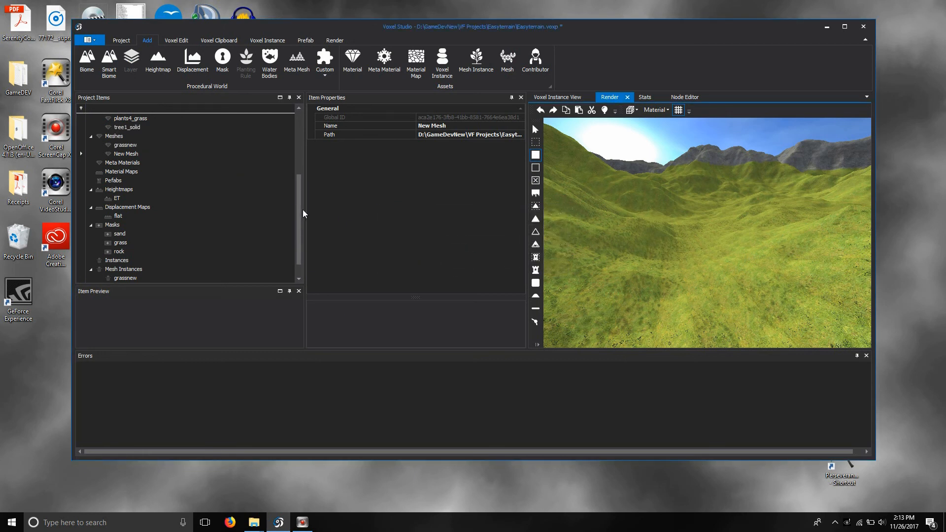
# Check the imported tree1_solid material, and rename the new mesh to tree1
pyautogui.moveTo(300, 213); pyautogui.dragTo(299, 205)
pyautogui.click(127, 155)
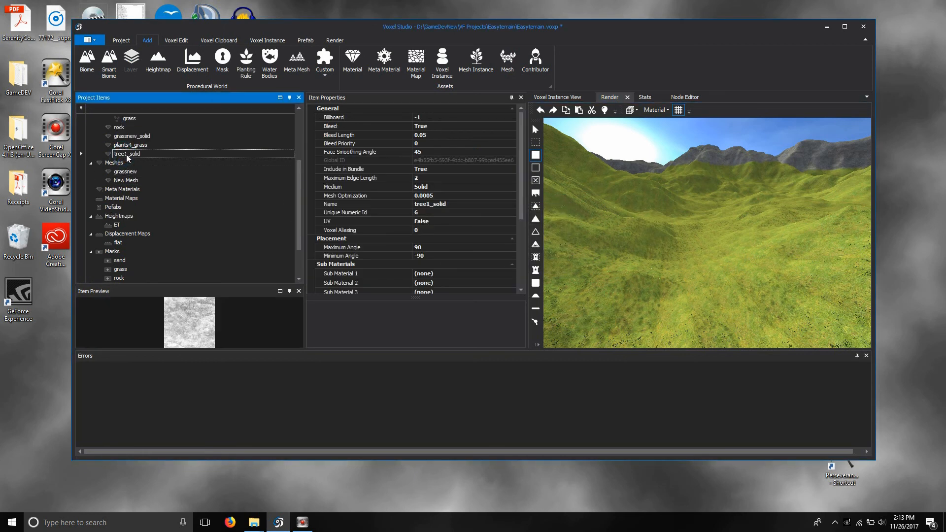
pyautogui.click(128, 181)
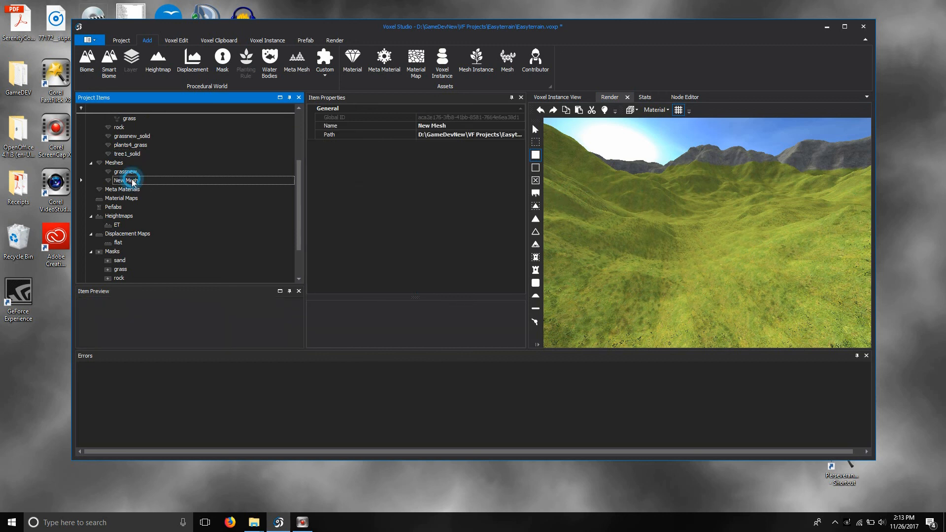
pyautogui.click(457, 118)
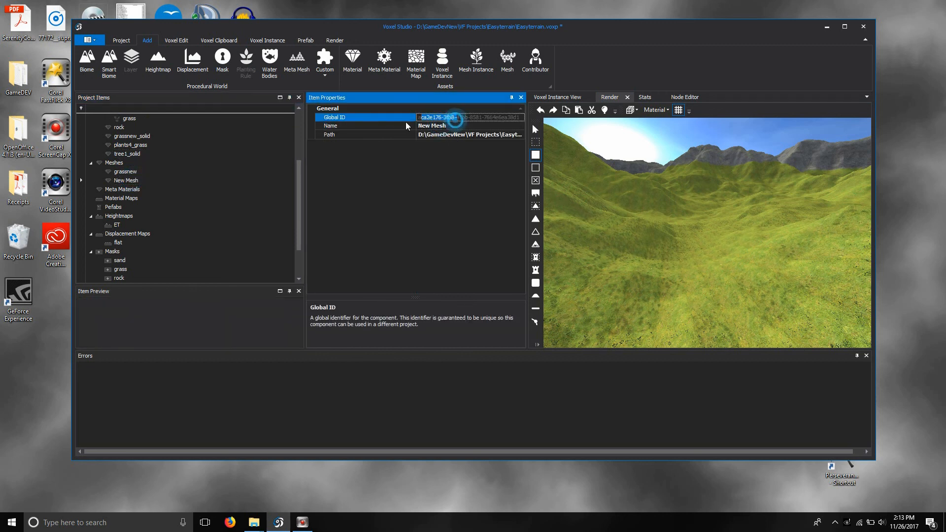
pyautogui.moveTo(457, 117); pyautogui.dragTo(418, 136)
pyautogui.click(436, 126)
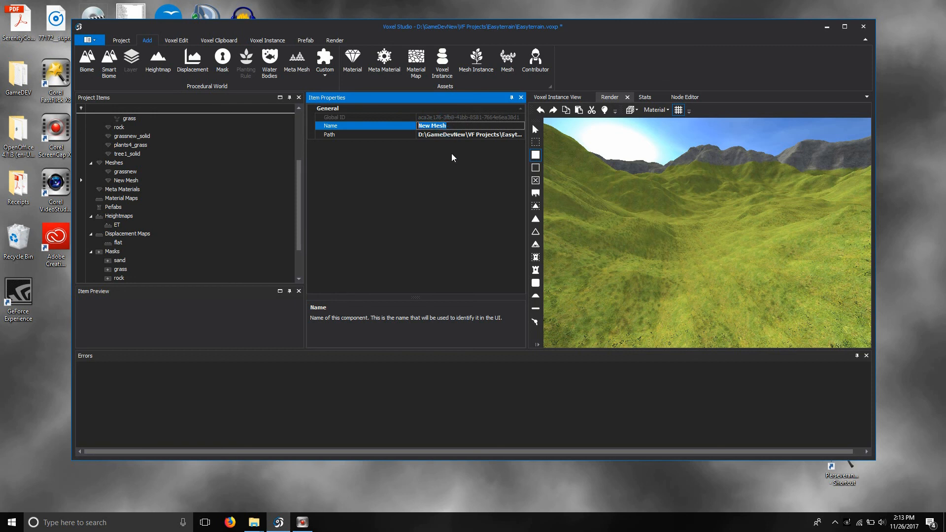
pyautogui.write('tree1')
pyautogui.press('Return')
# Shorten the tree1 mesh's file path to the relative path mesh\tree1.fbx
pyautogui.click(463, 134)
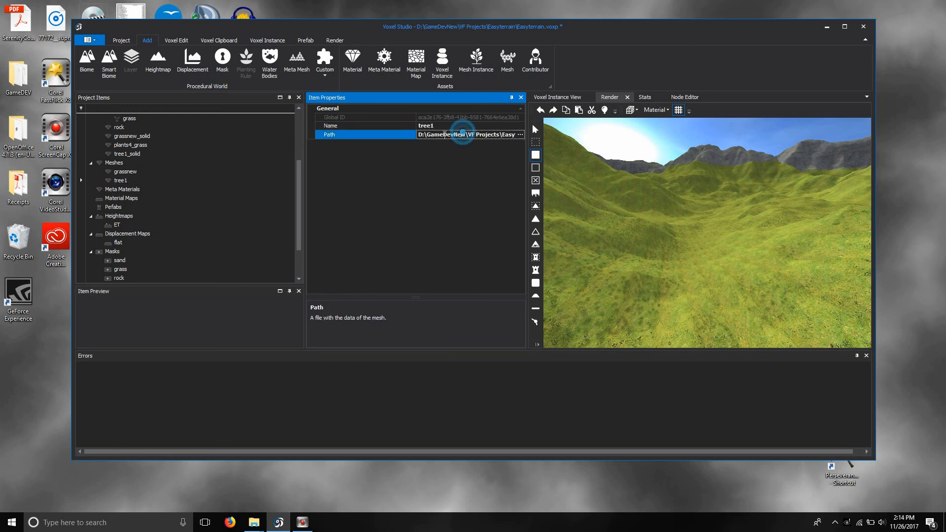
pyautogui.click(418, 136)
pyautogui.press('Delete')
pyautogui.press('Delete')
pyautogui.press('Delete')
pyautogui.press('Delete')
pyautogui.press('Delete')
pyautogui.press('Delete')
pyautogui.press('Delete')
pyautogui.press('Delete')
pyautogui.press('Delete')
pyautogui.press('Delete')
pyautogui.press('Delete')
pyautogui.press('Delete')
pyautogui.press('Delete')
pyautogui.press('Delete')
pyautogui.press('Delete')
pyautogui.press('Delete')
pyautogui.press('Delete')
pyautogui.press('Delete')
pyautogui.press('Delete')
pyautogui.press('Delete')
pyautogui.press('Delete')
pyautogui.press('Delete')
pyautogui.press('Delete')
pyautogui.click(133, 154)
pyautogui.click(122, 181)
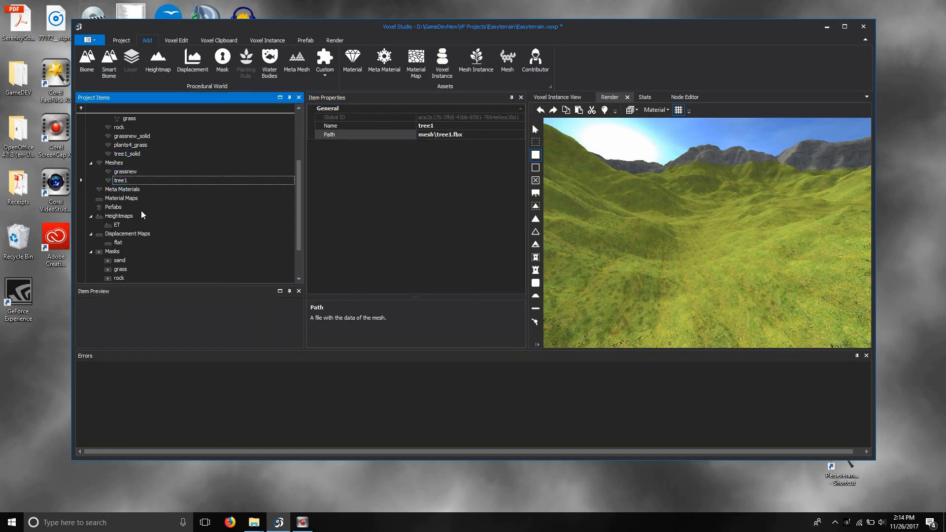
# Add a new mesh instance and set both its name and its asset name to tree1
pyautogui.click(476, 60)
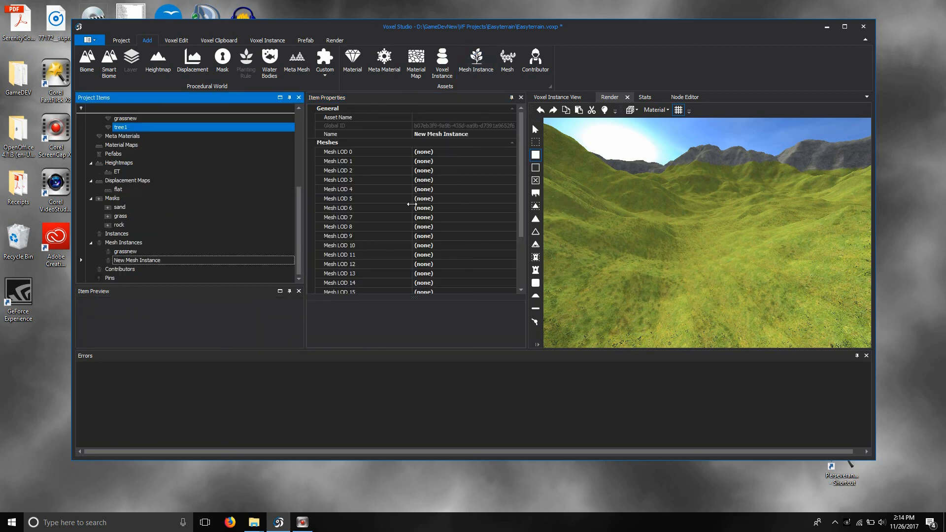
pyautogui.click(478, 134)
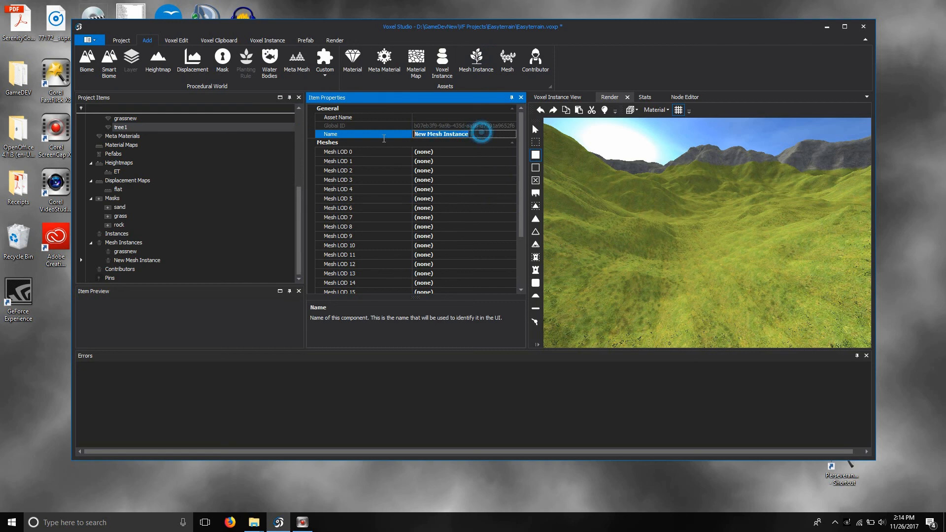
pyautogui.write('tree1')
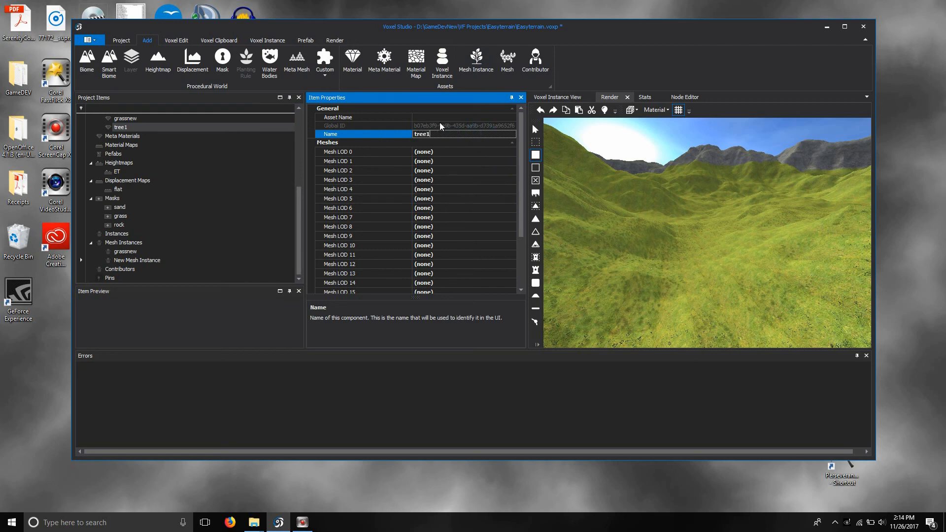
pyautogui.click(436, 117)
pyautogui.write('tree`1')
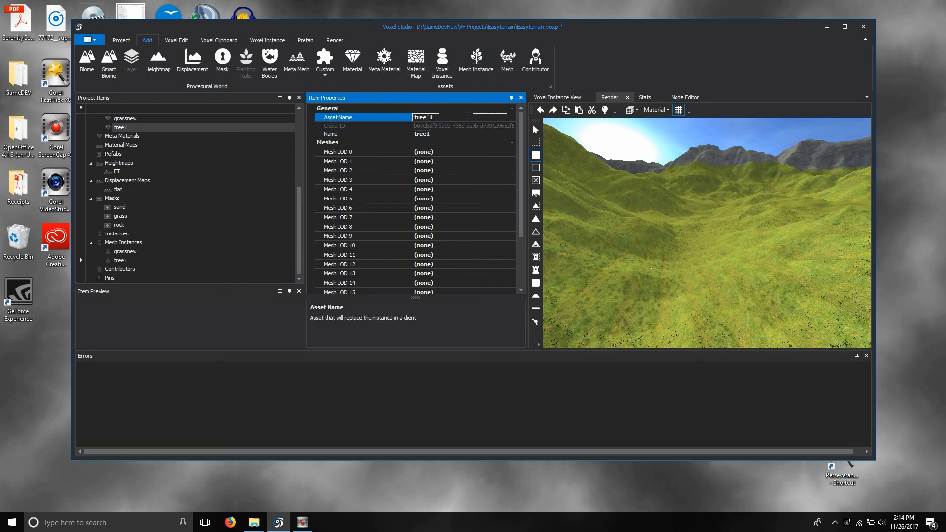
pyautogui.press('BackSpace')
pyautogui.press('BackSpace')
# Assign the tree1 mesh to every level of the tree1 mesh instance, from Mesh LOD 0 through Mesh LOD 15
pyautogui.click(444, 151)
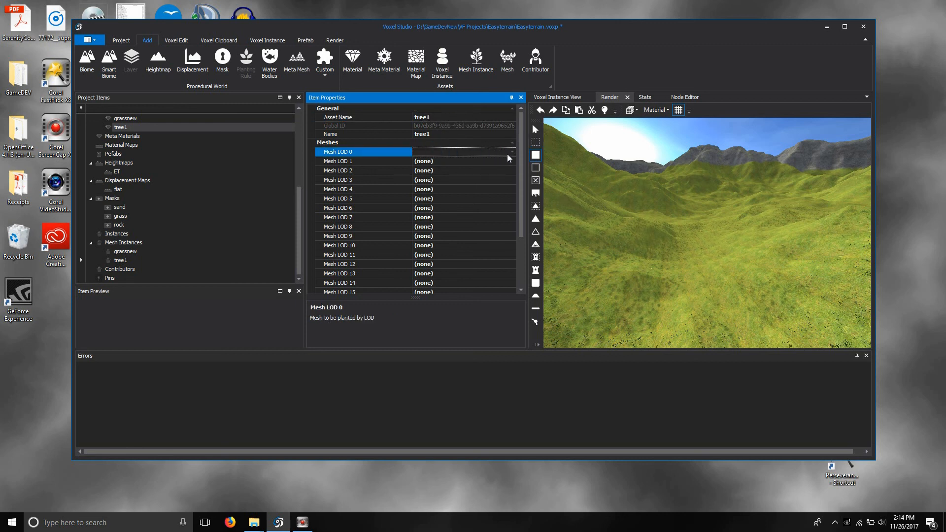
pyautogui.click(511, 152)
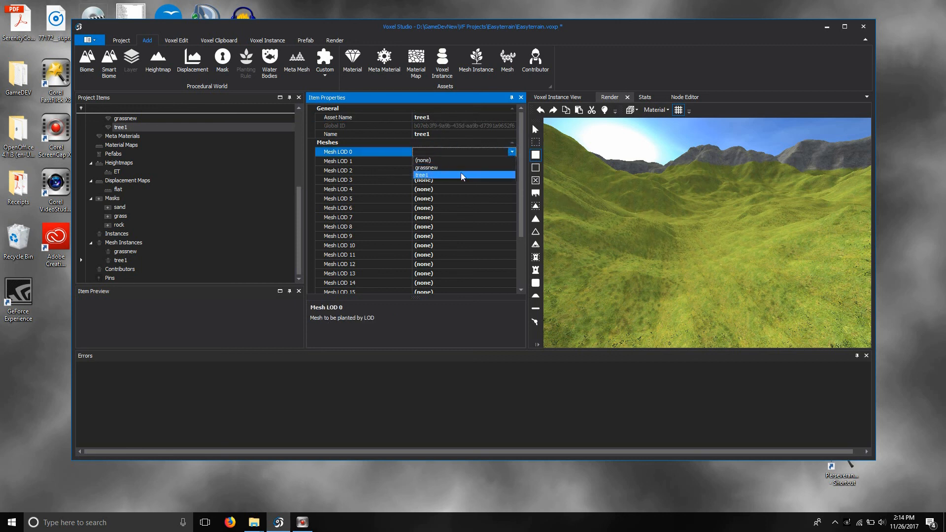
pyautogui.click(460, 175)
pyautogui.click(507, 161)
pyautogui.click(512, 161)
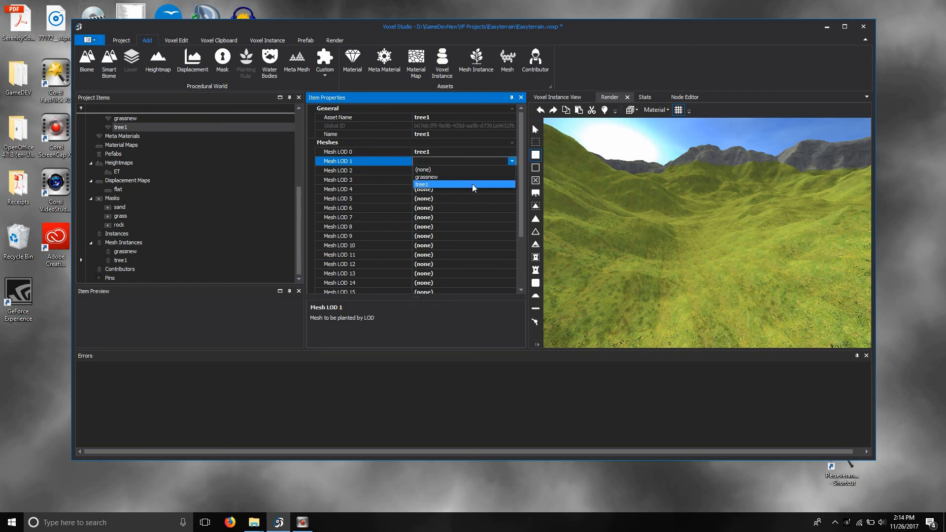
pyautogui.click(472, 184)
pyautogui.click(508, 170)
pyautogui.click(512, 170)
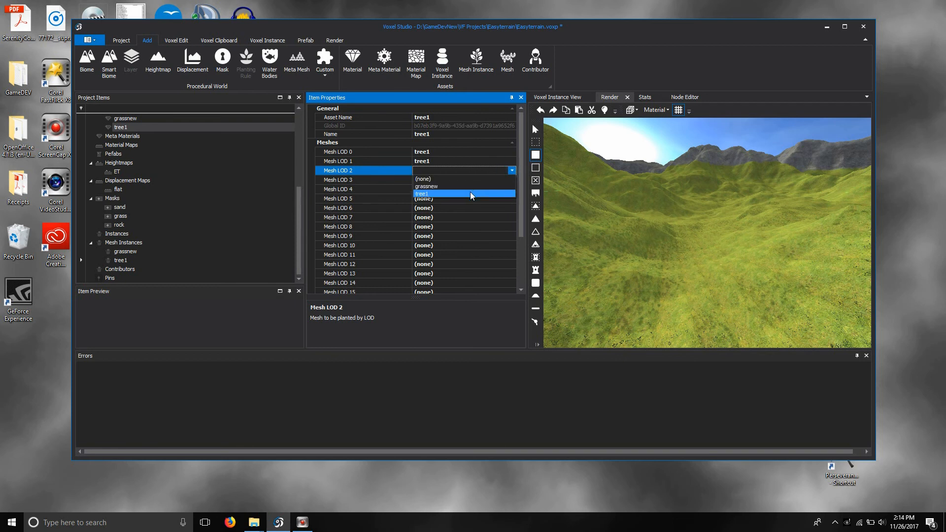
pyautogui.click(471, 194)
pyautogui.click(507, 180)
pyautogui.click(512, 179)
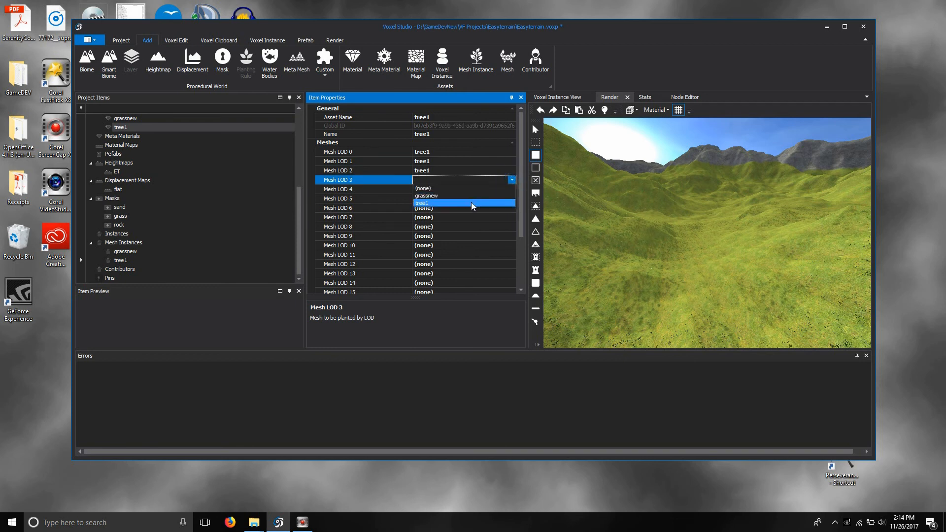
pyautogui.click(471, 203)
pyautogui.click(506, 189)
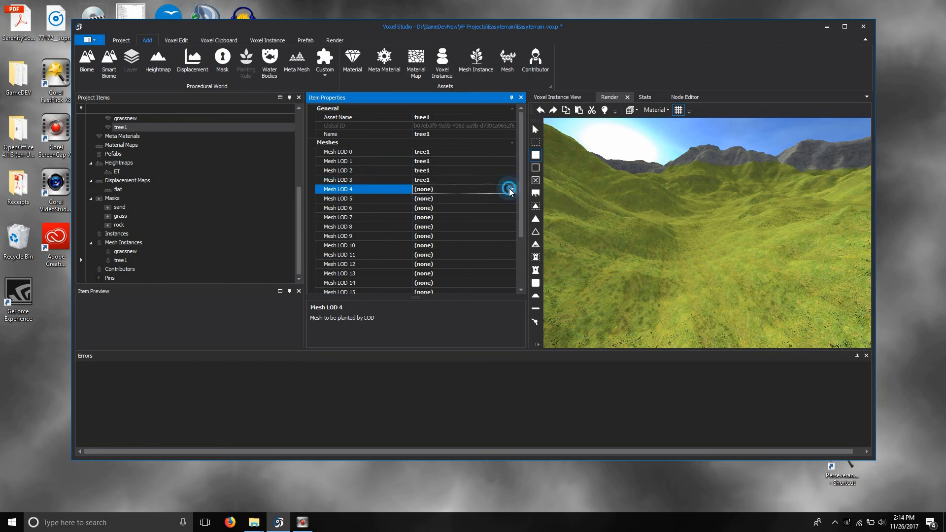
pyautogui.click(512, 189)
pyautogui.click(472, 212)
pyautogui.click(508, 198)
pyautogui.click(512, 199)
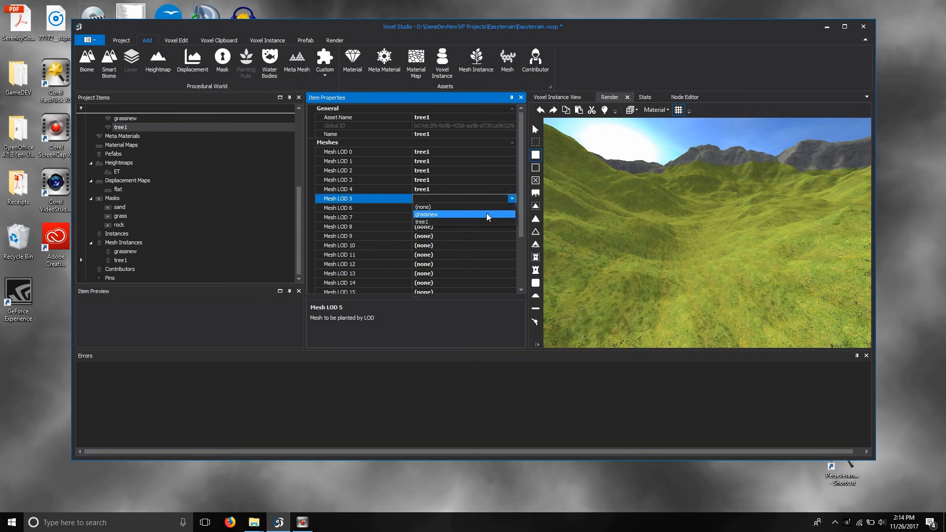
pyautogui.click(476, 222)
pyautogui.click(507, 208)
pyautogui.click(512, 208)
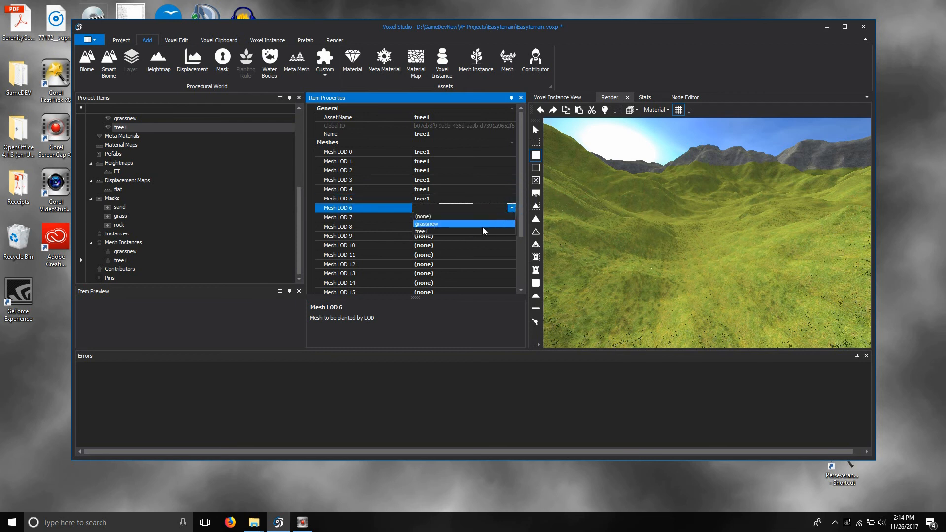
pyautogui.click(478, 231)
pyautogui.click(516, 217)
pyautogui.click(513, 217)
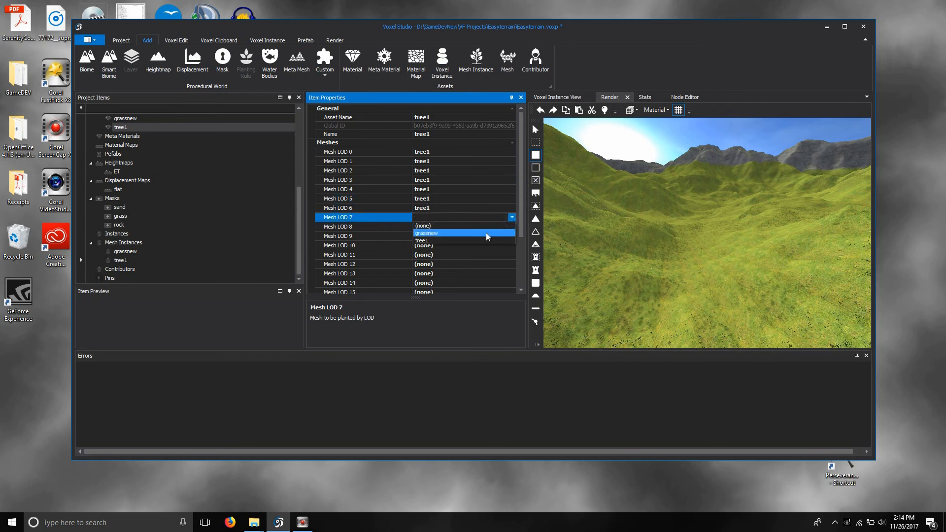
pyautogui.click(480, 239)
pyautogui.click(512, 226)
pyautogui.click(513, 226)
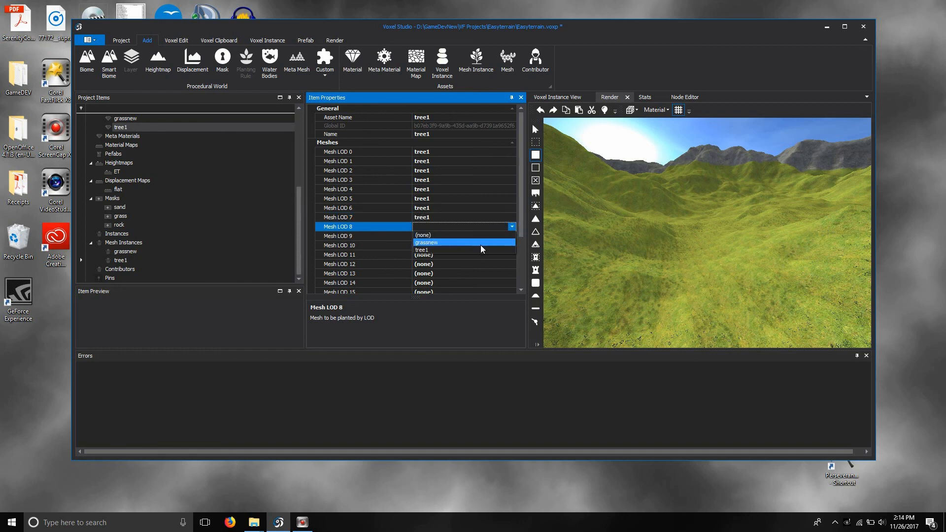
pyautogui.click(481, 245)
pyautogui.click(512, 236)
pyautogui.click(512, 236)
pyautogui.click(480, 259)
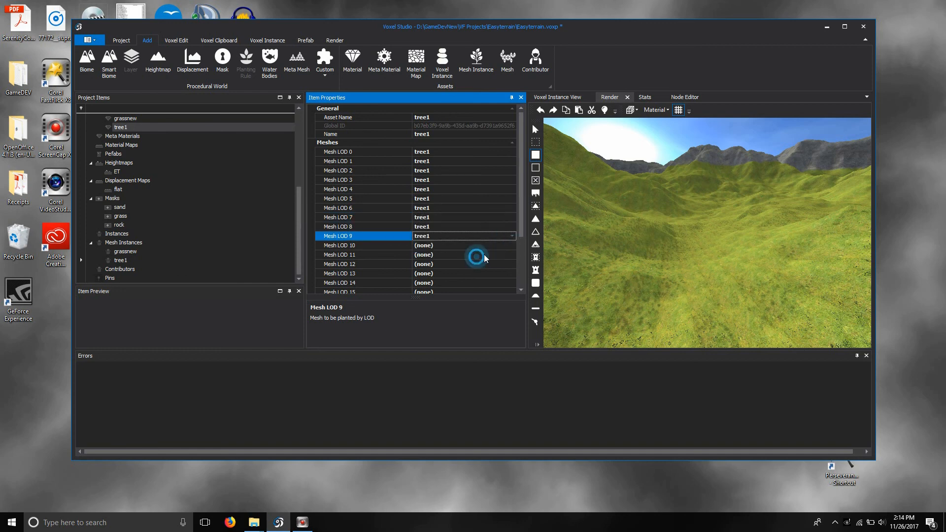
pyautogui.click(510, 245)
pyautogui.click(511, 245)
pyautogui.click(481, 268)
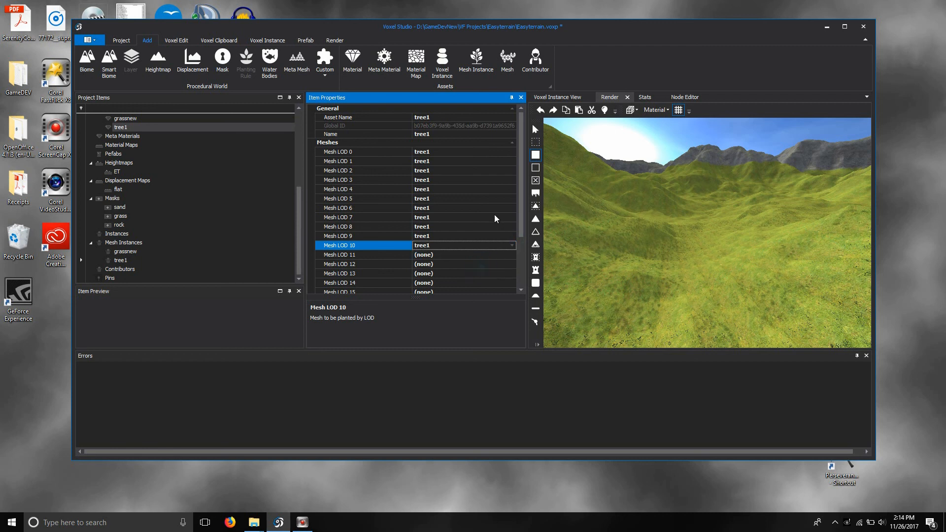
pyautogui.click(514, 255)
pyautogui.click(514, 255)
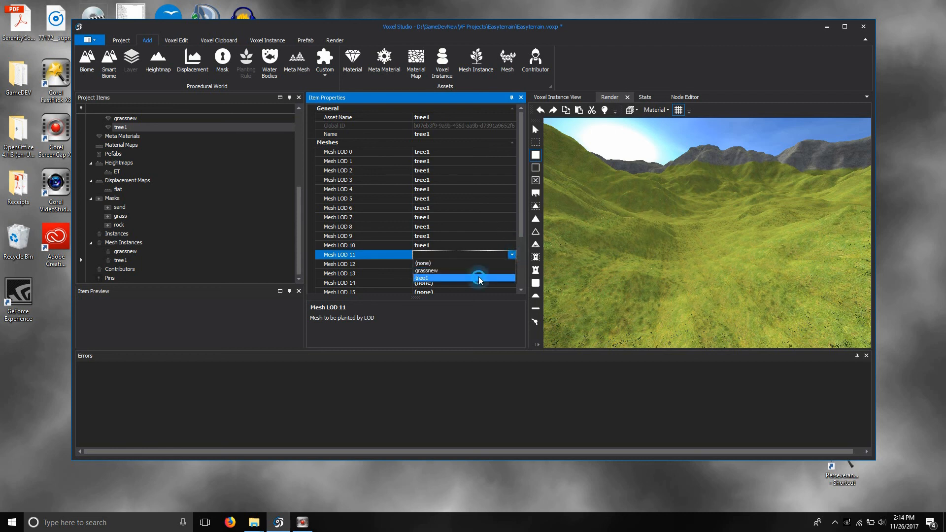
pyautogui.click(478, 278)
pyautogui.click(512, 264)
pyautogui.click(512, 265)
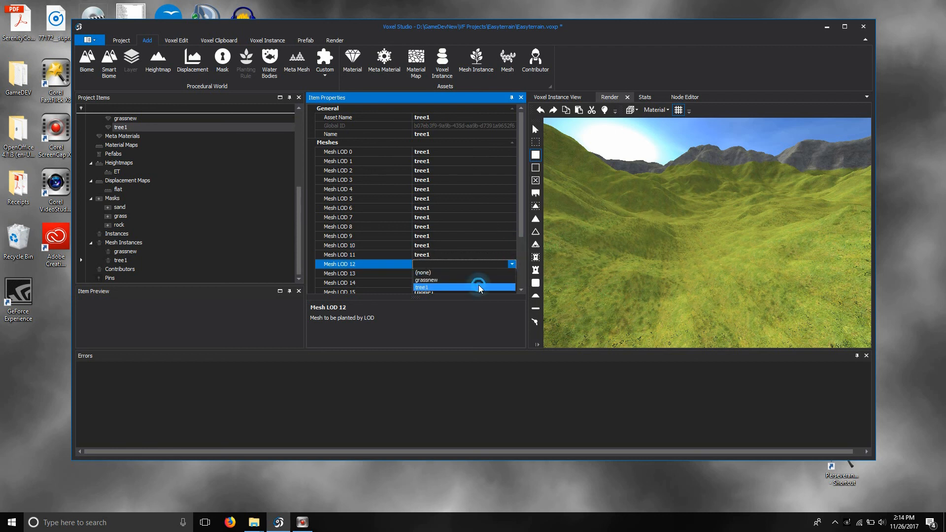
pyautogui.click(478, 286)
pyautogui.click(511, 275)
pyautogui.click(510, 275)
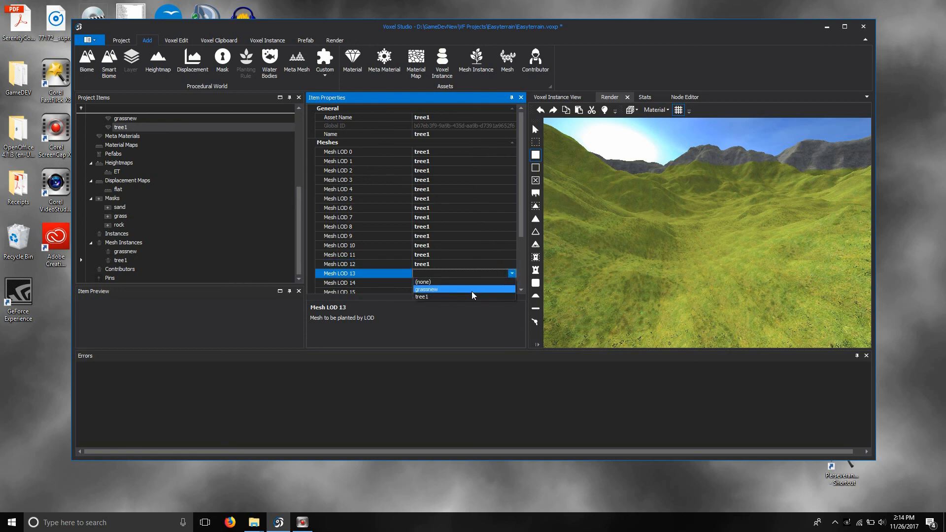
pyautogui.click(472, 295)
pyautogui.click(508, 283)
pyautogui.click(507, 283)
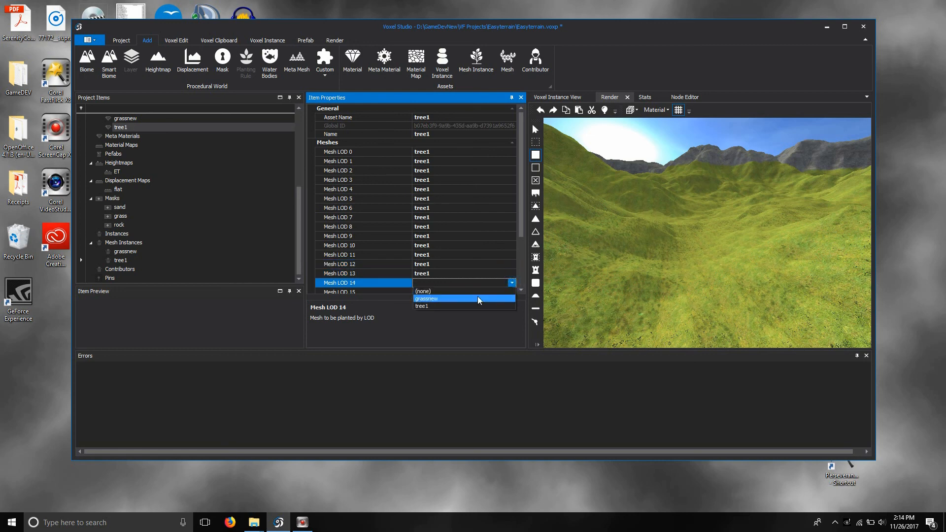
pyautogui.click(478, 297)
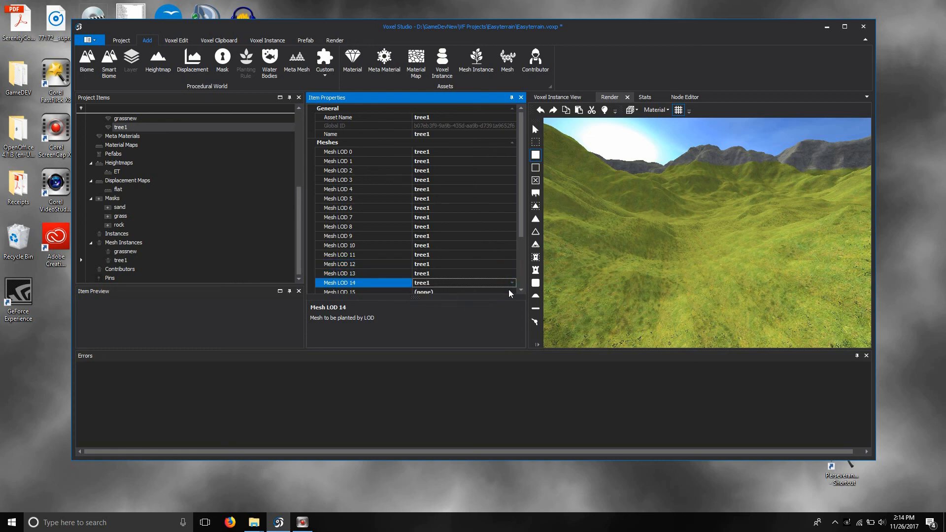
pyautogui.scroll(-3, 513, 281)
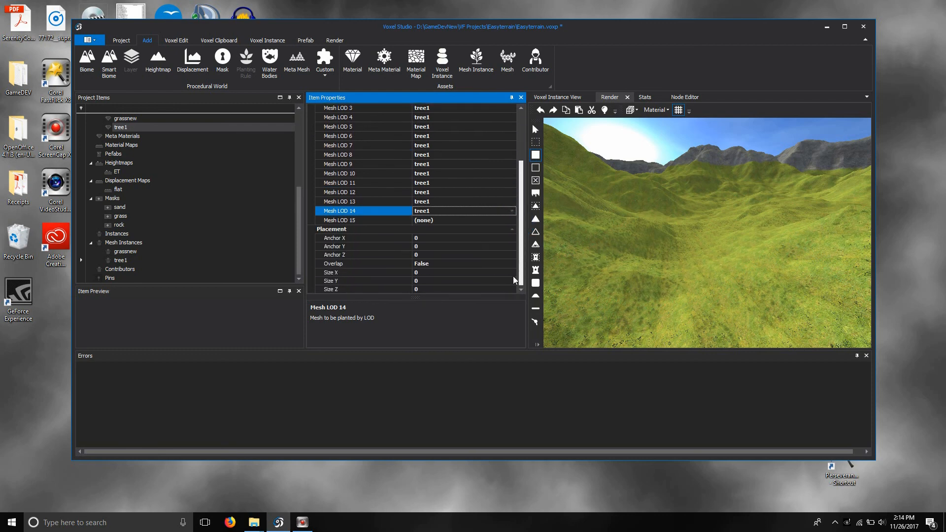
pyautogui.click(511, 210)
pyautogui.click(484, 233)
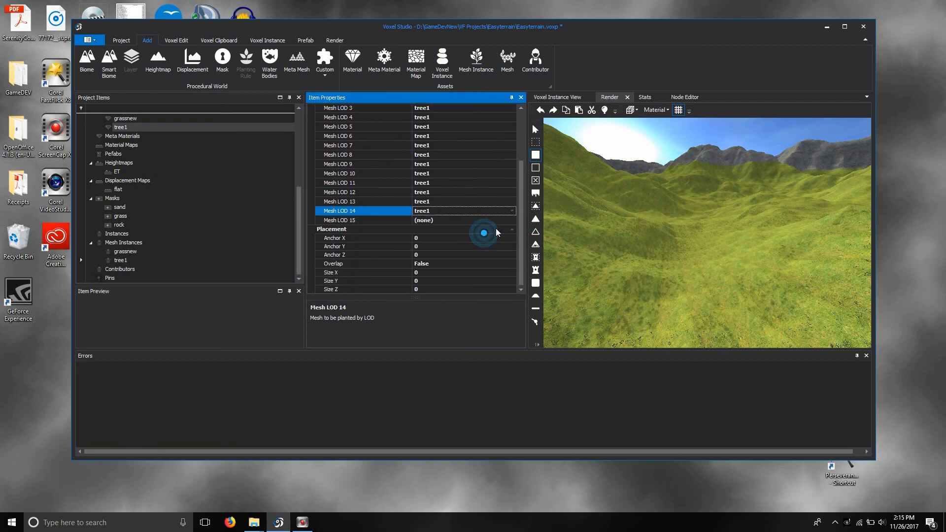
pyautogui.click(513, 221)
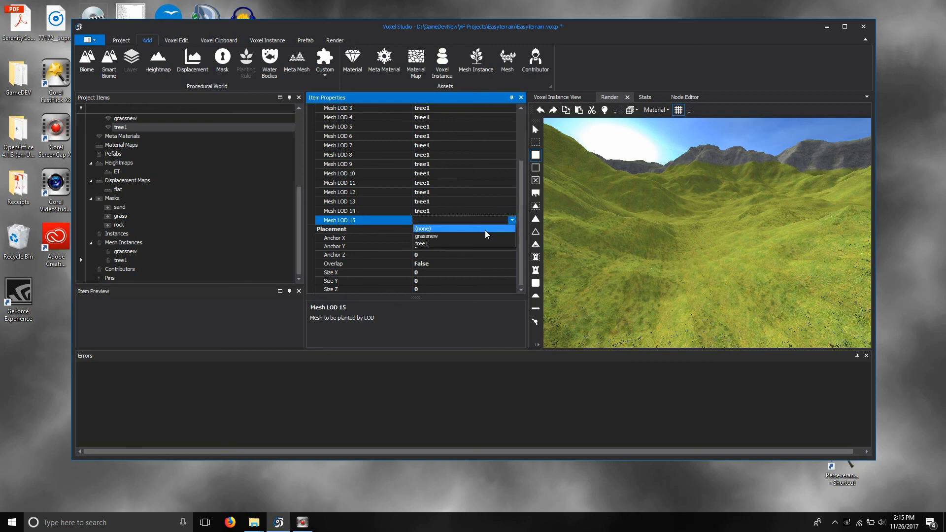
pyautogui.click(469, 244)
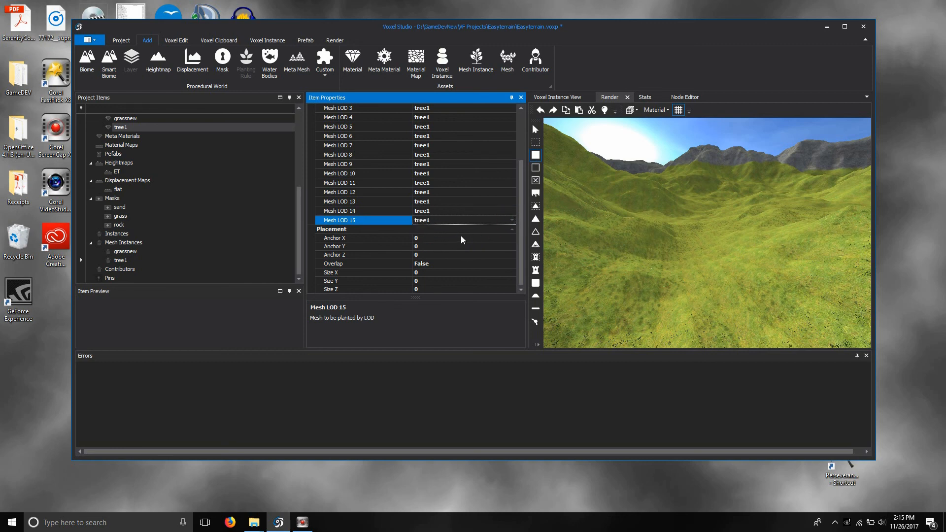
# Set the tree1 mesh instance's placement size to 20 in X, 40 in Y and 20 in Z
pyautogui.click(427, 272)
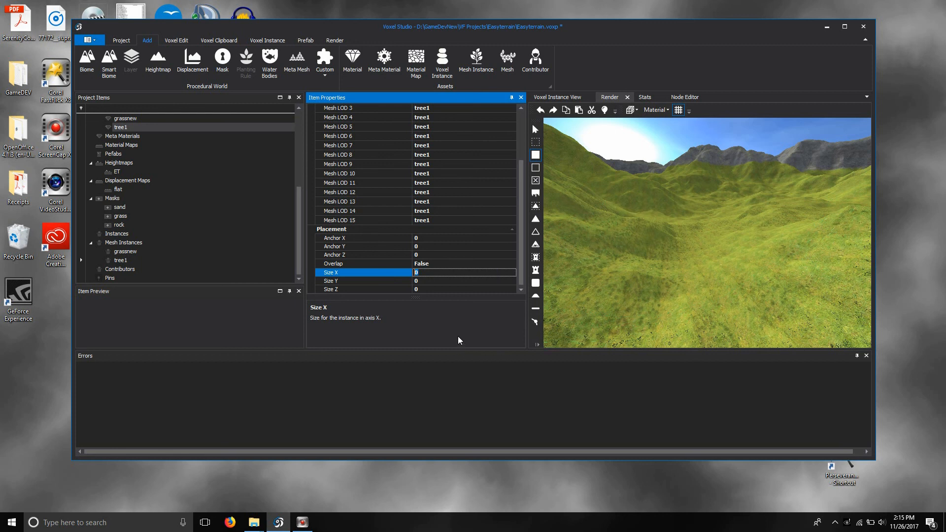
pyautogui.write('3')
pyautogui.doubleClick(436, 272)
pyautogui.write('20')
pyautogui.click(430, 280)
pyautogui.write('40')
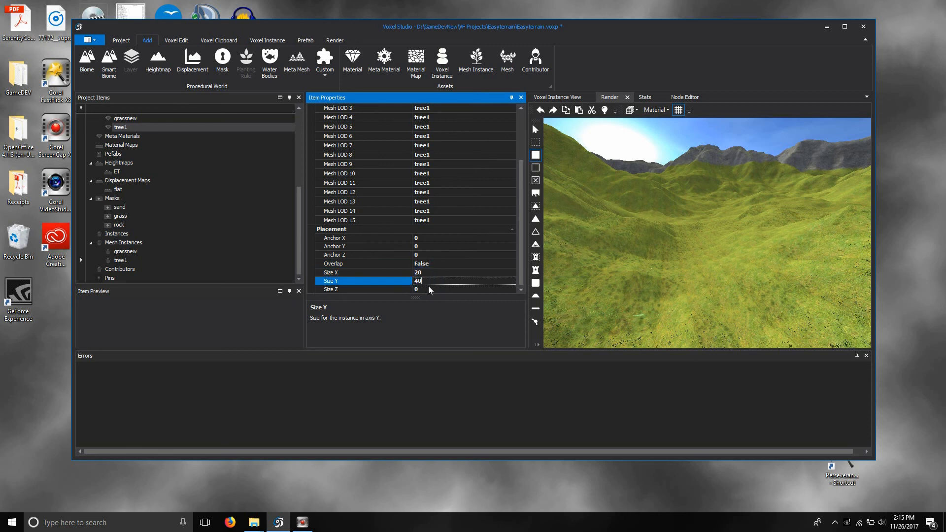
pyautogui.click(425, 289)
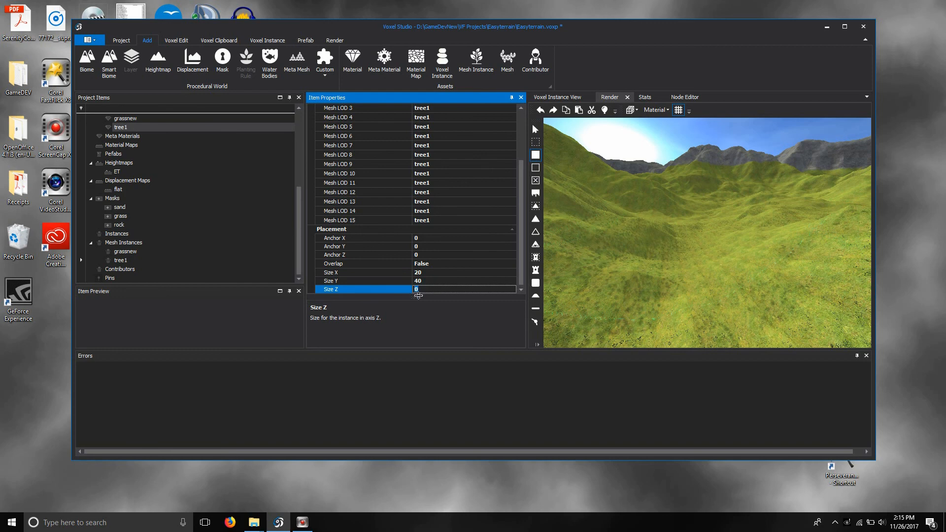
pyautogui.write('20')
pyautogui.click(448, 280)
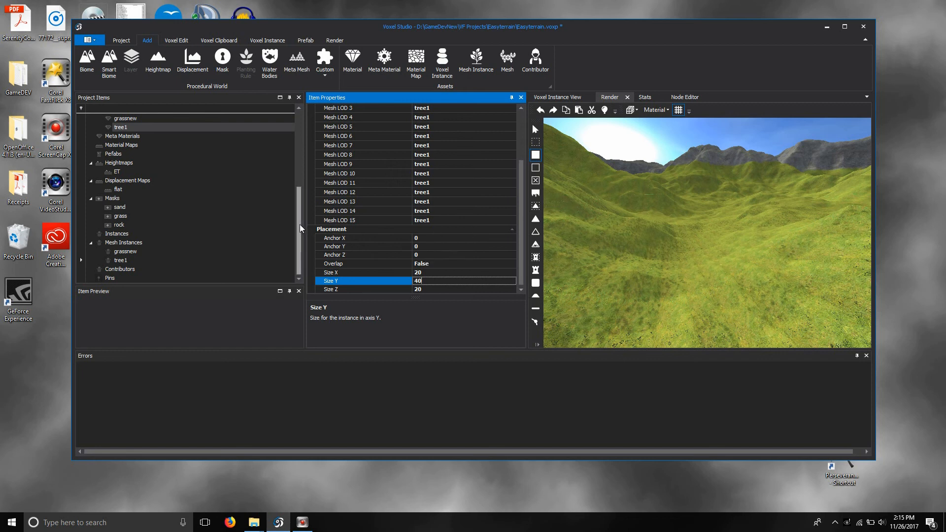
# Add a new planting rule to the Grass layer under the ET terrain and name it tree1
pyautogui.moveTo(300, 224); pyautogui.dragTo(318, 129)
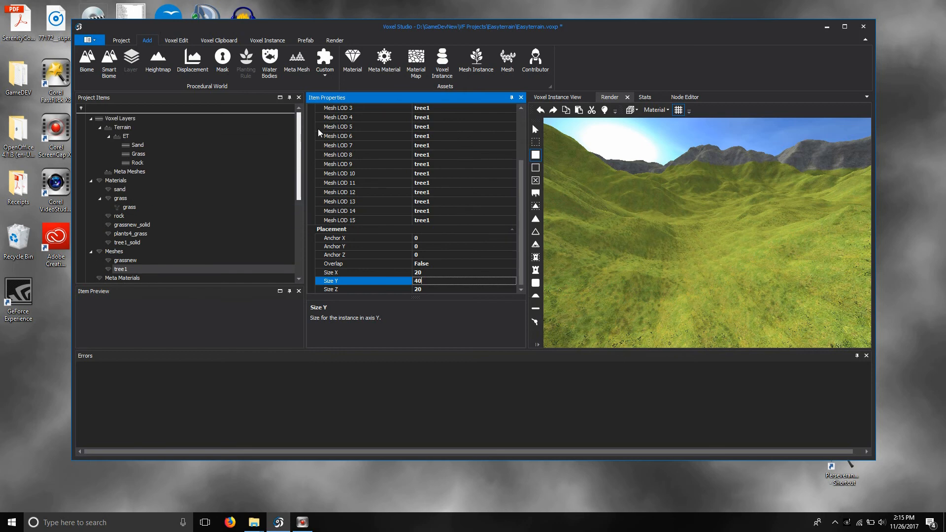
pyautogui.click(140, 153)
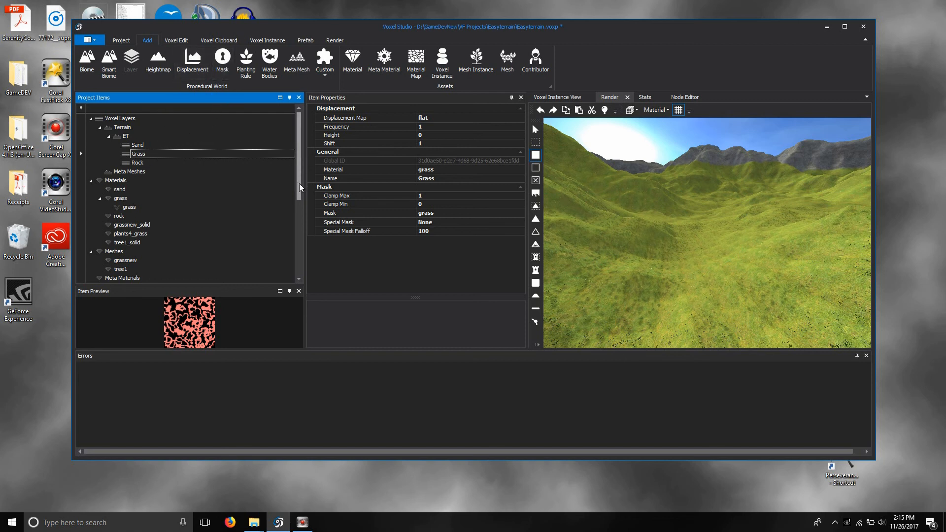
pyautogui.moveTo(300, 184); pyautogui.dragTo(282, 270)
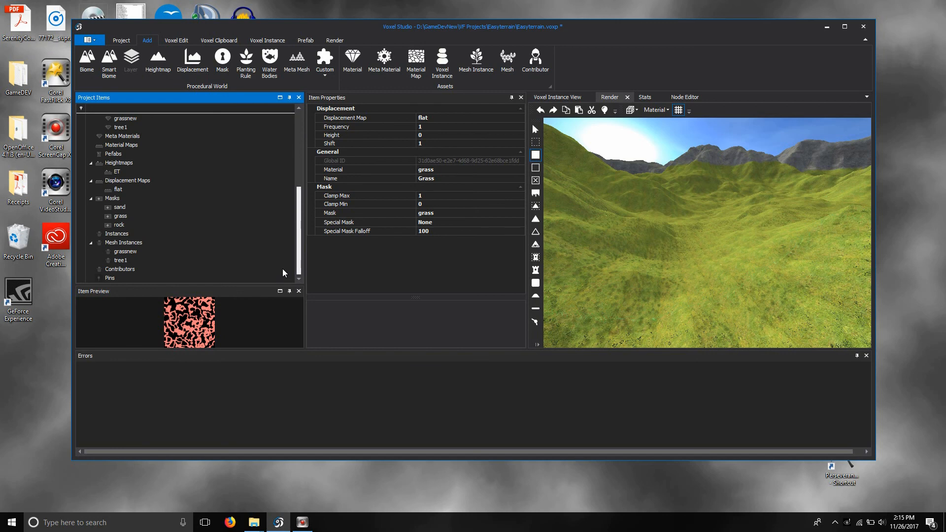
pyautogui.scroll(5, 285, 257)
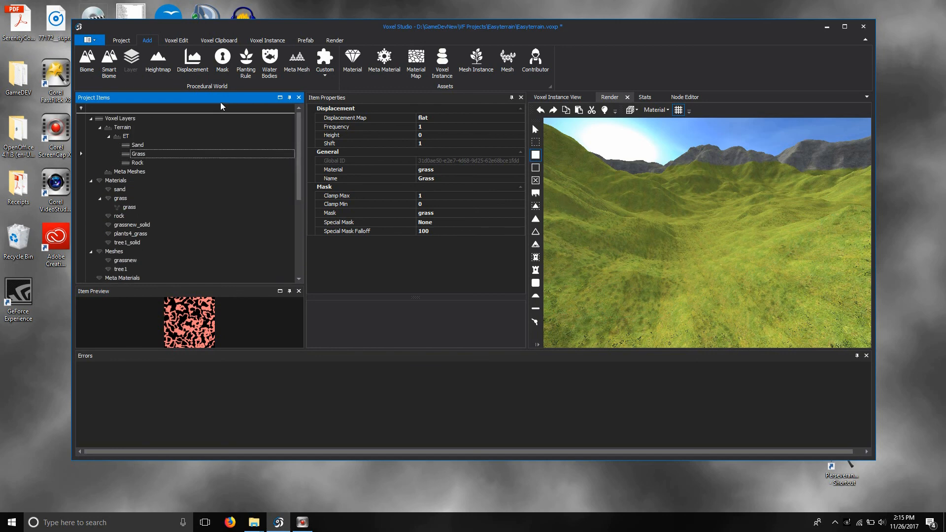
pyautogui.click(245, 71)
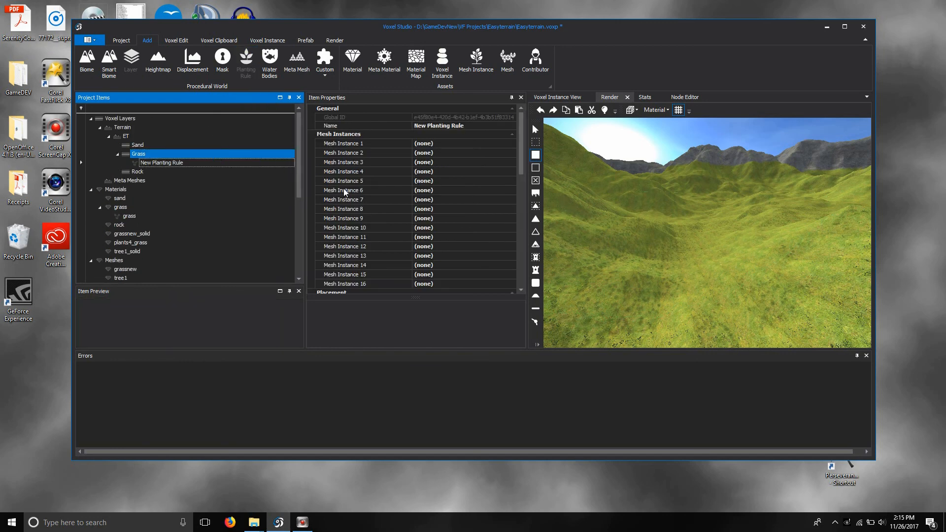
pyautogui.click(440, 126)
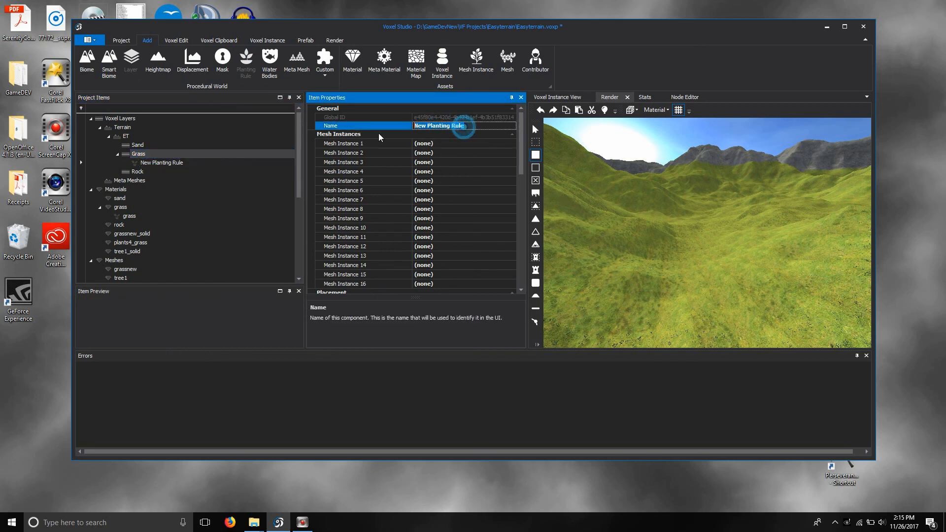
pyautogui.write('tree1')
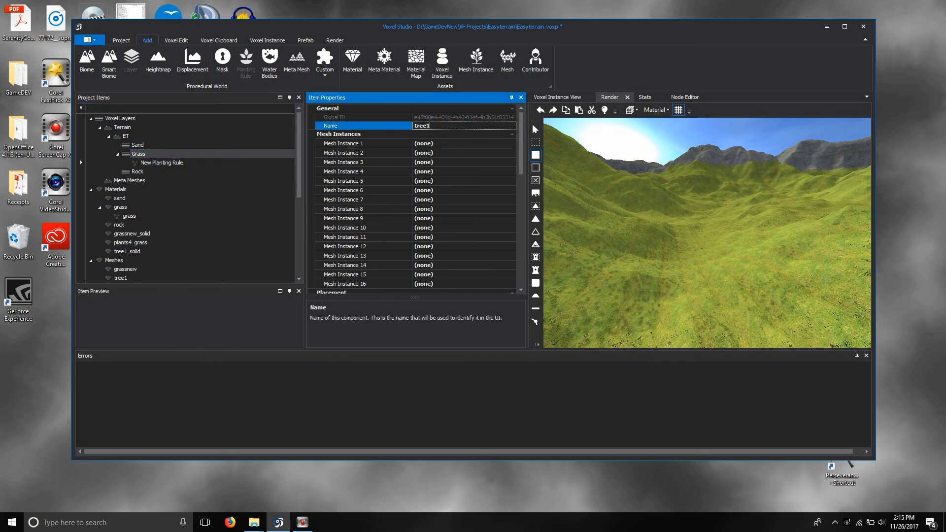
pyautogui.press('Return')
# Assign the tree1 mesh instance to Mesh Instance 1 of the tree1 planting rule
pyautogui.moveTo(521, 156); pyautogui.dragTo(487, 138)
pyautogui.click(486, 141)
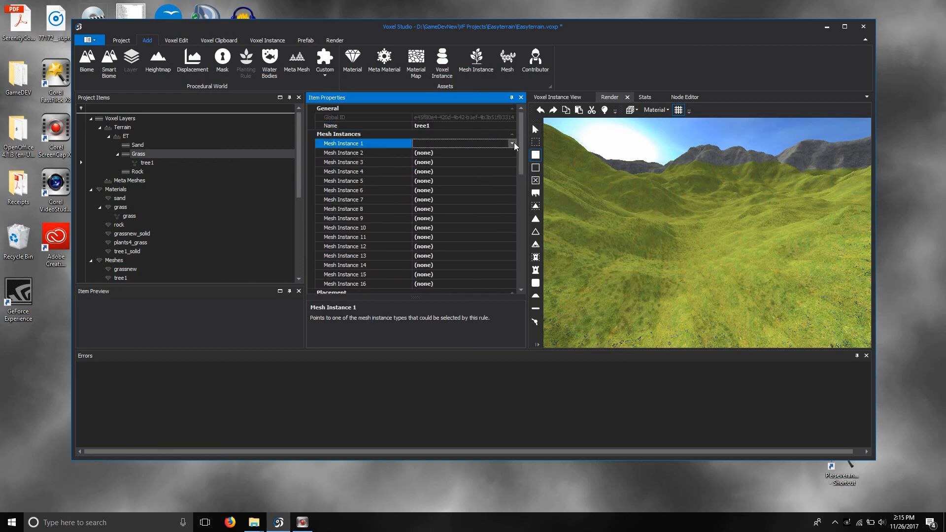
pyautogui.click(514, 143)
pyautogui.click(457, 168)
# Set the tree1 planting rule's decimate to 0.92, its maximum angle to 90 and its minimum angle to -90
pyautogui.moveTo(522, 162); pyautogui.dragTo(514, 218)
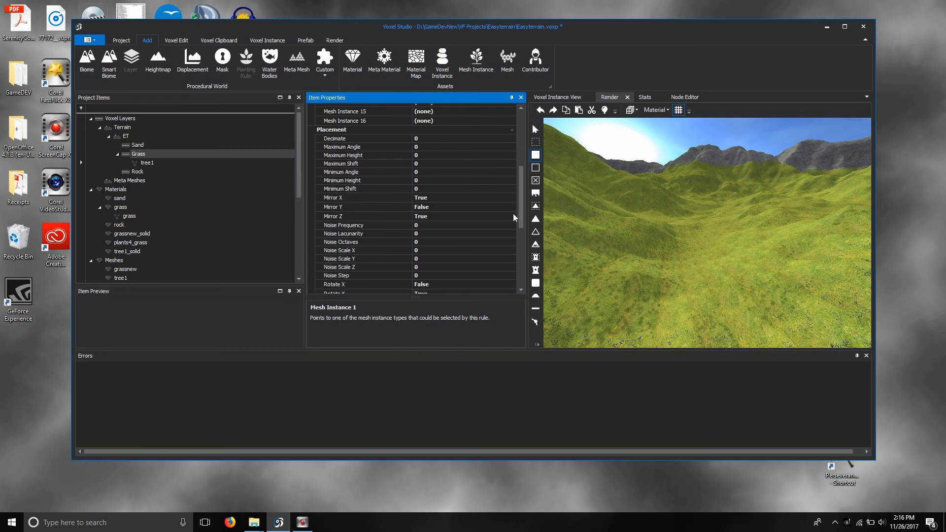
pyautogui.click(422, 138)
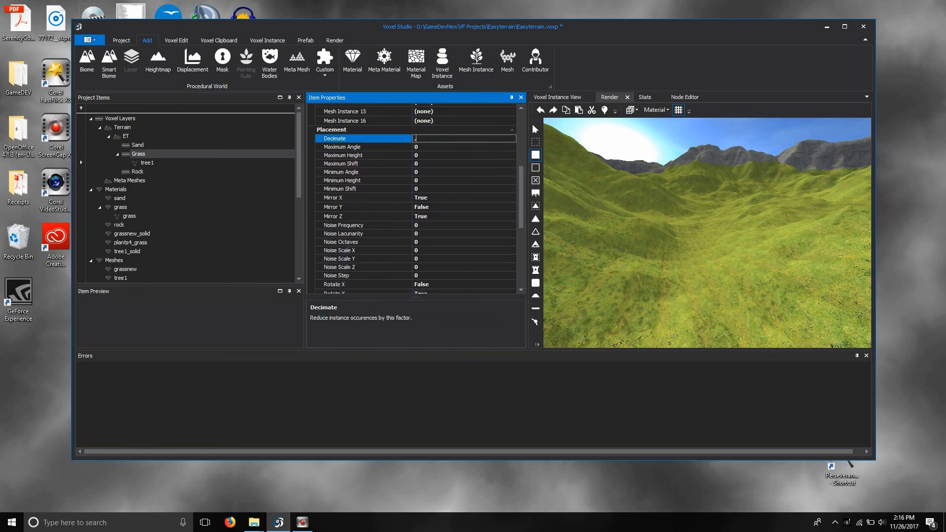
pyautogui.write('.92')
pyautogui.click(429, 146)
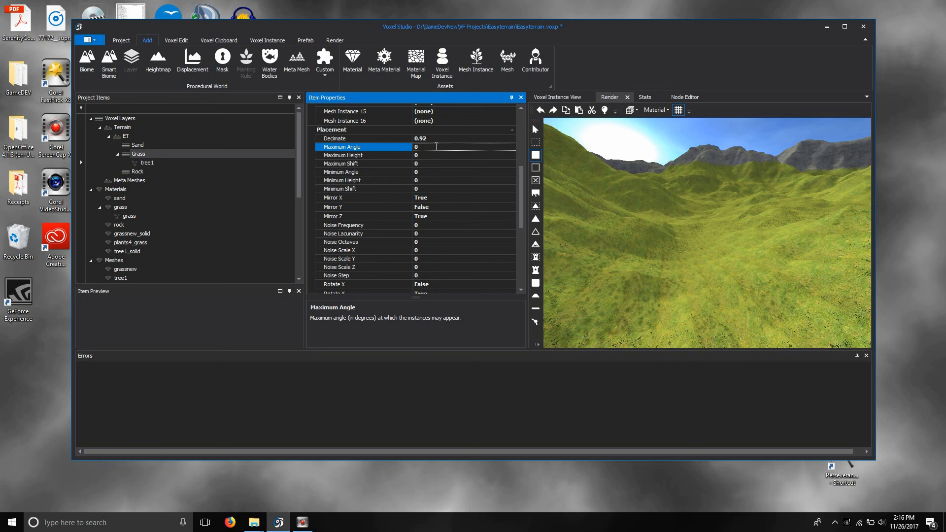
pyautogui.moveTo(436, 146); pyautogui.dragTo(375, 149)
pyautogui.write('90')
pyautogui.click(433, 172)
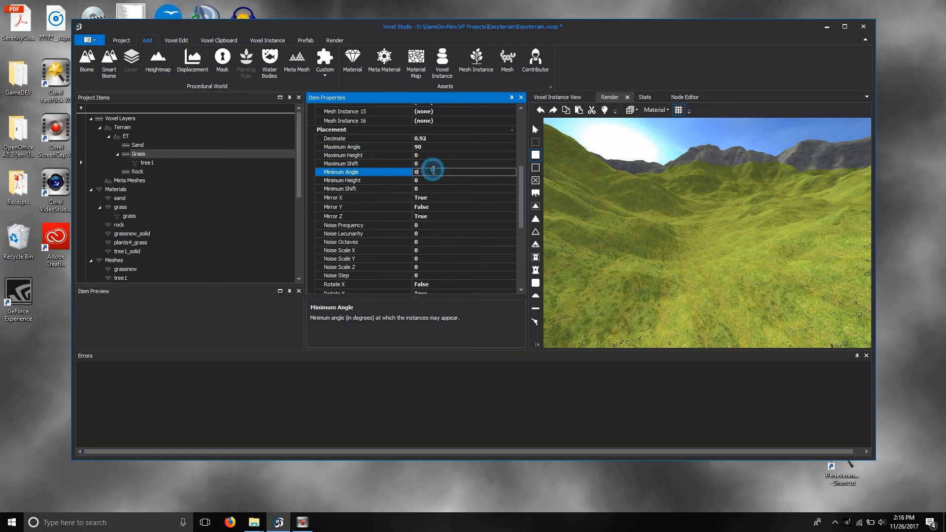
pyautogui.write('-90')
# Set the tree1 planting rule's maximum height to 100000 and its minimum height to -100000
pyautogui.click(430, 155)
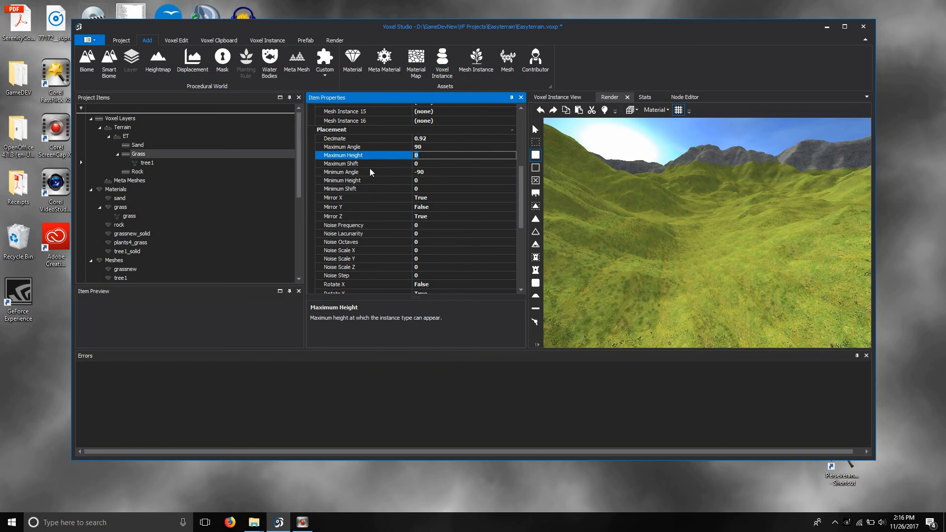
pyautogui.write('1000000')
pyautogui.press('BackSpace')
pyautogui.click(425, 181)
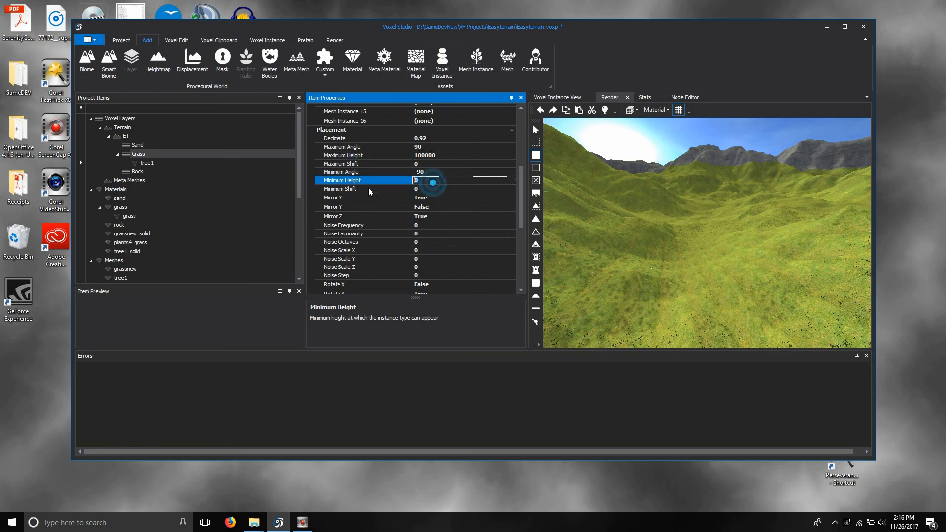
pyautogui.write('-10000')
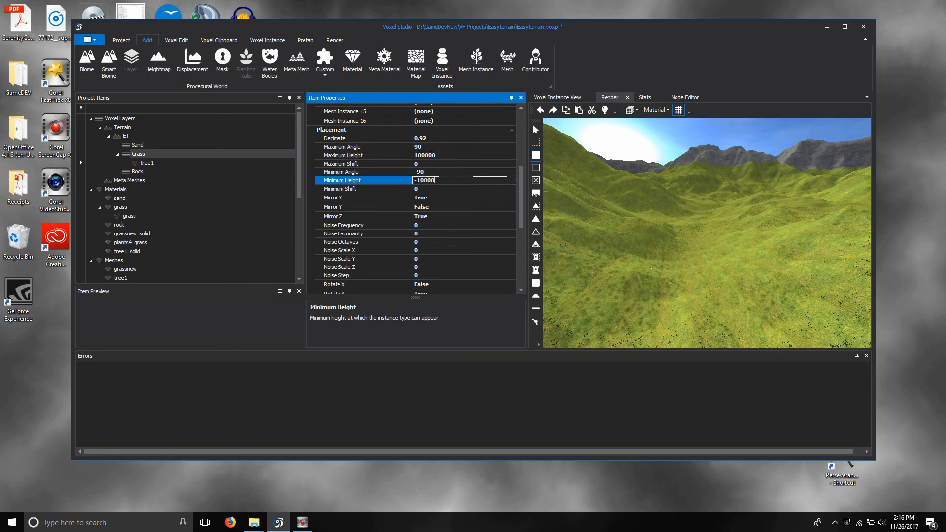
pyautogui.write('0')
# Set the tree1 planting rule's maximum shift to 3 and its minimum shift to 1
pyautogui.click(425, 163)
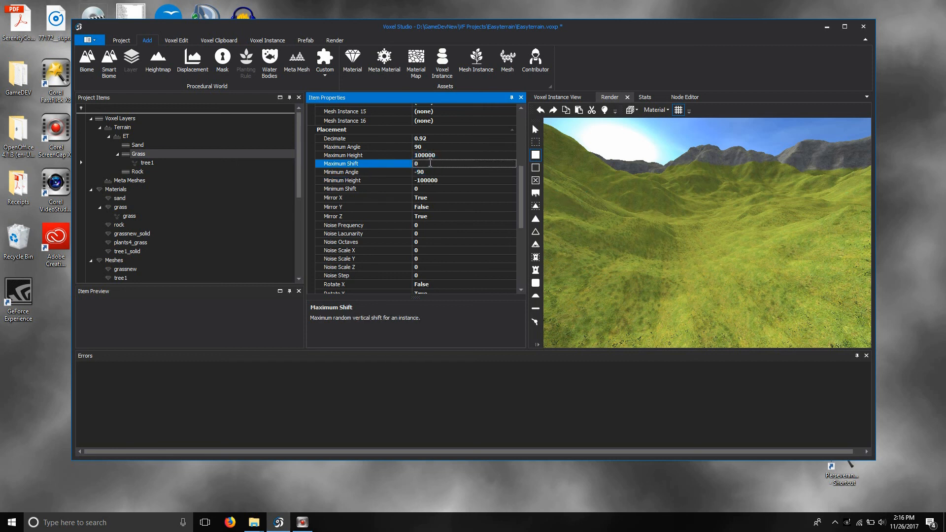
pyautogui.doubleClick(431, 164)
pyautogui.click(431, 189)
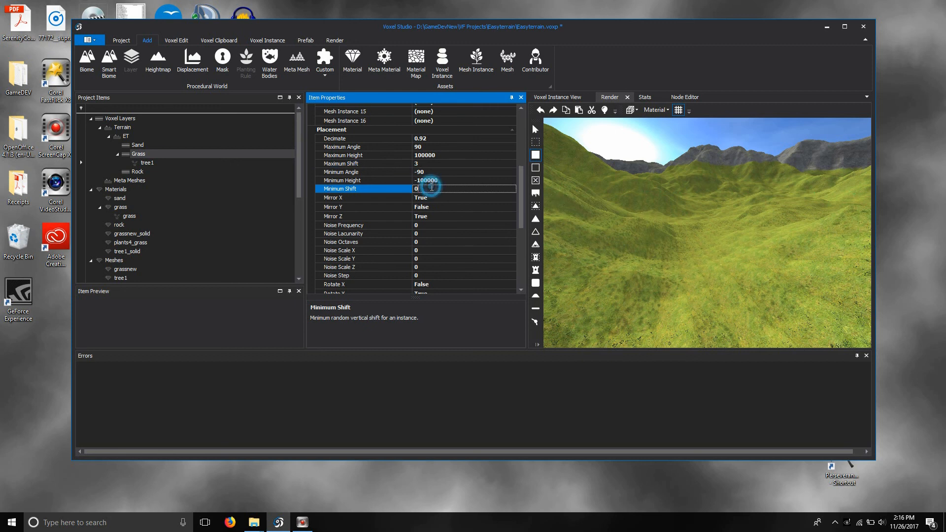
pyautogui.doubleClick(429, 189)
pyautogui.write('1')
pyautogui.click(442, 196)
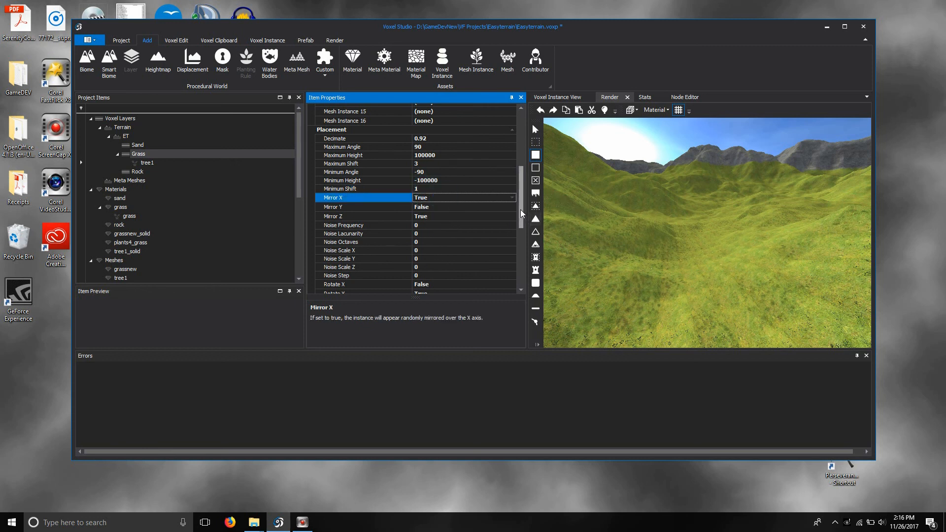
# Save the project and refresh the terrain render to check the tree planting
pyautogui.moveTo(521, 208); pyautogui.dragTo(531, 127)
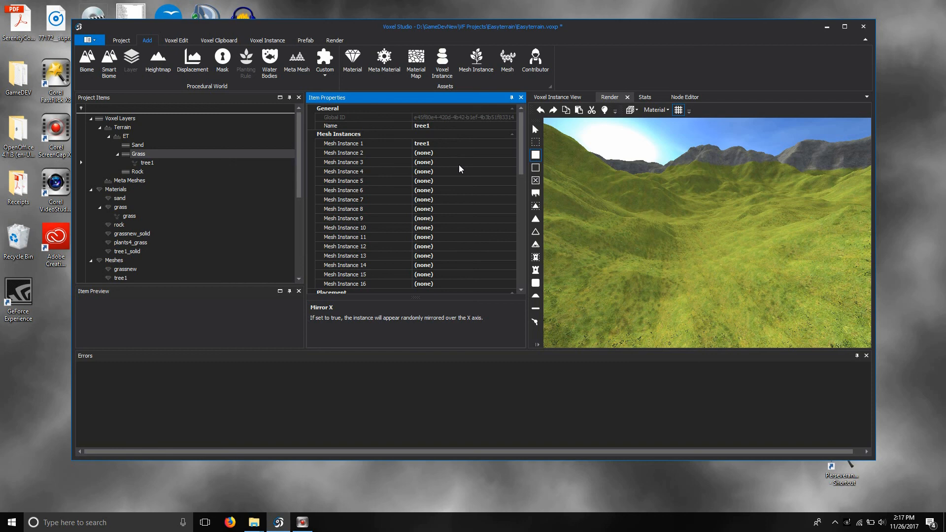
pyautogui.click(129, 43)
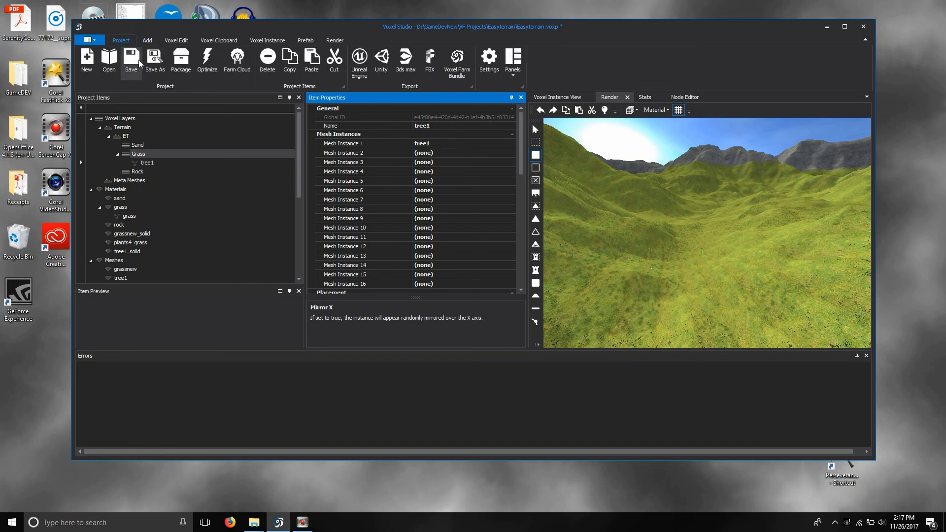
pyautogui.click(134, 60)
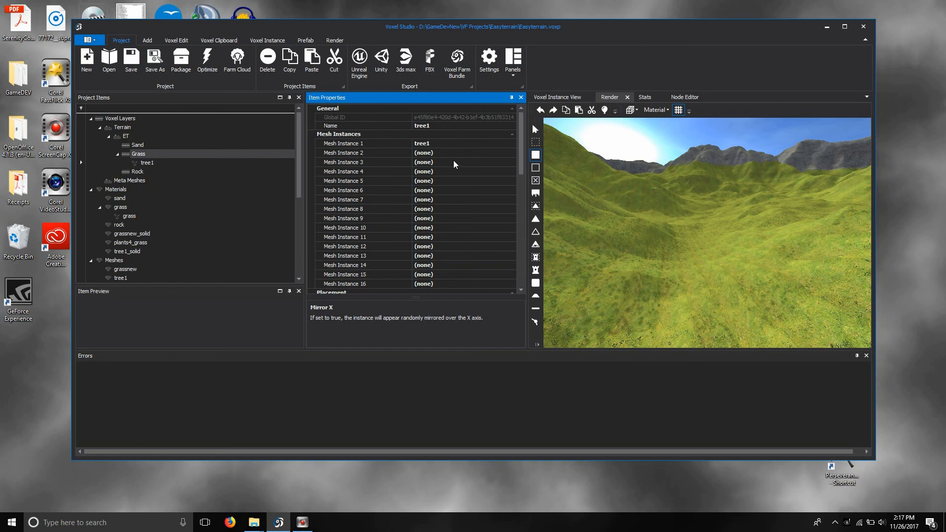
pyautogui.click(334, 40)
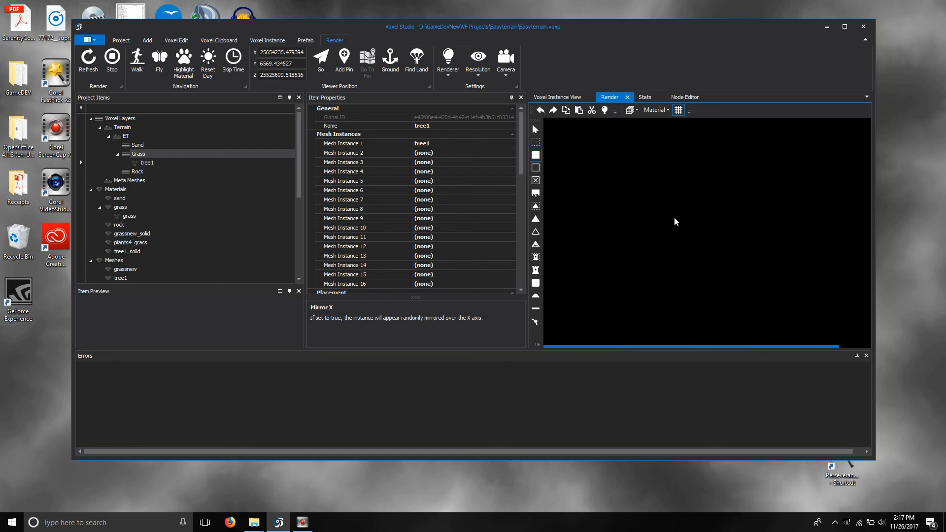
pyautogui.moveTo(674, 218); pyautogui.dragTo(681, 195, button='right')
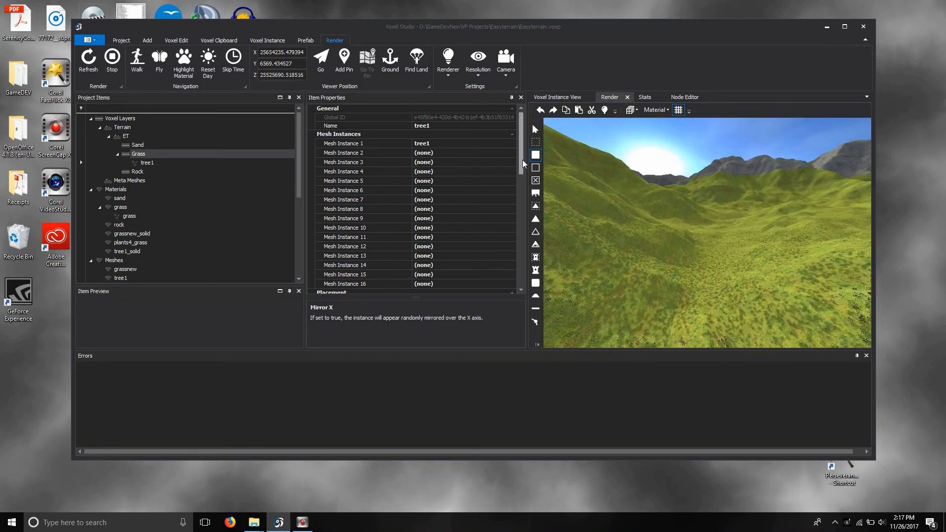
# Check which voxel instances are available for Voxel Instance 1 of the tree1 planting rule
pyautogui.moveTo(522, 160); pyautogui.dragTo(519, 273)
pyautogui.scroll(2, 500, 235)
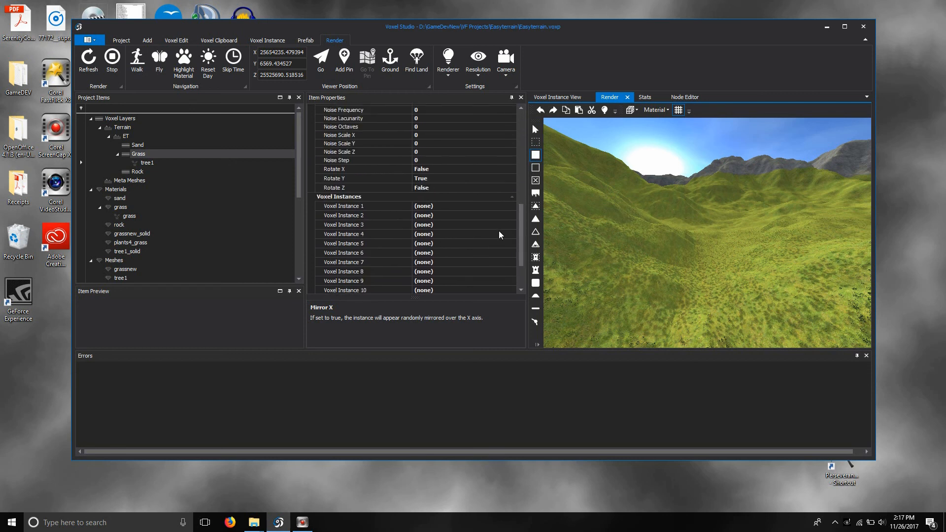
pyautogui.click(452, 207)
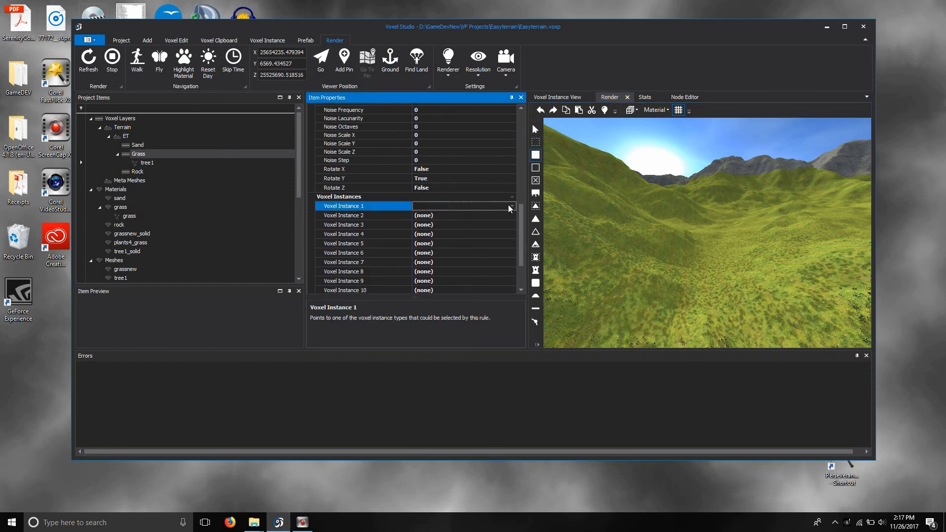
pyautogui.click(510, 206)
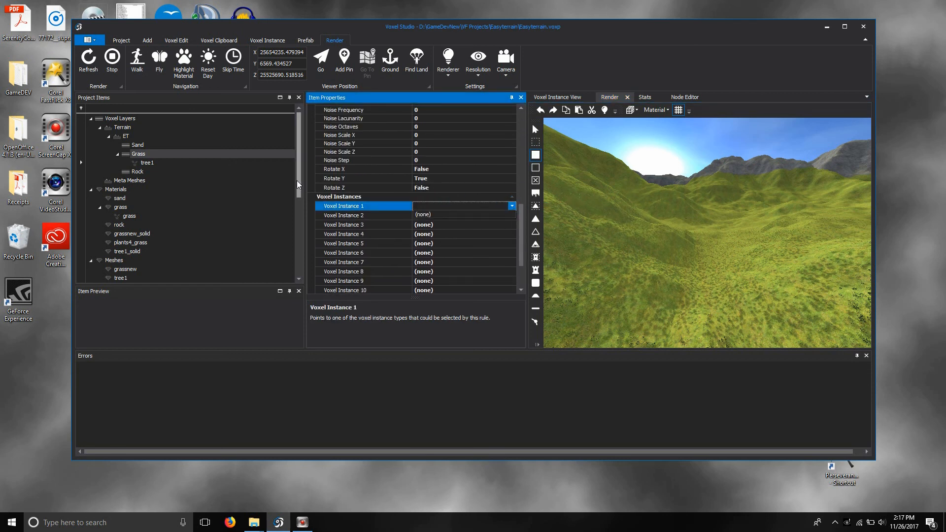
pyautogui.moveTo(300, 186); pyautogui.dragTo(299, 154)
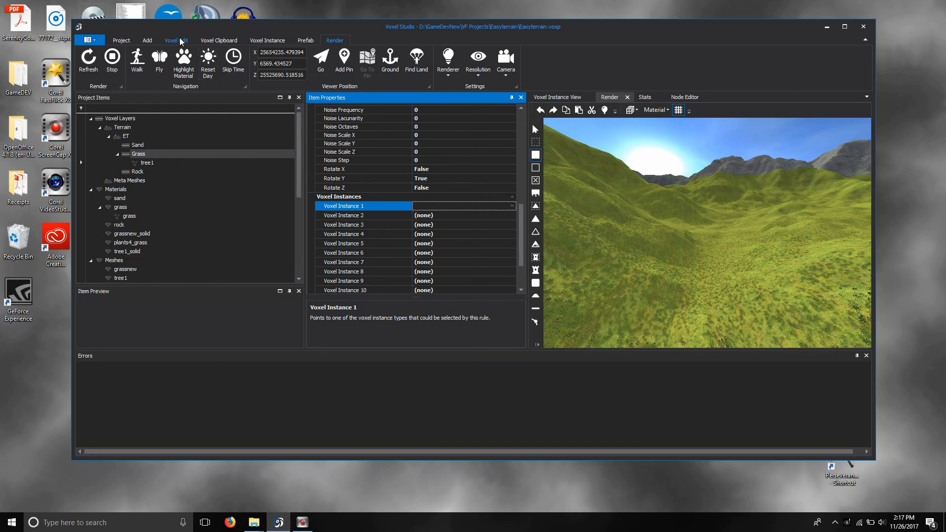
# Set the voxel instance's width and depth to 20 for the mesh import
pyautogui.click(255, 40)
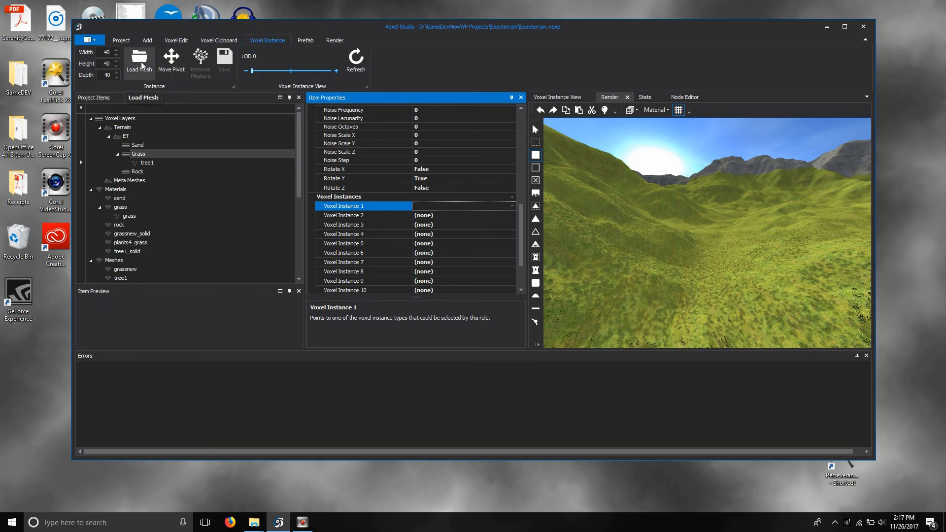
pyautogui.click(107, 52)
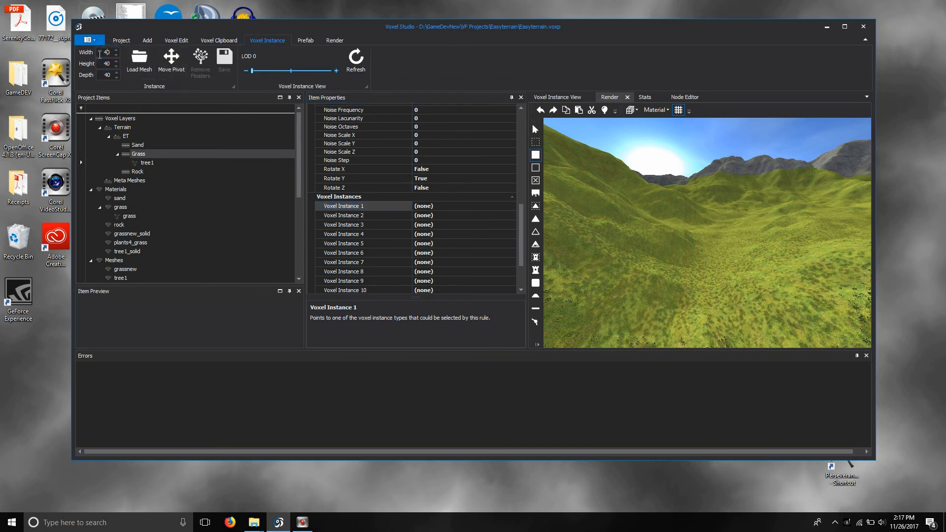
pyautogui.write('20')
pyautogui.click(103, 75)
pyautogui.click(110, 64)
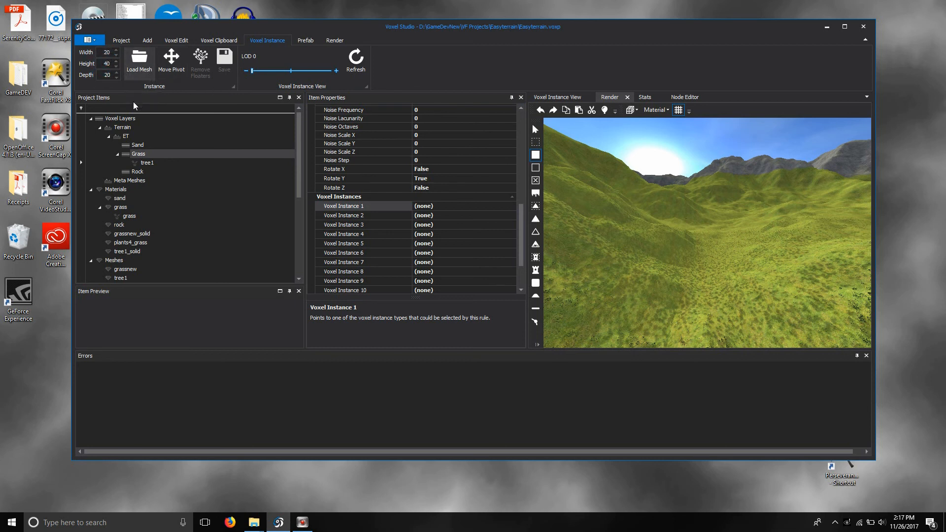
# Load tree1.fbx from the Easyterrain project's mesh folder as a voxel instance
pyautogui.click(148, 74)
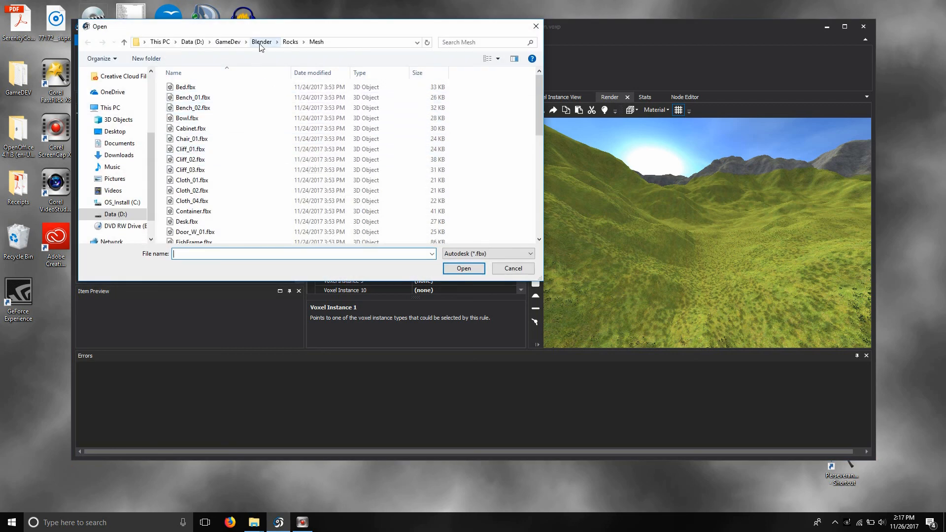
pyautogui.click(192, 42)
pyautogui.doubleClick(203, 108)
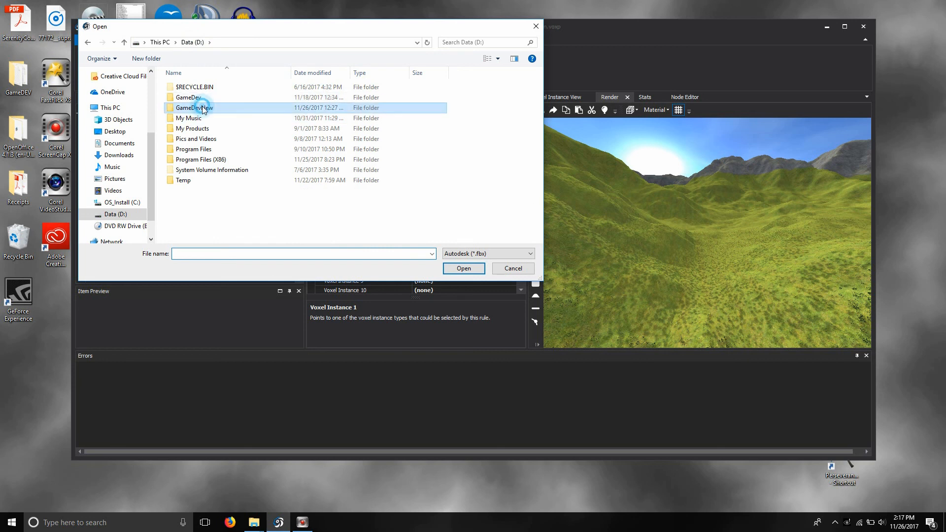
pyautogui.doubleClick(194, 118)
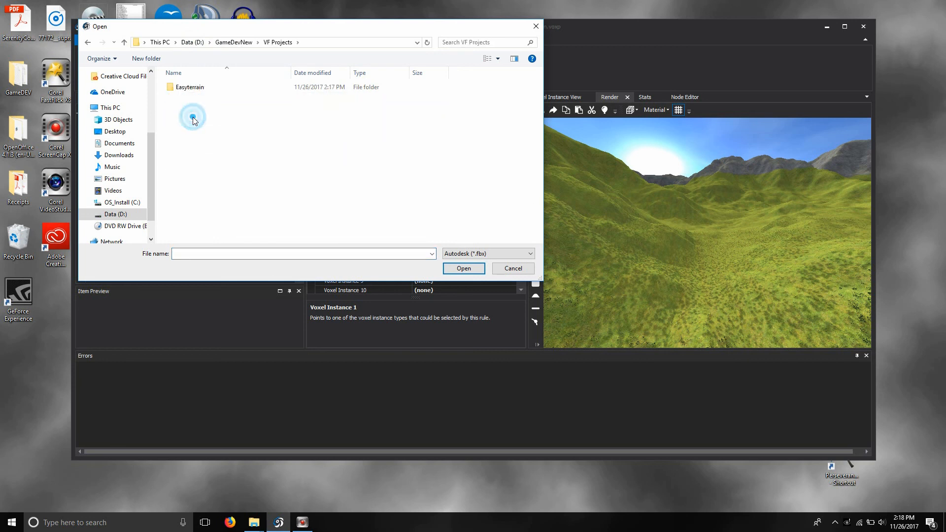
pyautogui.doubleClick(191, 87)
pyautogui.doubleClick(192, 98)
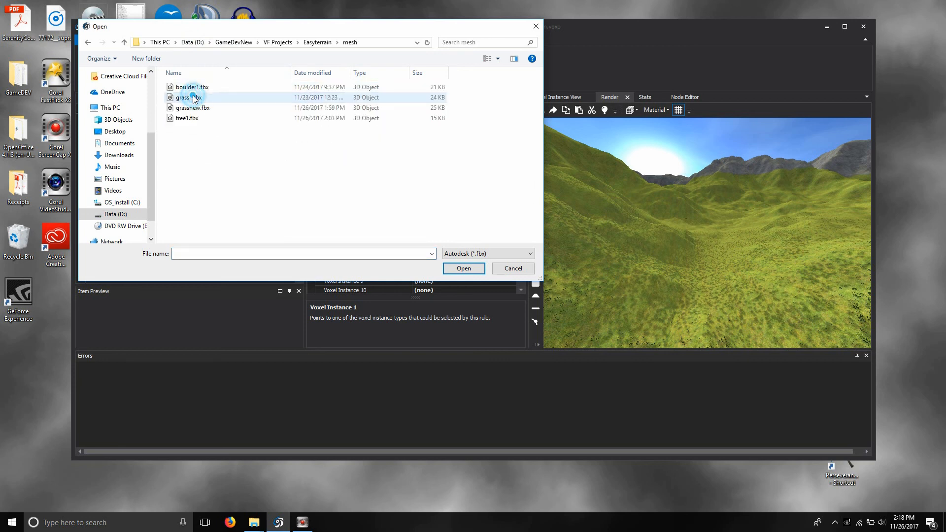
pyautogui.click(187, 118)
pyautogui.click(454, 263)
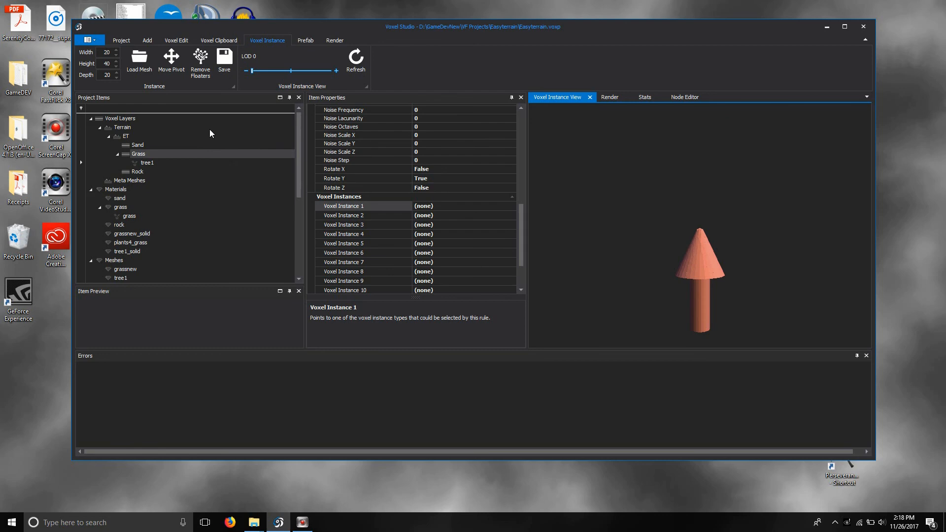
# Save the voxel instance as tree1 in the Easyterrain project's vrle folder
pyautogui.click(223, 76)
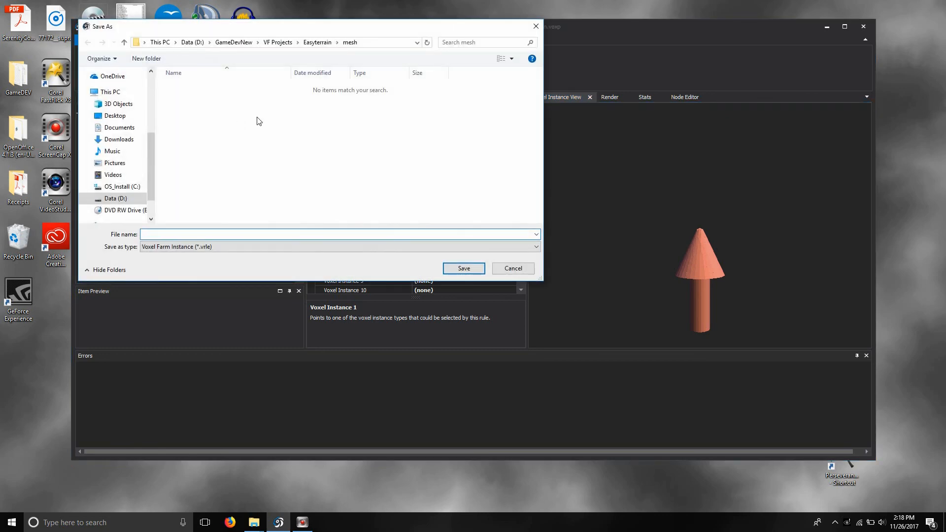
pyautogui.click(315, 41)
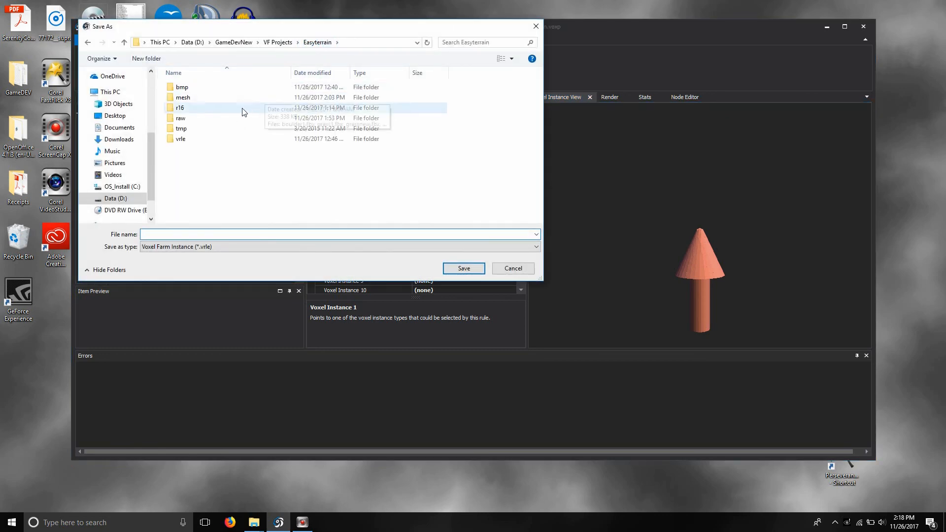
pyautogui.doubleClick(188, 140)
pyautogui.click(179, 235)
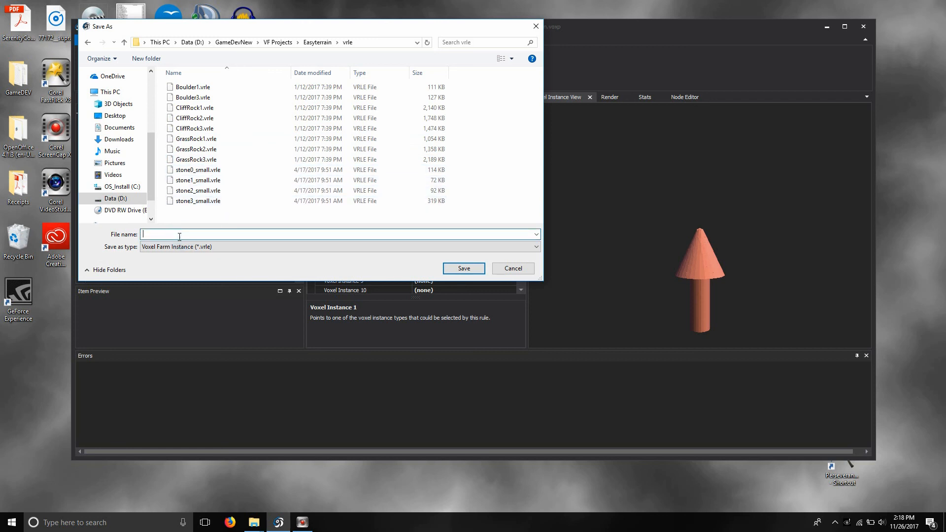
pyautogui.write('tree1')
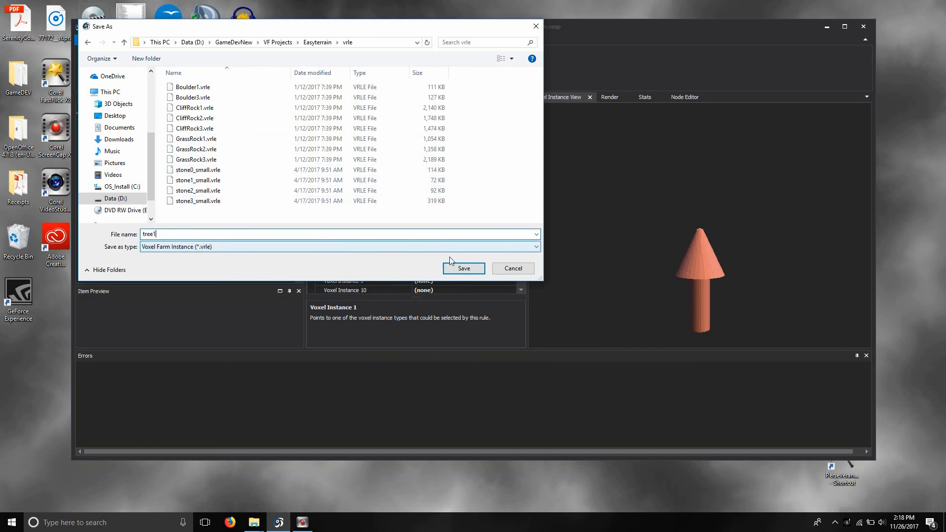
pyautogui.click(465, 270)
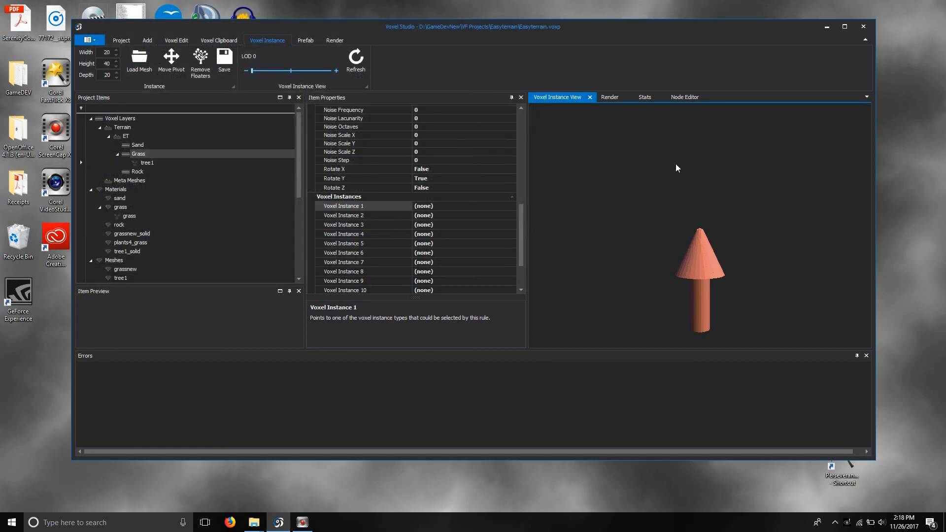
# Check the choices for Voxel Instance 1 in the Grass layer's tree1 planting rule for the saved instance
pyautogui.click(148, 163)
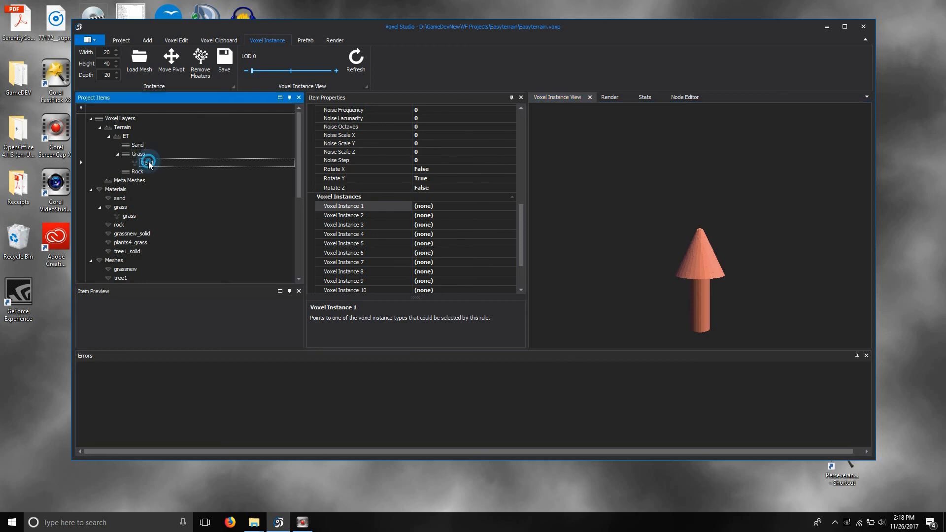
pyautogui.click(472, 205)
pyautogui.click(513, 206)
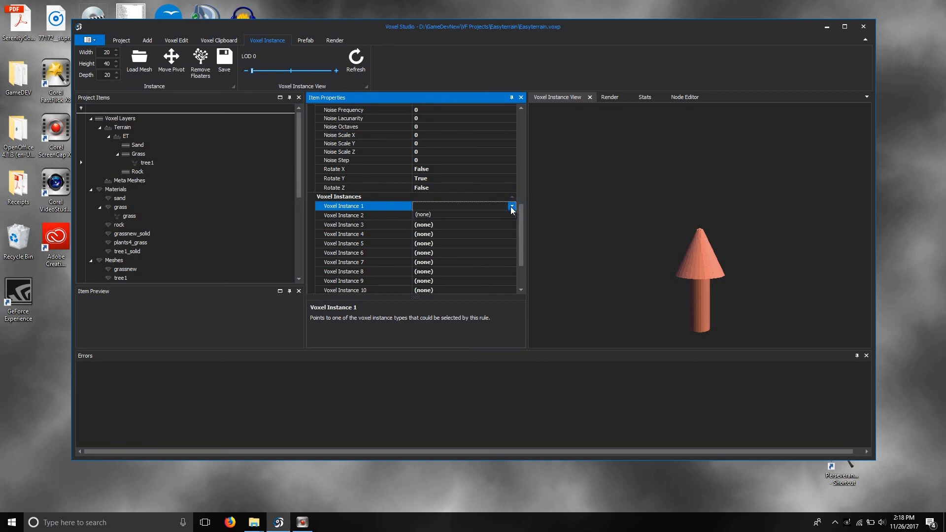
# Add a voxel instance to the project's assets and name it tree1
pyautogui.click(147, 40)
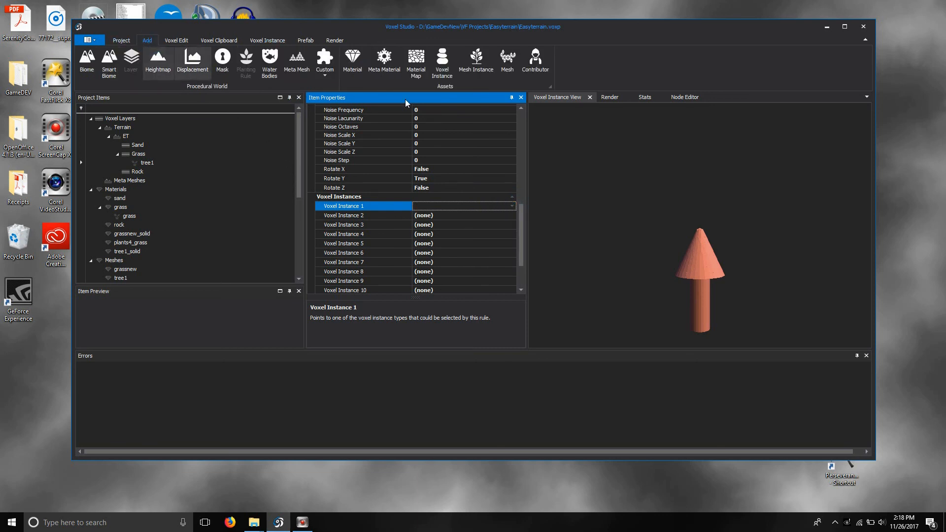
pyautogui.click(441, 61)
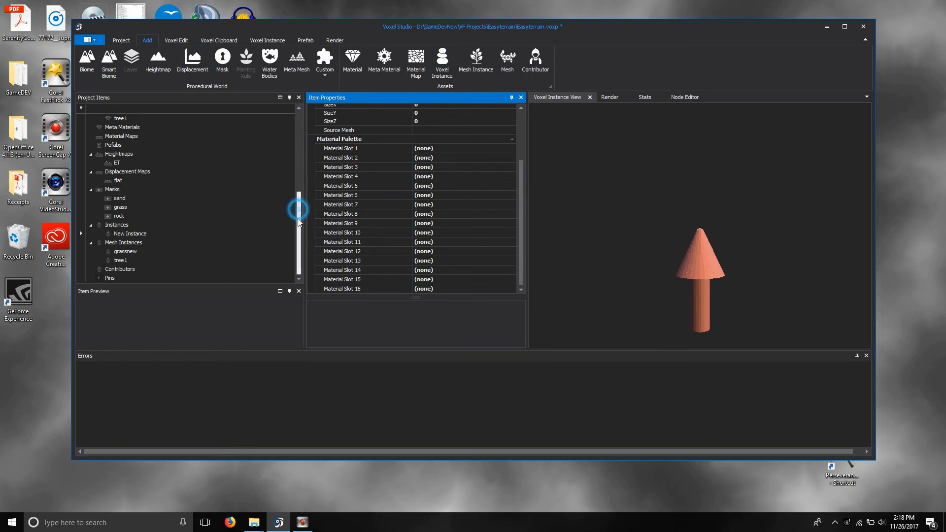
pyautogui.click(125, 234)
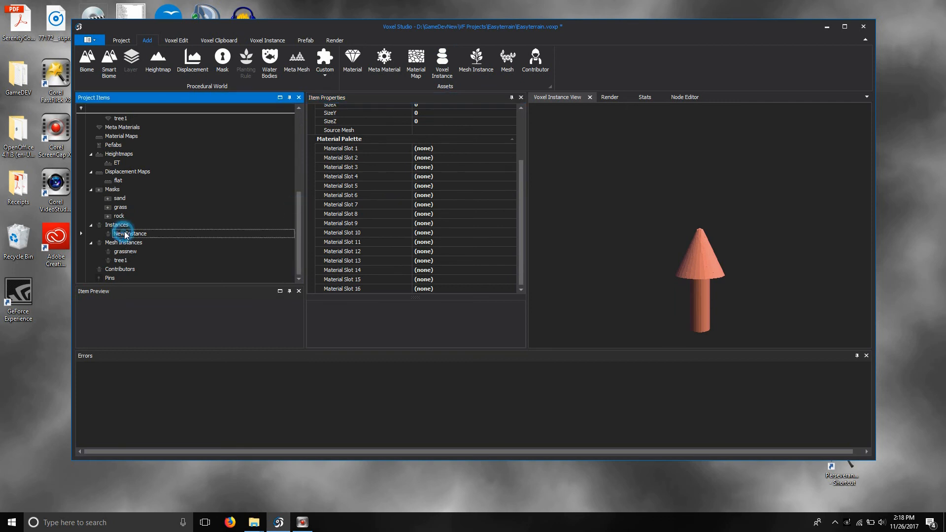
pyautogui.scroll(3, 521, 187)
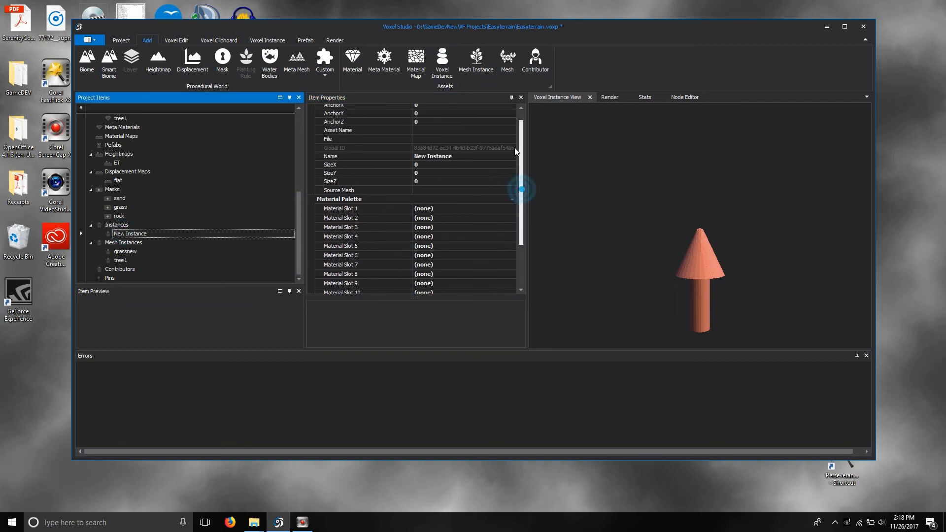
pyautogui.click(437, 168)
pyautogui.hotkey('ctrl', 'a')
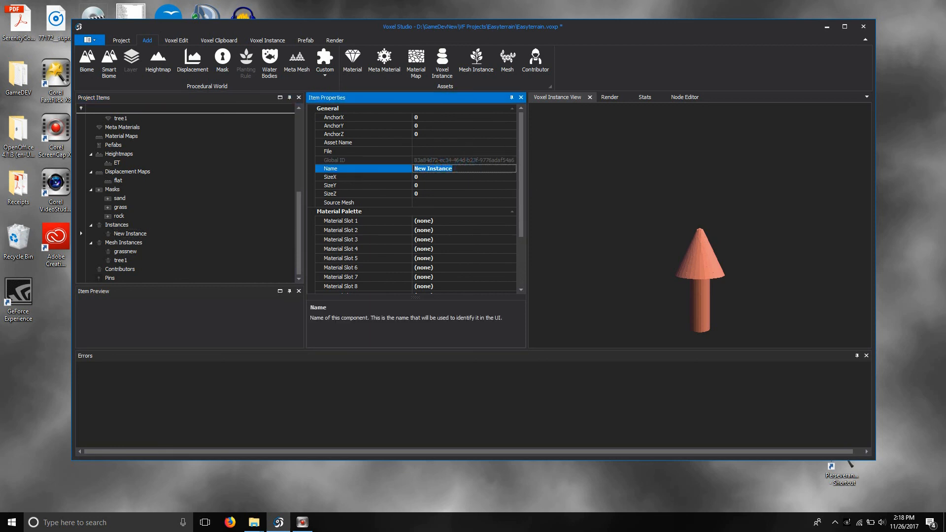
pyautogui.write('tree1')
# Set the tree1 voxel instance's SizeX to 20, SizeY to 40 and SizeZ to 20
pyautogui.moveTo(428, 178); pyautogui.dragTo(400, 177)
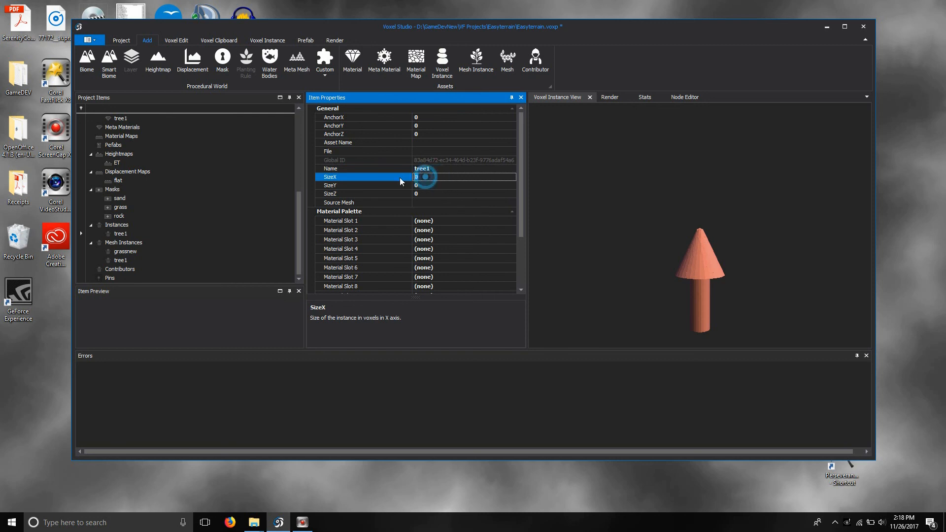
pyautogui.write('20')
pyautogui.click(421, 185)
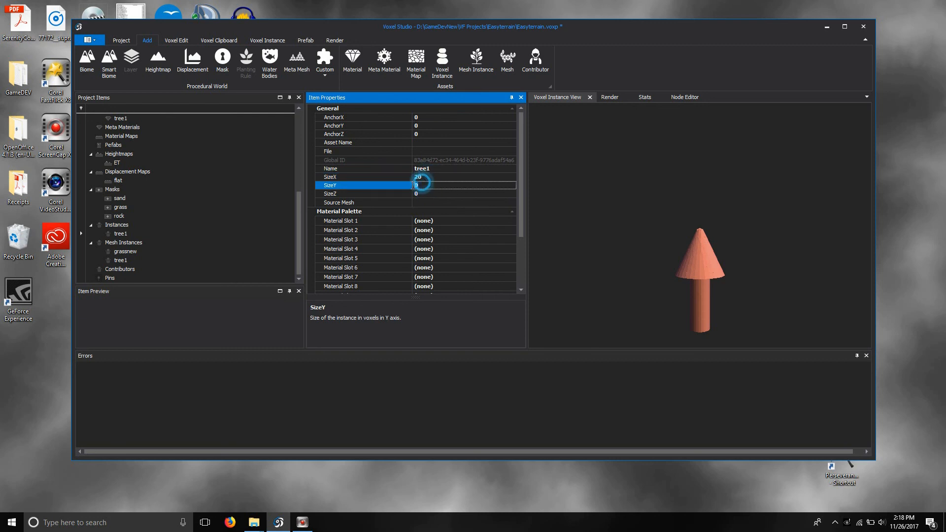
pyautogui.write('40')
pyautogui.click(425, 193)
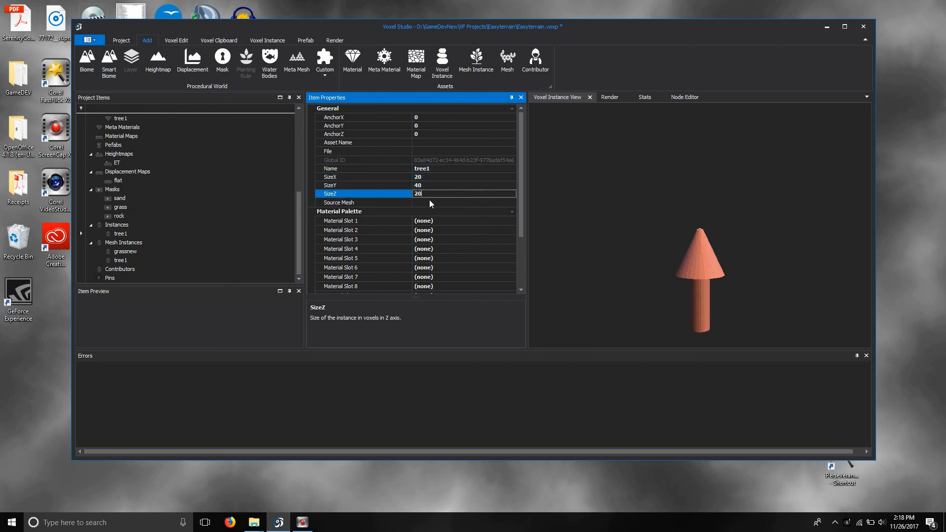
# Assign the rock material to Material Slot 1 of the tree1 voxel instance
pyautogui.click(473, 217)
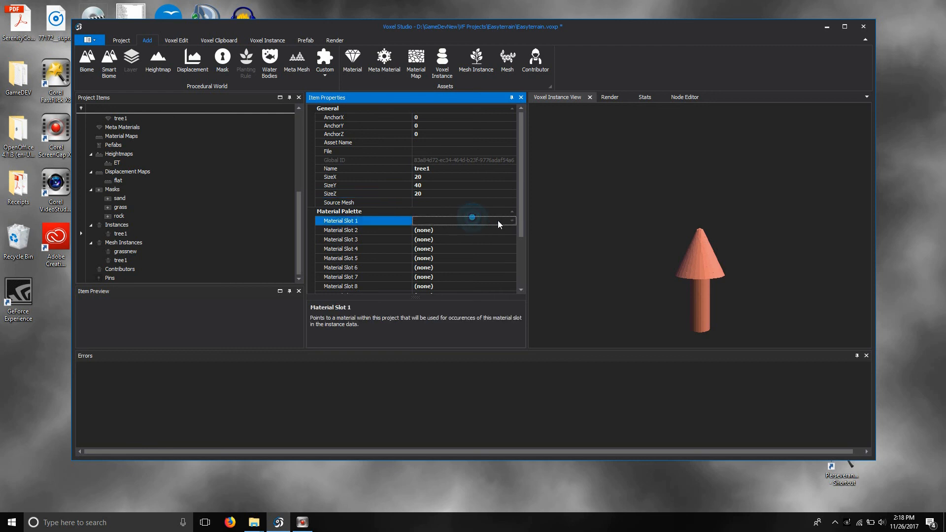
pyautogui.click(512, 221)
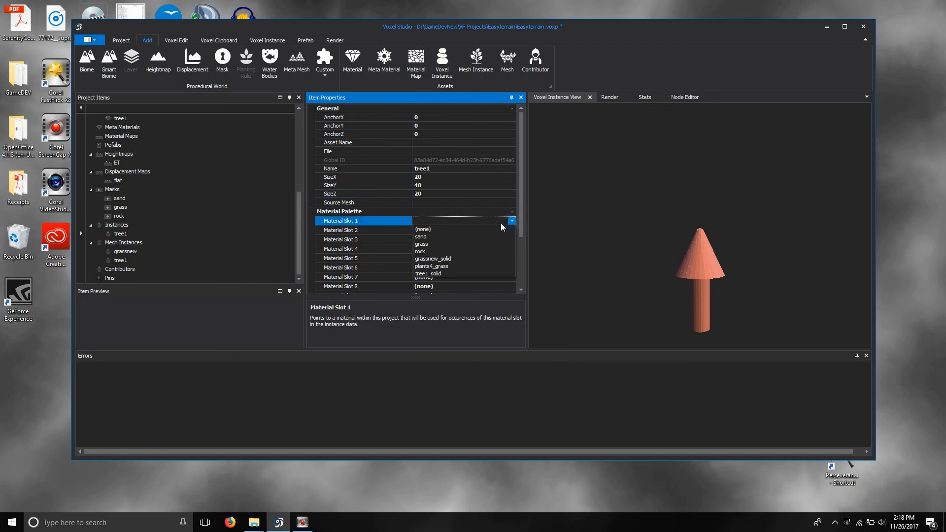
pyautogui.click(447, 252)
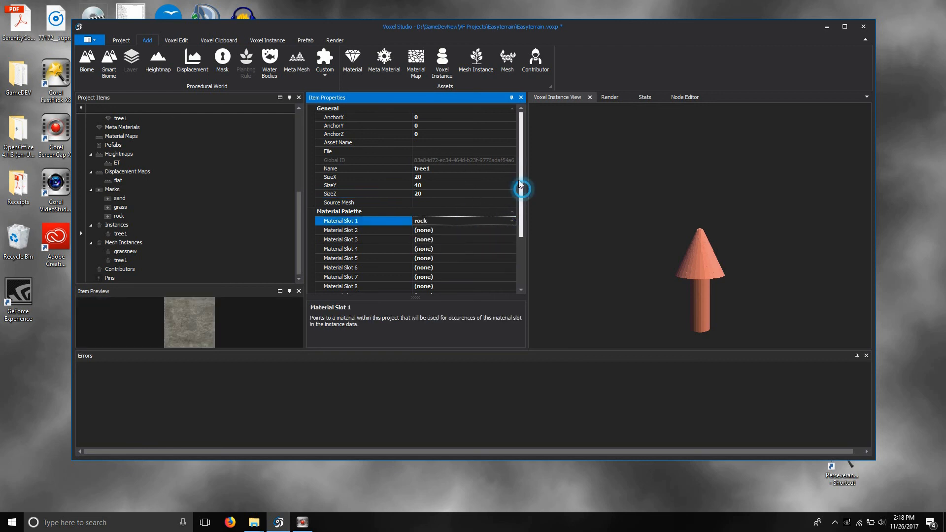
# Set the voxel instance's asset name to tree1 and use tree1.vrle from the vrle folder as its file
pyautogui.click(424, 142)
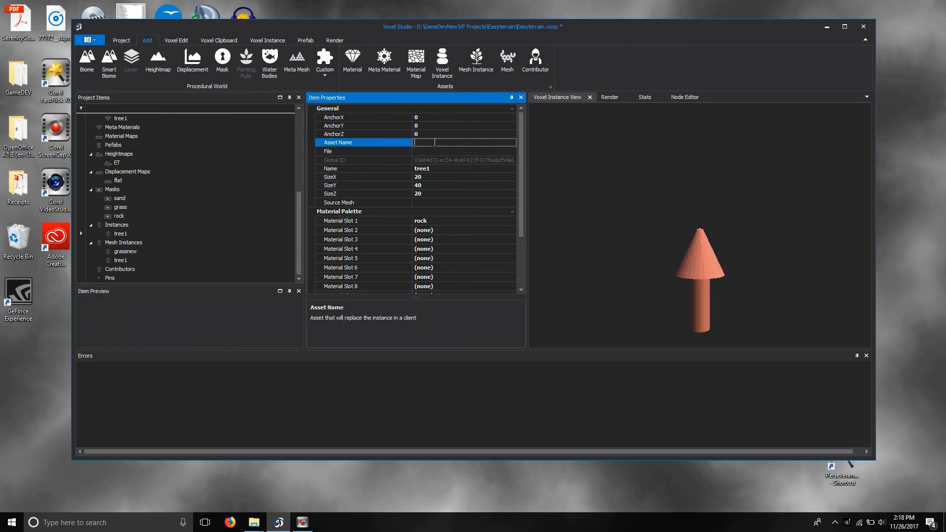
pyautogui.click(446, 168)
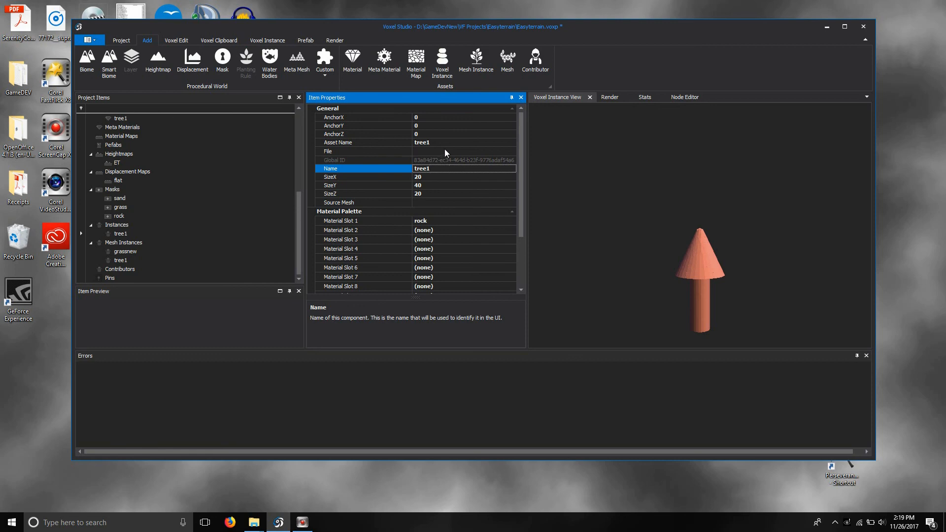
pyautogui.click(445, 150)
pyautogui.click(513, 152)
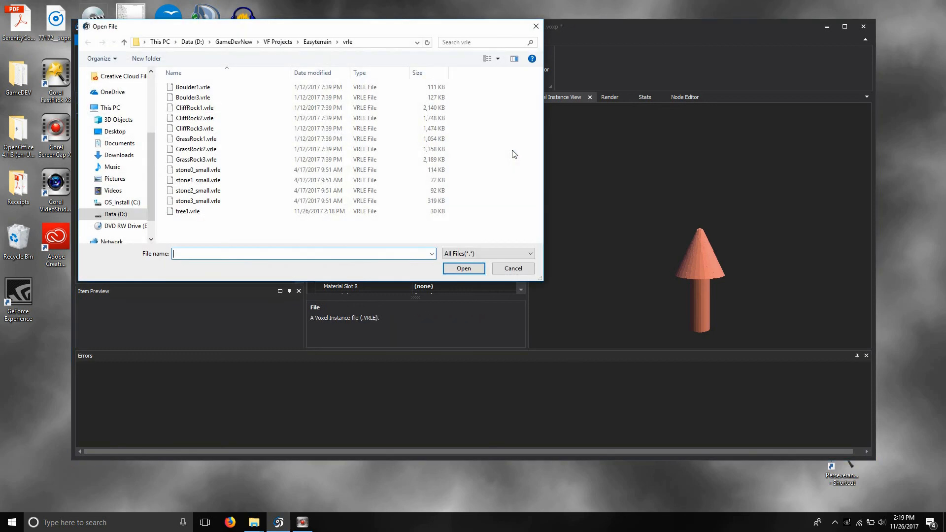
pyautogui.doubleClick(232, 212)
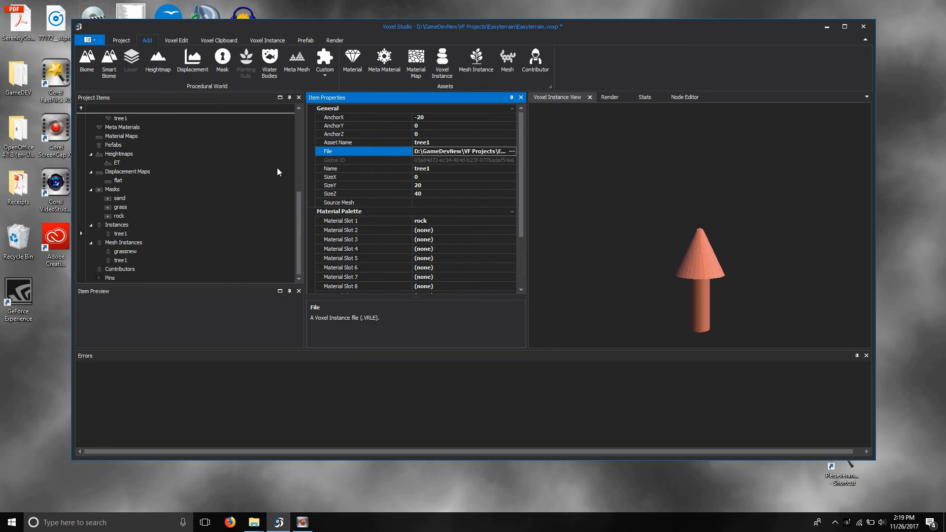
# Set Voxel Instance 1 of the Grass layer's tree1 planting rule to tree1
pyautogui.moveTo(298, 216); pyautogui.dragTo(297, 130)
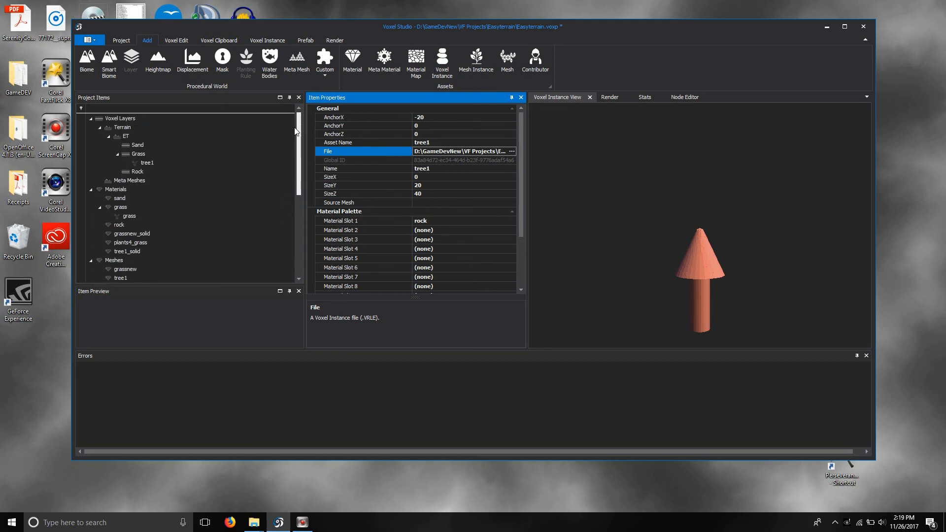
pyautogui.click(143, 162)
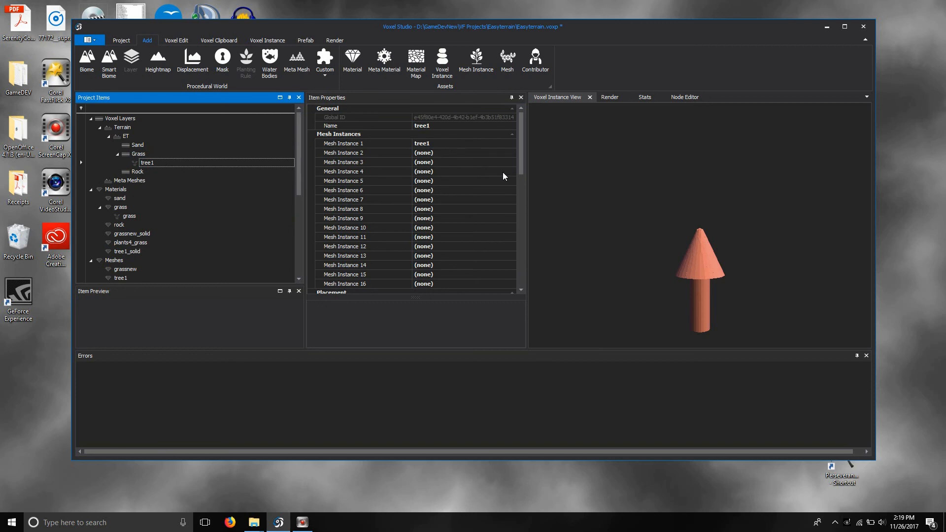
pyautogui.moveTo(519, 158); pyautogui.dragTo(521, 253)
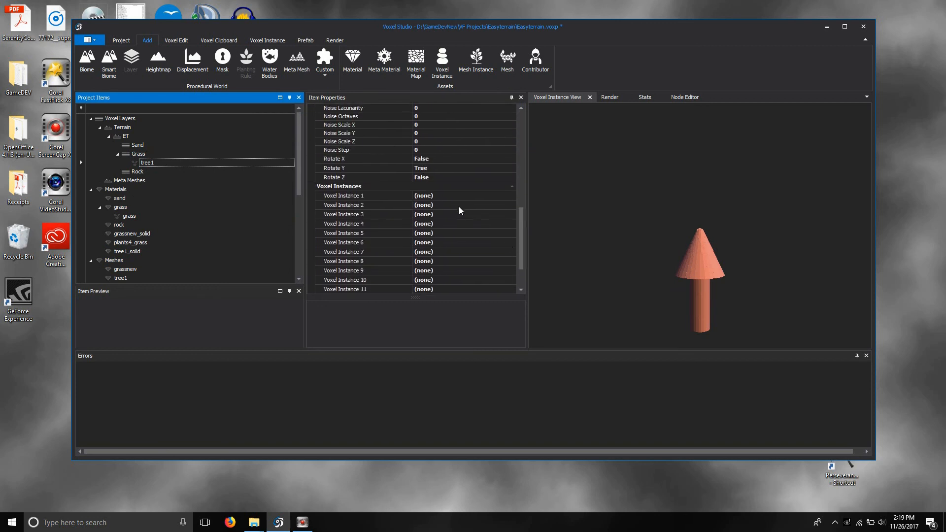
pyautogui.click(460, 196)
pyautogui.click(513, 197)
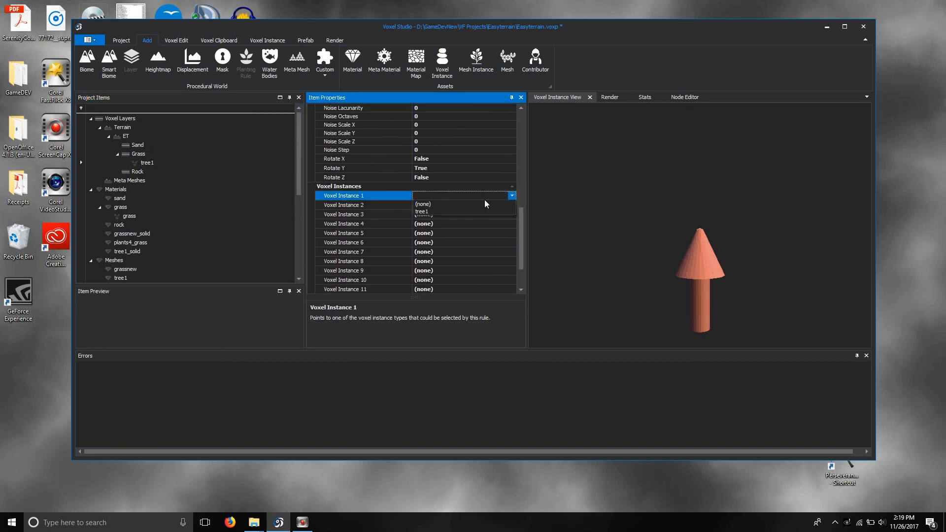
pyautogui.click(464, 209)
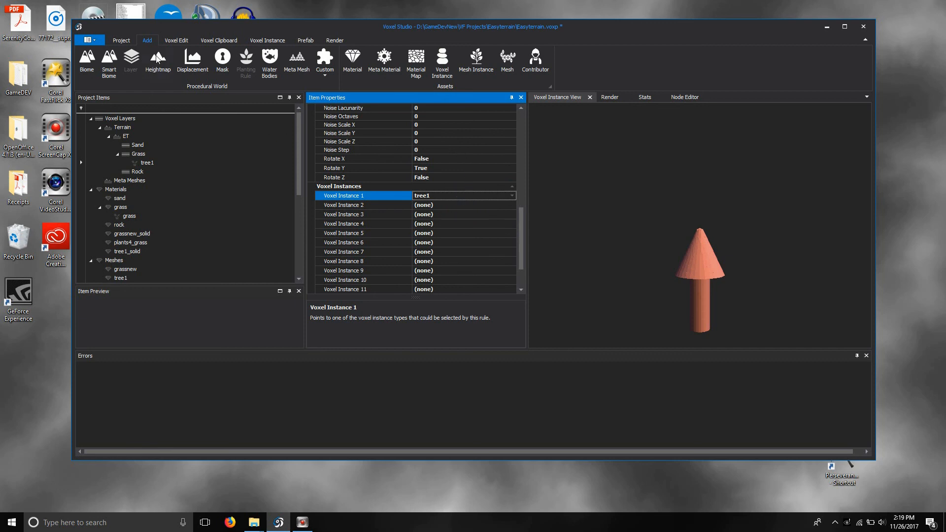
# Render the terrain and fly over the grassy hills to examine the planted tree instances from different angles
pyautogui.click(335, 41)
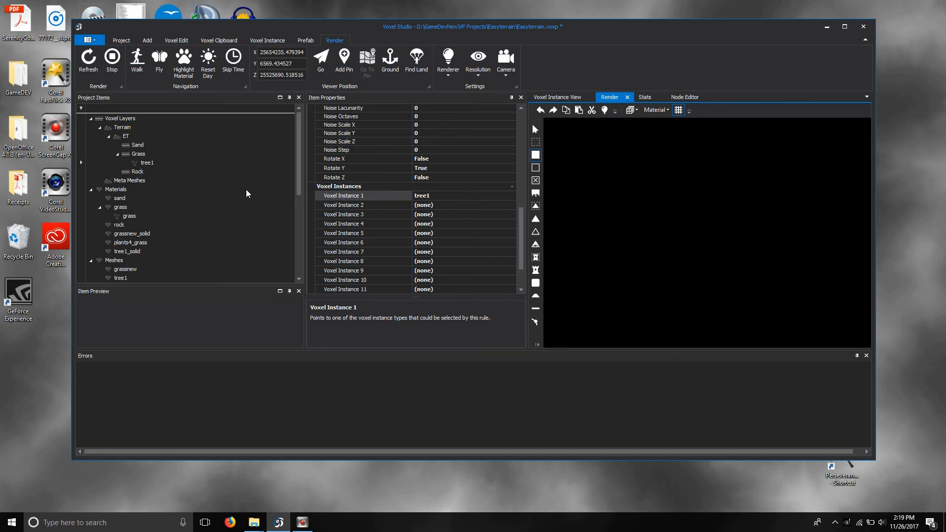
pyautogui.moveTo(706, 190); pyautogui.dragTo(850, 220)
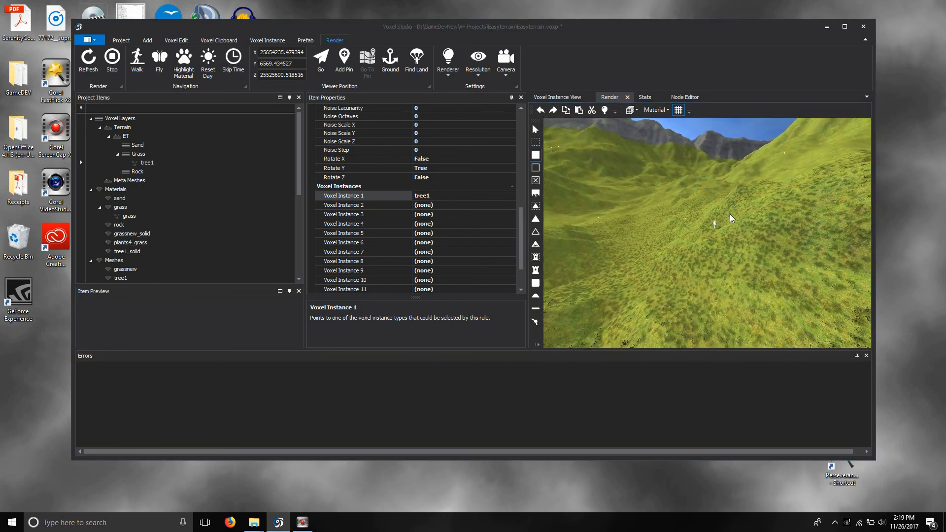
pyautogui.moveTo(685, 213); pyautogui.dragTo(876, 160)
pyautogui.moveTo(720, 192); pyautogui.dragTo(884, 198)
pyautogui.moveTo(746, 210); pyautogui.dragTo(515, 223)
pyautogui.moveTo(659, 205); pyautogui.dragTo(605, 191)
pyautogui.press('w')
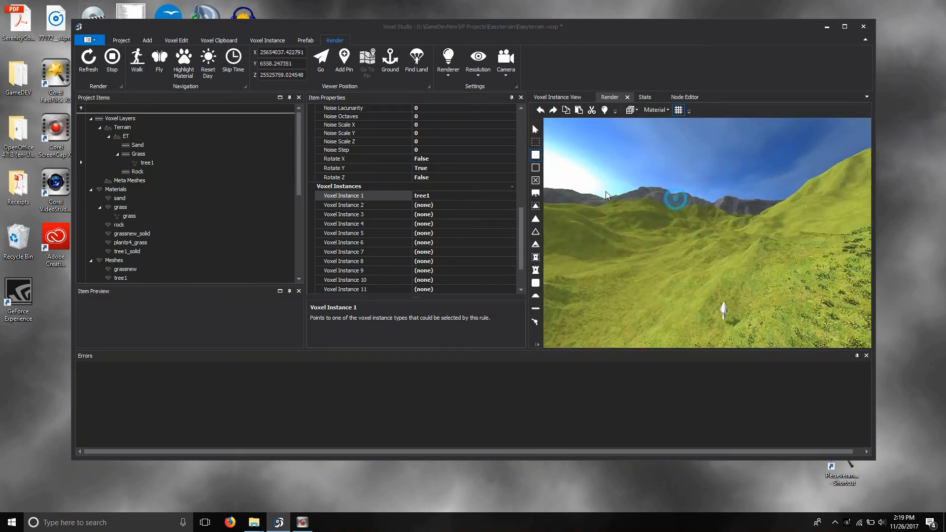
pyautogui.press('w')
pyautogui.press('w')
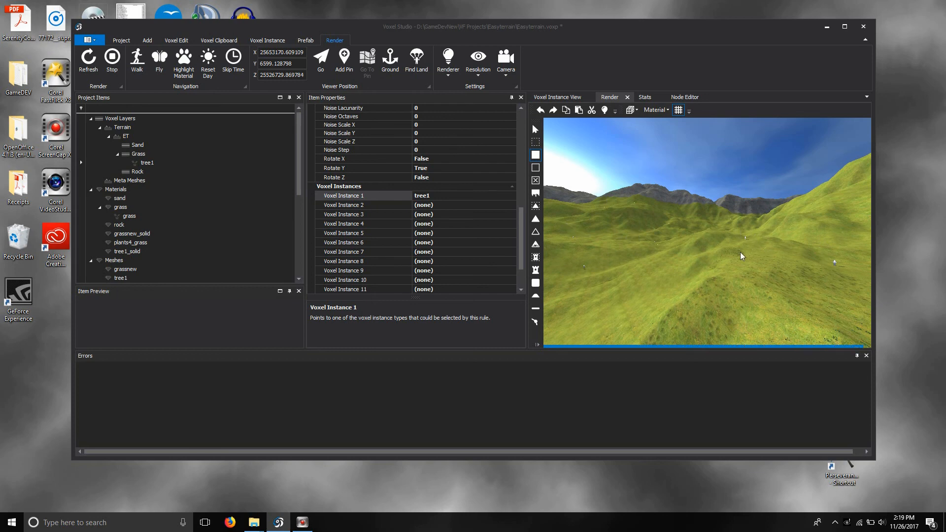
pyautogui.press('w')
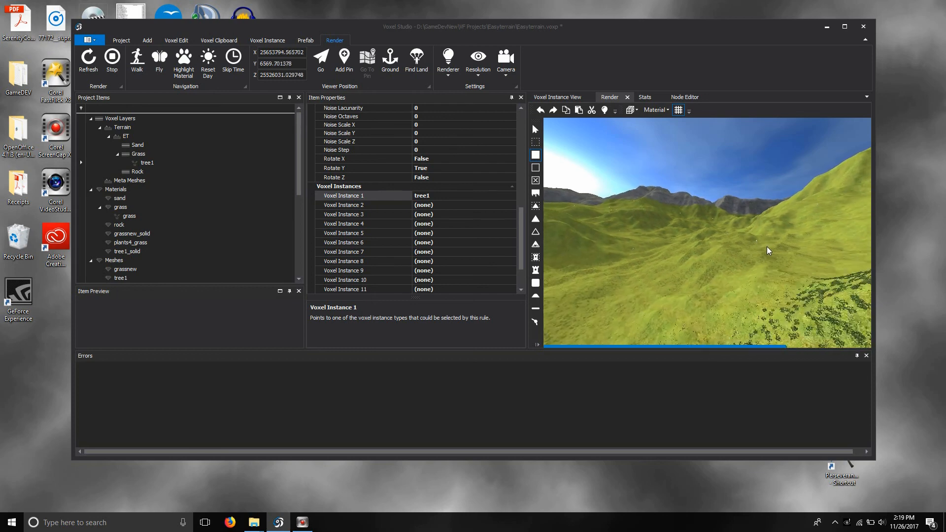
pyautogui.press('w')
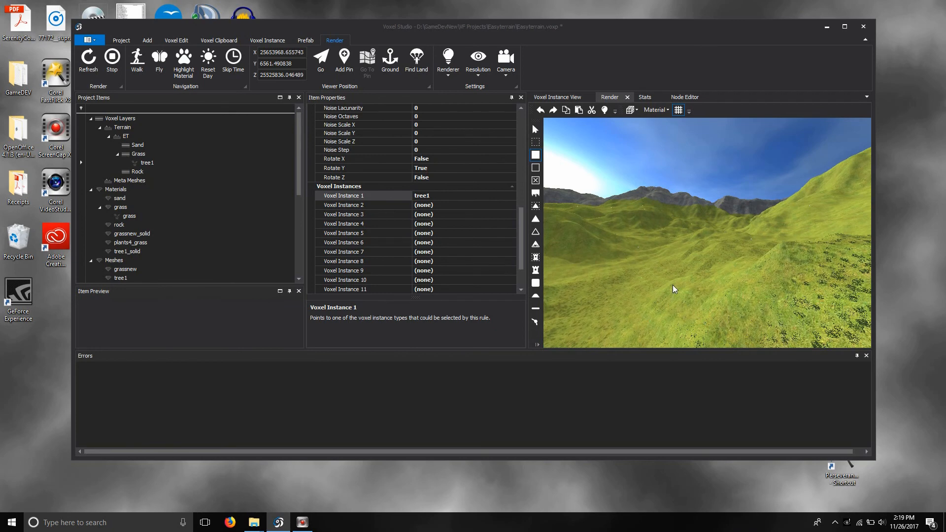
pyautogui.press('w')
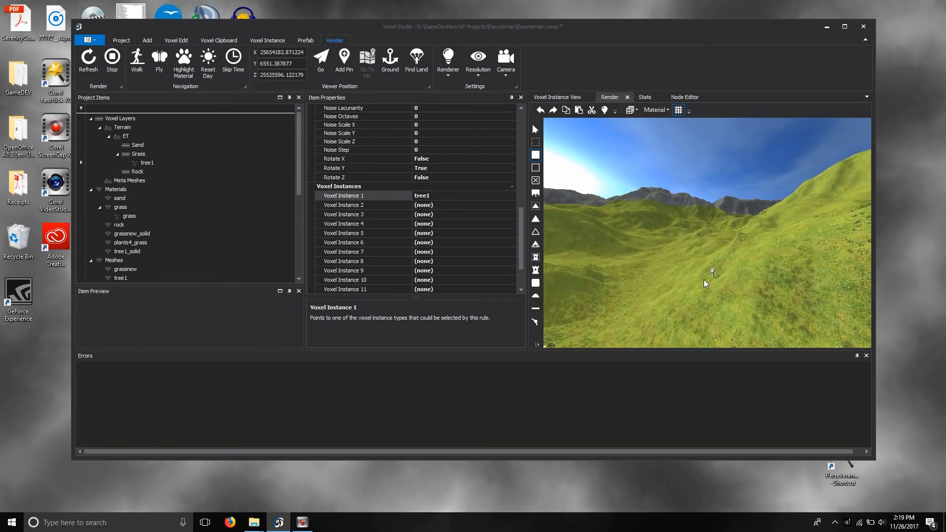
pyautogui.press('w')
pyautogui.moveTo(685, 280); pyautogui.dragTo(612, 267)
pyautogui.press('w')
pyautogui.press('s')
pyautogui.press('w')
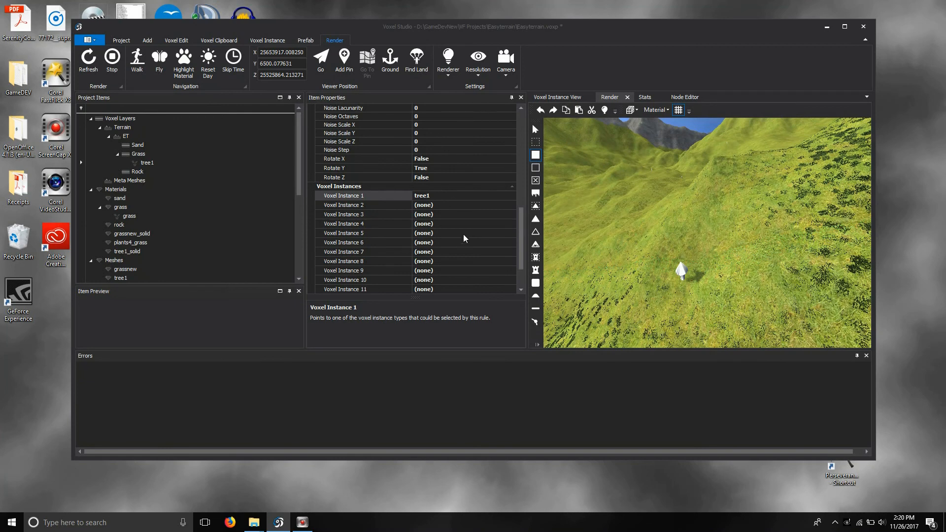
# Set Voxel Instance 1 of the Grass layer's tree1 planting rule to (none) and refresh the render
pyautogui.click(450, 196)
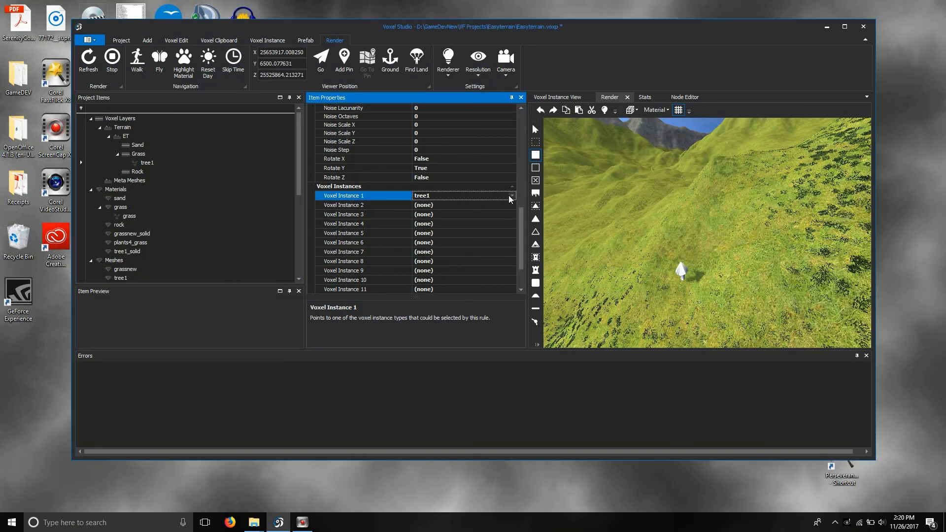
pyautogui.click(511, 195)
pyautogui.click(451, 204)
pyautogui.click(88, 60)
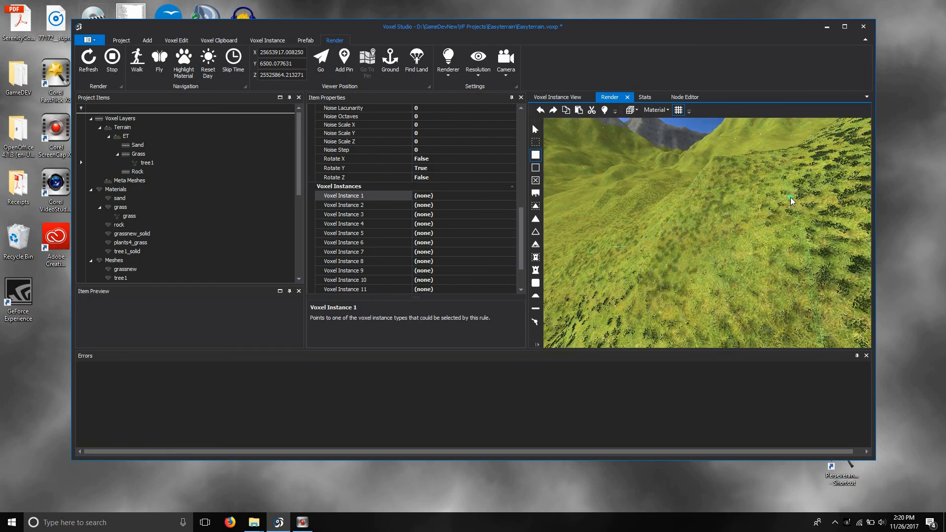
# Fly over the rendered grass terrain and examine a planted tree mesh from several angles and distances
pyautogui.moveTo(645, 208)
pyautogui.mouseDown()
pyautogui.moveTo(631, 216)
pyautogui.moveTo(649, 202)
pyautogui.moveTo(590, 187)
pyautogui.moveTo(604, 175)
pyautogui.moveTo(758, 177)
pyautogui.moveTo(652, 185)
pyautogui.moveTo(673, 176)
pyautogui.moveTo(697, 223)
pyautogui.moveTo(696, 173)
pyautogui.moveTo(686, 193)
pyautogui.moveTo(634, 193)
pyautogui.moveTo(664, 226)
pyautogui.moveTo(687, 327)
pyautogui.moveTo(693, 306)
pyautogui.moveTo(818, 265)
pyautogui.moveTo(895, 311)
pyautogui.moveTo(871, 285)
pyautogui.moveTo(770, 255)
pyautogui.moveTo(760, 239)
pyautogui.moveTo(893, 196)
pyautogui.moveTo(820, 171)
pyautogui.moveTo(710, 102)
pyautogui.moveTo(718, 171)
pyautogui.moveTo(737, 143)
pyautogui.moveTo(752, 143)
pyautogui.mouseUp()
pyautogui.scroll(2, 718, 170)
pyautogui.scroll(-3, 717, 170)
pyautogui.scroll(3, 736, 144)
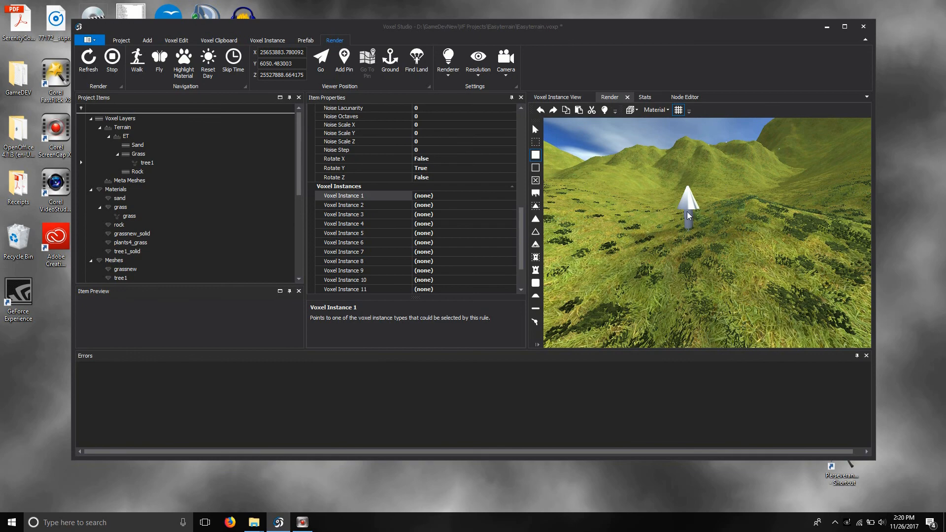
pyautogui.moveTo(694, 219)
pyautogui.mouseDown()
pyautogui.moveTo(661, 193)
pyautogui.moveTo(812, 218)
pyautogui.mouseUp()
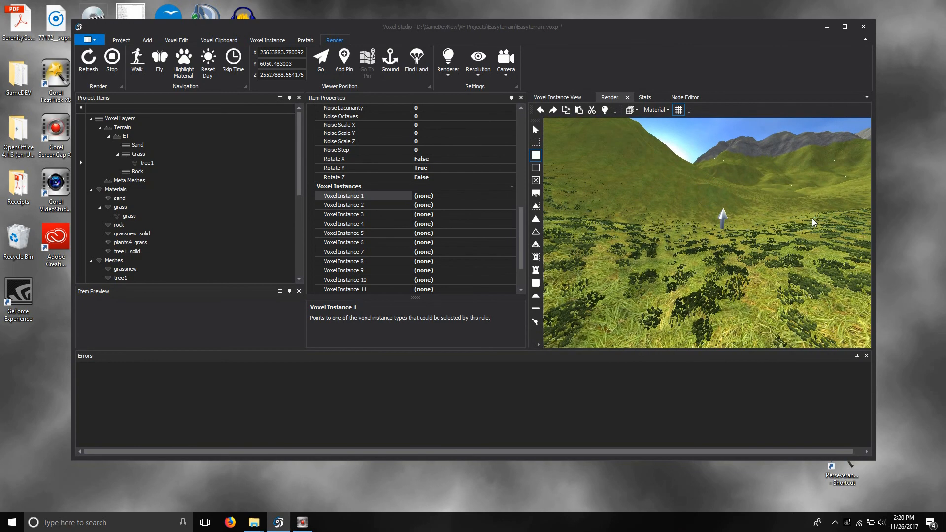
pyautogui.moveTo(788, 172)
pyautogui.mouseDown()
pyautogui.moveTo(719, 174)
pyautogui.moveTo(719, 188)
pyautogui.moveTo(633, 191)
pyautogui.moveTo(610, 181)
pyautogui.mouseUp()
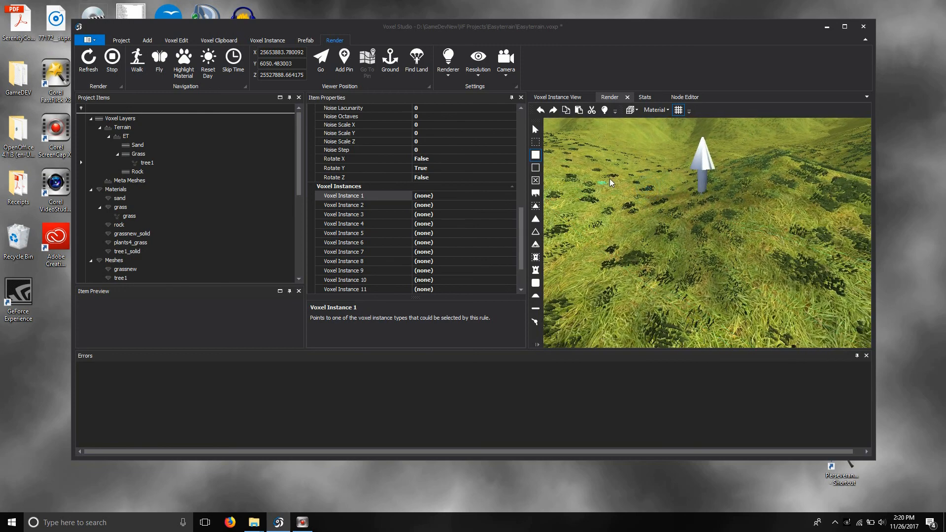
pyautogui.moveTo(748, 220)
pyautogui.mouseDown()
pyautogui.moveTo(652, 161)
pyautogui.moveTo(703, 193)
pyautogui.moveTo(713, 185)
pyautogui.moveTo(675, 199)
pyautogui.moveTo(670, 191)
pyautogui.mouseUp()
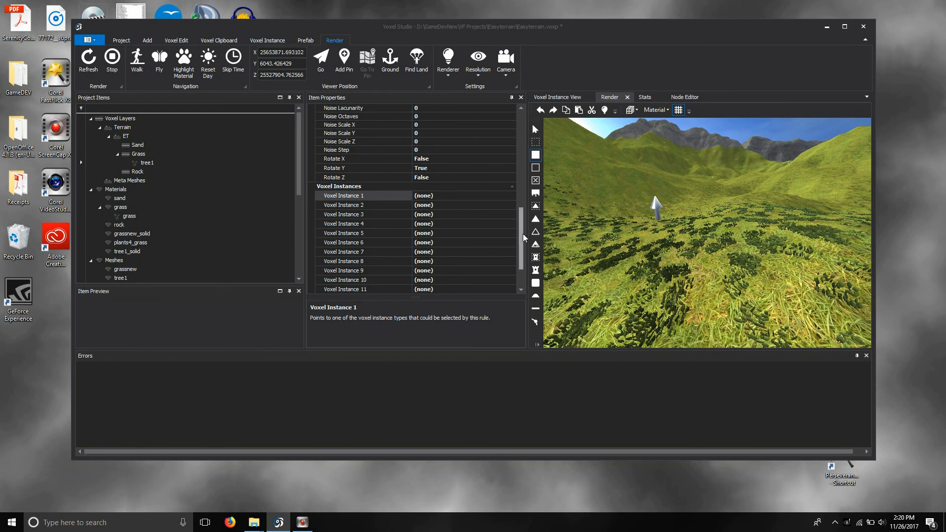
# Check the mesh instances in the Grass layer's tree1 planting rule and open the properties of the tree1 mesh instance
pyautogui.click(147, 163)
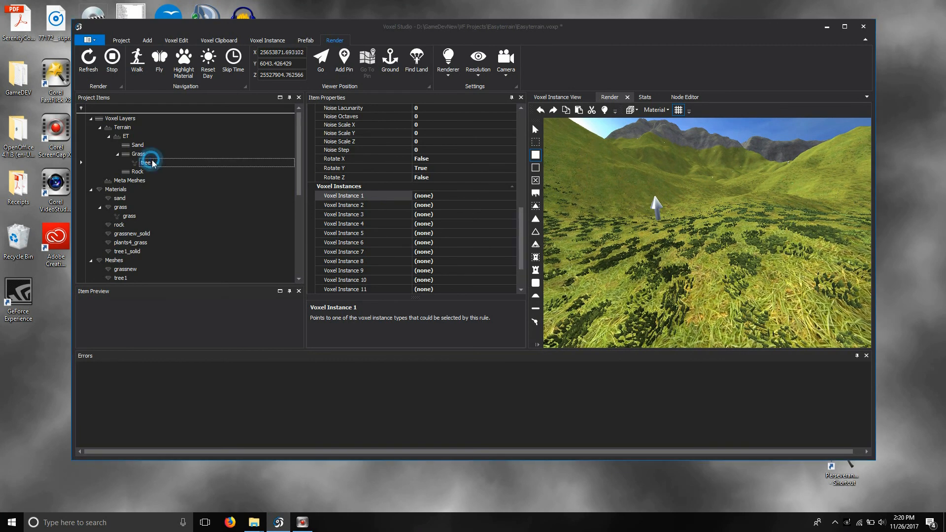
pyautogui.moveTo(520, 217); pyautogui.dragTo(519, 126)
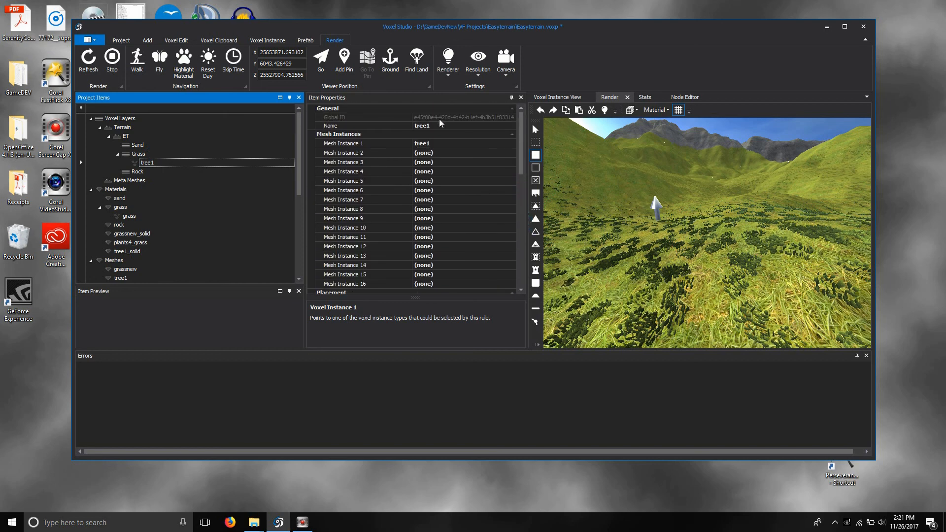
pyautogui.scroll(-6, 298, 192)
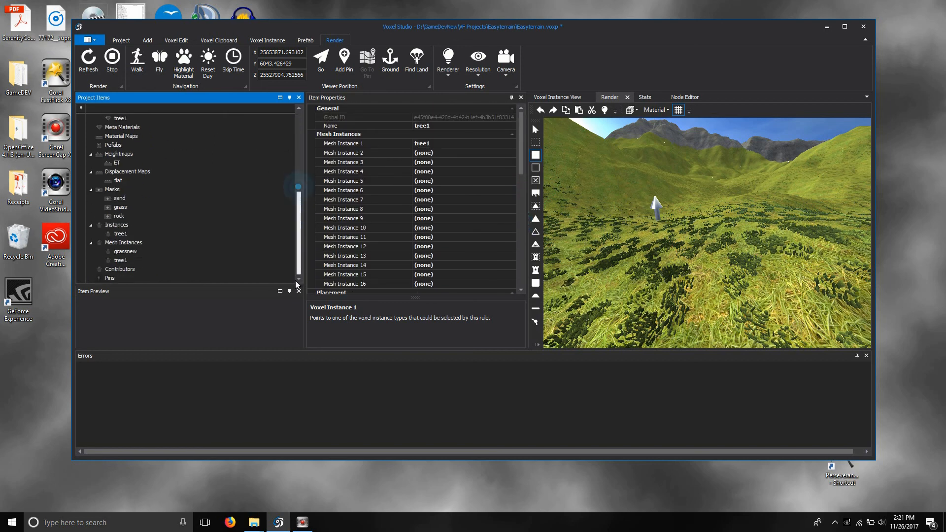
pyautogui.click(120, 260)
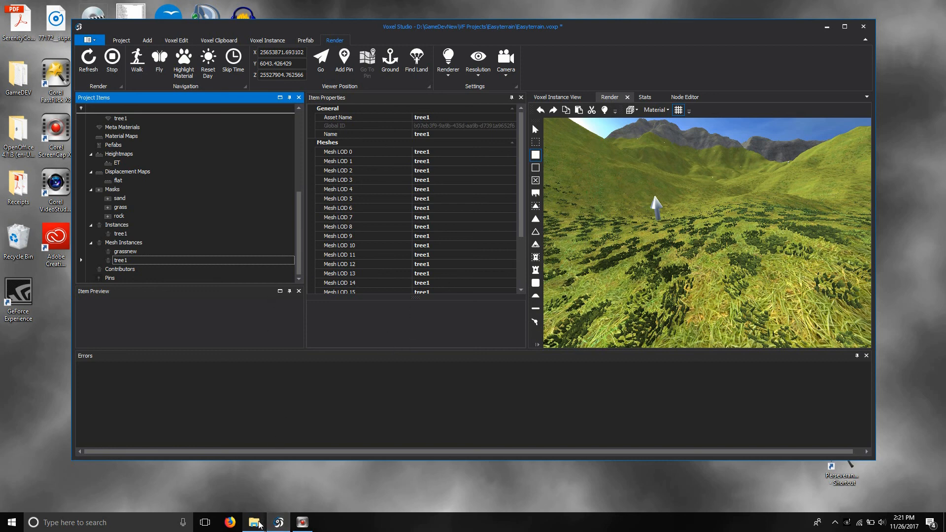
# Switch to File Explorer and open GameDevNew\Needed Assets\mesh\trees to look up the conifer model's file name
pyautogui.moveTo(254, 523)
pyautogui.click(226, 474)
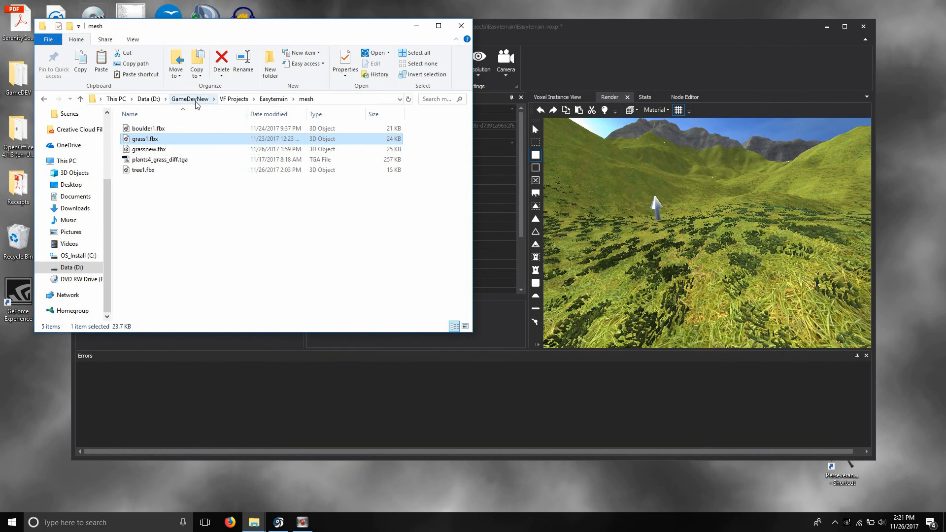
pyautogui.click(183, 101)
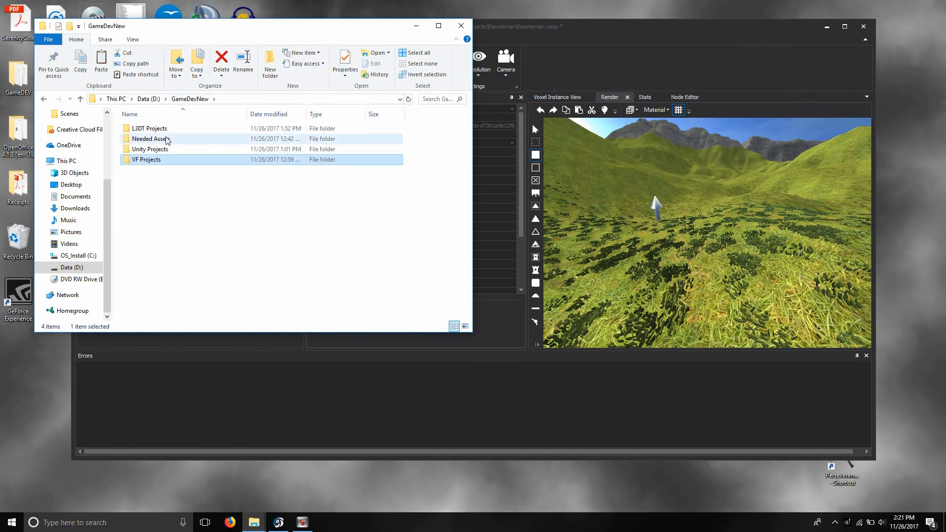
pyautogui.doubleClick(147, 160)
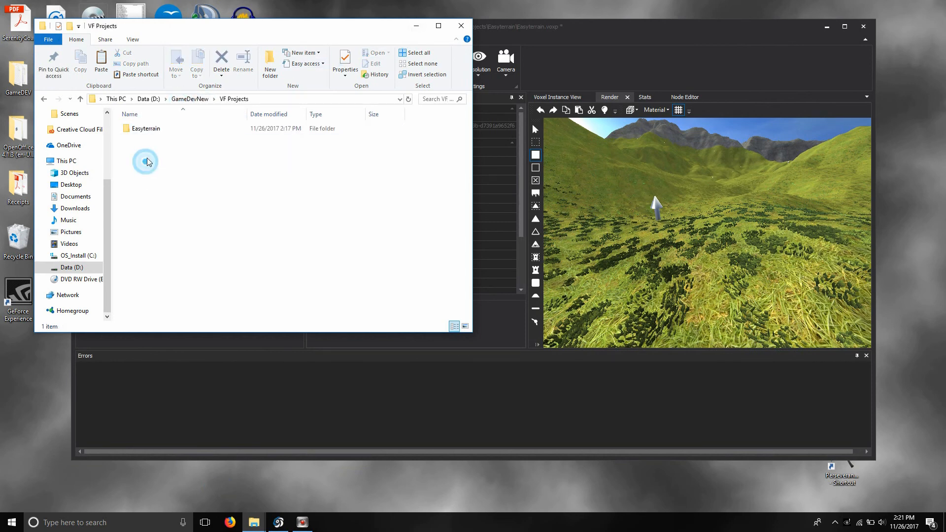
pyautogui.doubleClick(148, 129)
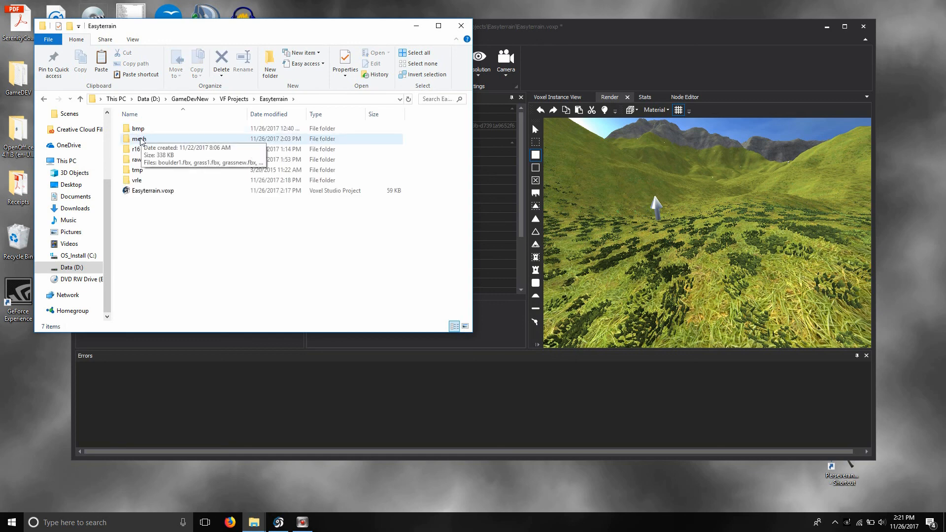
pyautogui.click(44, 99)
pyautogui.click(44, 98)
pyautogui.doubleClick(151, 139)
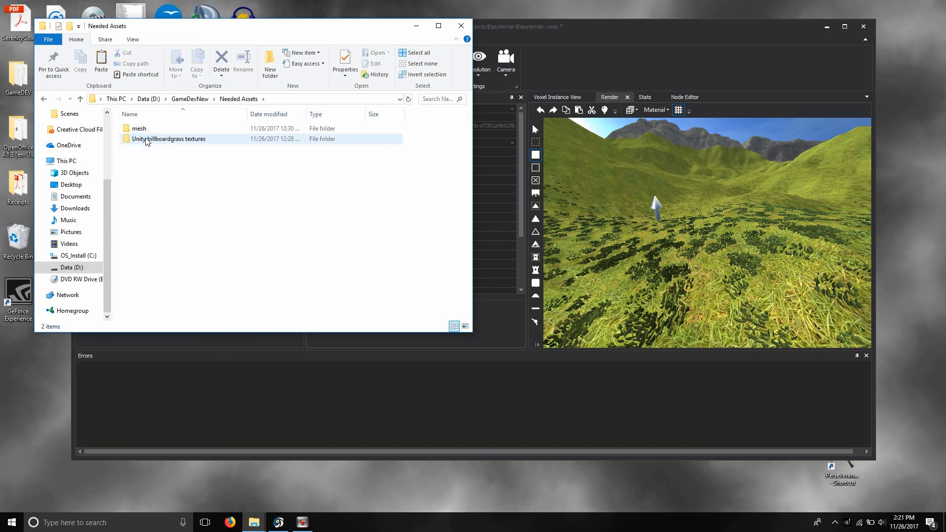
pyautogui.doubleClick(140, 129)
pyautogui.doubleClick(138, 149)
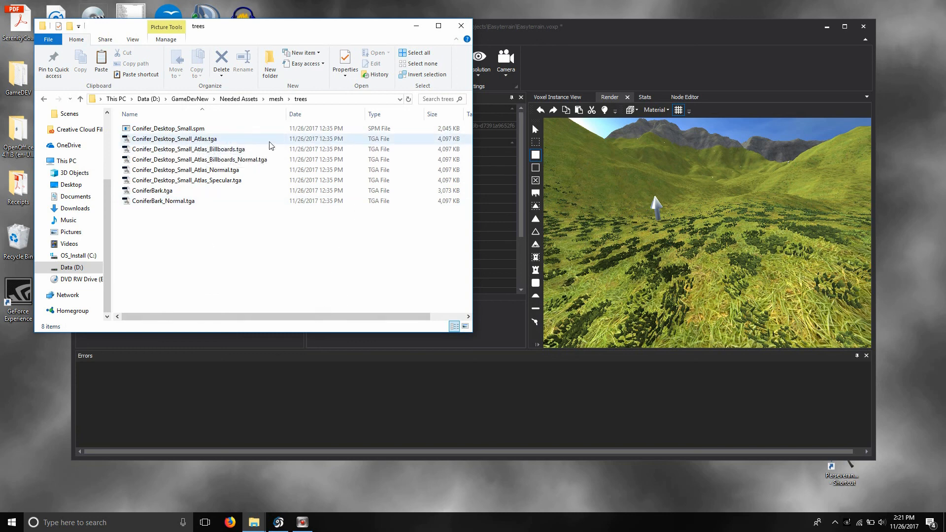
# Switch back to Voxel Studio and set the tree1 mesh instance's asset name to Conifer_Desktop_Small
pyautogui.click(605, 43)
pyautogui.click(432, 117)
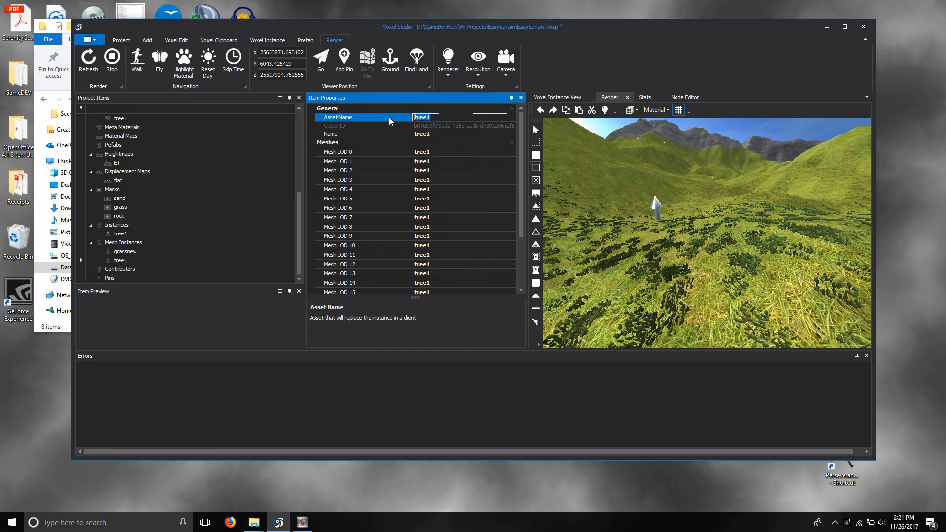
pyautogui.write('Conifer_Desktop_Small')
pyautogui.click(455, 134)
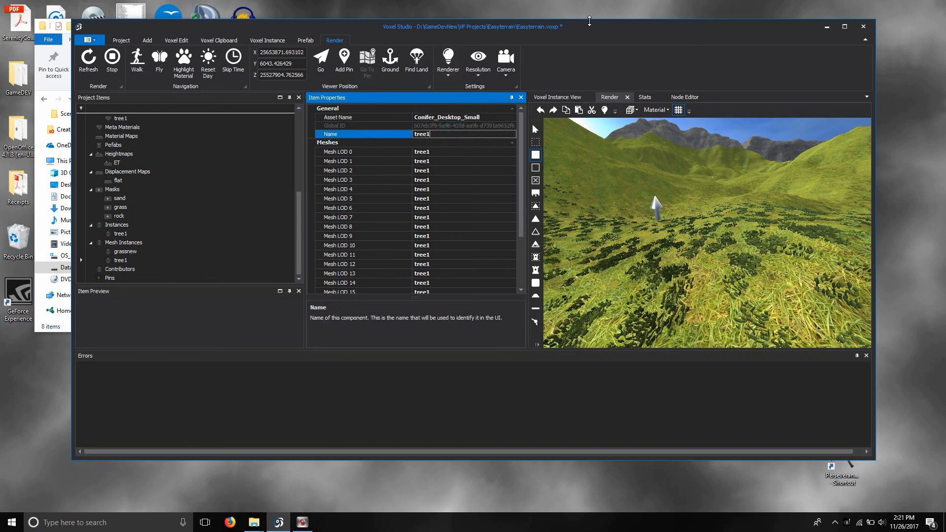
# Maximize the Voxel Studio window and save the Easyterrain project
pyautogui.moveTo(598, 28); pyautogui.dragTo(567, 52)
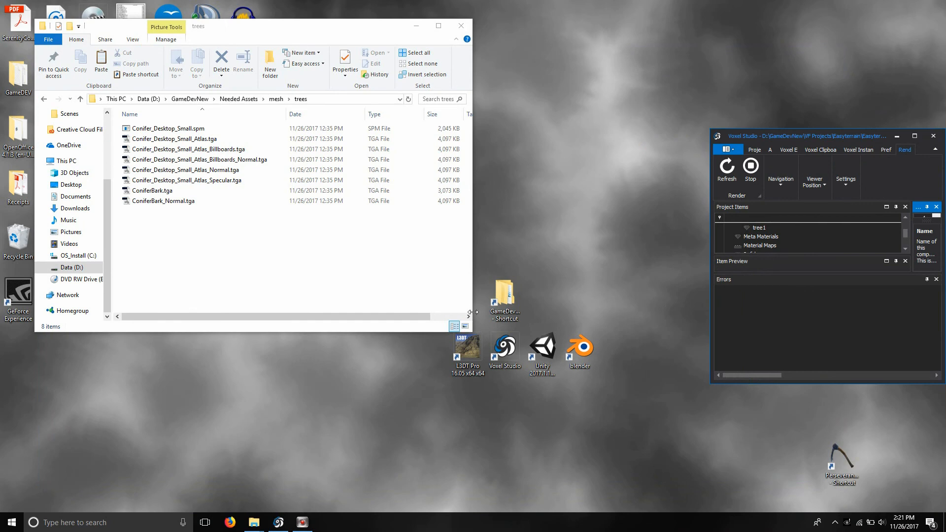
pyautogui.click(914, 136)
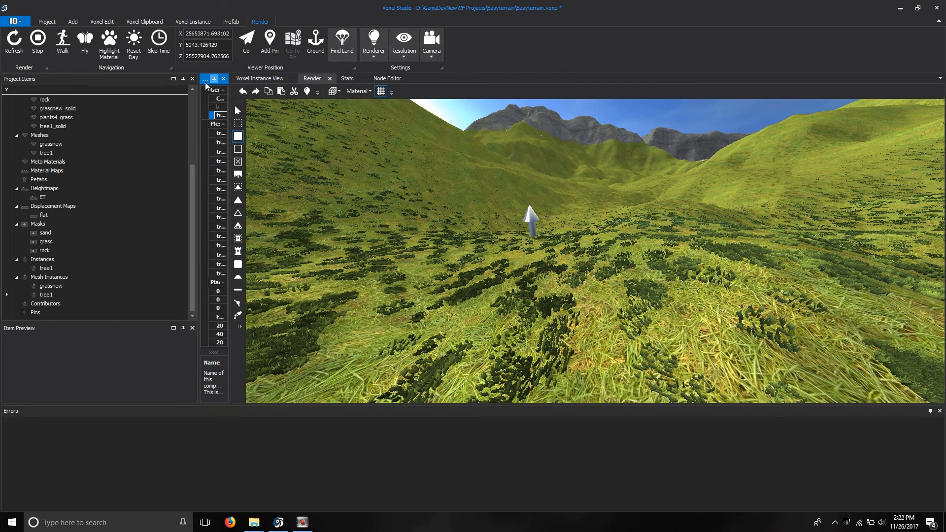
pyautogui.click(64, 286)
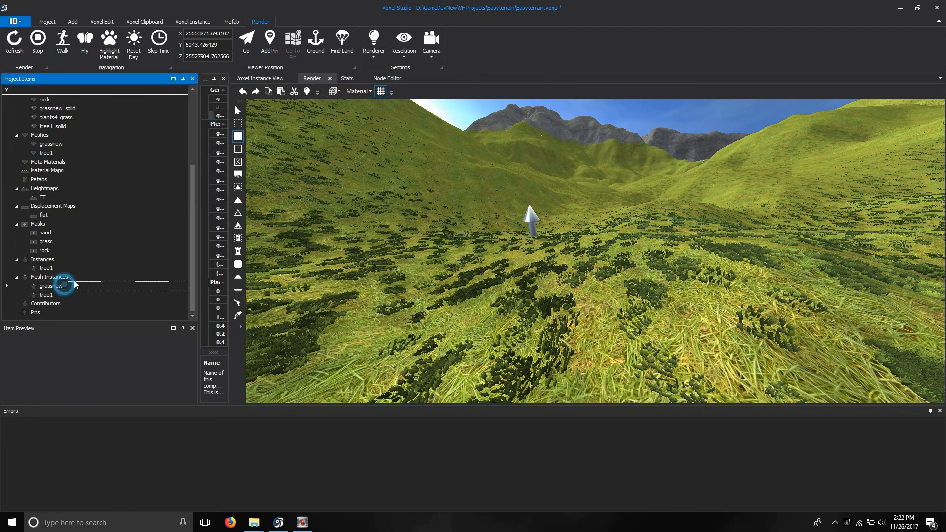
pyautogui.click(47, 22)
pyautogui.click(56, 41)
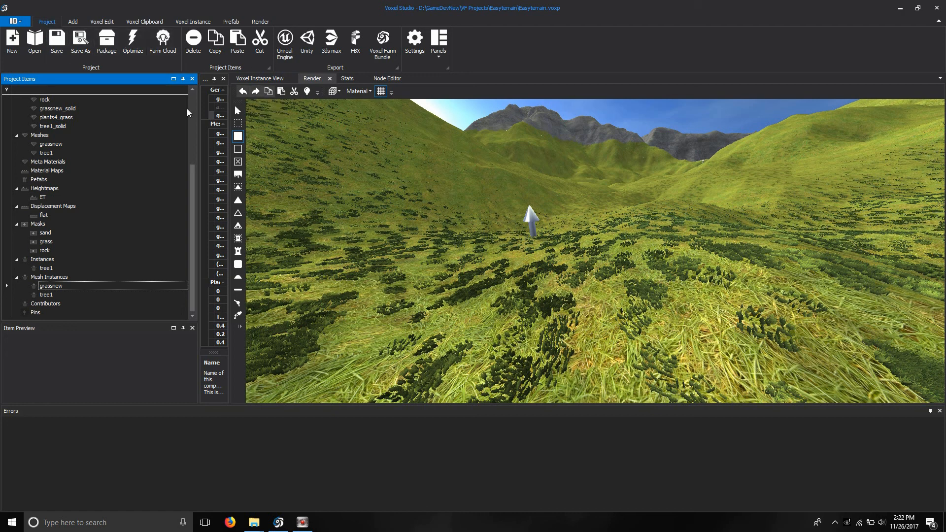
# Widen the item properties area and review the asset names and settings of the grassnew and tree1 mesh instances
pyautogui.scroll(3, 185, 141)
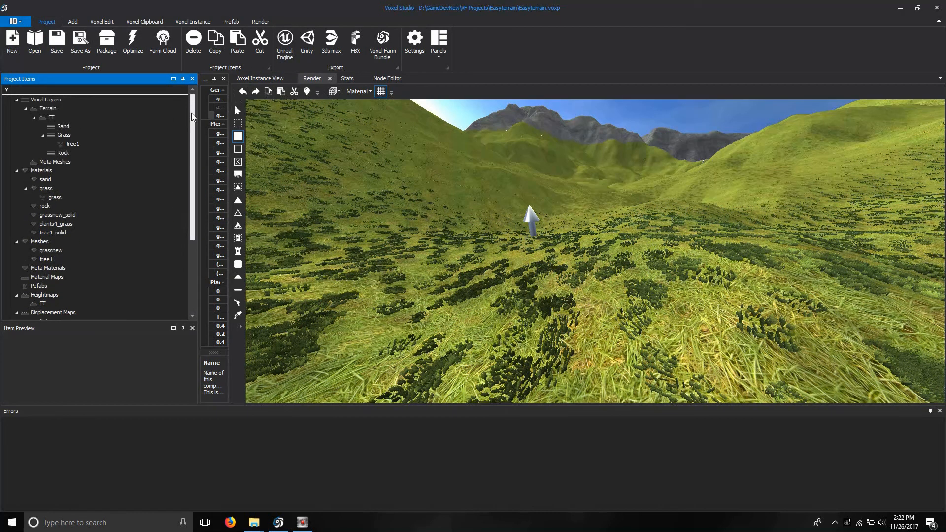
pyautogui.scroll(-3, 68, 275)
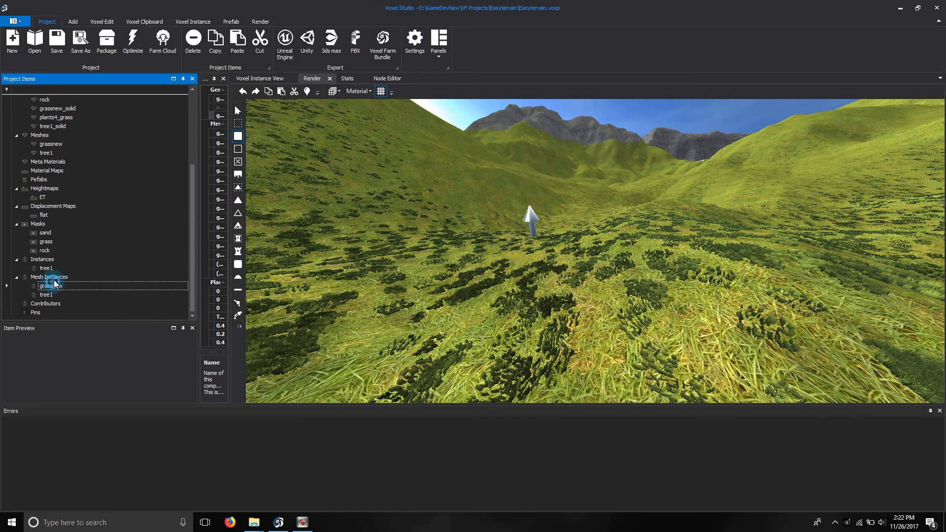
pyautogui.moveTo(229, 121); pyautogui.dragTo(424, 128)
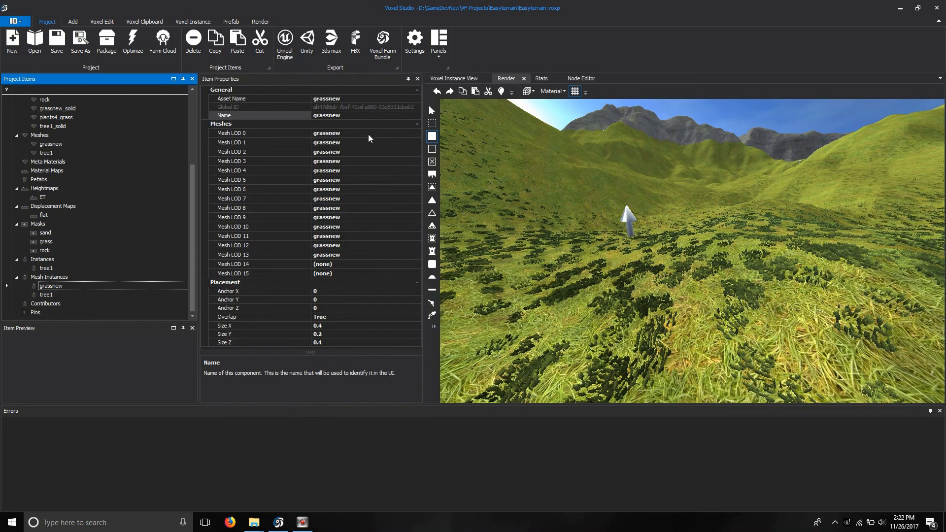
pyautogui.click(56, 294)
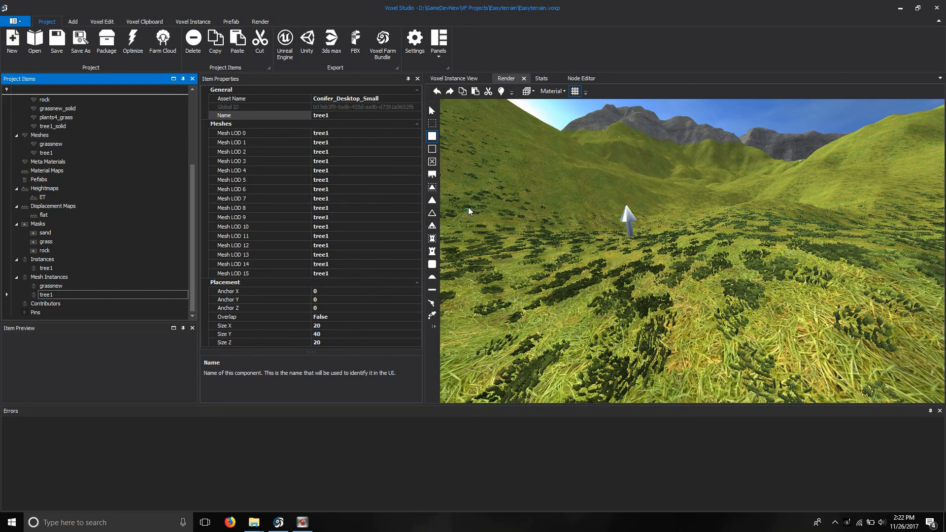
pyautogui.click(51, 286)
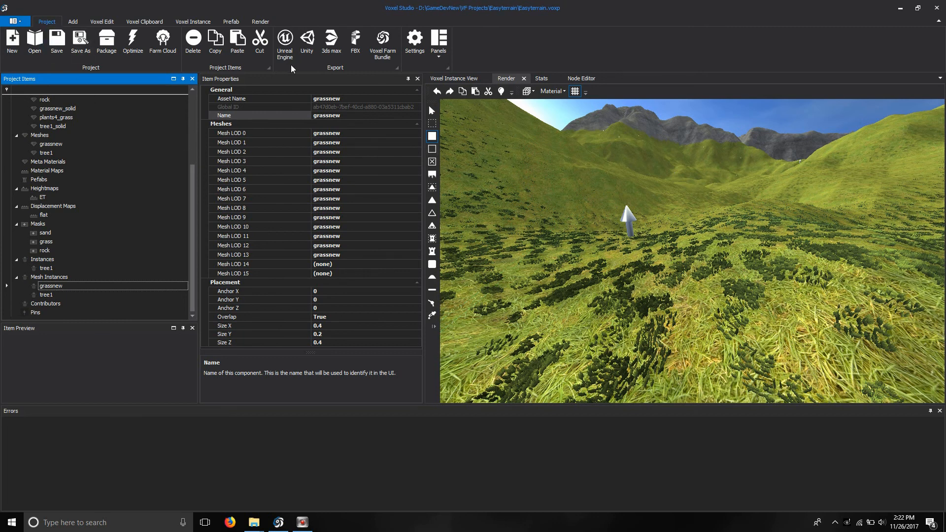
# Start a Unity bundle export and browse for the destination folder down to D:\GameDevNew\Unity Projects\Easyterrain\Assets
pyautogui.click(307, 42)
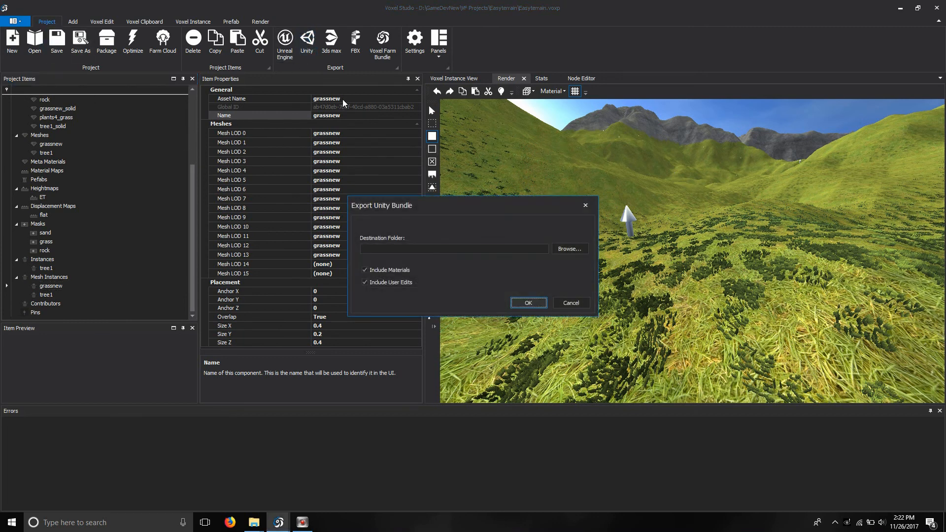
pyautogui.click(570, 251)
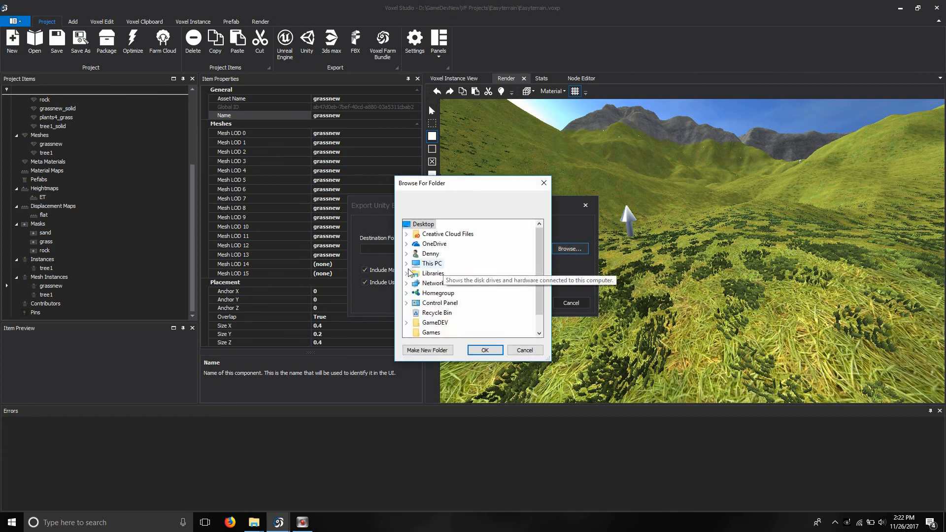
pyautogui.click(406, 263)
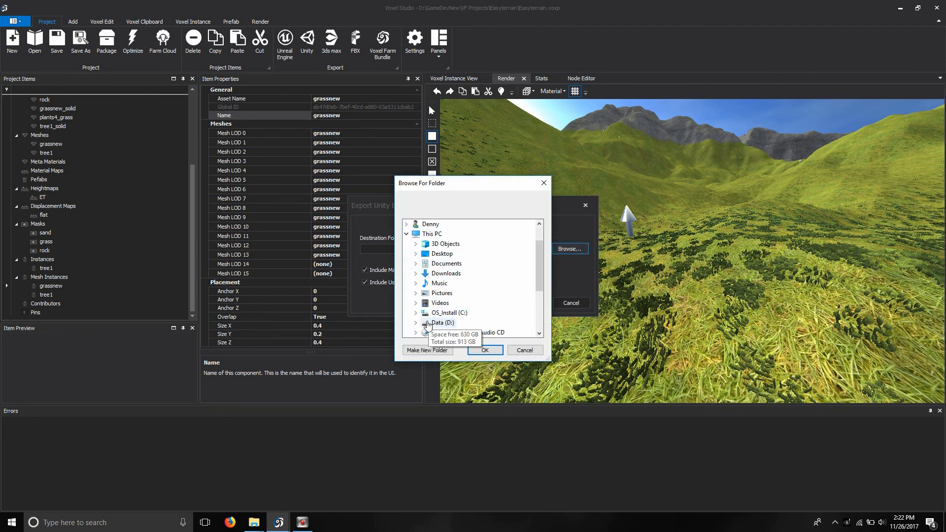
pyautogui.click(428, 323)
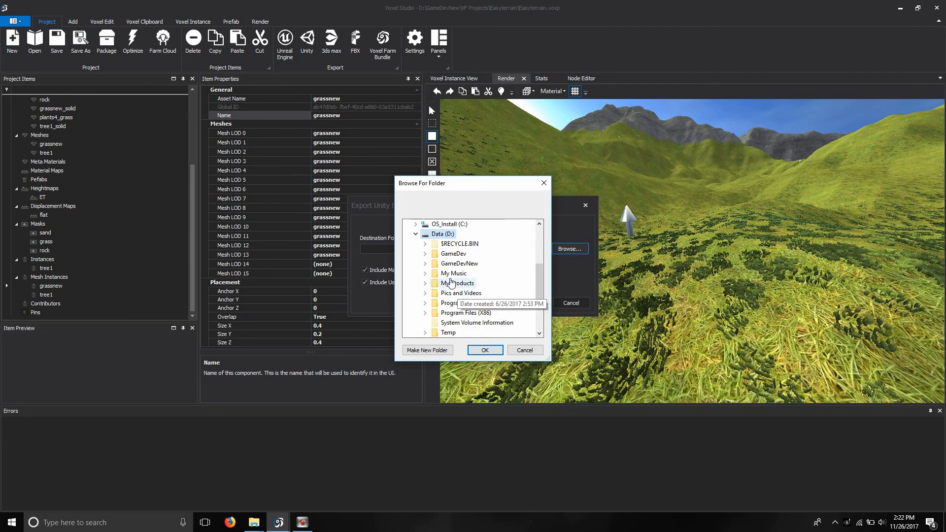
pyautogui.click(458, 263)
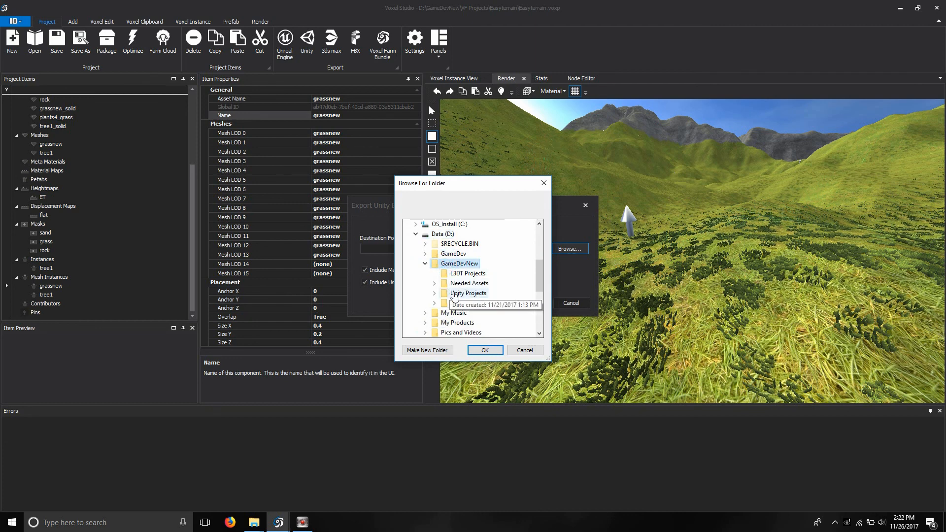
pyautogui.click(468, 293)
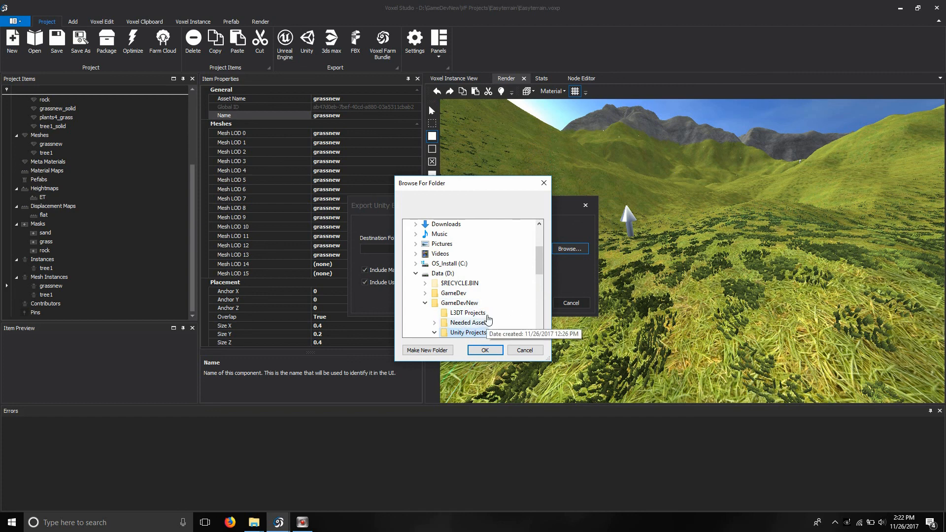
pyautogui.scroll(-2, 524, 275)
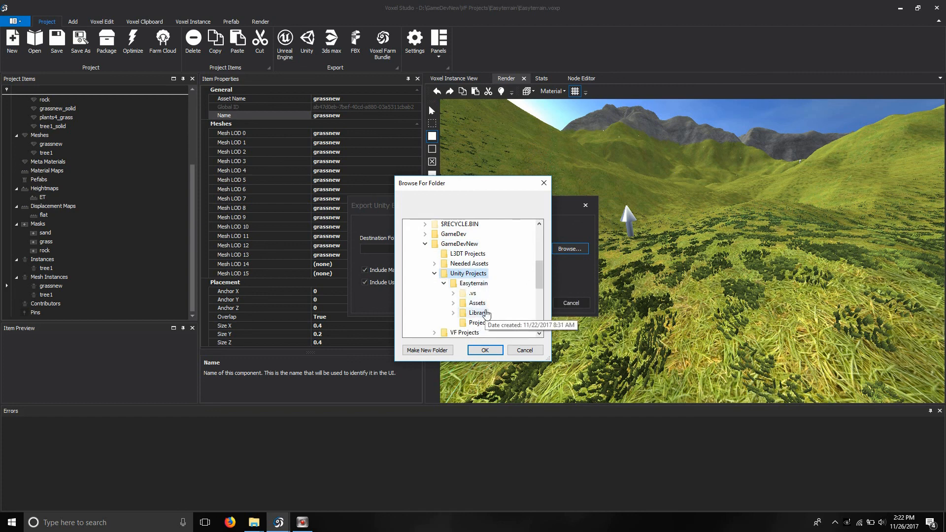
pyautogui.click(478, 303)
pyautogui.scroll(-1, 508, 290)
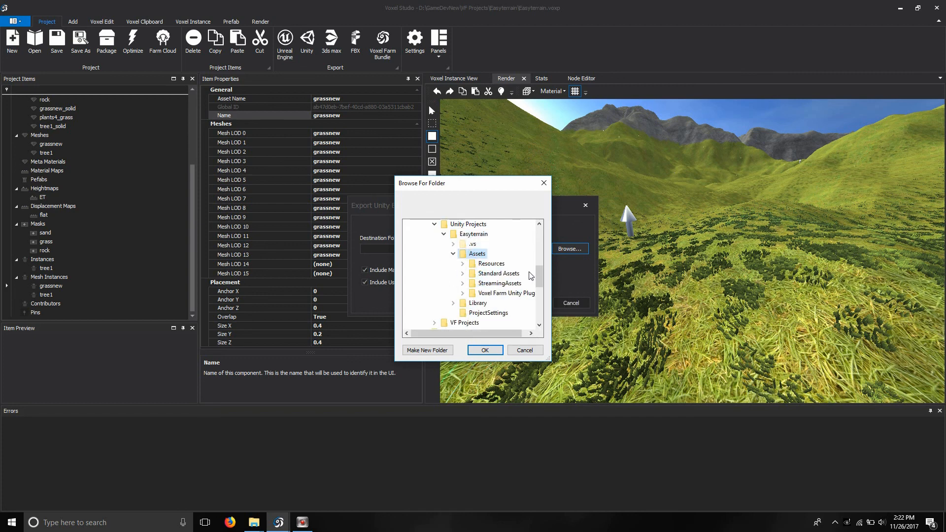
# Choose StreamingAssets\Voxel Farm\Easyterrain as the destination and export the bundle with materials and user edits included
pyautogui.moveTo(554, 291); pyautogui.dragTo(618, 292)
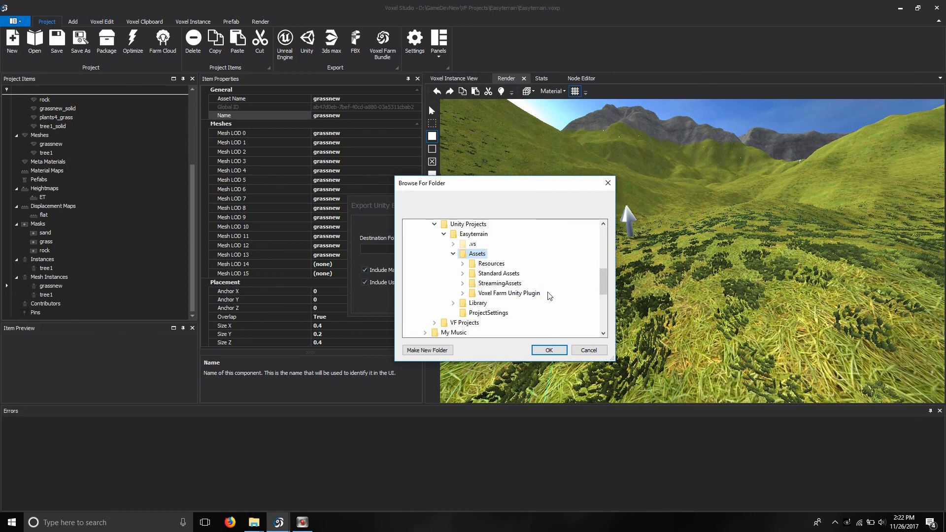
pyautogui.click(502, 283)
pyautogui.scroll(-3, 568, 292)
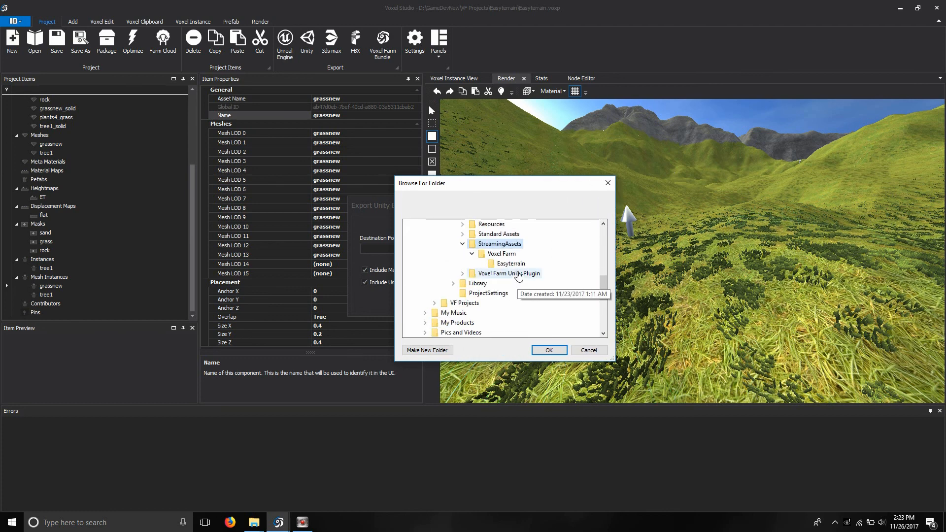
pyautogui.click(502, 253)
pyautogui.click(505, 265)
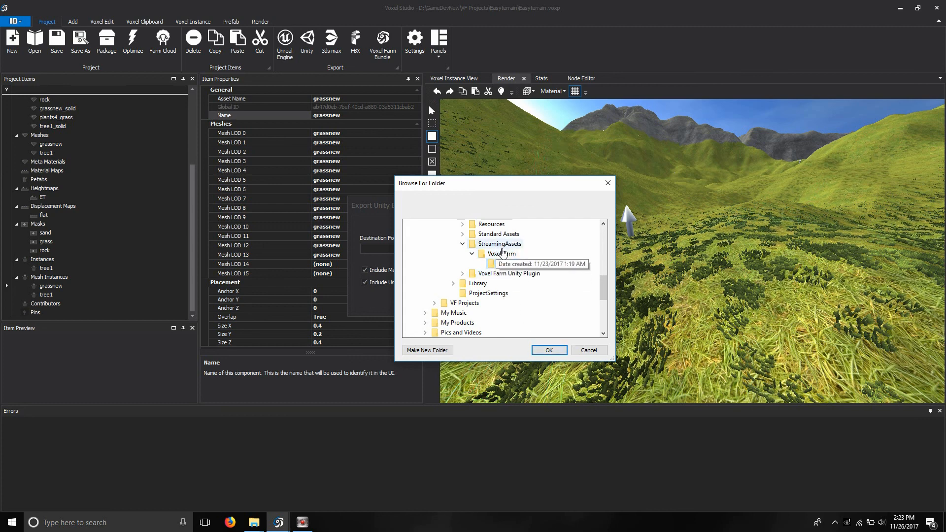
pyautogui.click(556, 351)
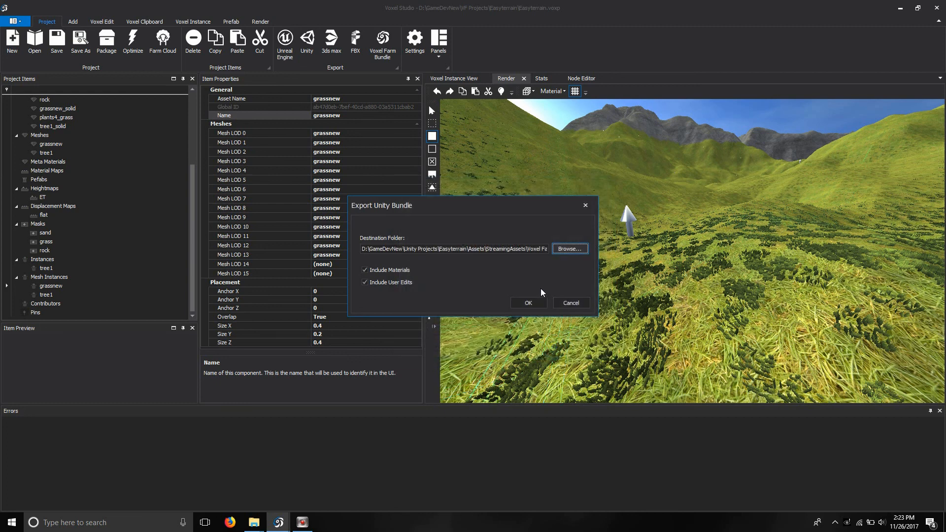
pyautogui.click(538, 304)
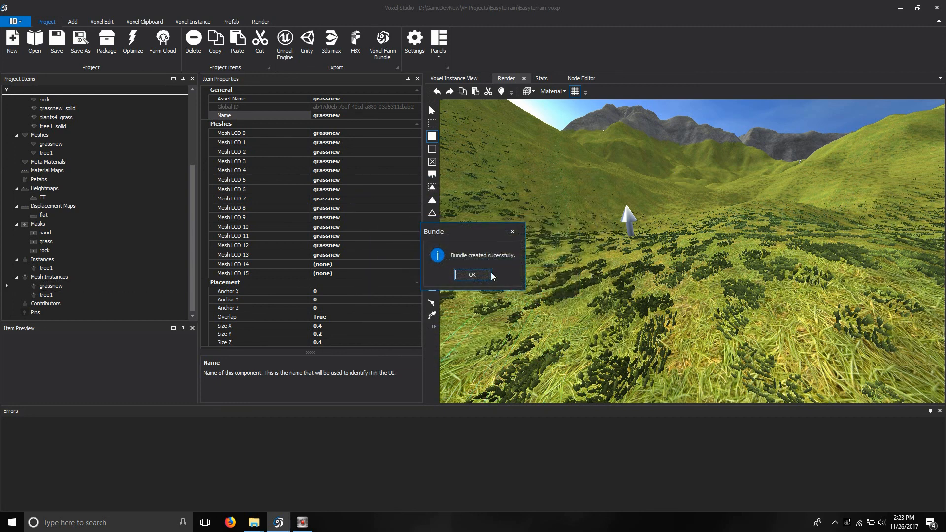
pyautogui.click(472, 274)
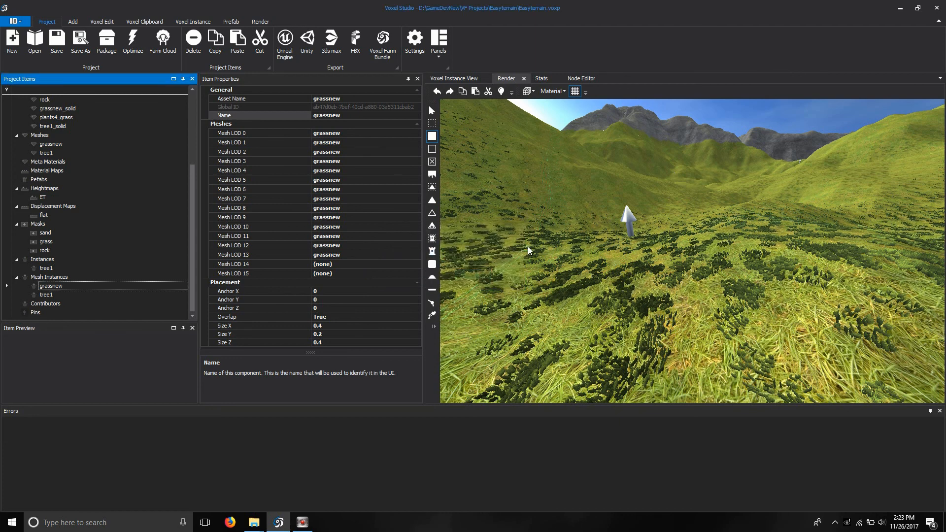
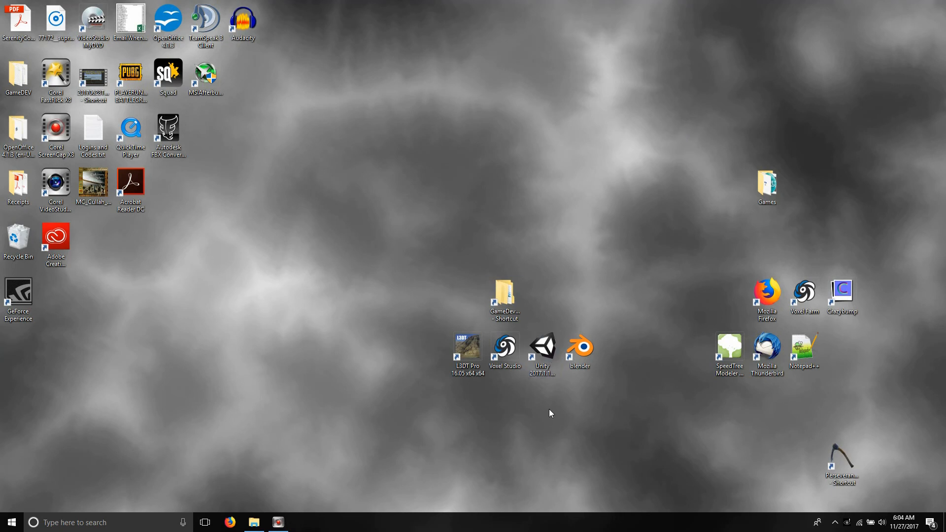
# Switch to File Explorer and check the InstancesLayer folder in GameDevNew\Unity Projects\Easyterrain\Assets\Resources
pyautogui.doubleClick(548, 361)
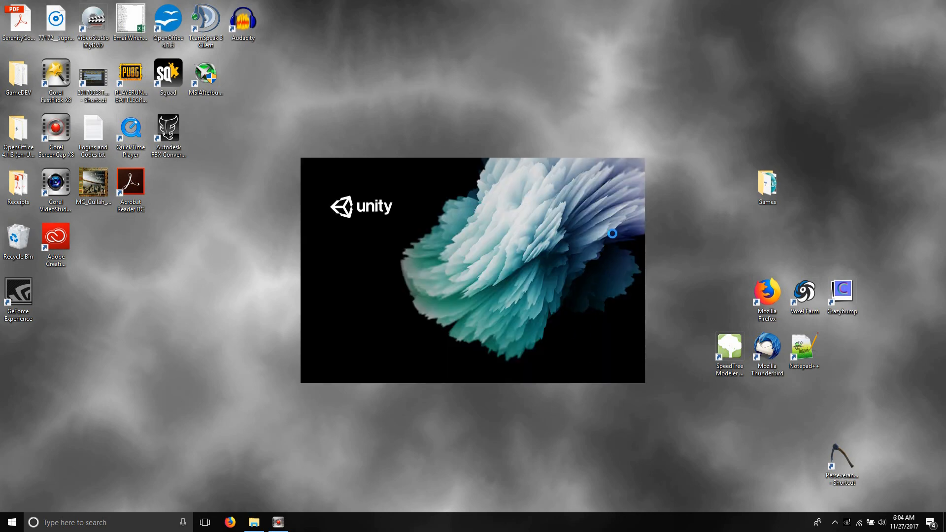
pyautogui.click(711, 129)
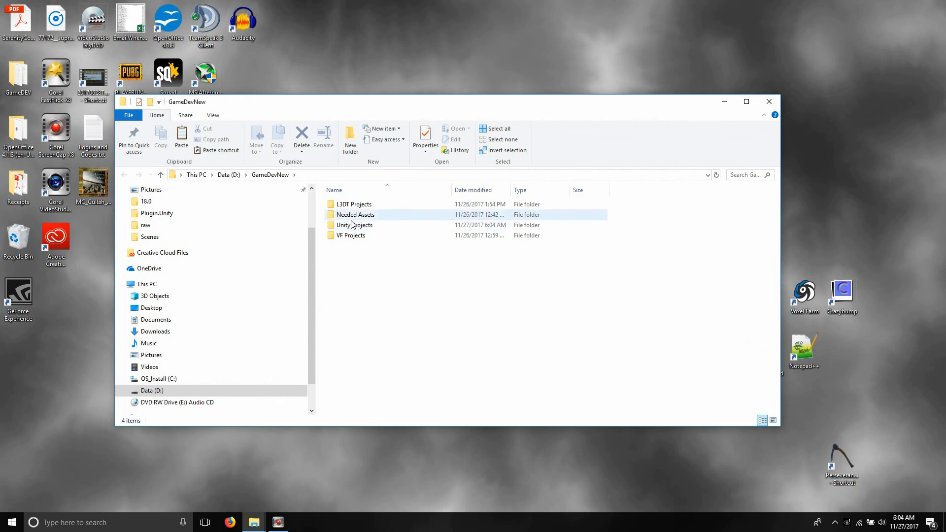
pyautogui.doubleClick(351, 225)
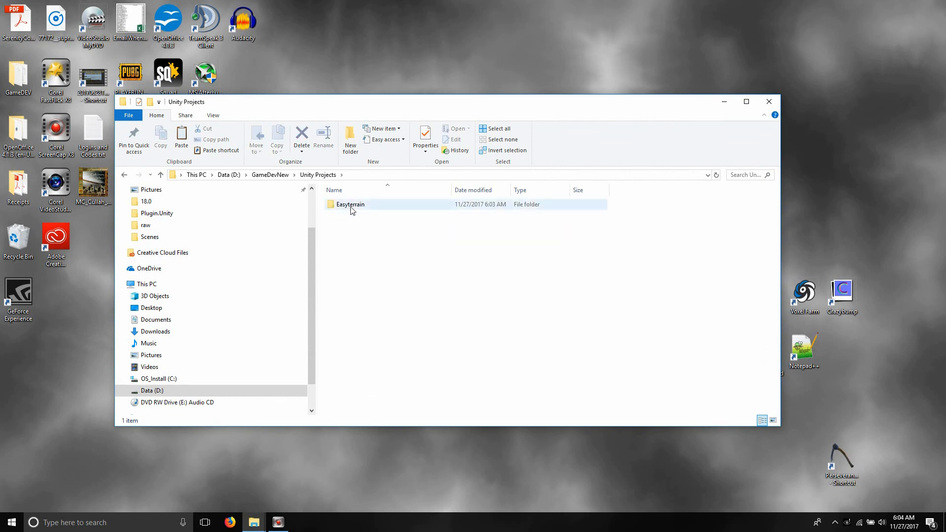
pyautogui.doubleClick(347, 206)
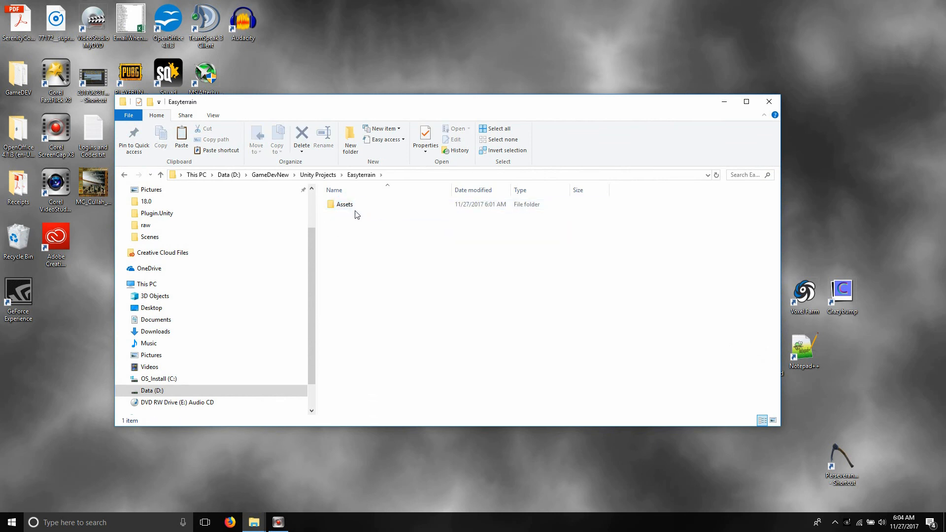
pyautogui.doubleClick(345, 206)
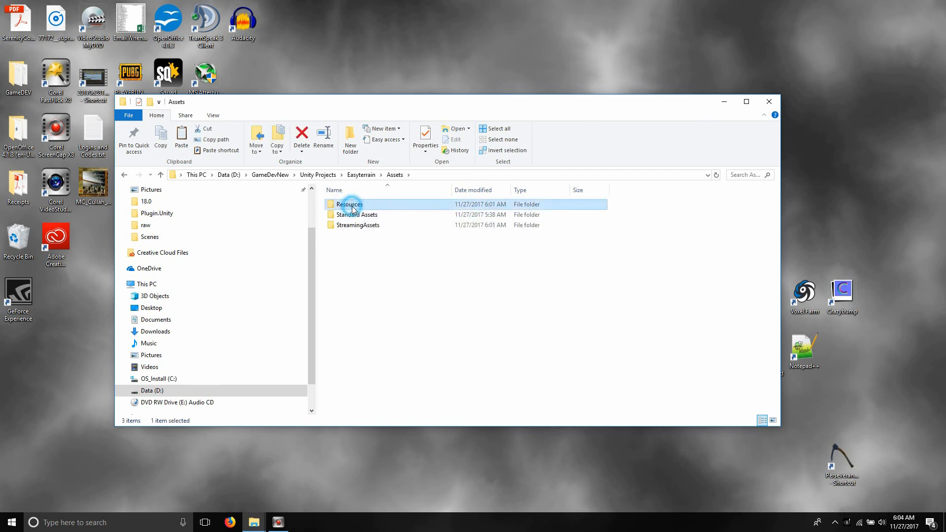
pyautogui.doubleClick(351, 205)
pyautogui.click(356, 206)
pyautogui.doubleClick(355, 206)
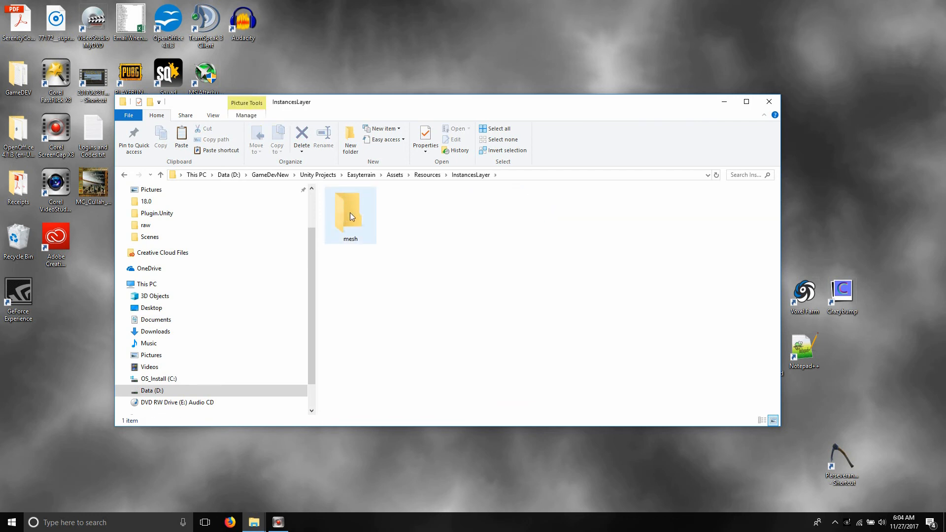
pyautogui.click(124, 175)
pyautogui.click(125, 175)
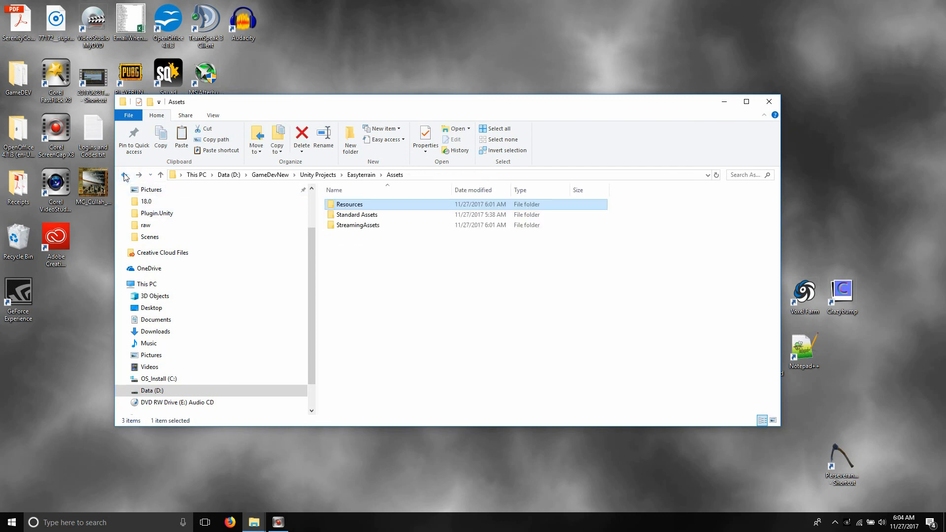
# Inspect the exported bundle files in StreamingAssets\Voxel Farm\Easyterrain, and return to the Assets folder
pyautogui.doubleClick(353, 226)
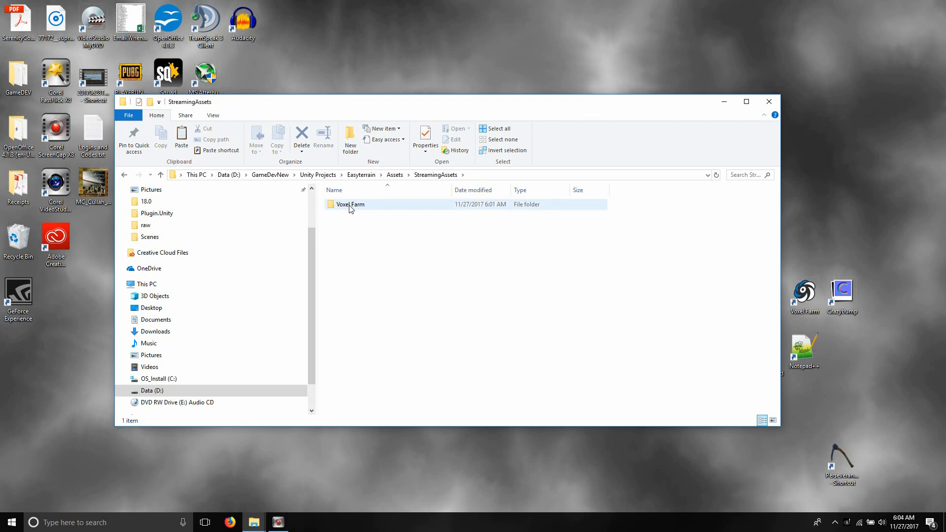
pyautogui.doubleClick(351, 205)
pyautogui.doubleClick(359, 203)
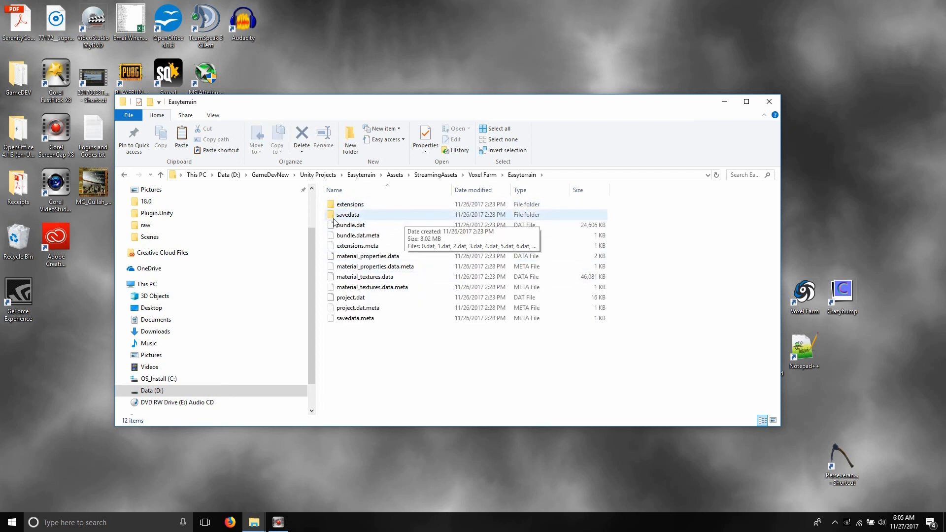
pyautogui.click(124, 175)
pyautogui.click(124, 174)
pyautogui.click(125, 174)
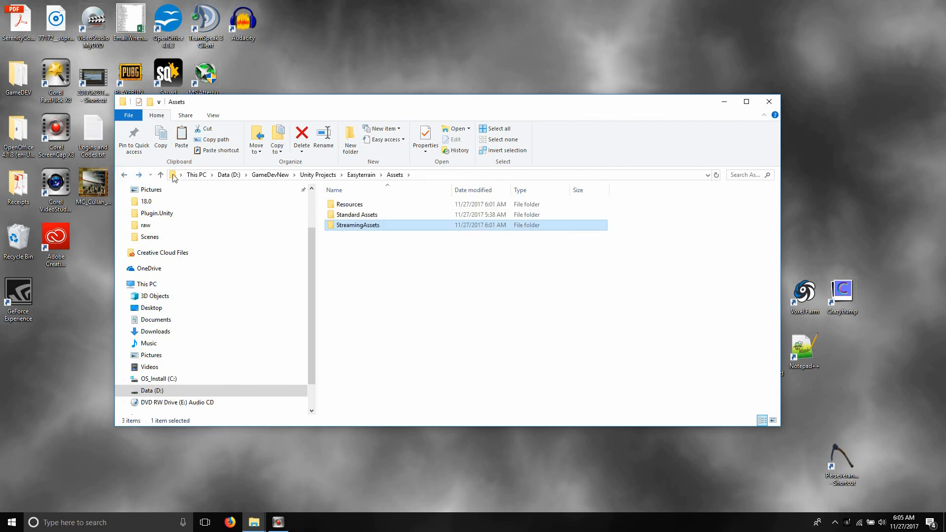
# Rename the Easyterrain folder in Unity Projects to EasyT7 and close the File Explorer window
pyautogui.click(125, 174)
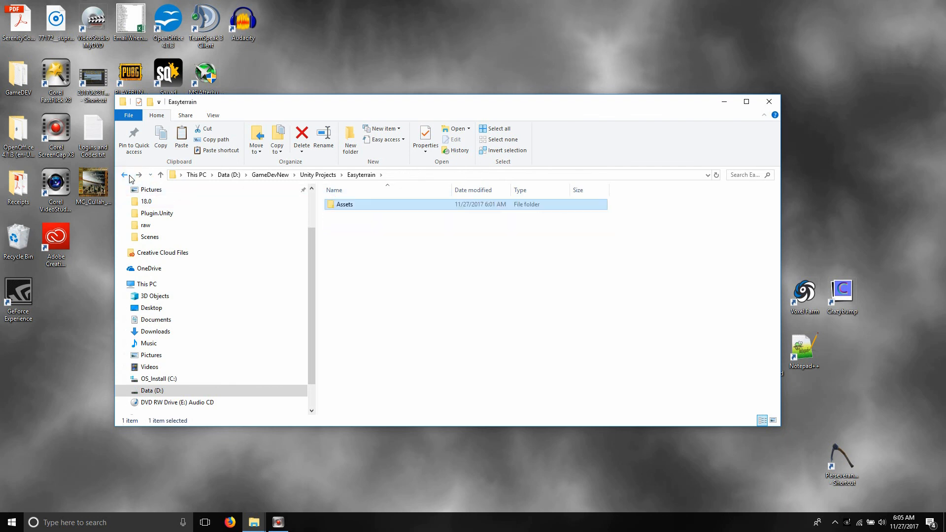
pyautogui.click(124, 175)
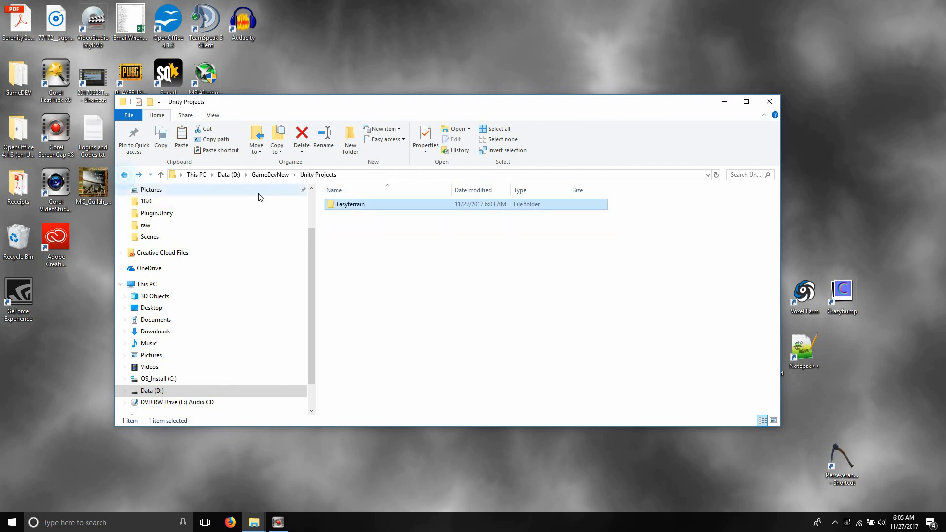
pyautogui.click(353, 205)
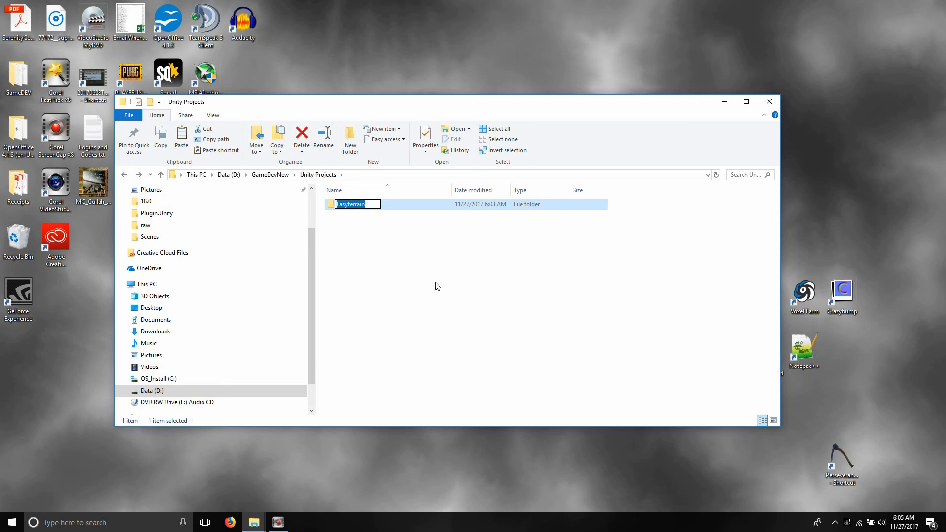
pyautogui.press('BackSpace')
pyautogui.write('Easy')
pyautogui.press('Return')
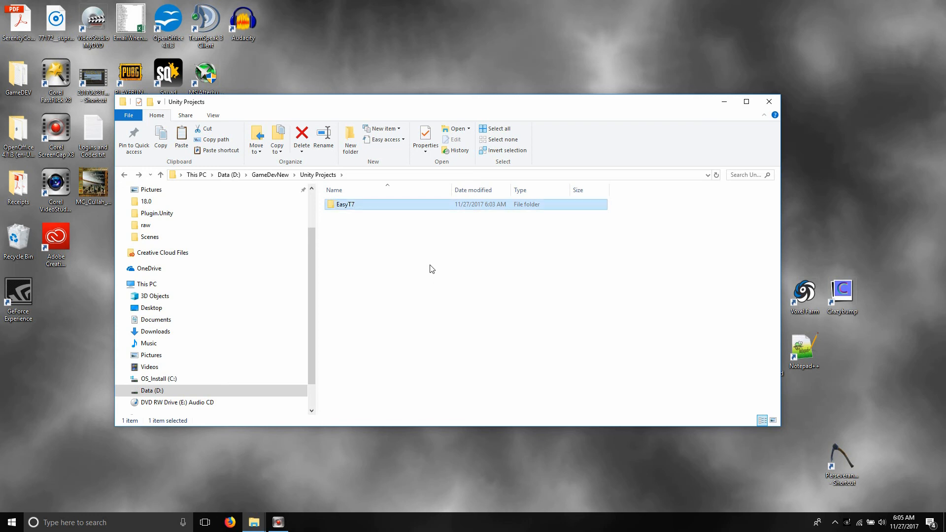
pyautogui.doubleClick(359, 206)
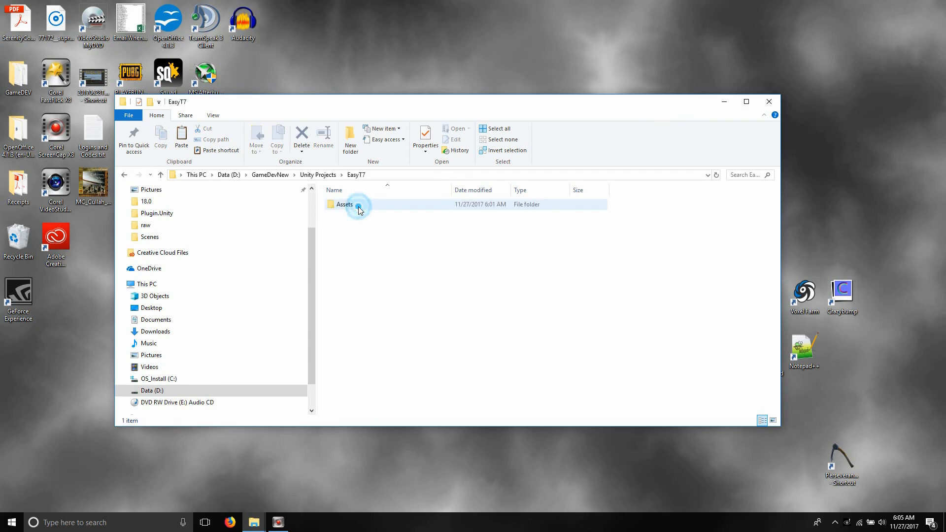
pyautogui.click(763, 105)
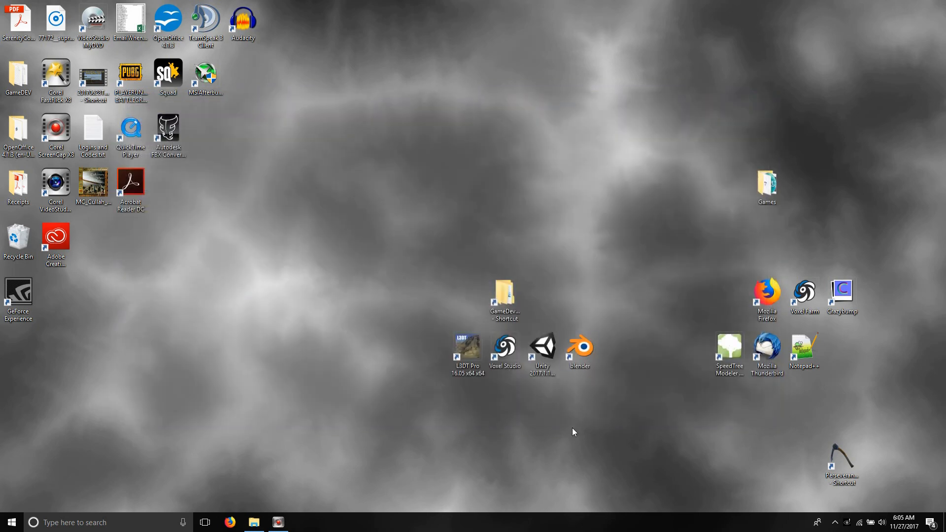
# Launch Unity and open the existing EasyT7 project from GameDevNew\Unity Projects
pyautogui.doubleClick(545, 367)
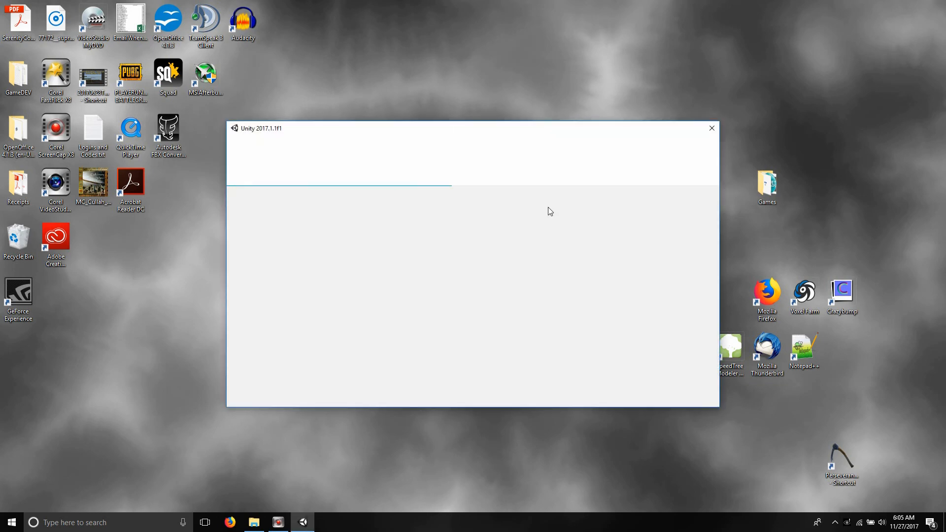
pyautogui.click(619, 167)
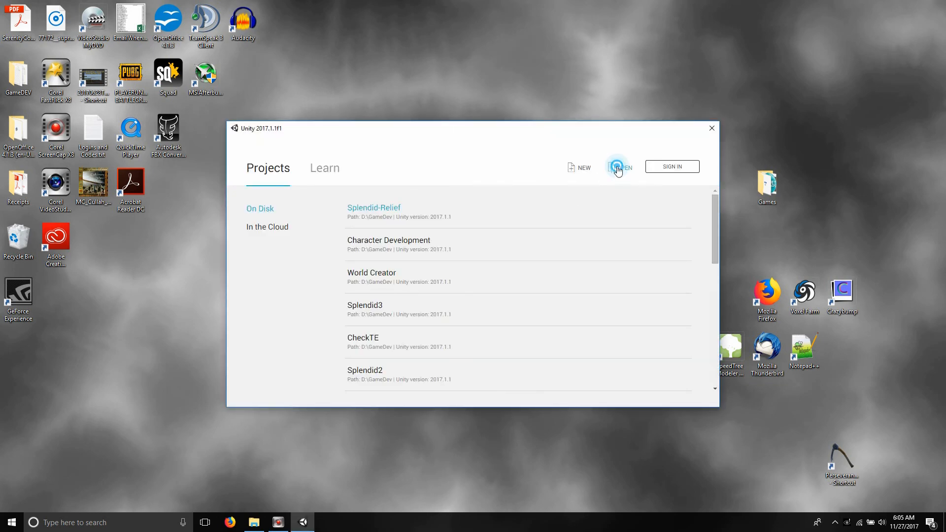
pyautogui.click(338, 160)
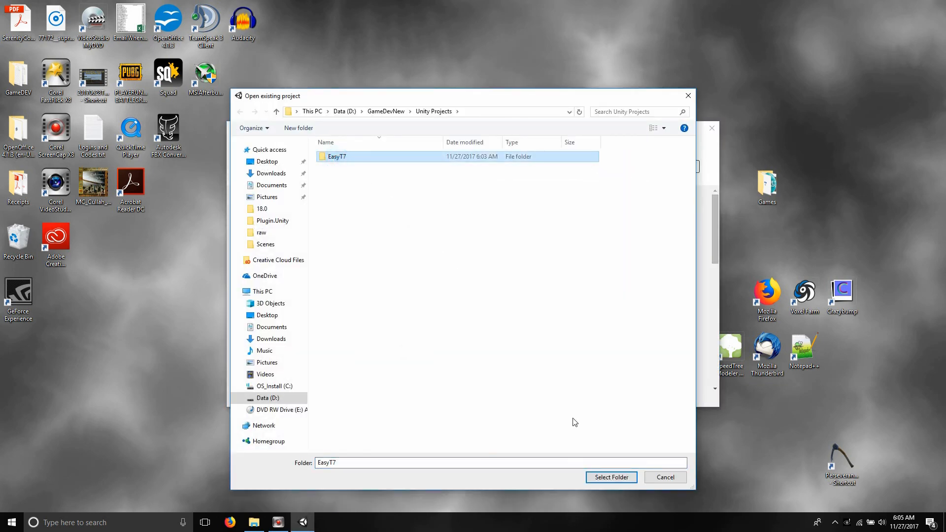
pyautogui.click(611, 477)
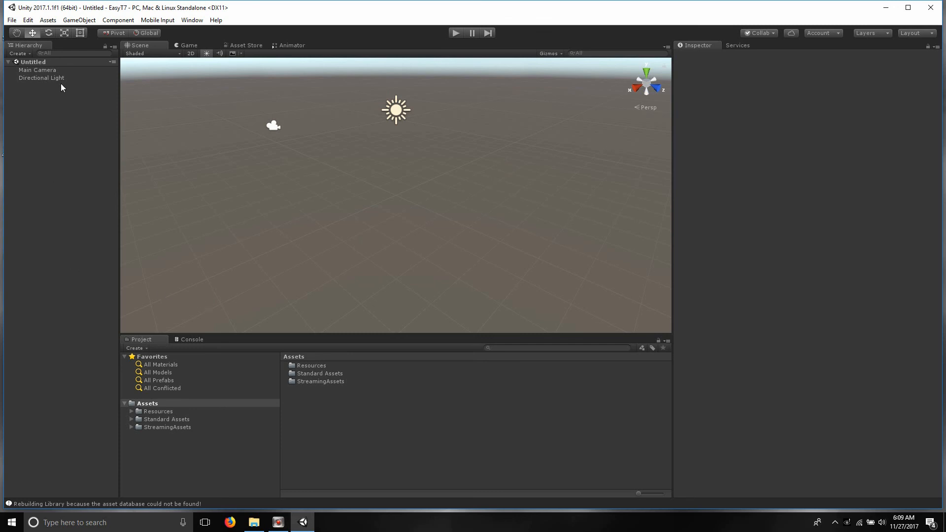
# Import the complete VoxelFarmUnityPlugin custom package from Data (D:)\Program Files\Voxel Farm\SDK\Plugin.Unity into the project
pyautogui.click(48, 21)
pyautogui.moveTo(91, 106)
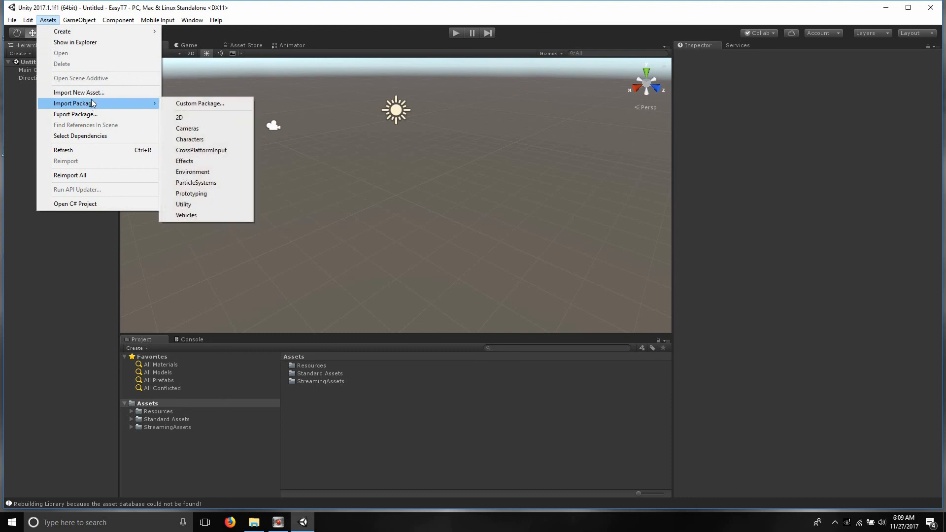
pyautogui.click(192, 102)
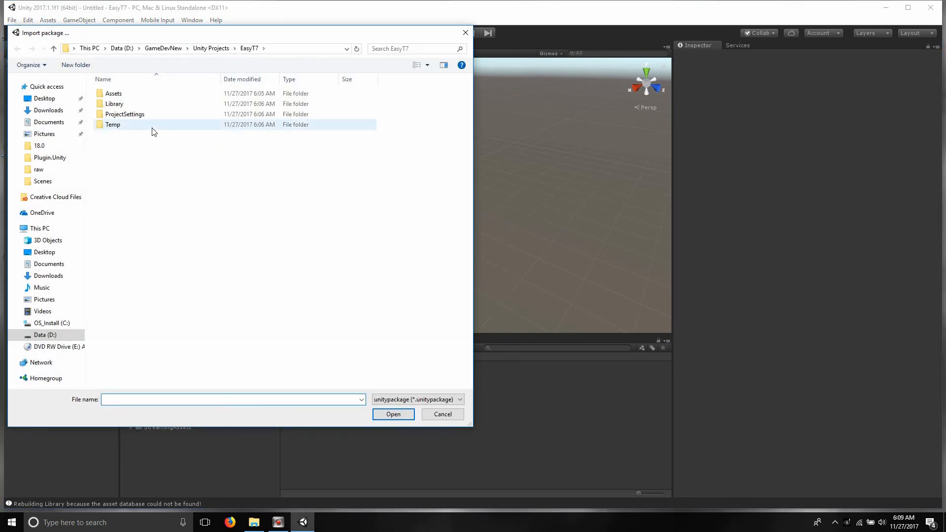
pyautogui.click(126, 49)
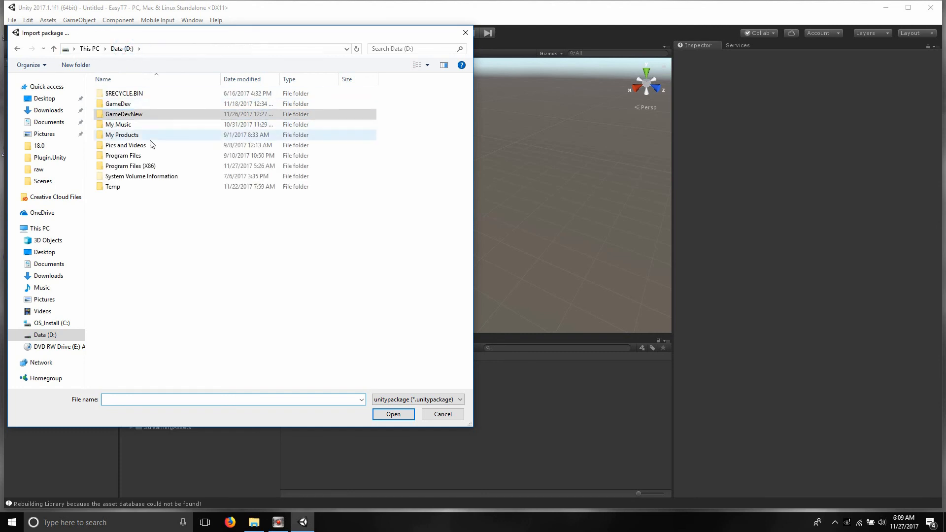
pyautogui.doubleClick(143, 155)
pyautogui.click(139, 144)
pyautogui.doubleClick(139, 143)
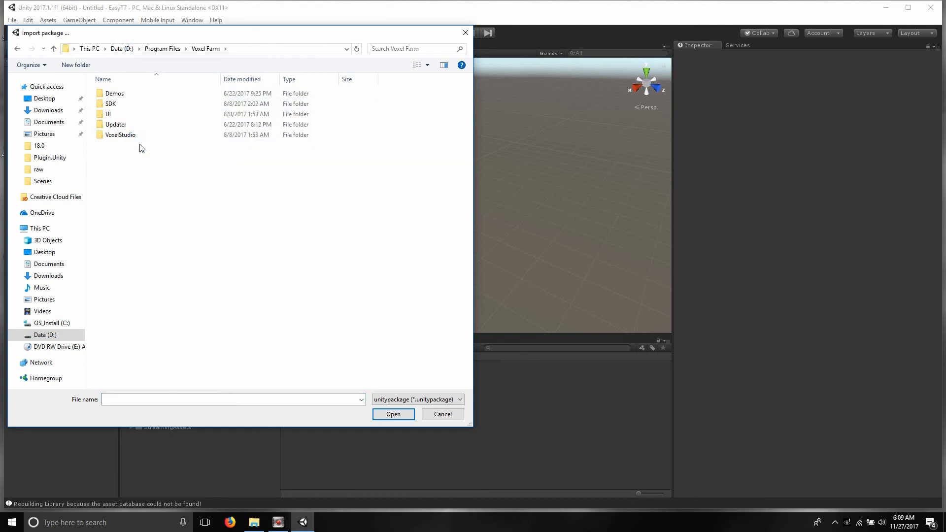
pyautogui.doubleClick(121, 103)
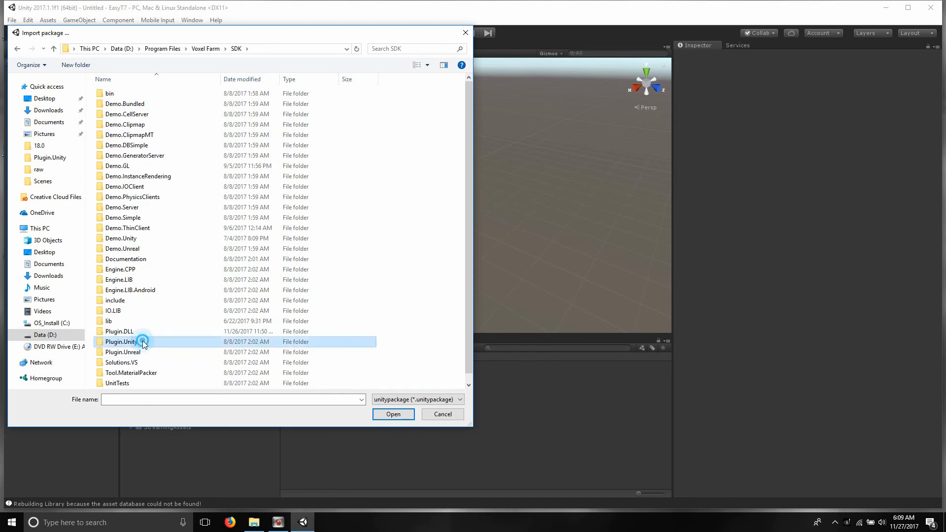
pyautogui.doubleClick(143, 342)
pyautogui.doubleClick(156, 128)
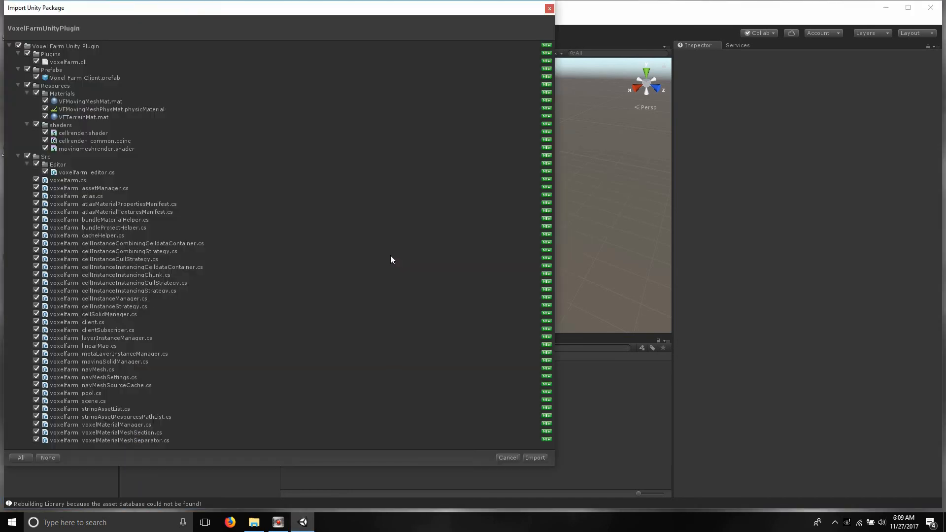
pyautogui.click(534, 458)
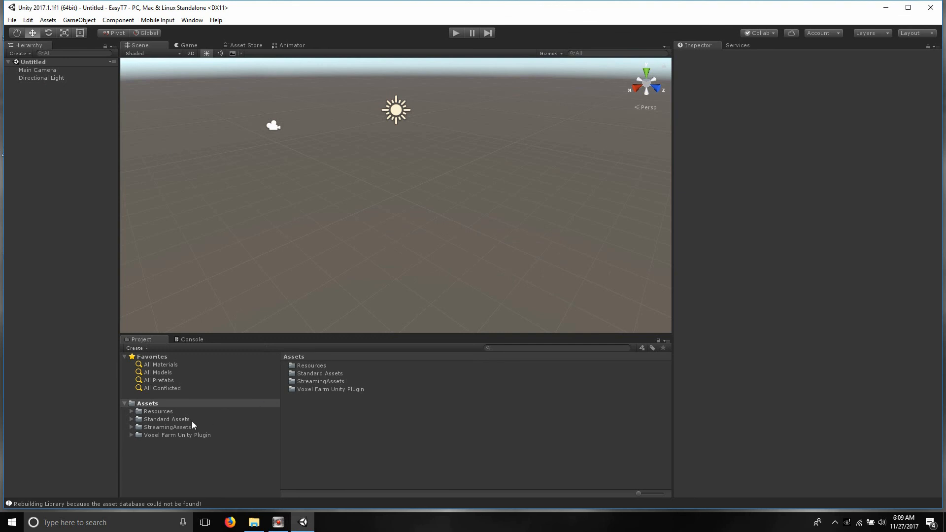
# Add the Voxel Farm Client prefab from Voxel Farm Unity Plugin\Prefabs to the scene hierarchy
pyautogui.click(177, 436)
pyautogui.doubleClick(306, 373)
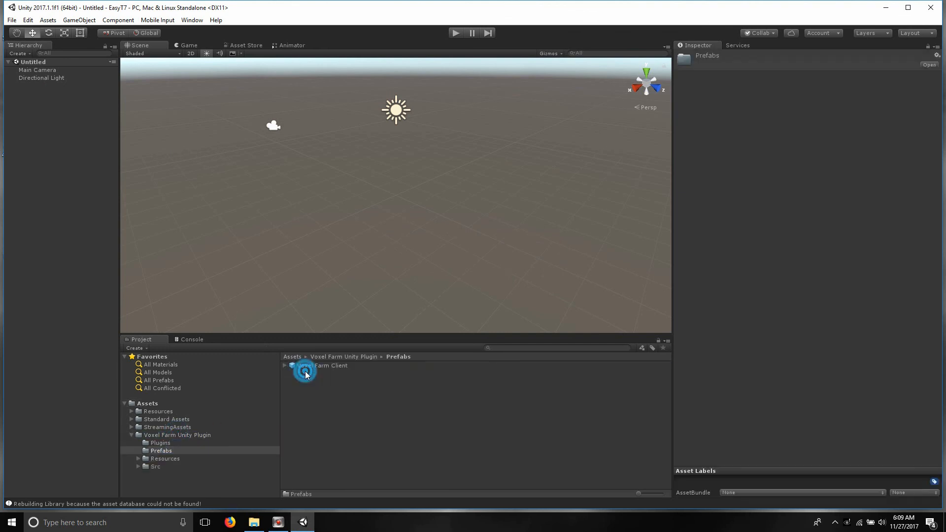
pyautogui.moveTo(318, 367); pyautogui.dragTo(51, 123)
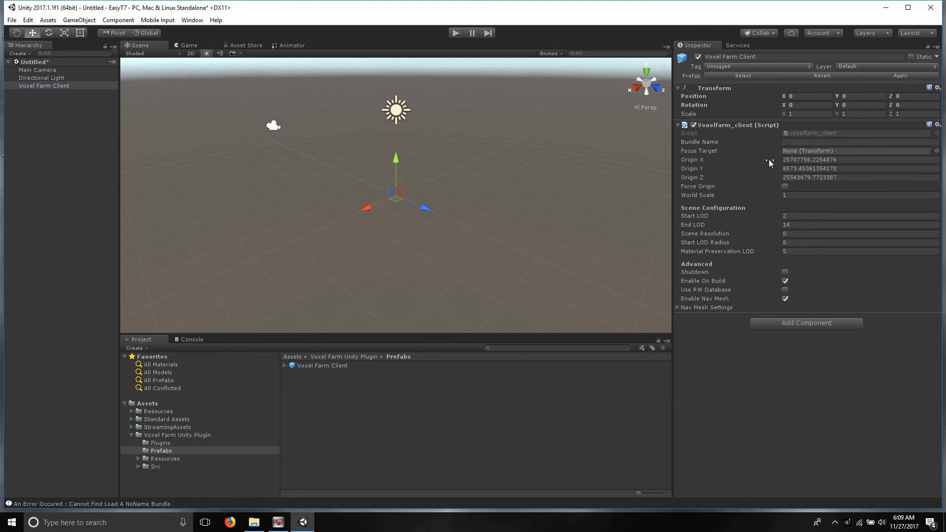
# Configure Voxel Farm Client with Main Camera as Focus Target, Bundle Name Easyterrain and Force Origin enabled, and test the scene in play mode
pyautogui.moveTo(54, 69); pyautogui.dragTo(822, 154)
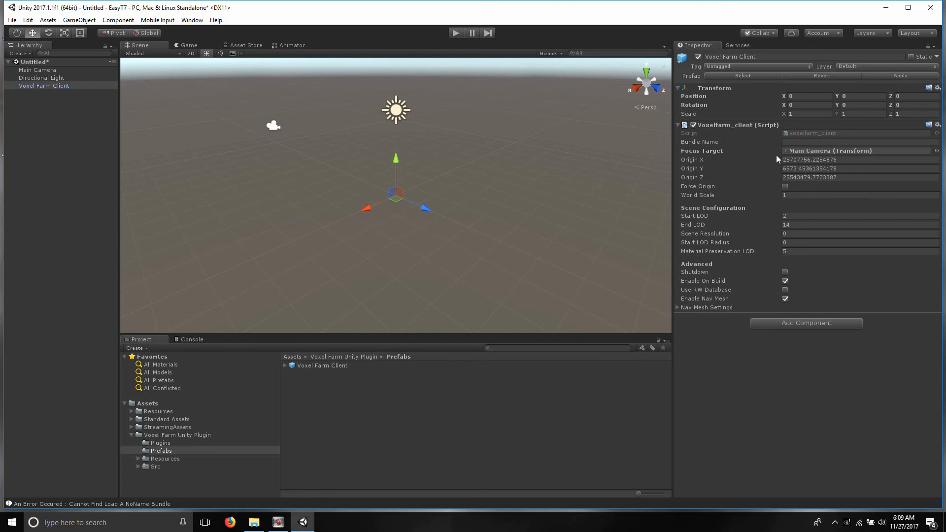
pyautogui.click(798, 143)
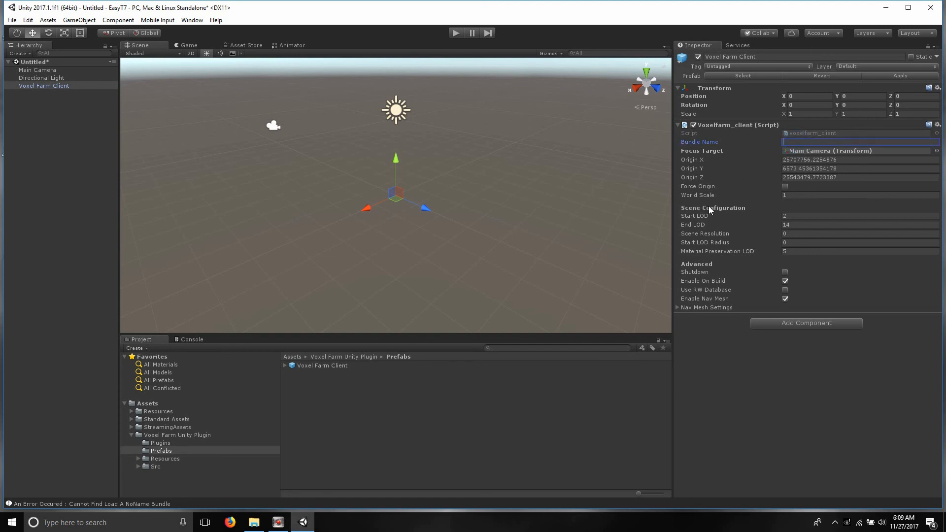
pyautogui.write('Easyterrain')
pyautogui.click(785, 187)
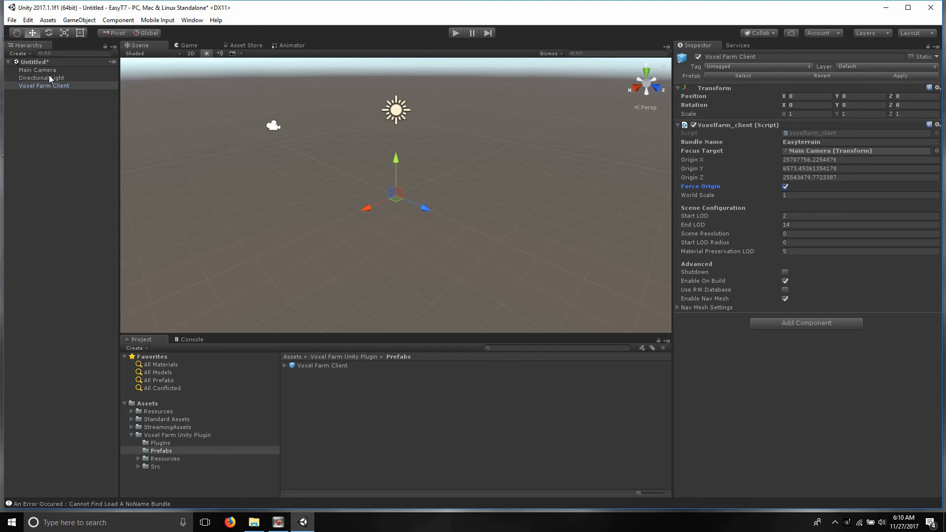
pyautogui.click(455, 33)
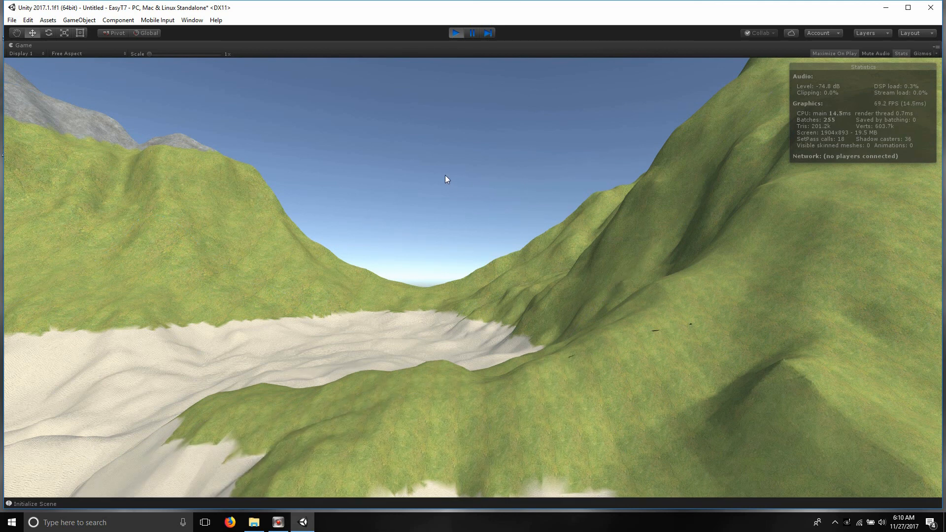
pyautogui.click(457, 32)
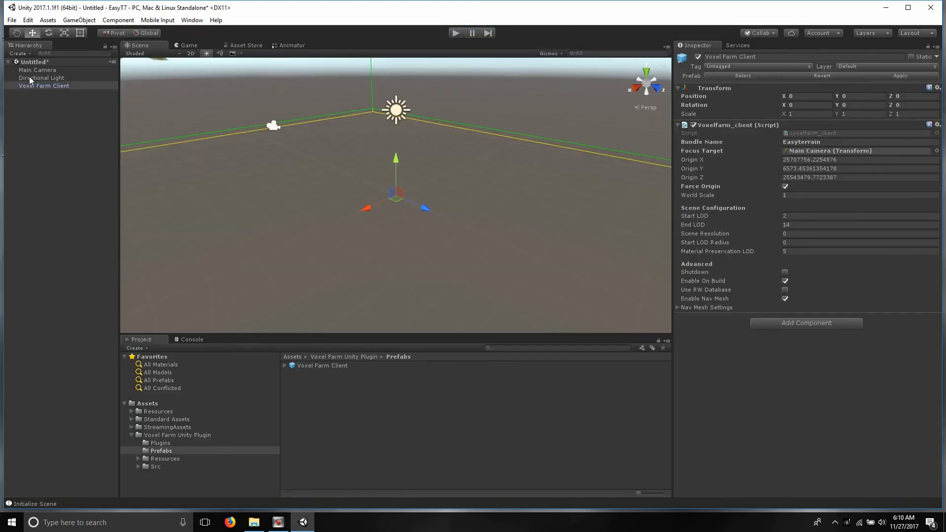
# Set the Main Camera's far clipping plane to 100000
pyautogui.click(30, 72)
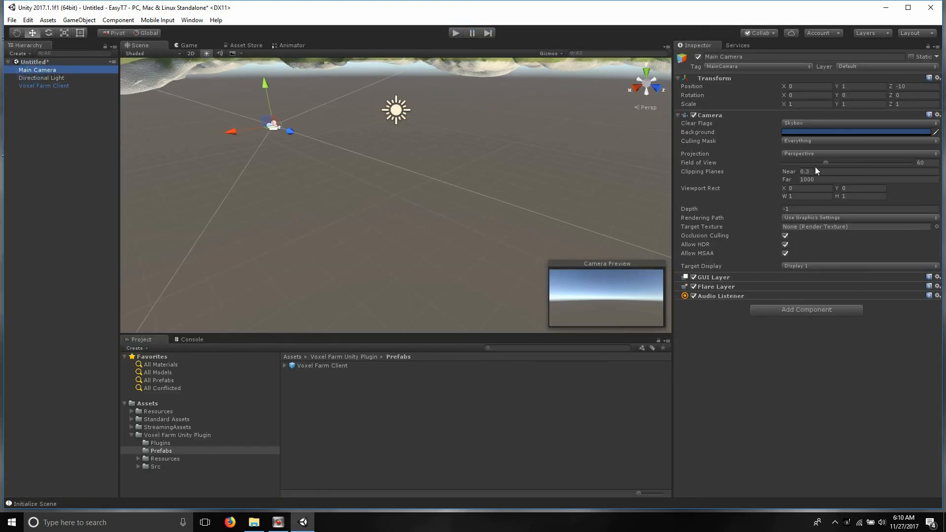
pyautogui.click(815, 179)
pyautogui.write('100000')
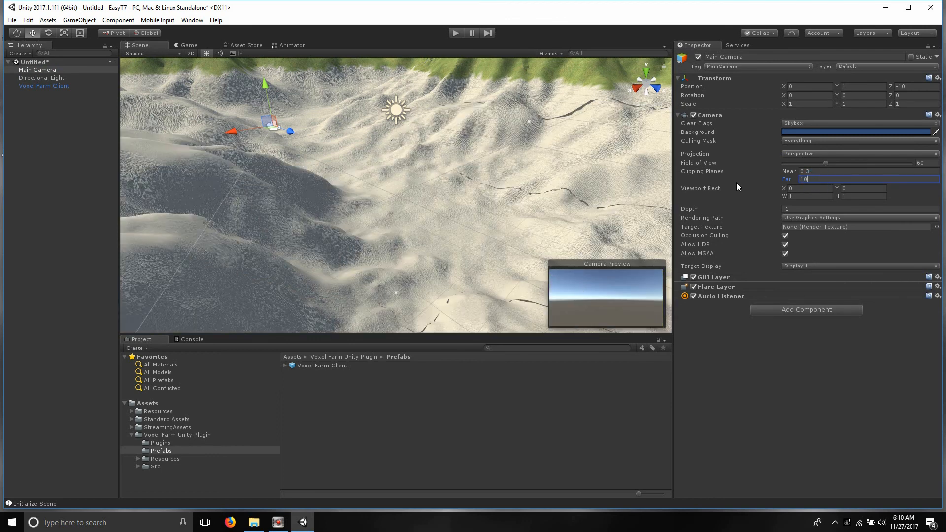
pyautogui.click(815, 172)
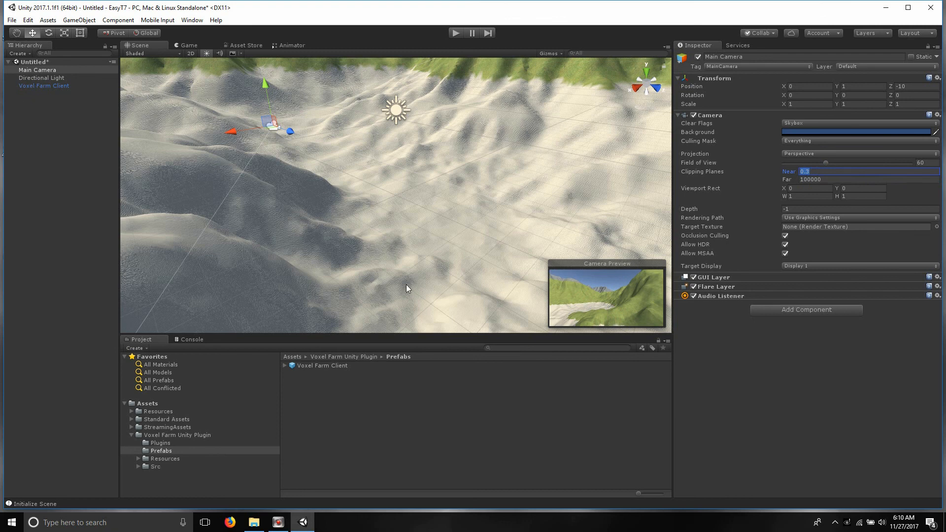
# Minimize Unity, open the GameDevNew folder from the desktop, and copy grassnew.fbx and plants4_grass_diff.tga from VF Projects\Easyterrain\mesh
pyautogui.click(254, 523)
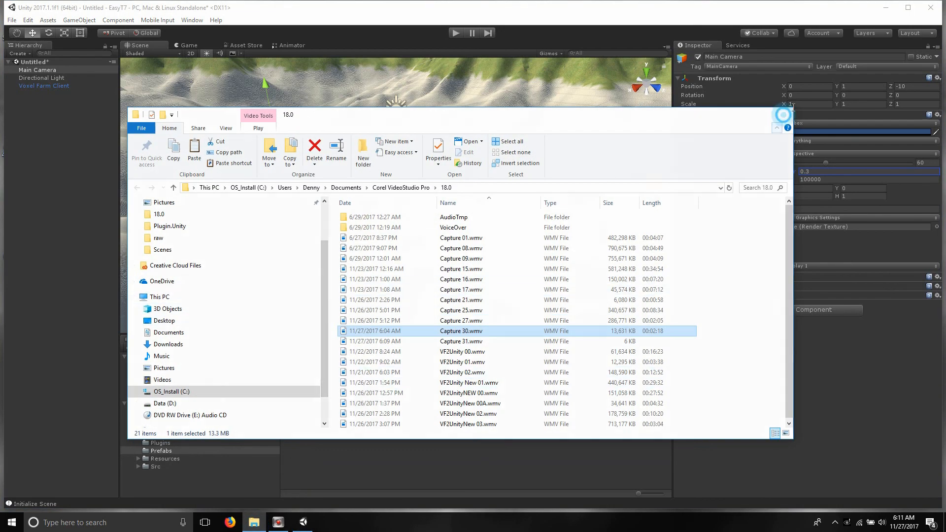
pyautogui.click(737, 115)
pyautogui.click(886, 8)
pyautogui.doubleClick(505, 295)
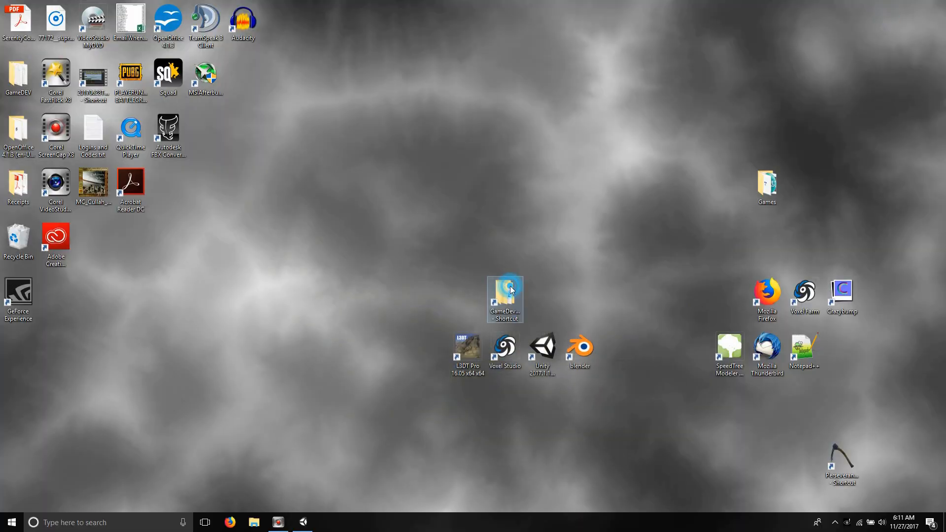
pyautogui.doubleClick(363, 249)
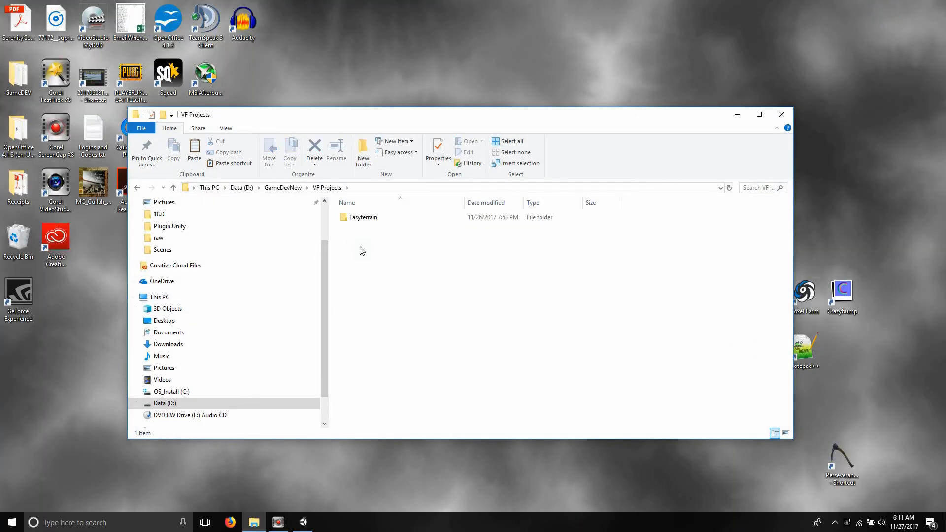
pyautogui.doubleClick(356, 218)
pyautogui.doubleClick(357, 226)
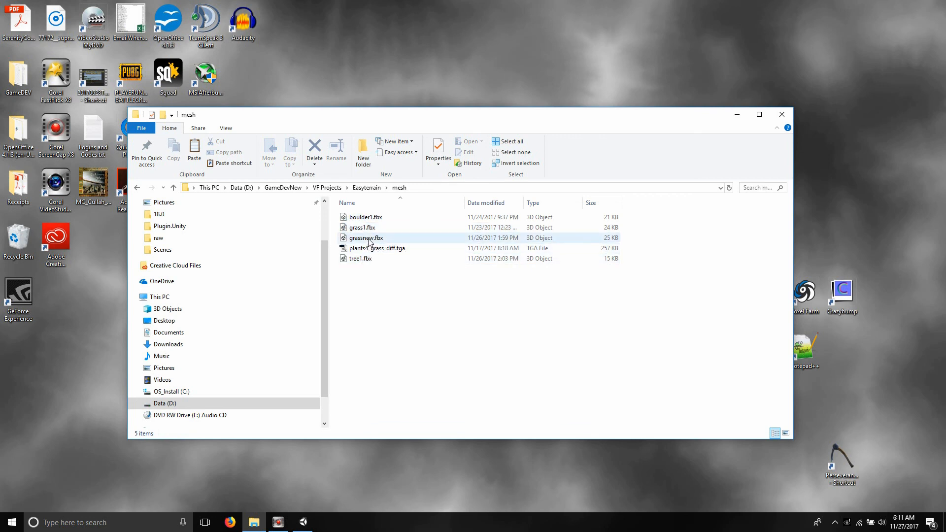
pyautogui.click(367, 238)
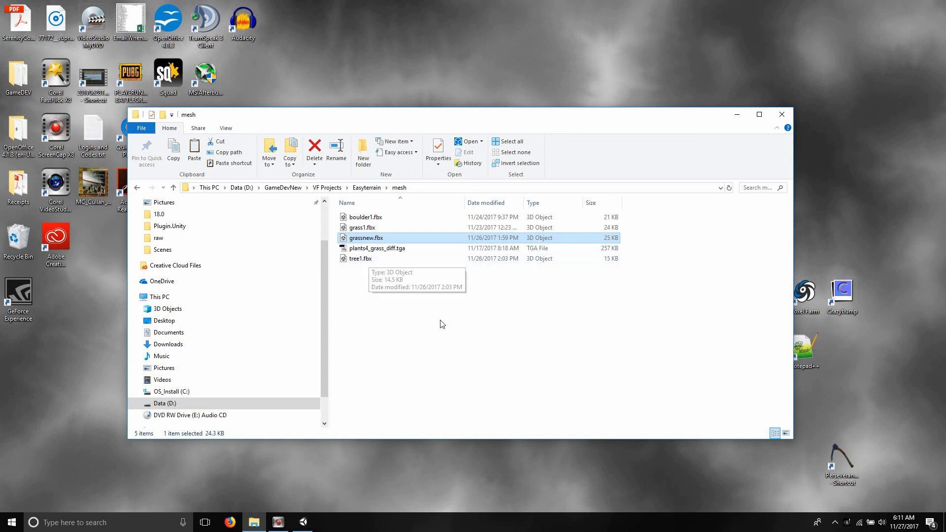
pyautogui.keyDown('ctrl'); pyautogui.click(389, 247); pyautogui.keyUp('ctrl')
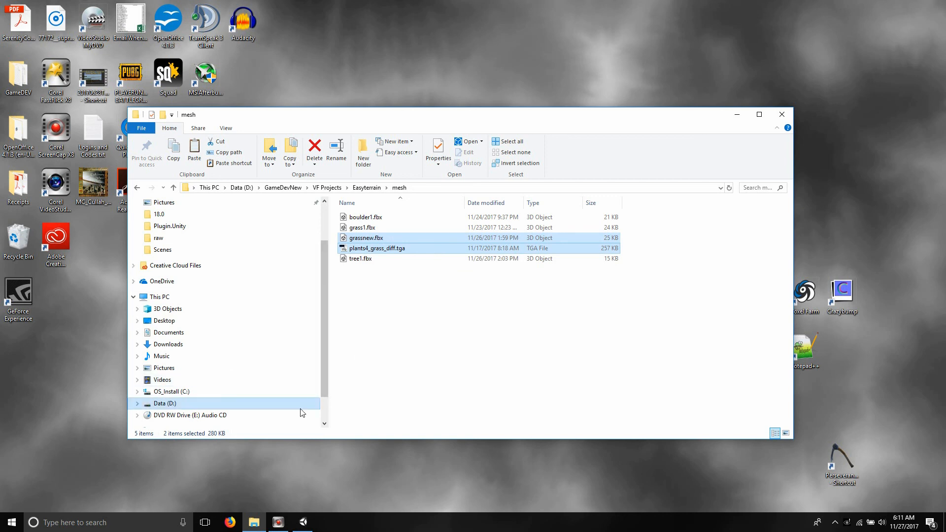
# Paste the copied grass files into Unity Projects\EasyT7\Assets\Resources\InstancesLayer\mesh and return to the GameDevNew folder
pyautogui.click(284, 188)
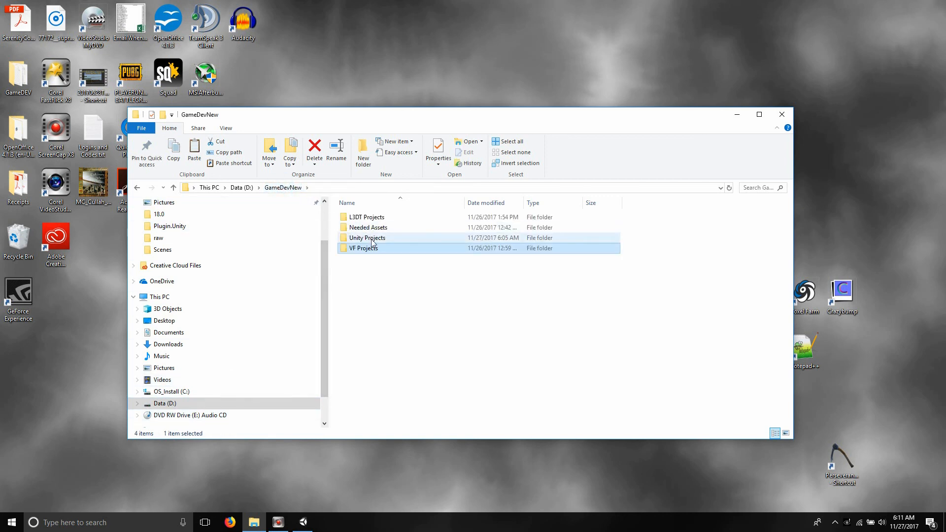
pyautogui.doubleClick(370, 236)
pyautogui.click(352, 218)
pyautogui.doubleClick(352, 218)
pyautogui.doubleClick(361, 217)
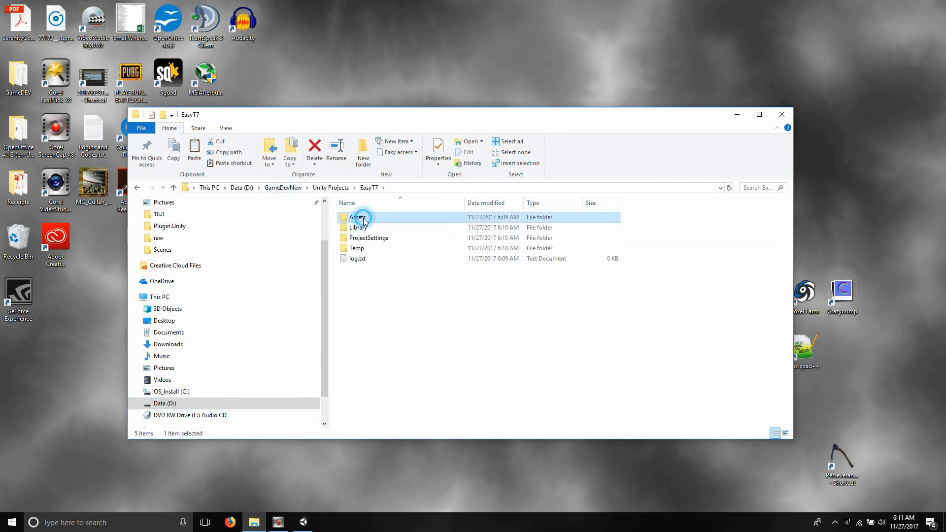
pyautogui.click(363, 219)
pyautogui.doubleClick(363, 219)
pyautogui.doubleClick(360, 218)
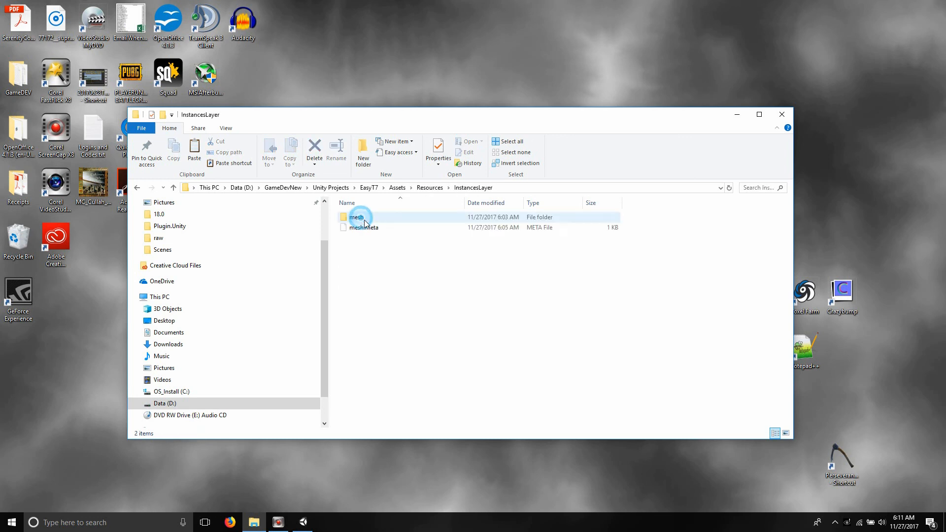
pyautogui.doubleClick(359, 218)
pyautogui.rightClick(402, 270)
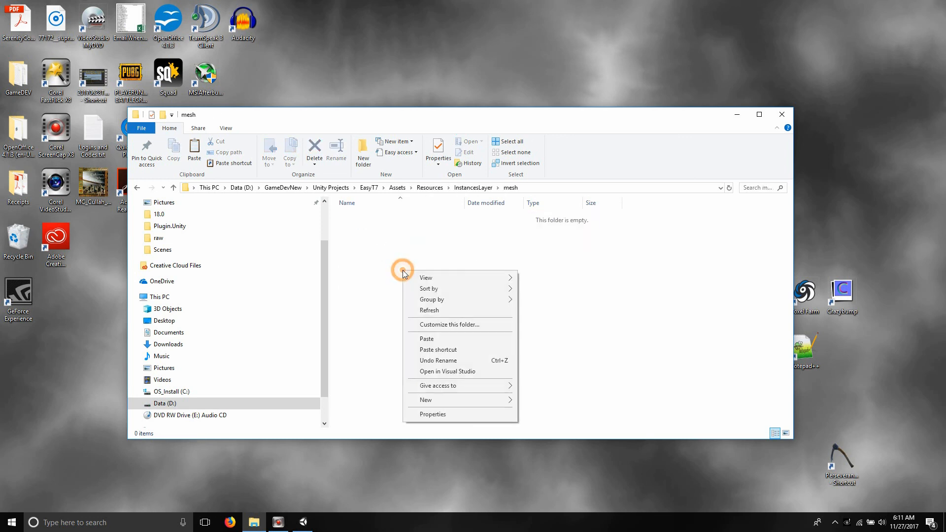
pyautogui.click(447, 339)
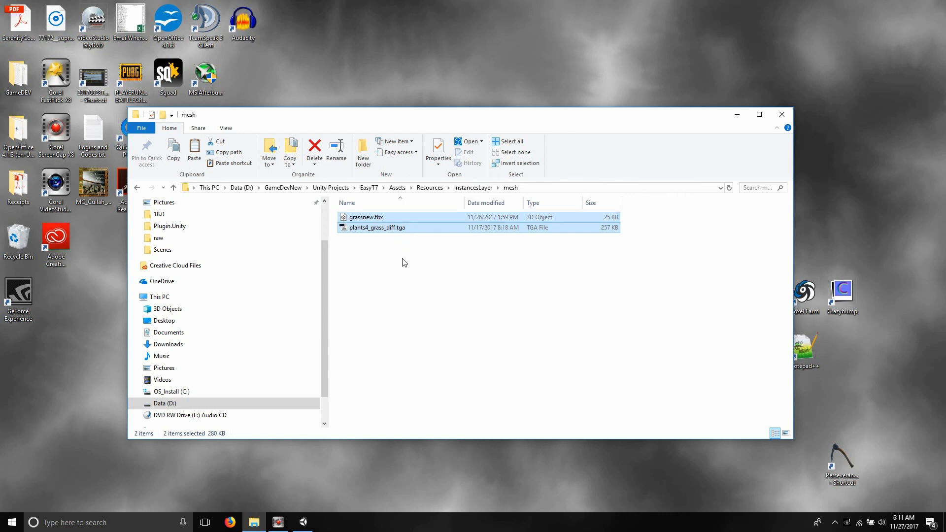
pyautogui.click(283, 188)
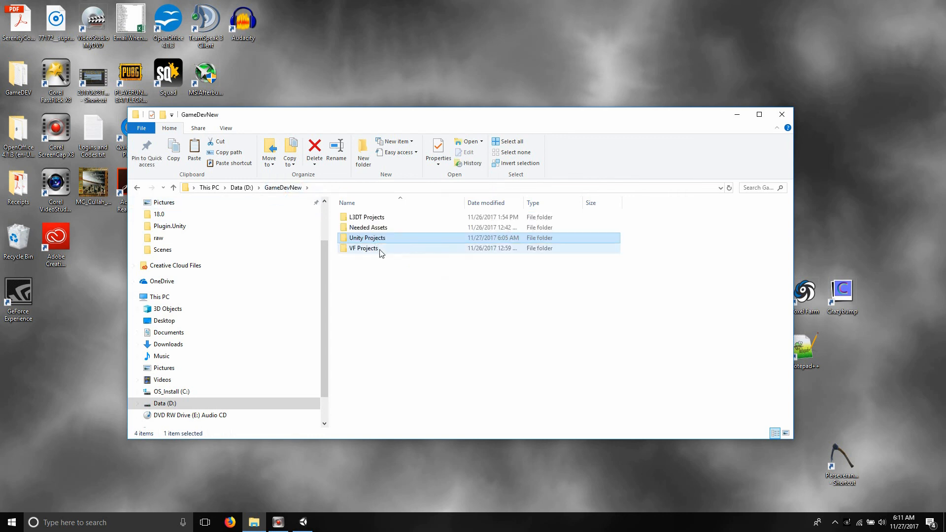
pyautogui.click(371, 249)
pyautogui.doubleClick(371, 248)
pyautogui.doubleClick(362, 217)
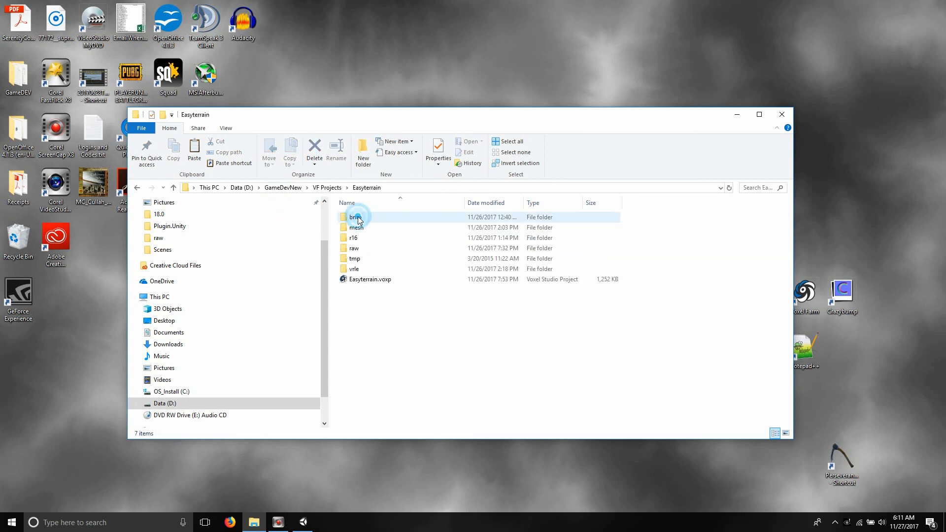
pyautogui.click(137, 188)
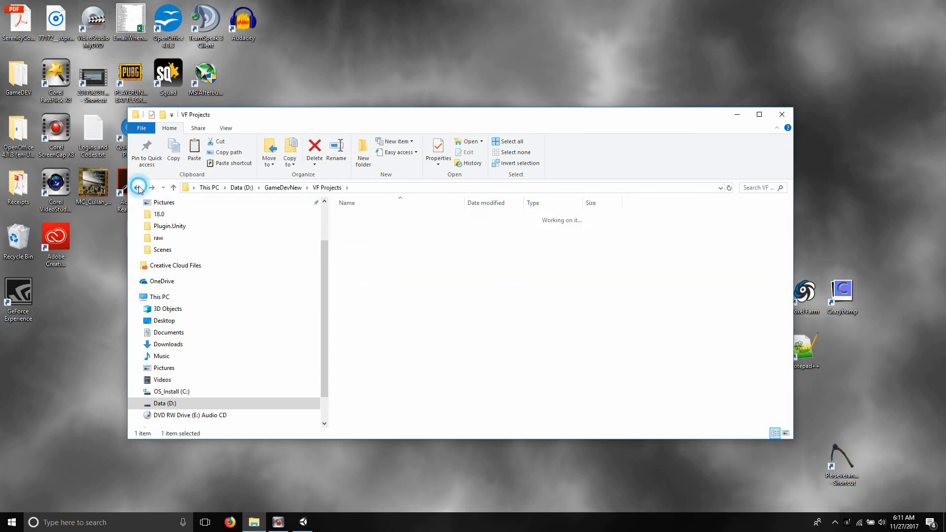
pyautogui.click(137, 188)
# Copy all the conifer model and texture files from Needed Assets\mesh\trees and return to the GameDevNew folder
pyautogui.doubleClick(374, 227)
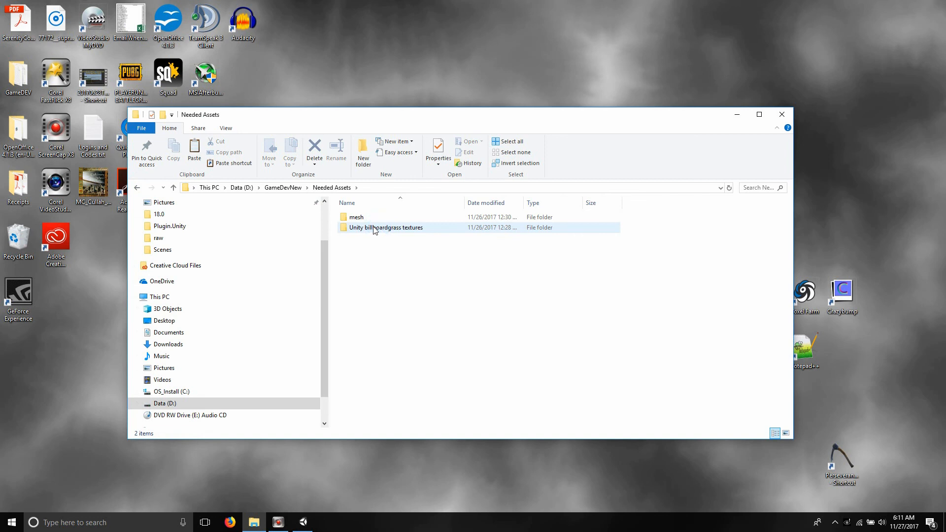
pyautogui.click(357, 218)
pyautogui.doubleClick(357, 218)
pyautogui.doubleClick(362, 238)
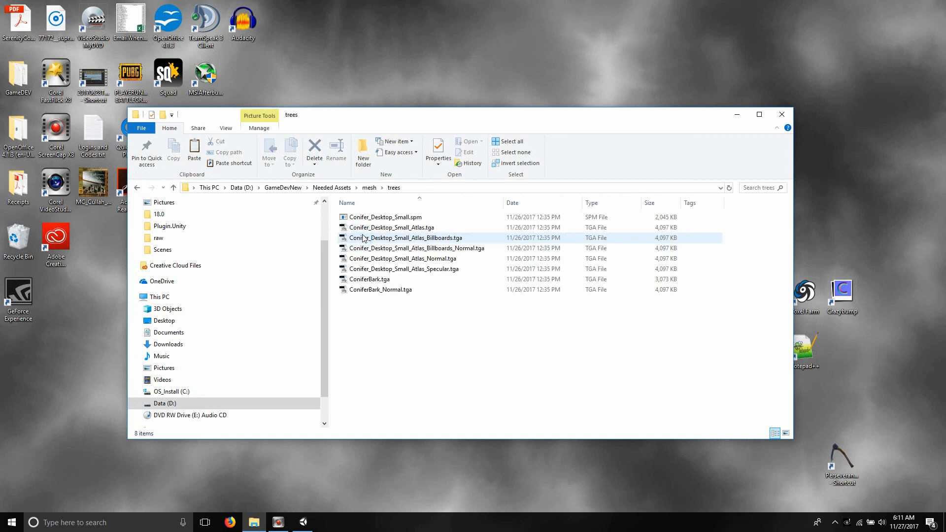
pyautogui.doubleClick(386, 218)
pyautogui.keyDown('shift'); pyautogui.click(384, 290); pyautogui.keyUp('shift')
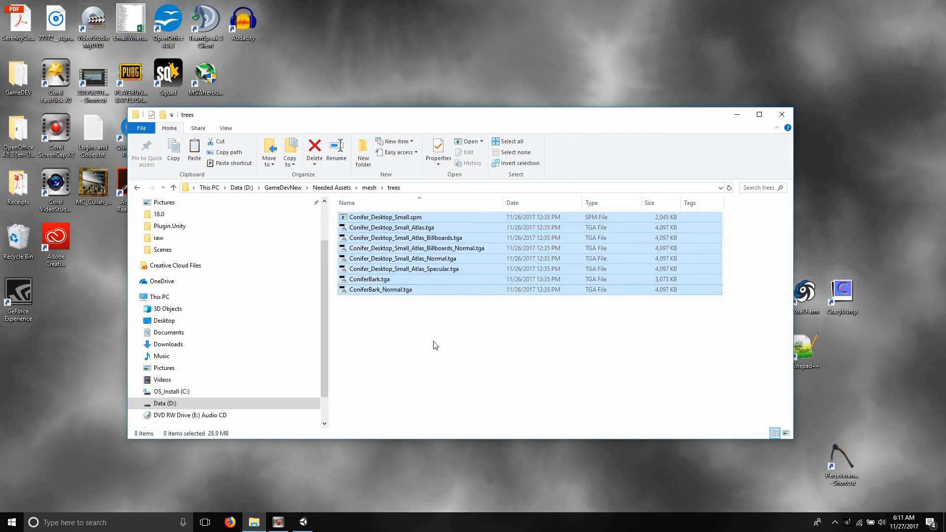
pyautogui.click(282, 188)
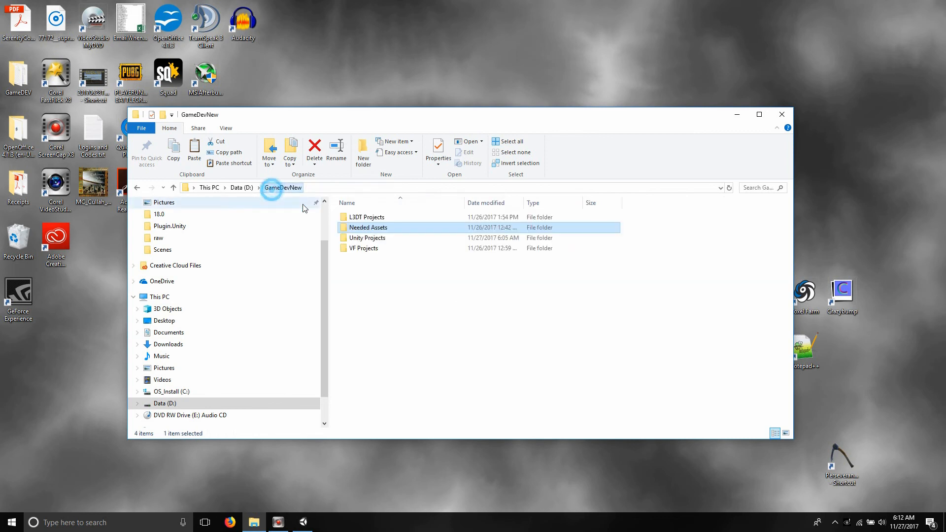
# Paste the copied conifer files into Unity Projects\EasyT7\Assets\Resources\InstancesLayer\mesh
pyautogui.click(379, 239)
pyautogui.doubleClick(379, 240)
pyautogui.doubleClick(370, 218)
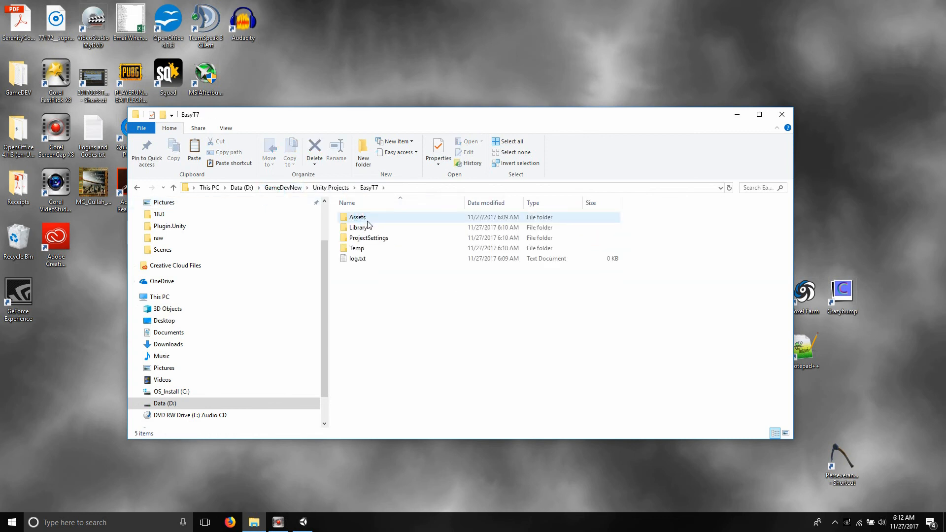
pyautogui.click(367, 220)
pyautogui.doubleClick(367, 220)
pyautogui.doubleClick(369, 218)
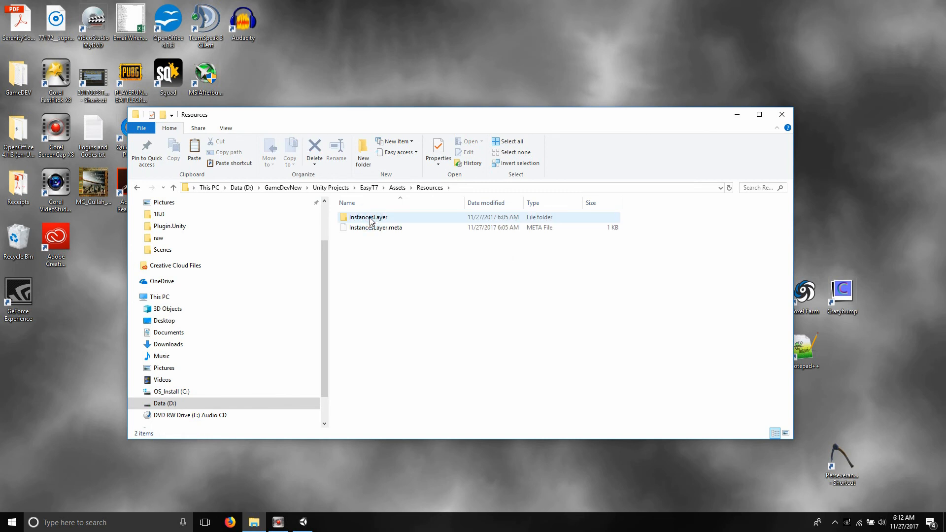
pyautogui.doubleClick(371, 220)
pyautogui.doubleClick(372, 220)
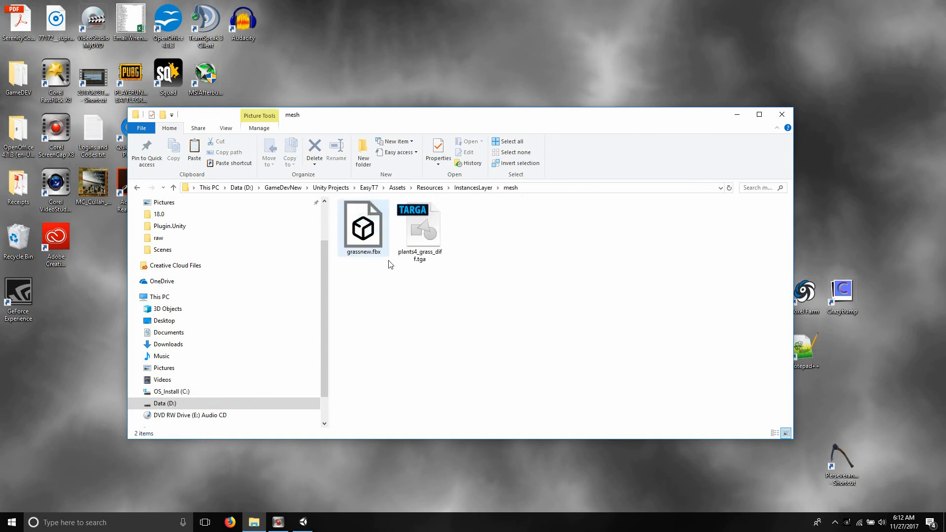
pyautogui.rightClick(422, 325)
pyautogui.click(464, 394)
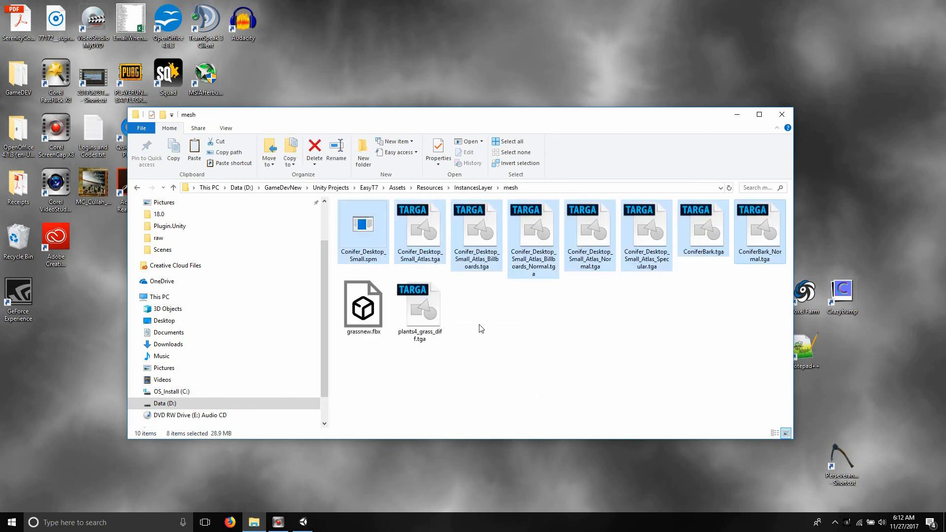
# Close the folder window, return to Unity, and fix the import settings of the flagged conifer normal map textures
pyautogui.click(783, 114)
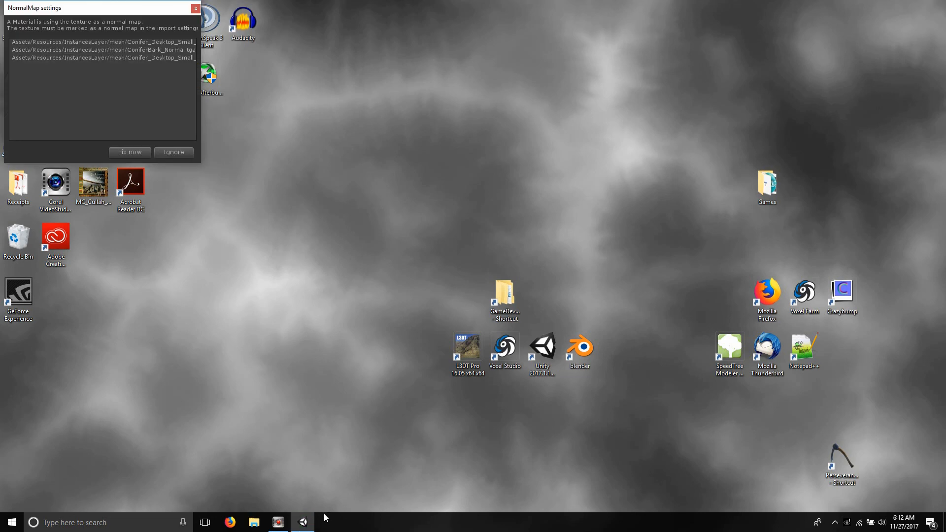
pyautogui.click(135, 152)
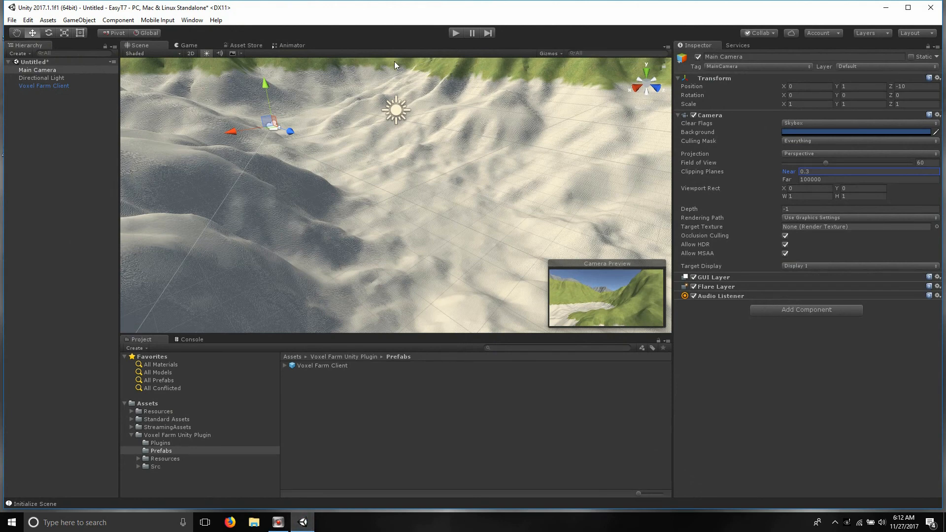
# Run the scene in play mode with floating Hierarchy and Scene windows, and frame the Main Camera
pyautogui.click(458, 30)
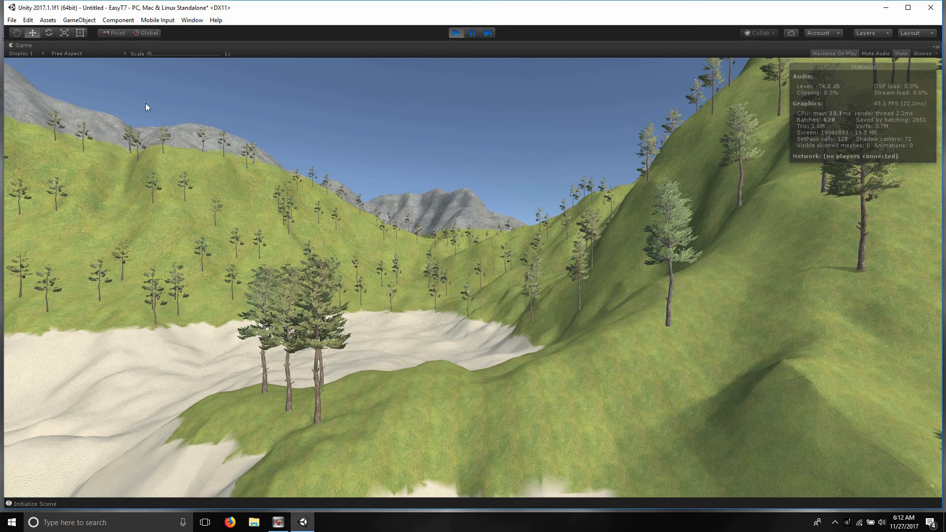
pyautogui.hotkey('ctrl', '4')
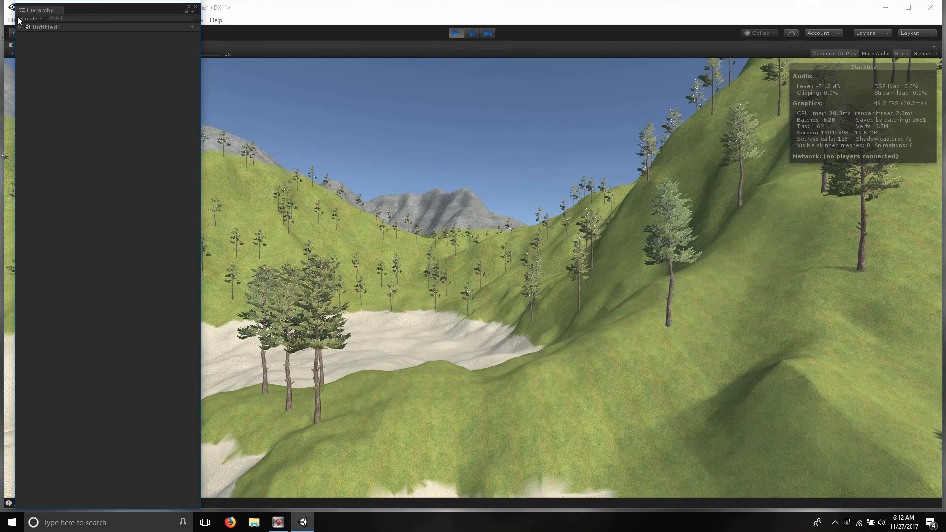
pyautogui.click(18, 27)
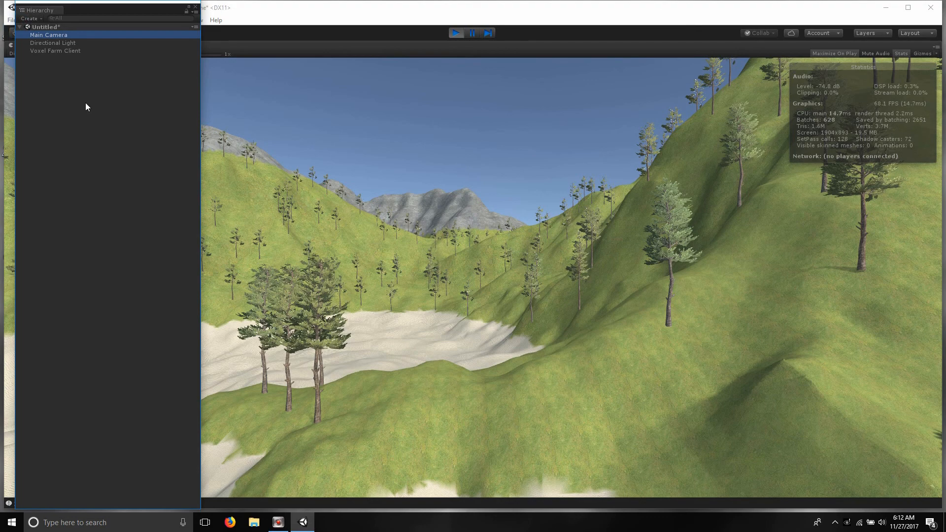
pyautogui.hotkey('ctrl', '1')
pyautogui.doubleClick(60, 36)
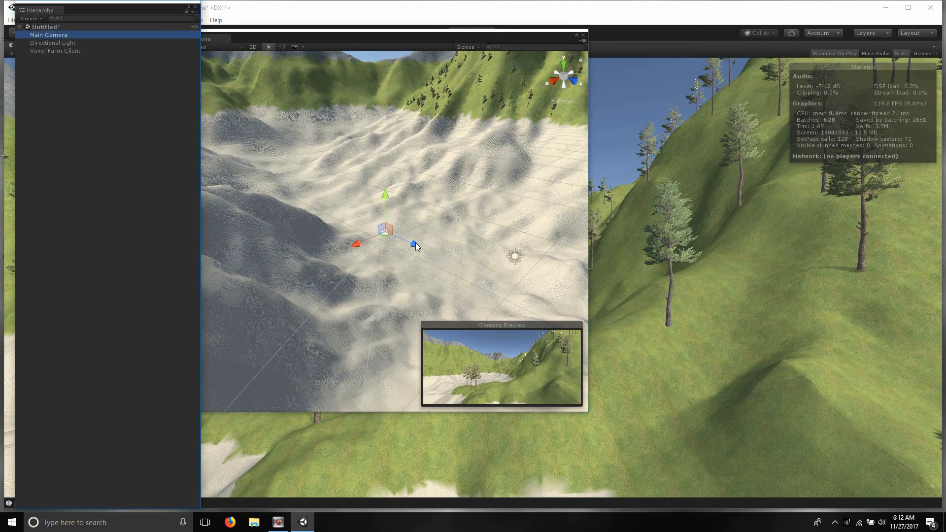
# Move the Main Camera forward along its Z axis toward the grassy slope and frame it again
pyautogui.click(414, 245)
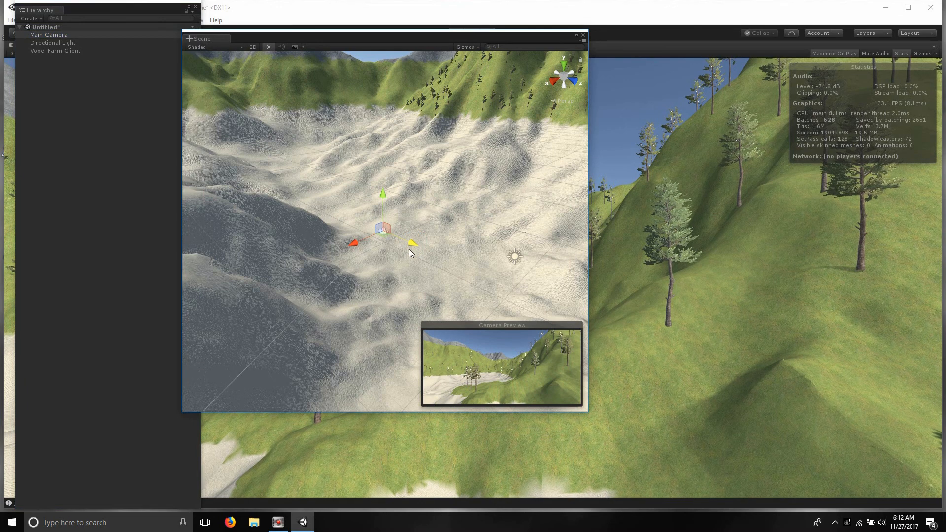
pyautogui.click(425, 243)
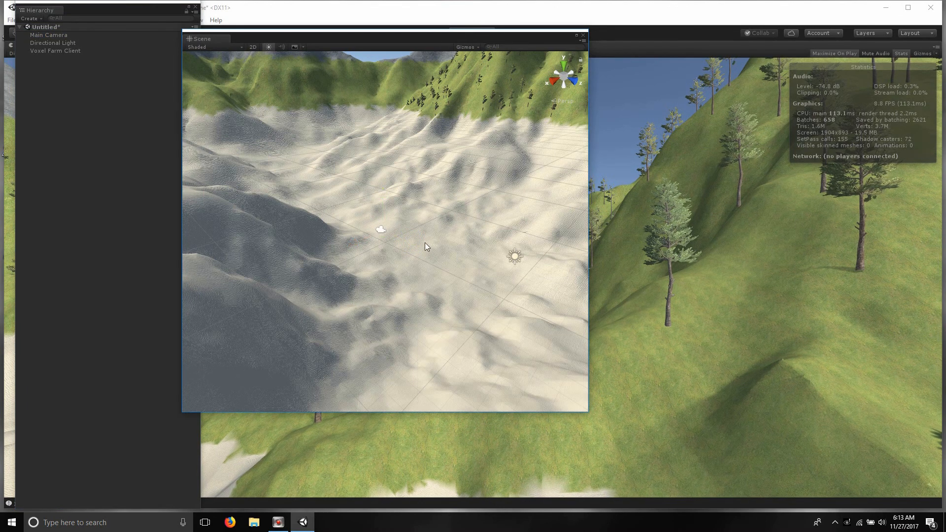
pyautogui.click(61, 35)
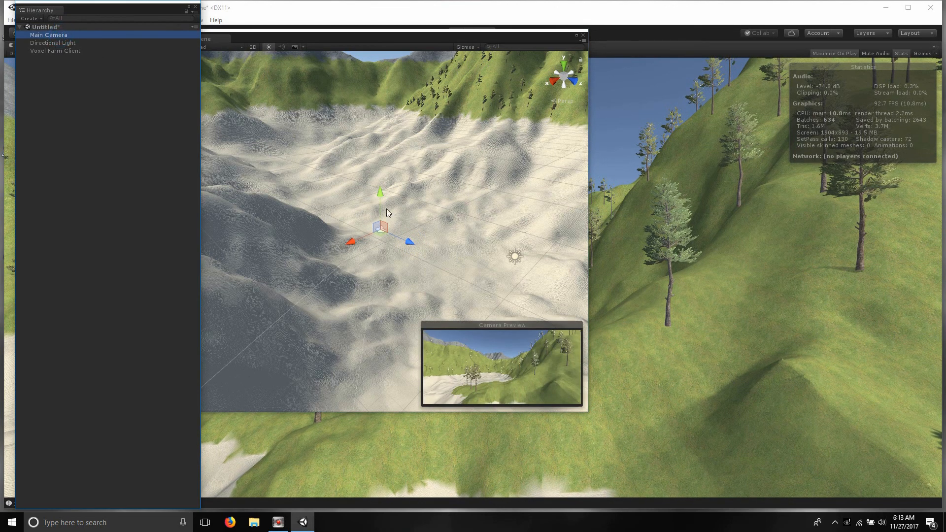
pyautogui.moveTo(408, 241); pyautogui.dragTo(881, 417)
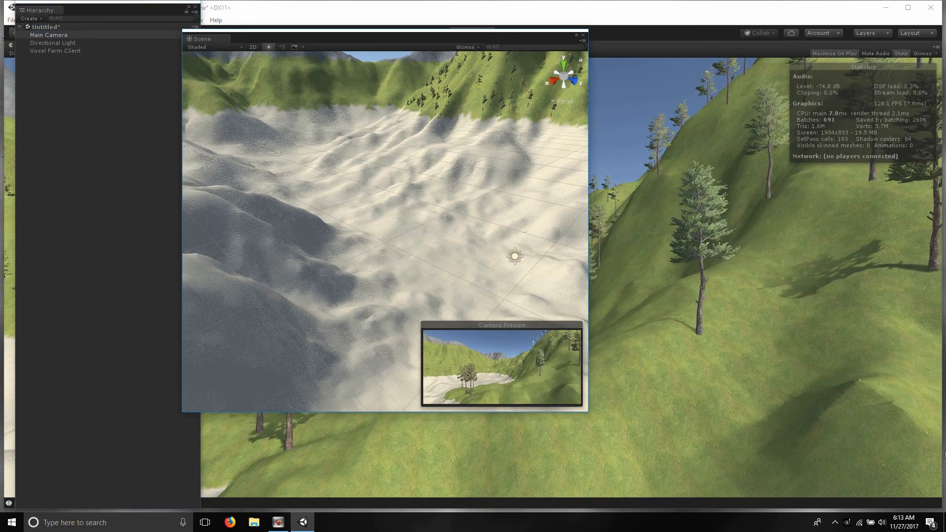
pyautogui.click(102, 35)
pyautogui.click(84, 34)
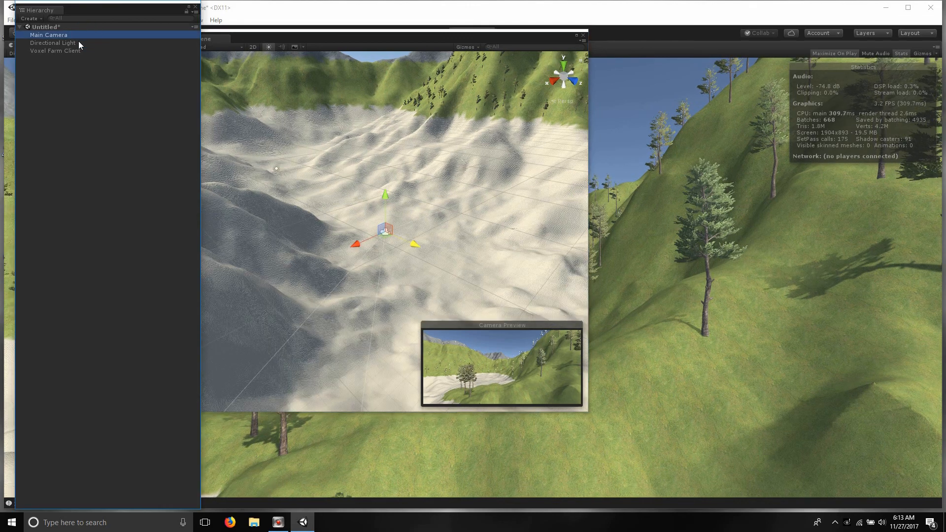
pyautogui.moveTo(410, 241); pyautogui.dragTo(278, 521)
pyautogui.press('f')
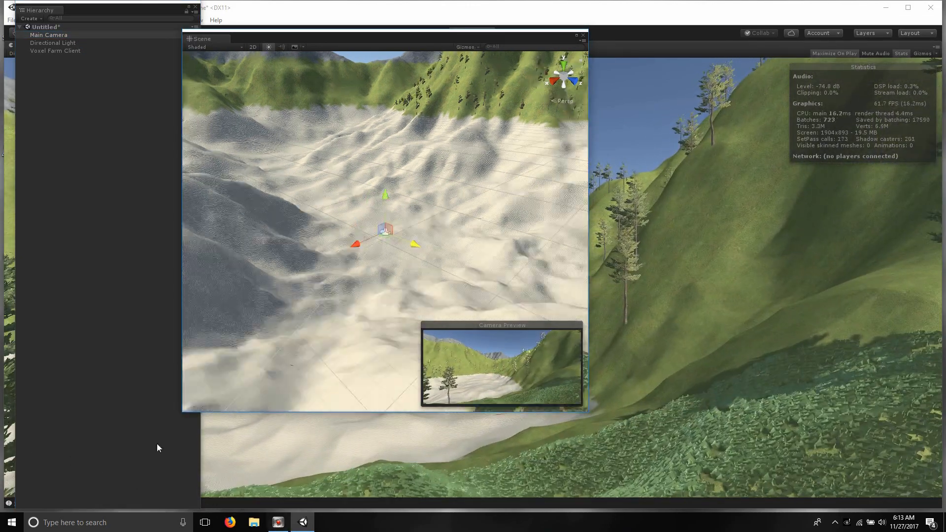
# Lower and advance the Main Camera to ground level to inspect the grass, then close the floating windows and exit play mode
pyautogui.click(92, 34)
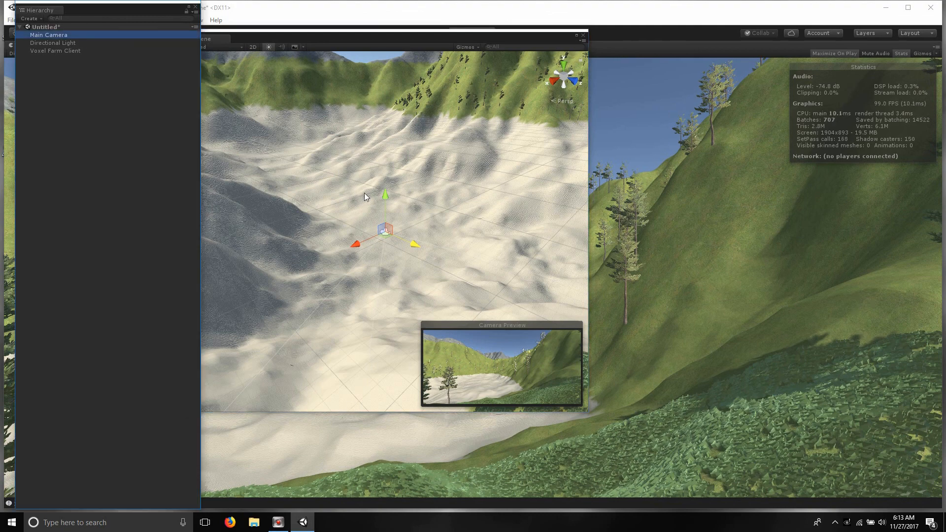
pyautogui.moveTo(386, 194); pyautogui.dragTo(416, 519)
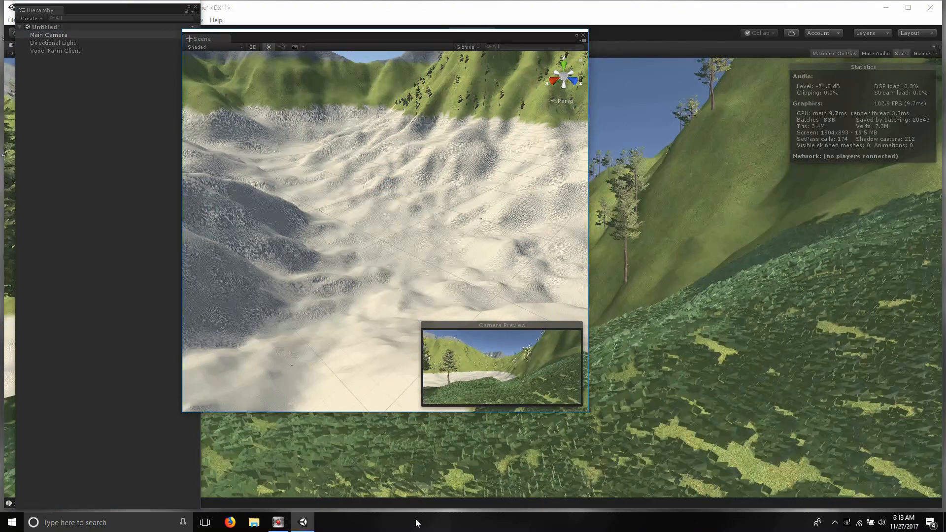
pyautogui.press('f')
pyautogui.moveTo(414, 248); pyautogui.dragTo(705, 326)
pyautogui.press('f')
pyautogui.moveTo(385, 194); pyautogui.dragTo(433, 442)
pyautogui.press('f')
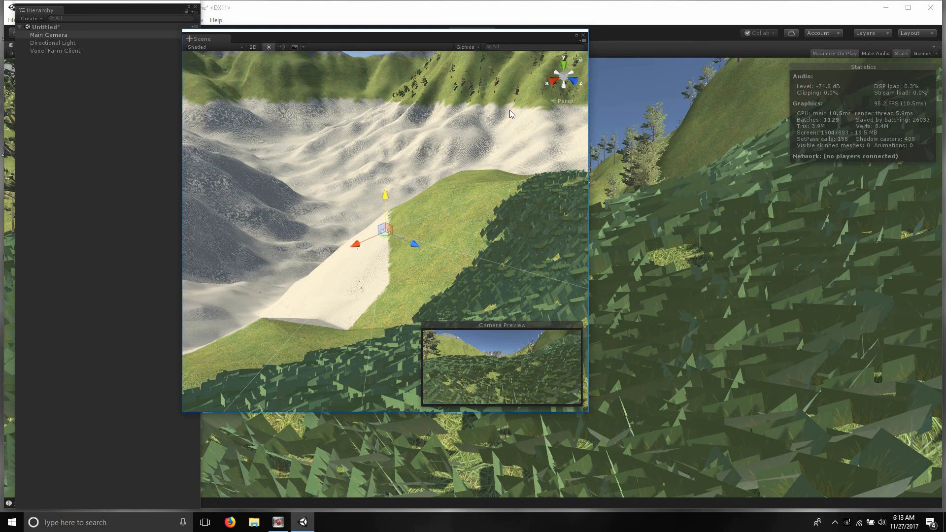
pyautogui.click(584, 36)
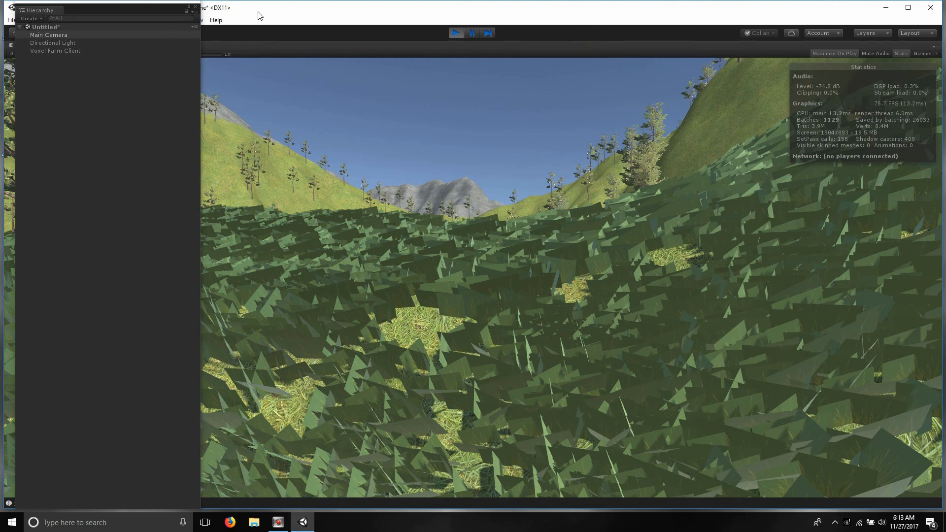
pyautogui.click(195, 8)
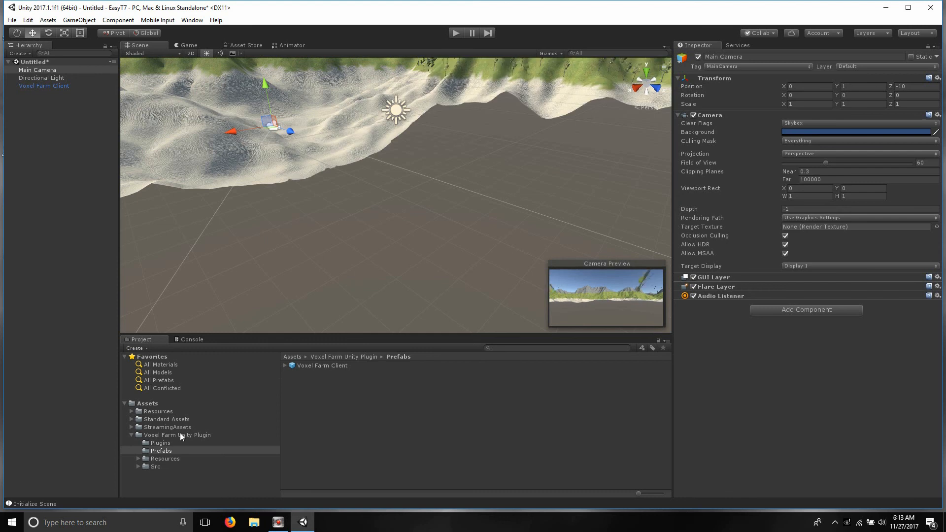
# Place the grassnew model from Assets/Resources/InstancesLayer/mesh in the scene and raise it to a Y position of about -148.04
pyautogui.click(158, 459)
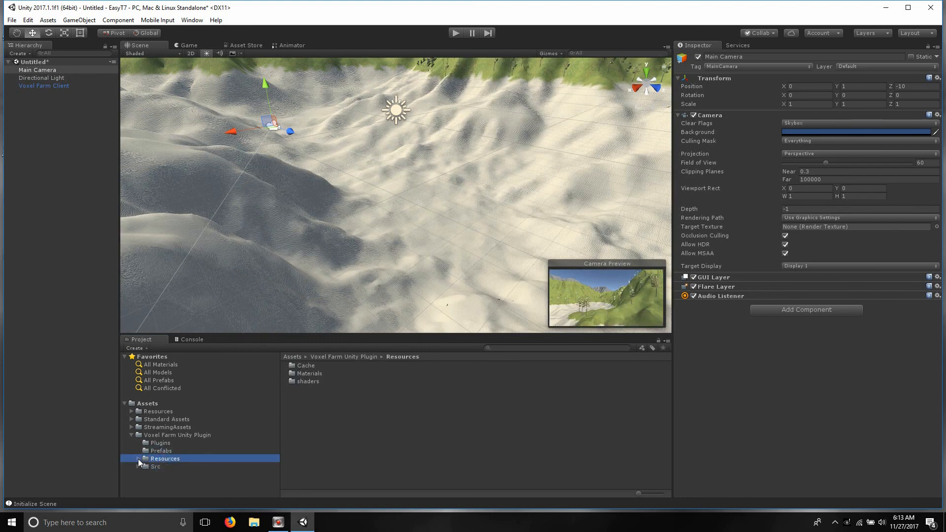
pyautogui.click(131, 412)
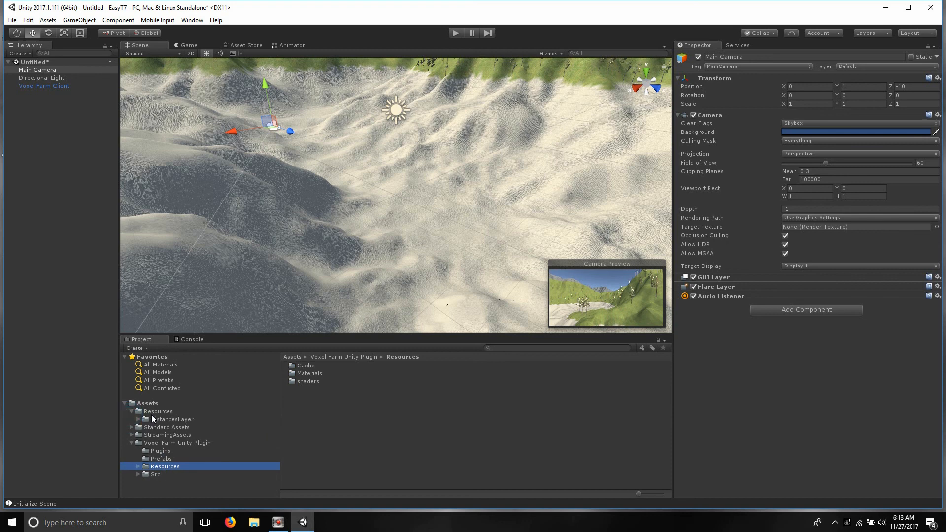
pyautogui.click(151, 419)
pyautogui.doubleClick(298, 367)
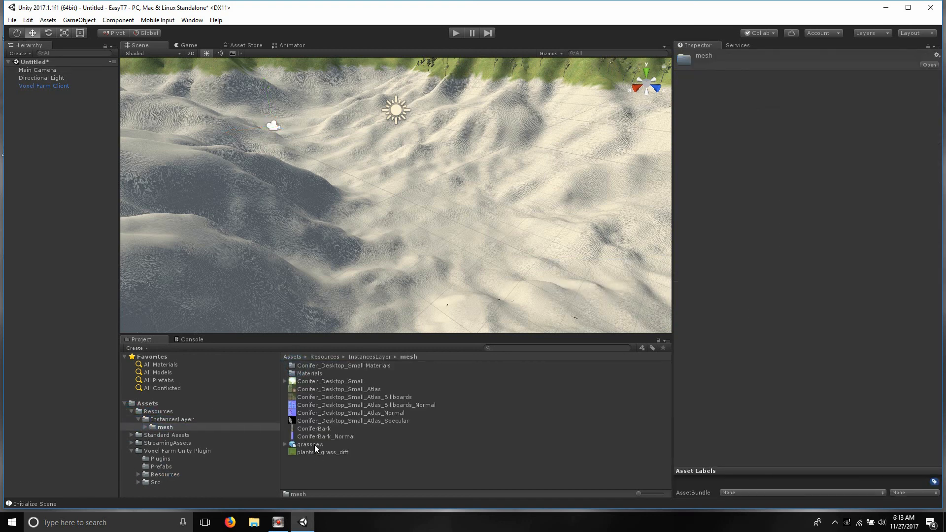
pyautogui.moveTo(314, 444); pyautogui.dragTo(224, 195)
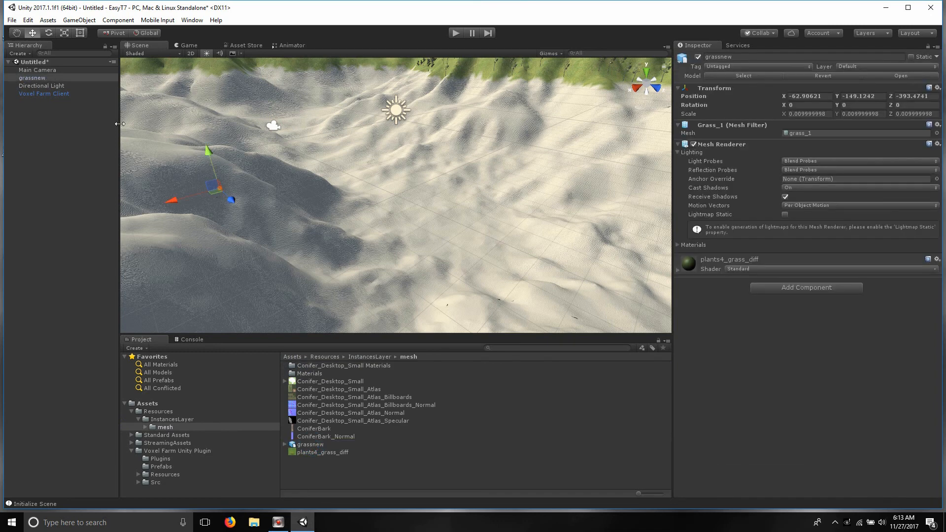
pyautogui.doubleClick(47, 78)
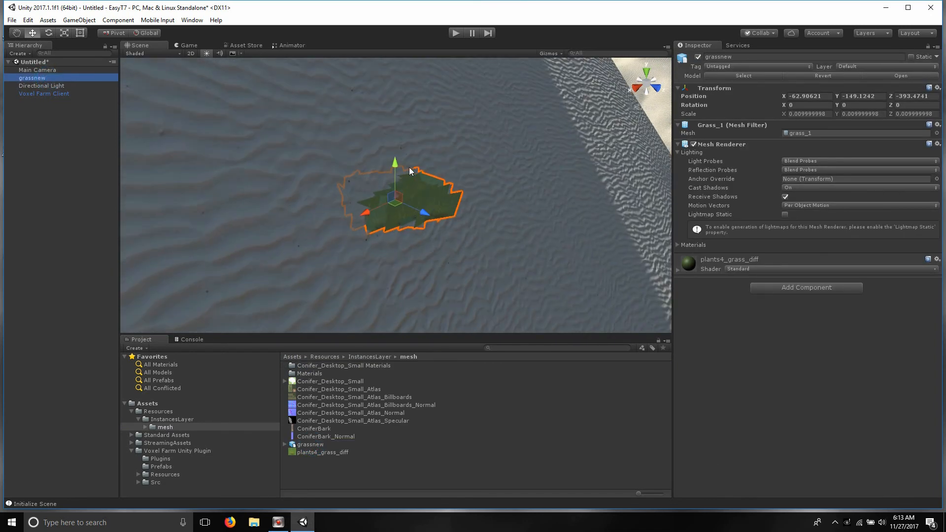
pyautogui.moveTo(395, 168); pyautogui.dragTo(403, 129)
pyautogui.scroll(5, 545, 180)
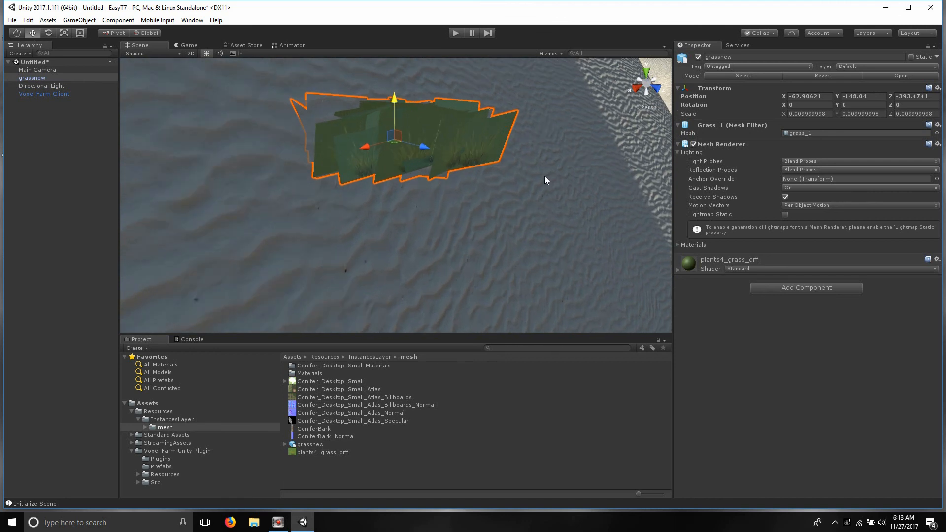
# Set the plants4_grass_diff material's shader to Legacy Shaders/Transparent/Cutout/Diffuse and deselect the grass
pyautogui.click(745, 270)
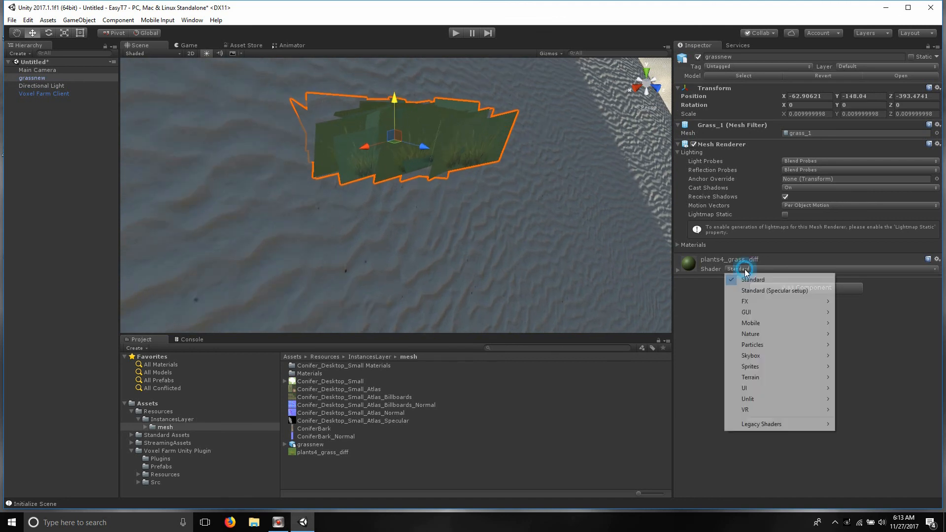
pyautogui.moveTo(786, 427)
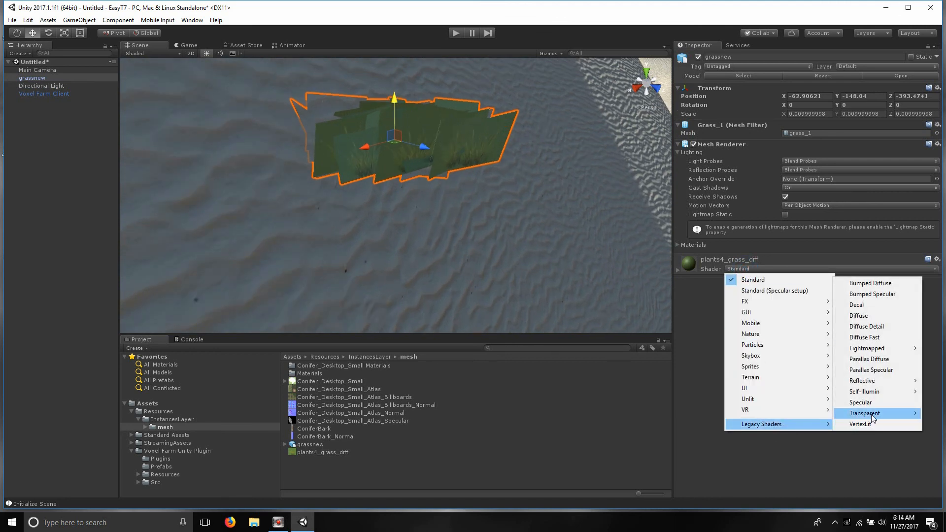
pyautogui.moveTo(874, 418)
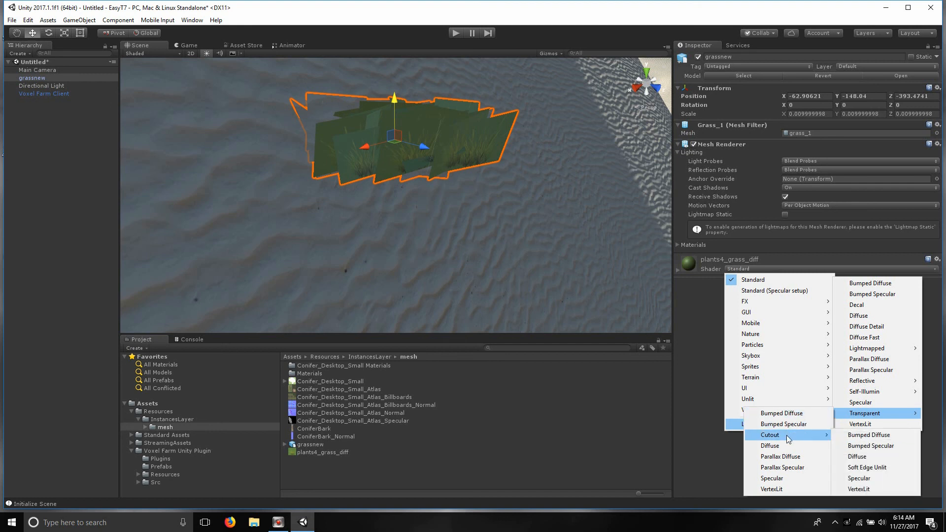
pyautogui.click(860, 456)
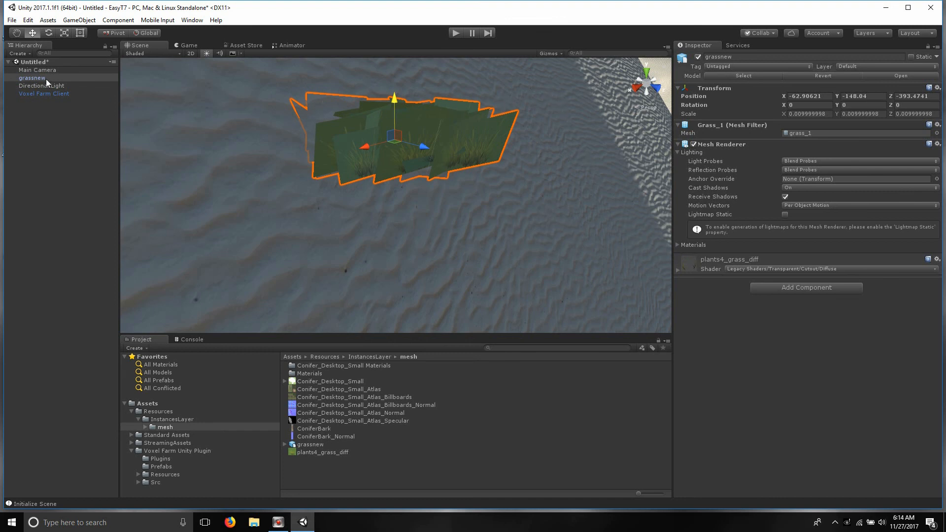
pyautogui.click(436, 88)
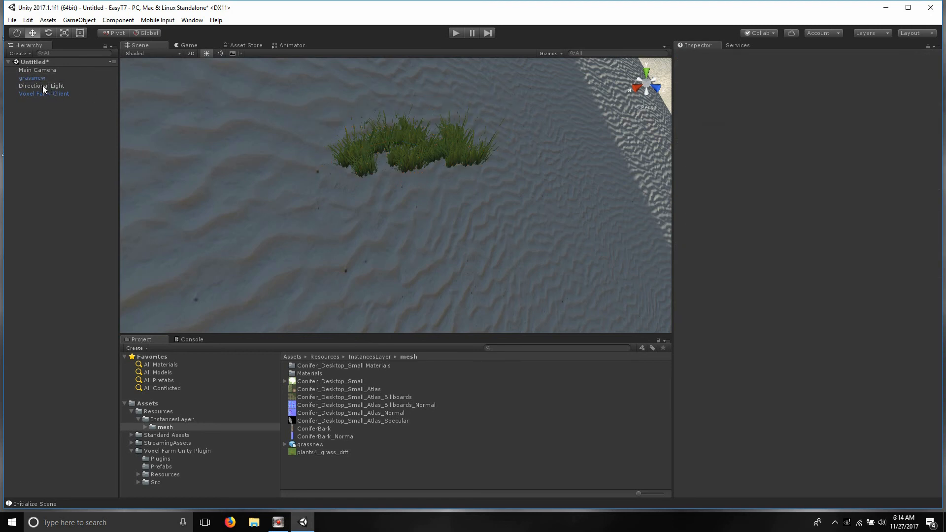
# Run the scene again to test the new grass shader, opening floating Hierarchy and Scene windows and framing the Main Camera
pyautogui.click(456, 33)
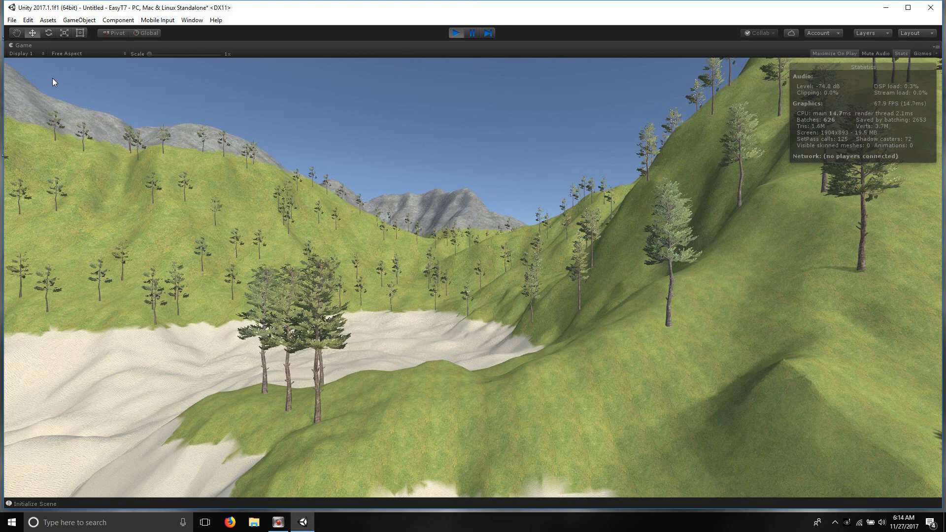
pyautogui.hotkey('ctrl', '4')
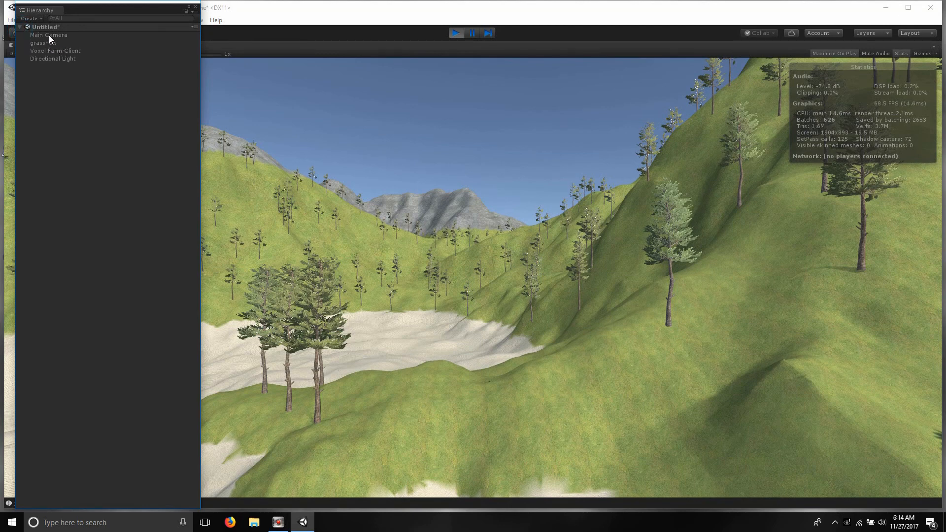
pyautogui.click(48, 35)
pyautogui.hotkey('ctrl', '1')
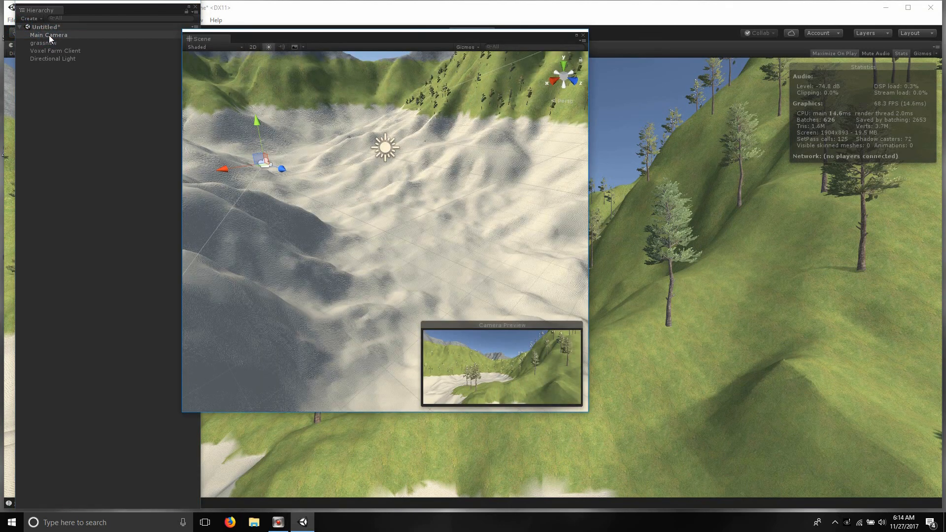
pyautogui.doubleClick(48, 34)
# Move the Main Camera forward and down to the grass, then close the floating Scene window to inspect the result
pyautogui.click(412, 241)
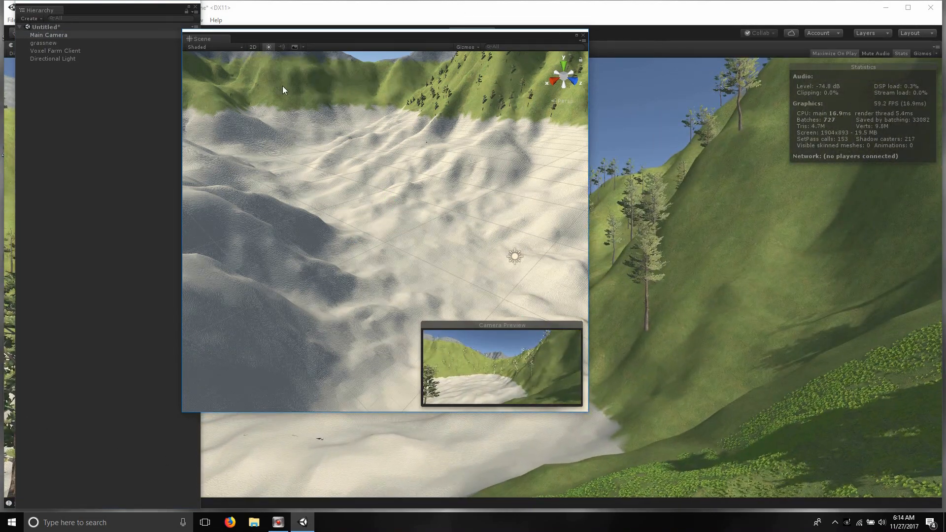
pyautogui.doubleClick(67, 35)
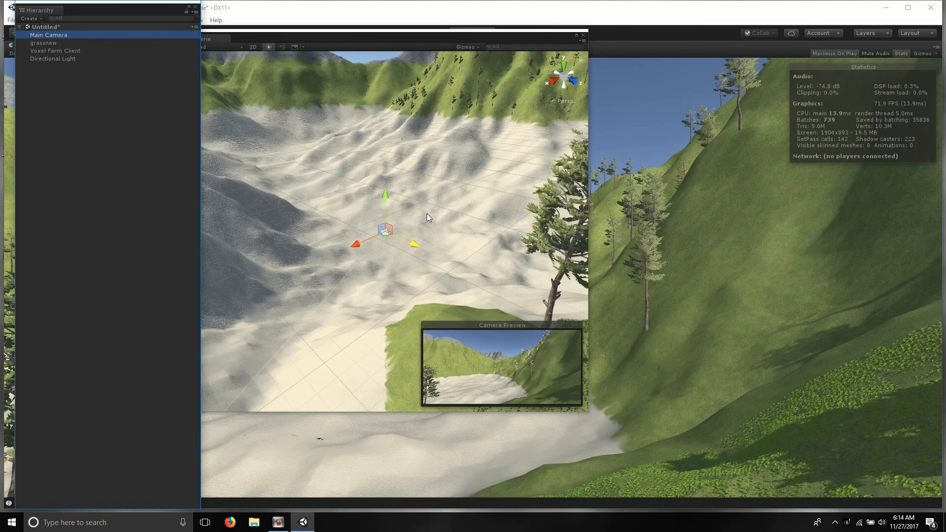
pyautogui.click(384, 189)
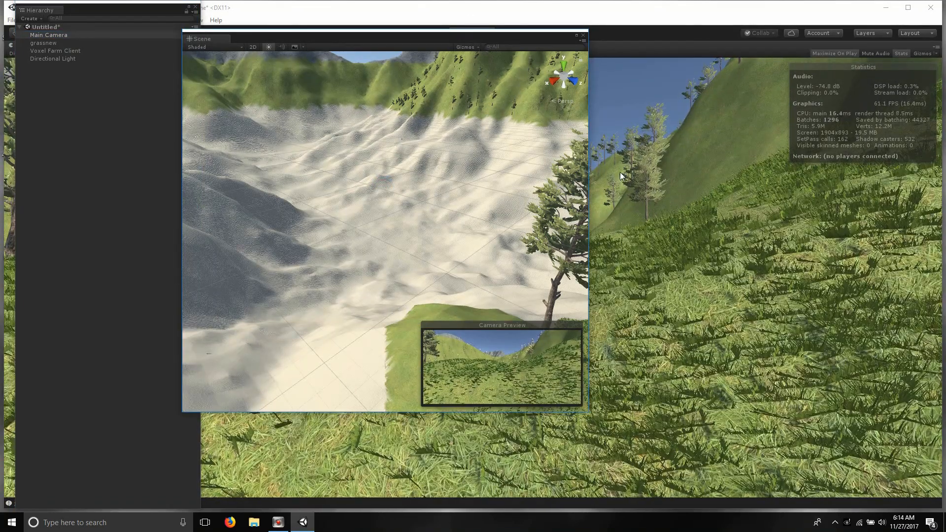
pyautogui.click(584, 35)
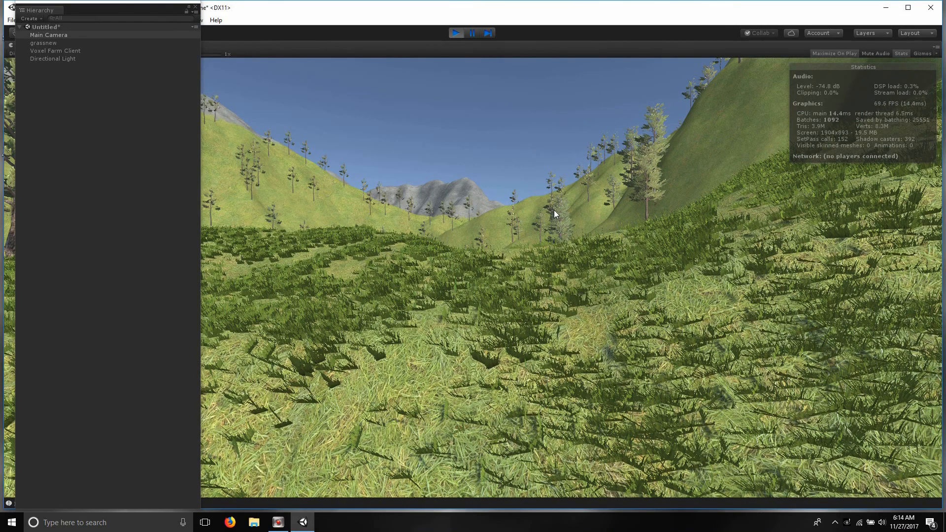